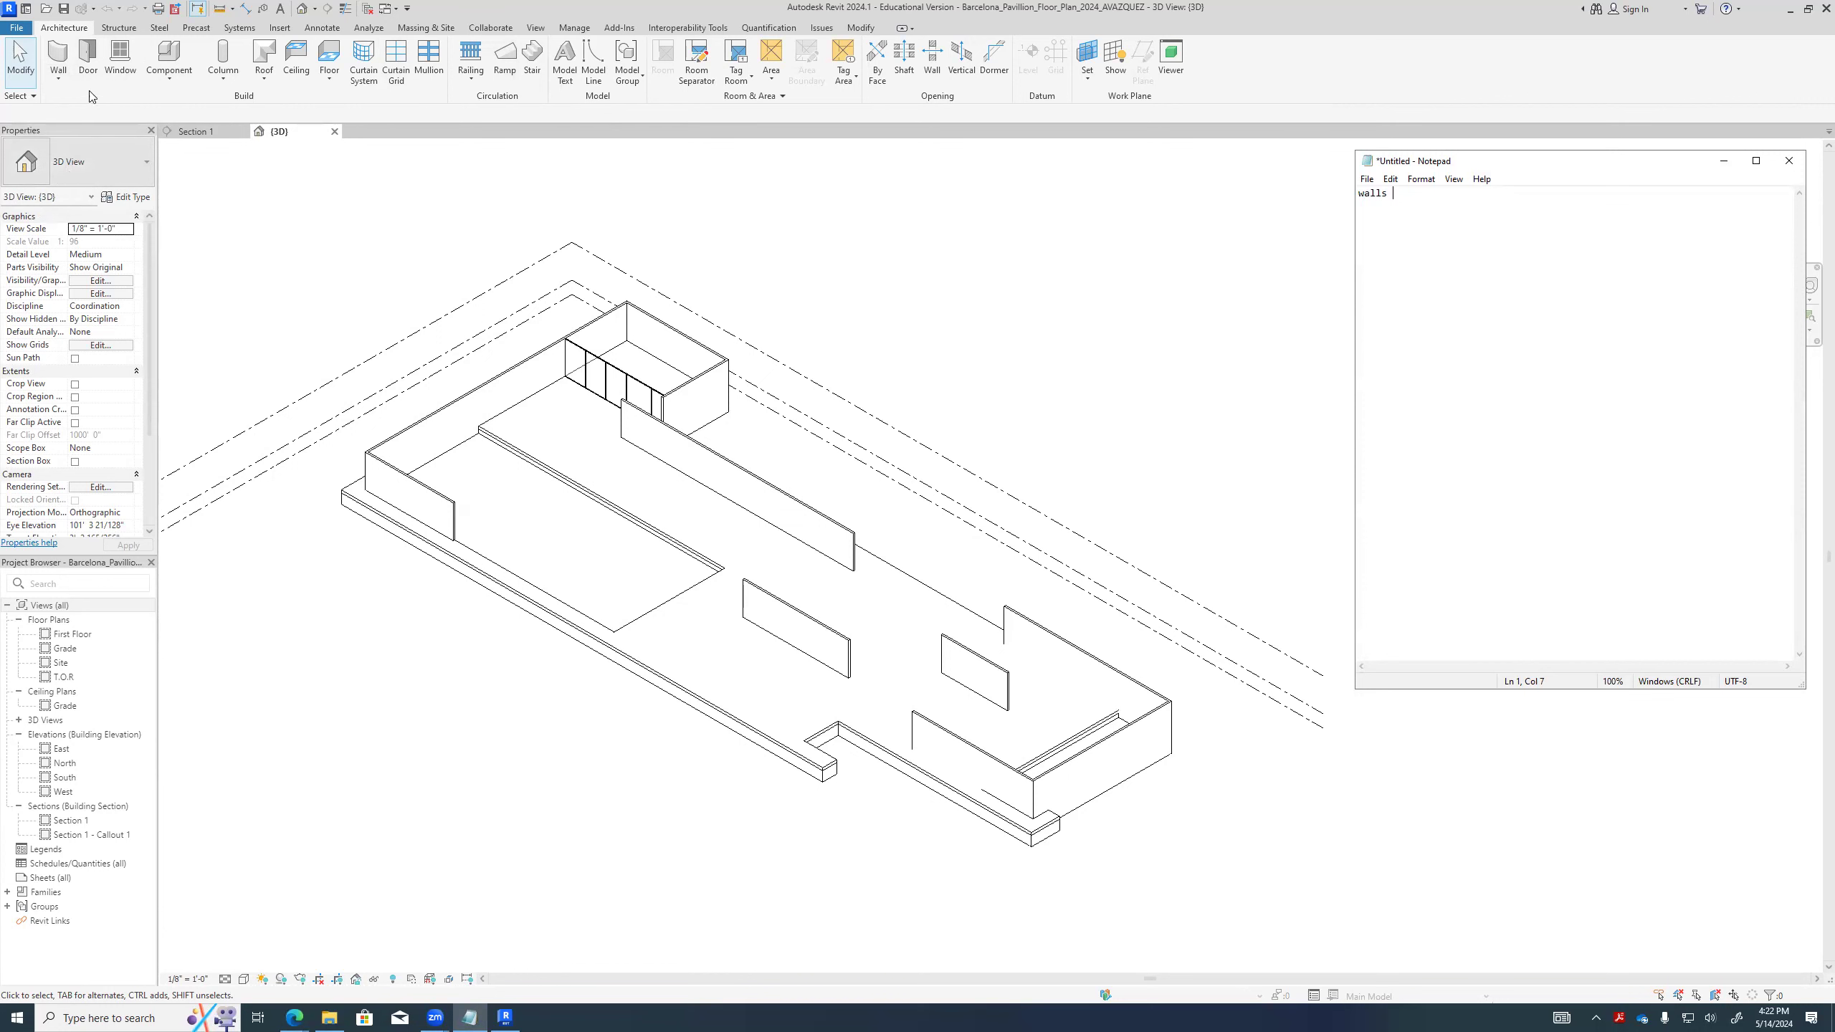
- Open the Grade floor plan view
scroll(614, 430, down, 2)
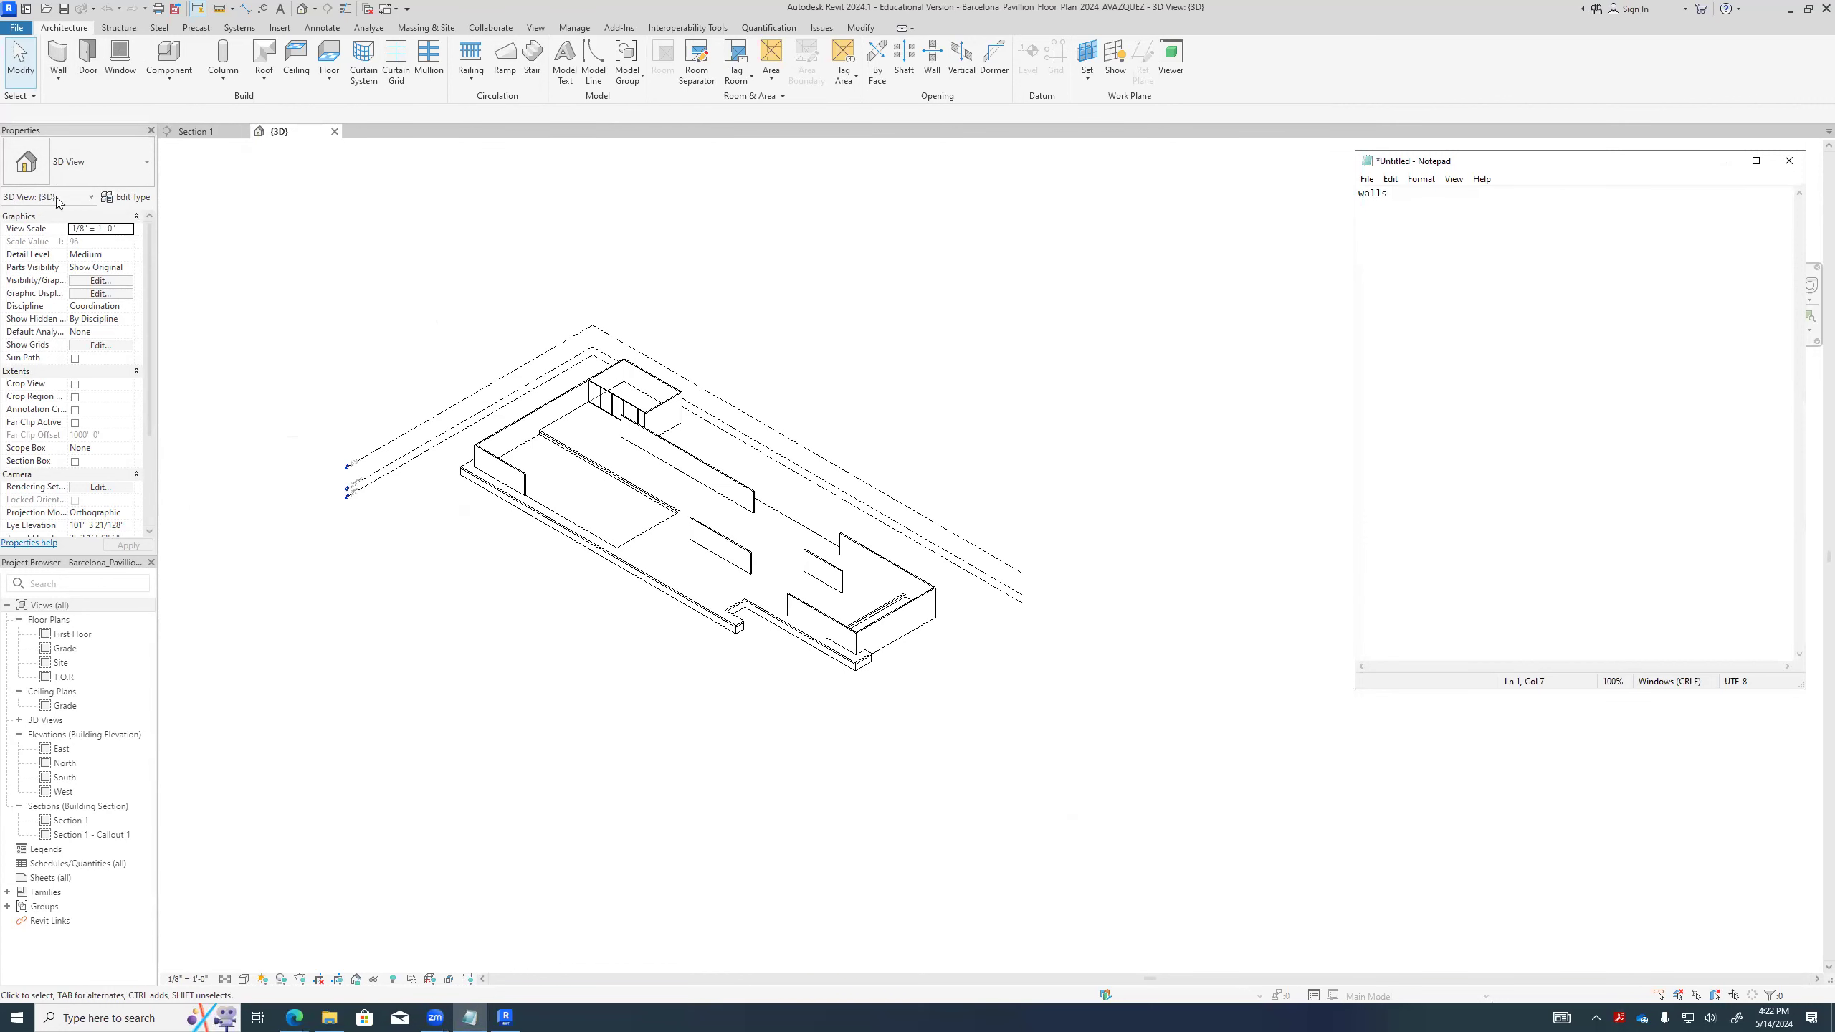
double_click(64, 648)
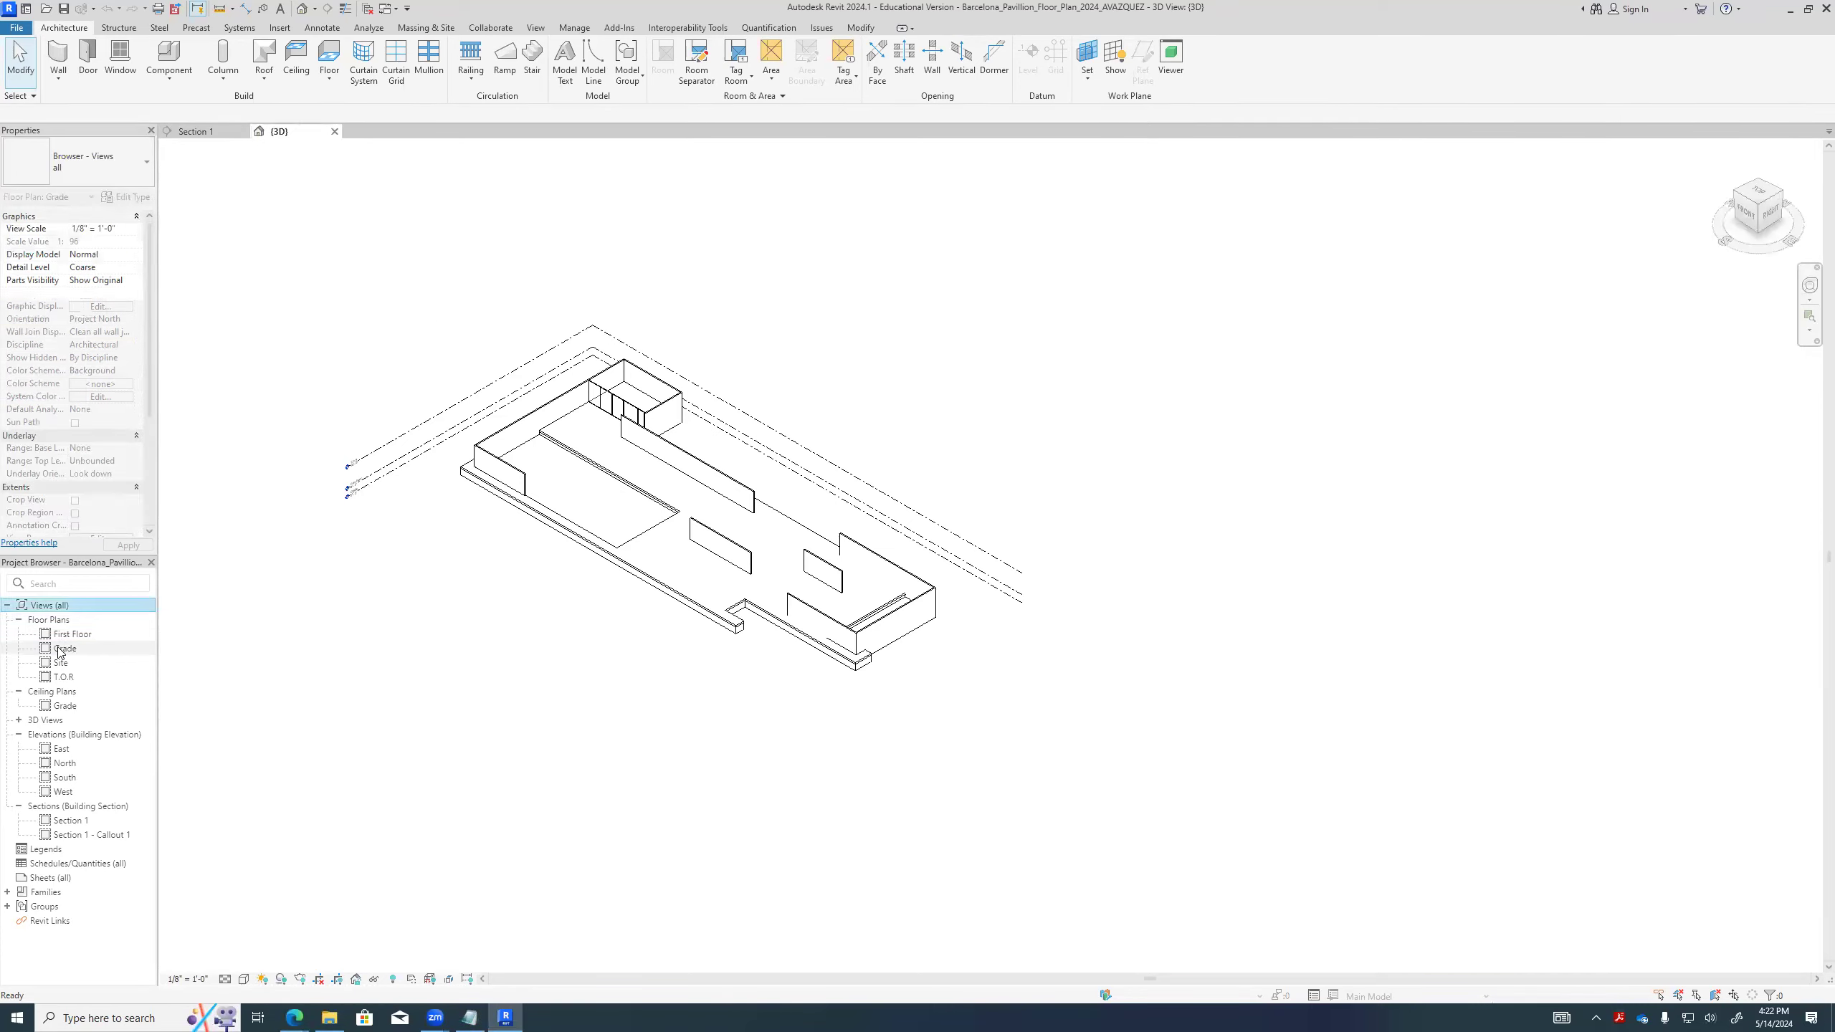
scroll(1047, 632, down, 2)
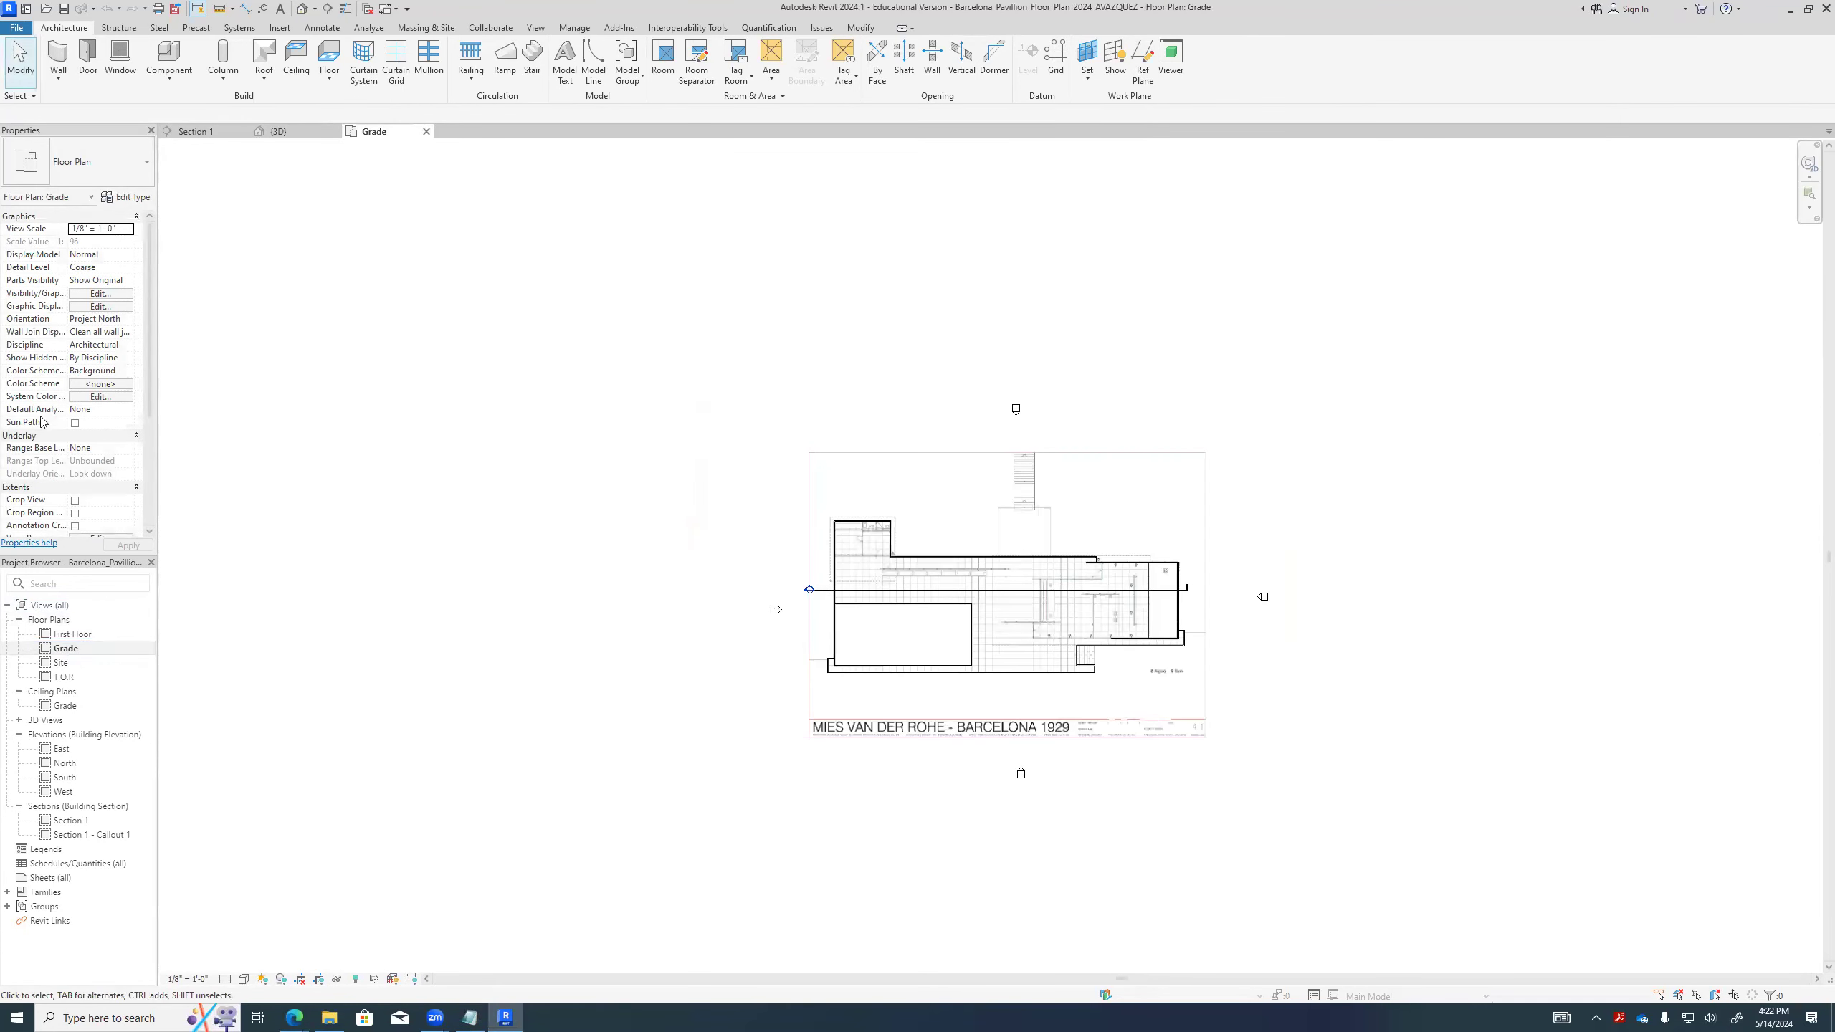
- Start an architectural wall and set its type to Exterior - Brick on CMU
click(56, 77)
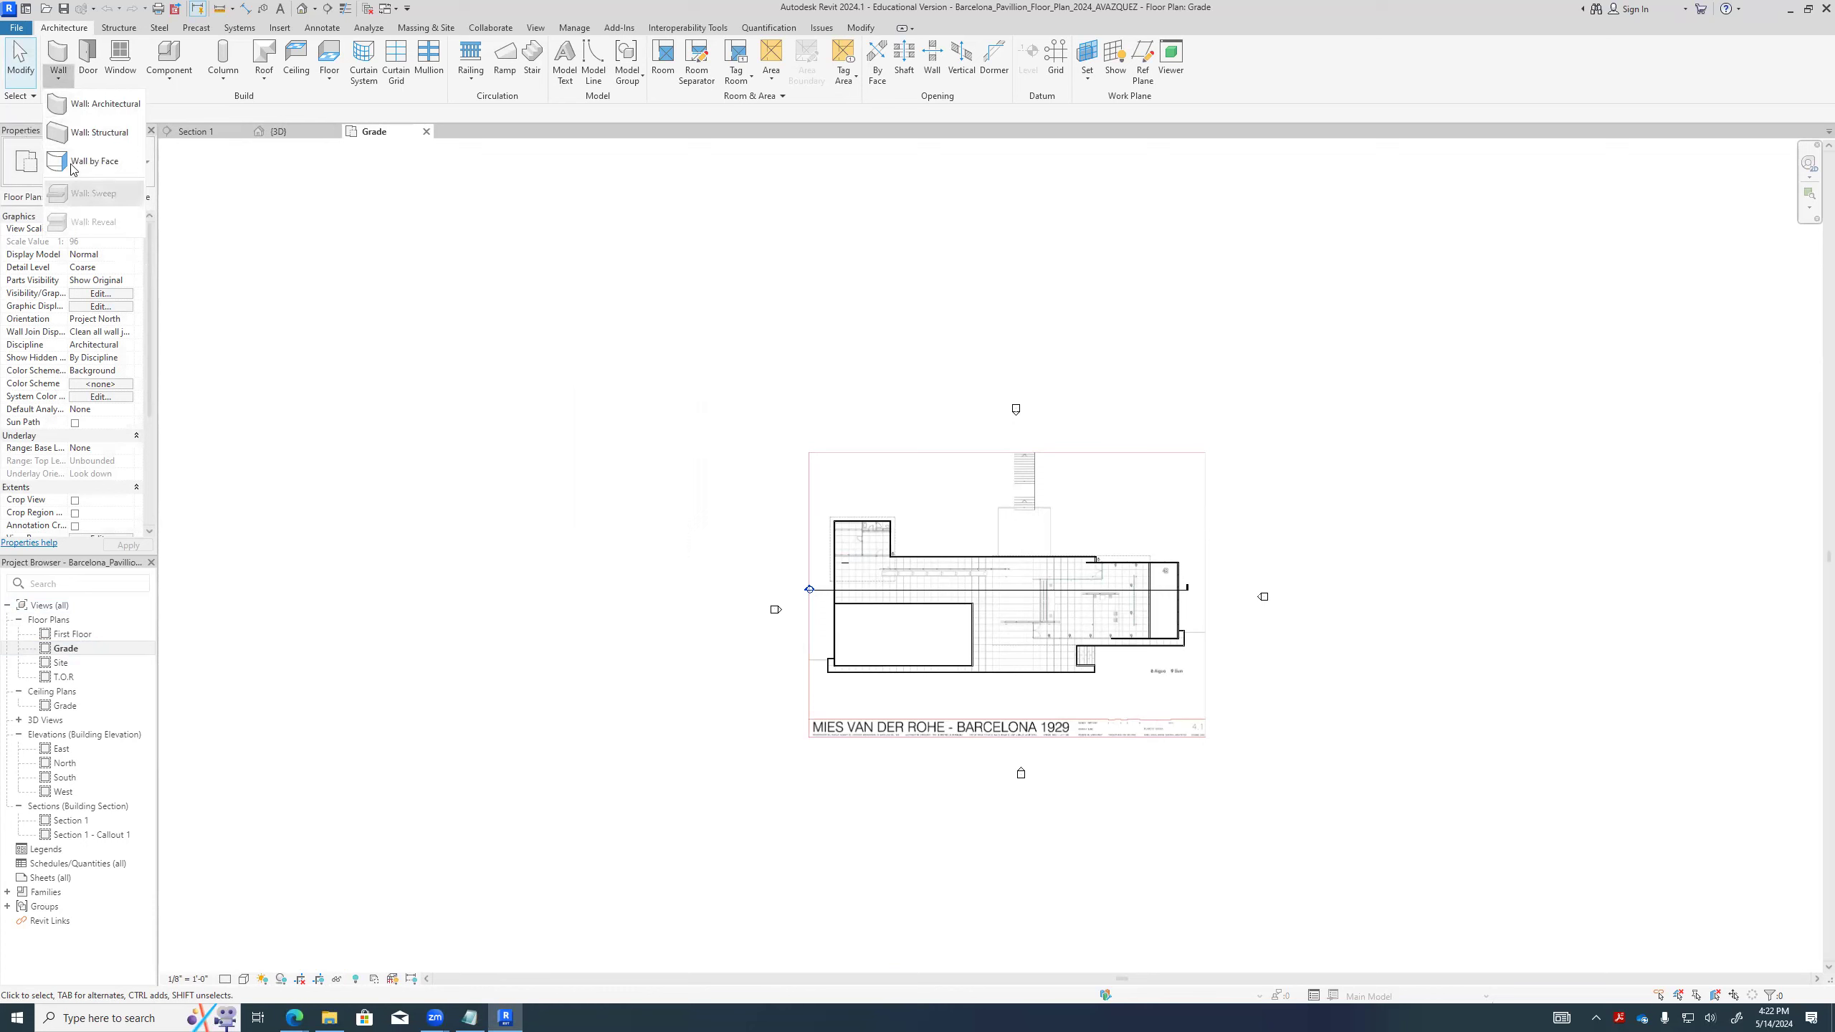
click(101, 103)
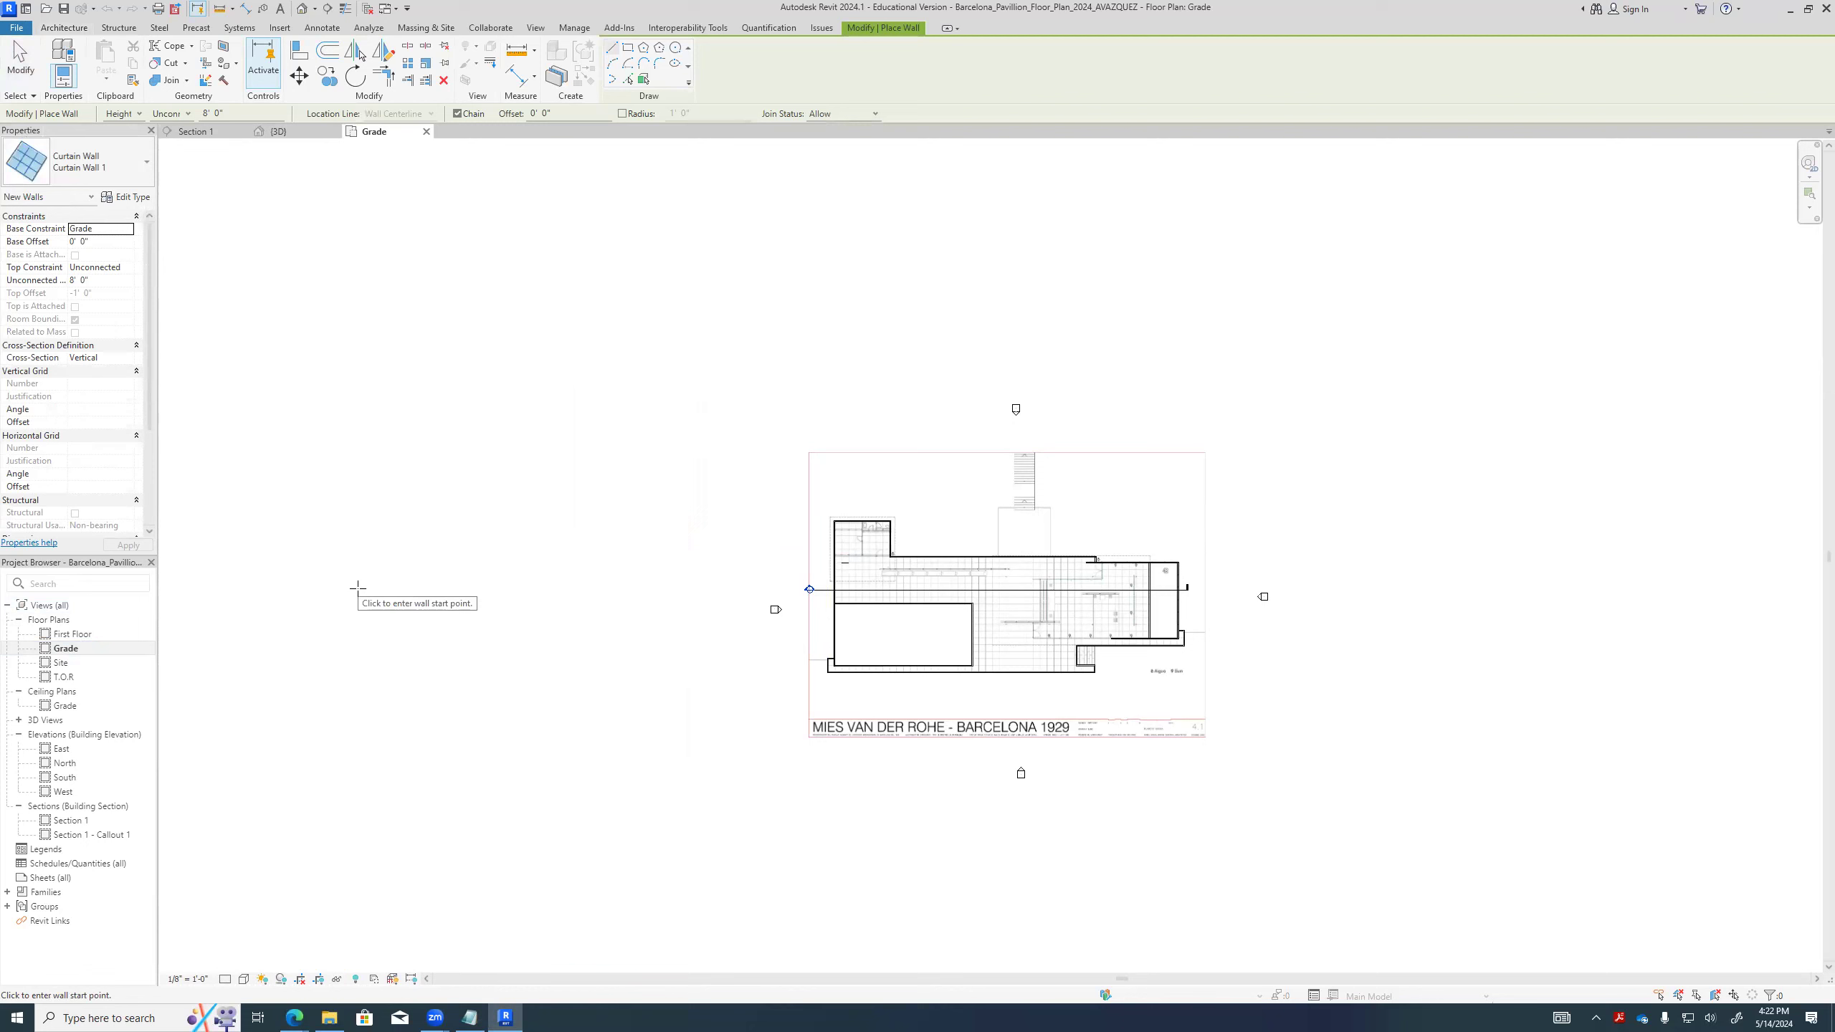
click(398, 556)
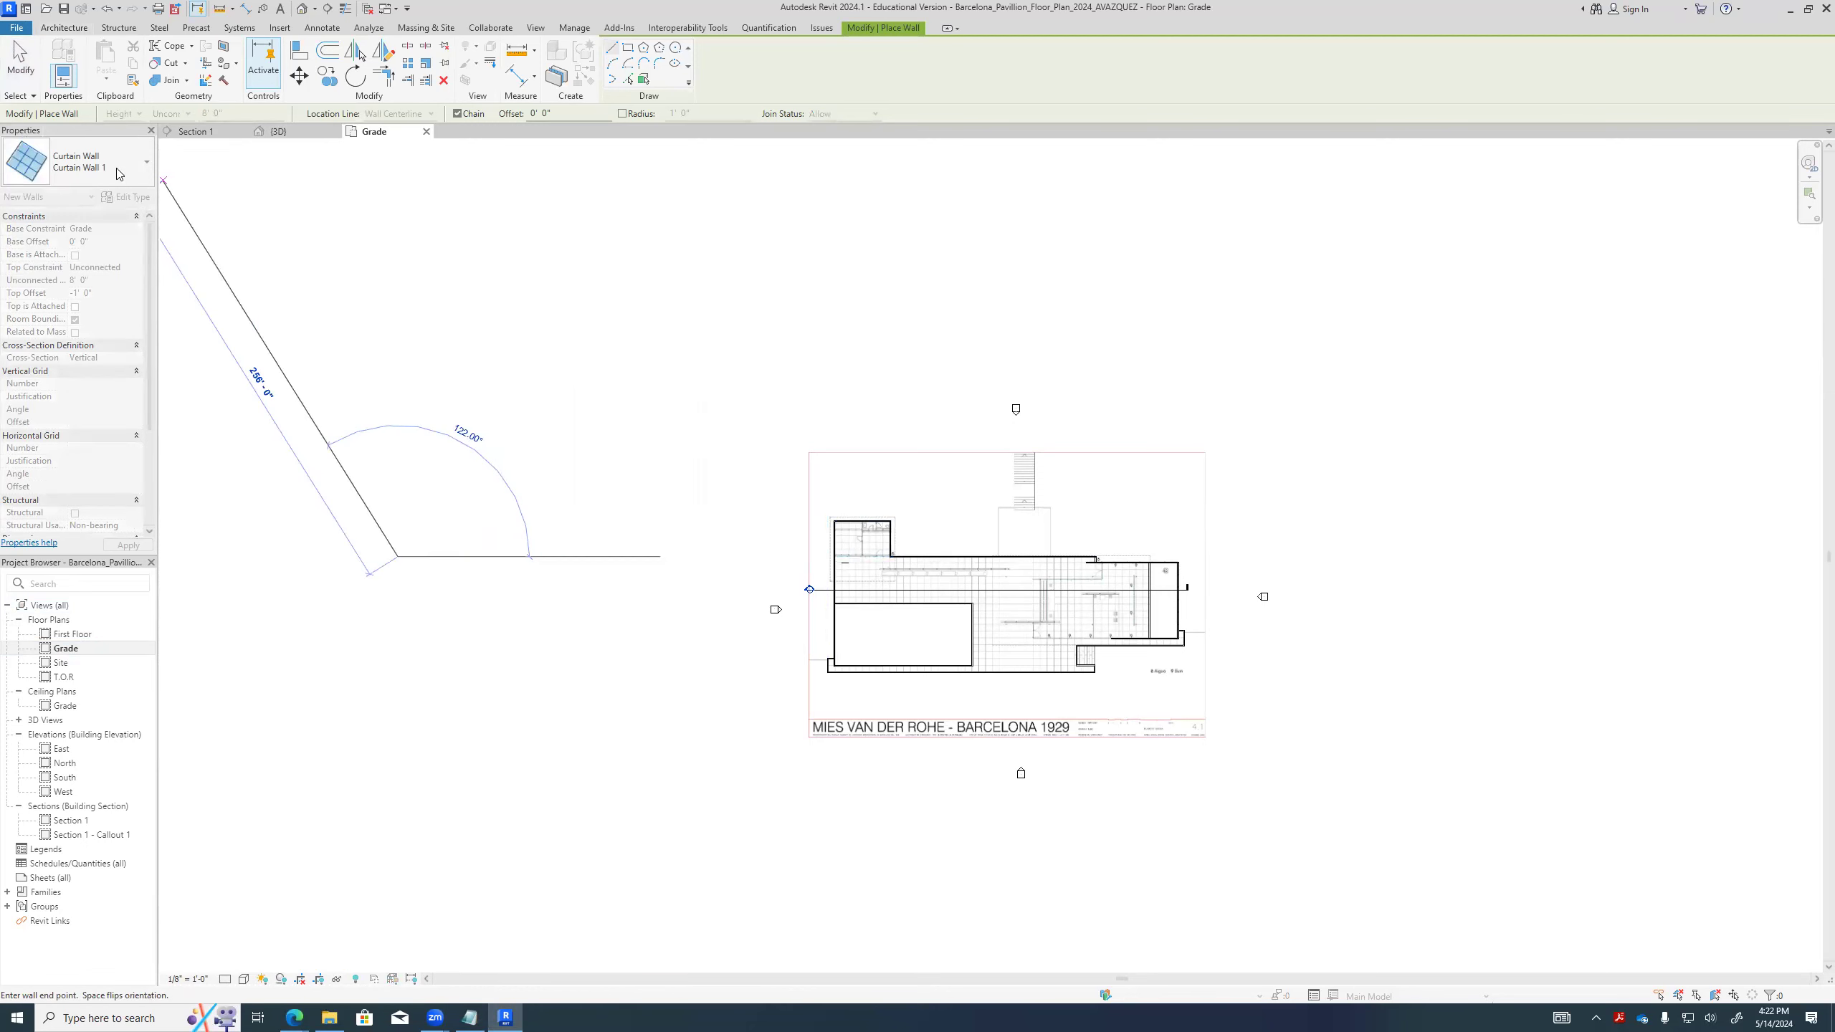
click(145, 167)
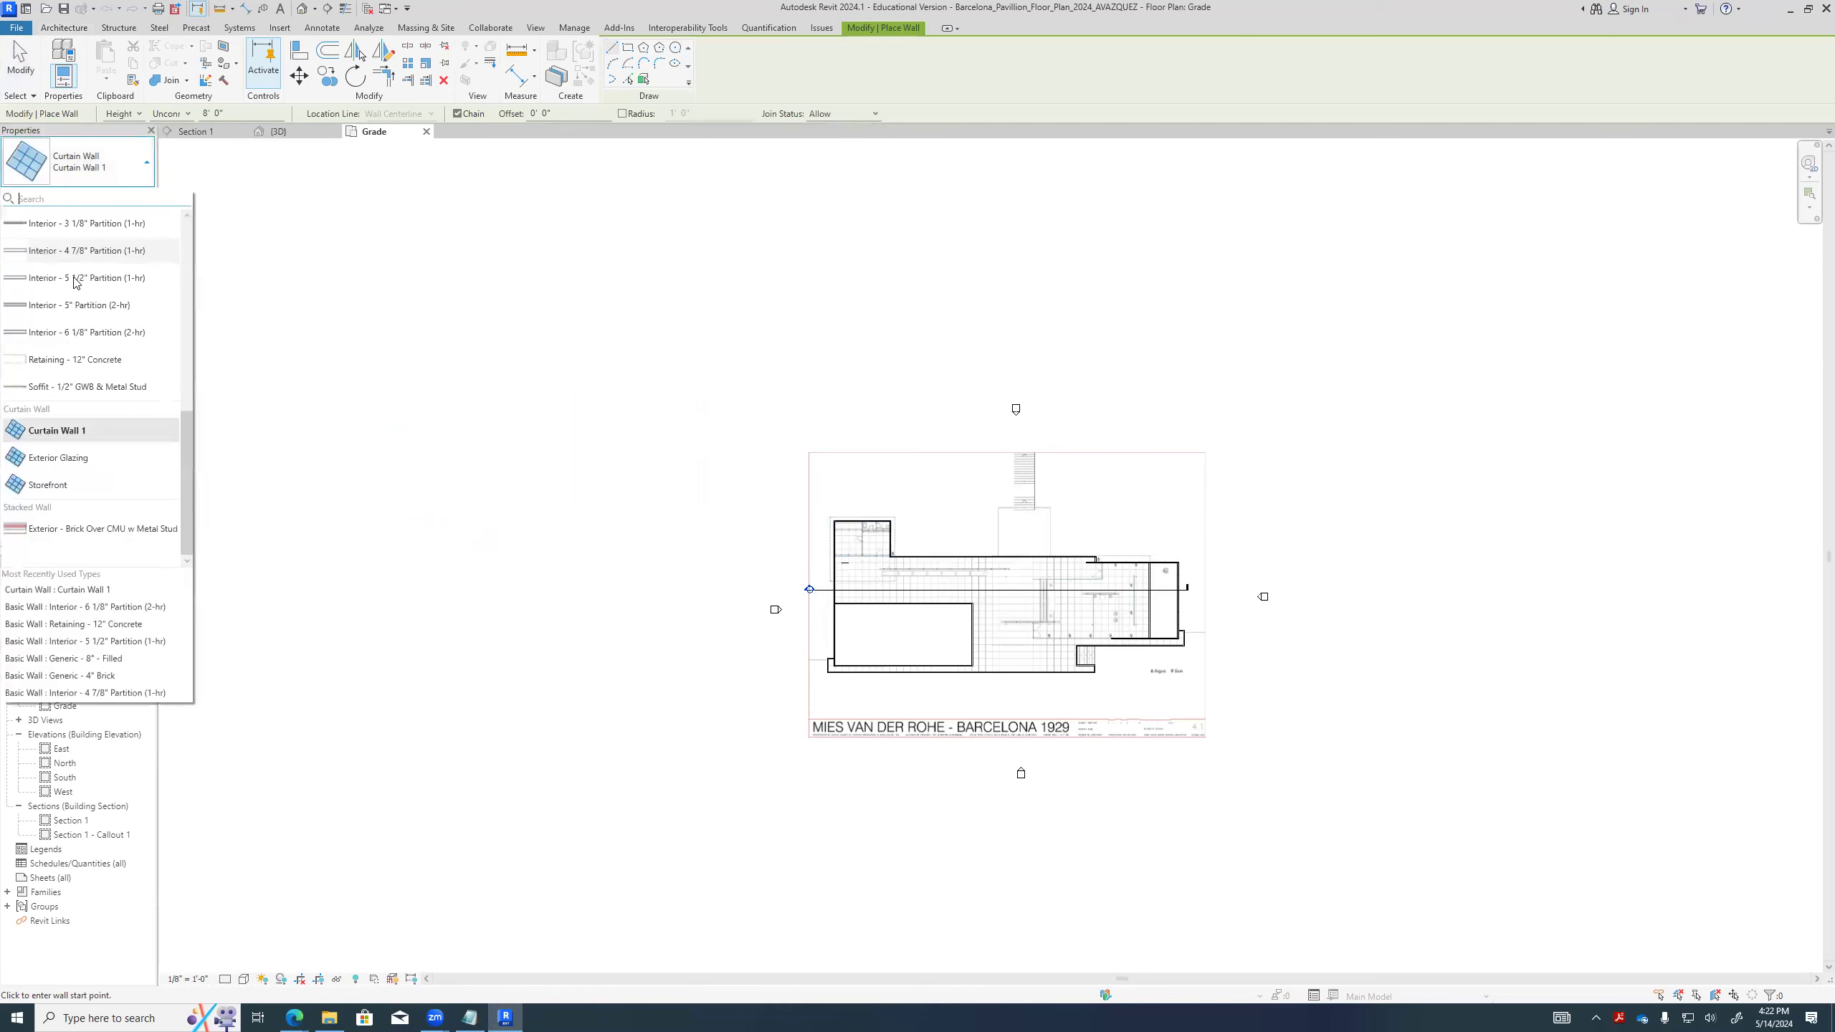
scroll(85, 391, up, 5)
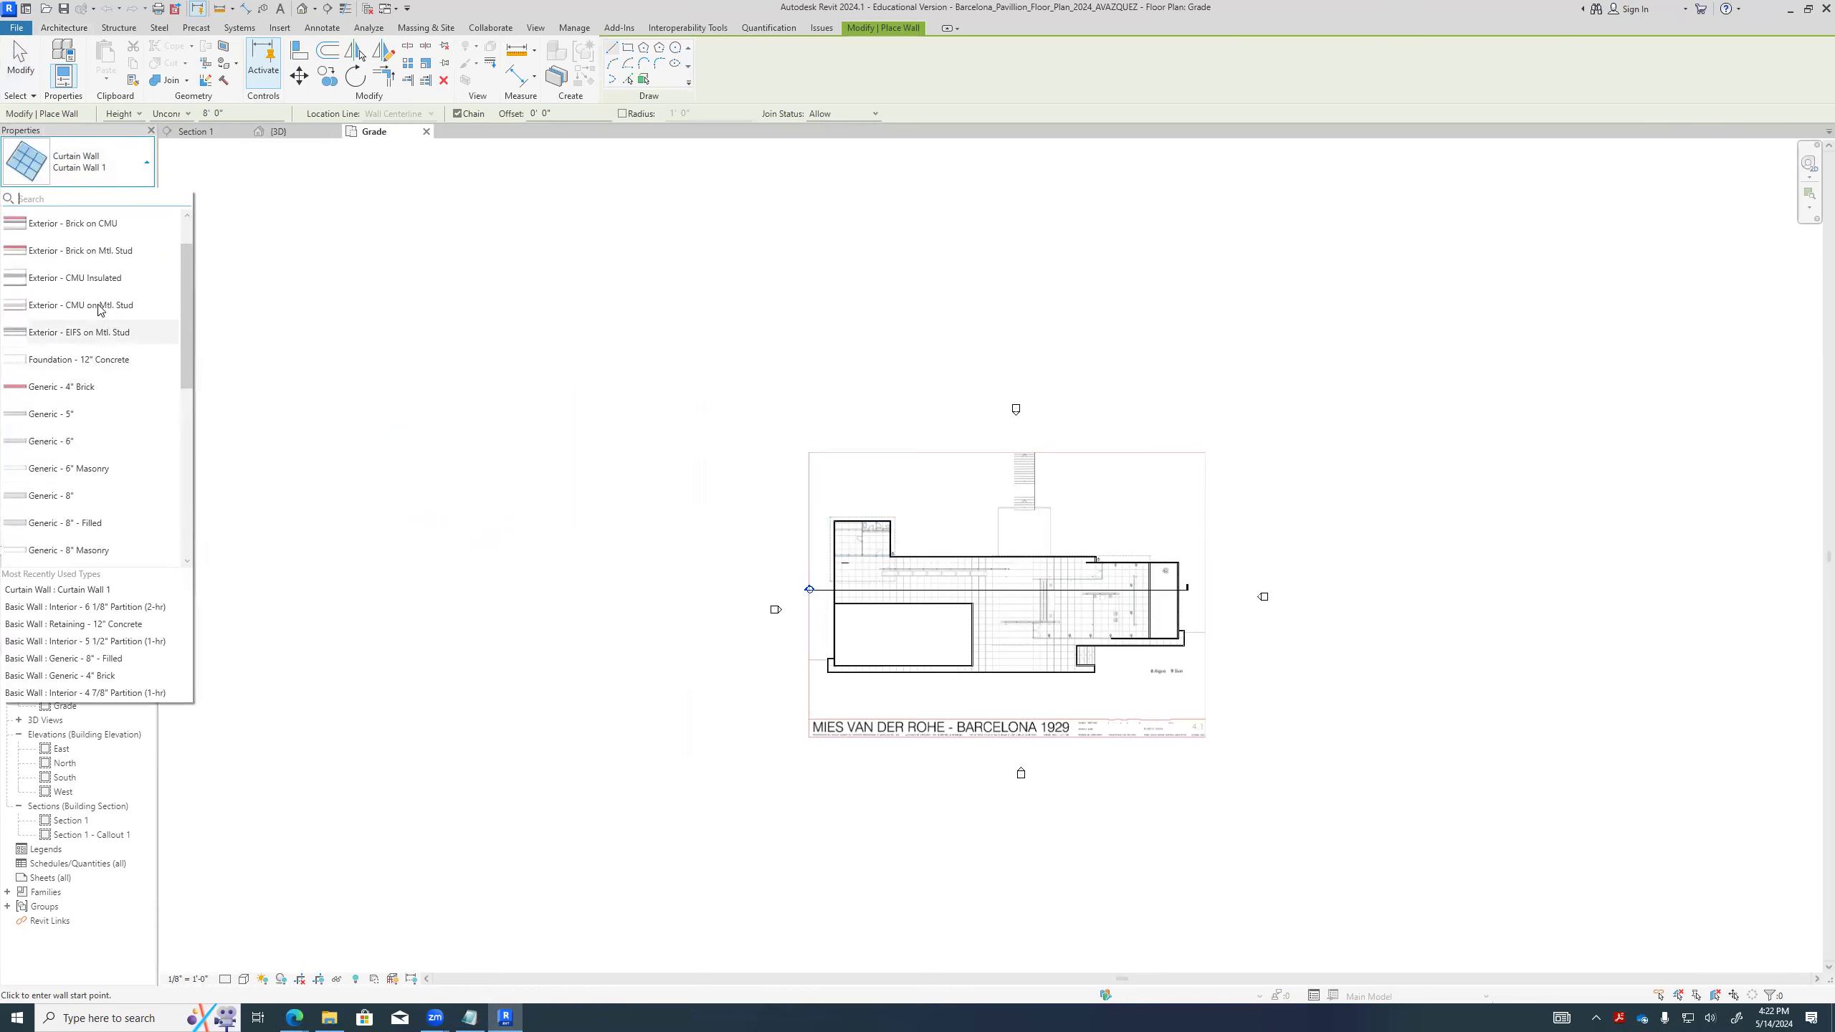
click(97, 232)
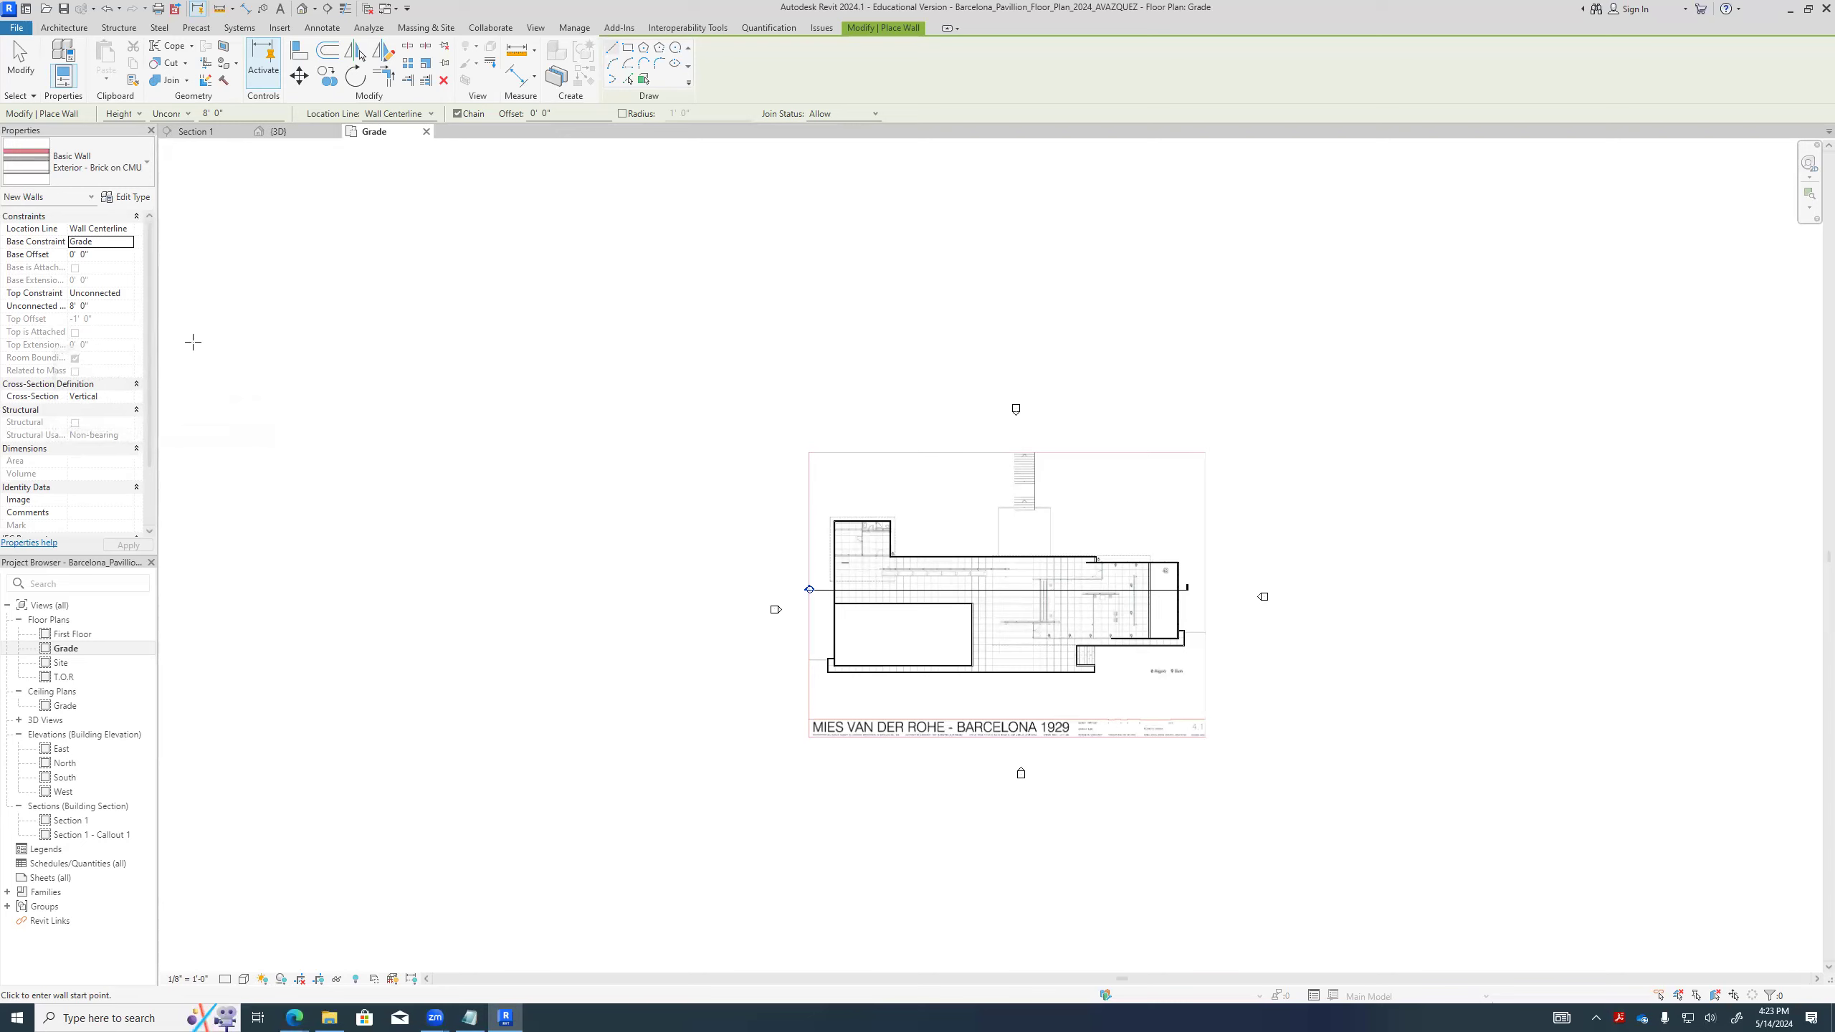
- Draw one straight horizontal wall in the empty area to the upper left of the pavilion plan
click(220, 349)
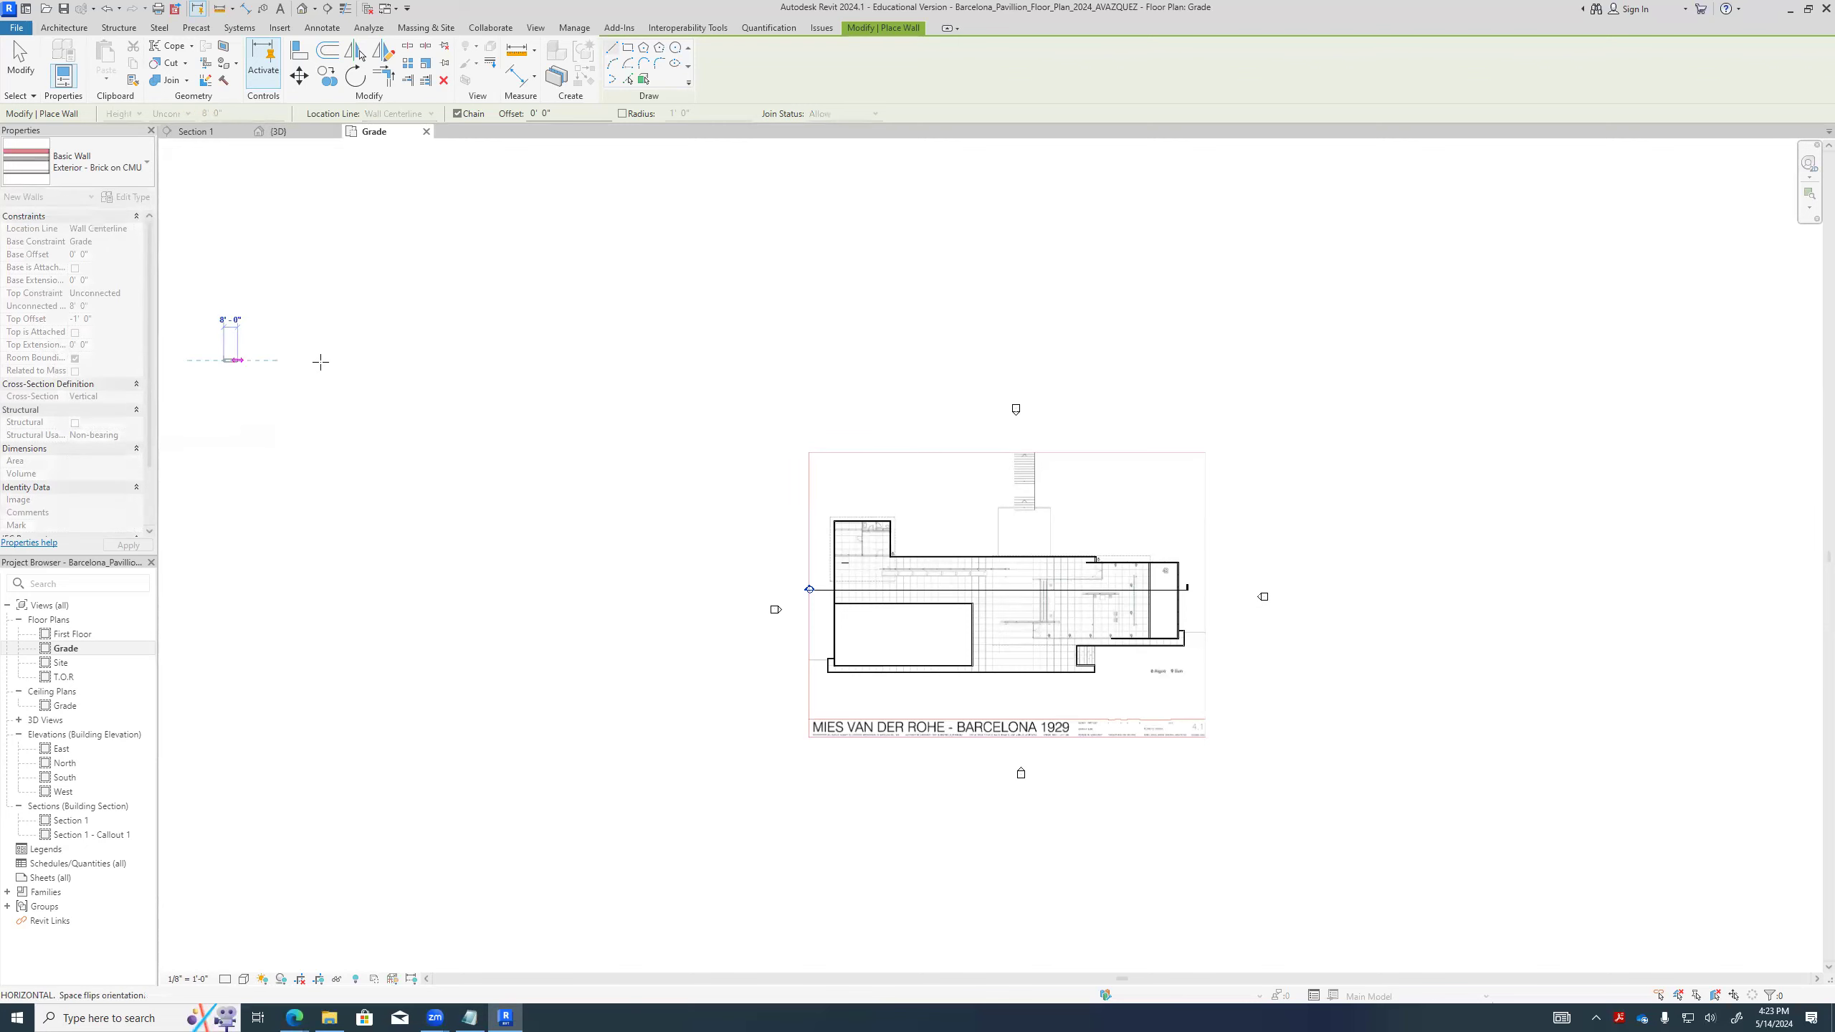
click(354, 349)
scroll(280, 393, up, 2)
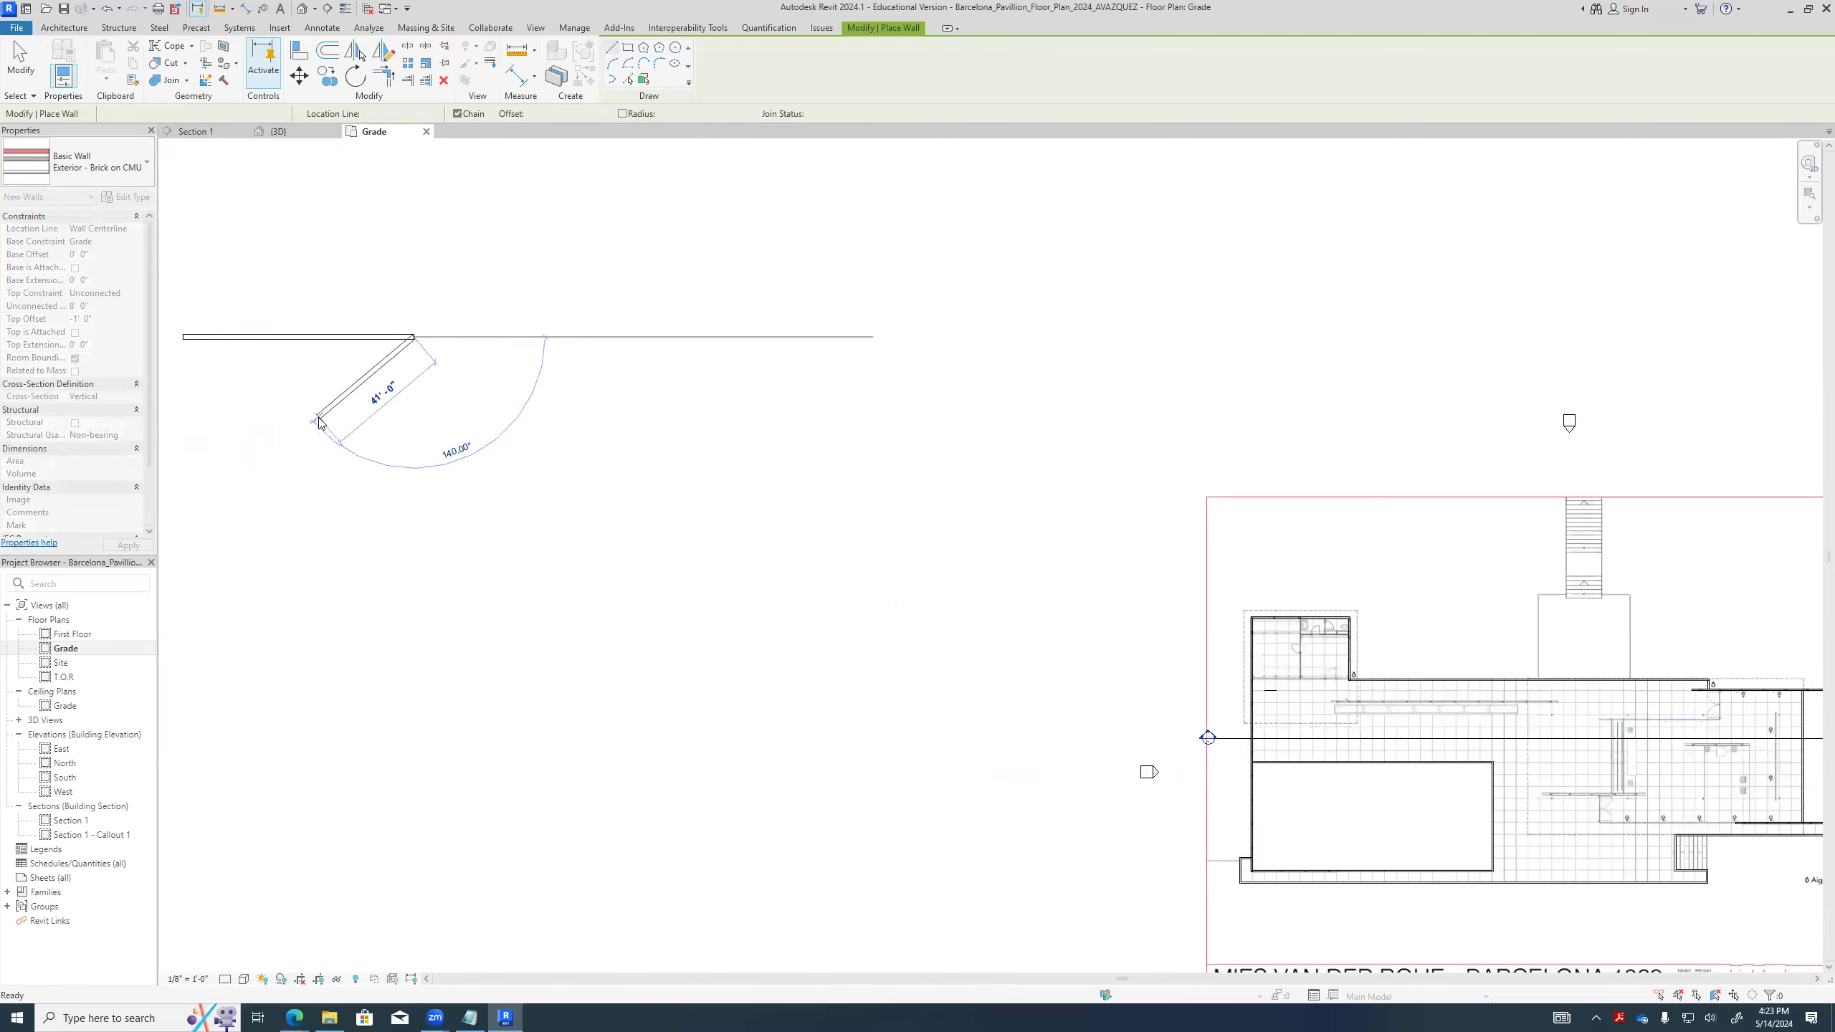
key(Escape)
scroll(403, 365, up, 5)
middle_drag(394, 321, 1248, 394)
scroll(1151, 412, down, 2)
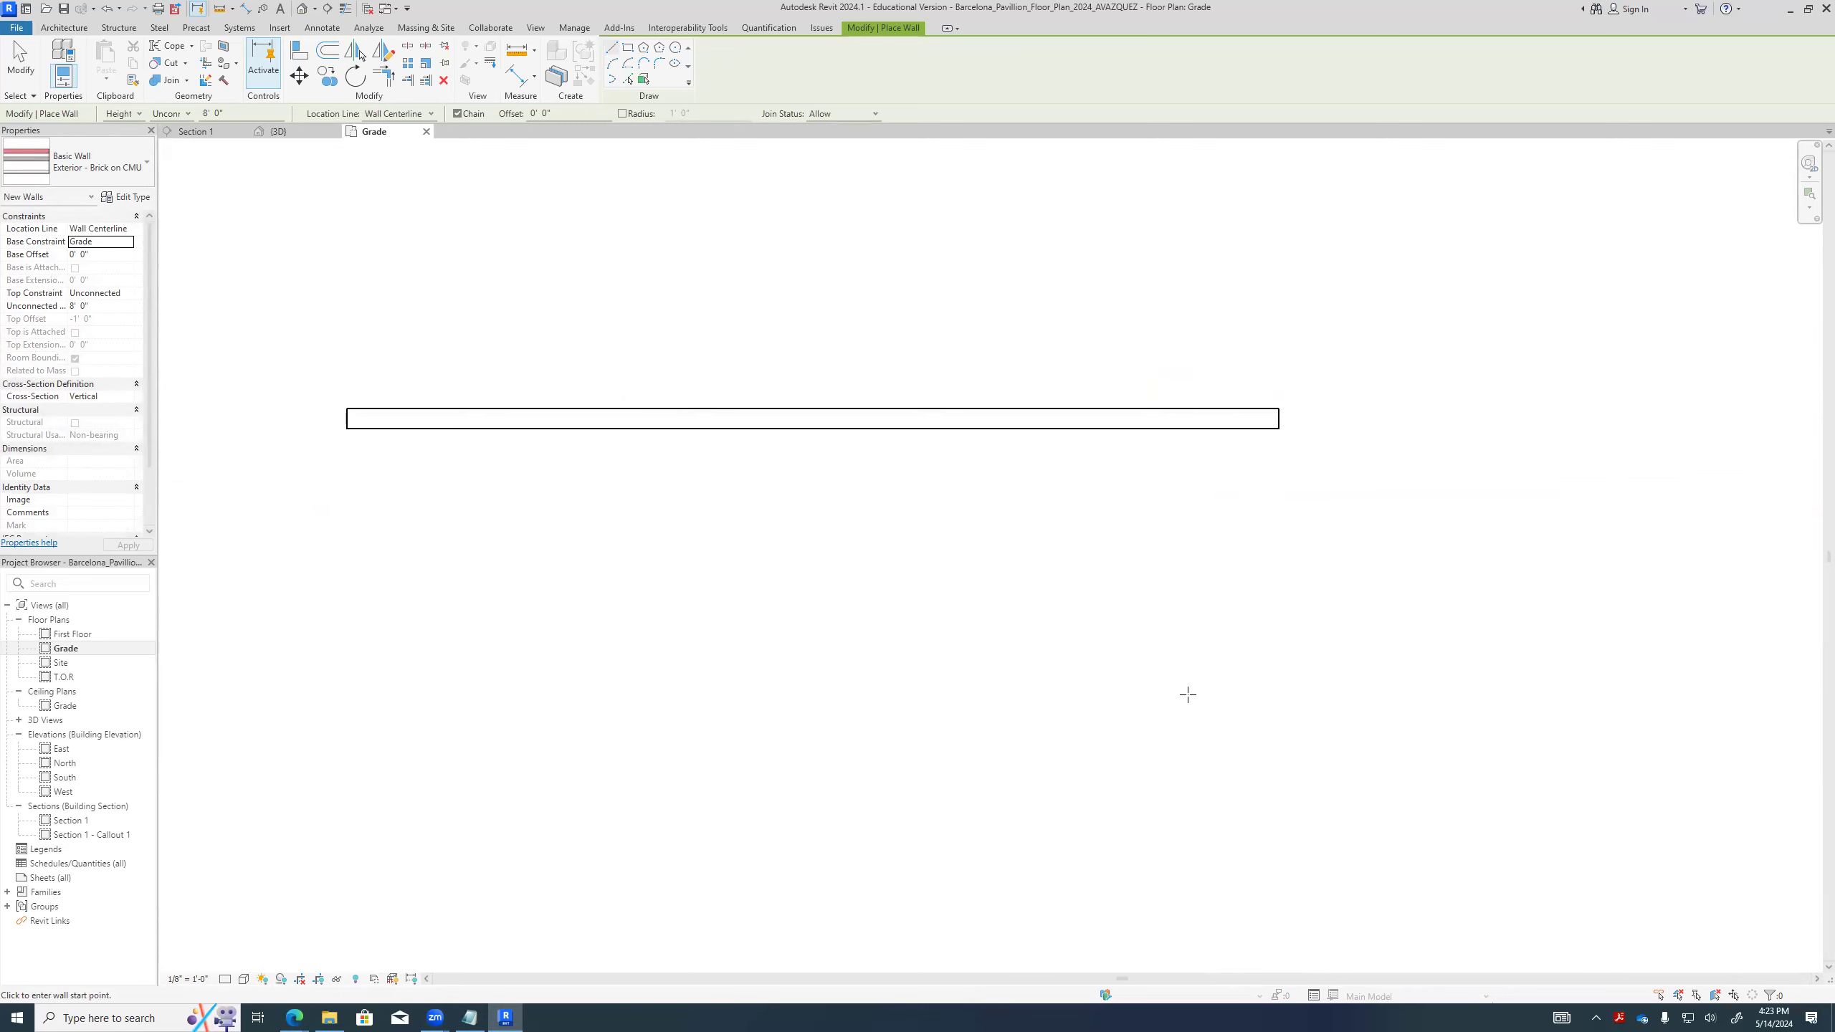
- Set the Grade plan's detail level to Fine and examine the layers at the new wall's end
click(224, 978)
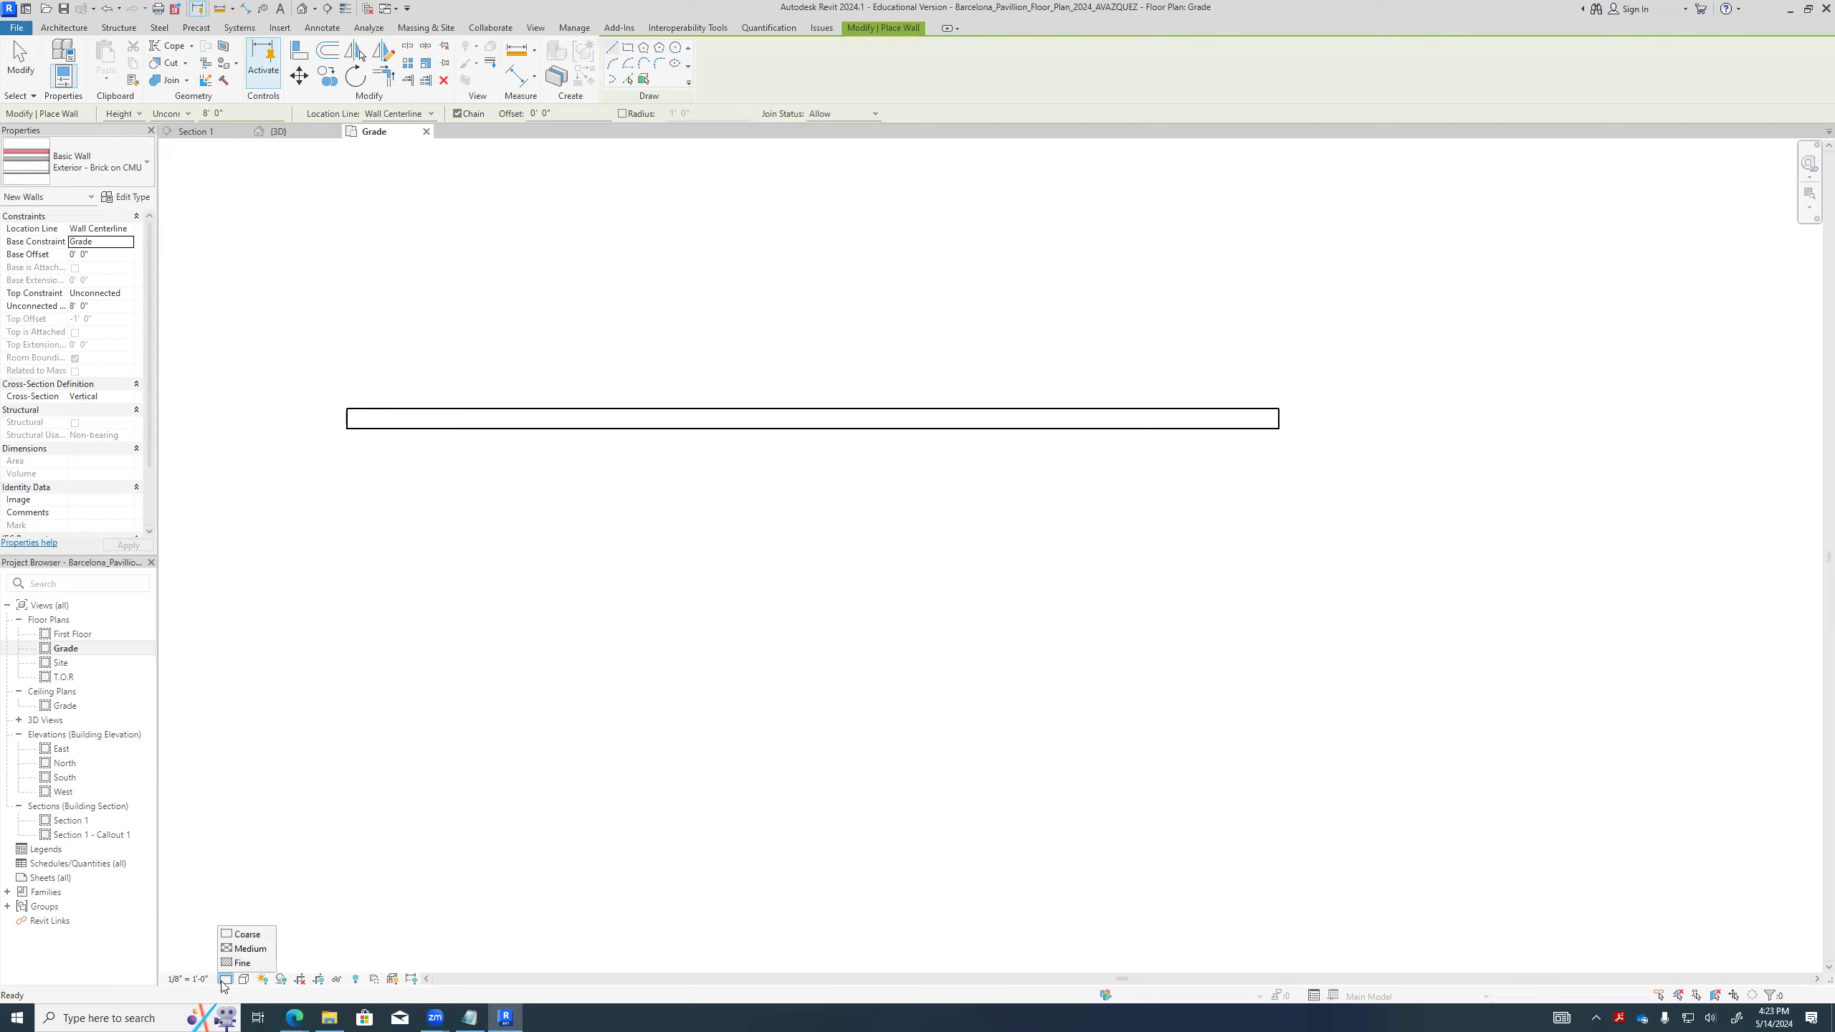
click(244, 963)
scroll(491, 377, up, 5)
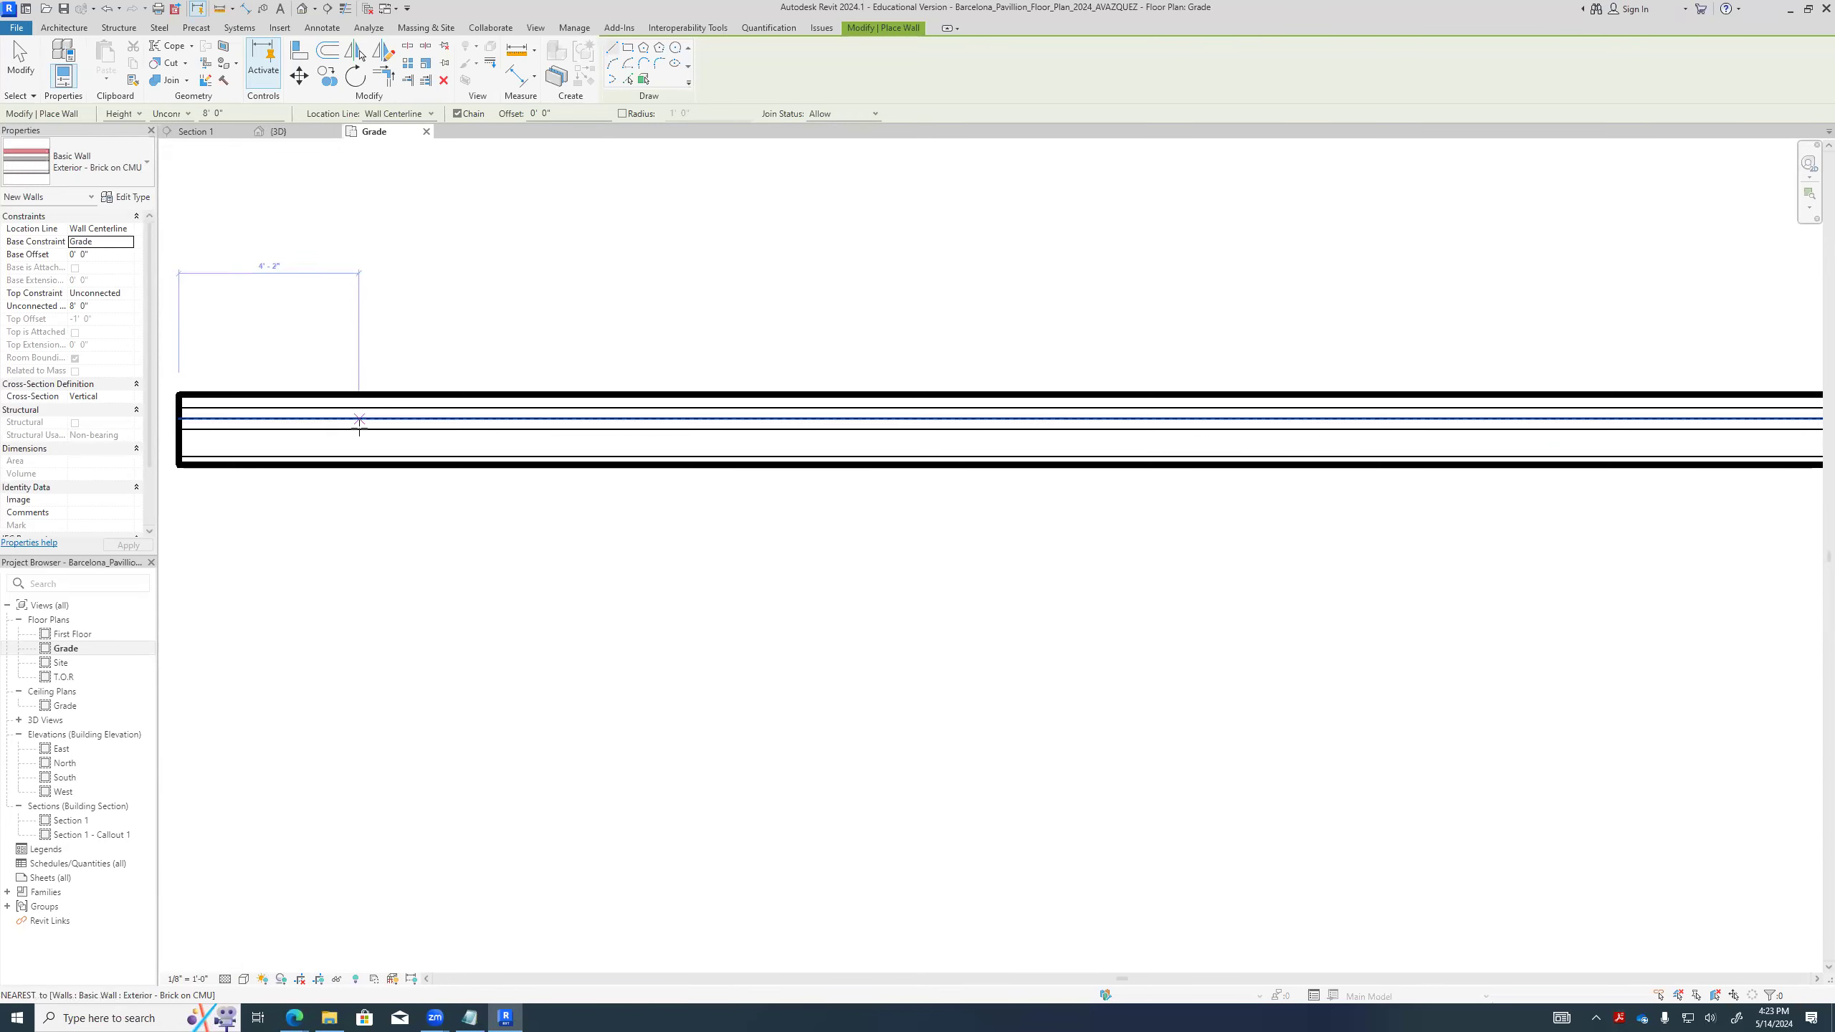
middle_drag(357, 426, 687, 574)
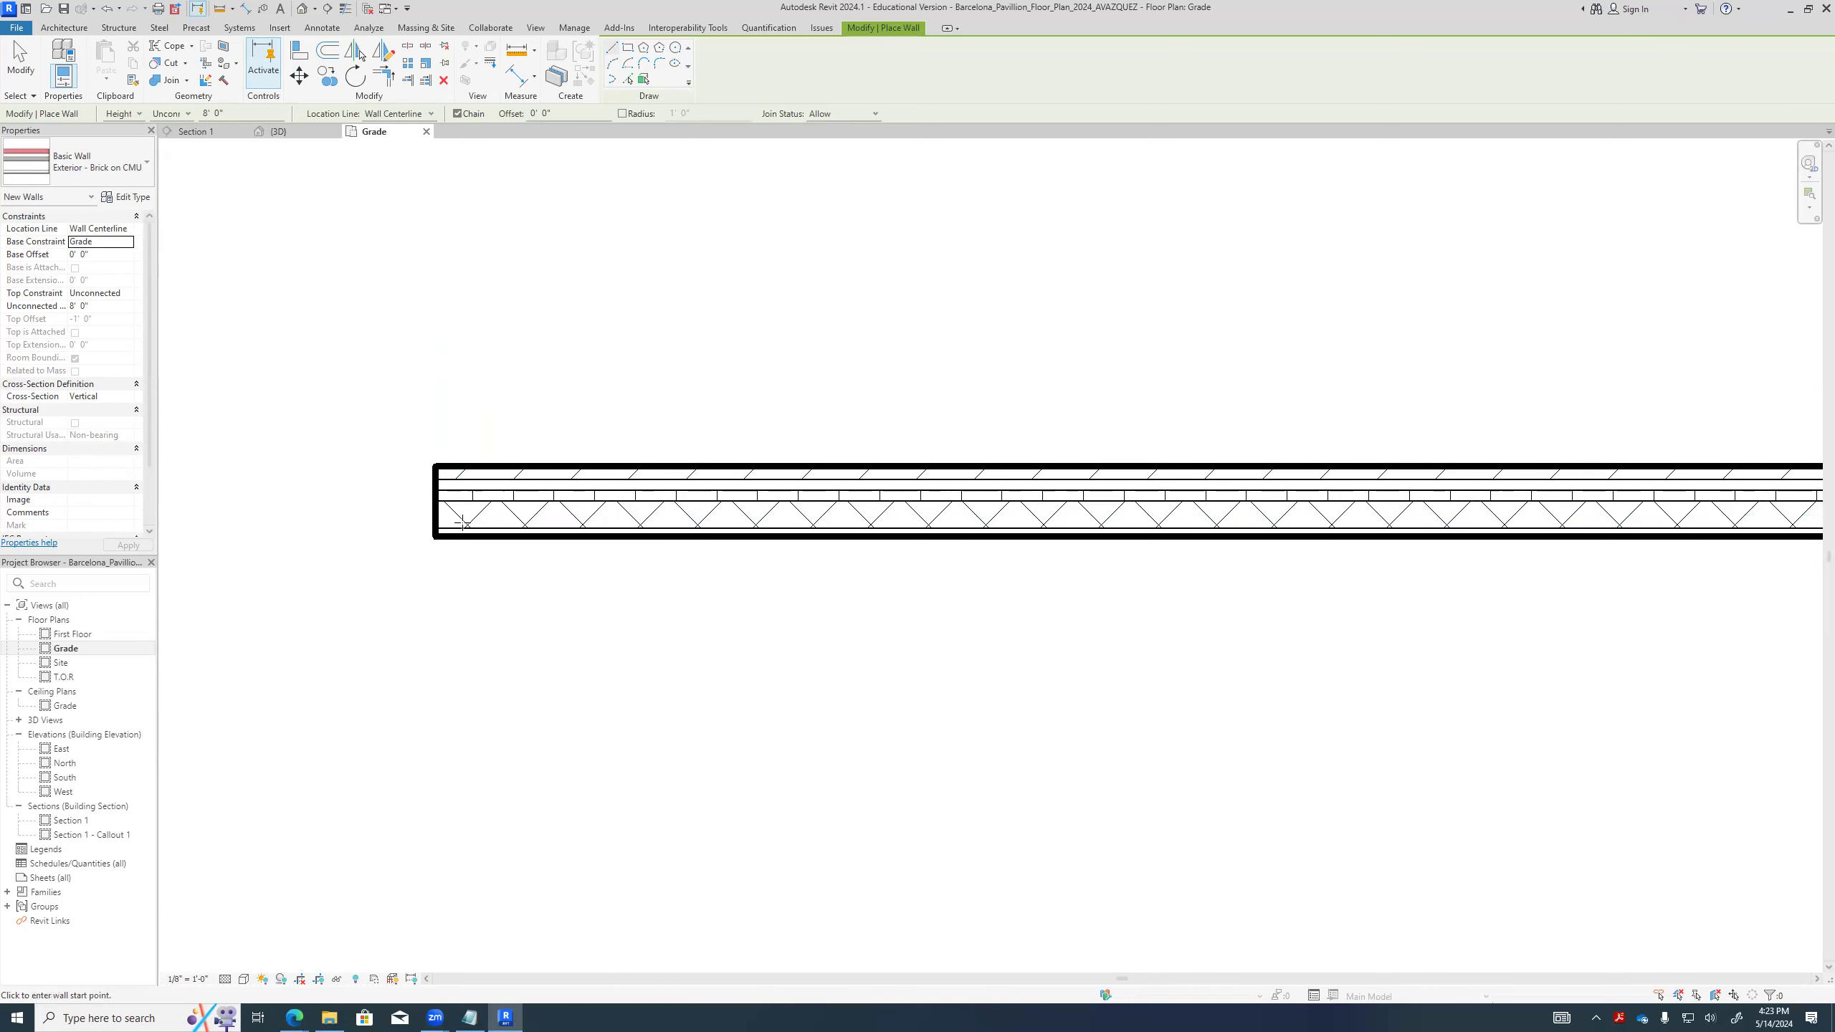
scroll(447, 541, up, 1)
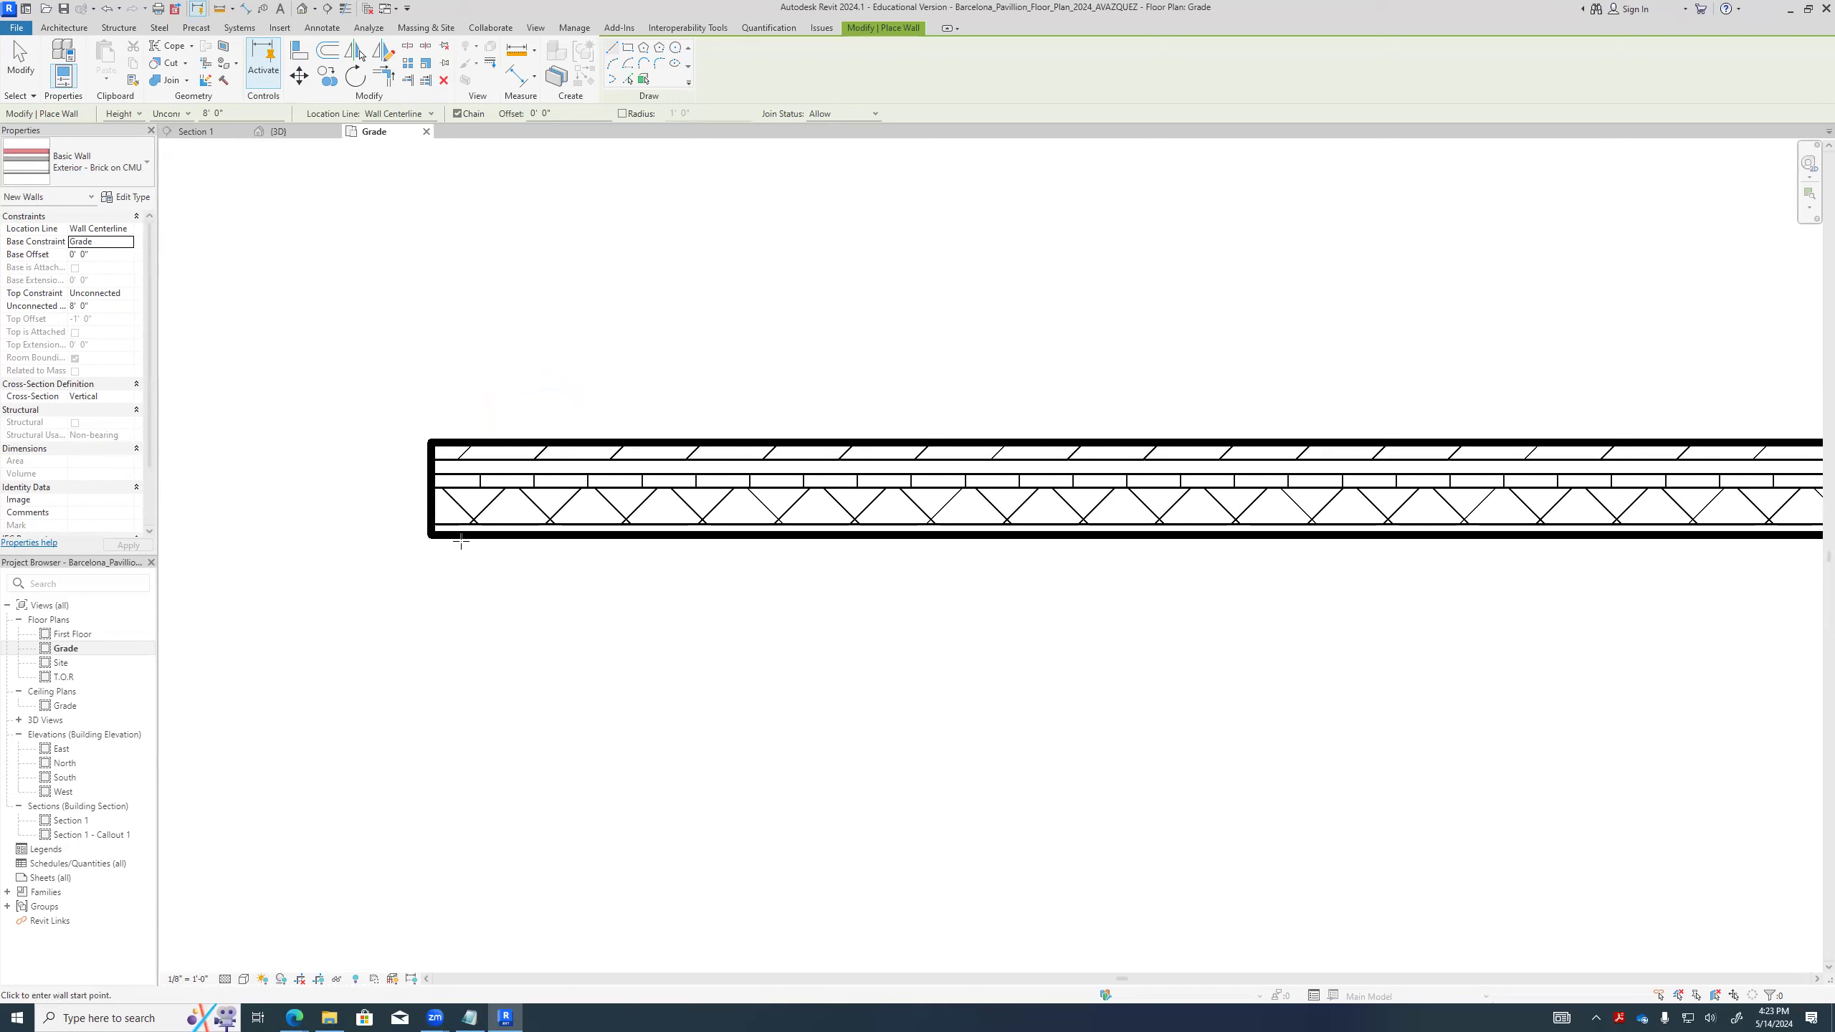
scroll(476, 538, up, 2)
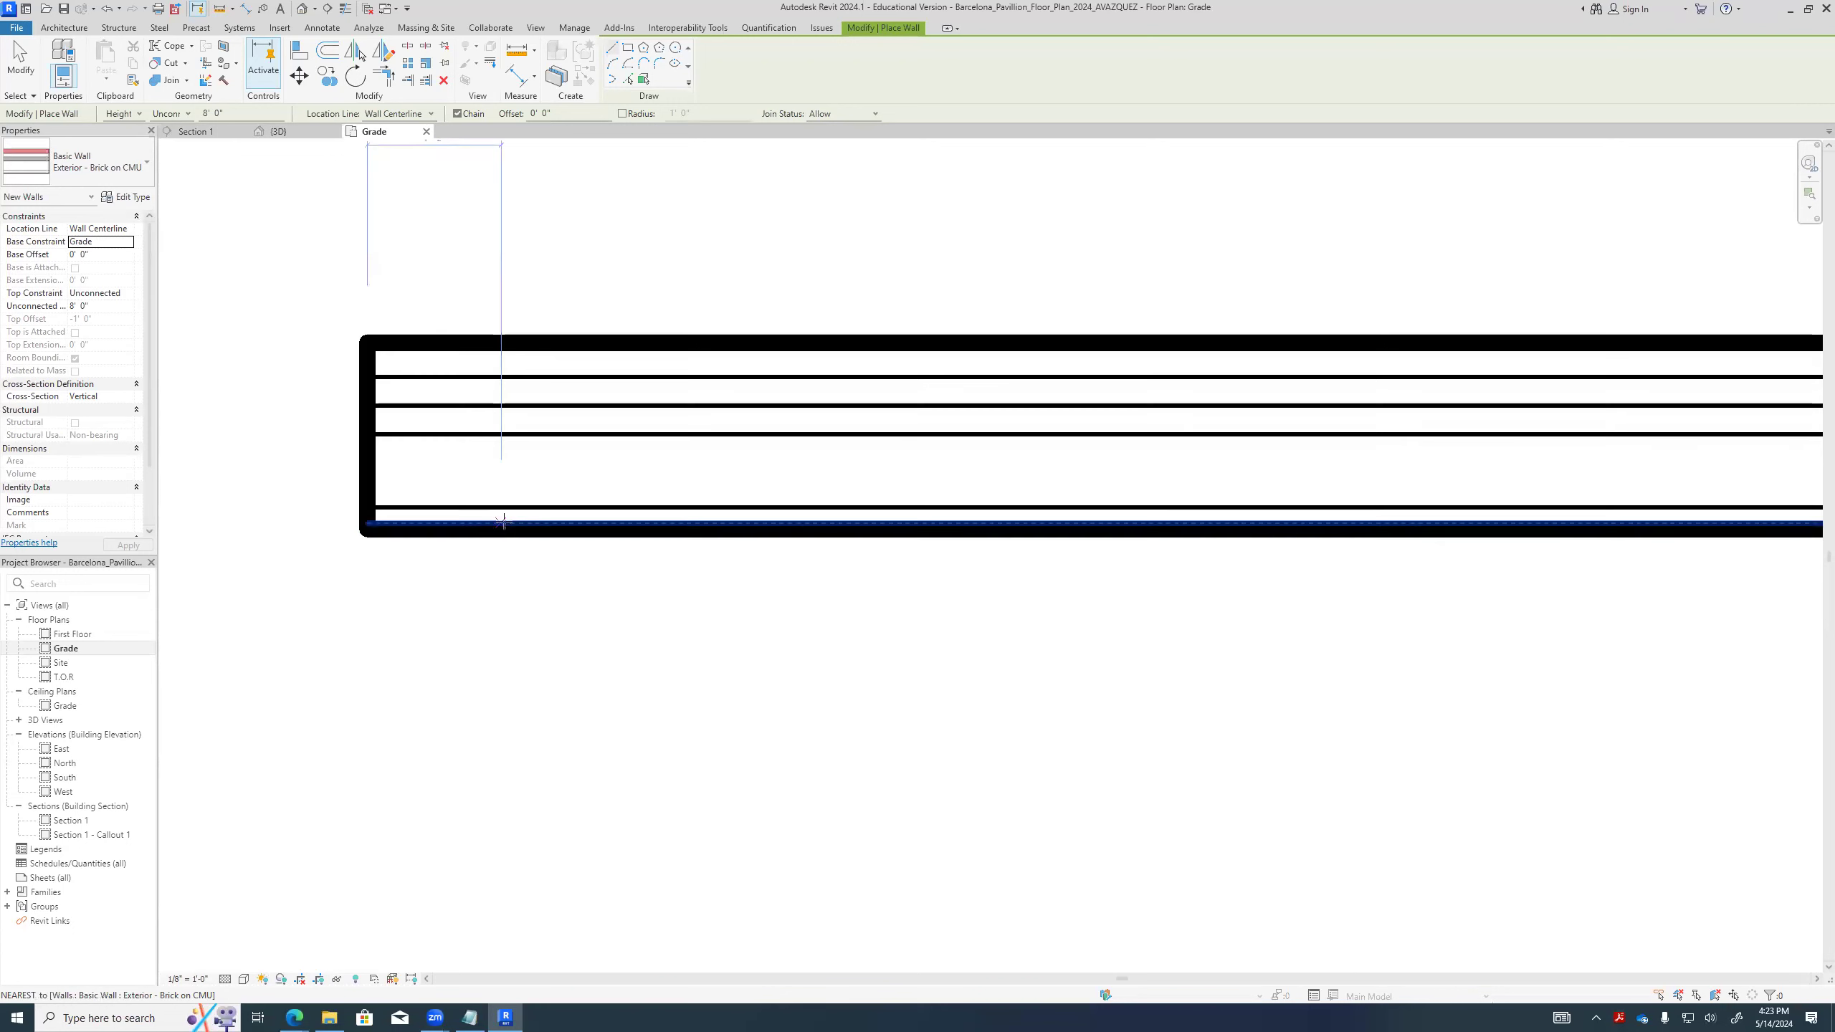
scroll(569, 588, down, 1)
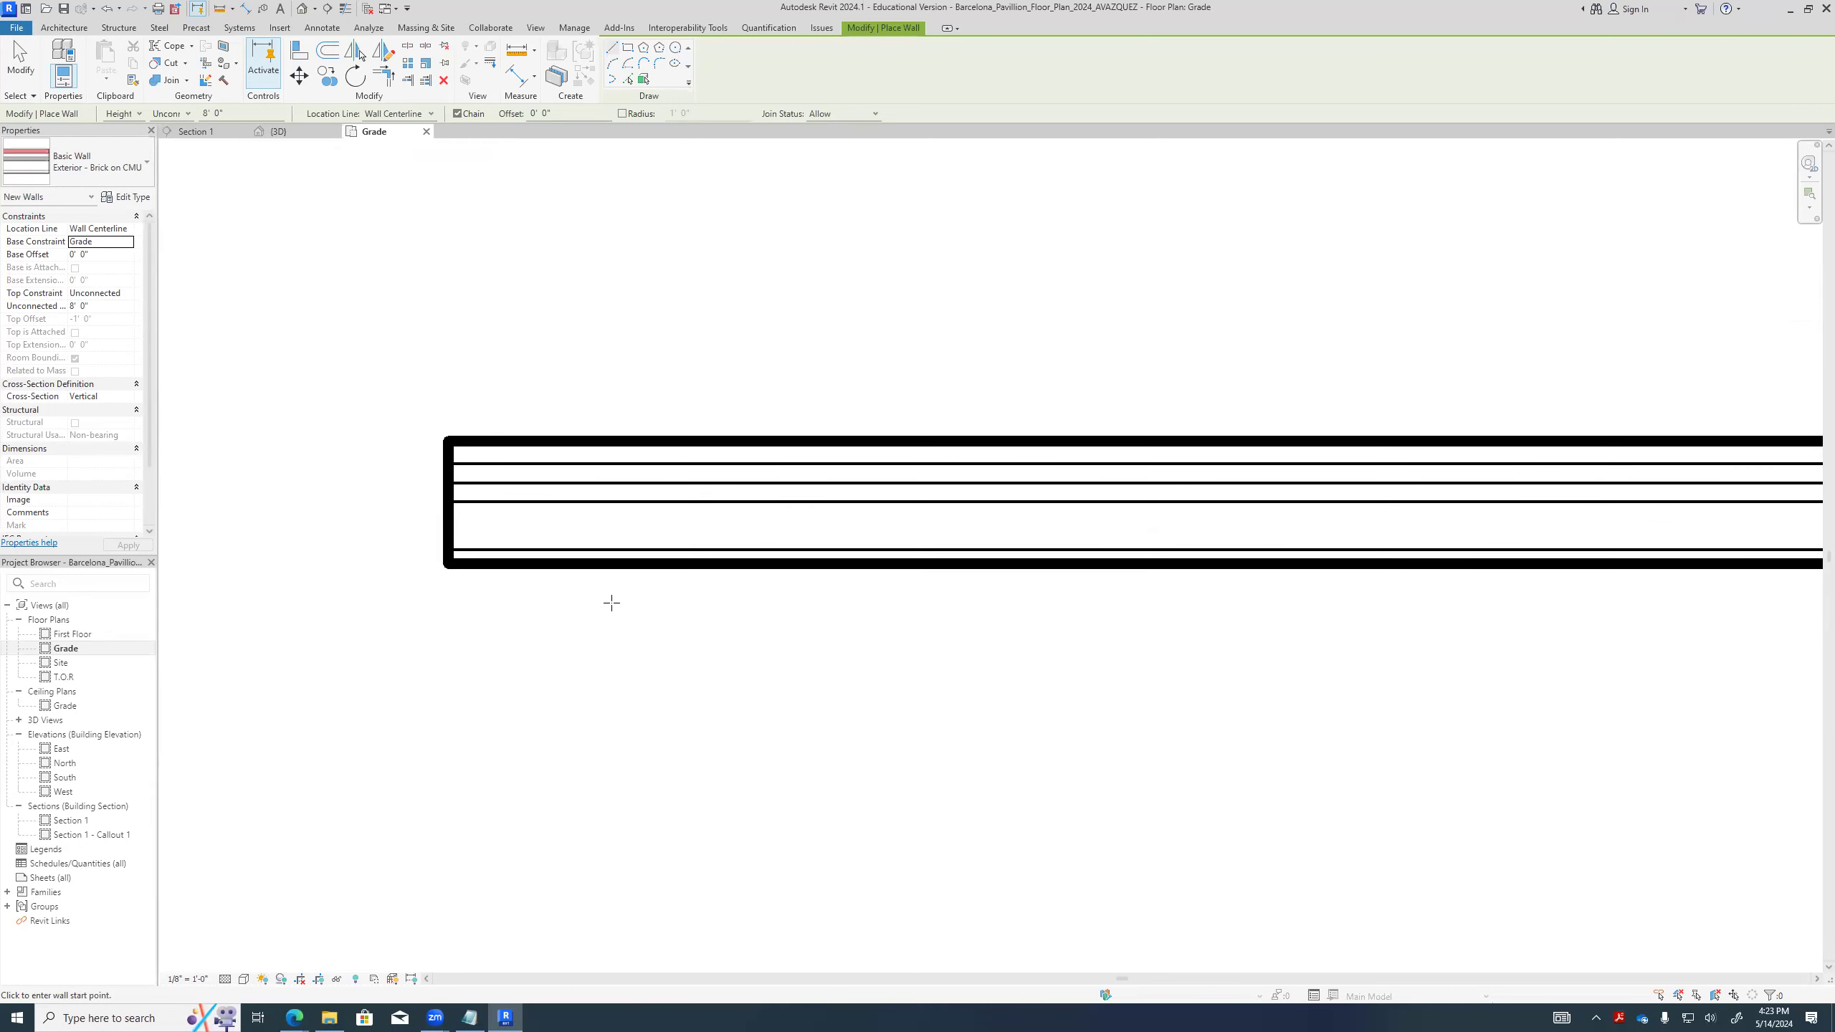
- Open the default 3D view and inspect the brick face and end of the new wall
click(301, 7)
scroll(573, 327, down, 1)
scroll(433, 311, up, 3)
scroll(905, 615, down, 2)
shift+middle_drag(905, 614, 408, 485)
scroll(409, 486, down, 4)
scroll(622, 590, up, 4)
scroll(903, 628, up, 6)
scroll(774, 619, up, 3)
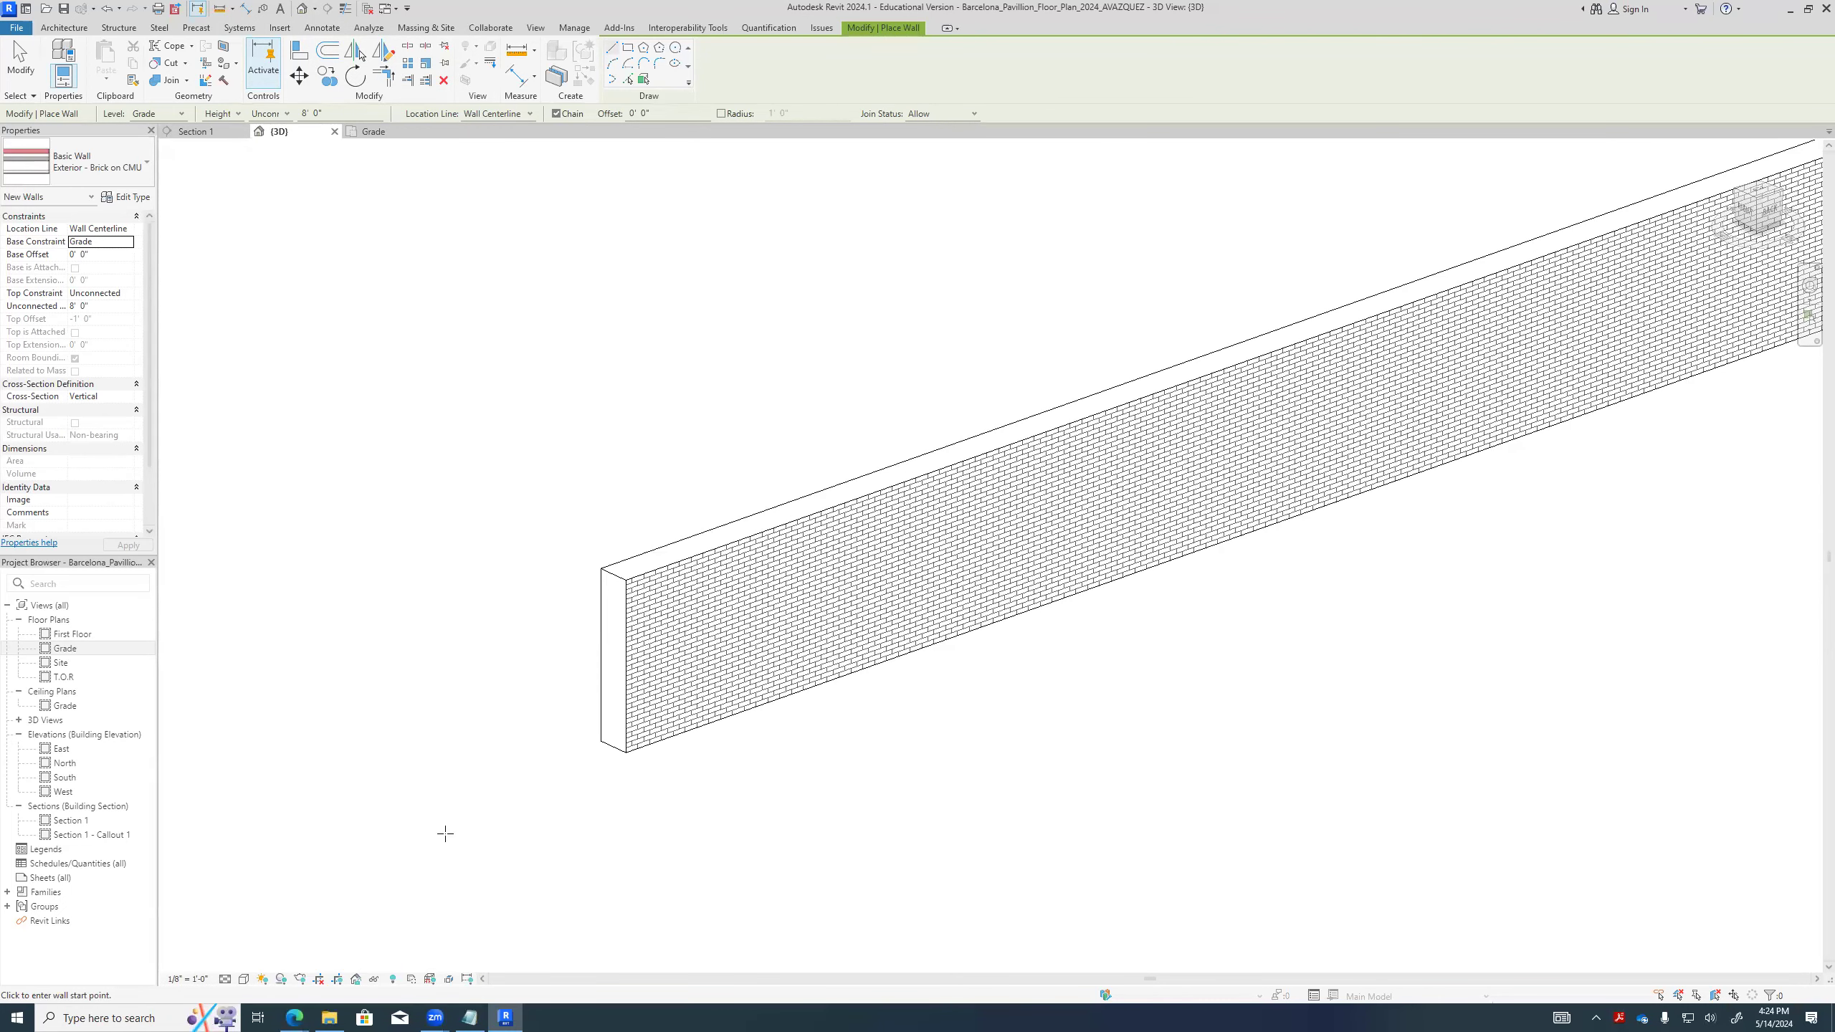
- Set the 3D view's detail level to Fine and check the wall's end
click(225, 979)
click(240, 966)
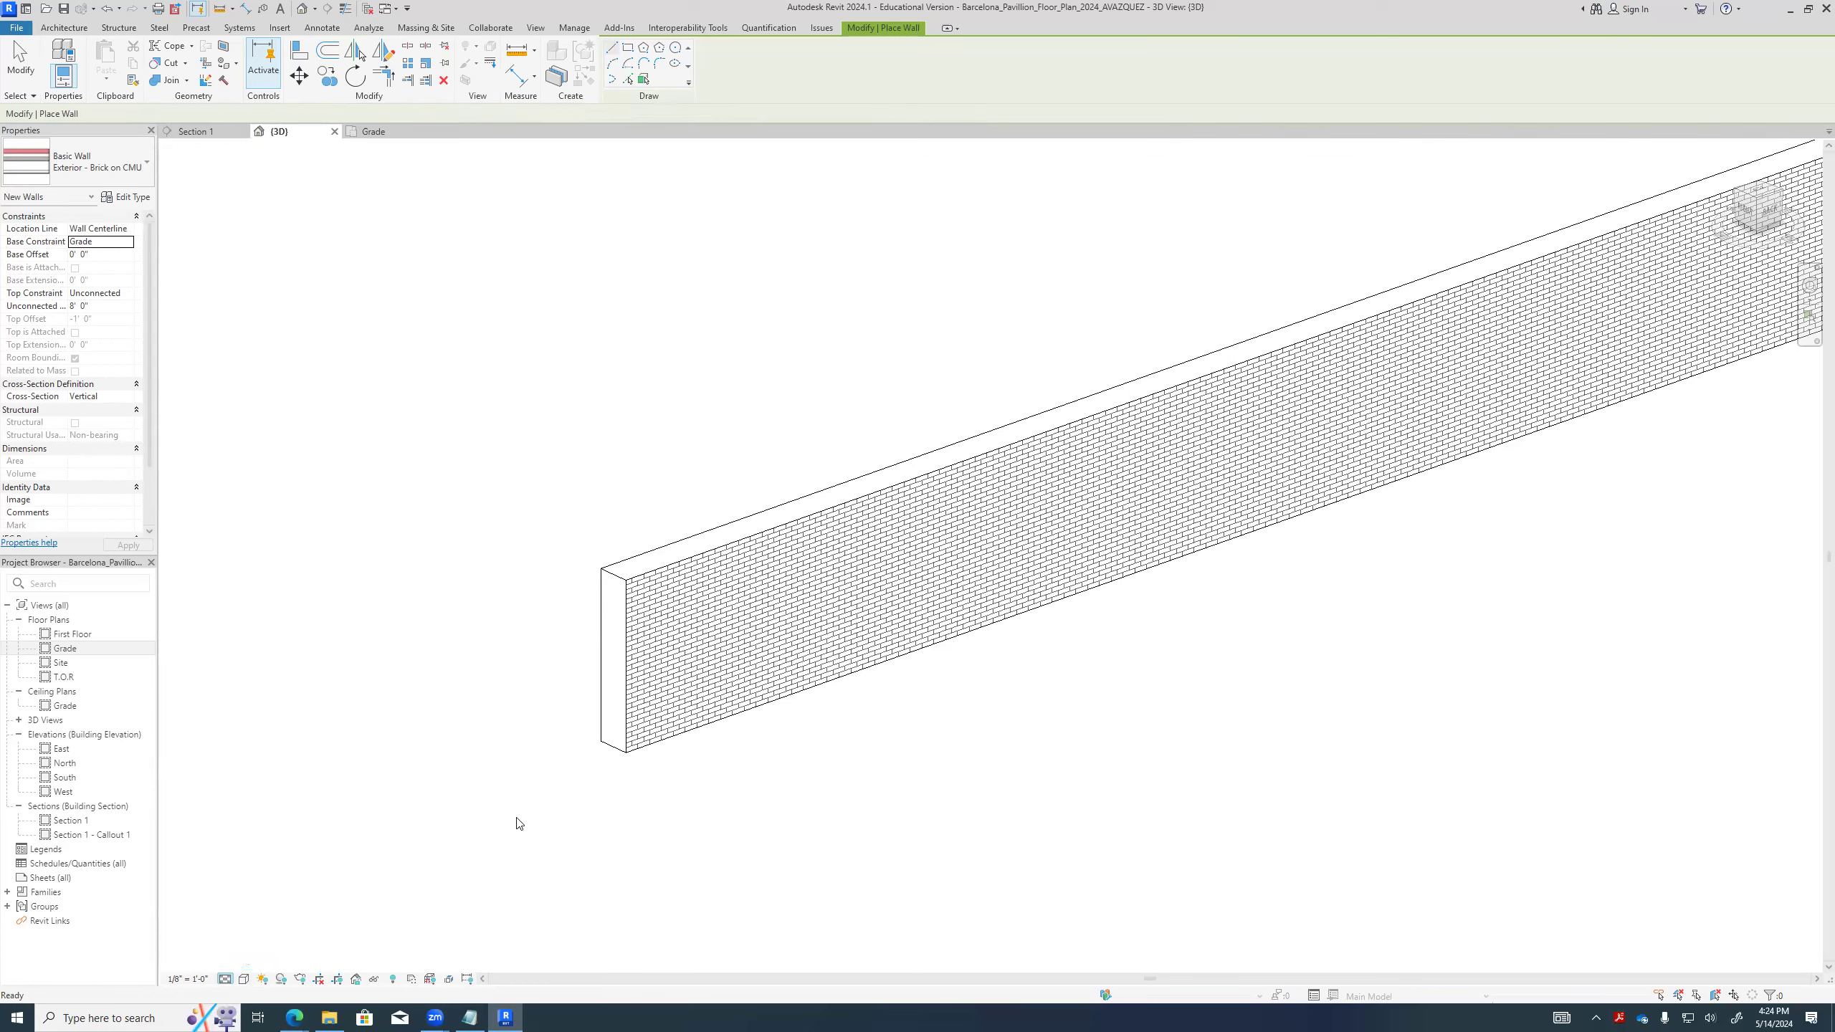
scroll(676, 563, up, 2)
scroll(675, 562, up, 2)
scroll(594, 750, down, 3)
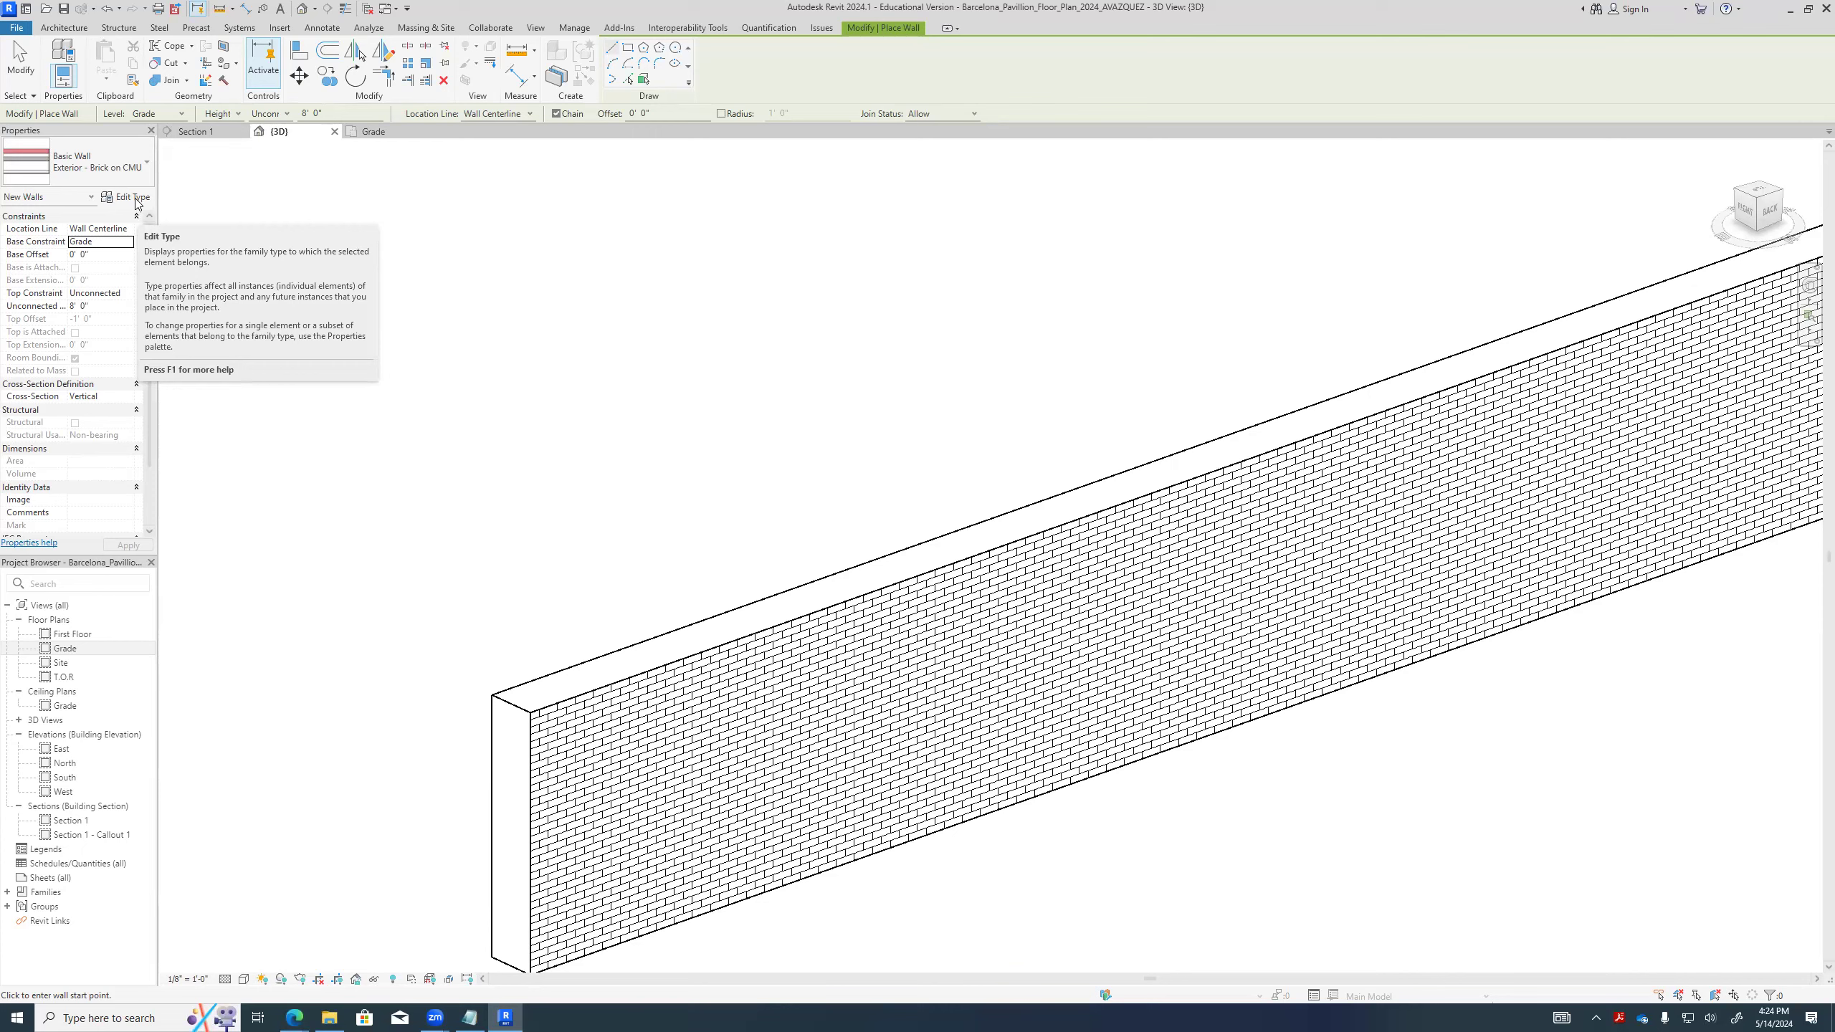
- Open the type properties of Exterior - Brick on CMU and try the Wrapping at Inserts options, restoring Do not wrap
click(134, 198)
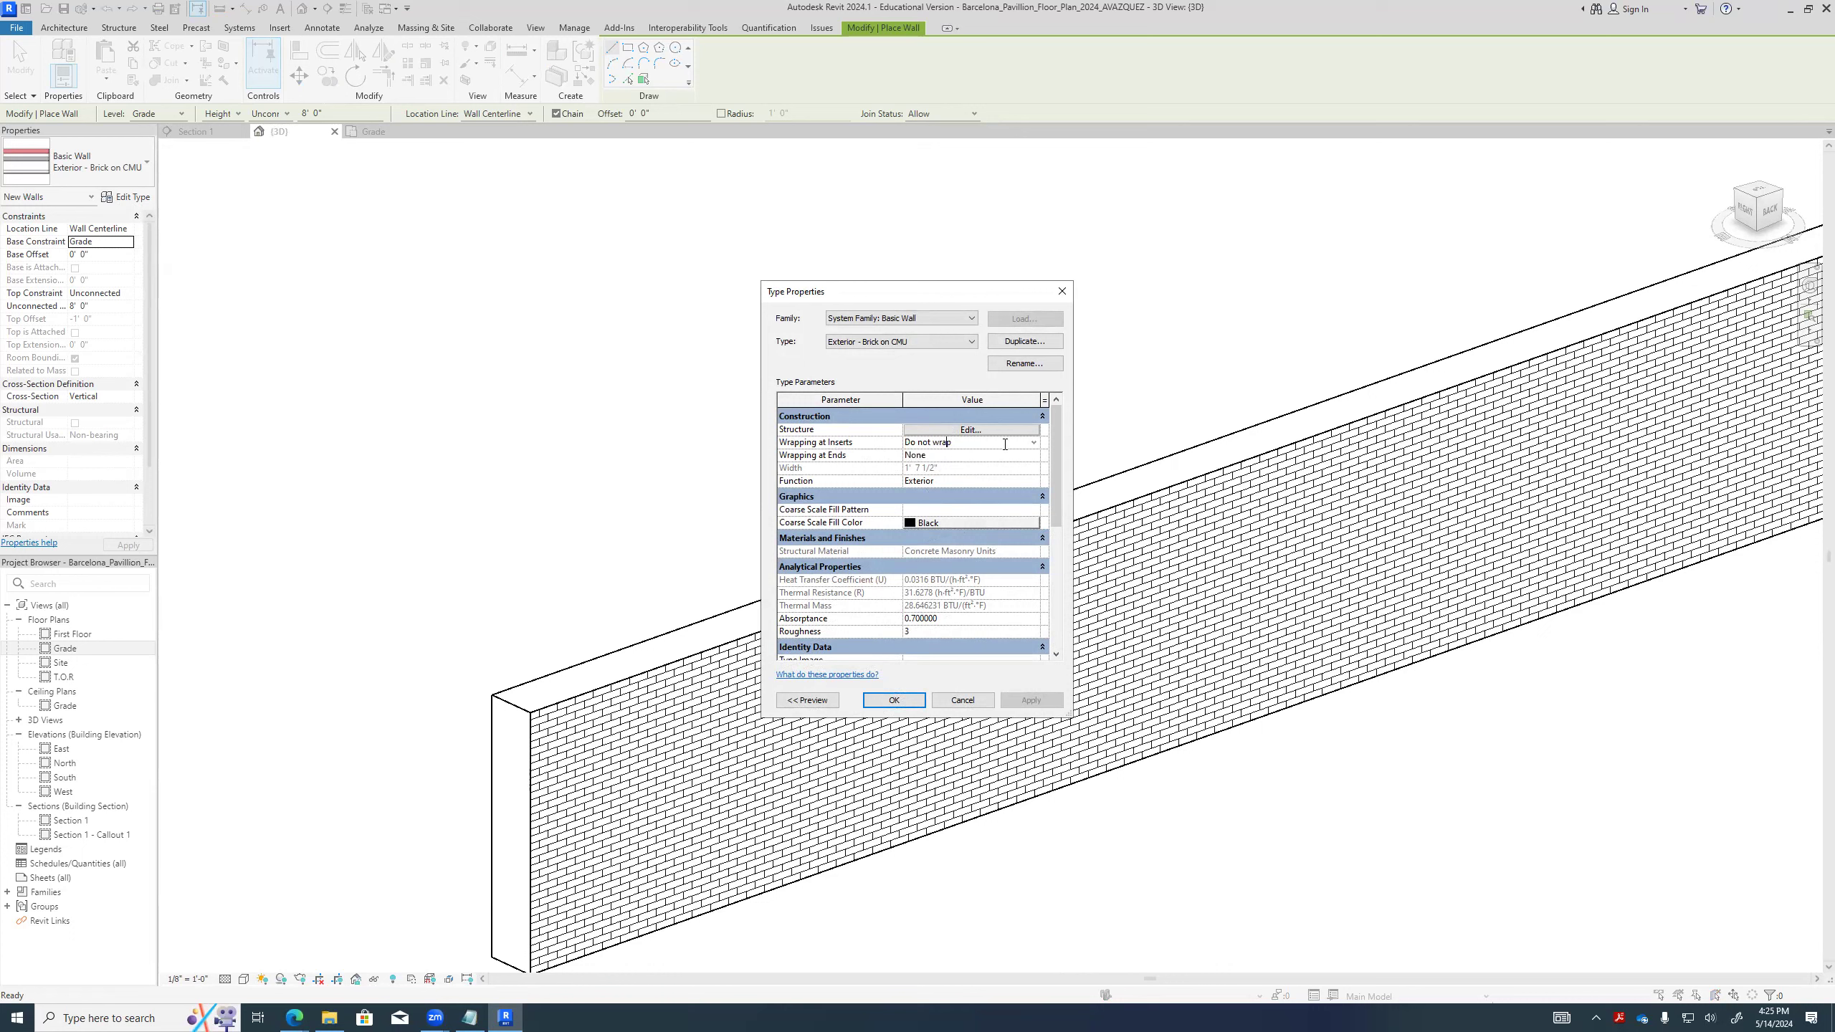
click(1030, 444)
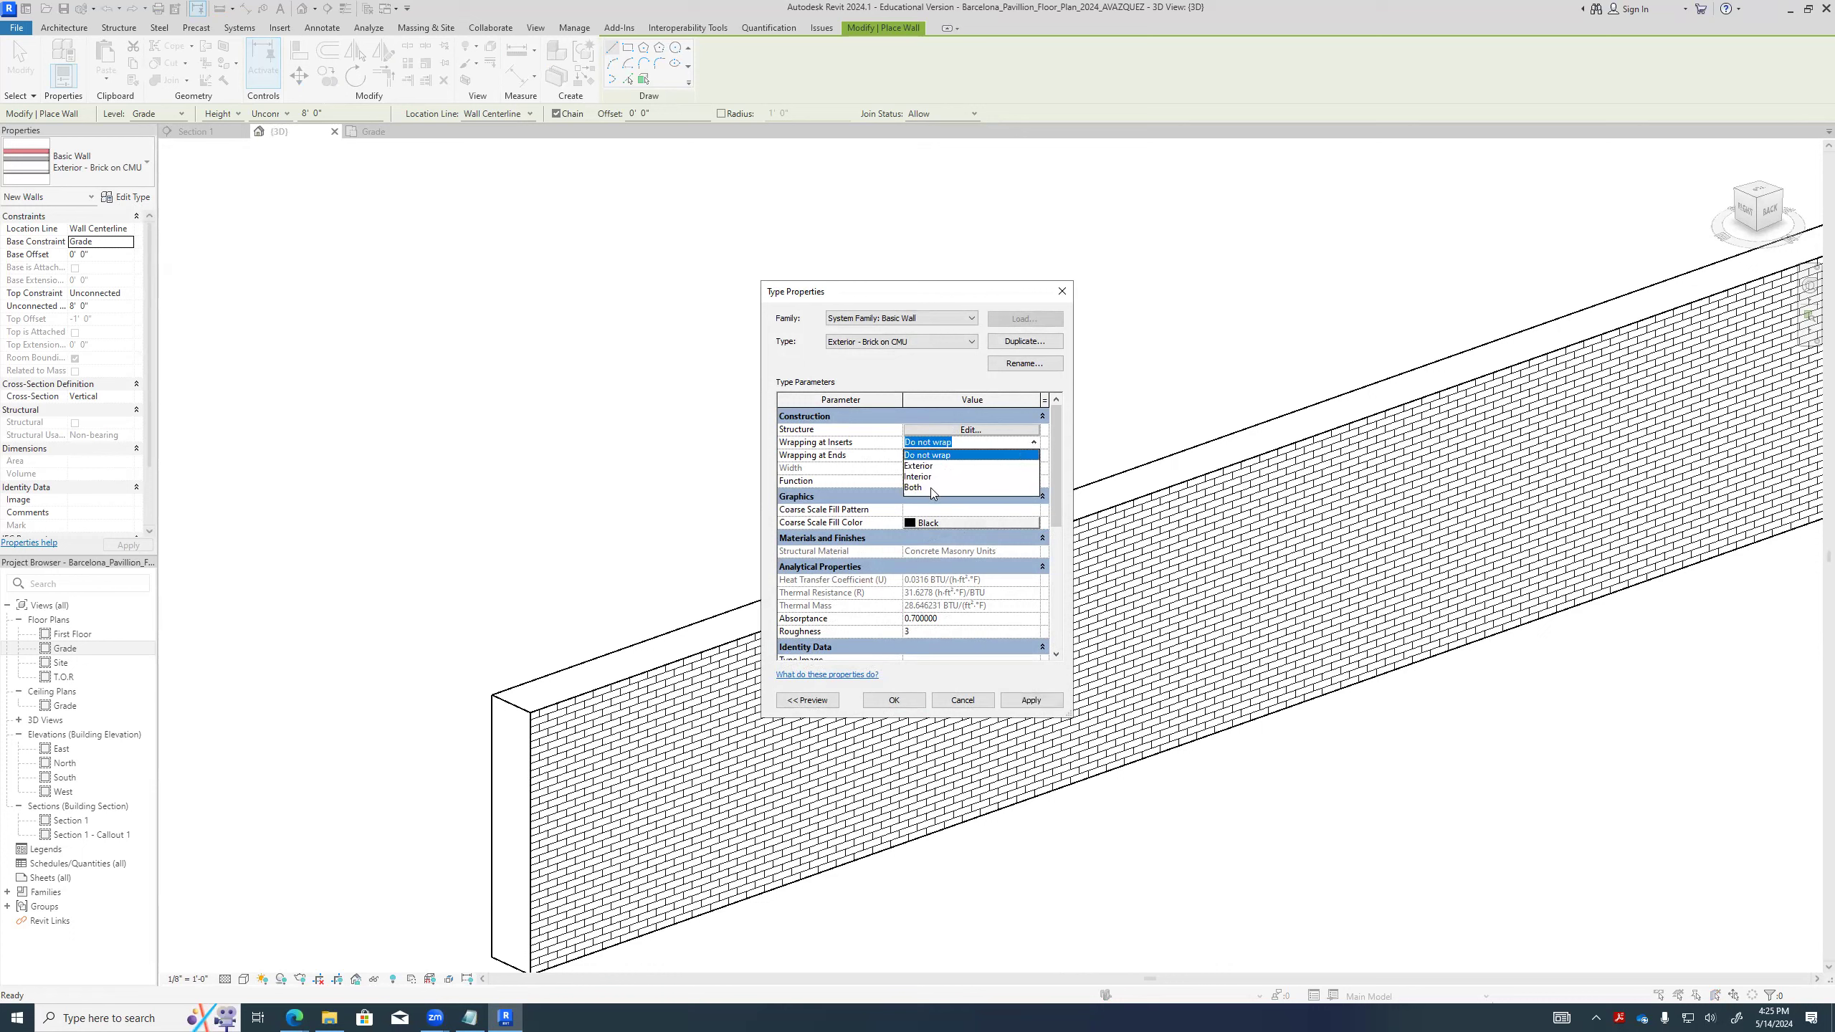
click(930, 466)
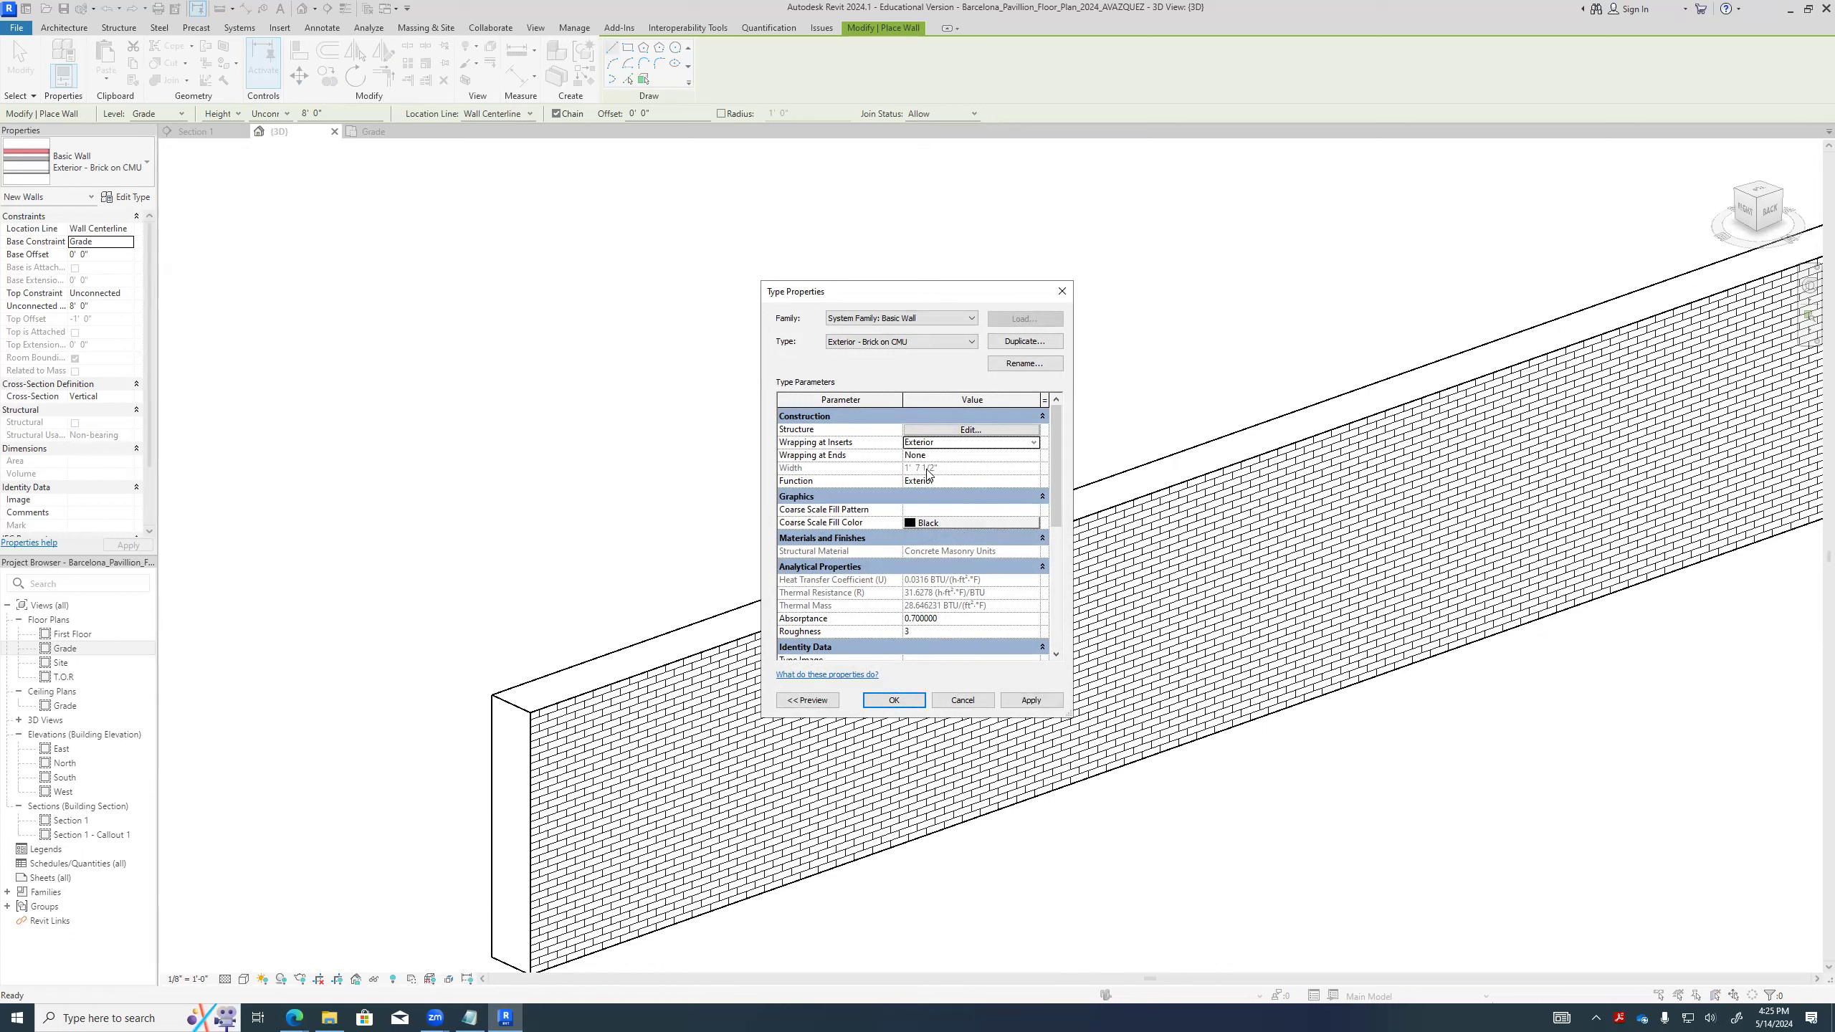
click(965, 446)
click(996, 446)
click(1033, 442)
click(979, 479)
click(1034, 443)
click(1015, 454)
- Try Exterior for Wrapping at Ends and restore the parameter to None
click(940, 455)
click(1033, 455)
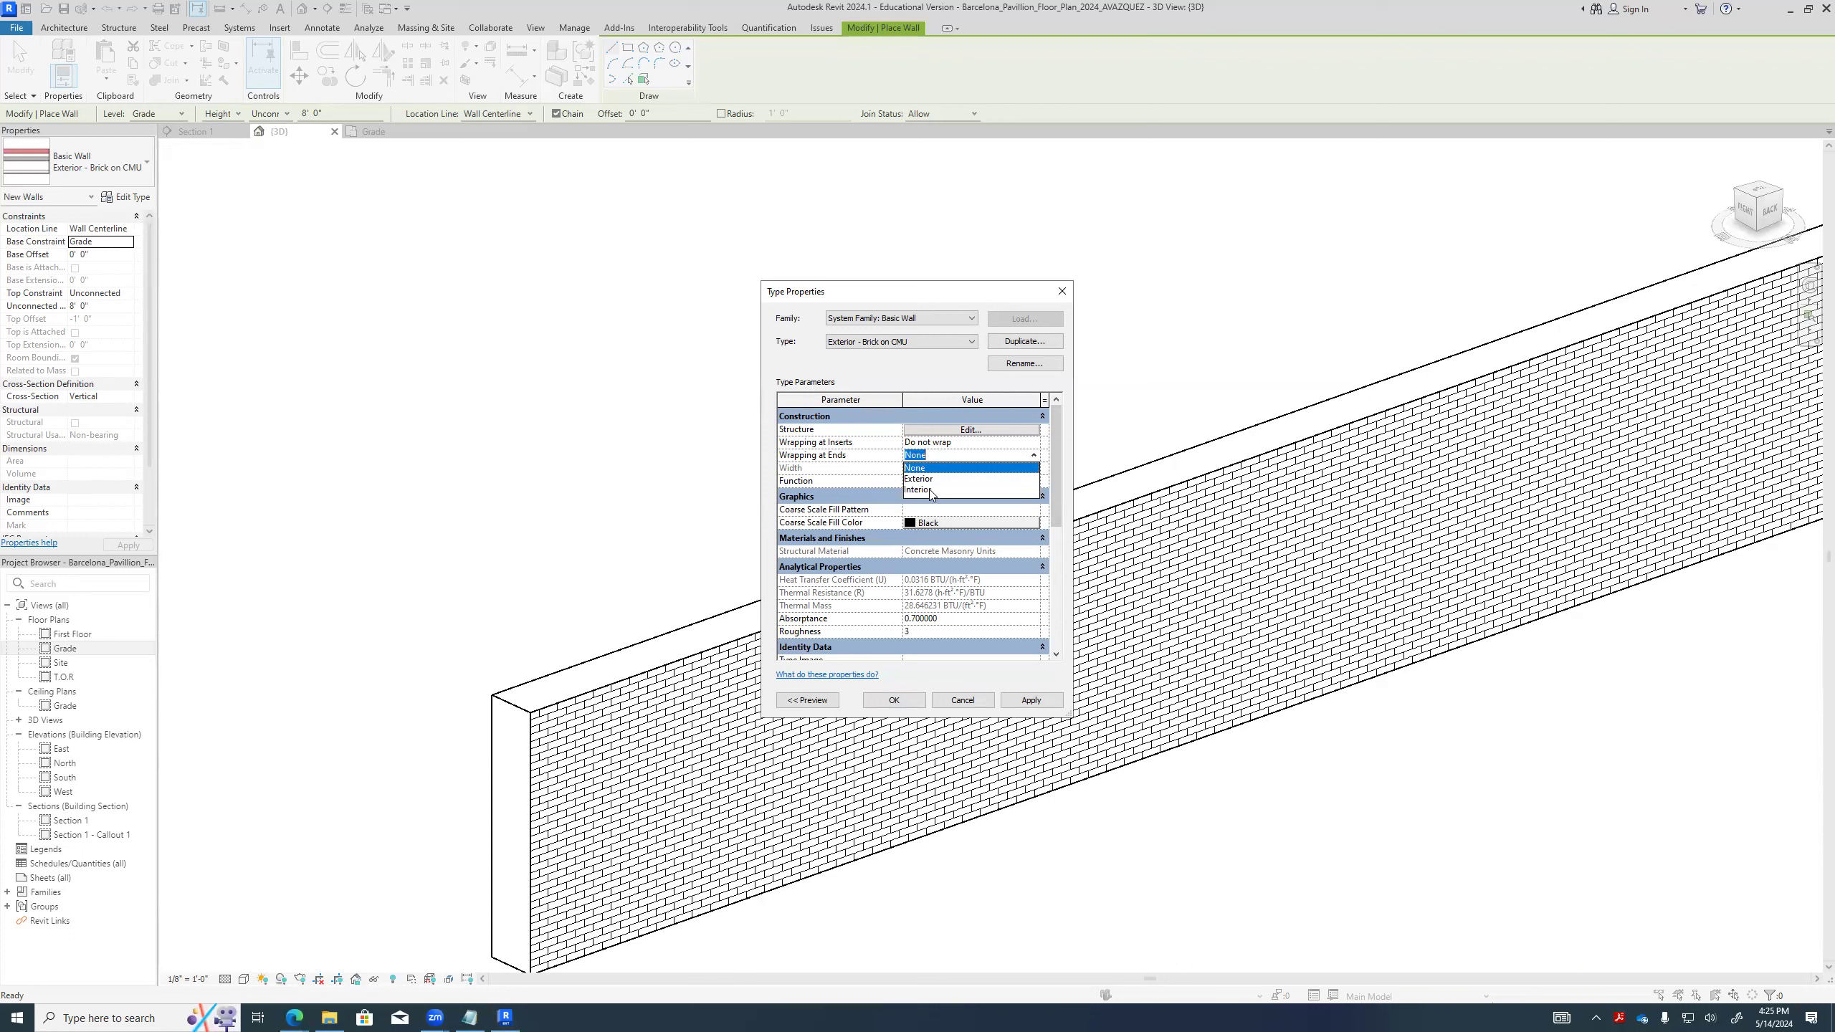
click(929, 479)
click(1033, 455)
click(978, 468)
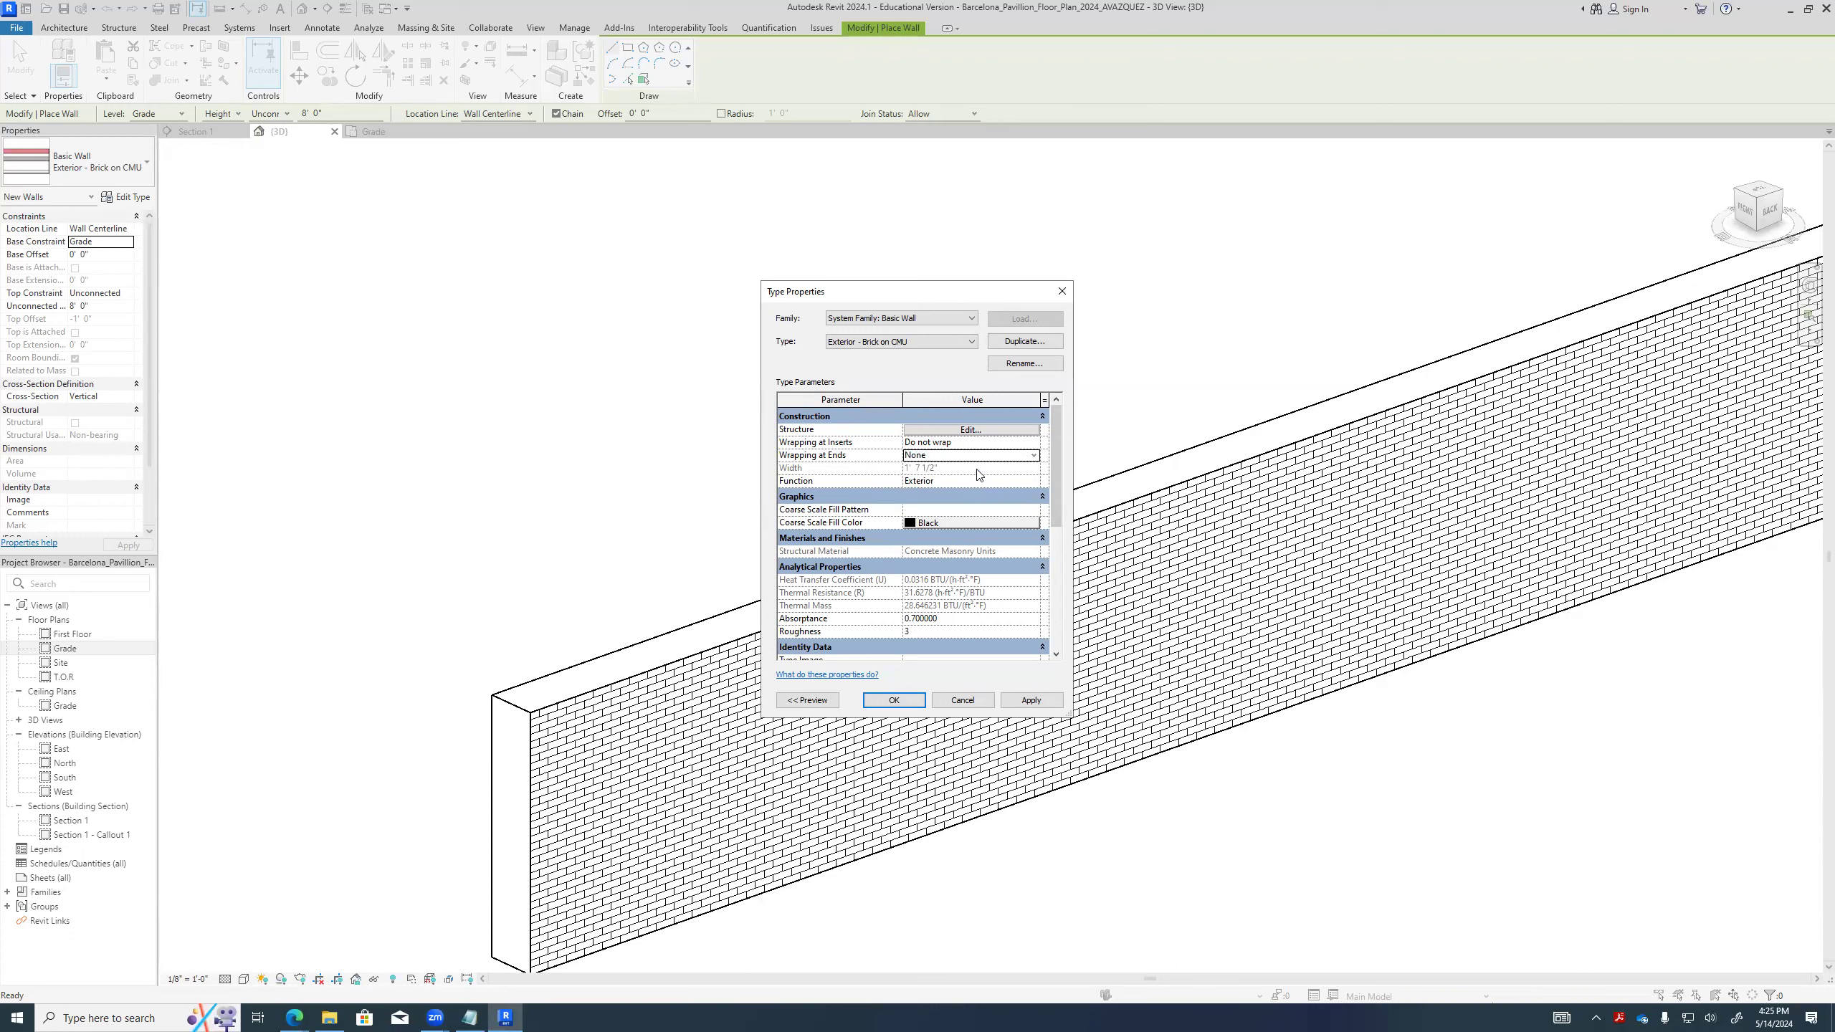
- Examine the wall type's layer structure in an enlarged Edit Assembly window with its preview shown, and leave it without changes
click(955, 431)
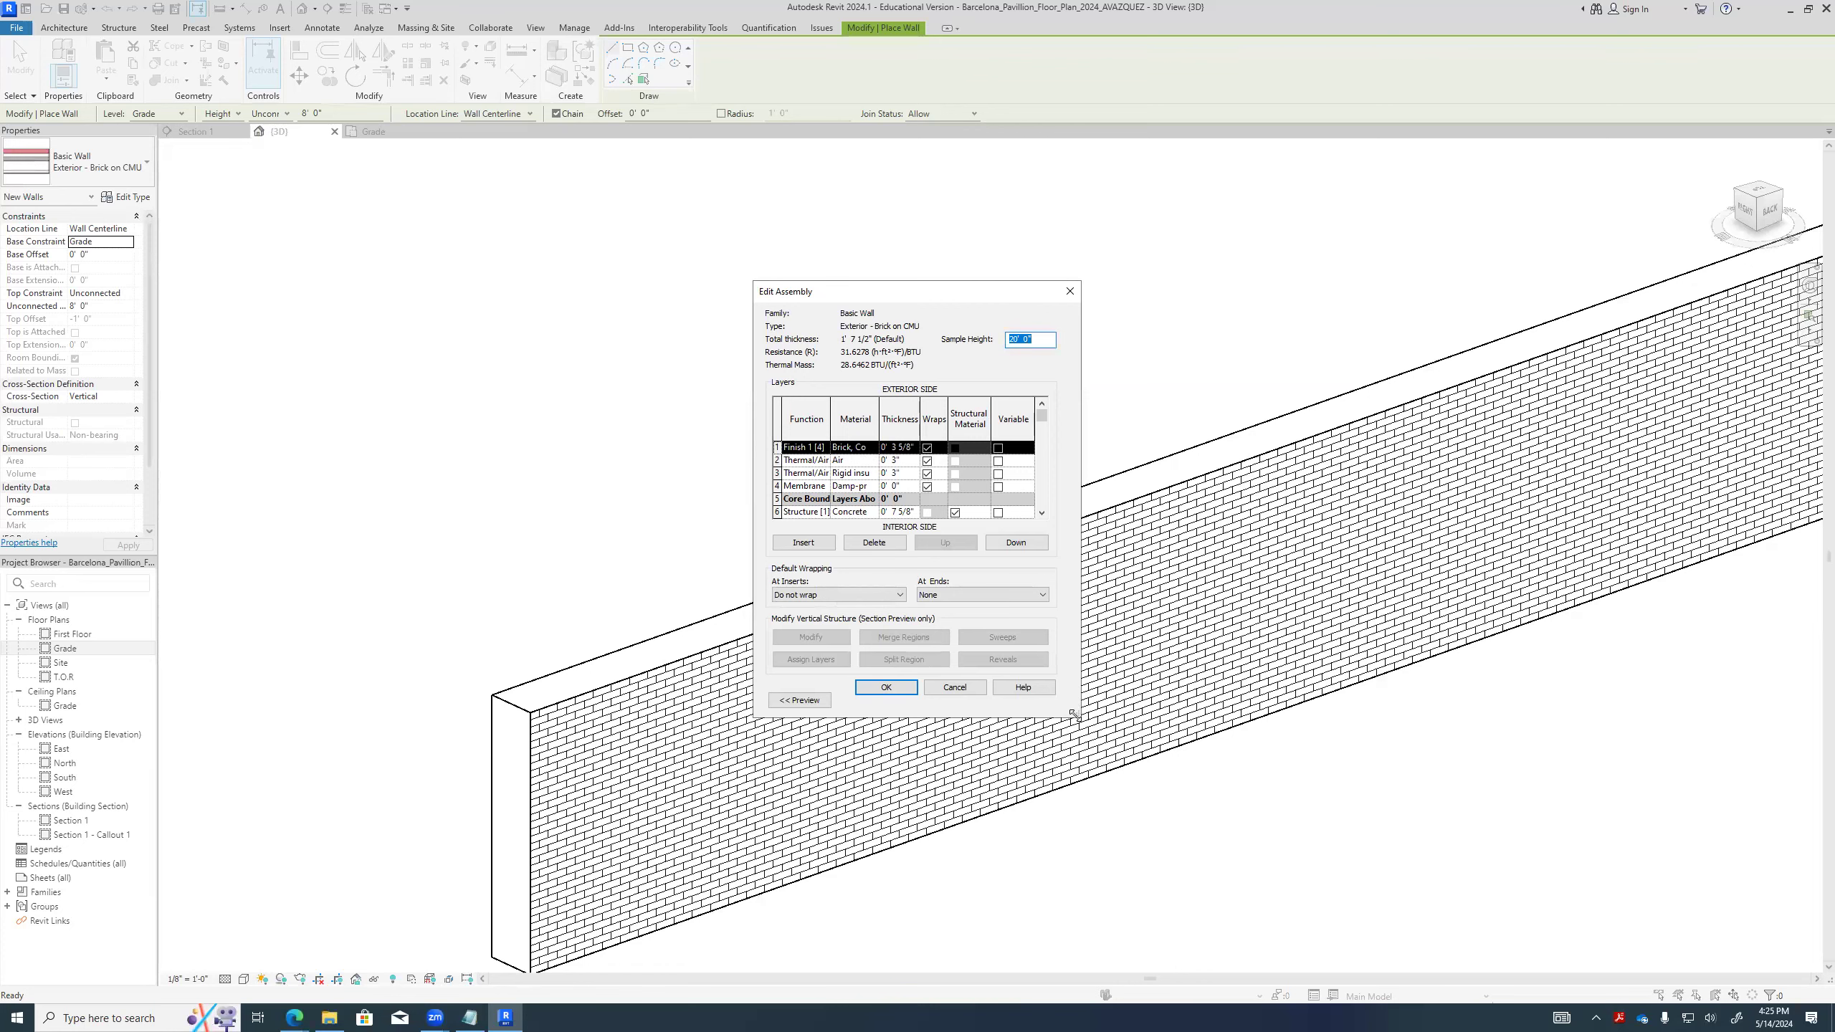
drag(1074, 715, 1345, 931)
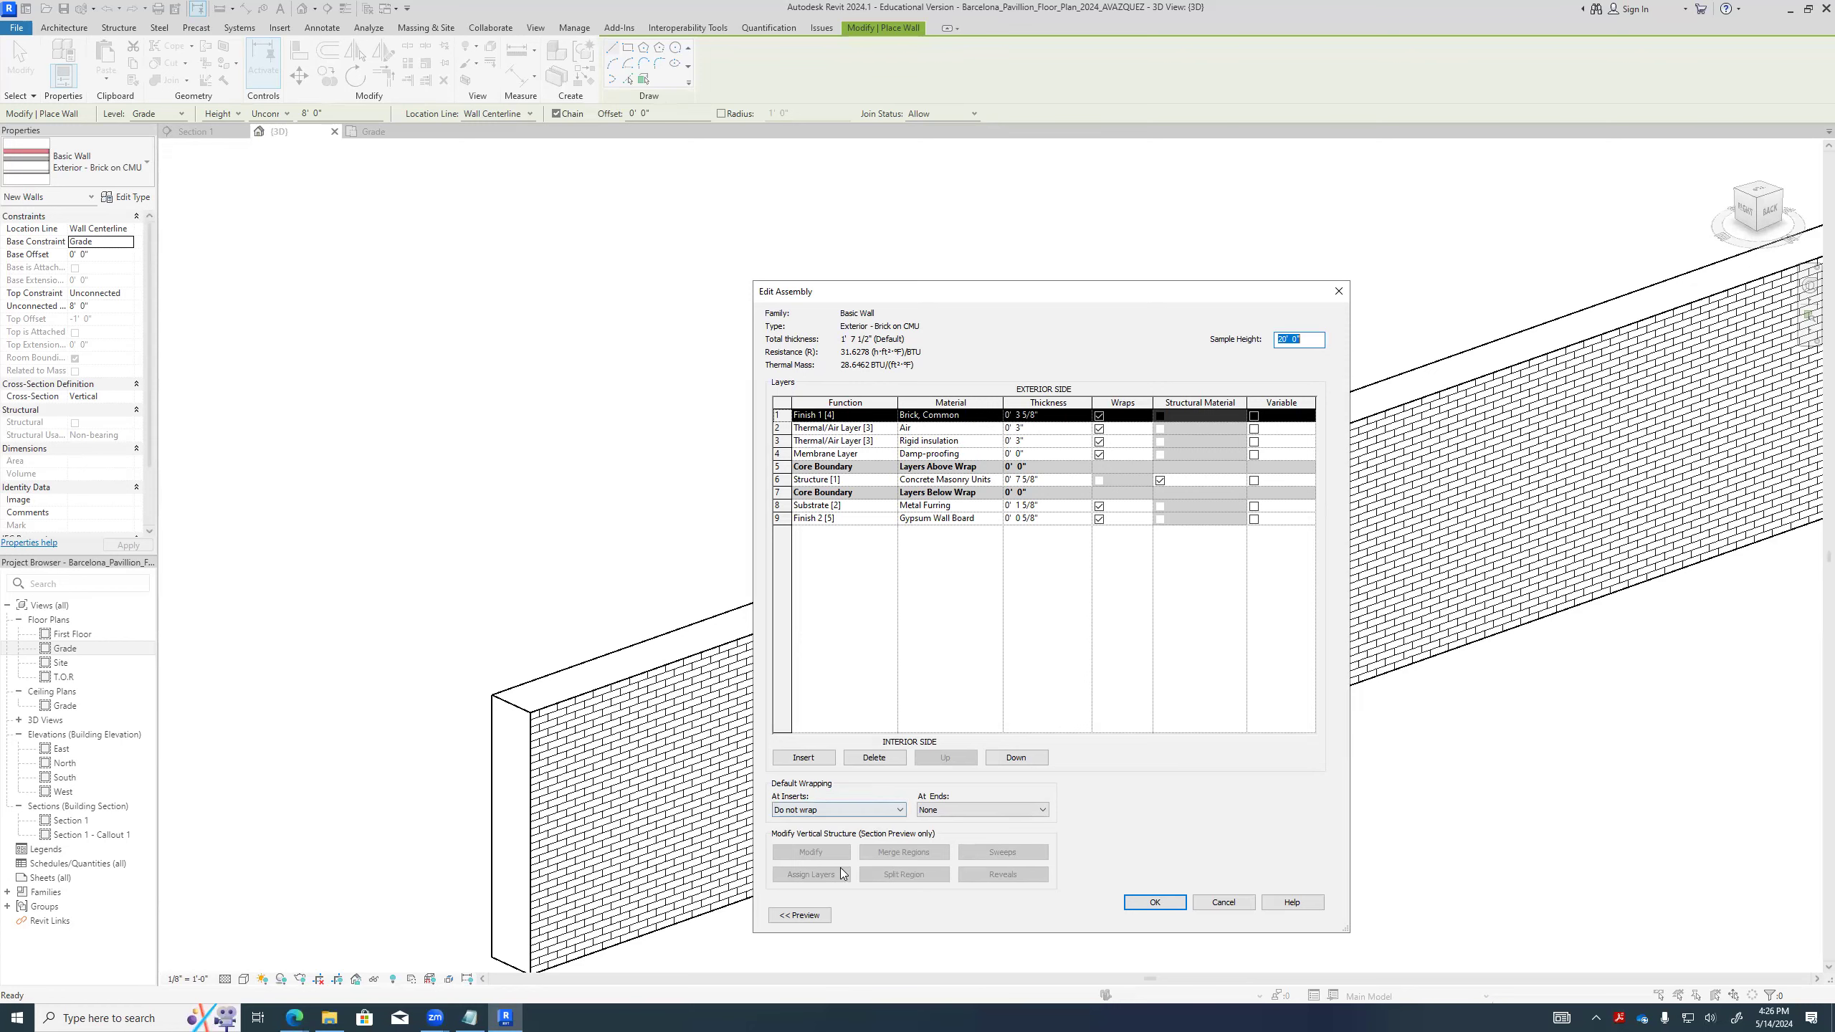
click(815, 918)
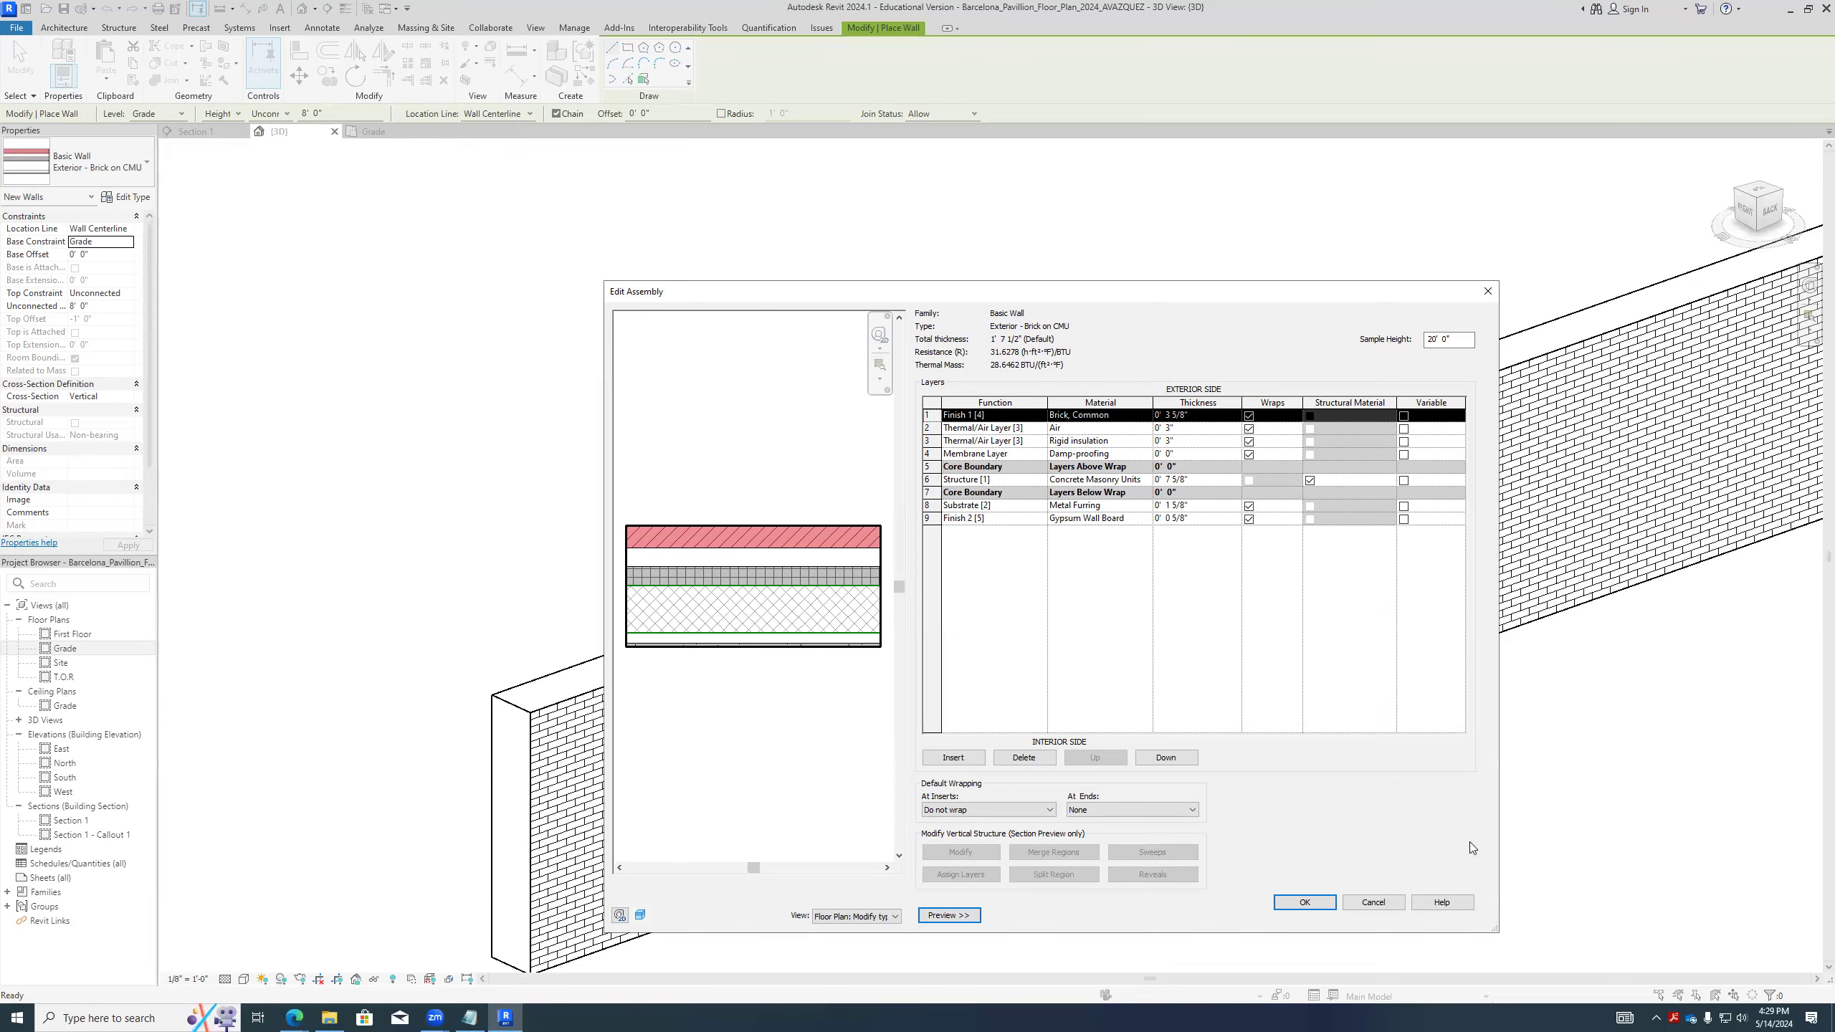
click(1377, 903)
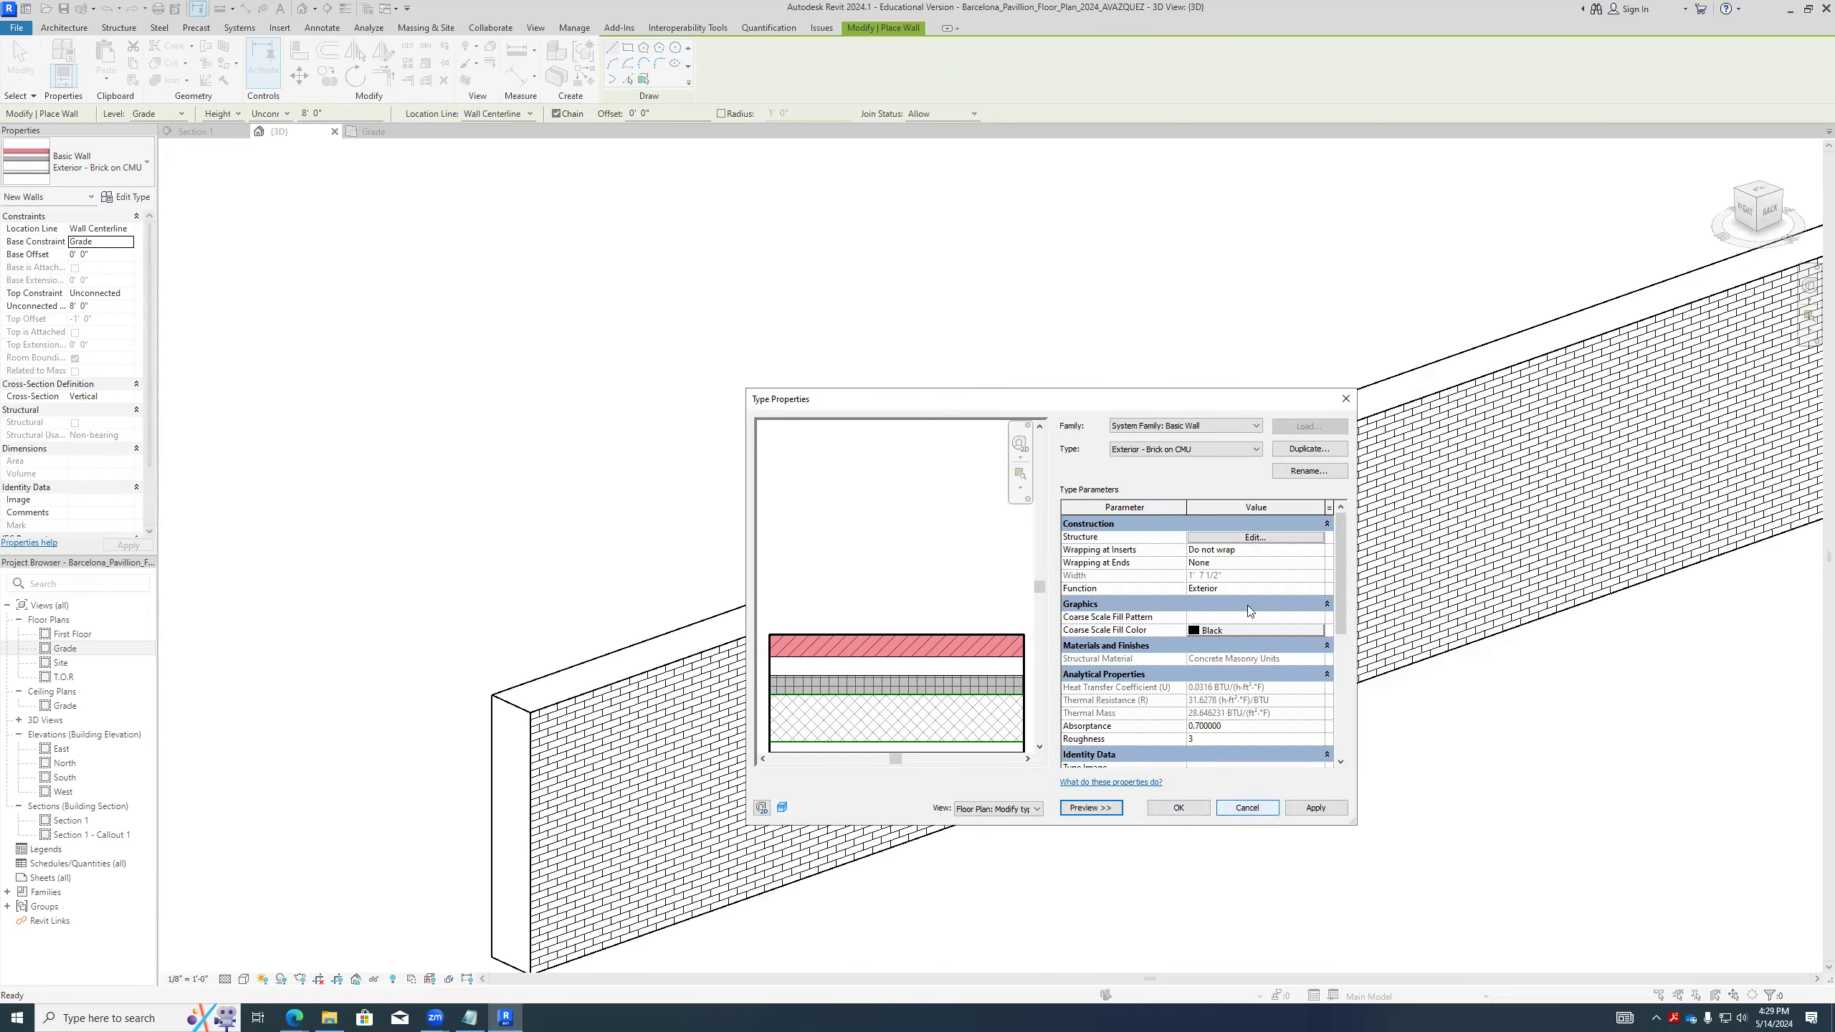
- Duplicate the wall type under the name Exterior - Brick on Steel Frame
click(1307, 448)
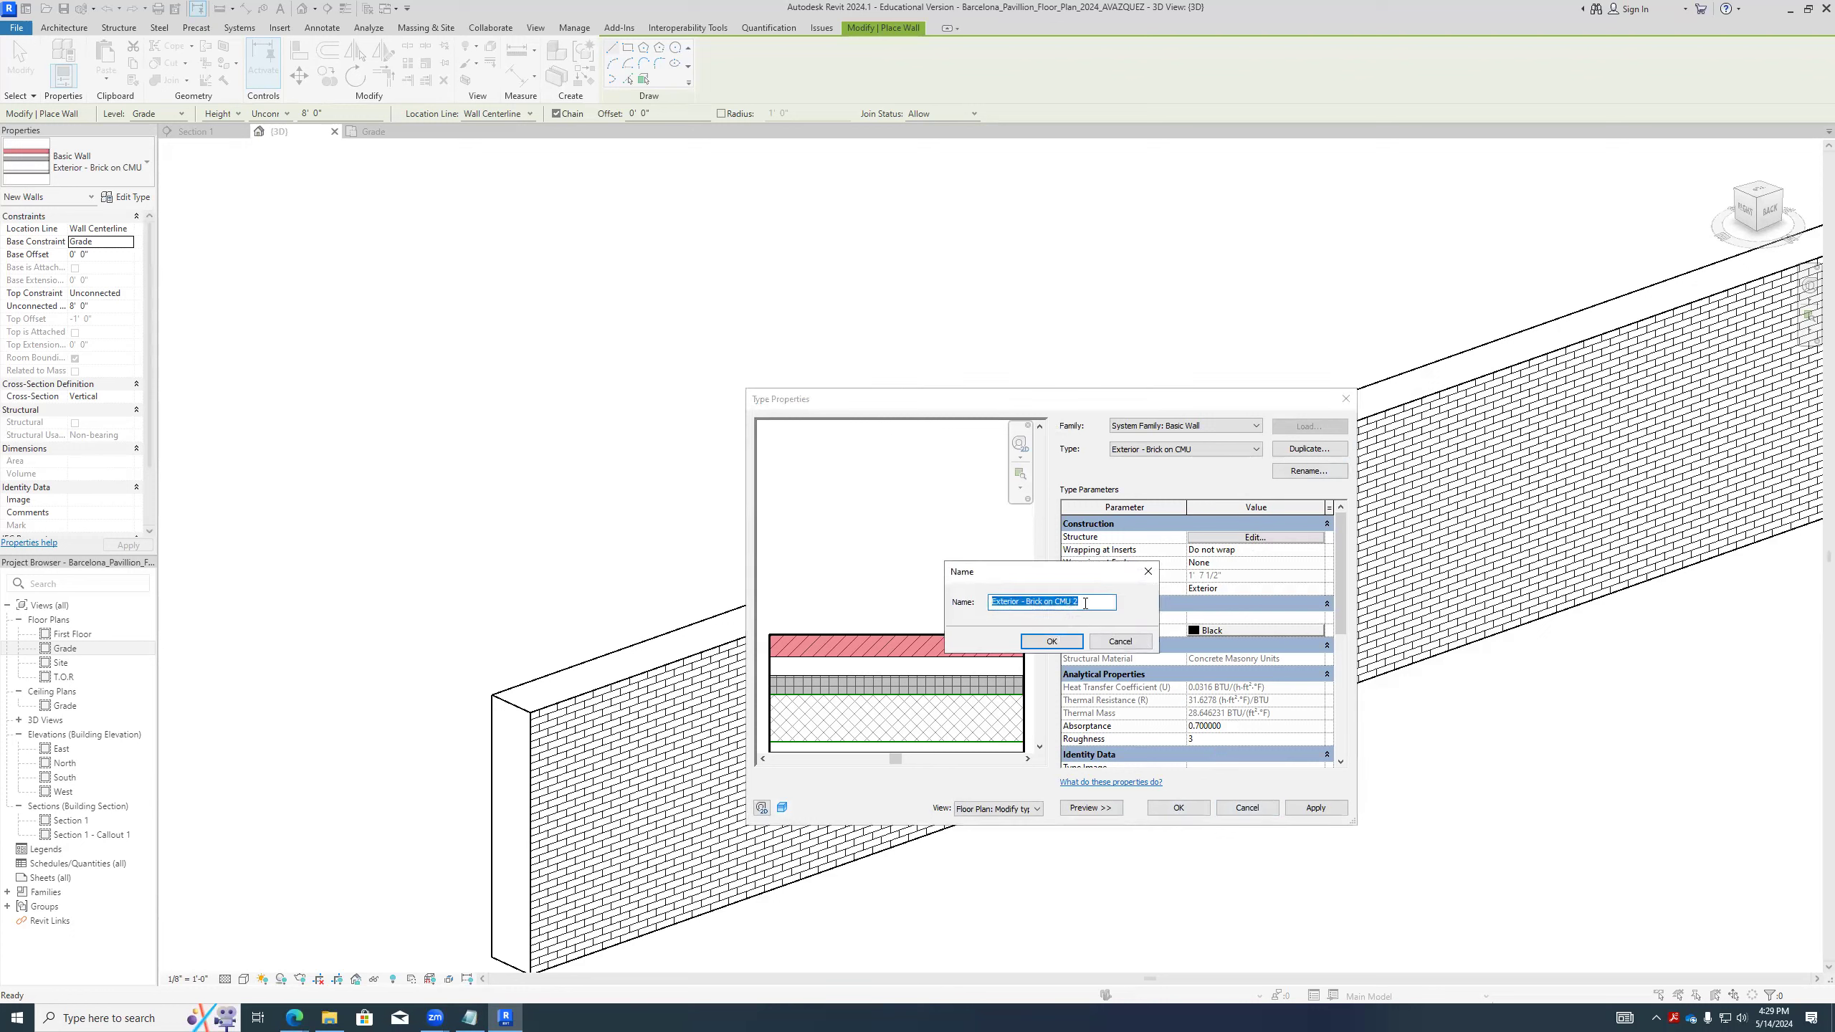
click(1084, 603)
key(BackSpace)
key(BackSpace)
key(BackSpace)
text(Steel Frame)
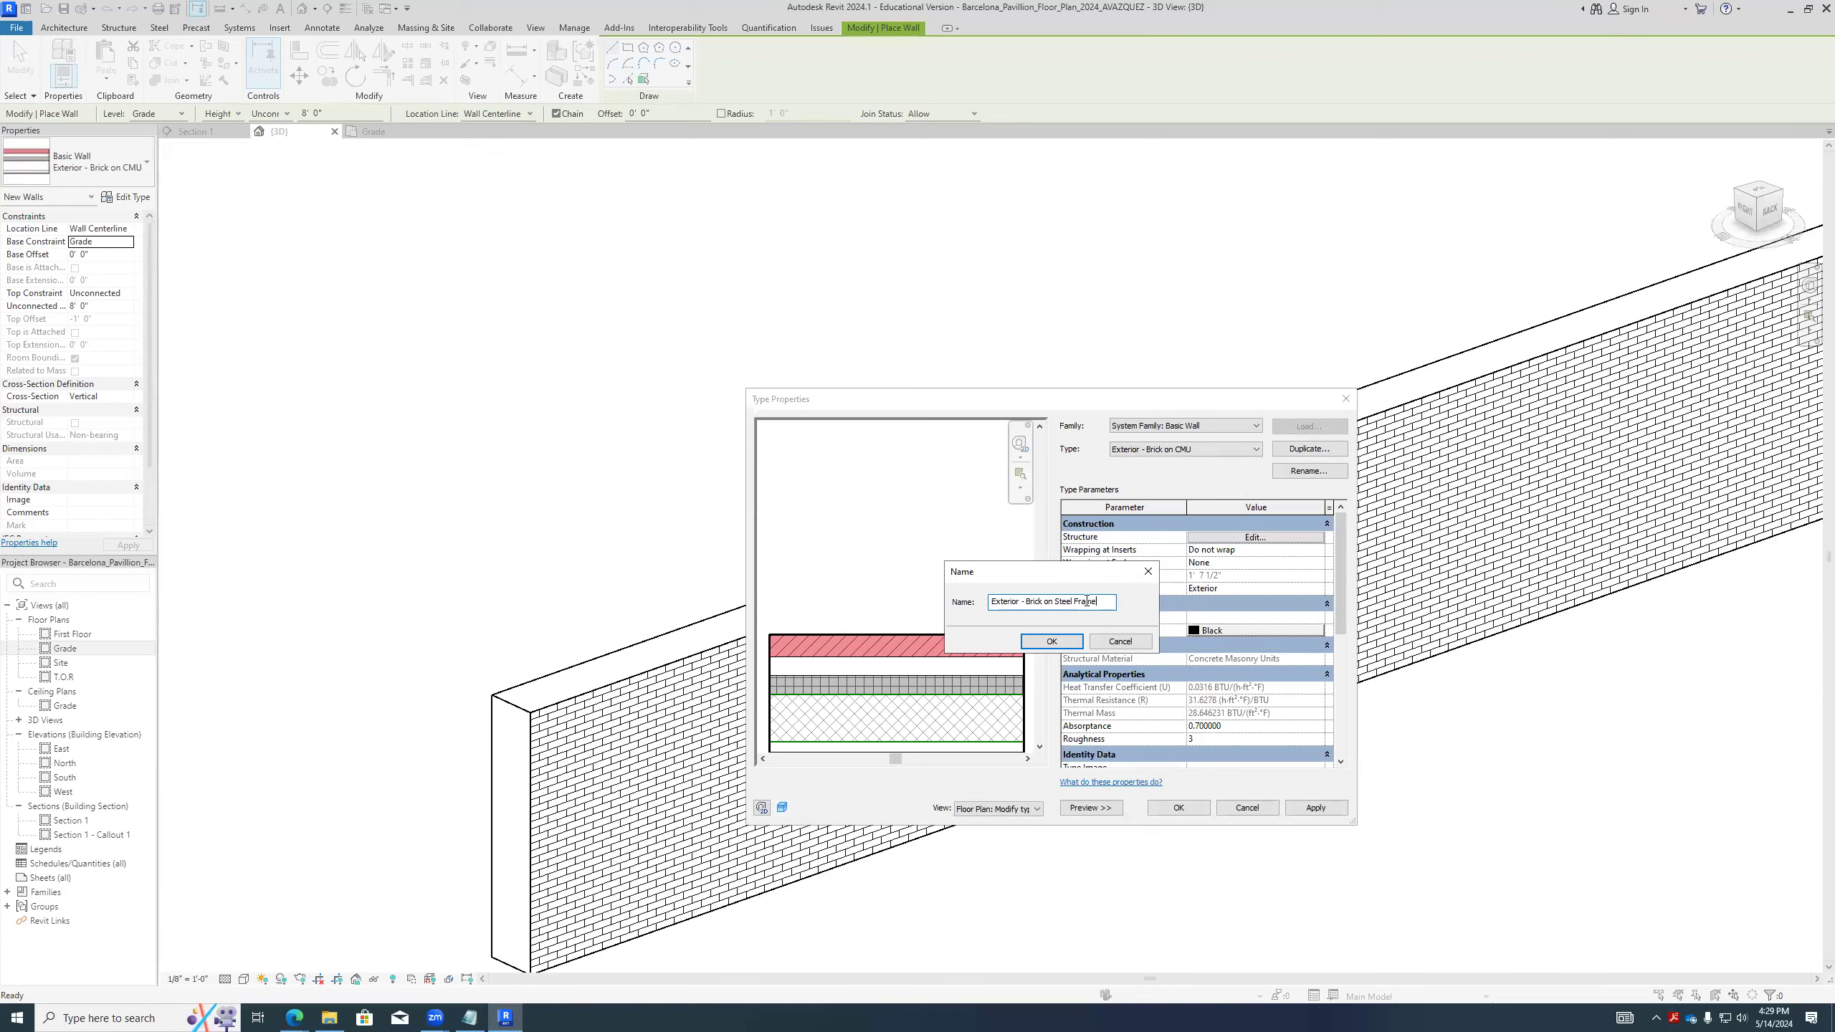
click(1073, 643)
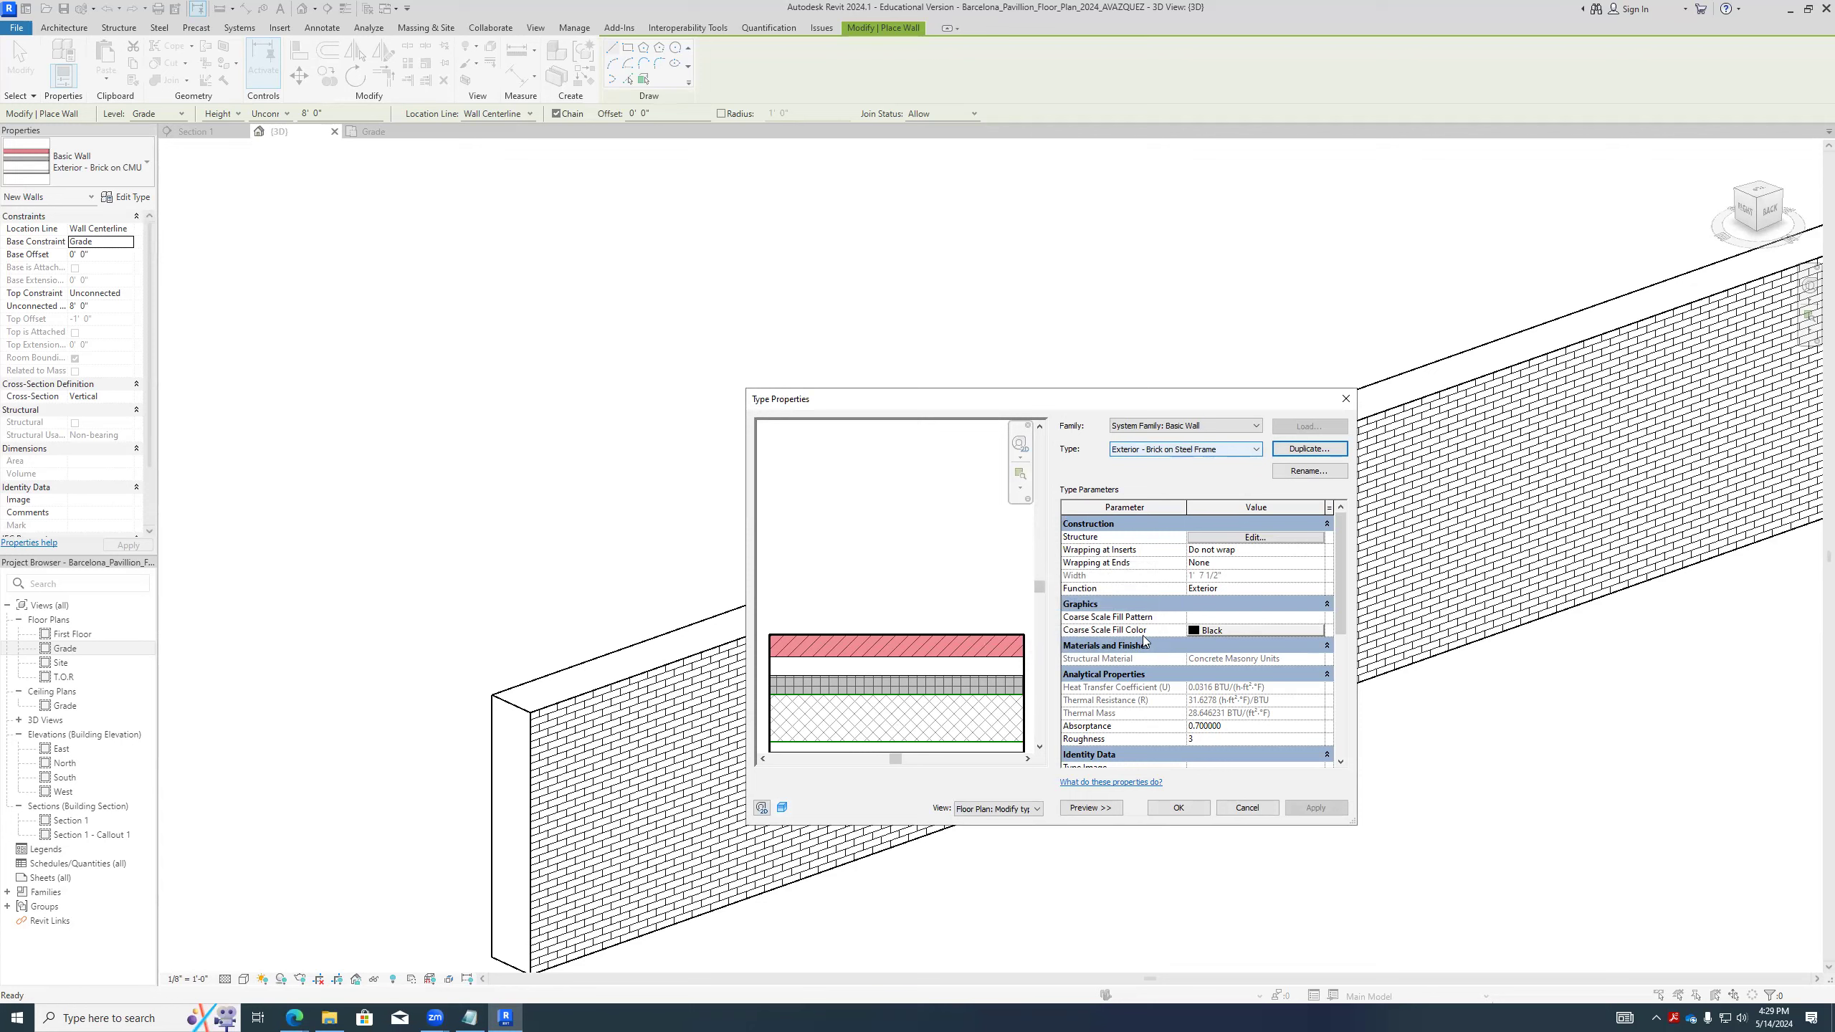
- Edit the duplicated wall type's structure and assign the Metal Stud Layer material to the Structure [1] layer in place of concrete masonry
click(1252, 539)
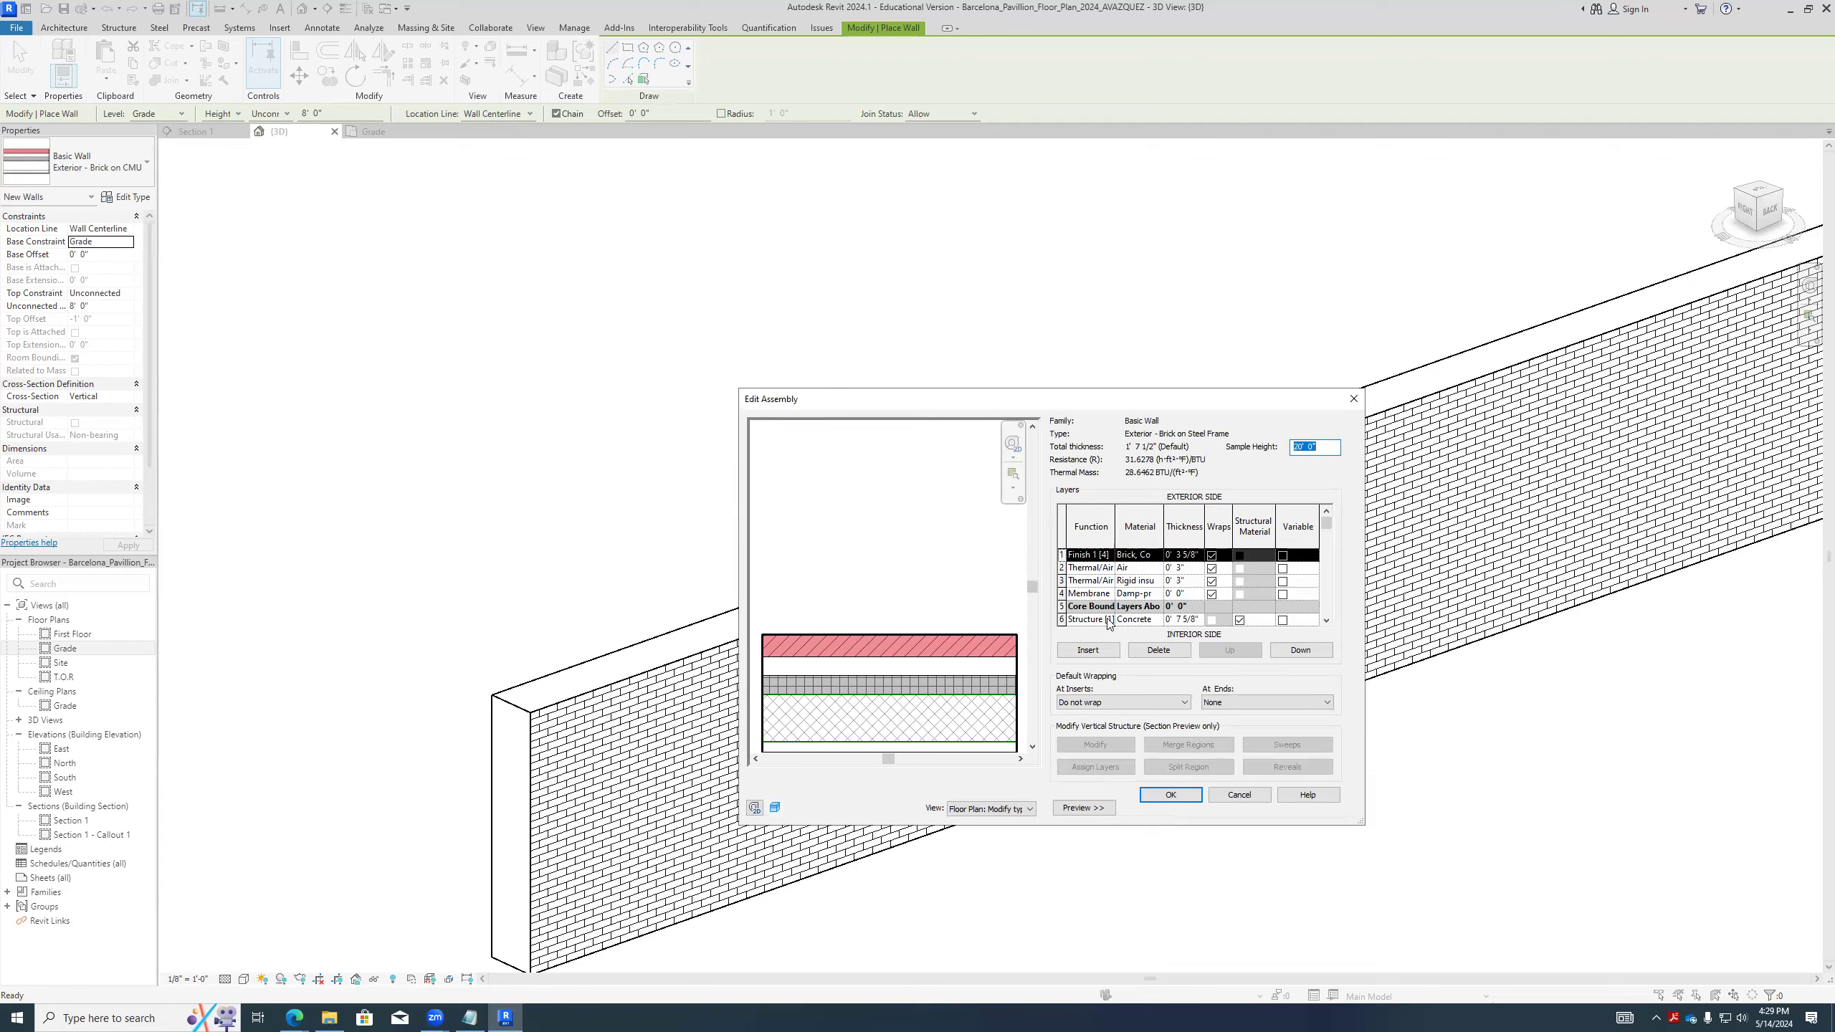
click(1148, 620)
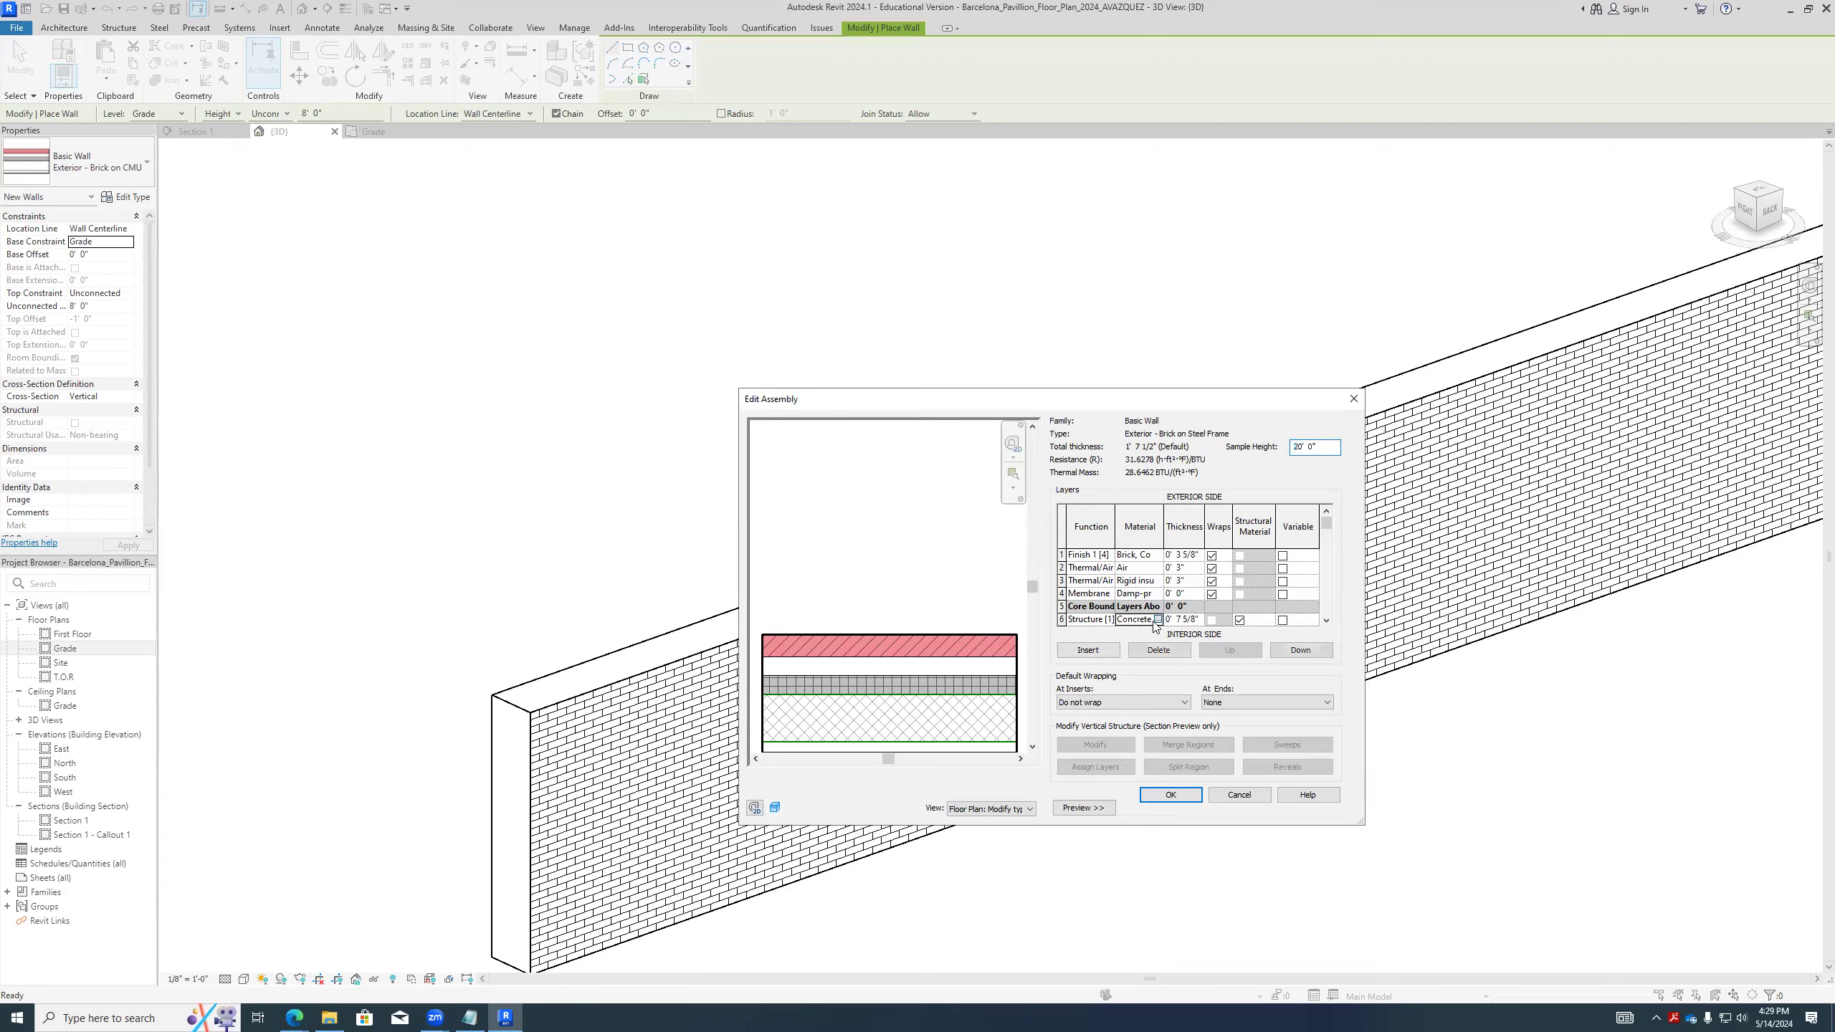
click(1157, 620)
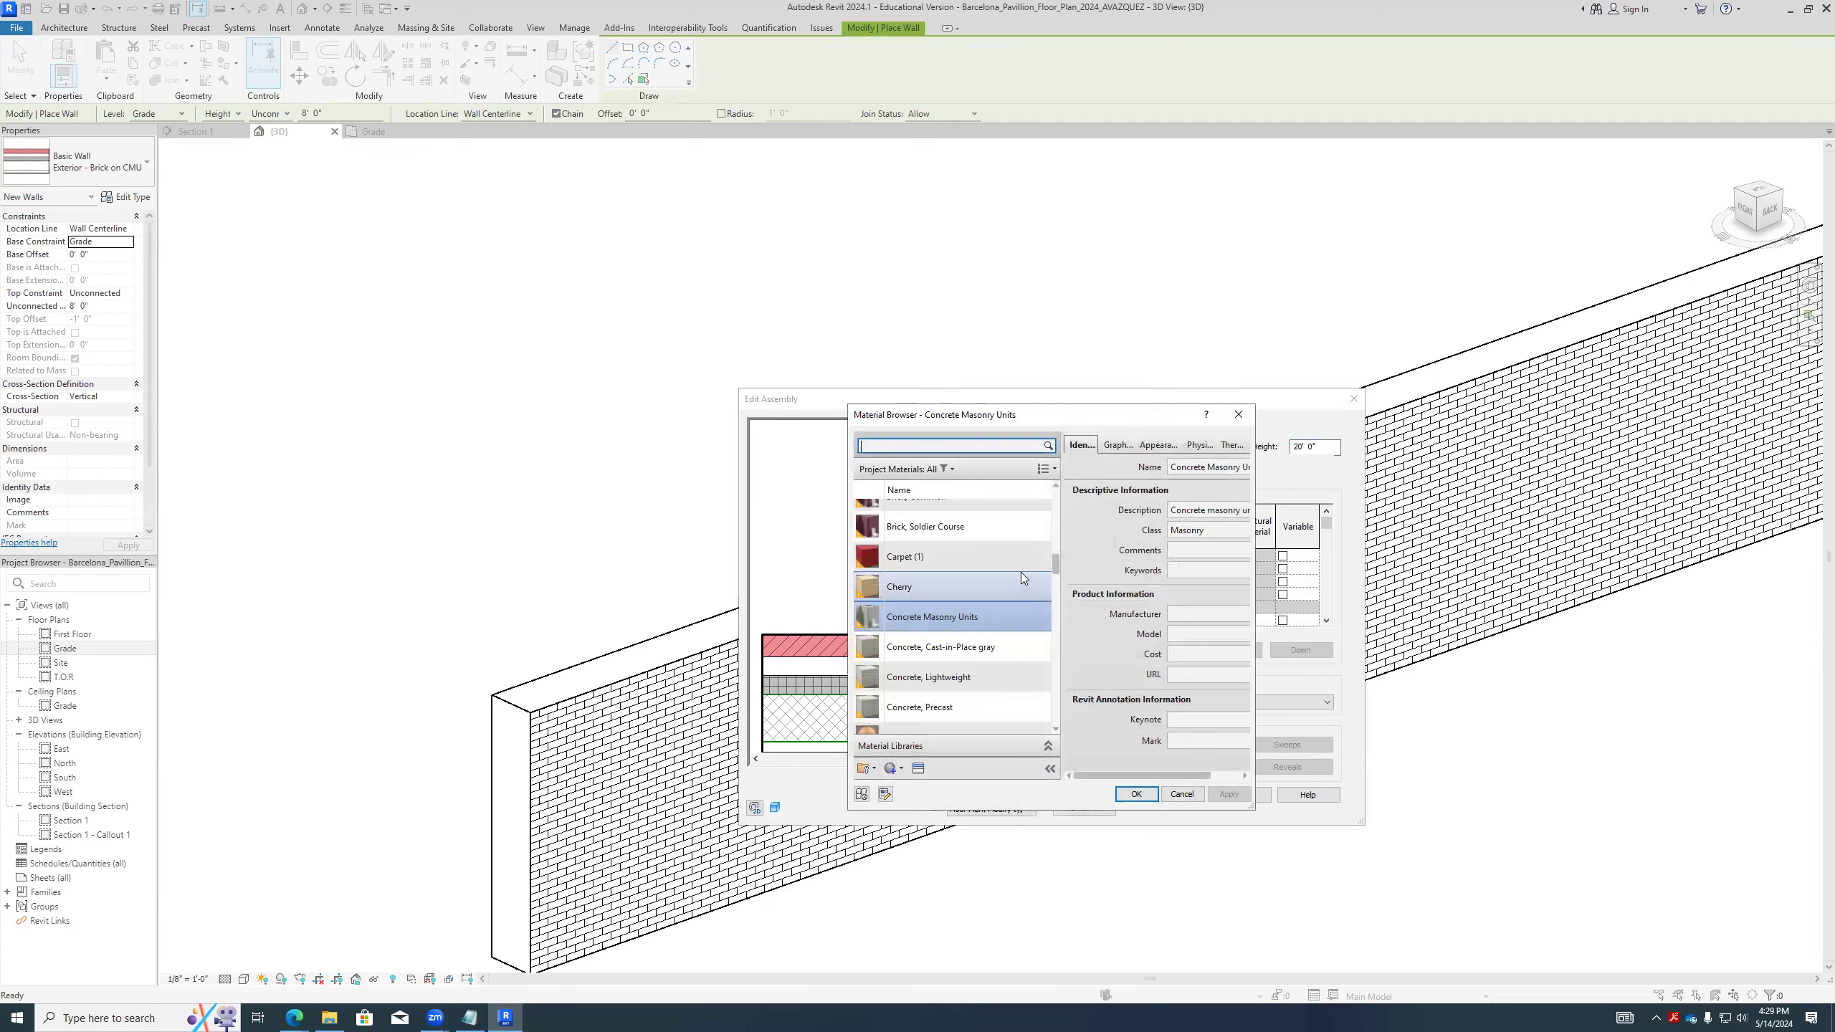
drag(1056, 566, 1058, 589)
click(962, 446)
text(ste)
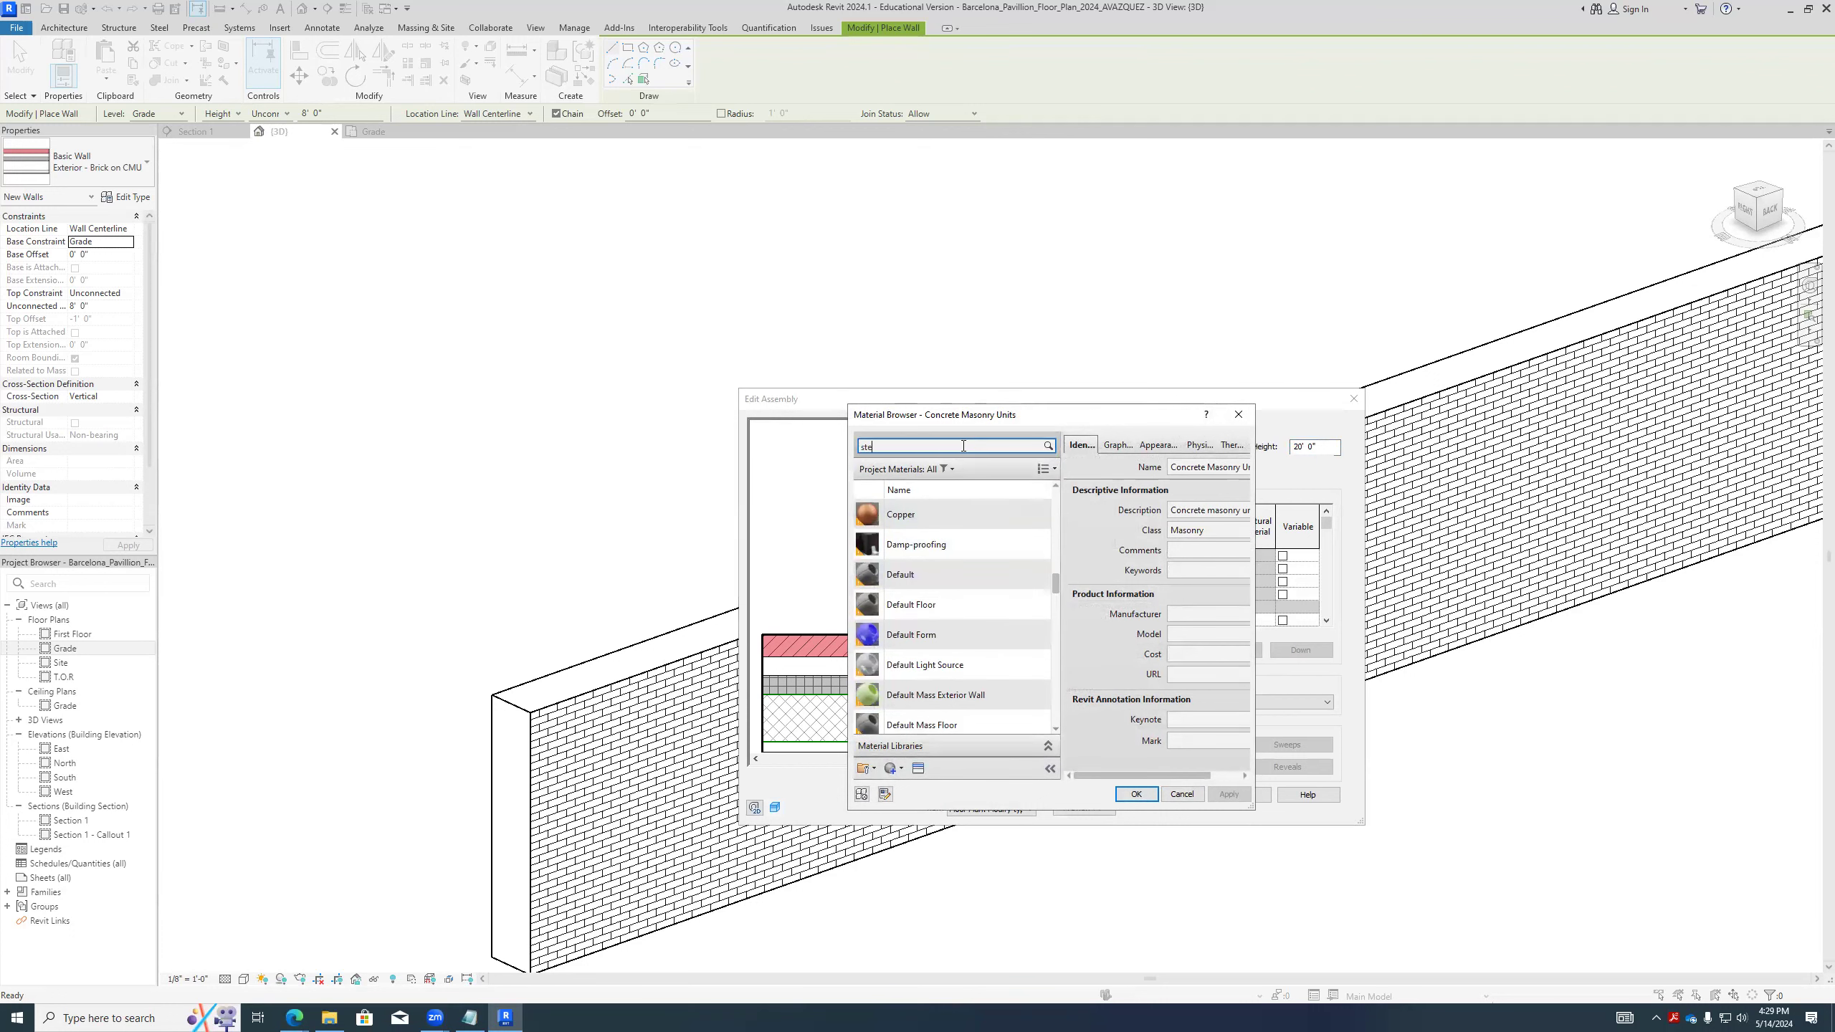
text(el)
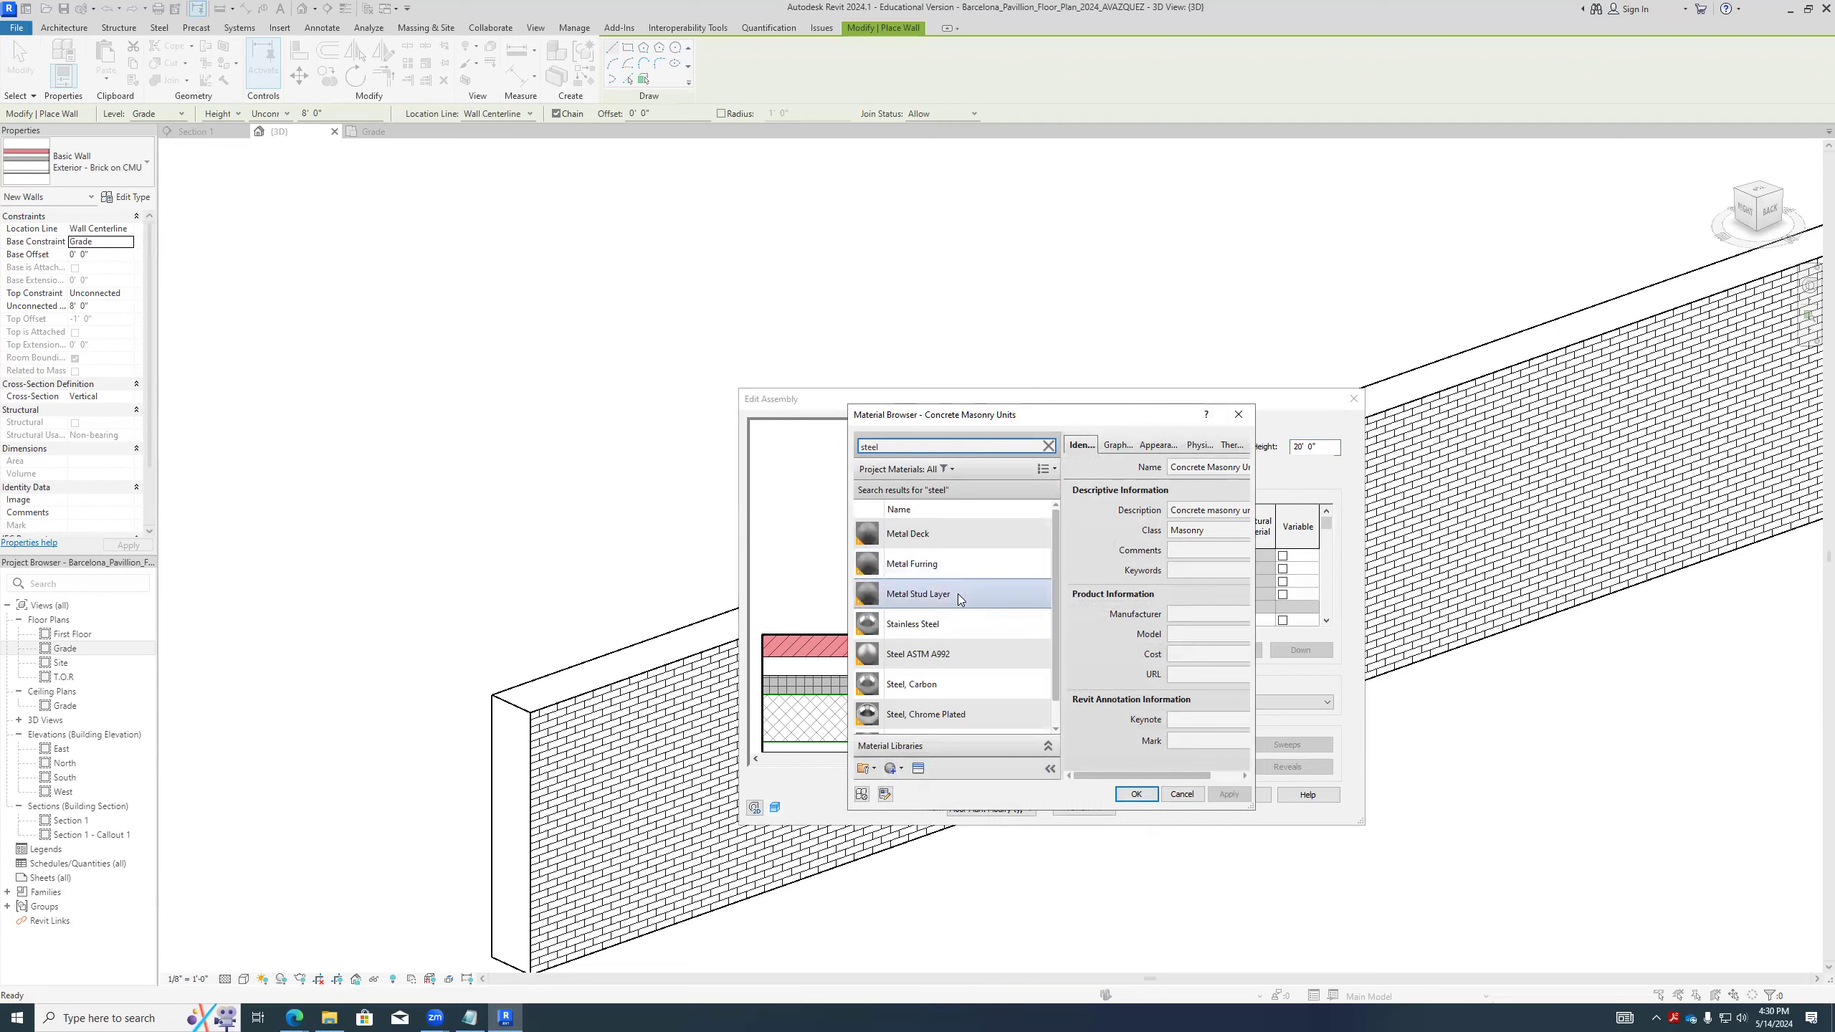
click(957, 594)
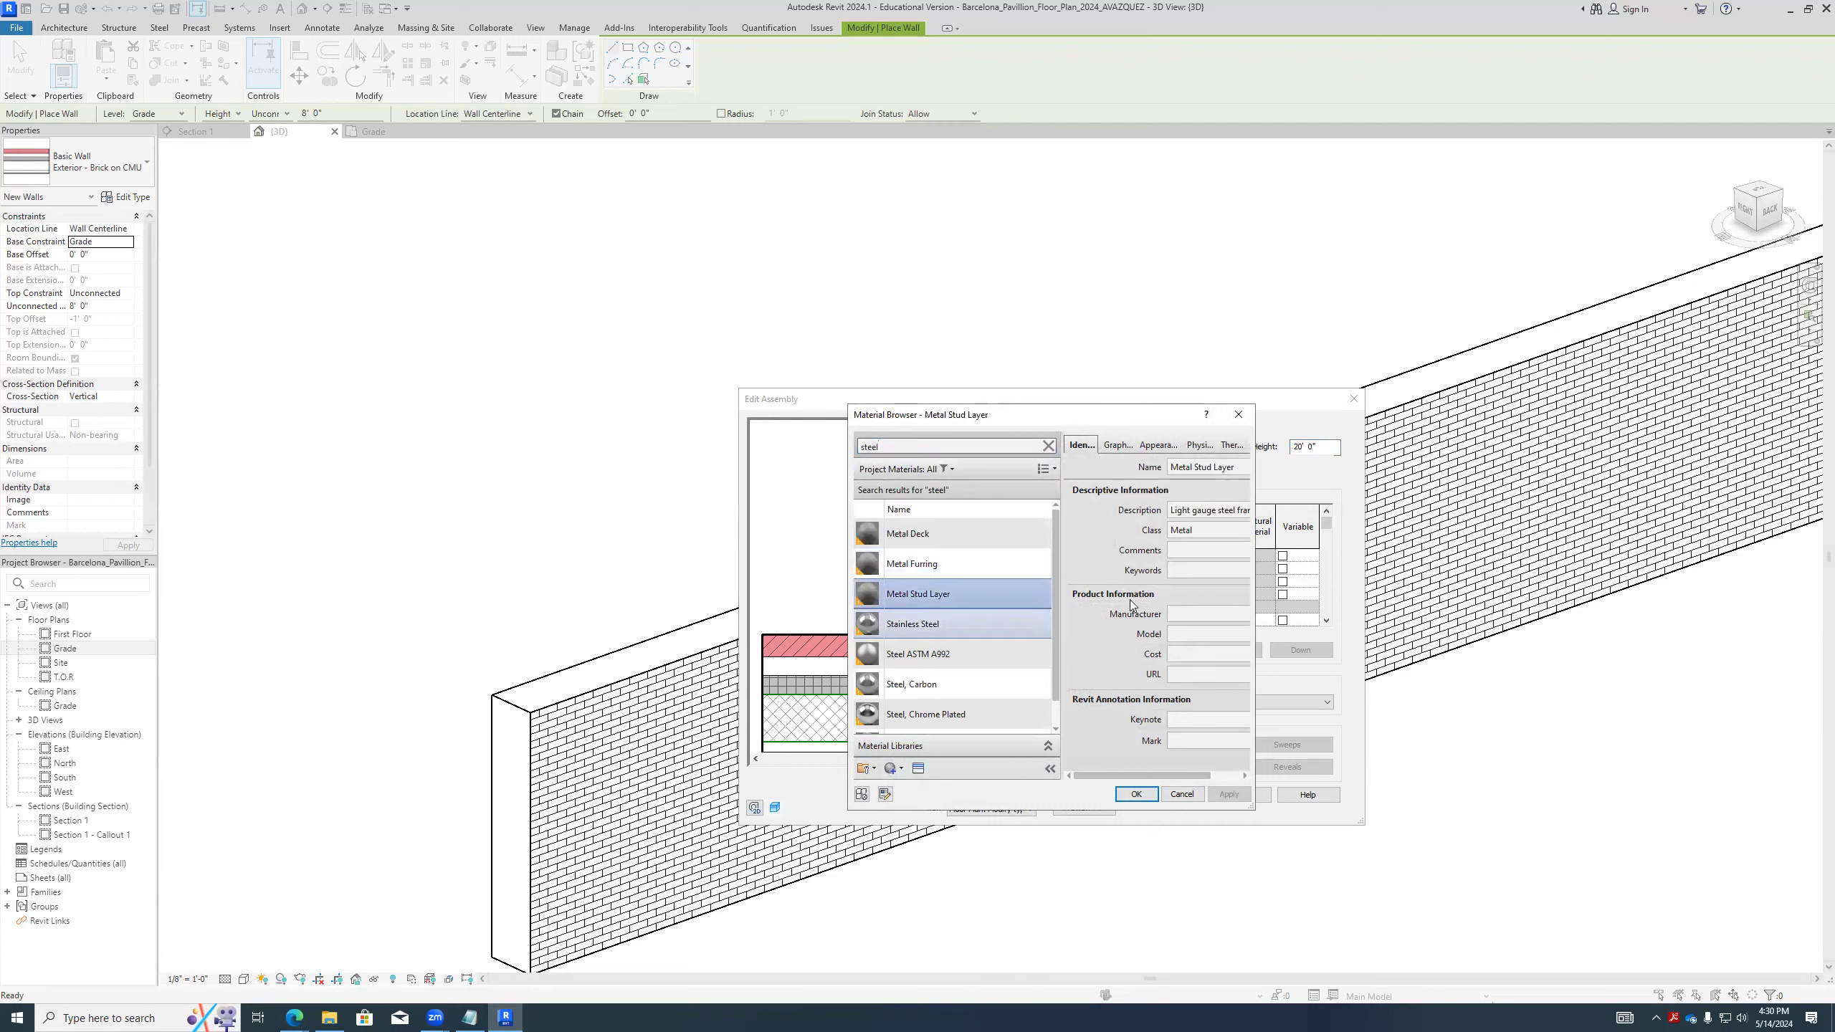
click(1132, 795)
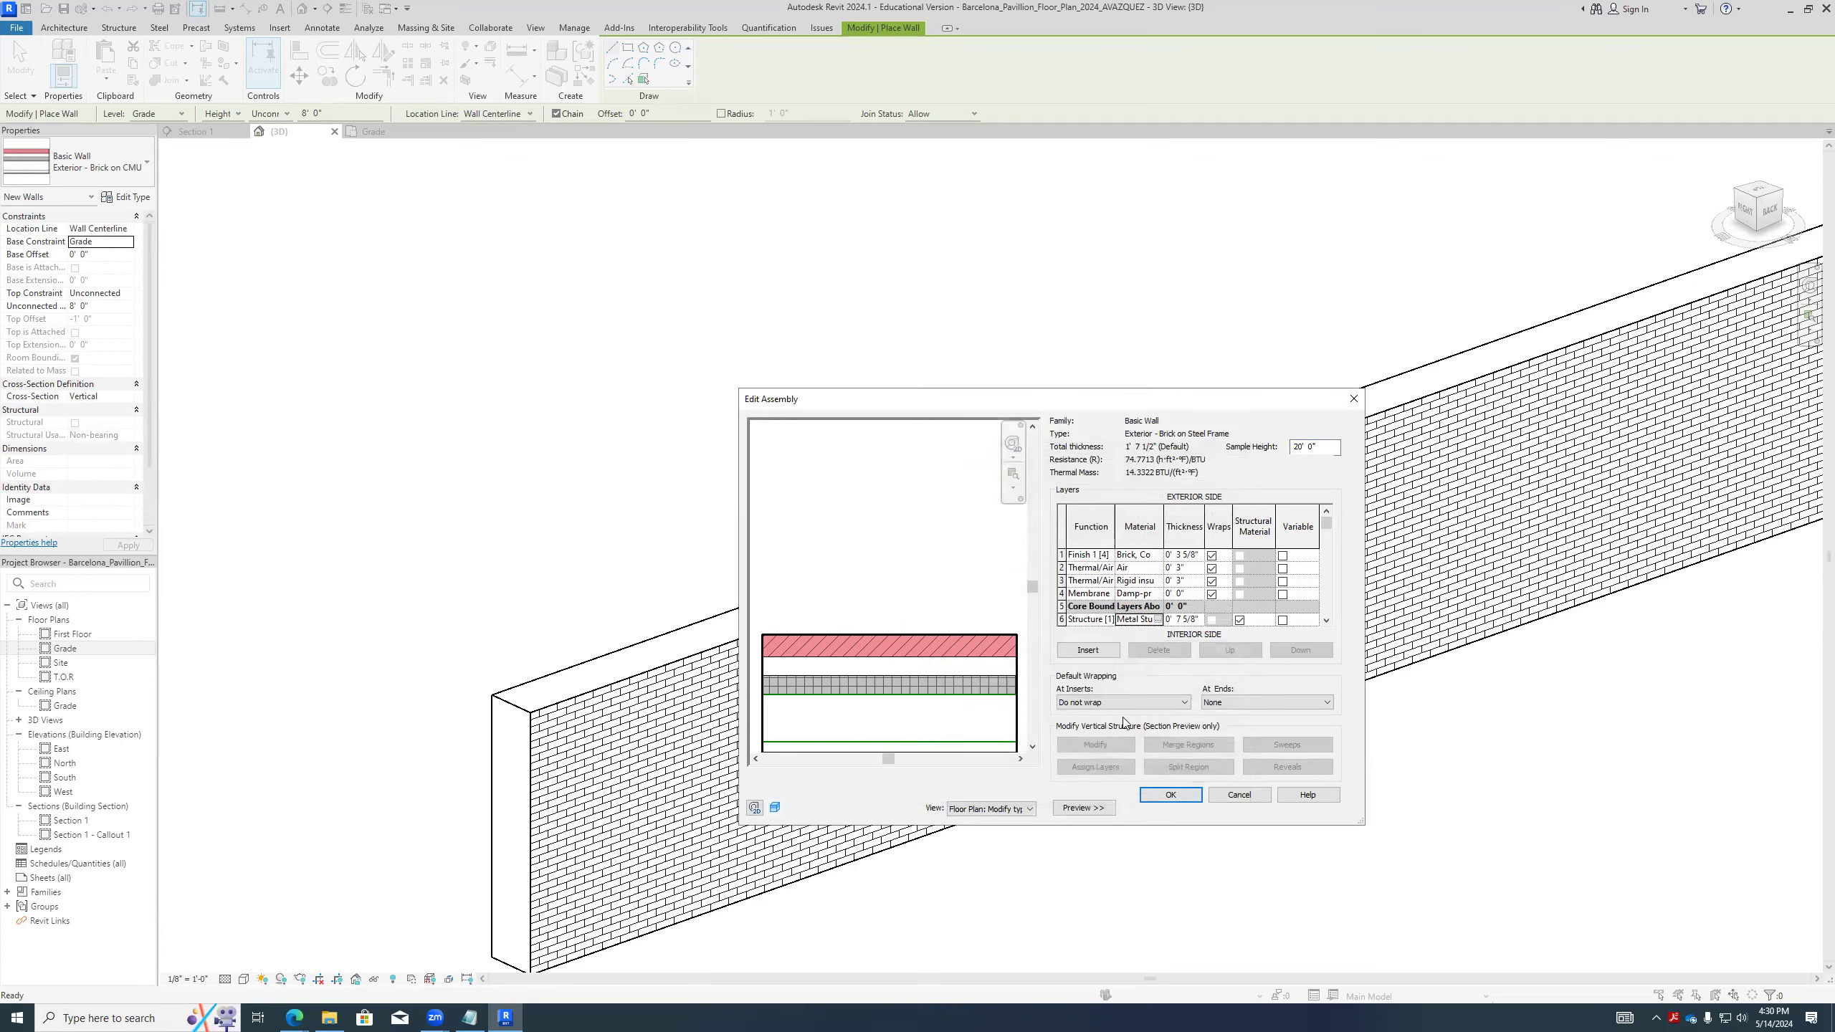
- Set the Structure [1] layer's thickness to 3" and accept the assembly and type properties
click(1196, 622)
key(BackSpace)
key(BackSpace)
text(3)
click(1192, 796)
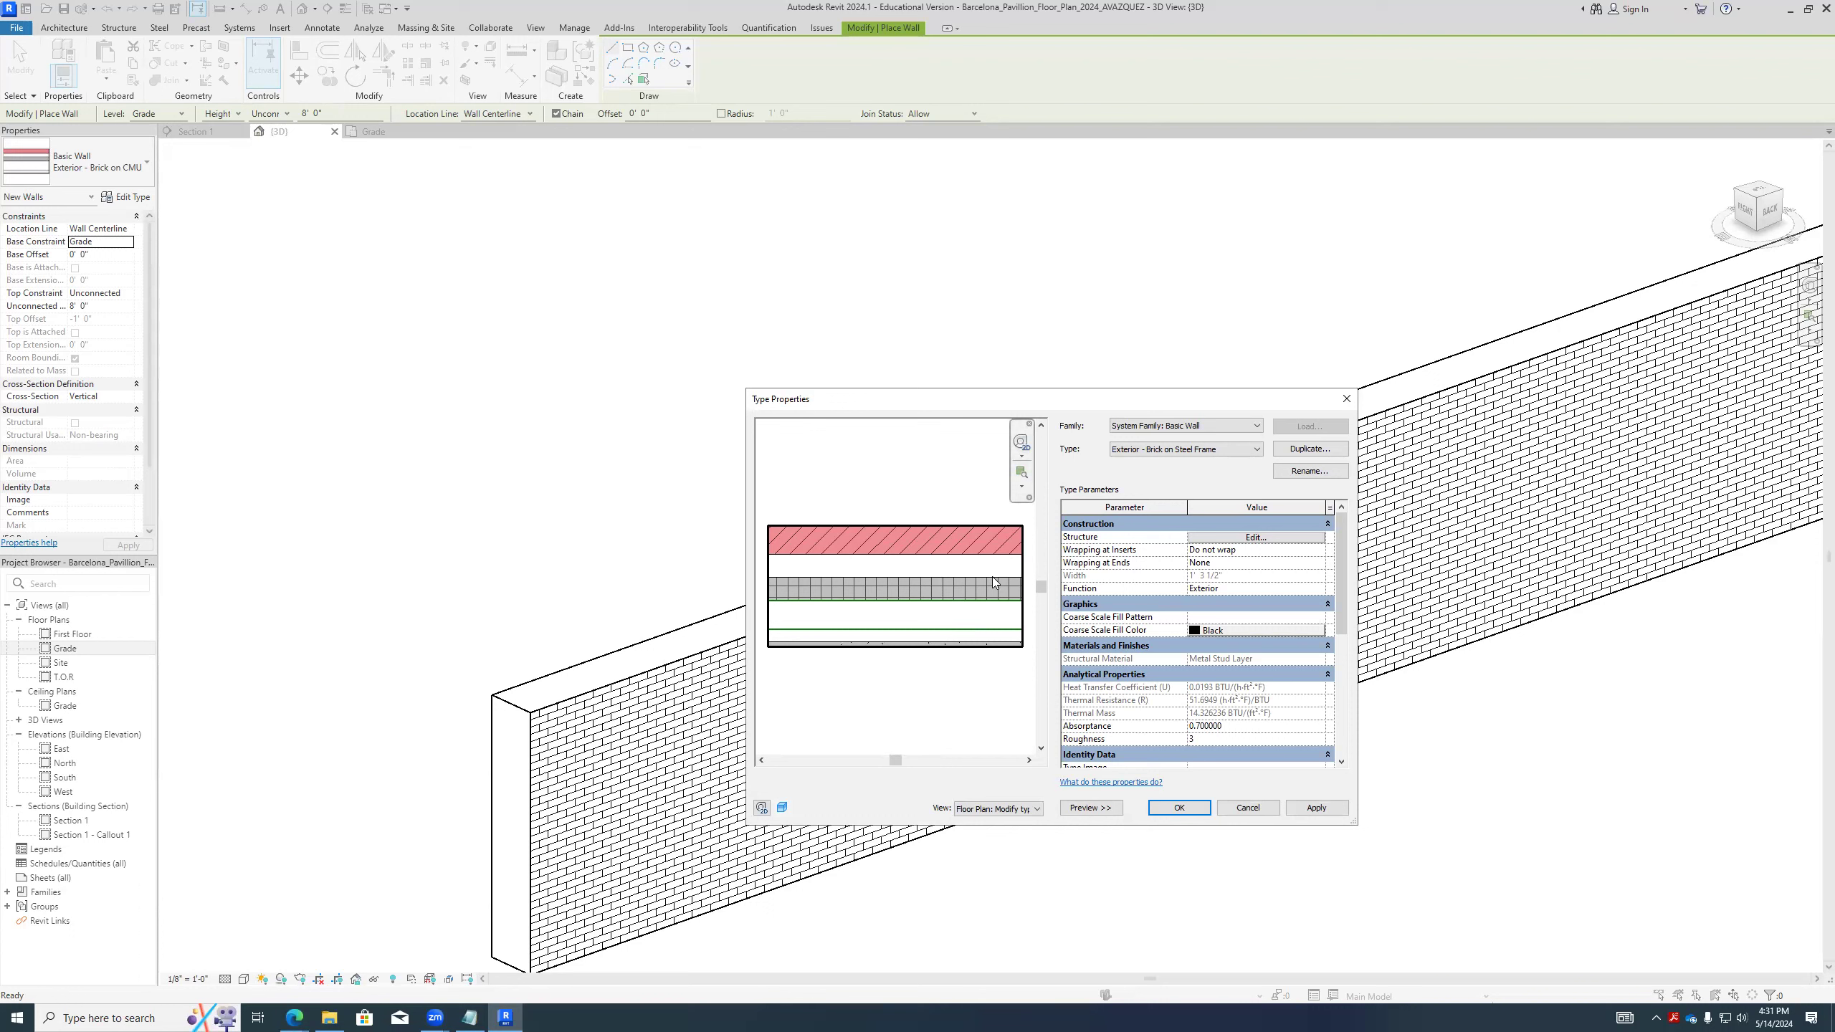
click(1179, 807)
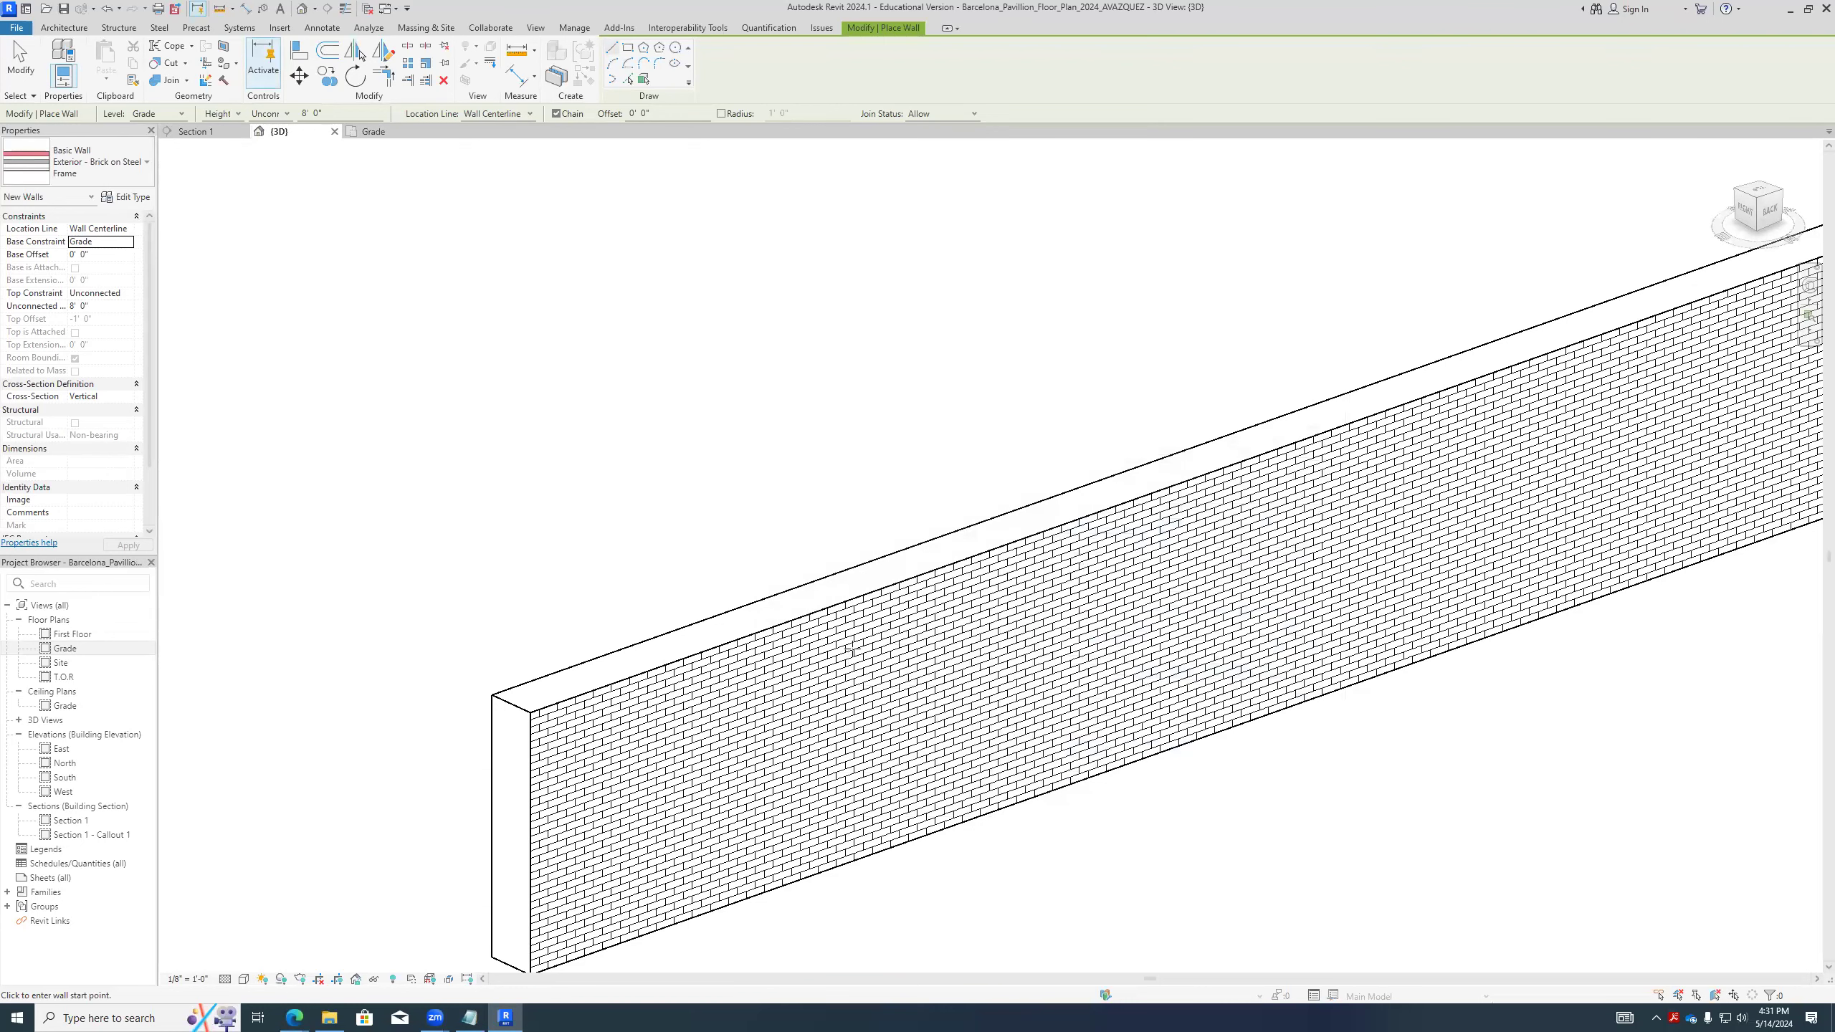
- Leave wall placement and change the existing brick wall's type to Exterior - Brick on Mtl. Stud
click(857, 597)
key(Escape)
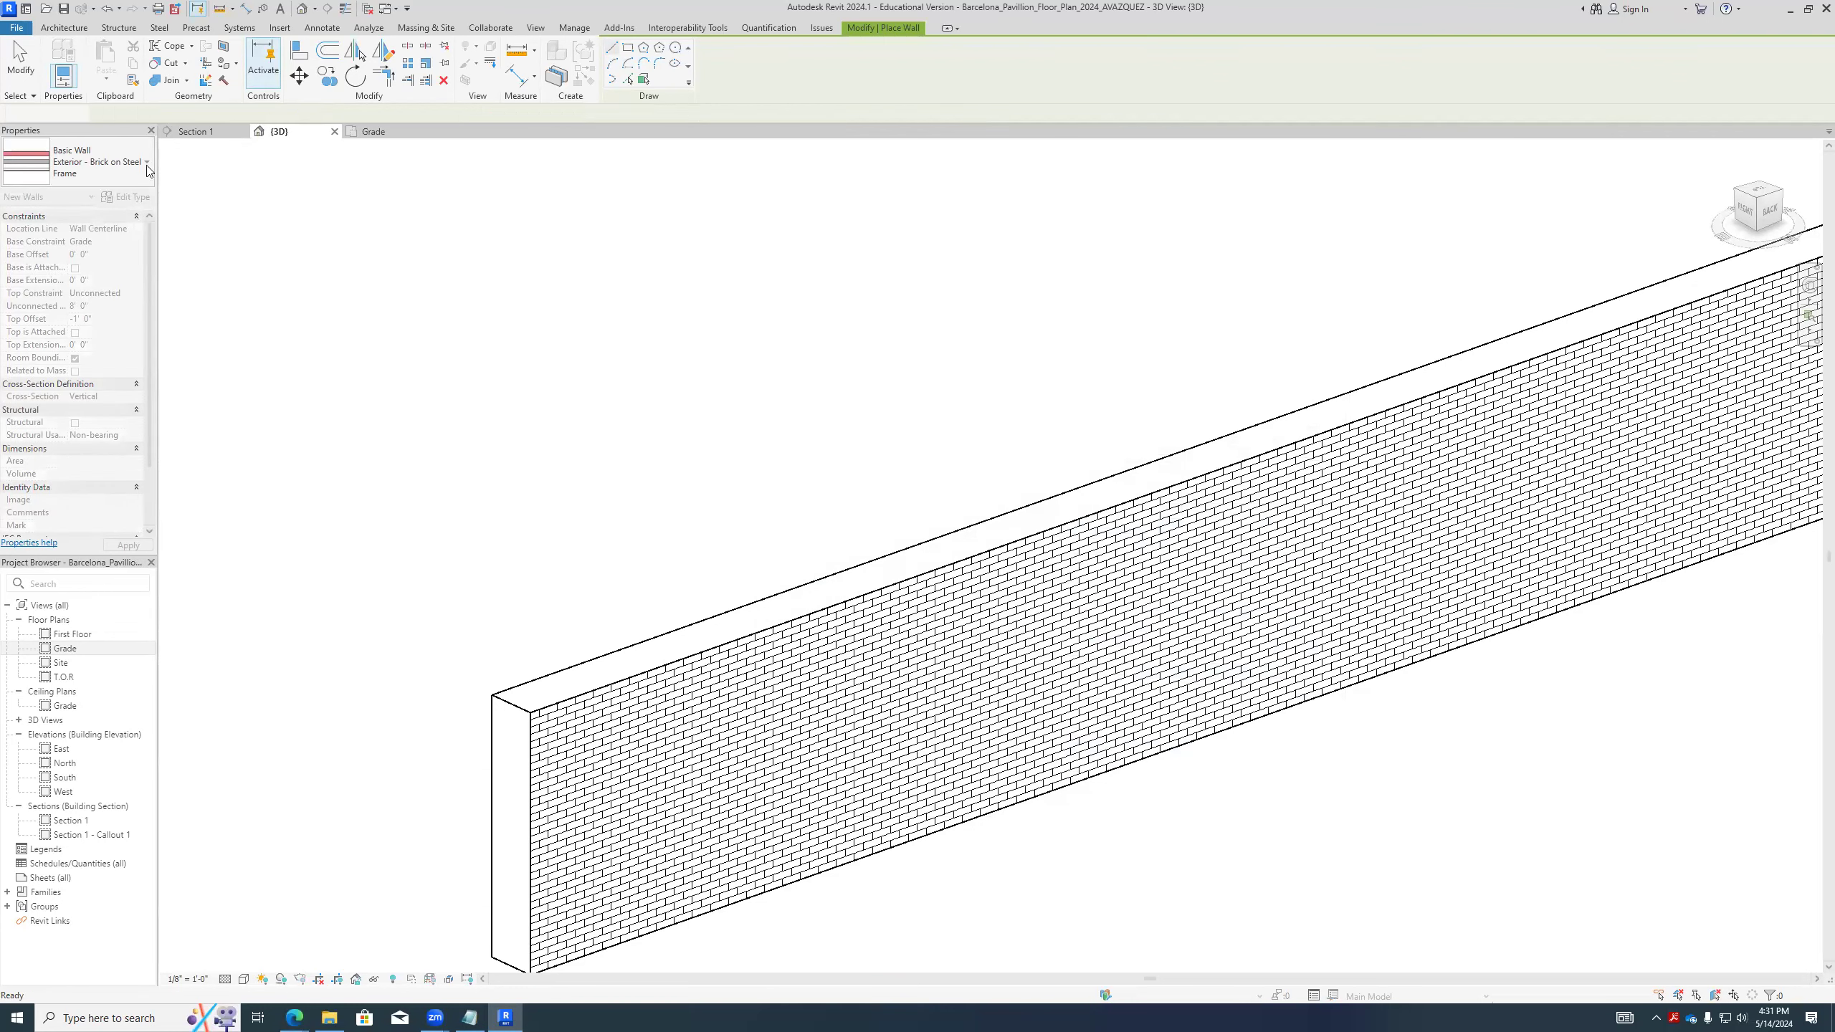
key(Escape)
click(593, 695)
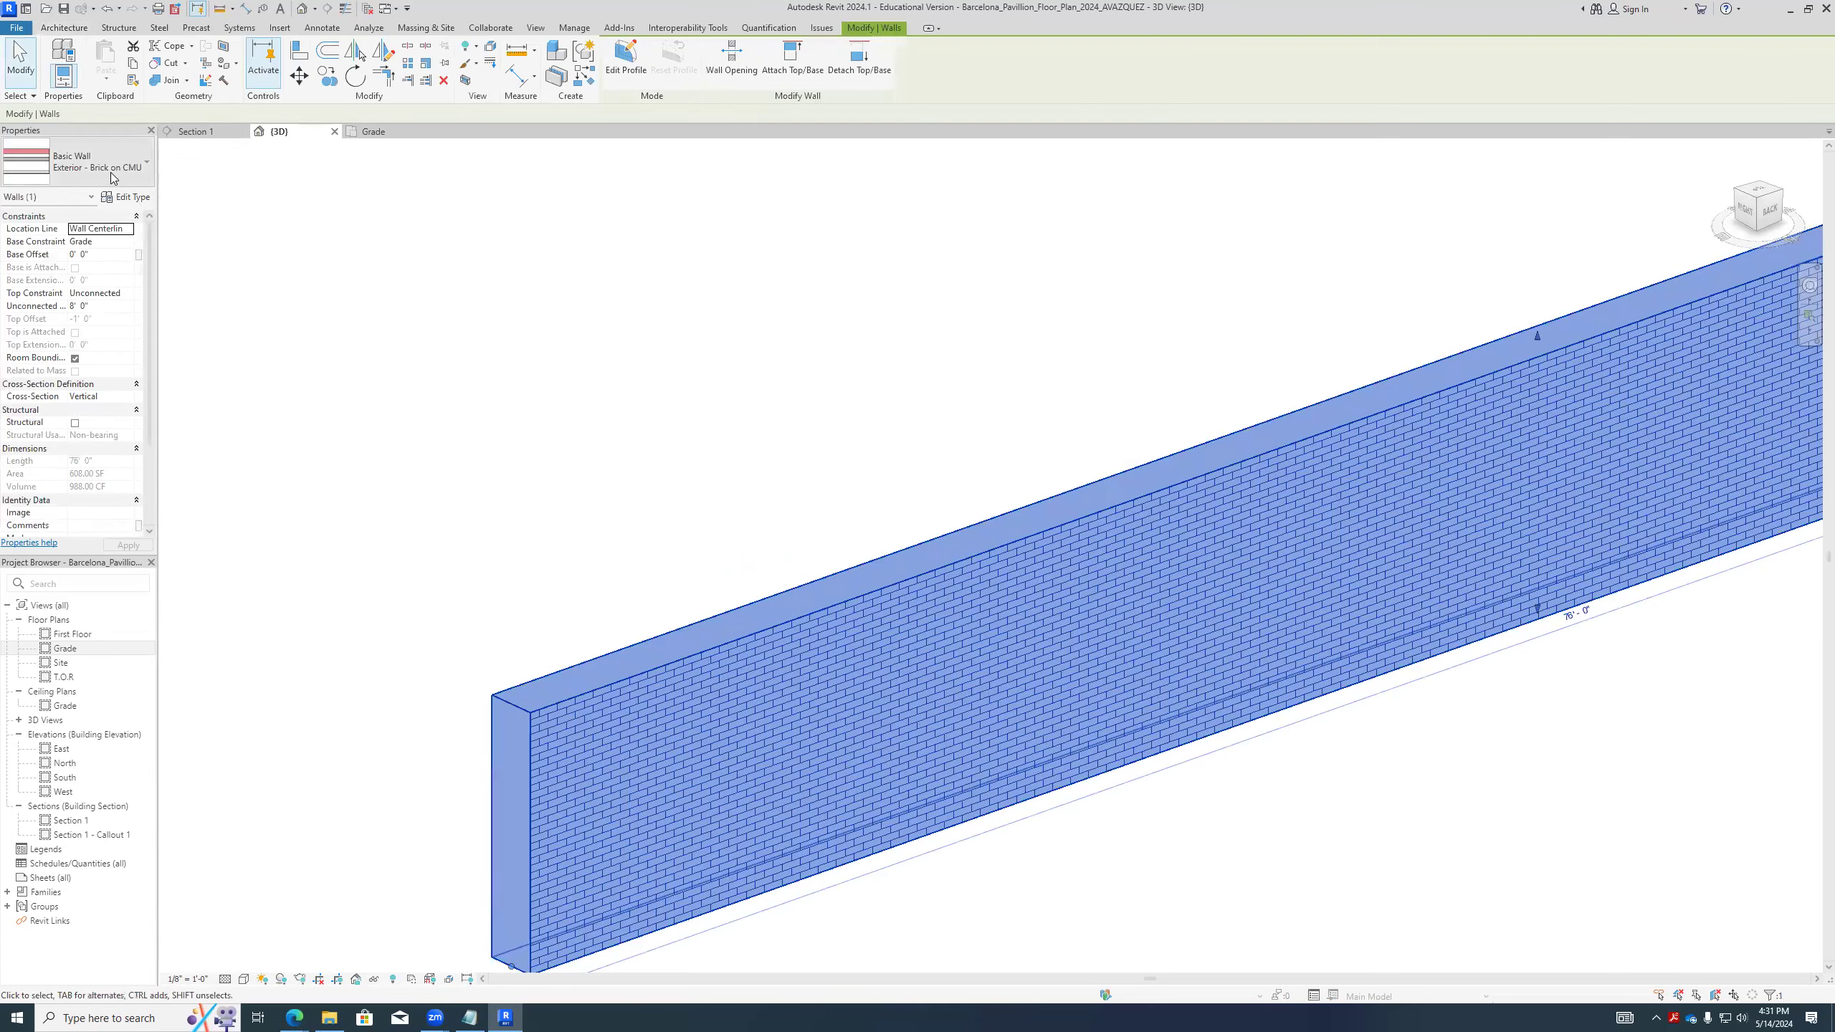
click(112, 177)
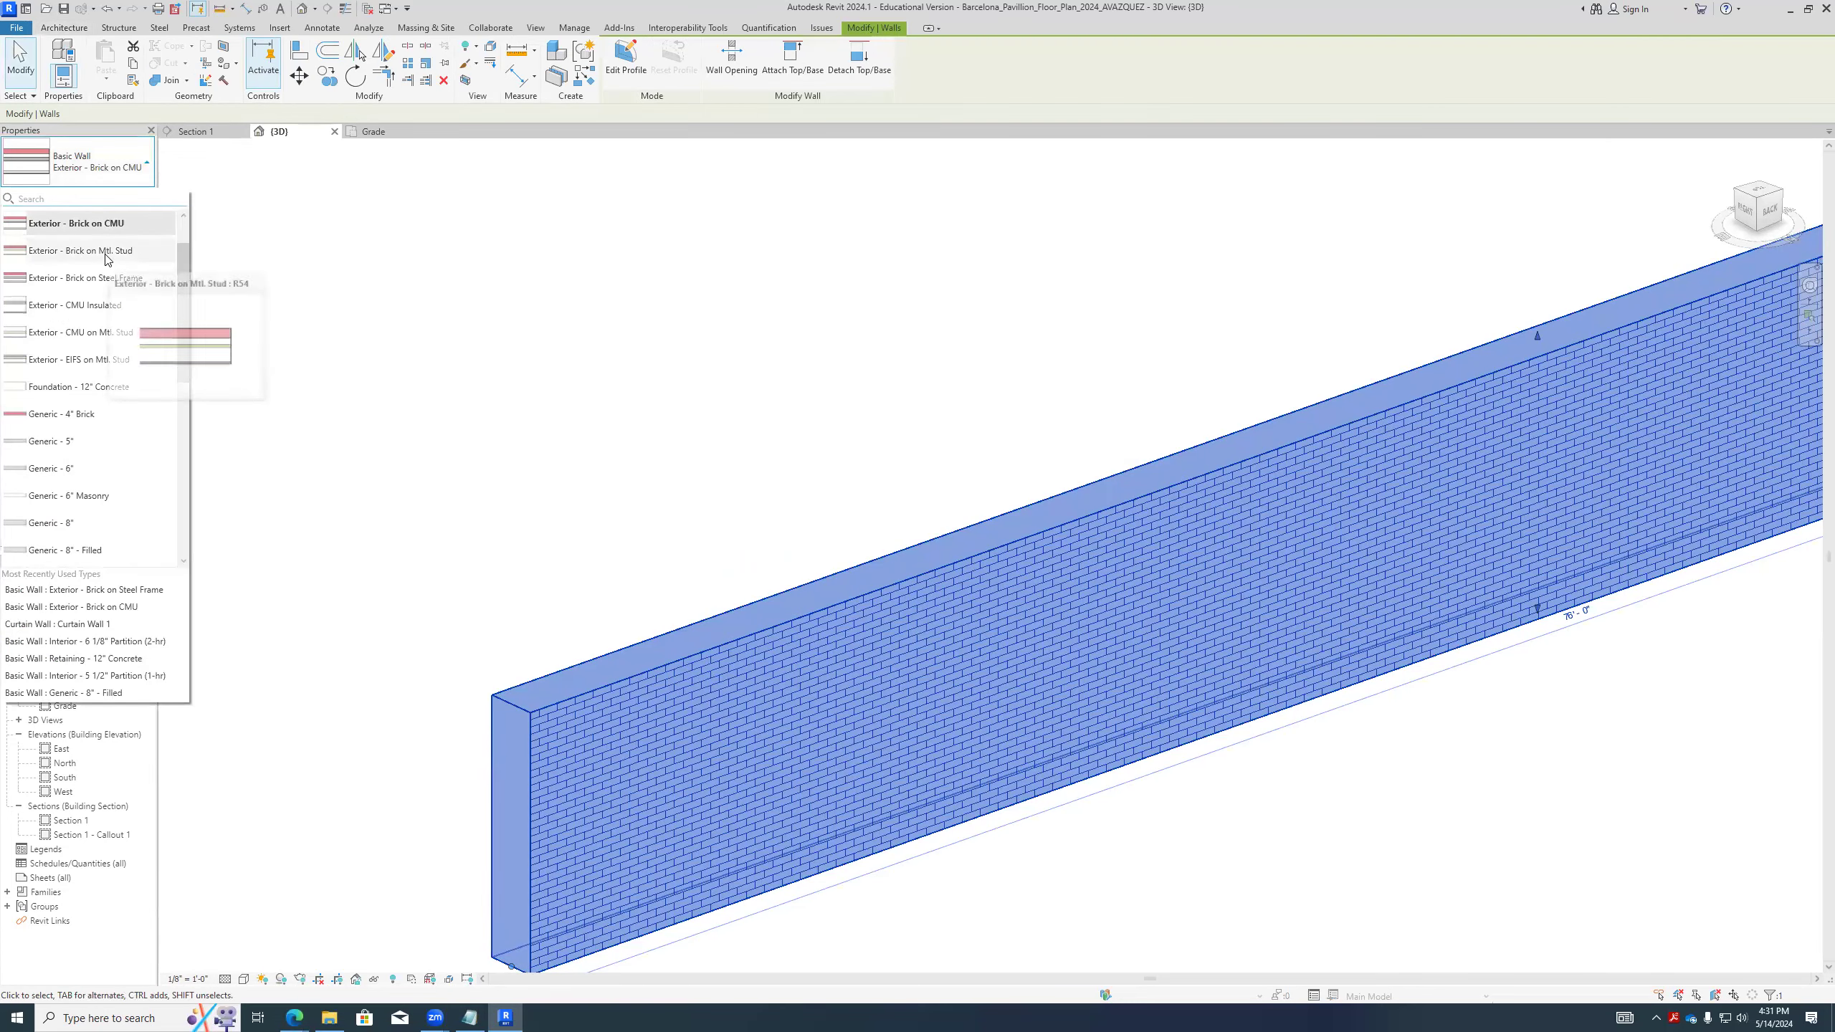
click(109, 261)
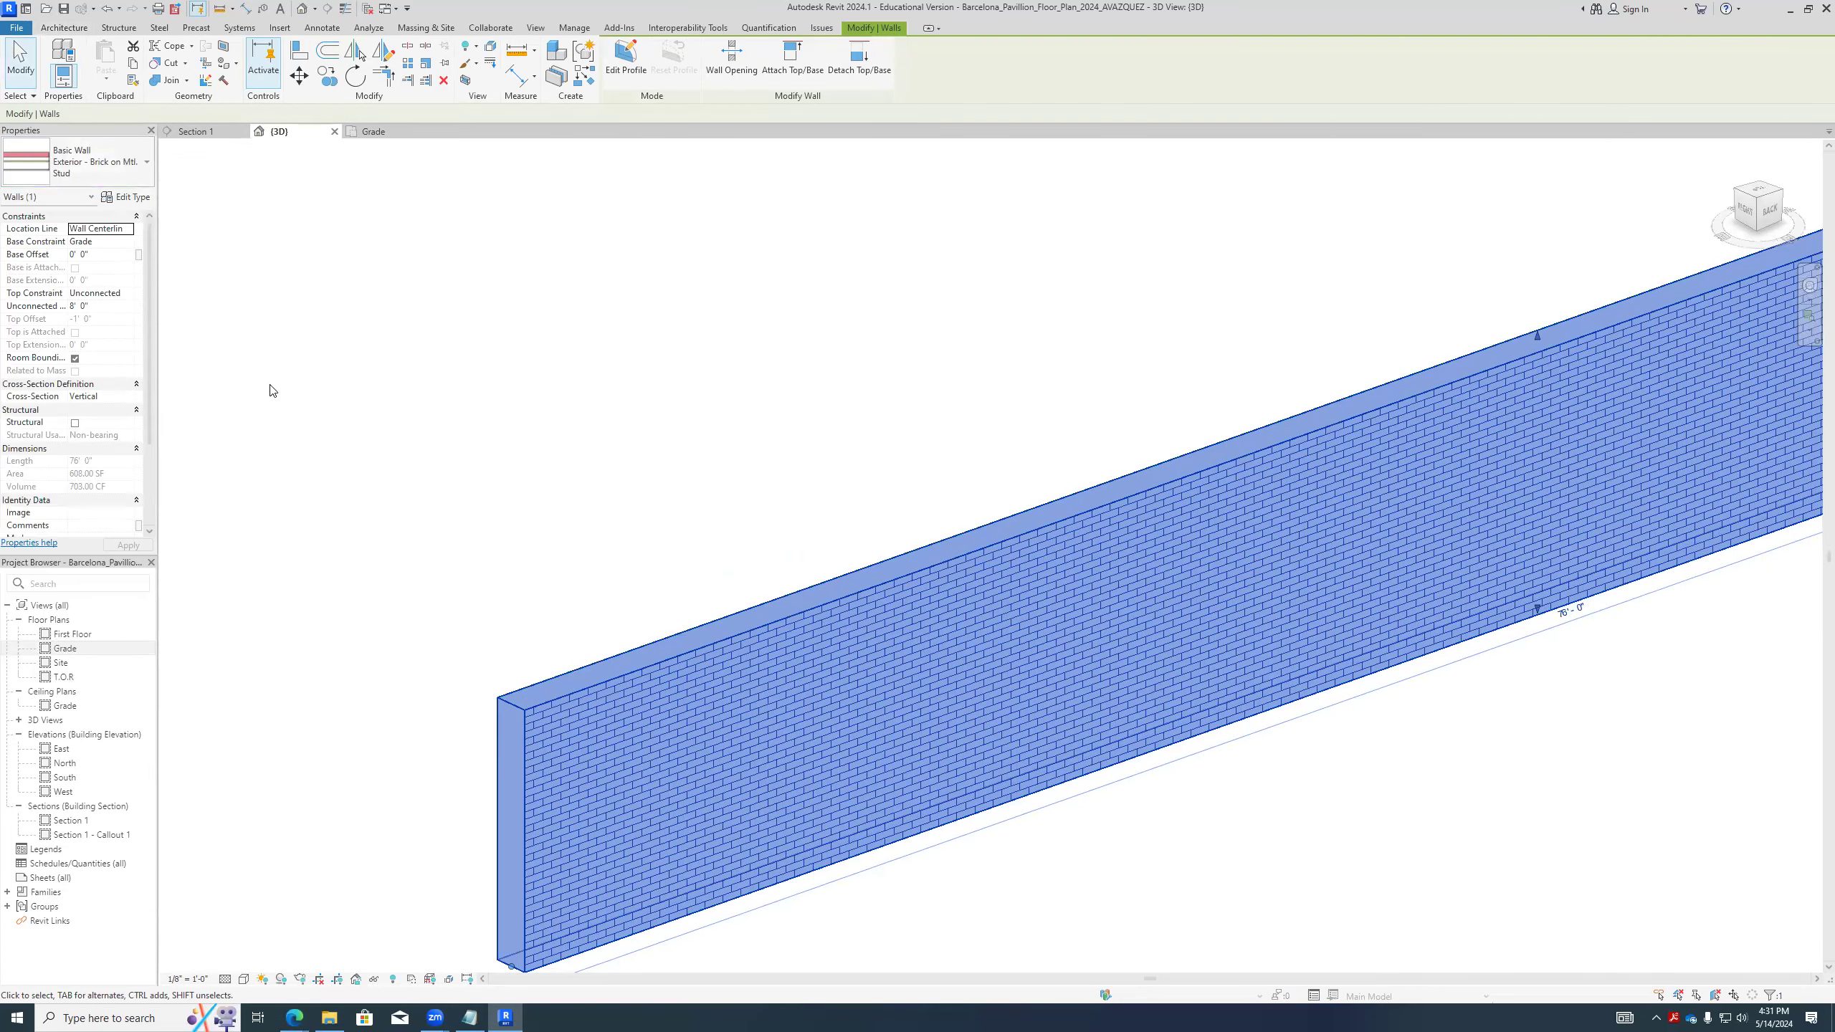
click(586, 472)
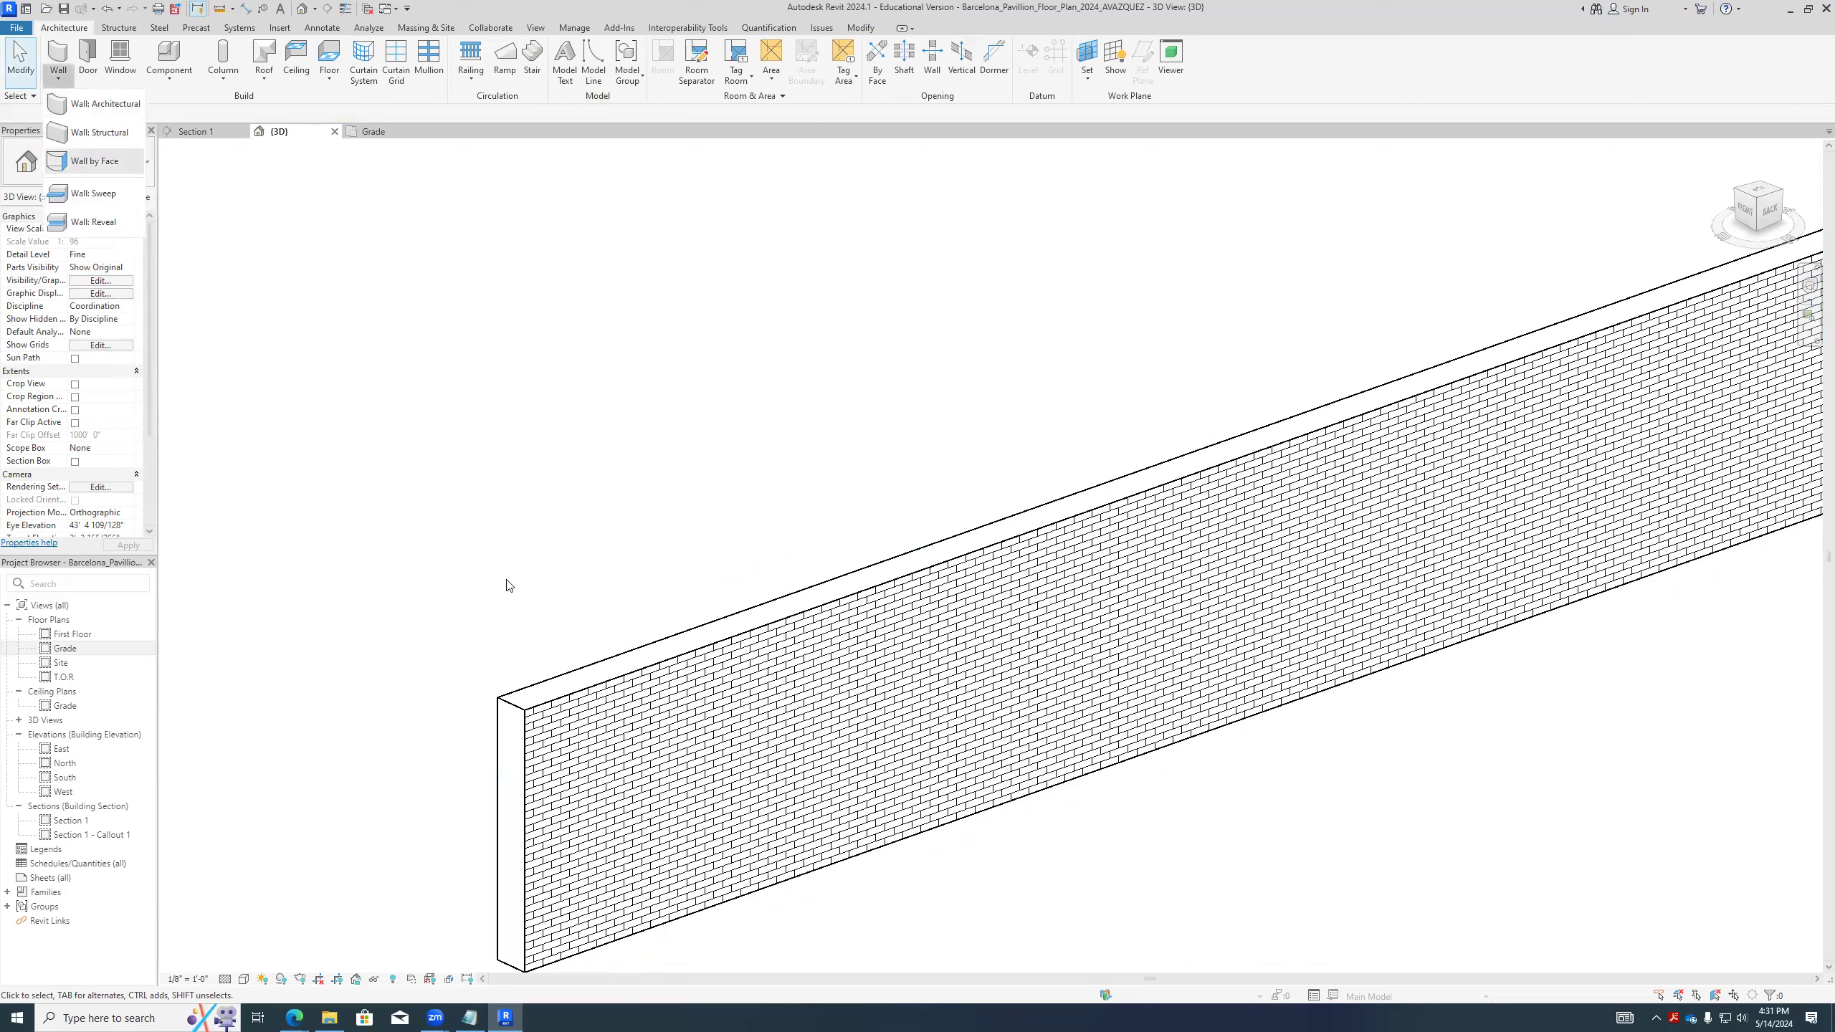
- Examine the type properties of the Brick on Mtl. Stud wall and leave them without changes
click(549, 688)
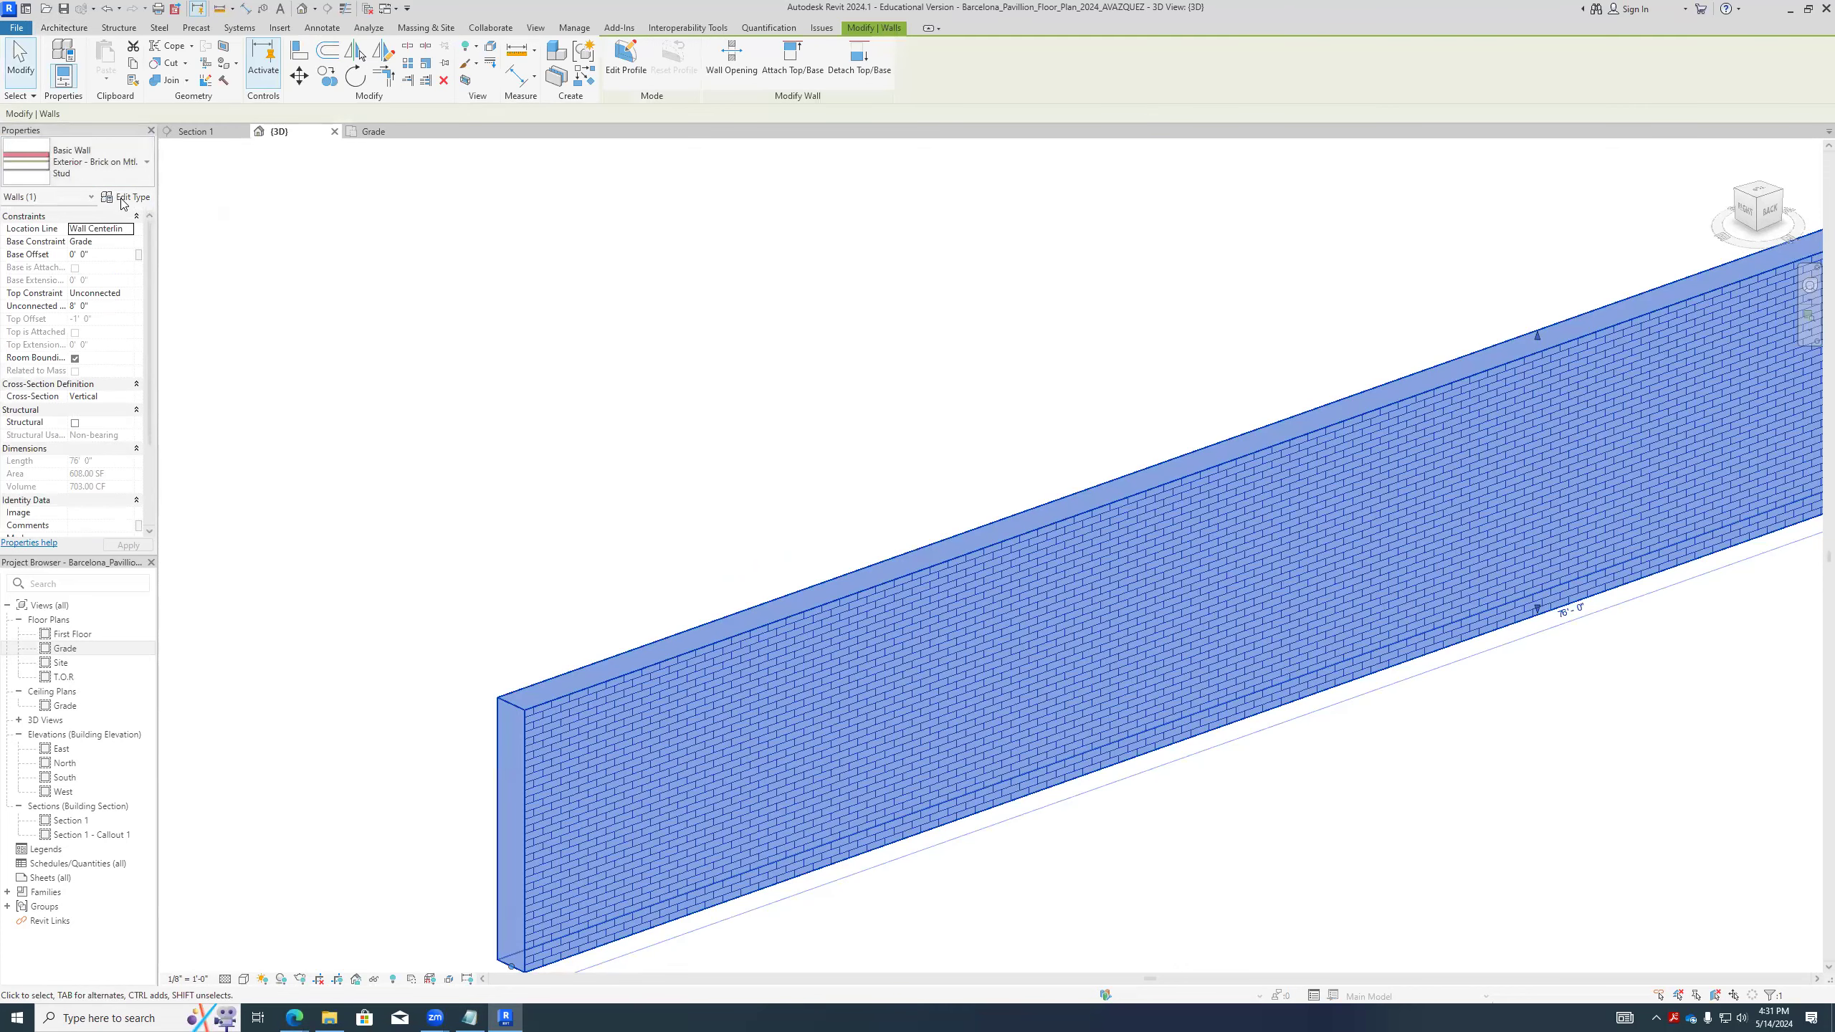
click(124, 199)
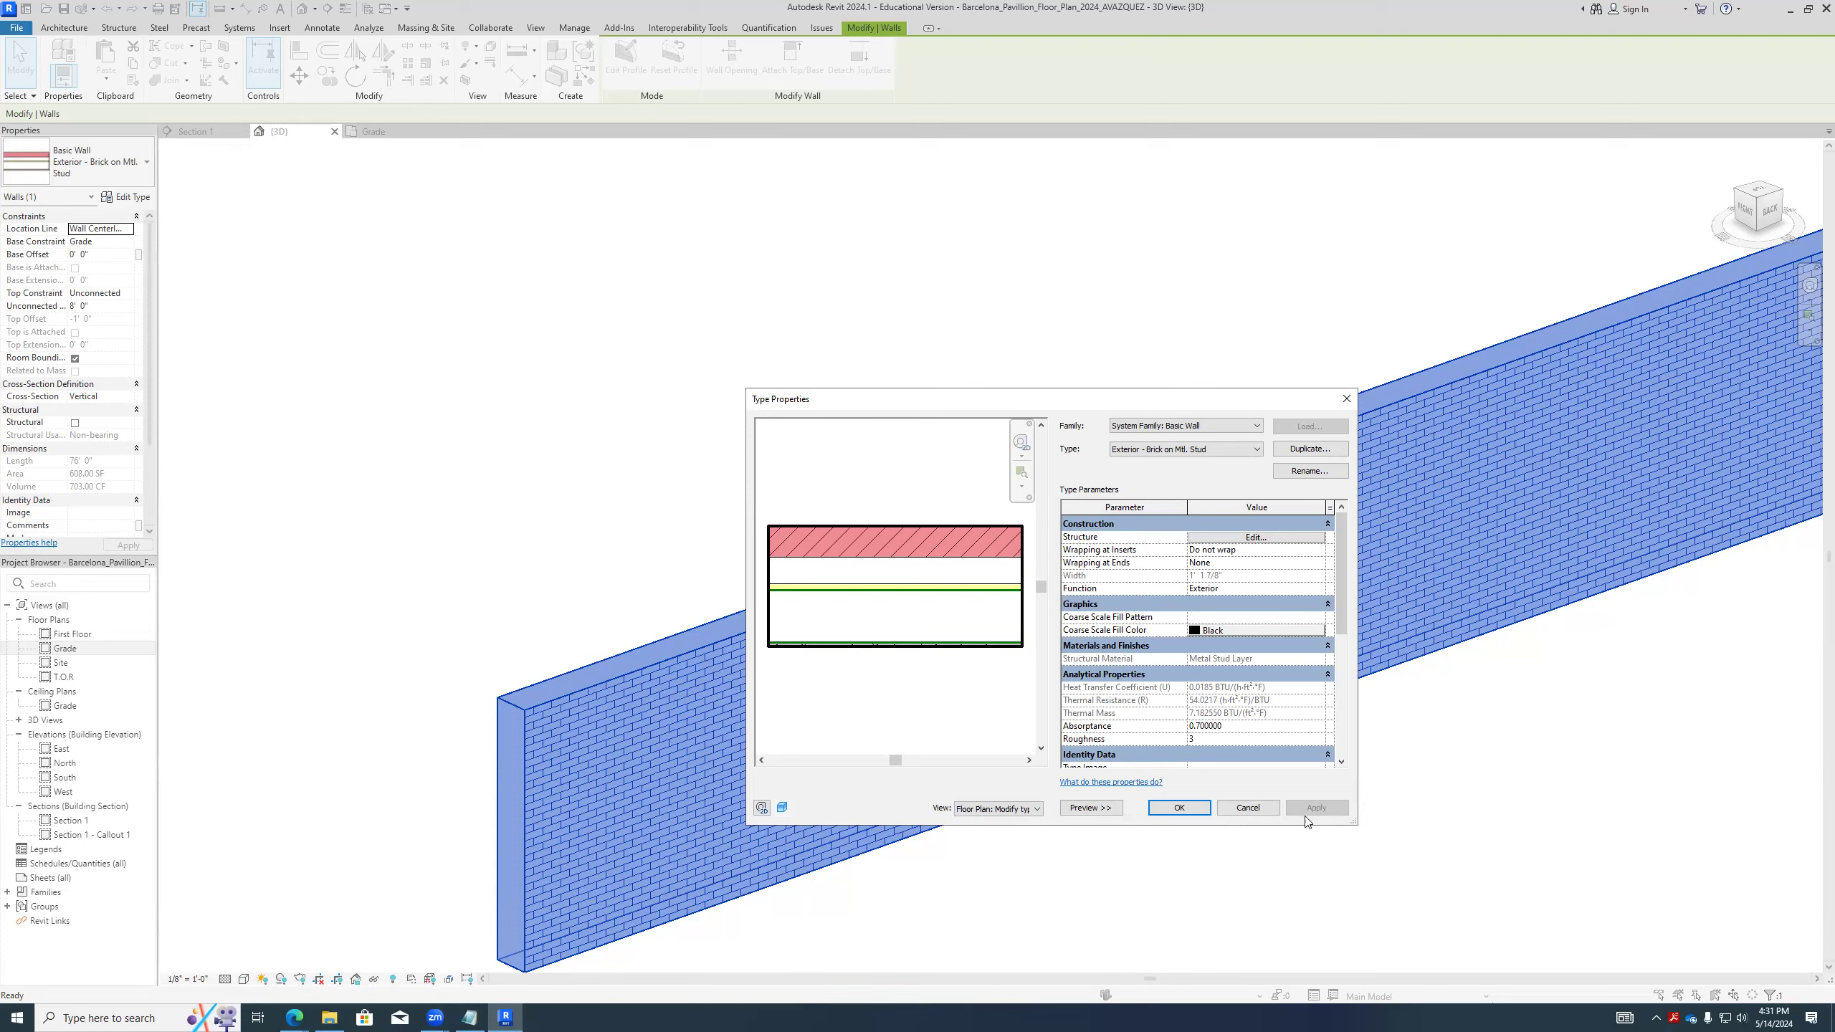
click(1269, 809)
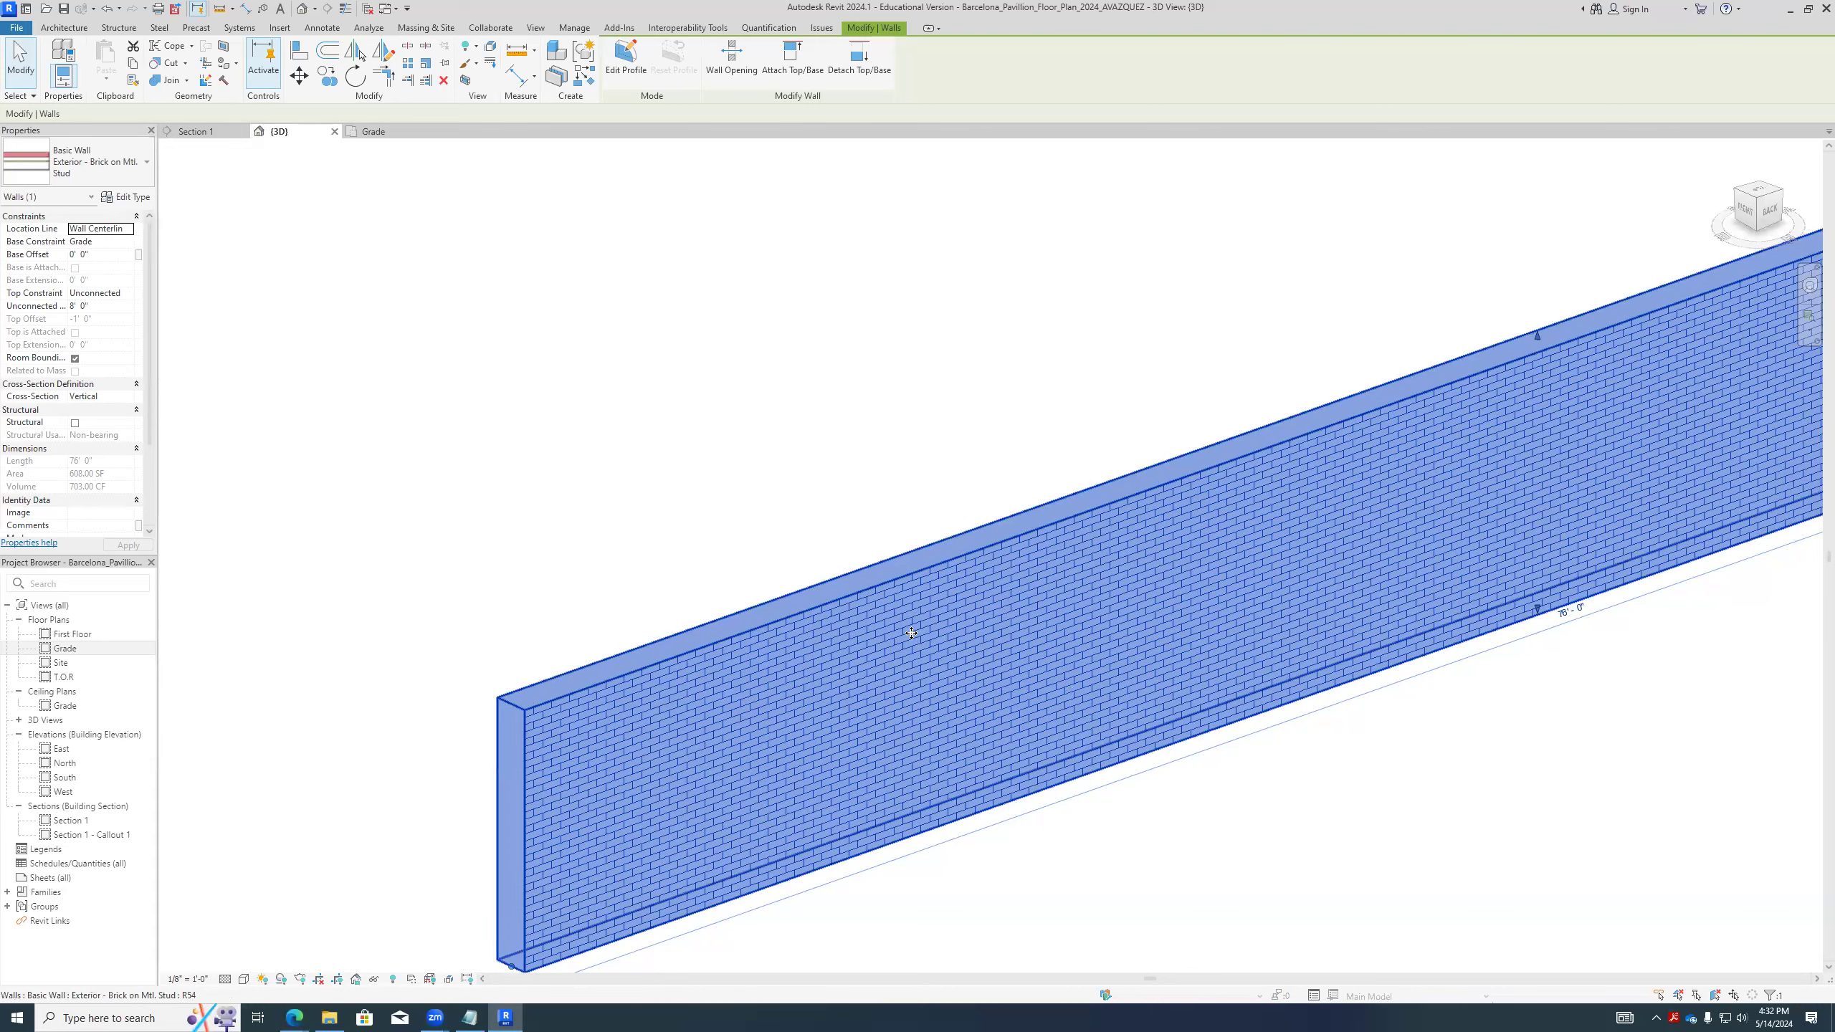
scroll(842, 575, down, 4)
click(843, 575)
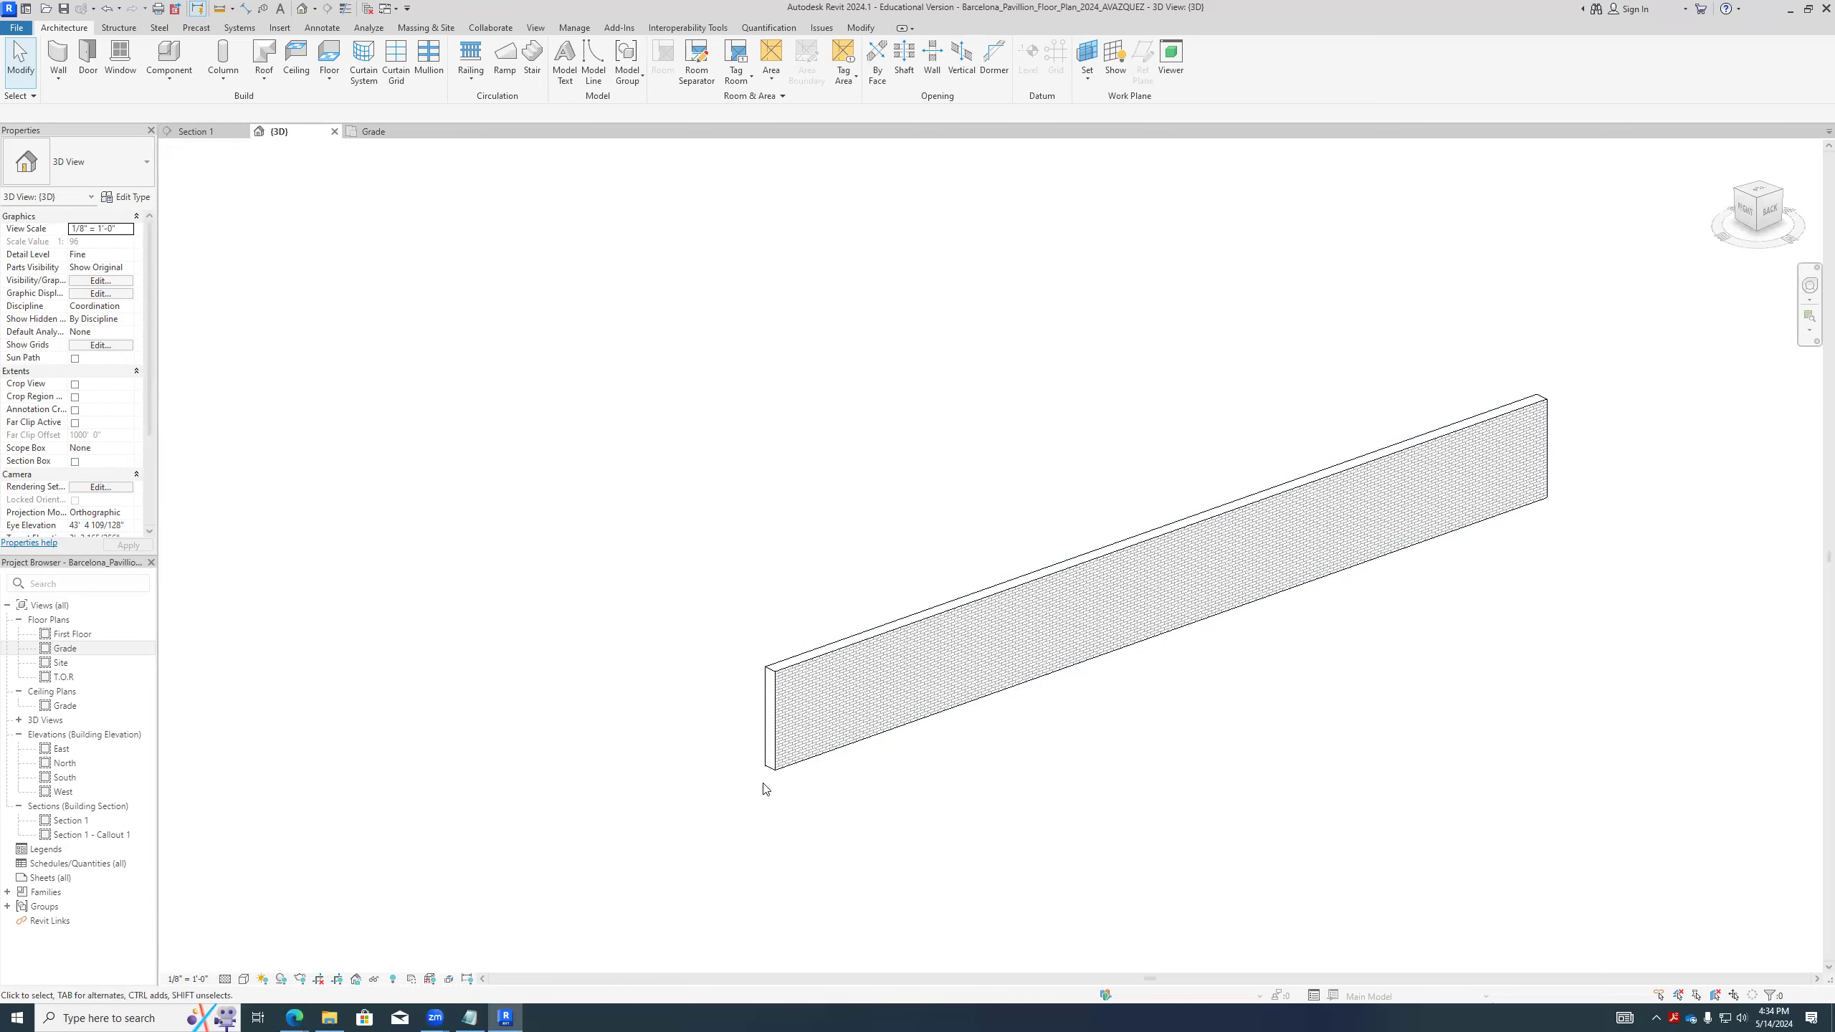
- Set the wall's Unconnected Height to 20'
scroll(601, 795, down, 5)
scroll(728, 808, up, 1)
click(726, 801)
scroll(729, 780, up, 5)
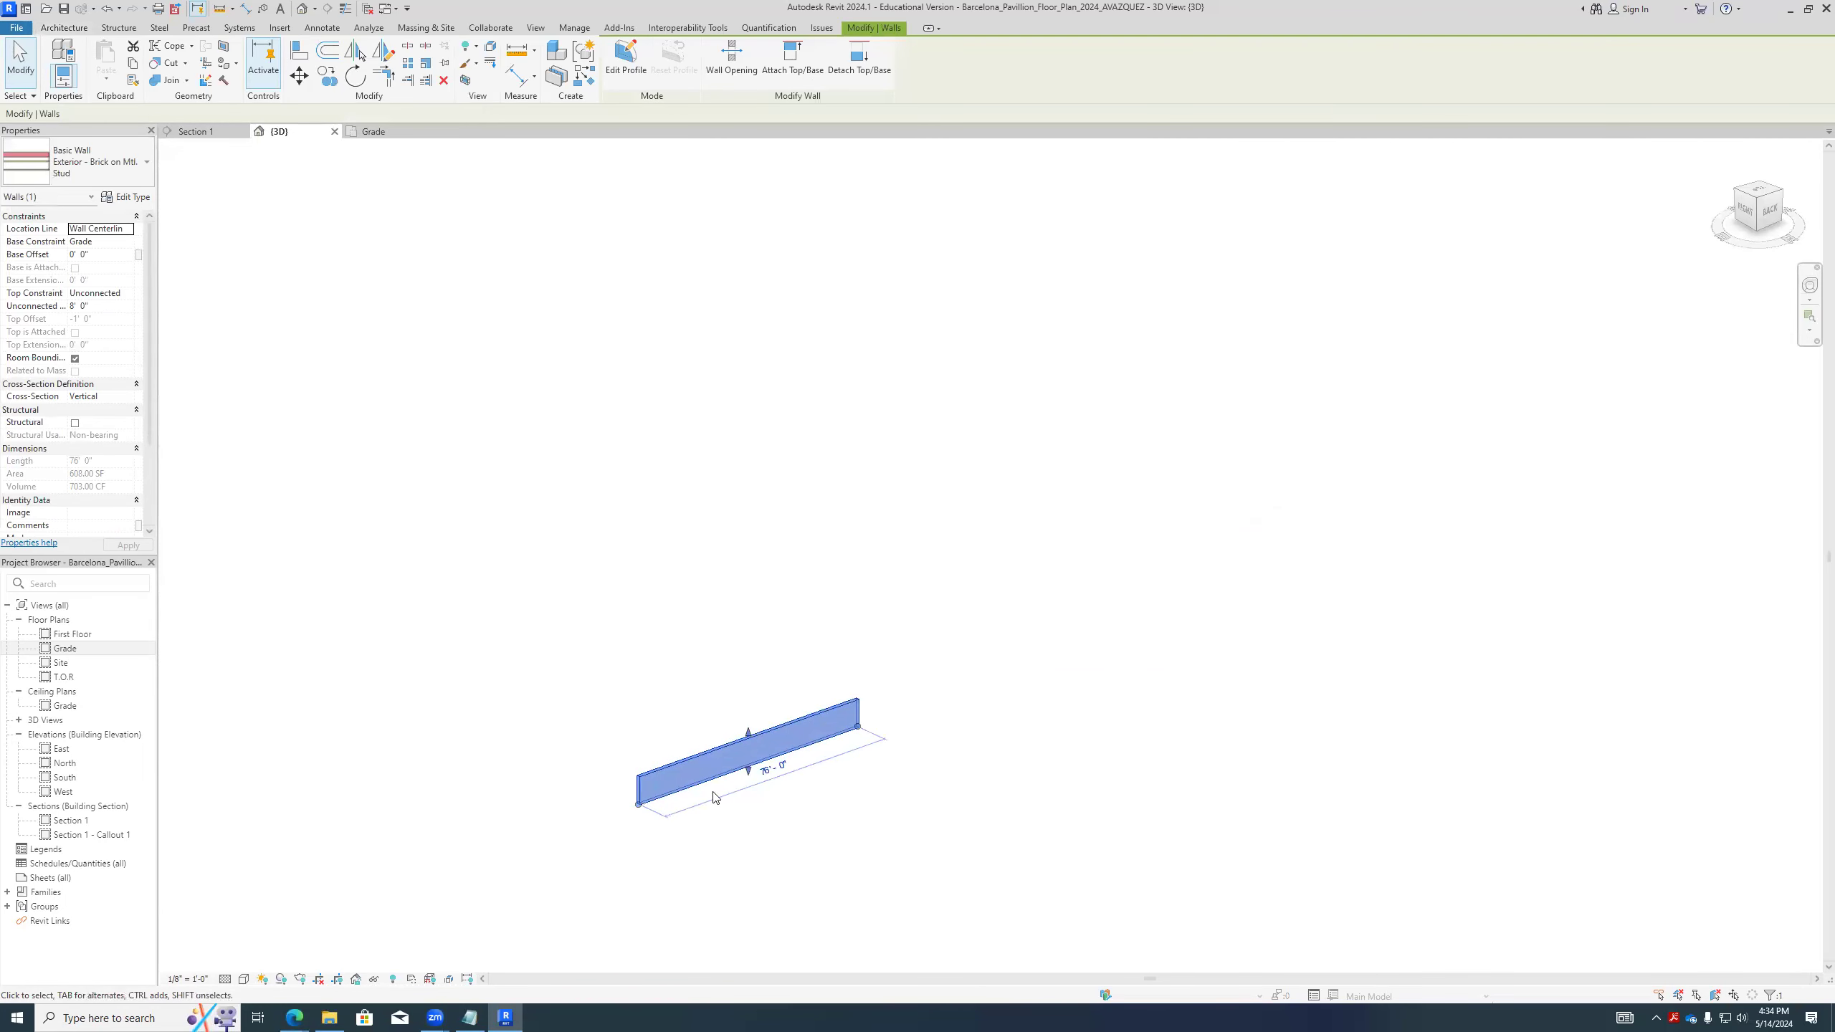
click(98, 307)
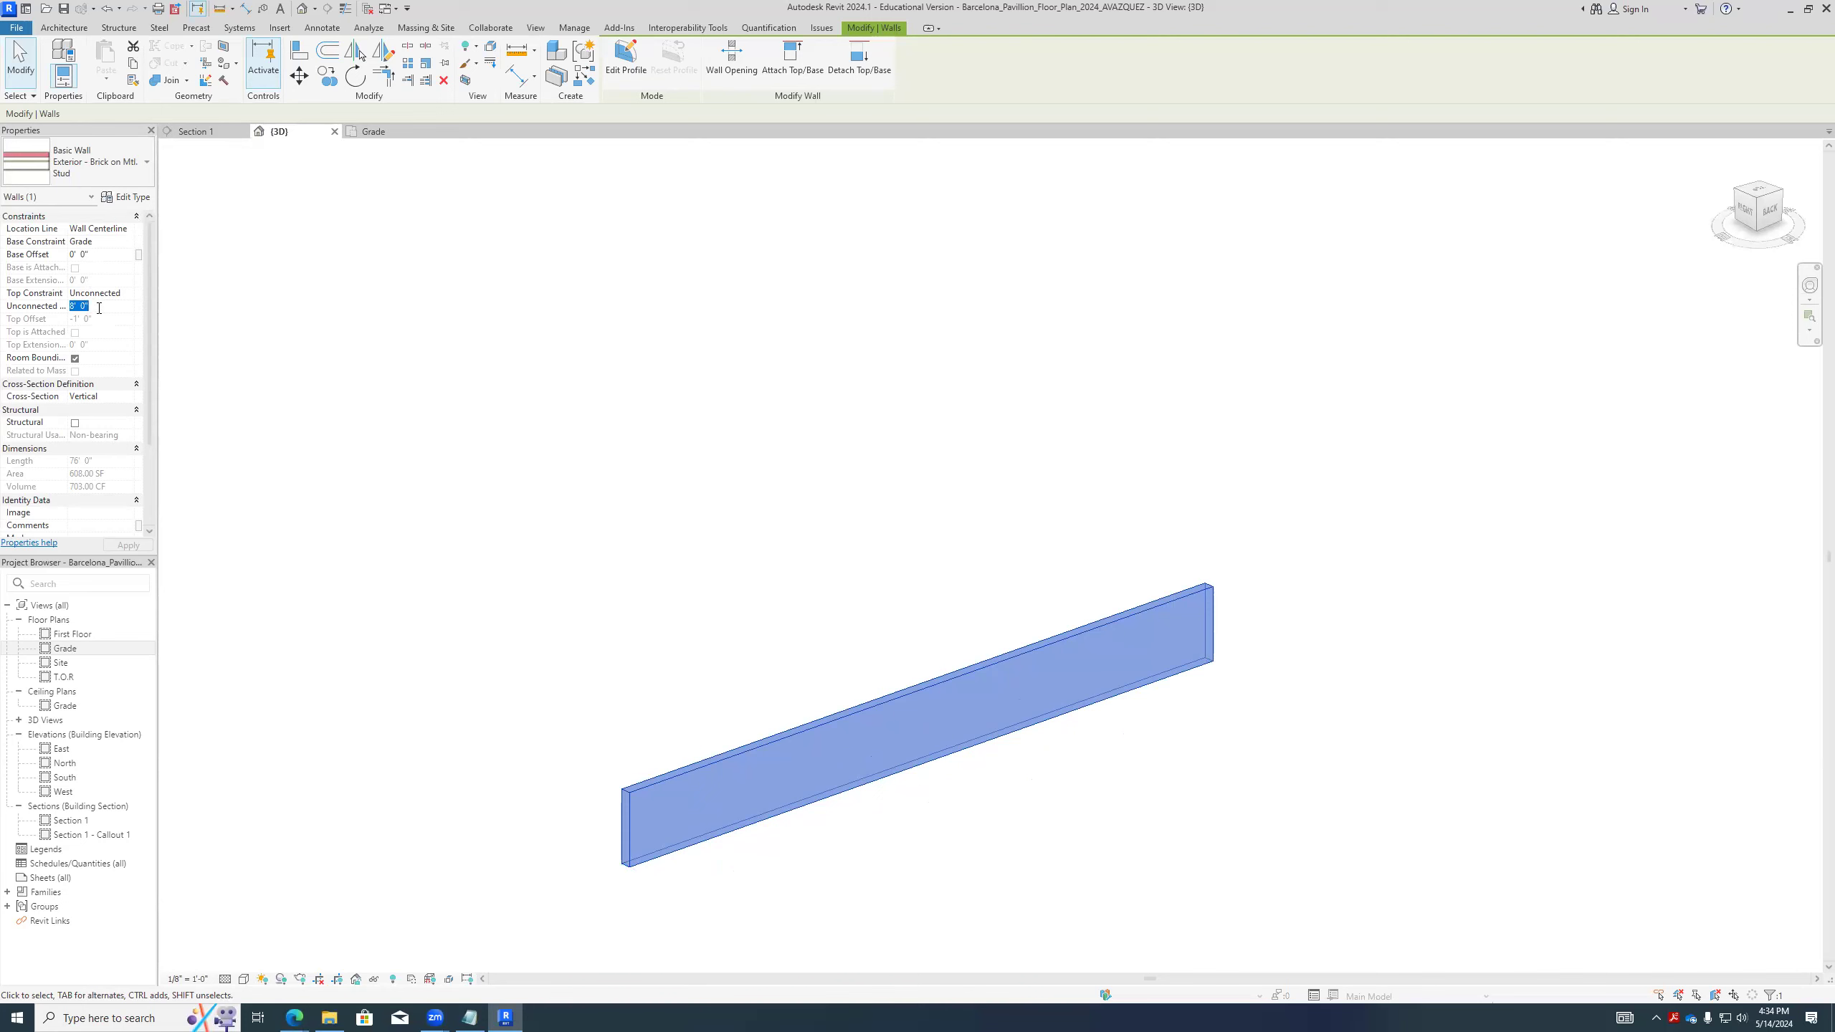
text(20)
click(382, 411)
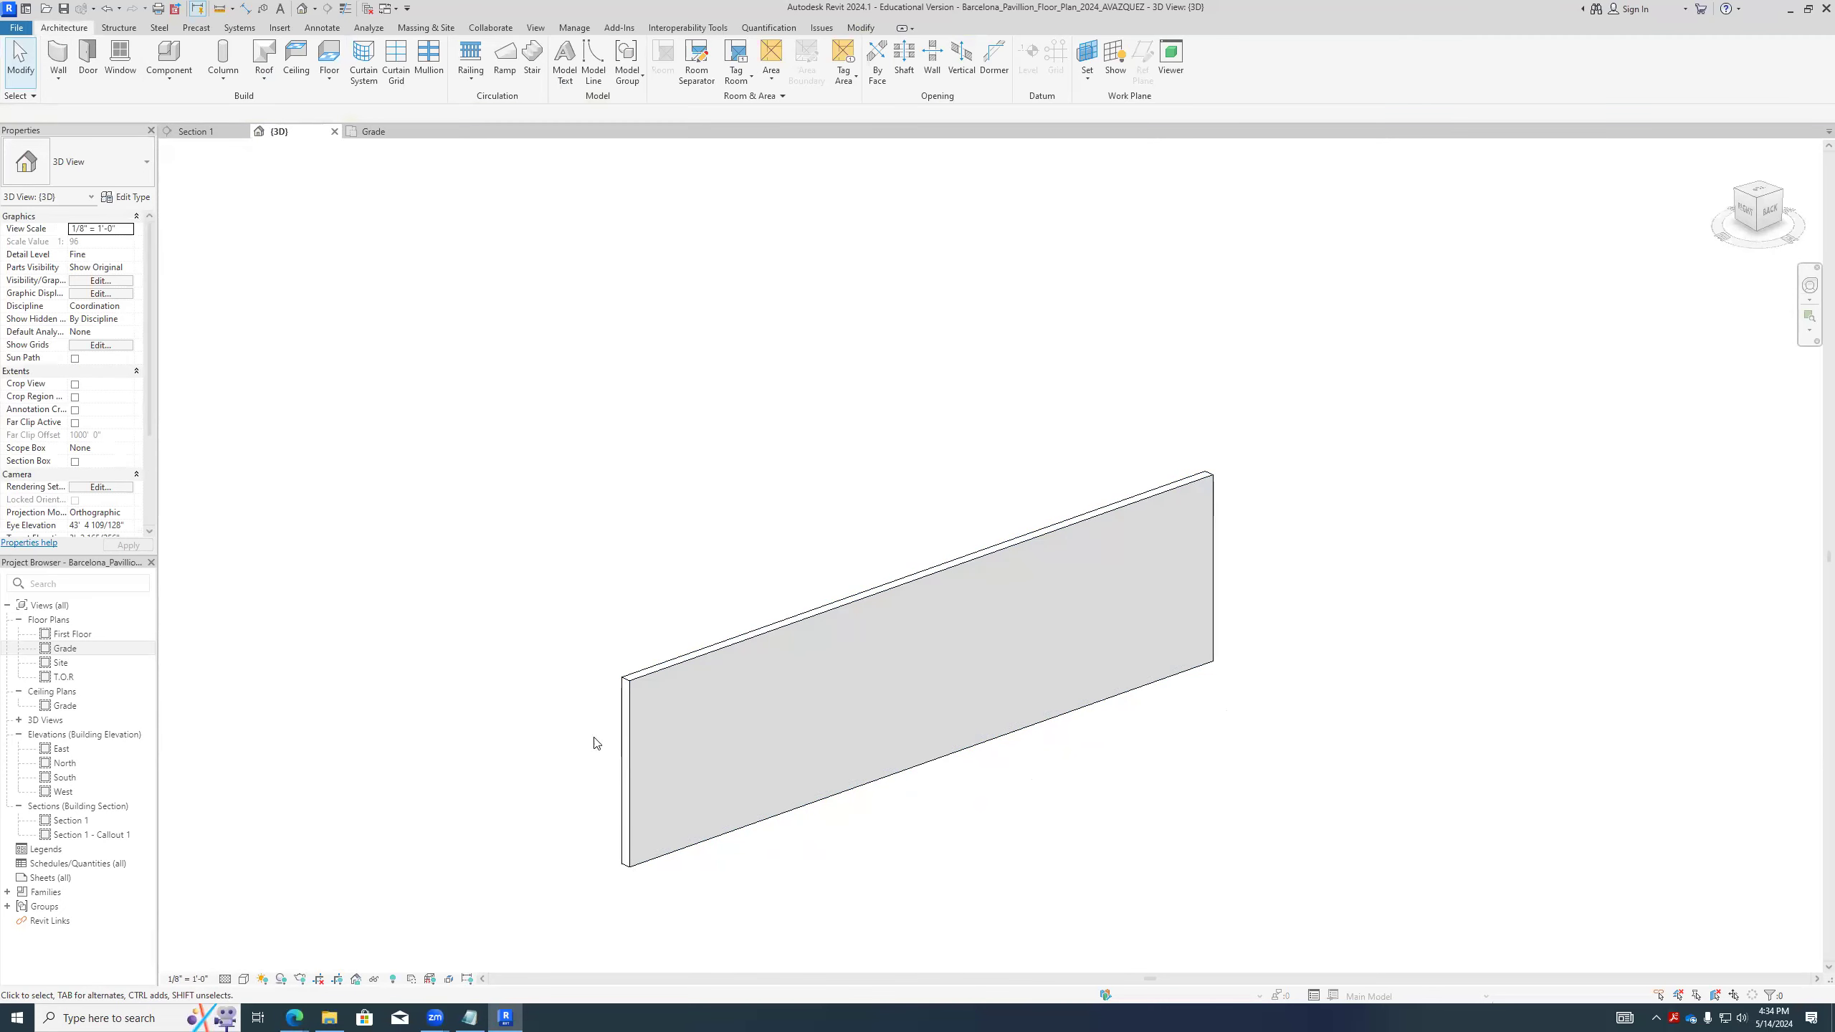
- Set the wall's length to 80' through its temporary dimension
click(631, 824)
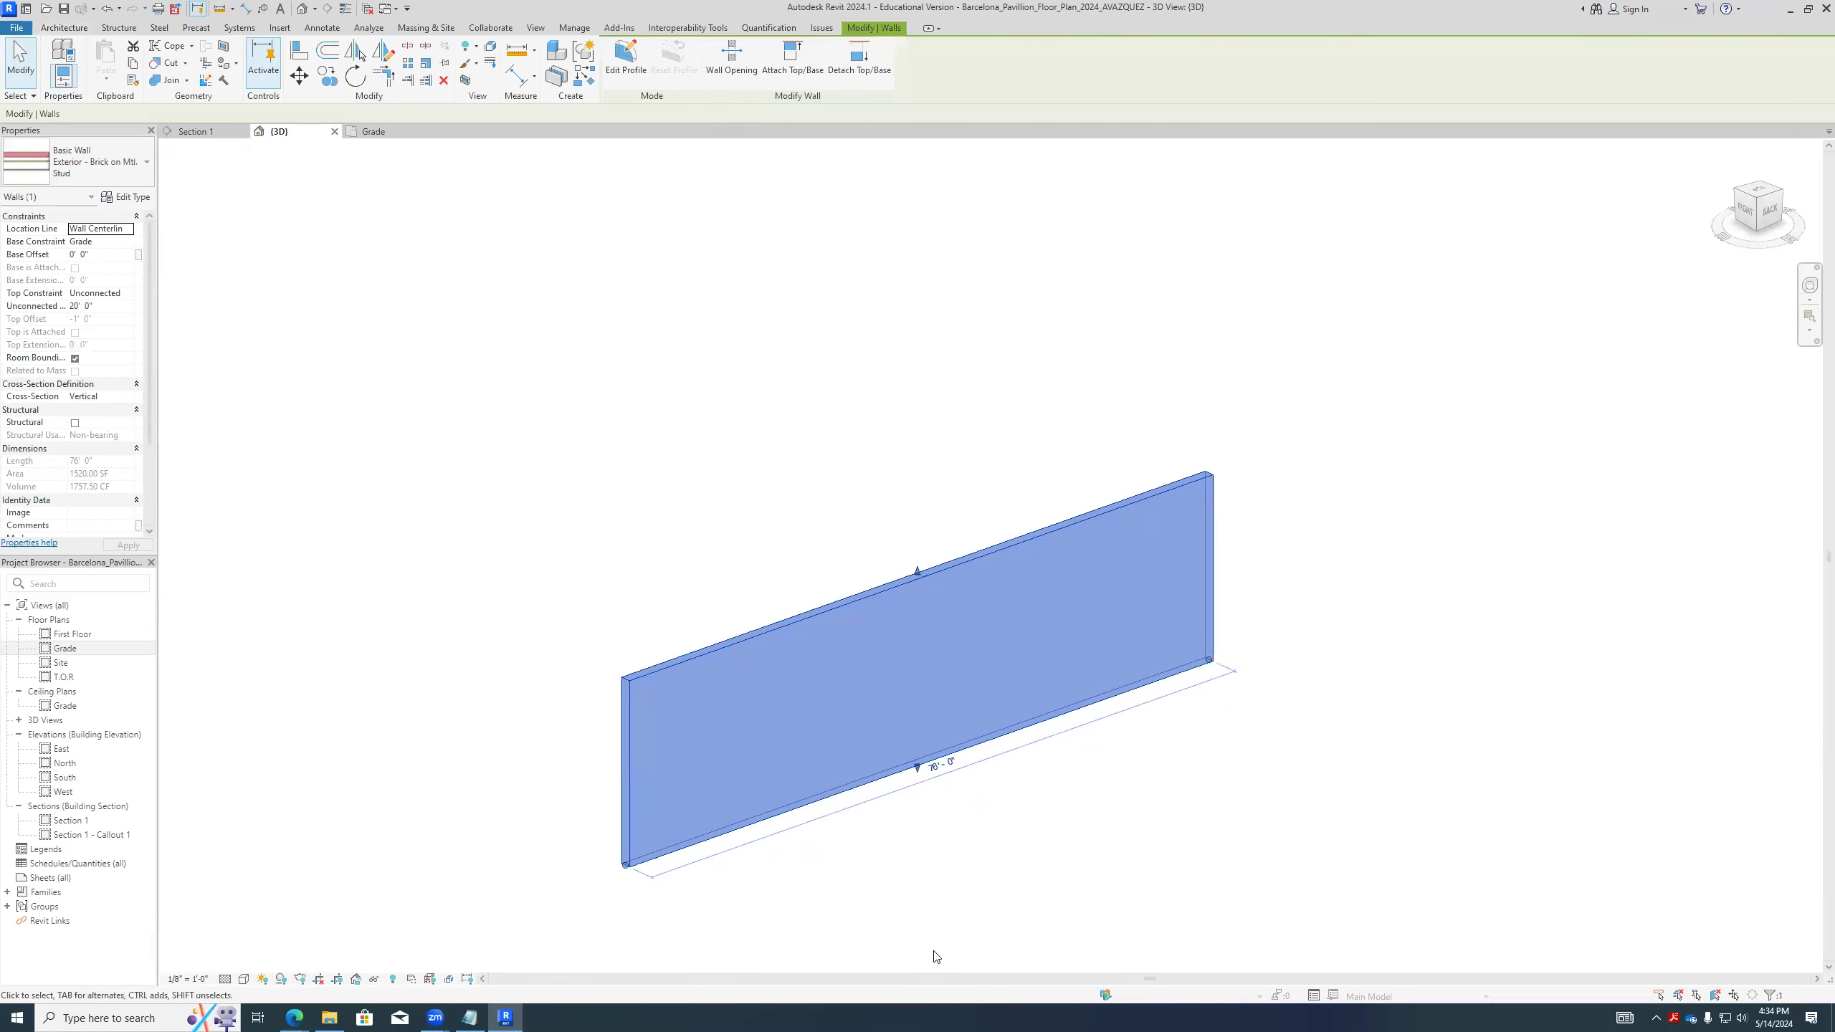
click(945, 766)
text(80')
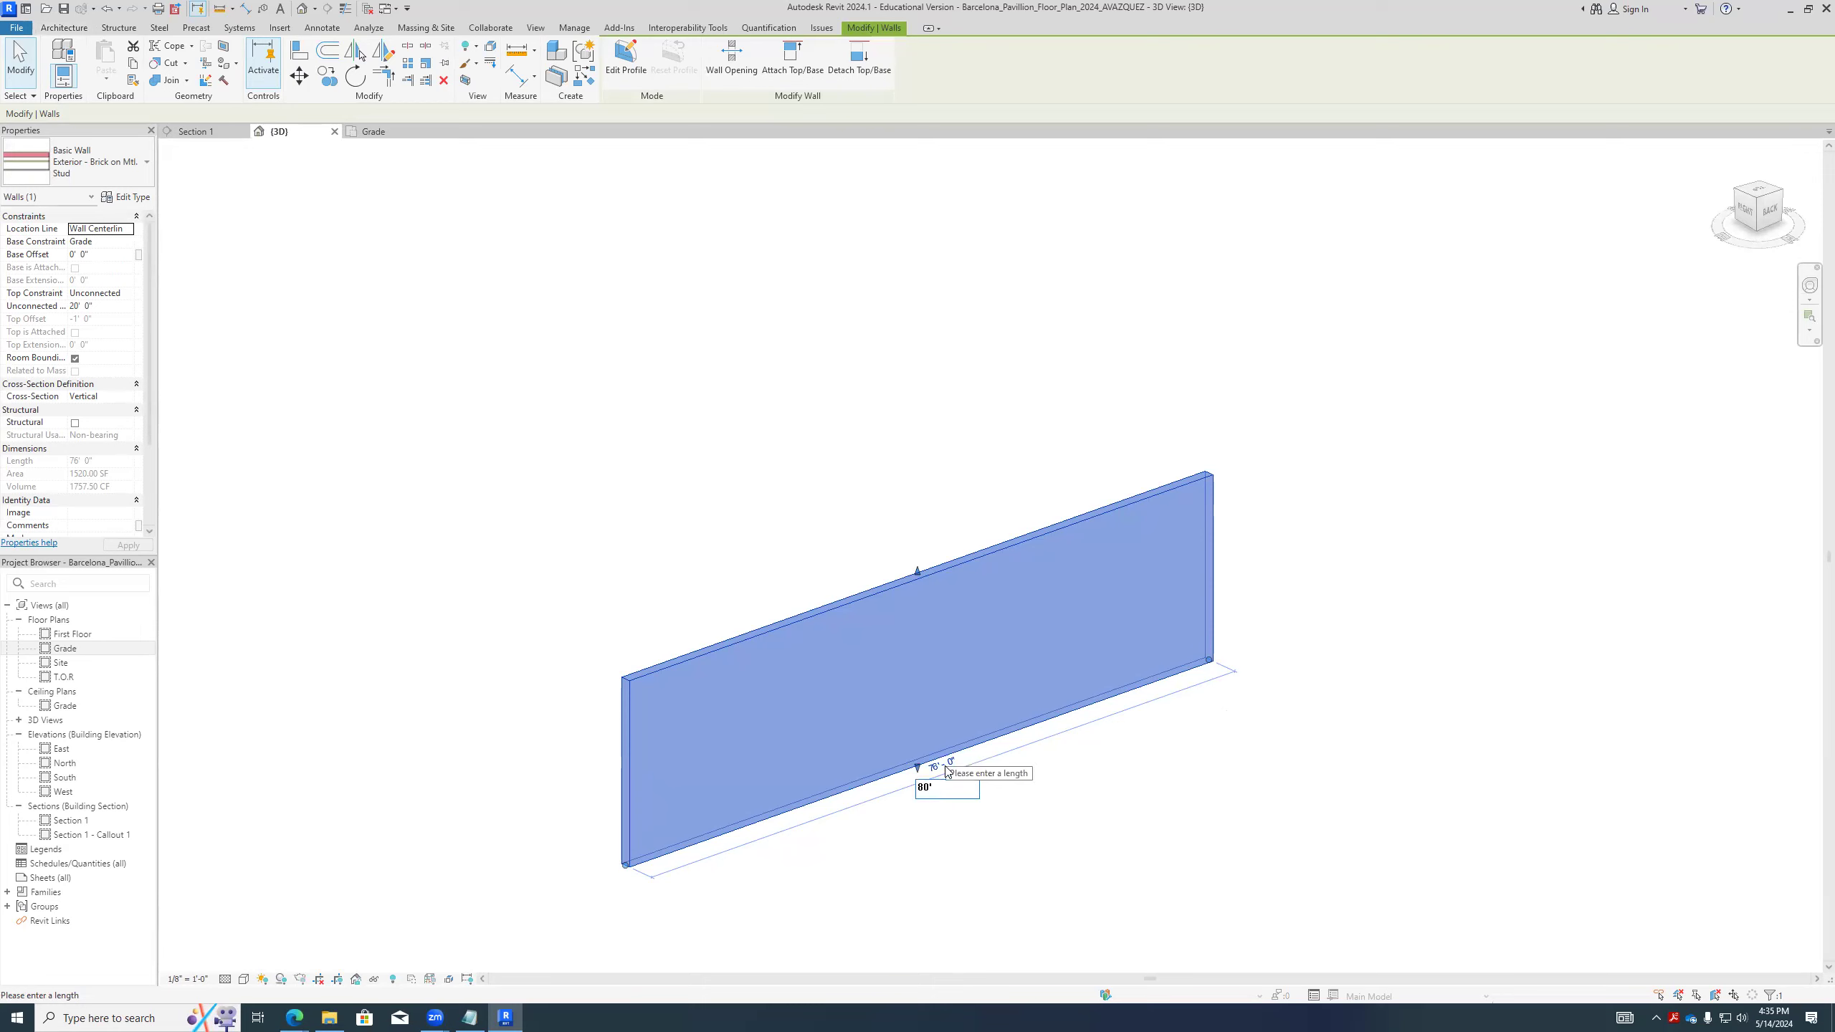
key(Return)
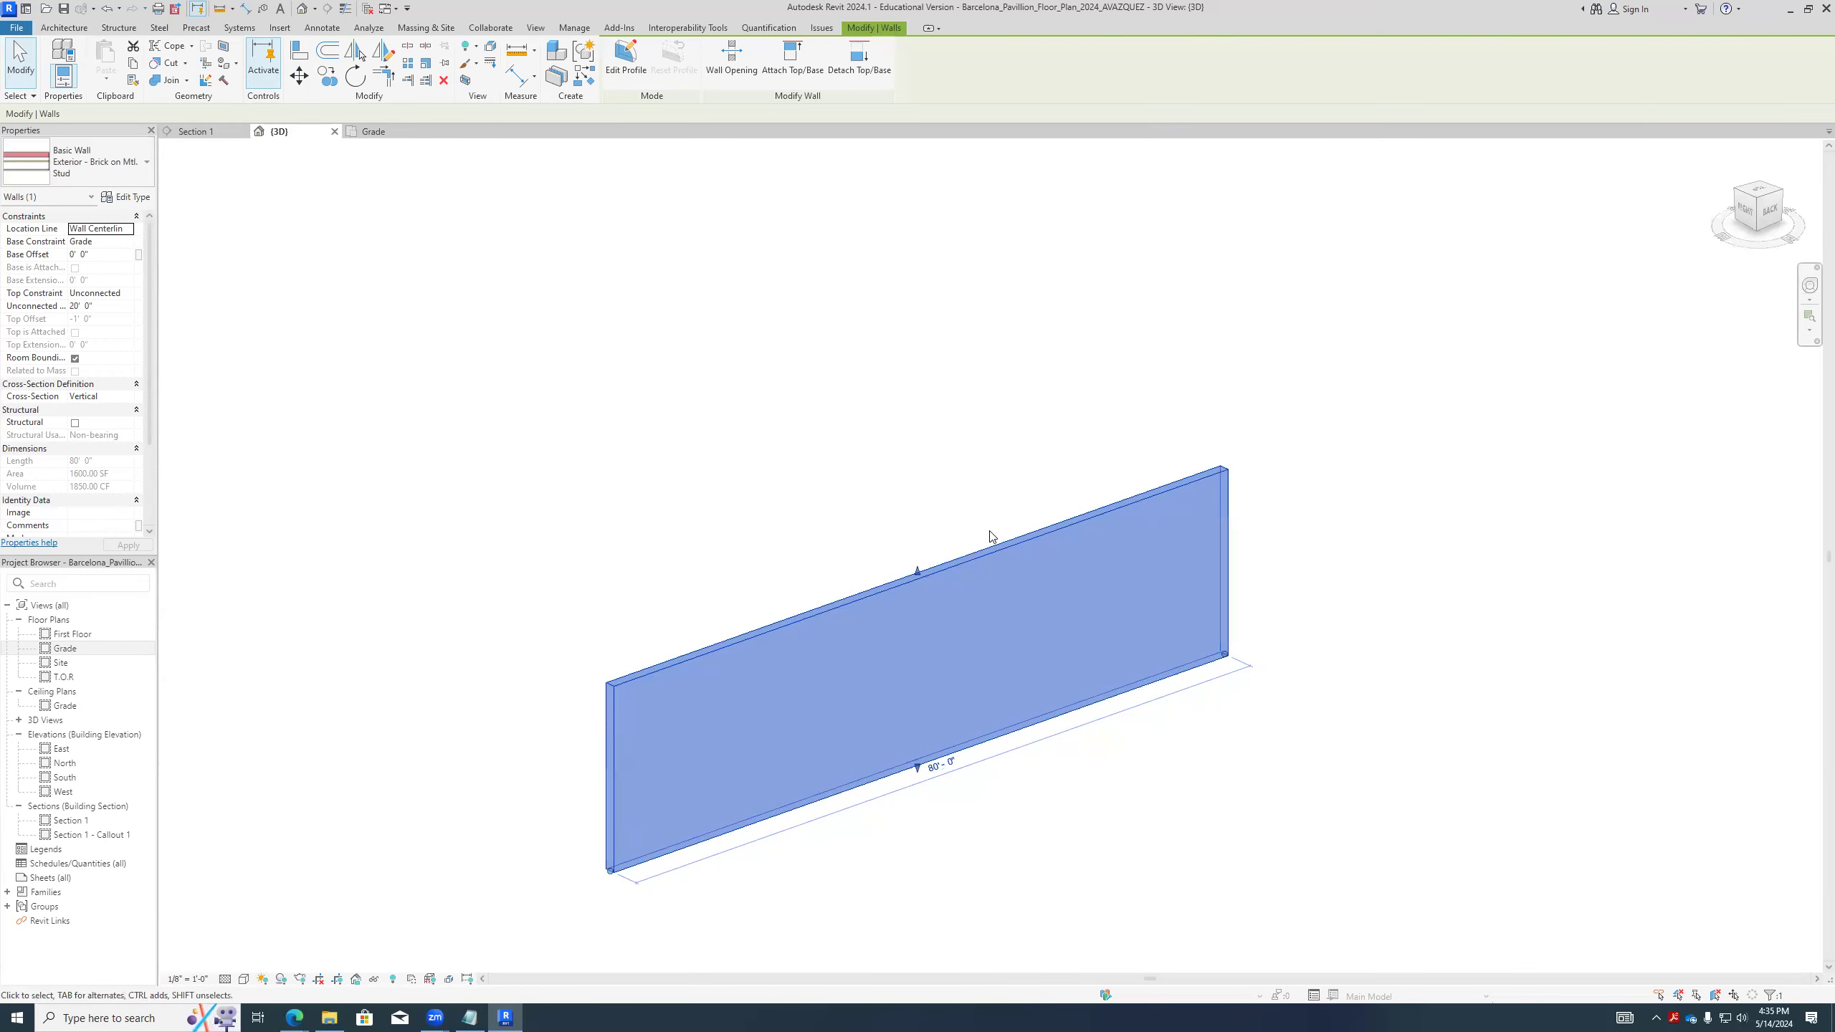
- Set the wall's length to 200' and deselect the wall
click(962, 770)
text(200')
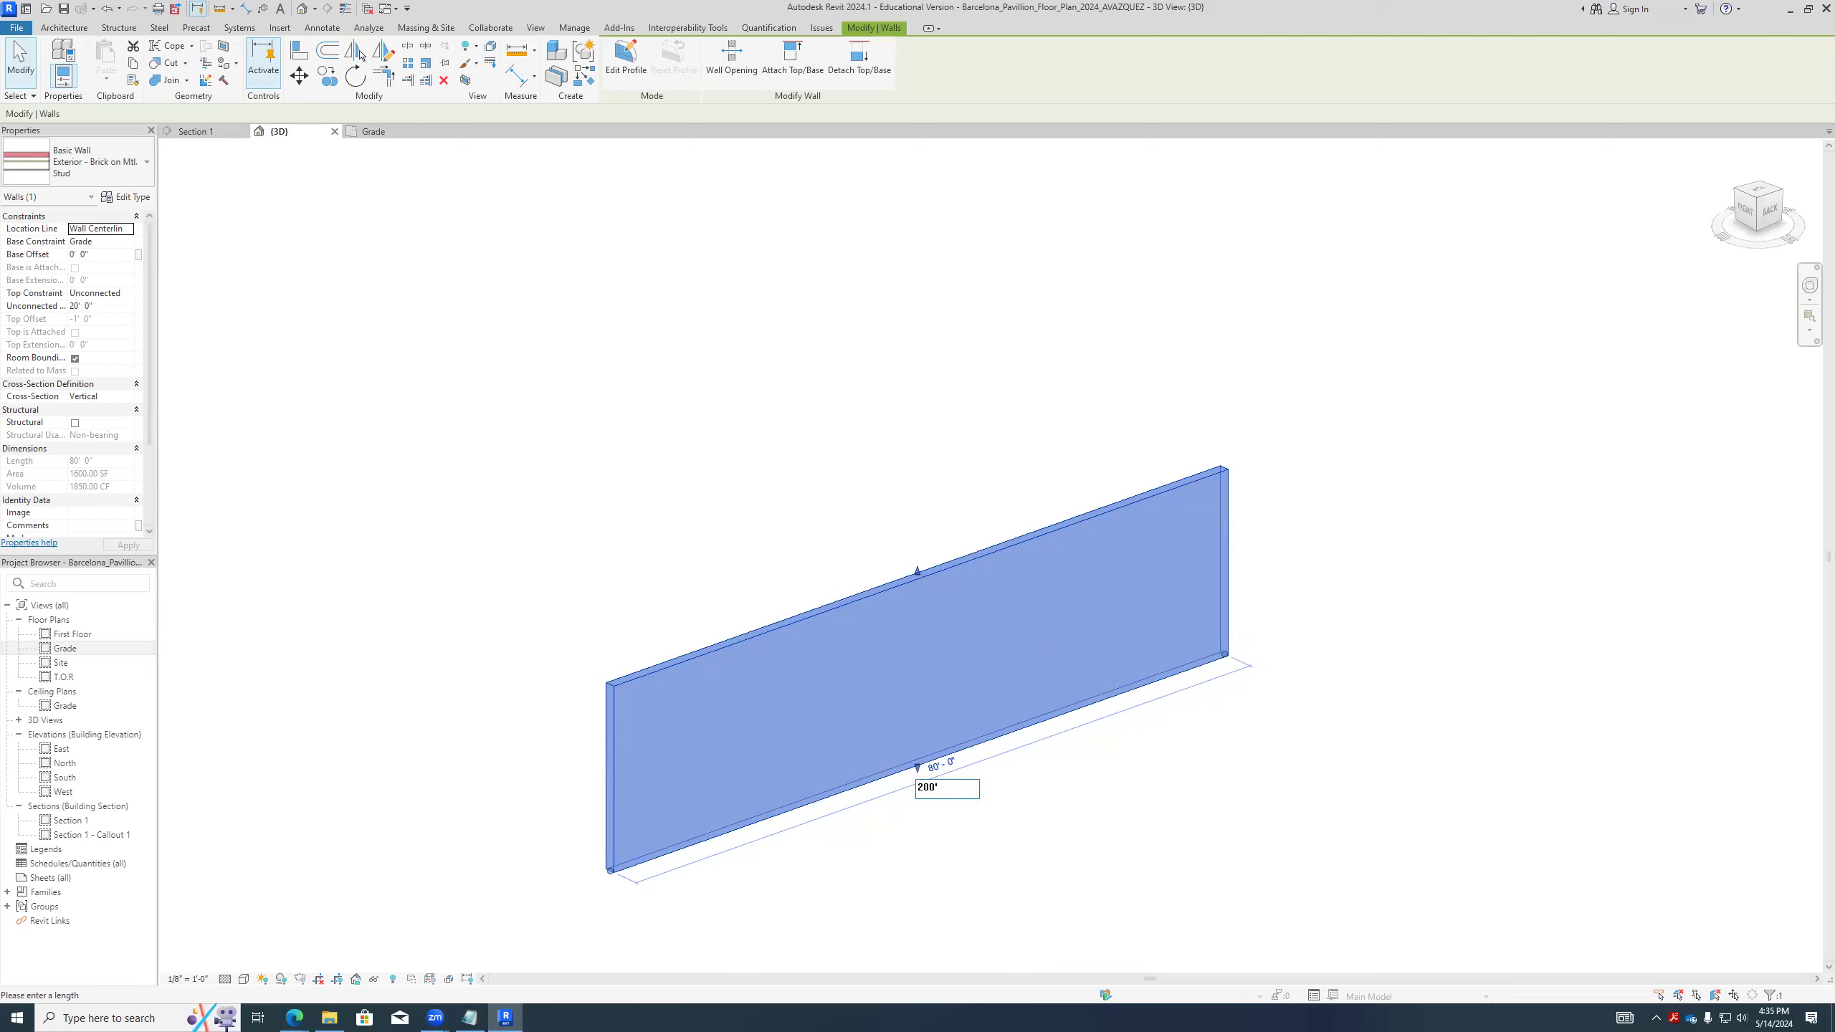
key(Return)
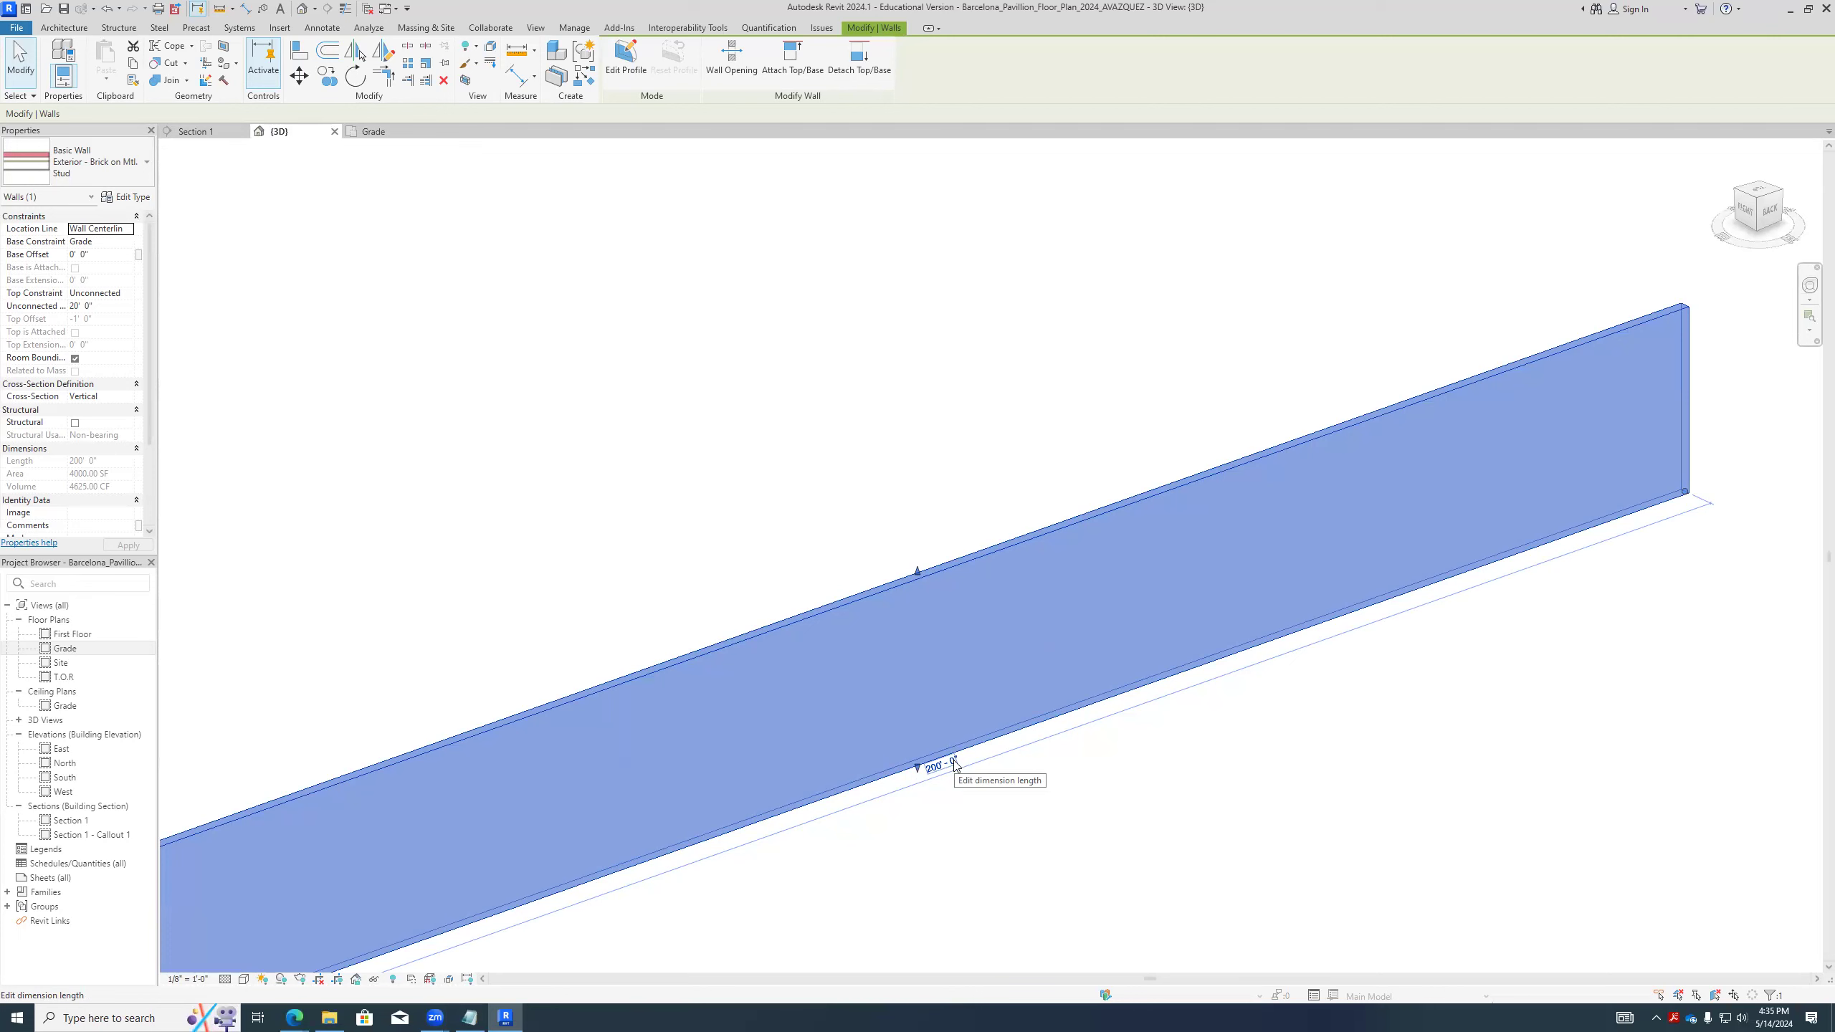
click(1354, 639)
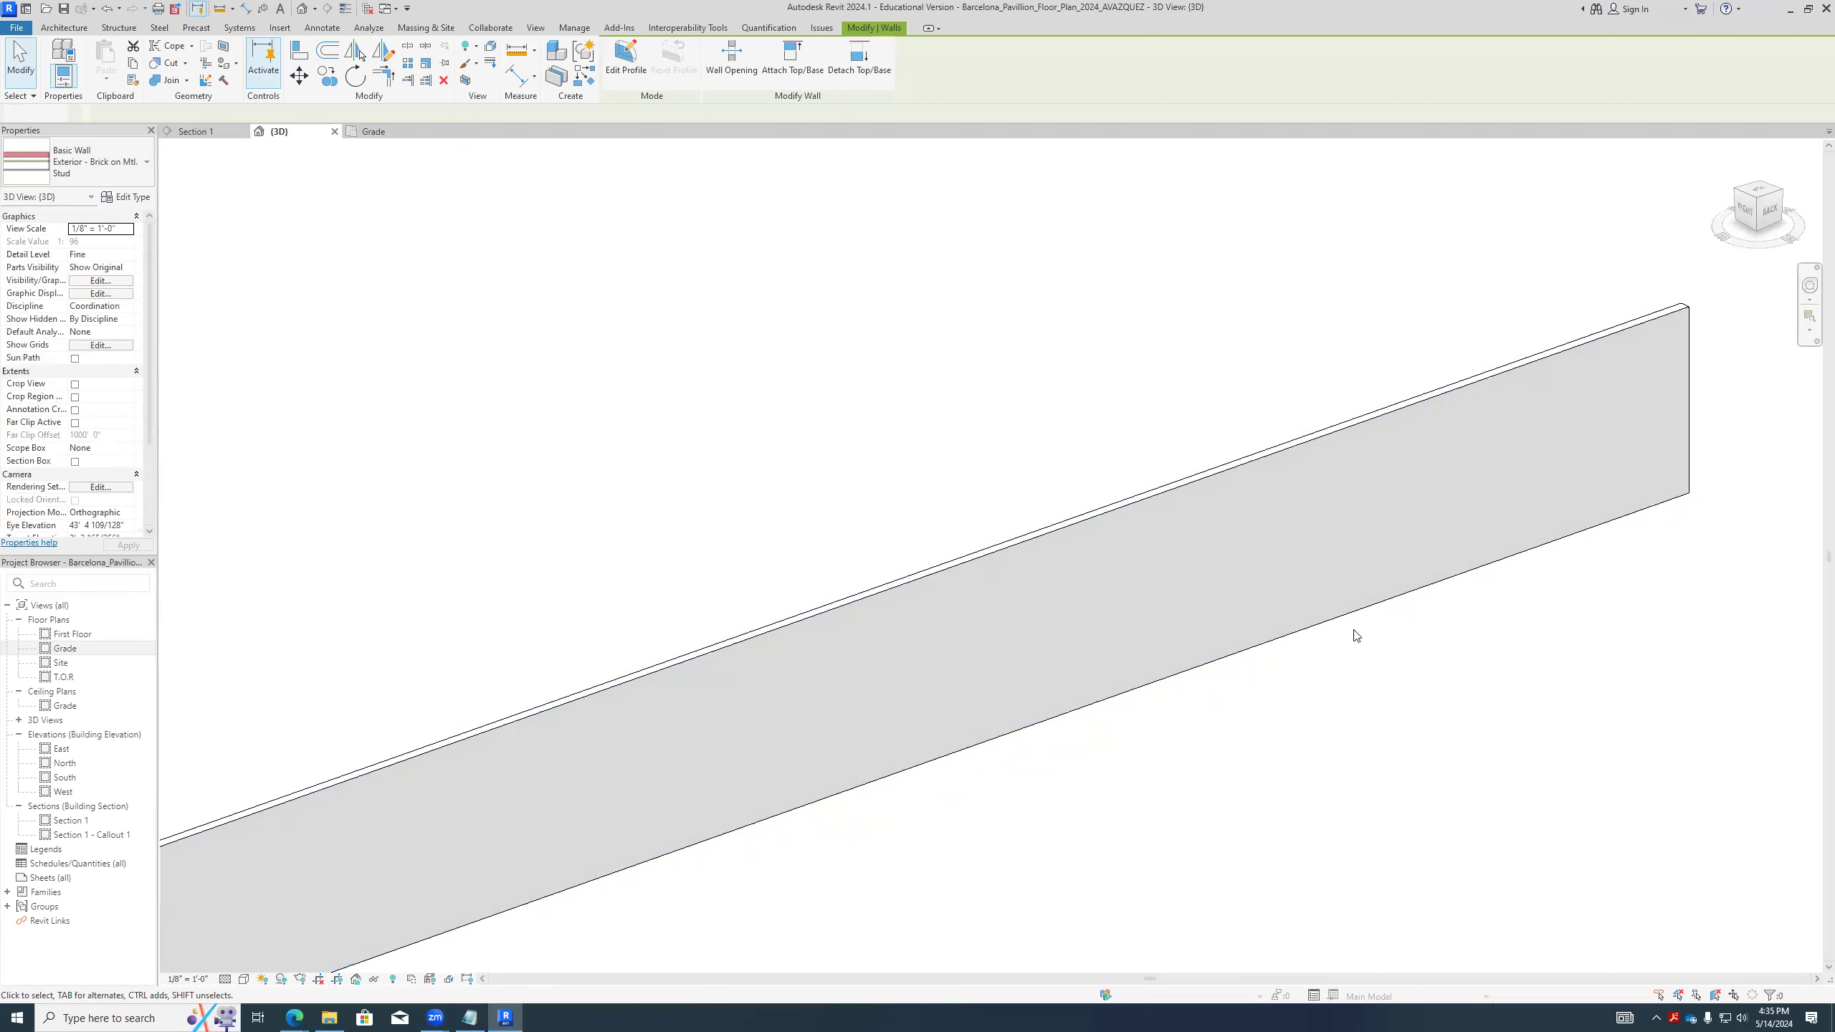
scroll(1104, 669, down, 2)
scroll(1104, 669, down, 2)
click(1052, 703)
click(1040, 717)
click(1432, 689)
click(1443, 603)
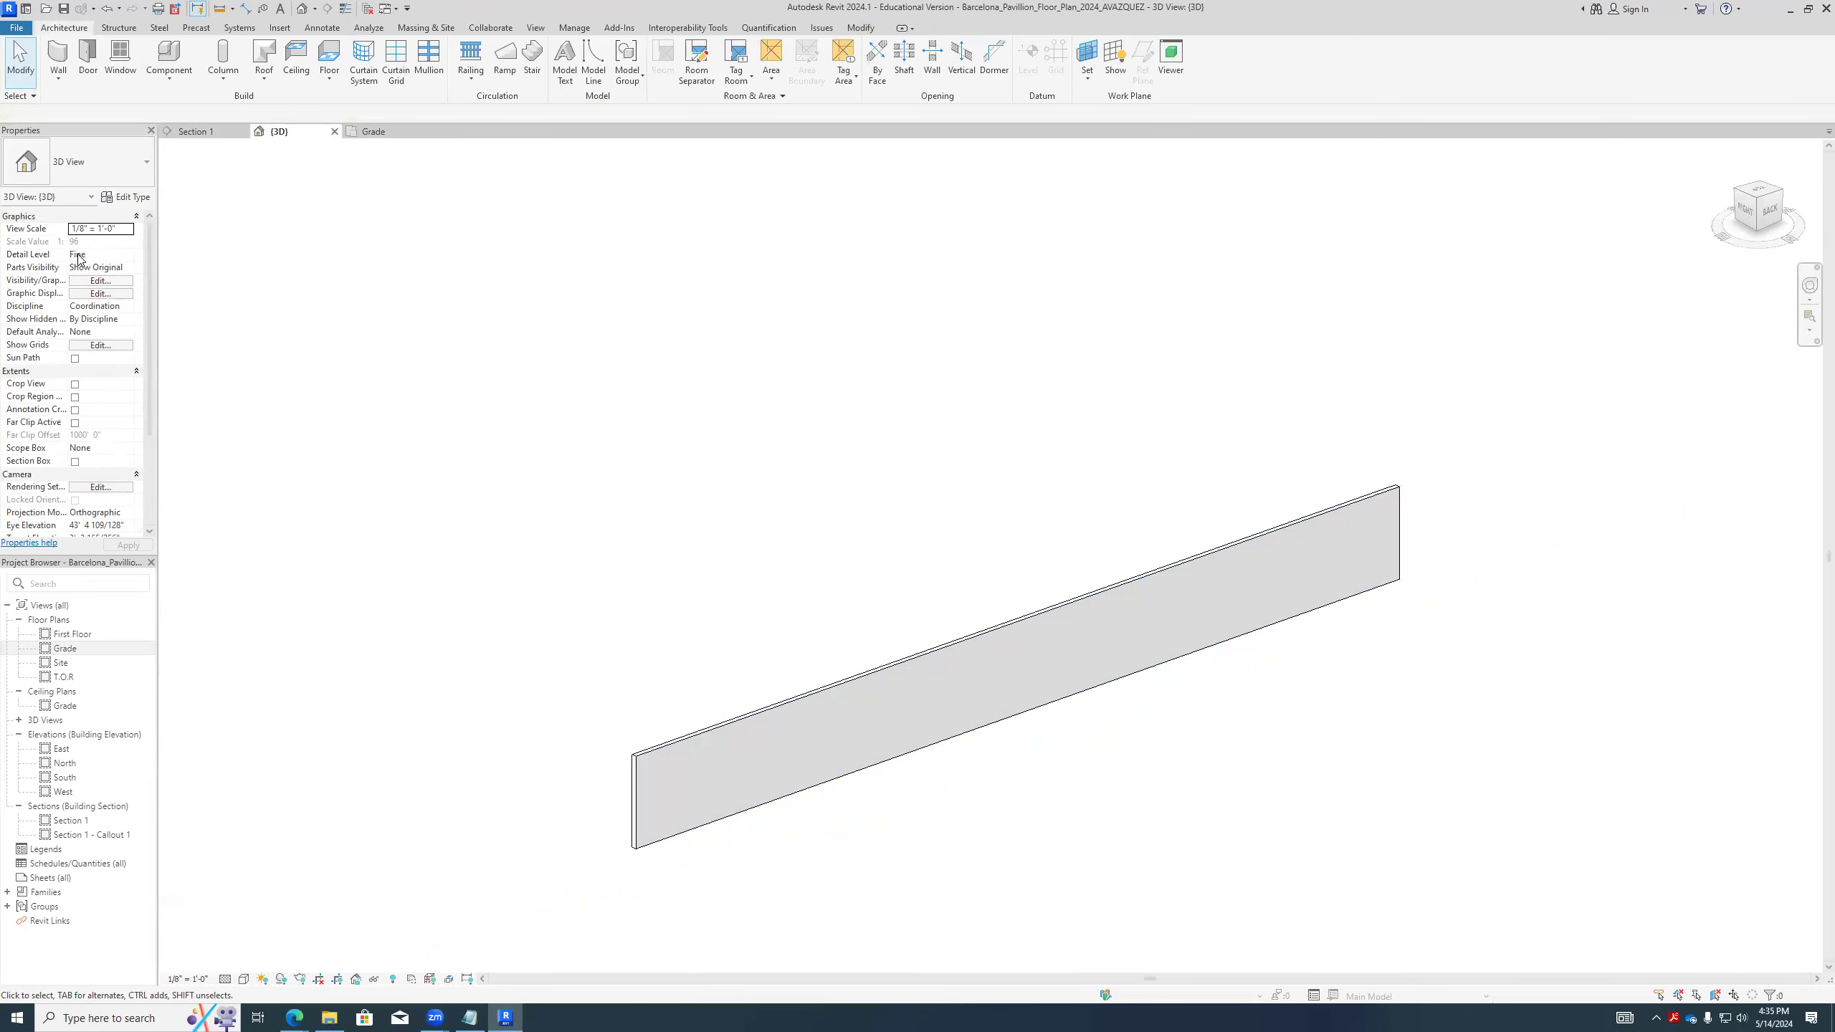
- Open the Grade floor plan and make the wall's temporary length dimension permanent
double_click(65, 648)
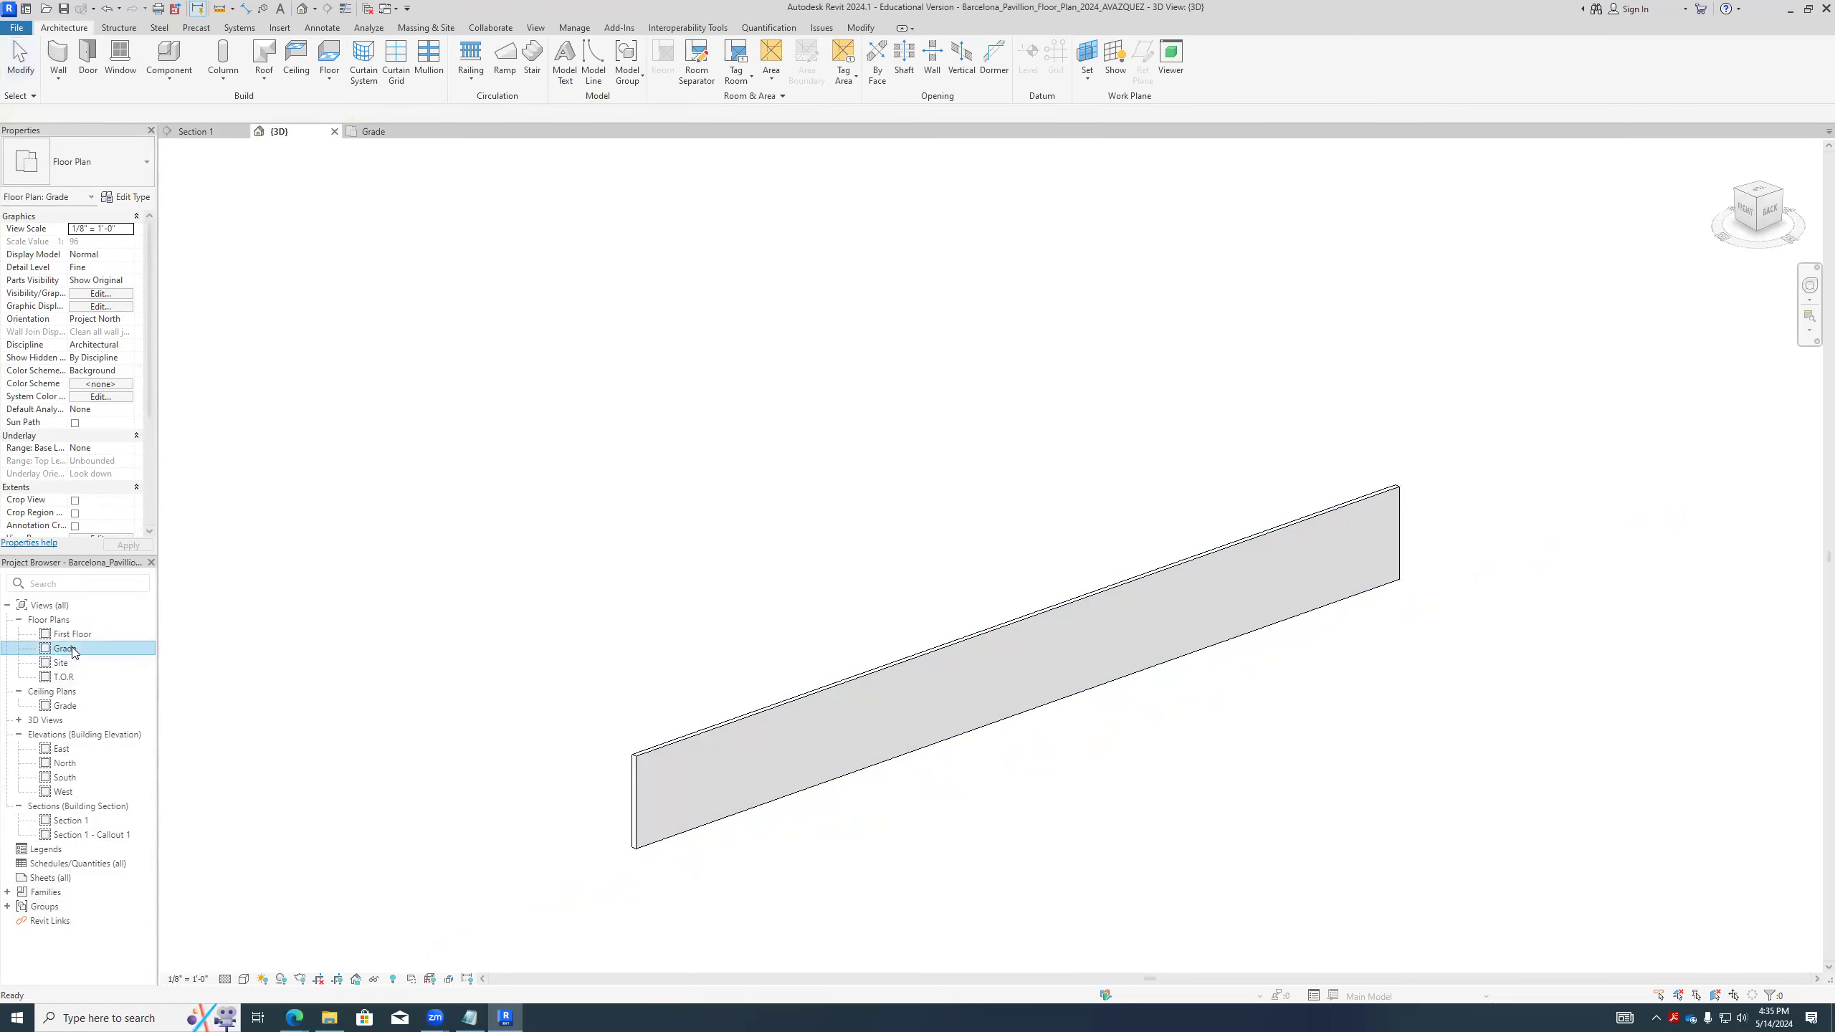
scroll(854, 659, down, 2)
click(876, 627)
scroll(877, 629, down, 1)
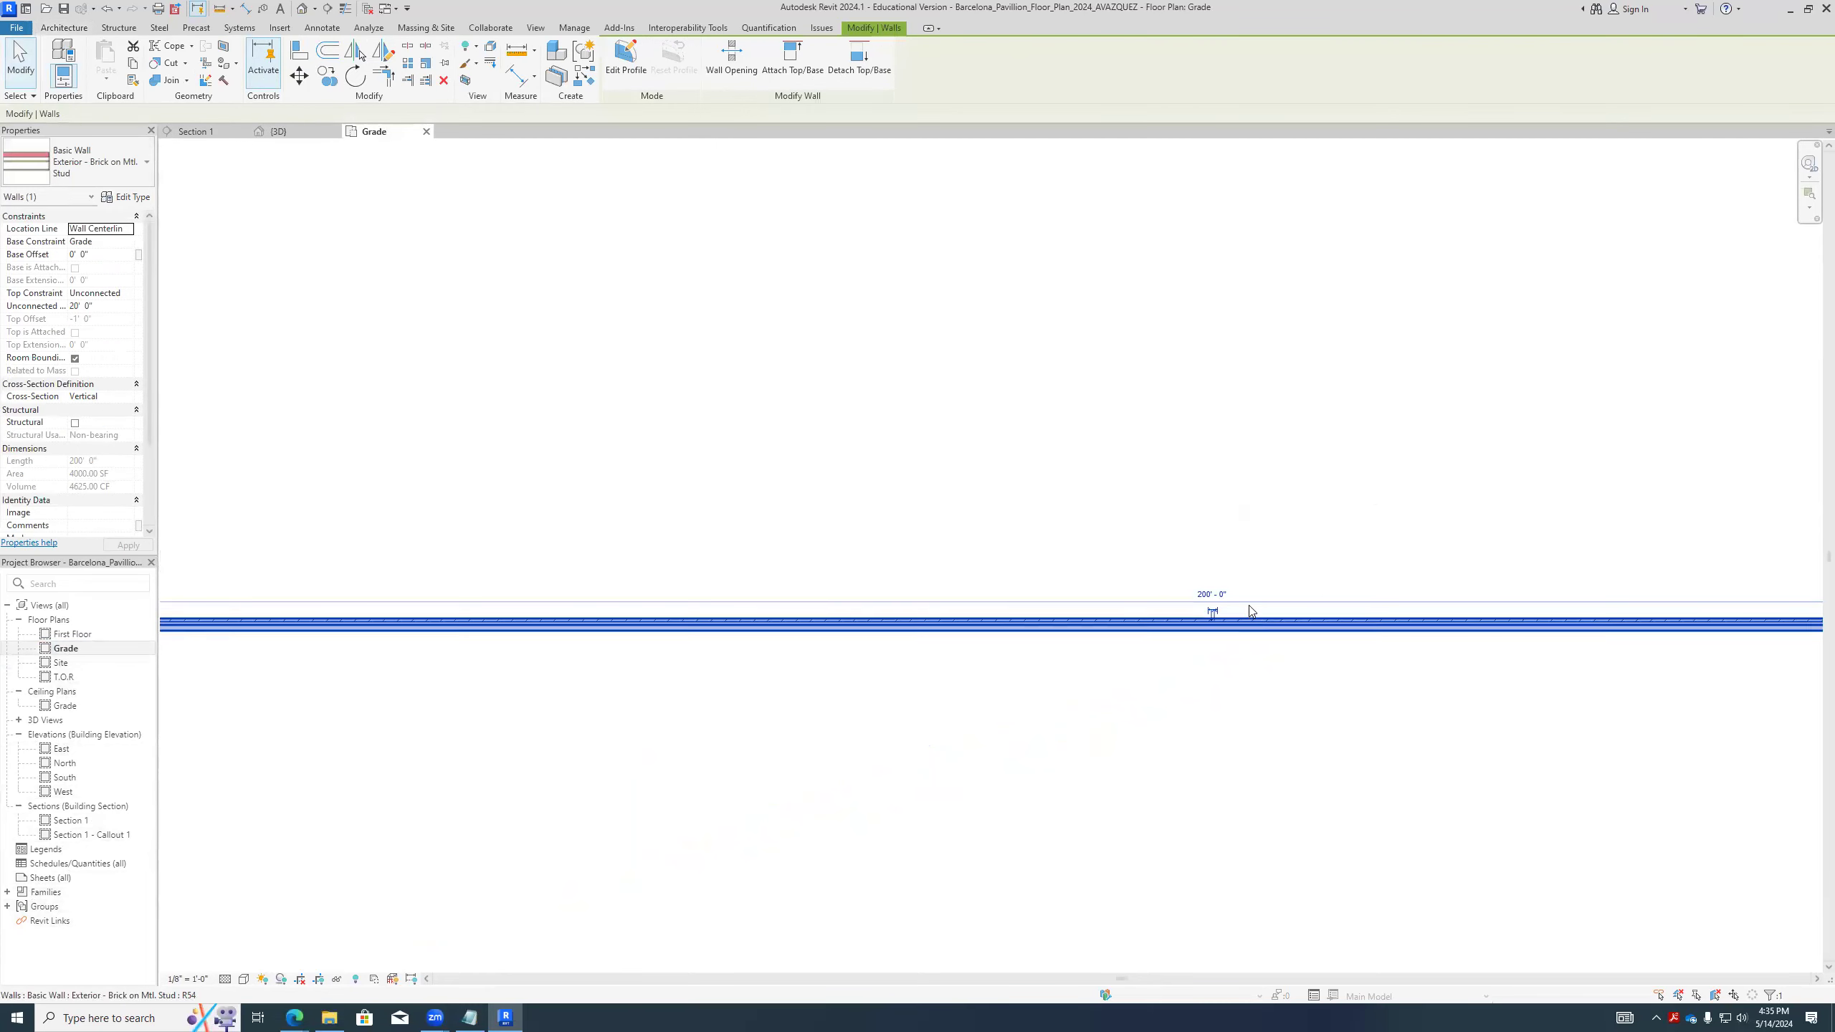
scroll(1210, 609, up, 3)
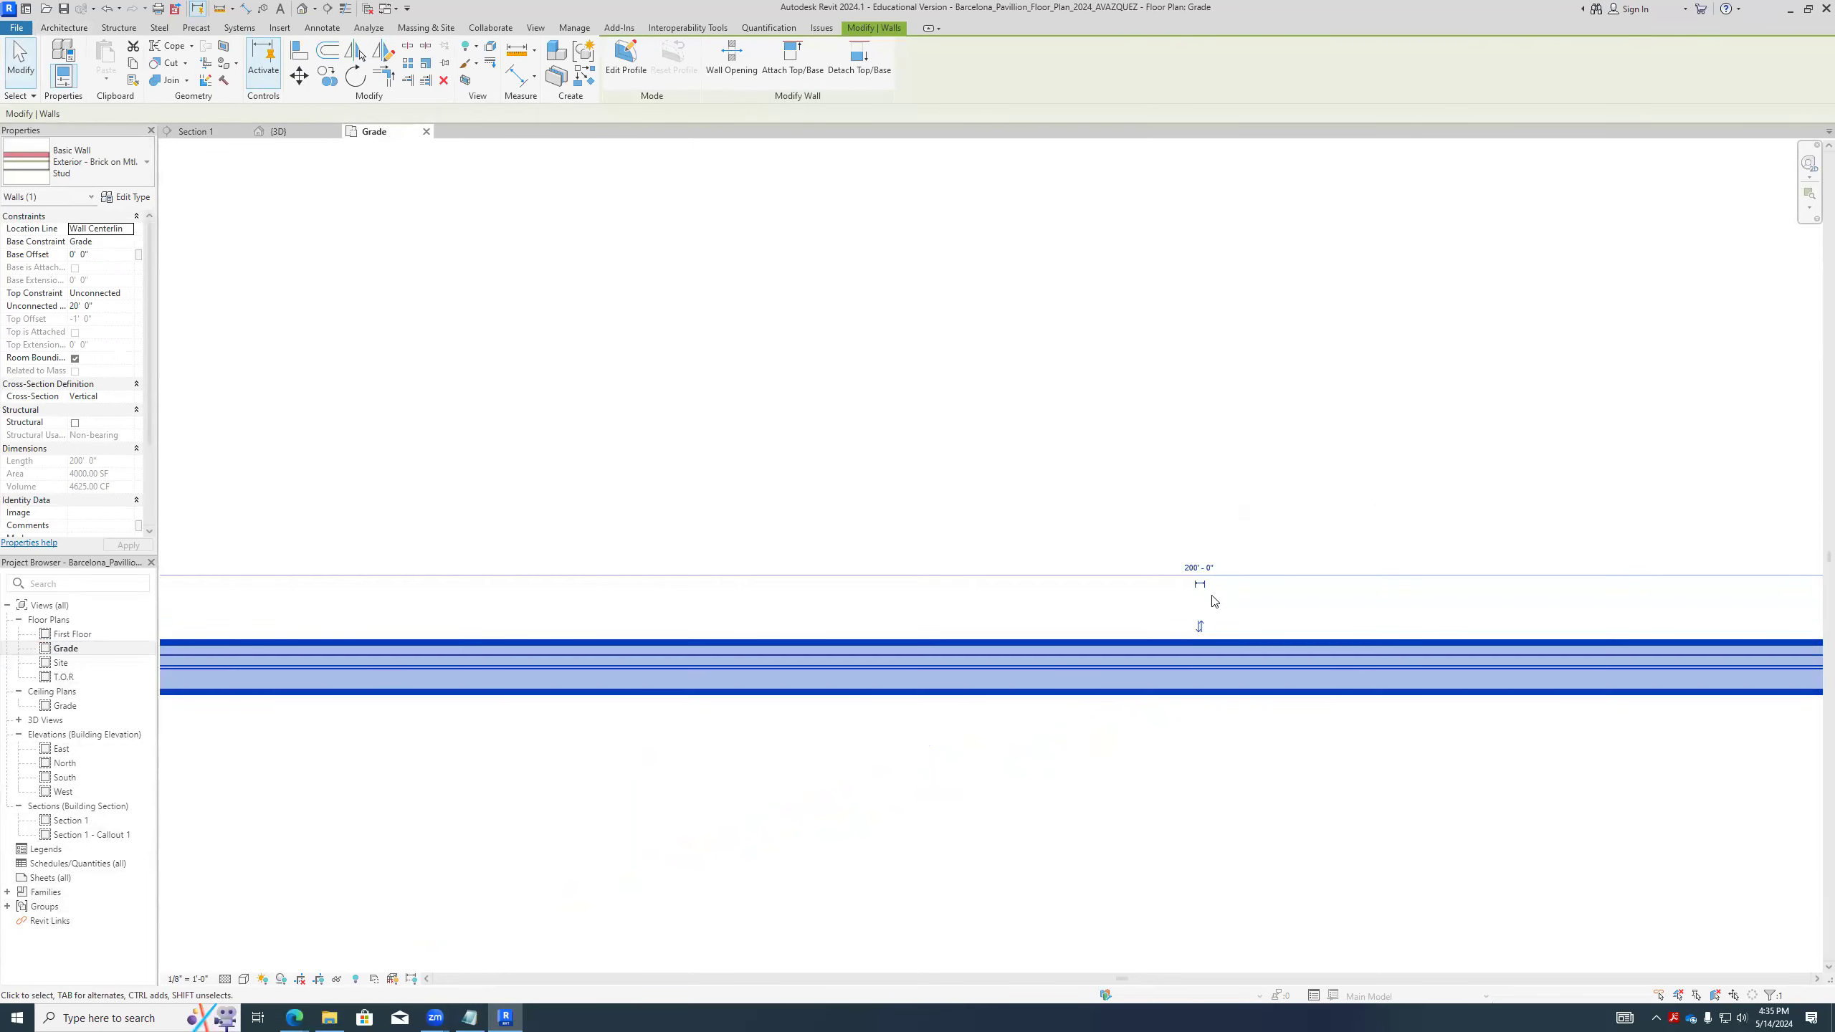
click(1199, 586)
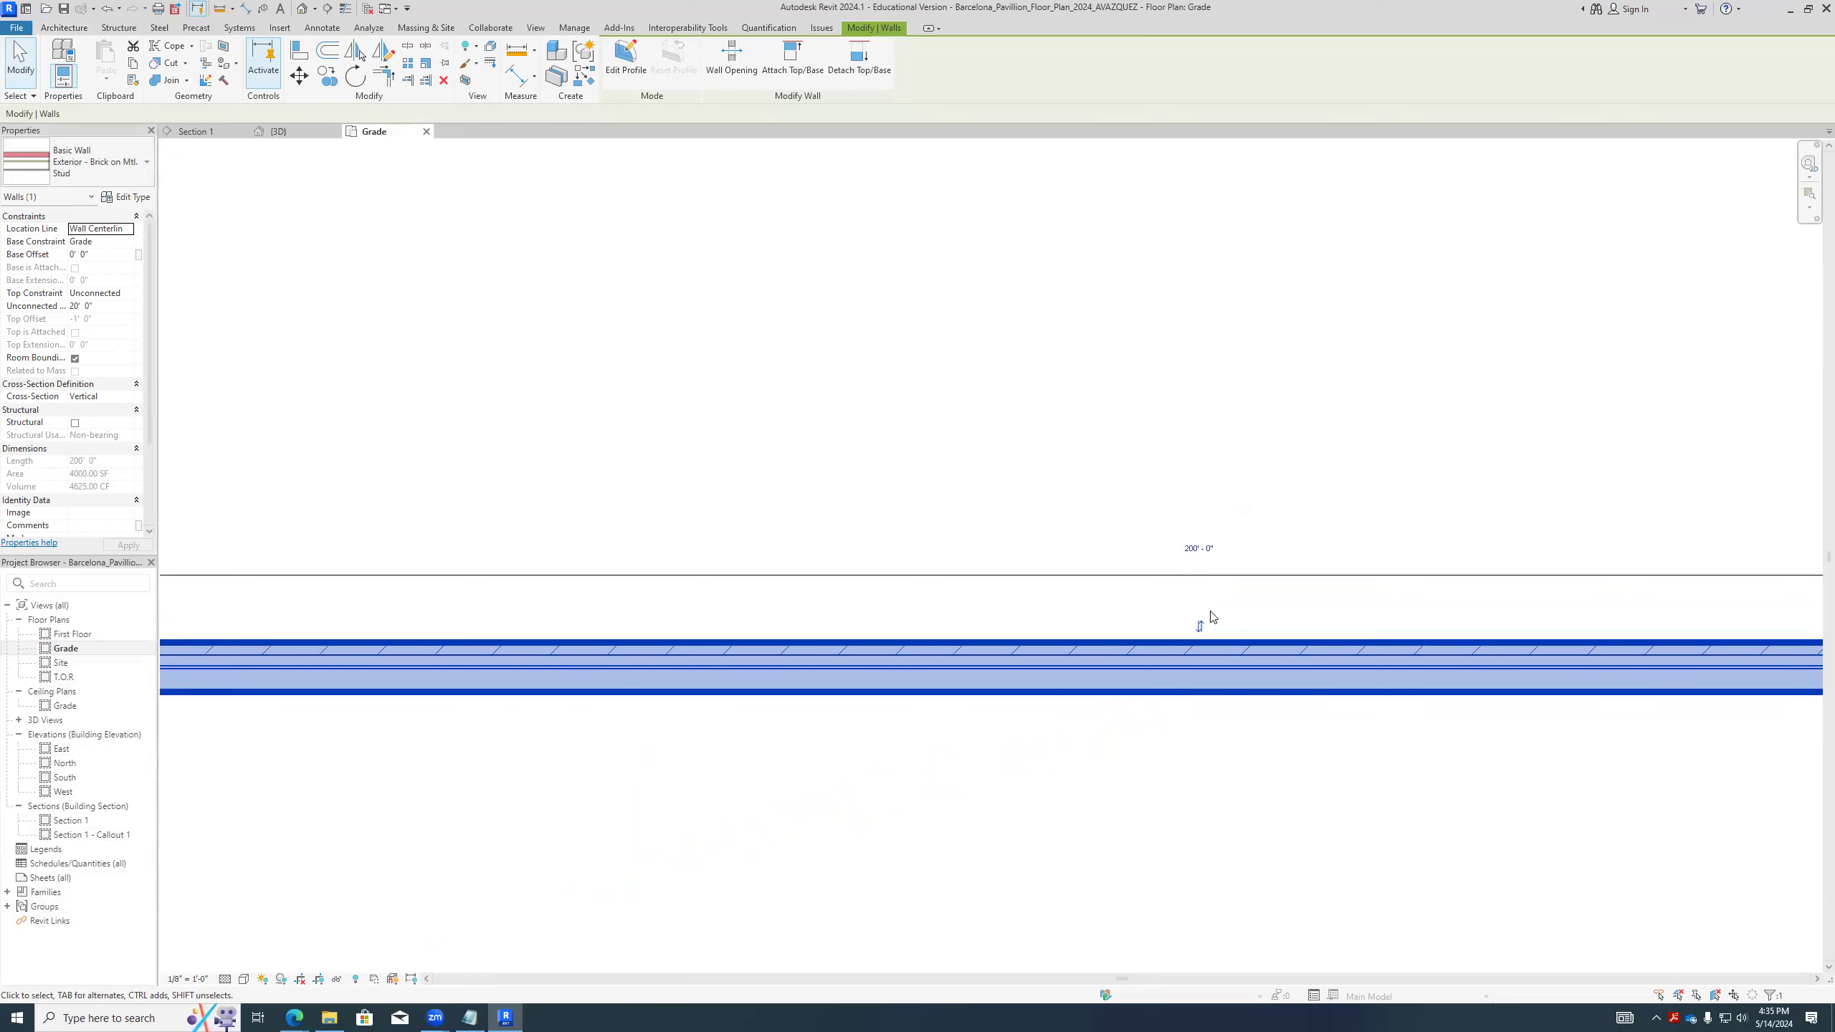
click(1201, 769)
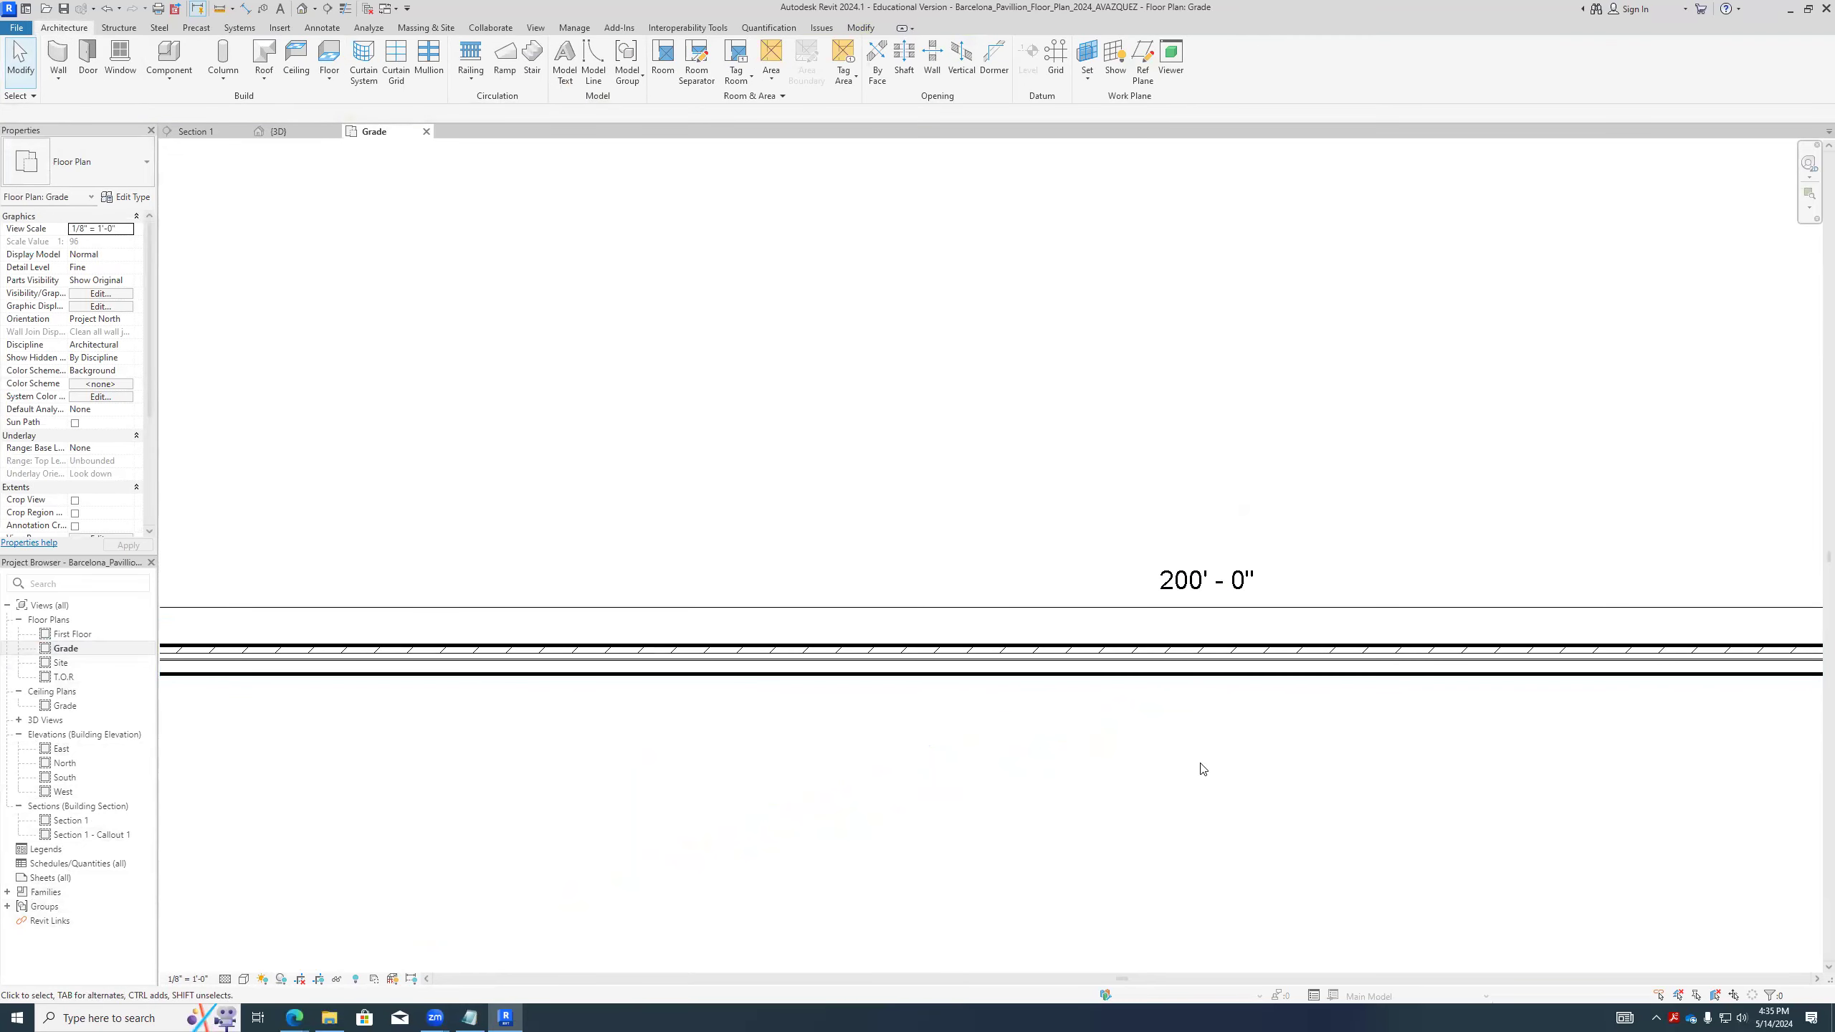
- Select the wall and make its temporary length dimension permanent, close to the wall's face
scroll(1164, 729, down, 3)
scroll(812, 442, down, 2)
scroll(1142, 458, up, 2)
scroll(967, 503, up, 5)
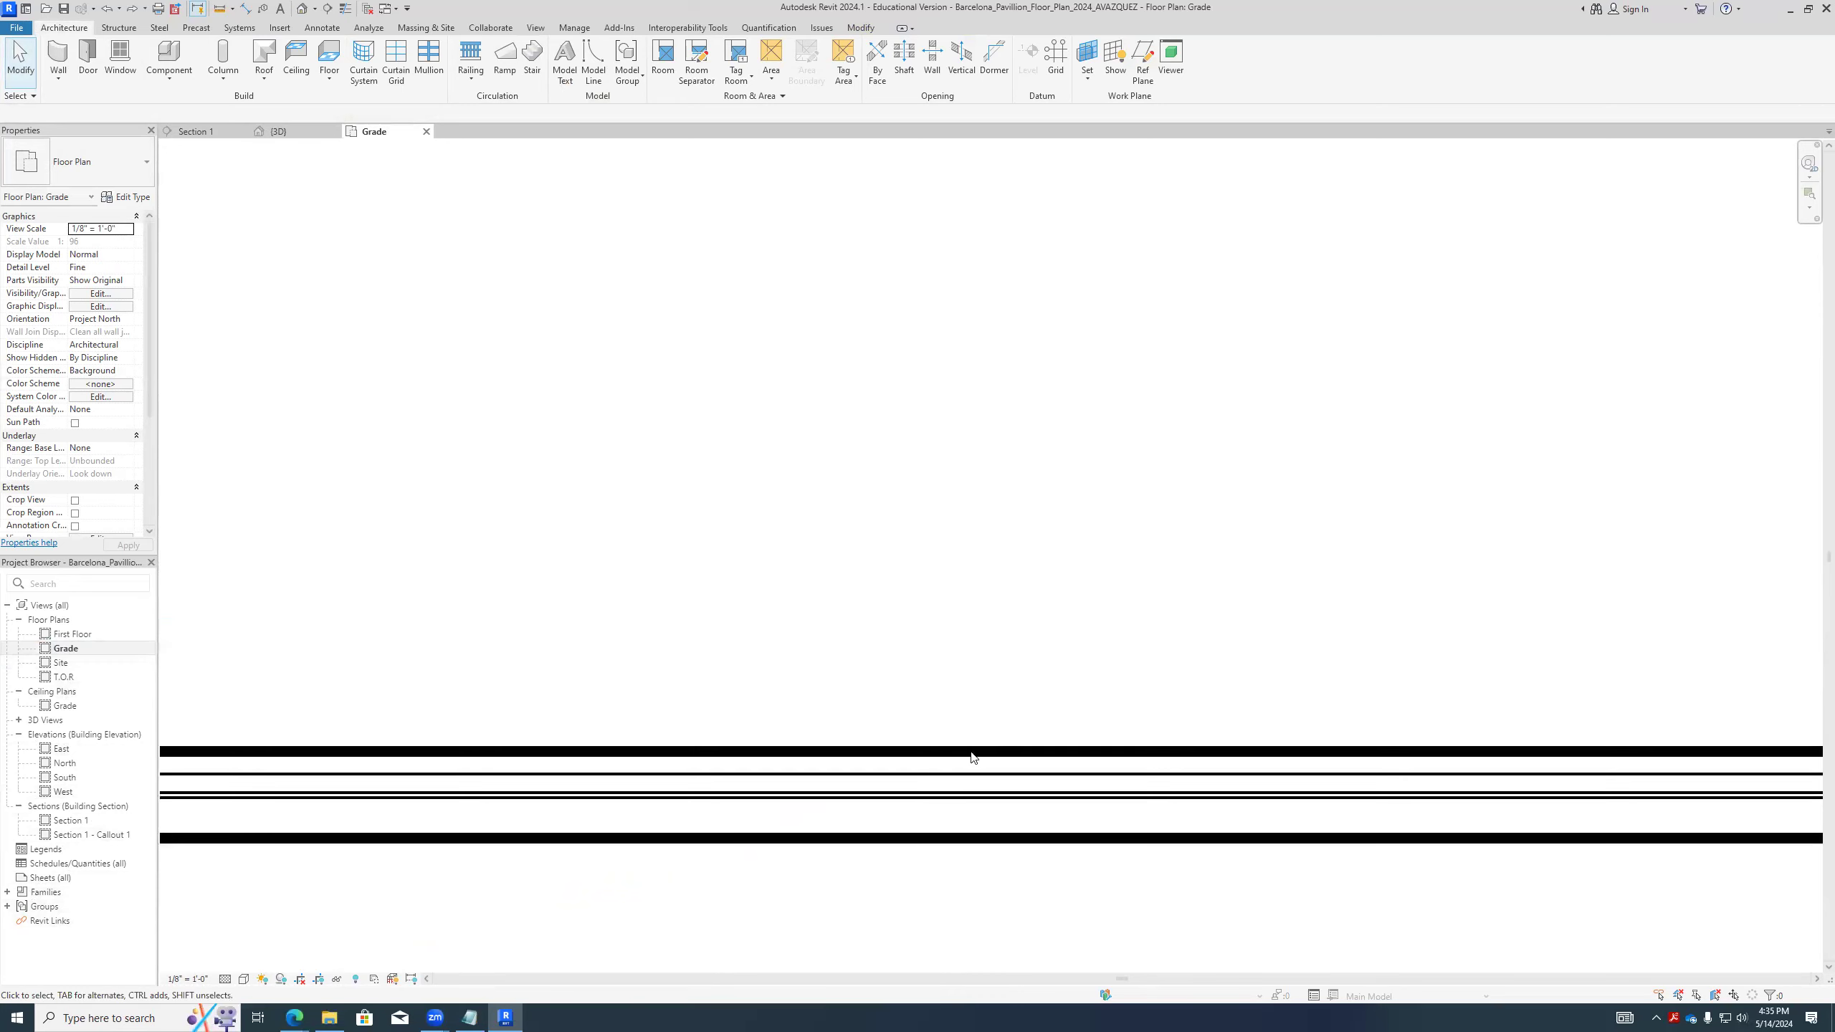
click(952, 762)
scroll(1213, 647, up, 4)
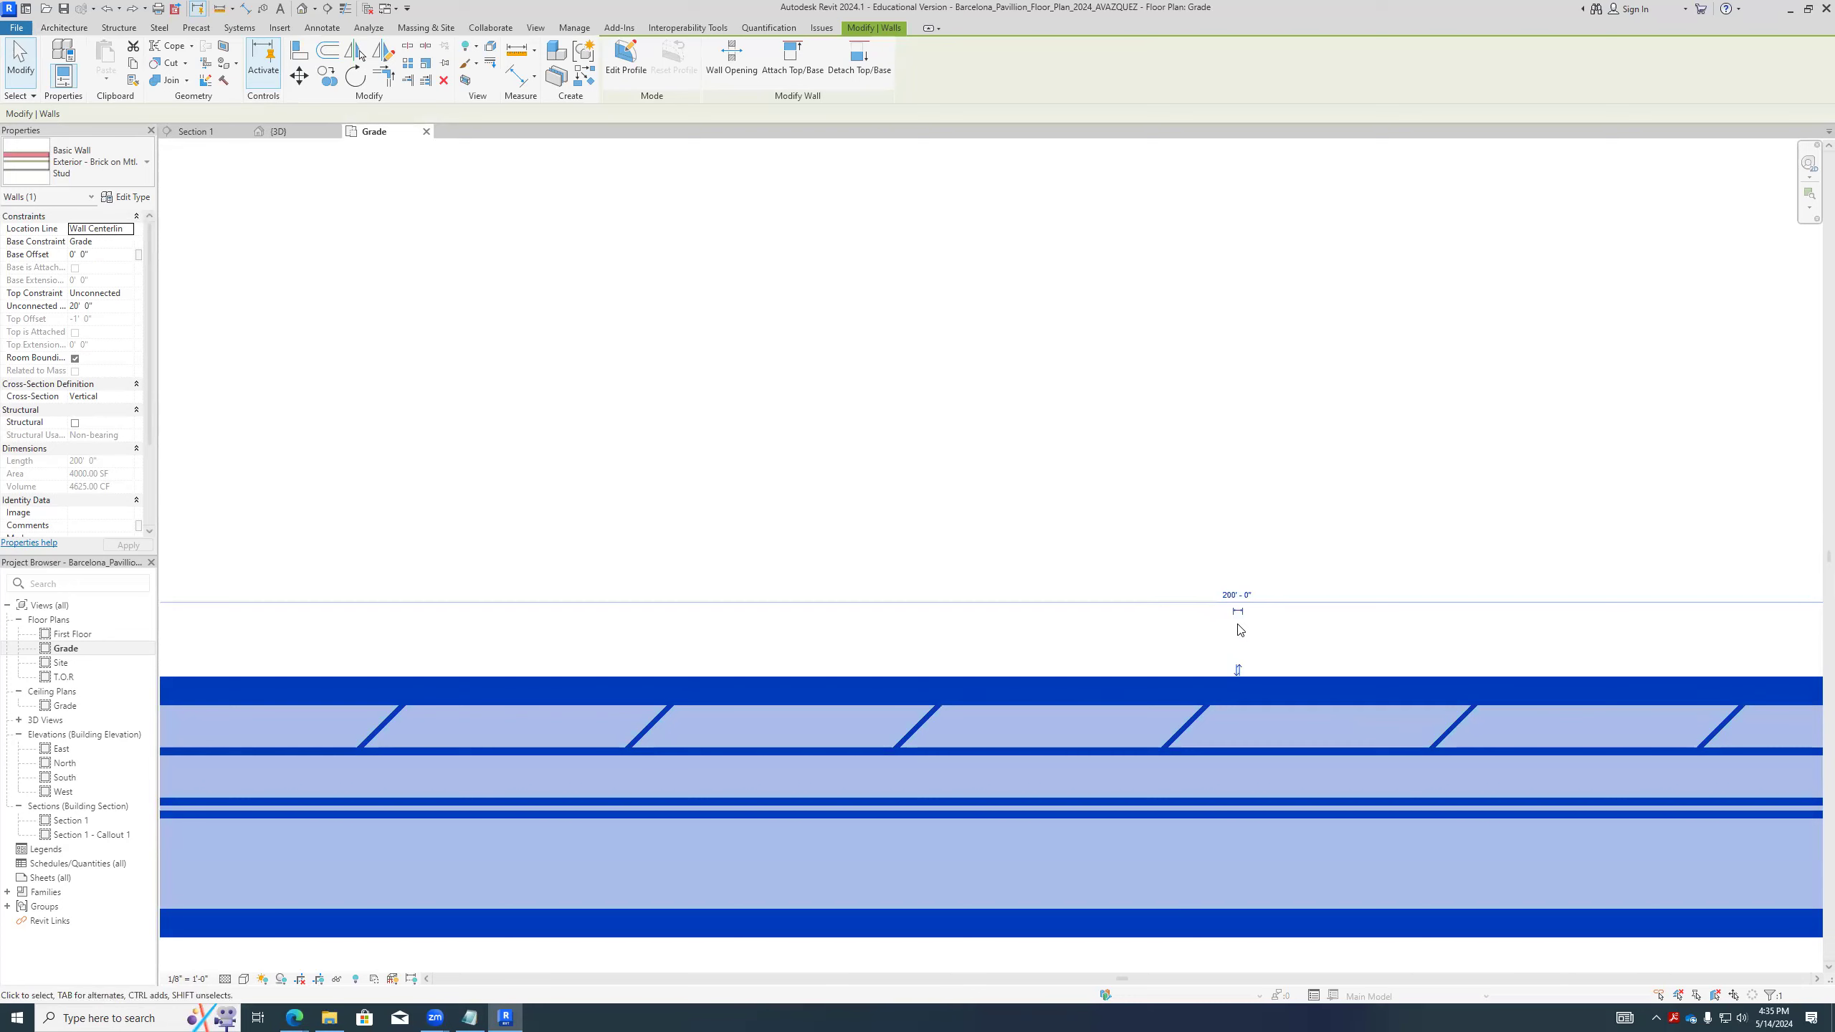
click(1390, 439)
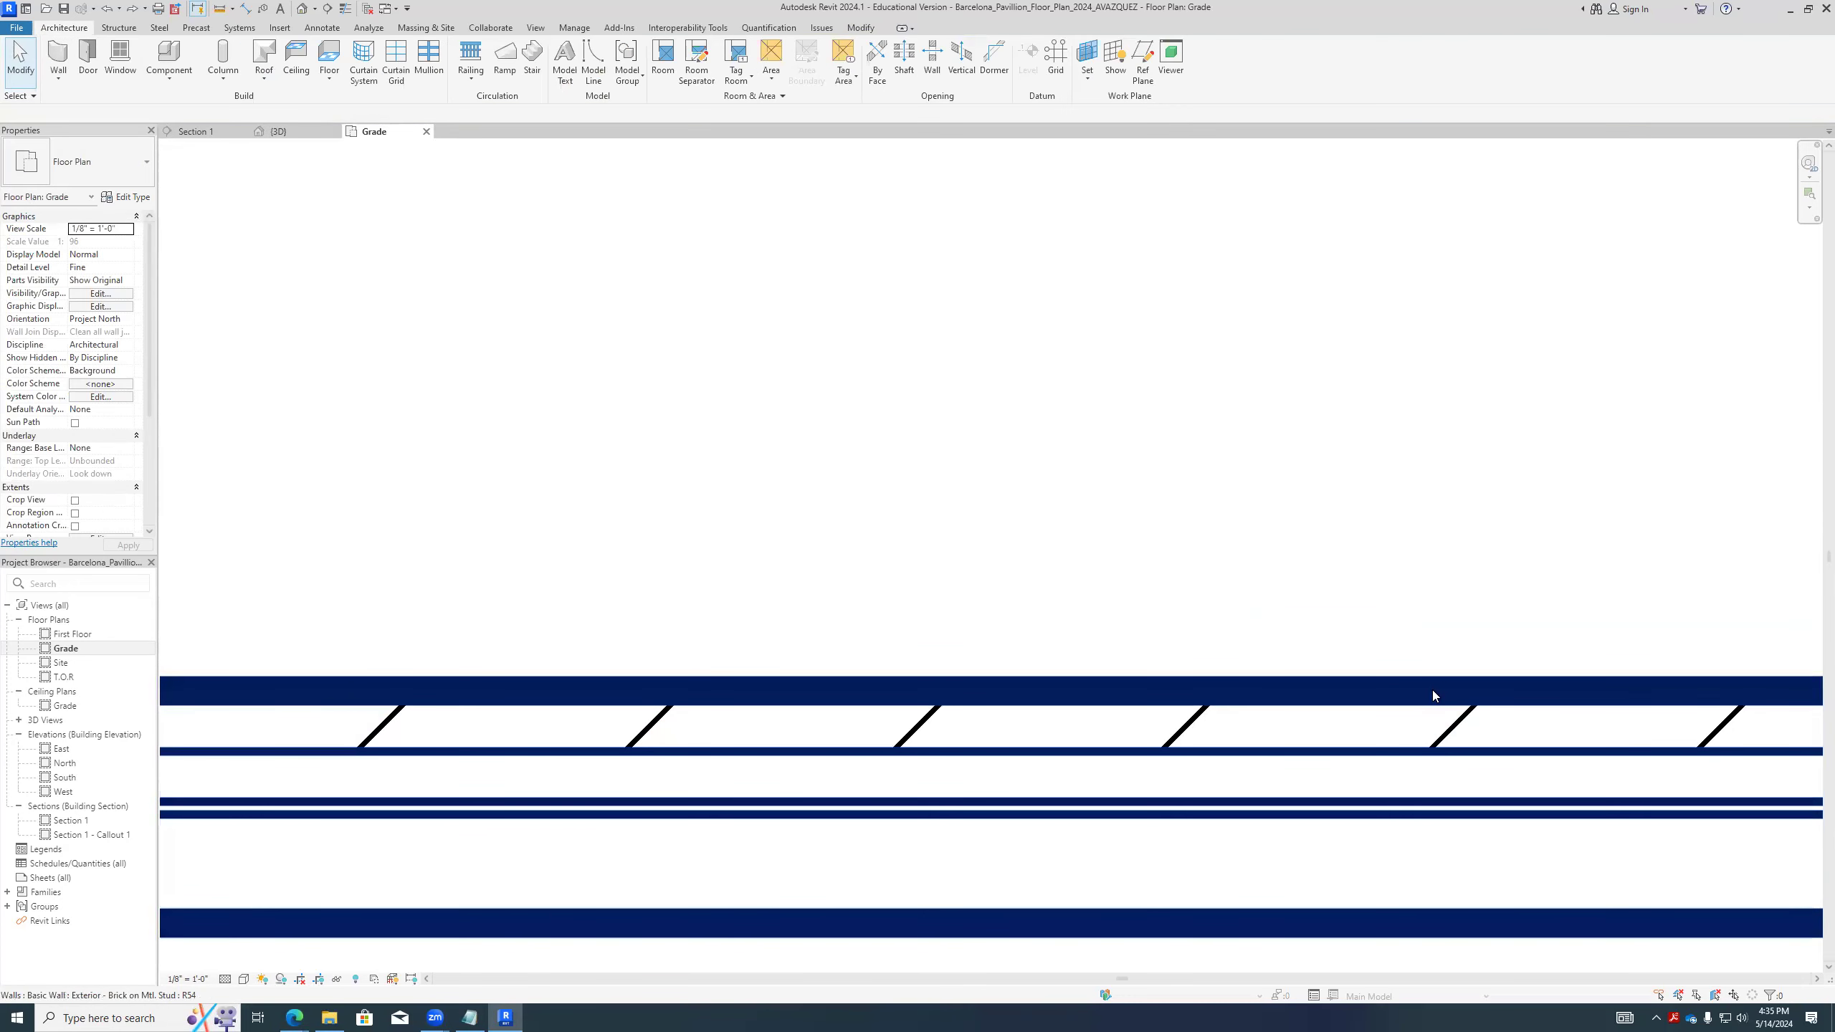
click(1433, 692)
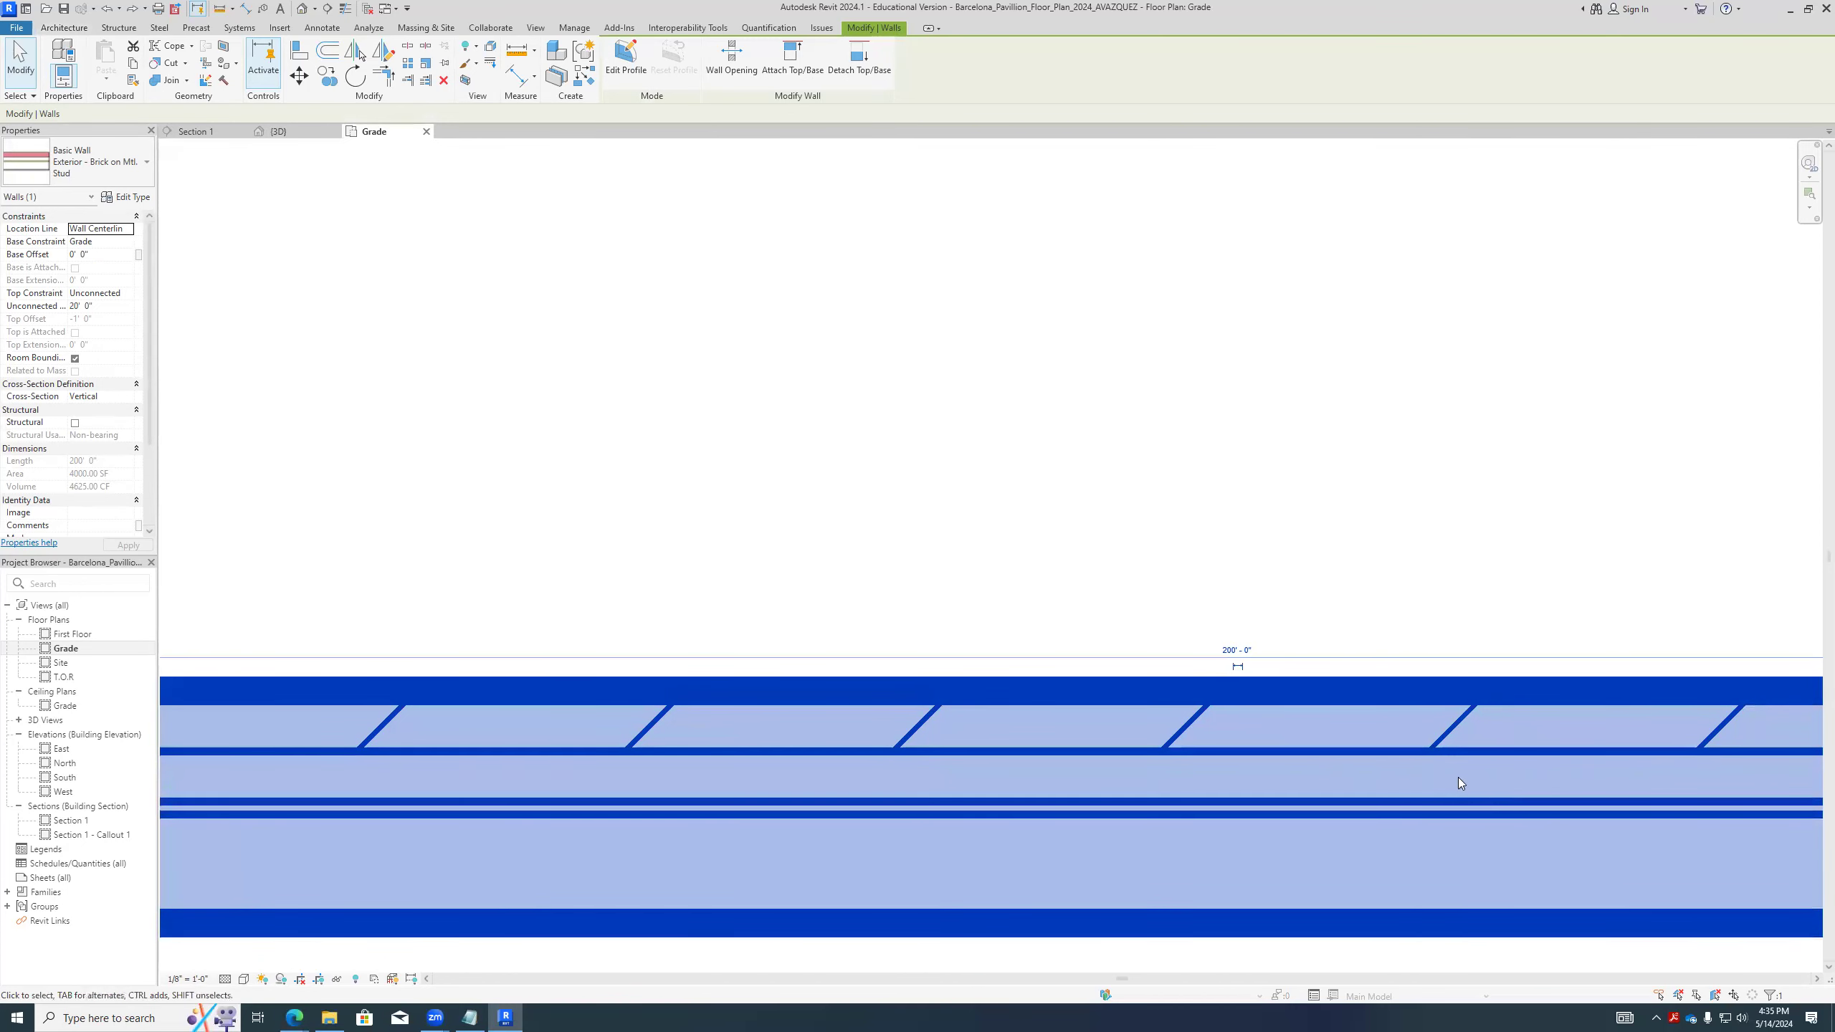
click(1236, 670)
scroll(989, 684, down, 4)
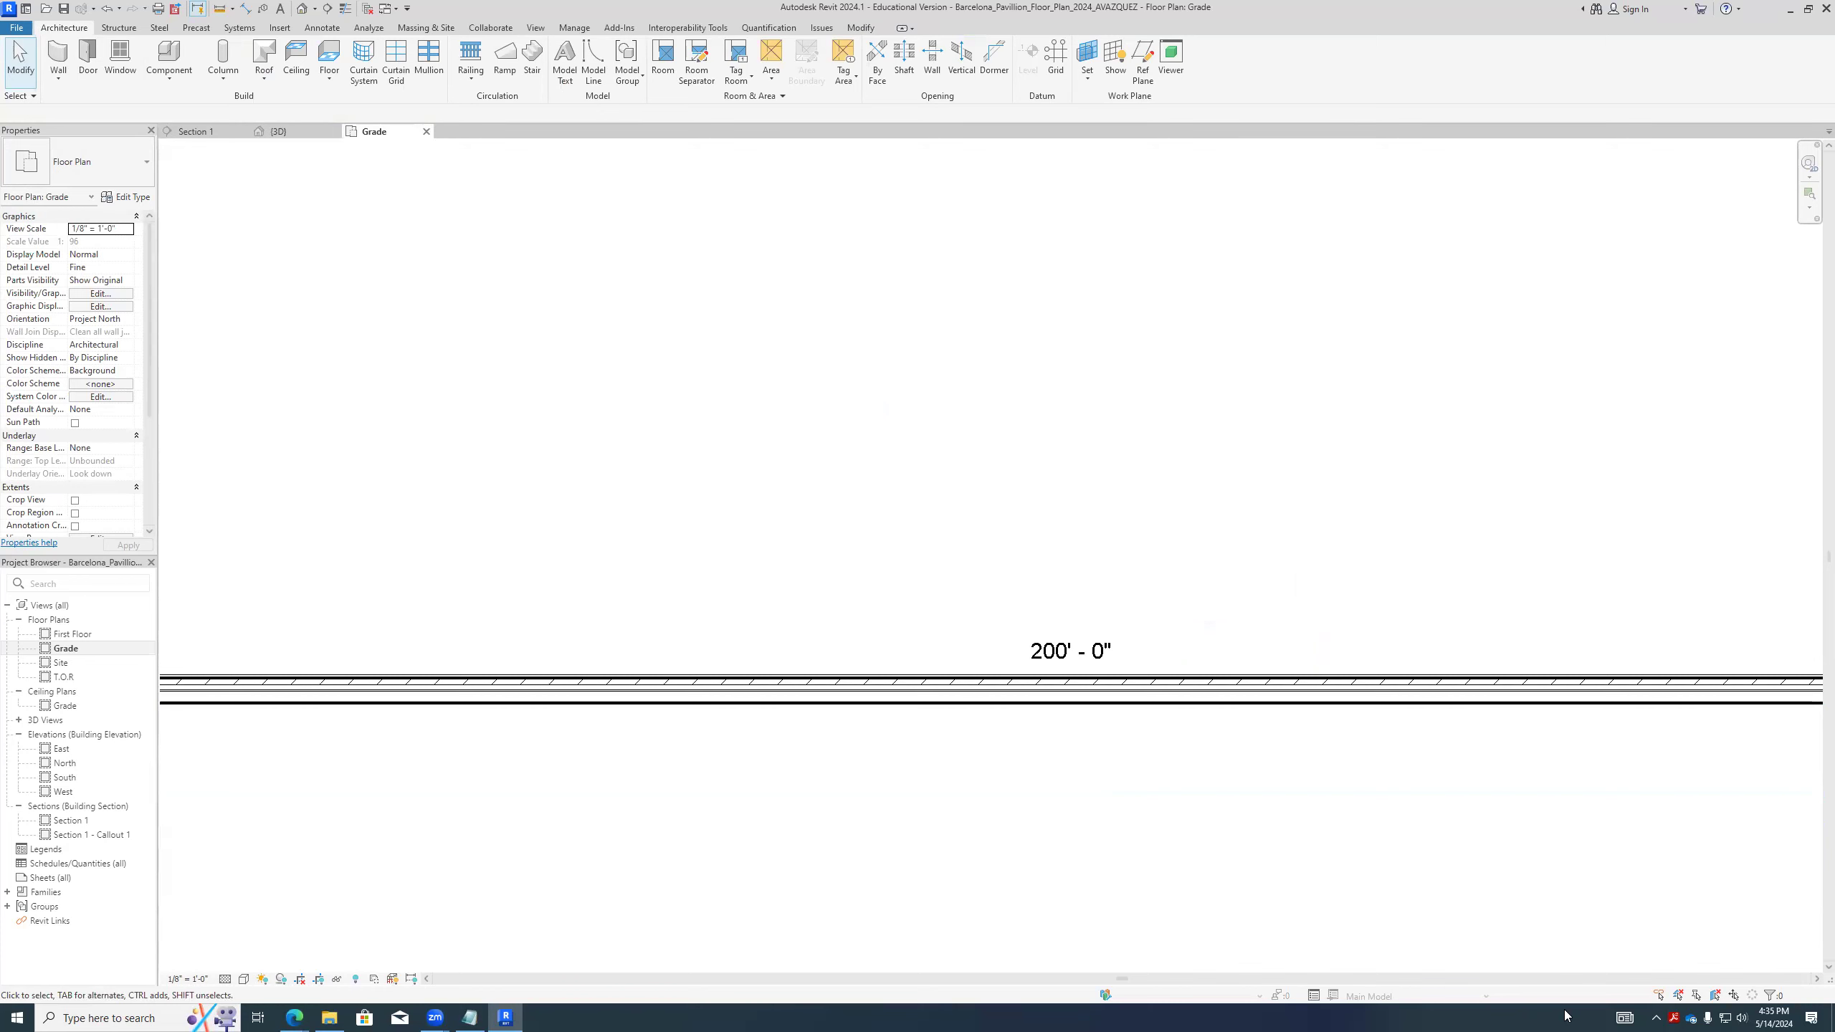
- Delete the permanent length dimension from the wall
click(1226, 707)
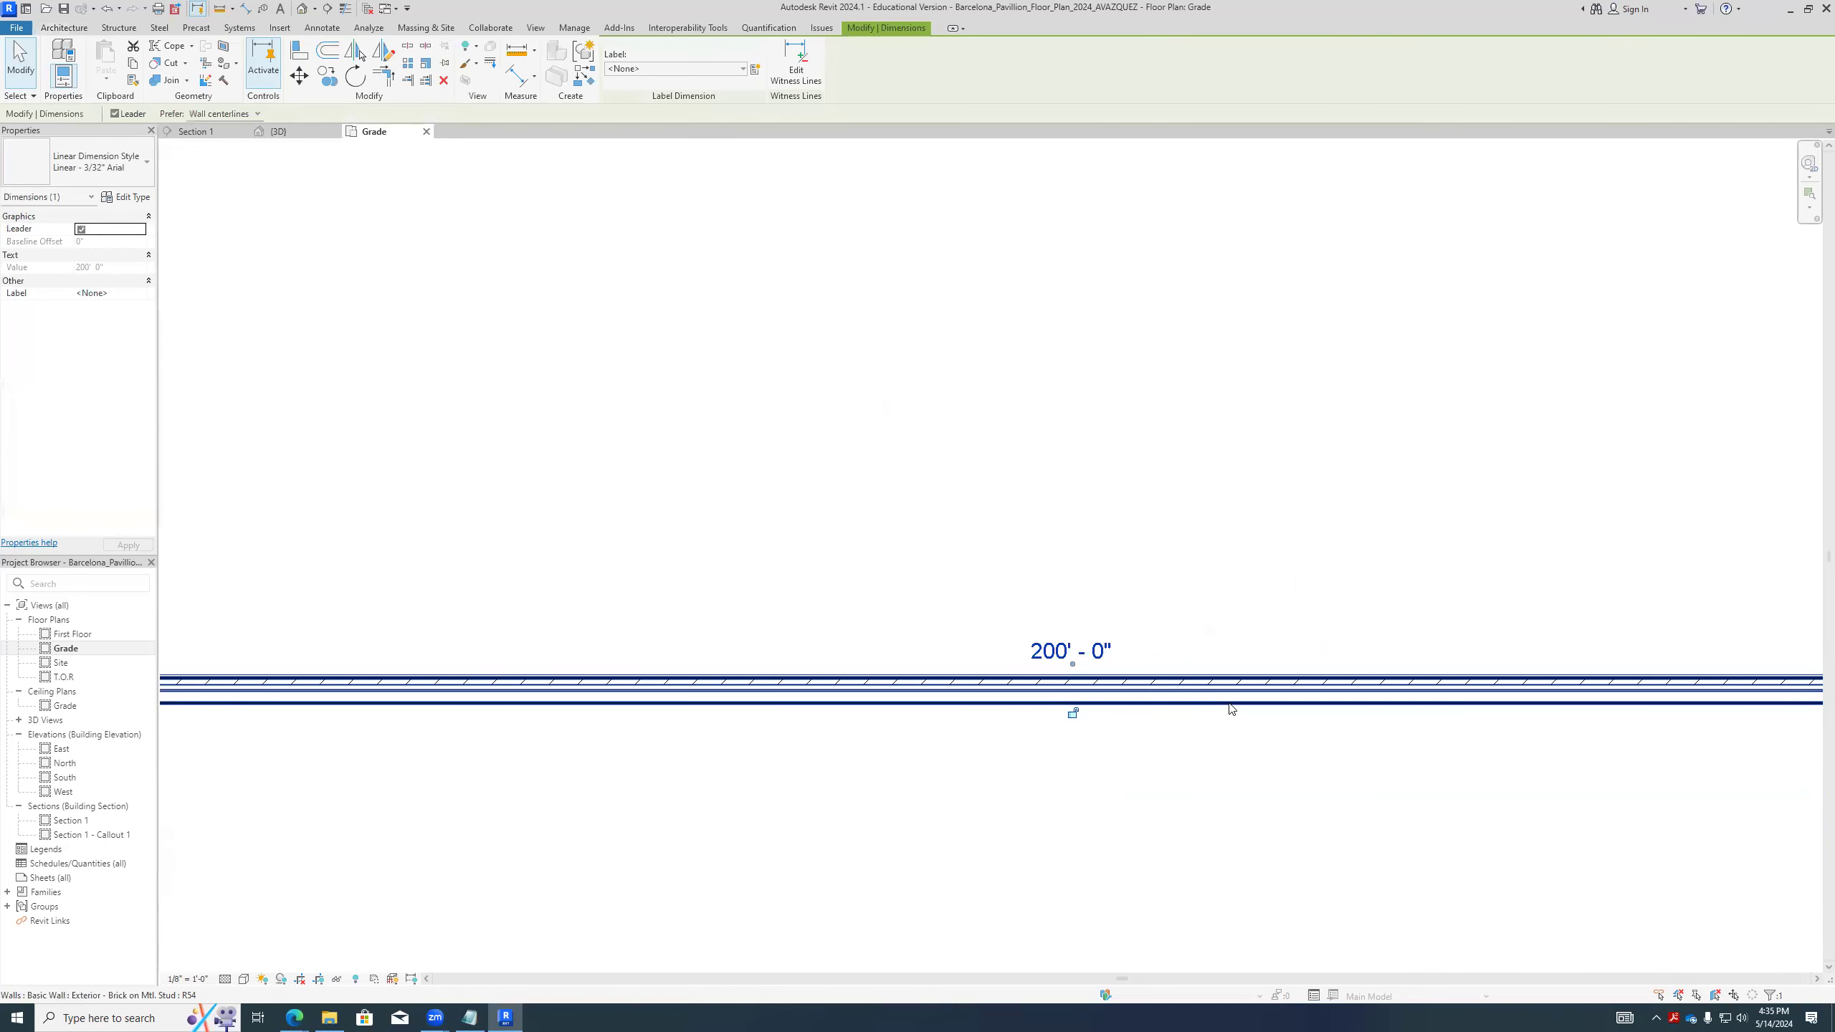
key(Delete)
scroll(1082, 665, down, 4)
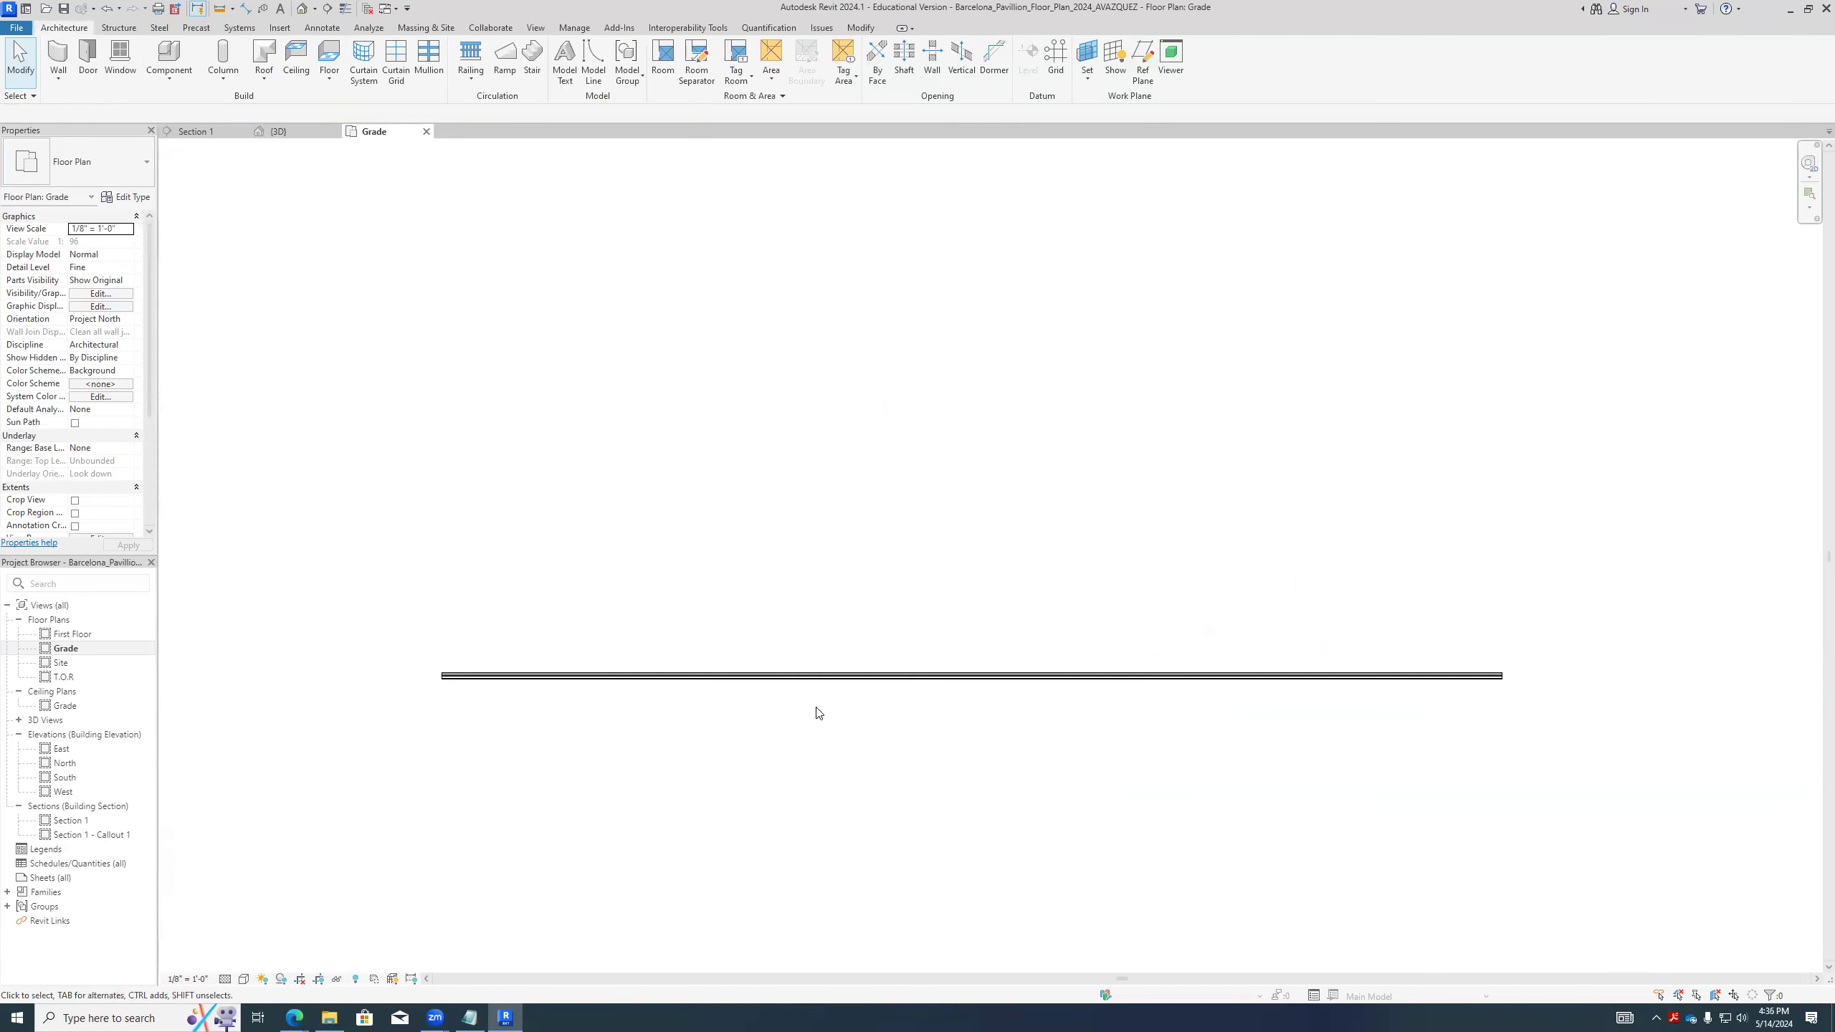
- Select the wall and examine its layers in plan at one end
scroll(939, 759, up, 2)
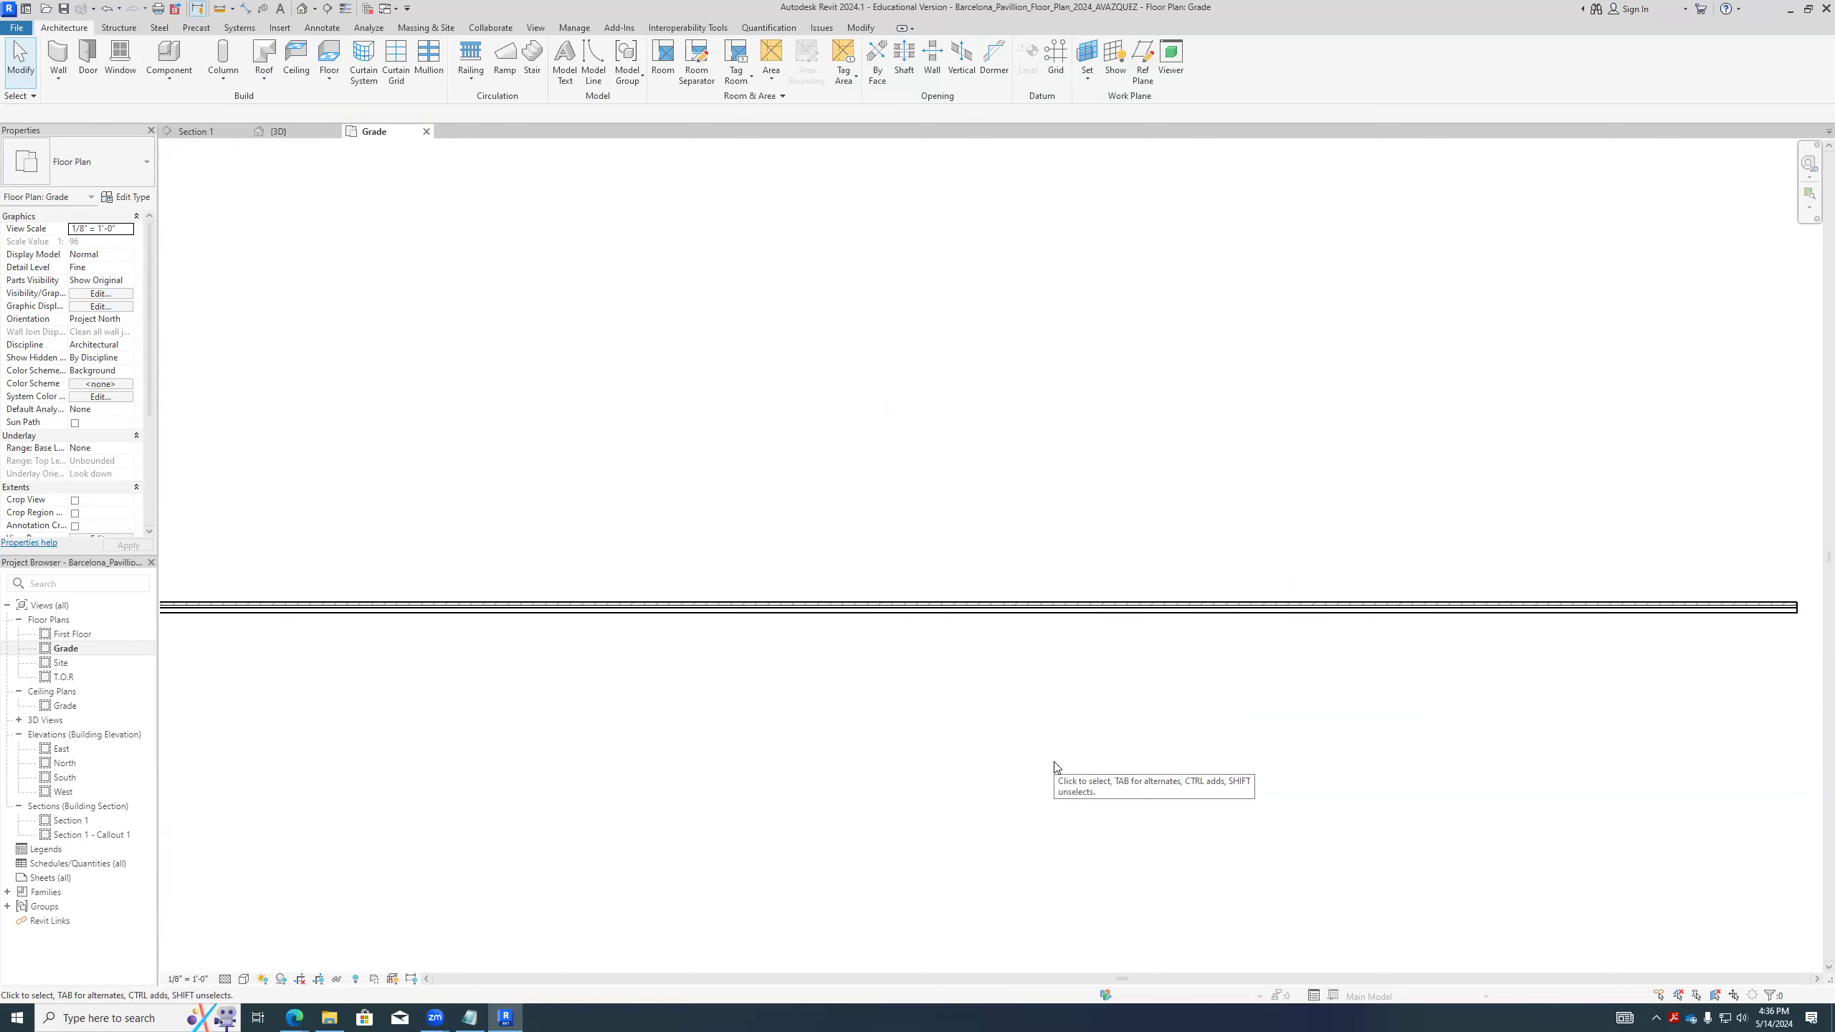
scroll(761, 794, down, 1)
scroll(569, 746, up, 5)
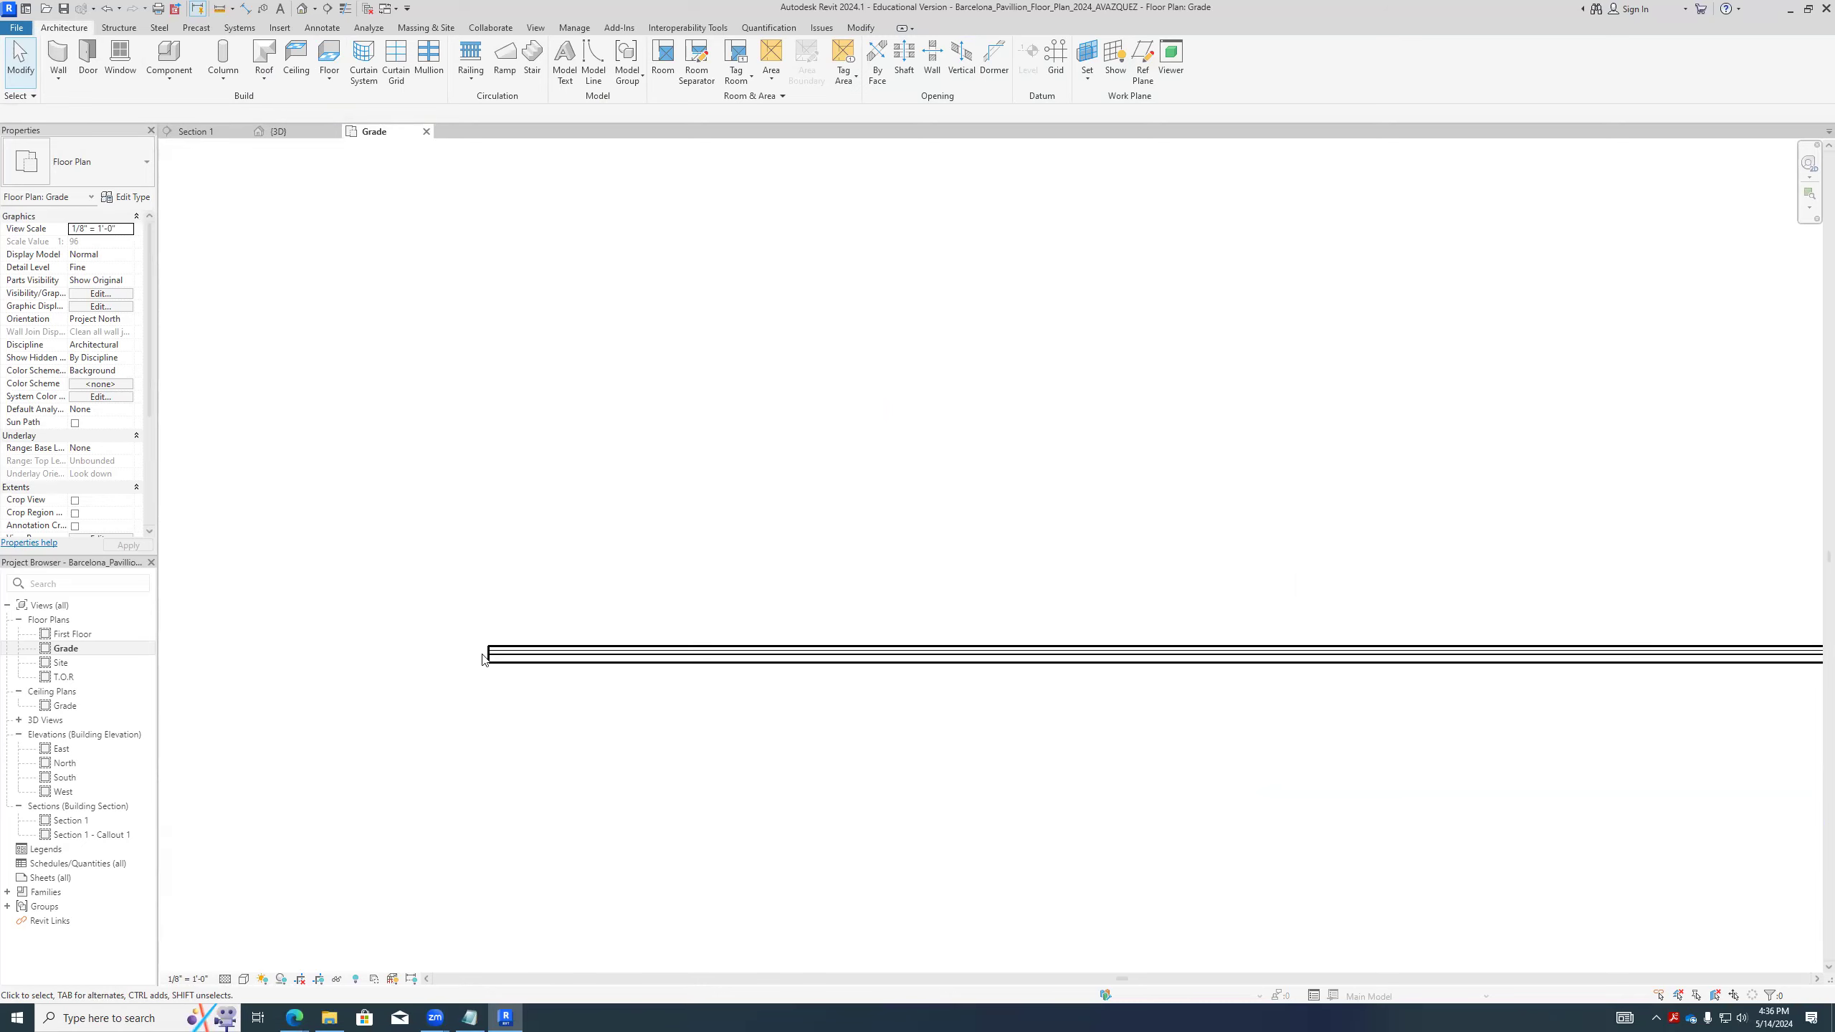
scroll(553, 671, up, 2)
click(609, 660)
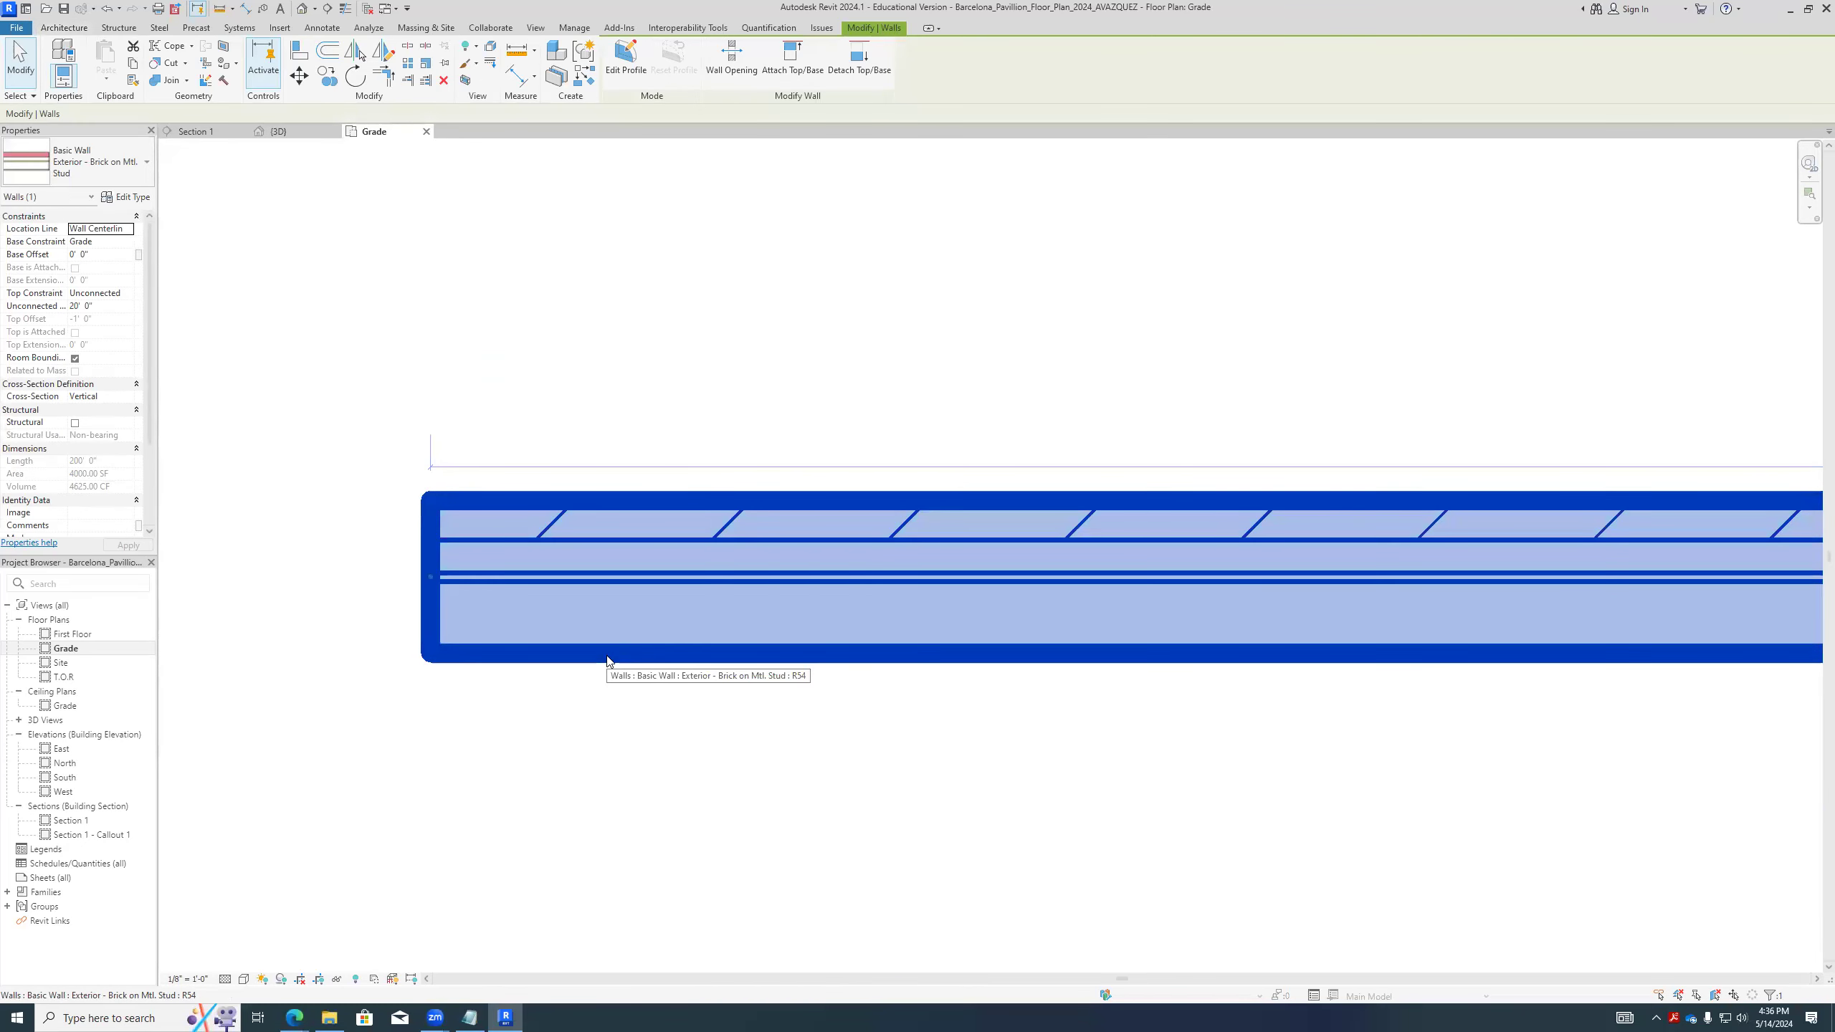
- Switch to Notepad, extend the "walls" note with the word "types", and return to Revit
key(alt+Tab)
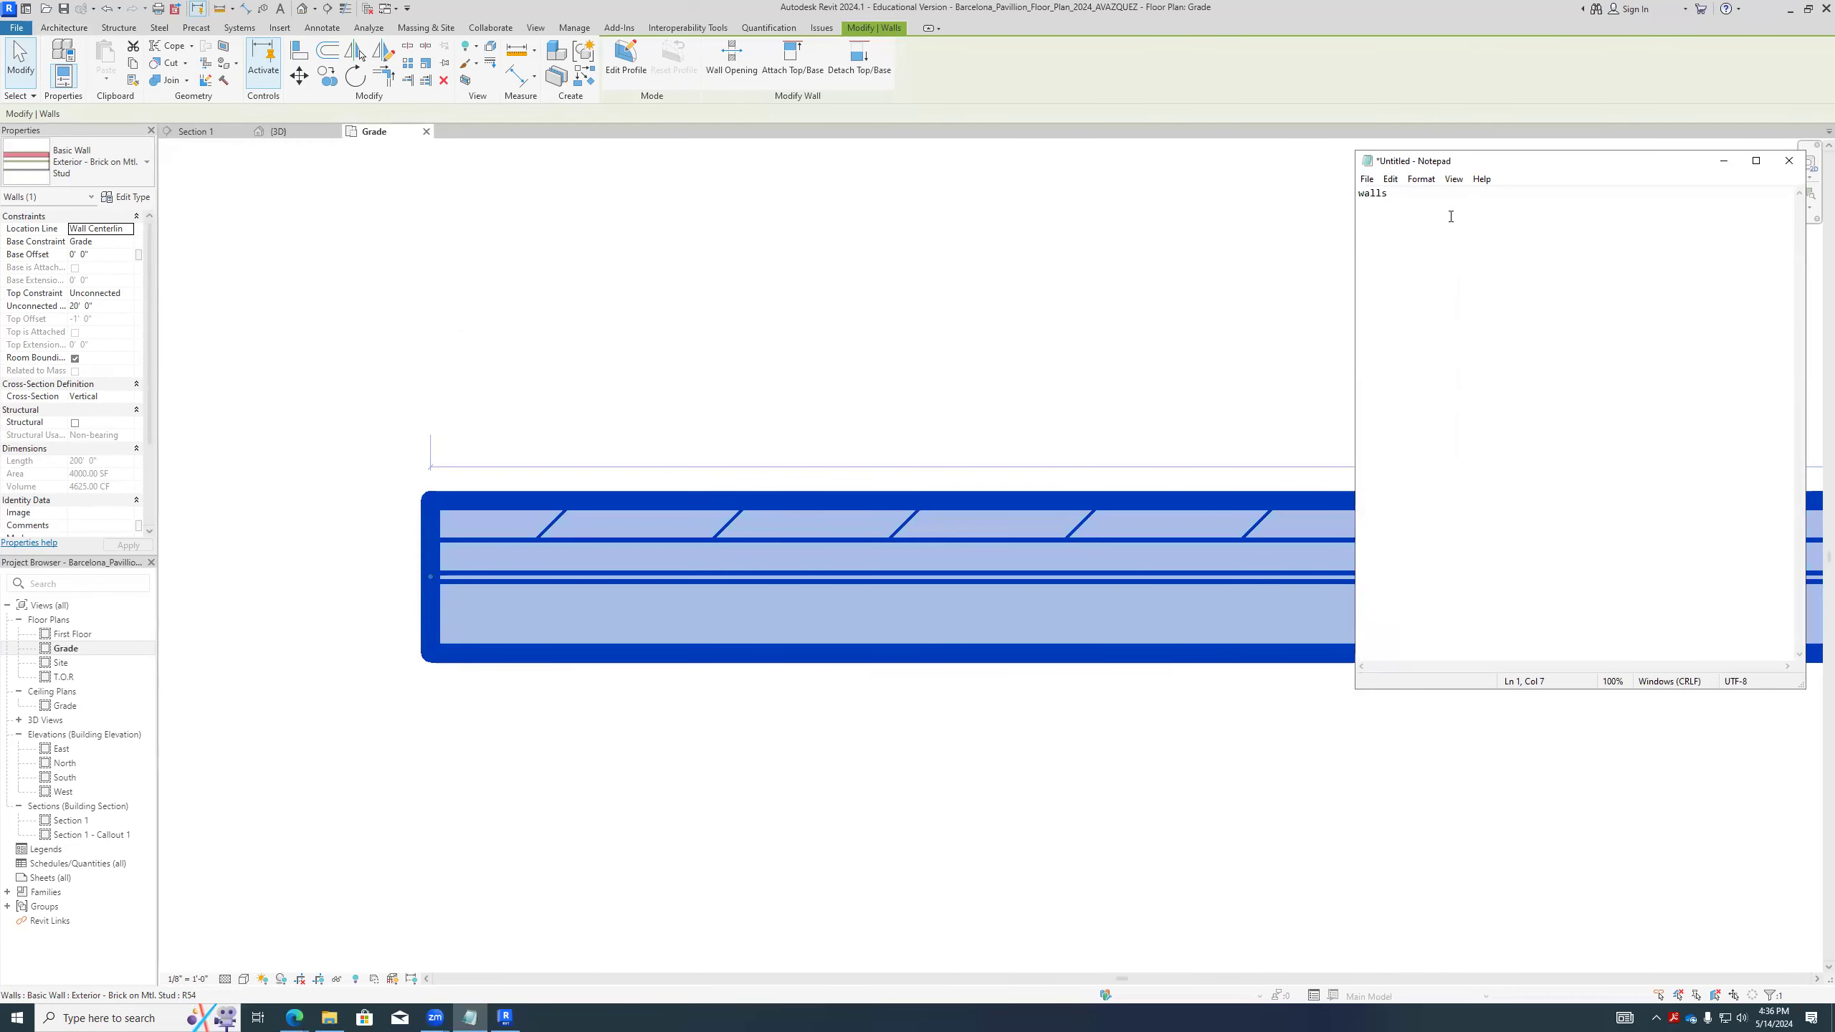
text(and)
key(BackSpace)
text(Tu)
text(yo)
text(pes)
key(alt+Tab)
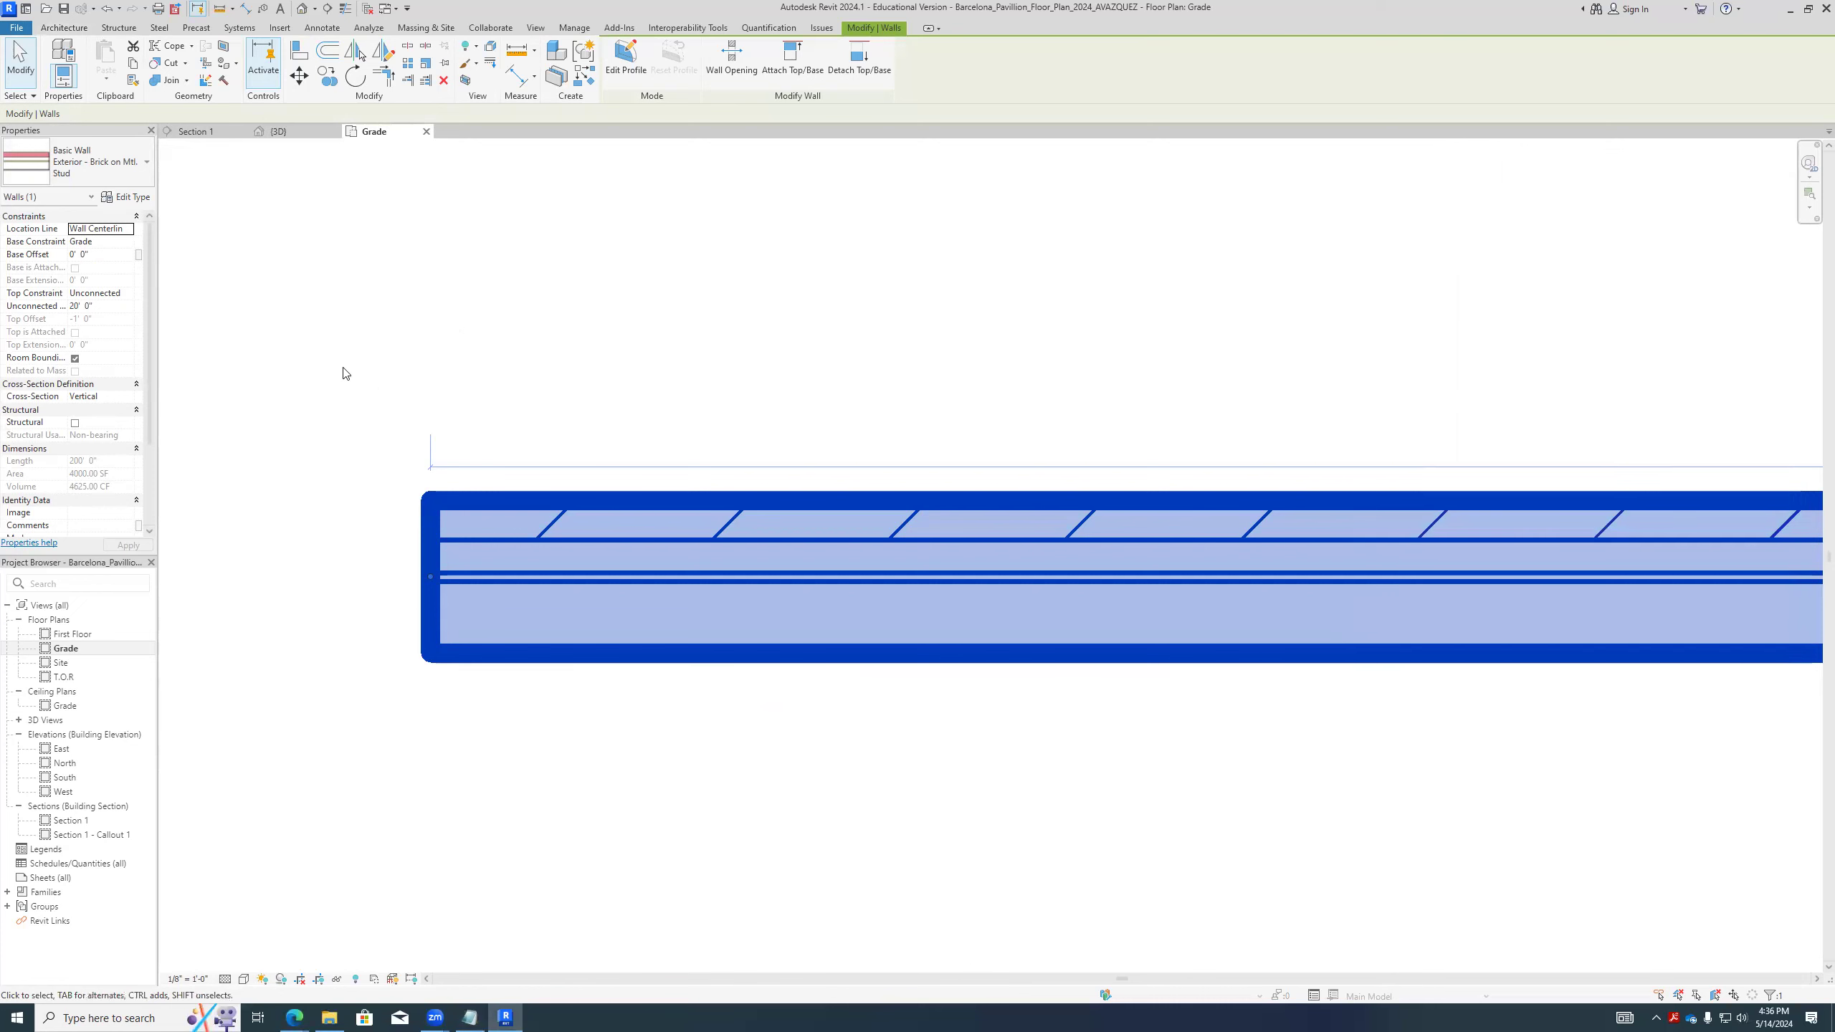
- Examine the list of available wall types and the type properties of the Exterior - Brick on Mtl. Stud wall
click(126, 181)
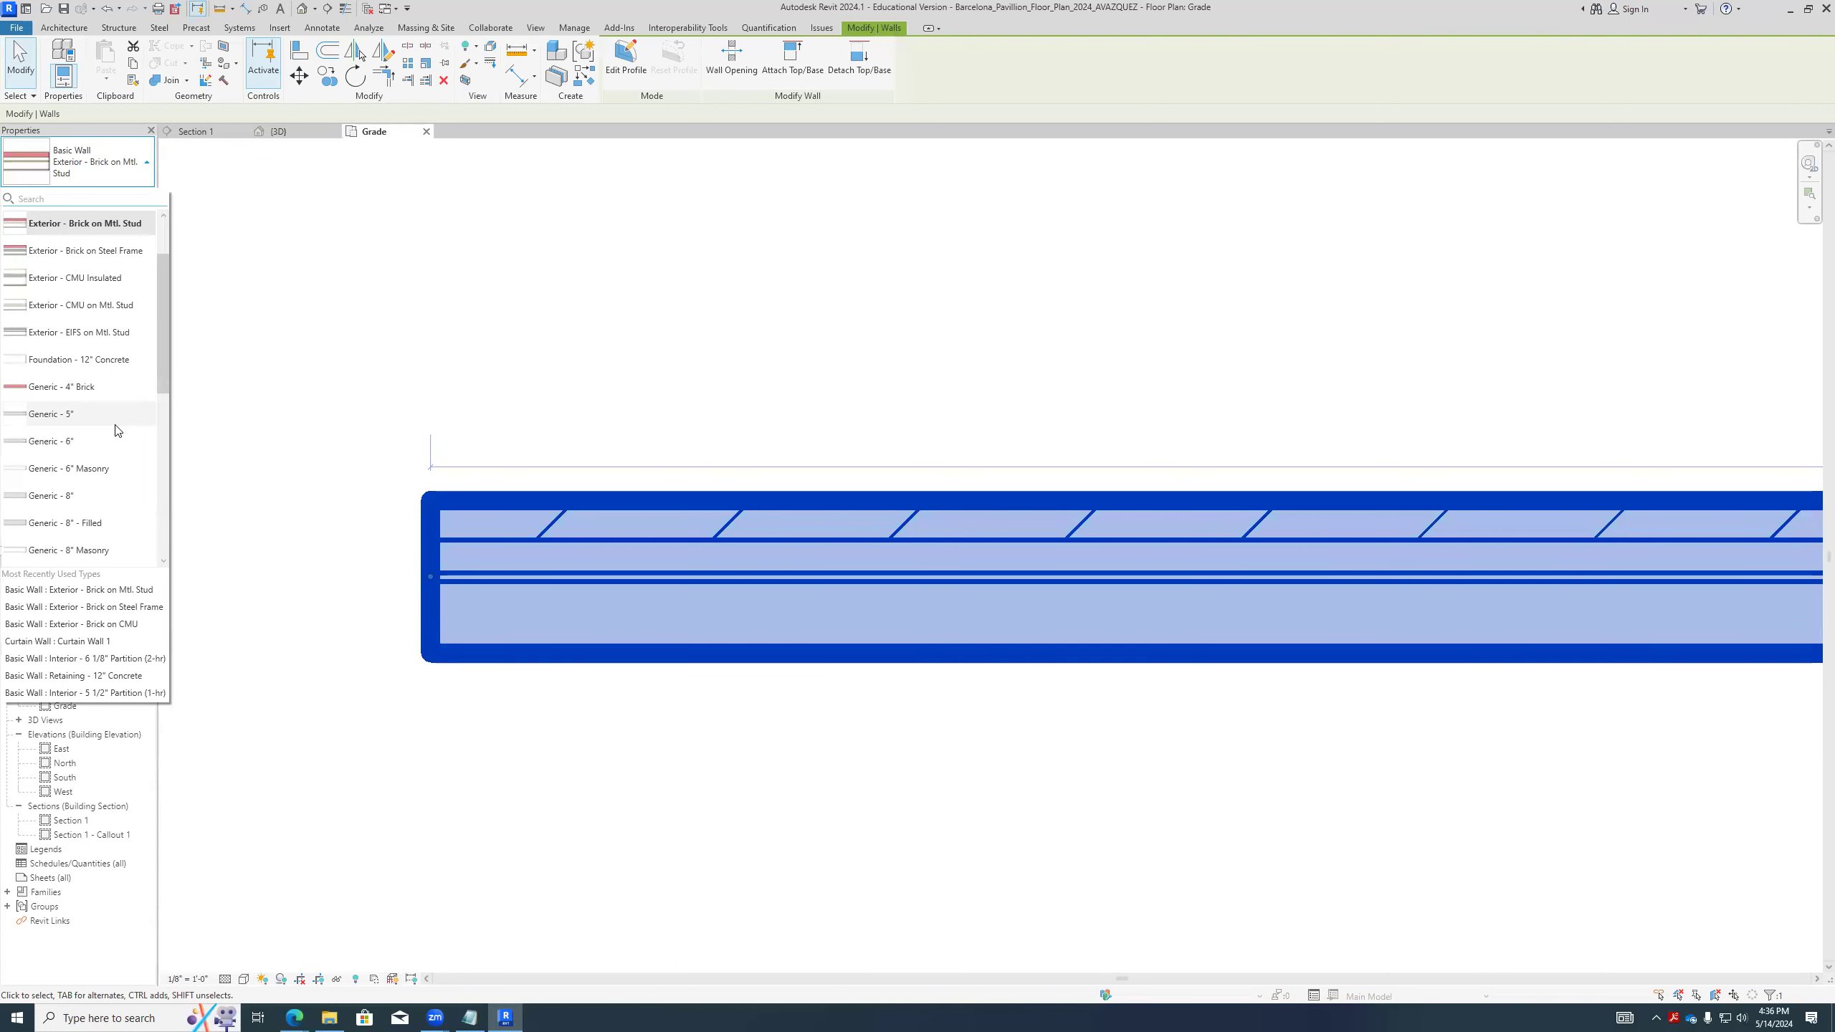
click(262, 242)
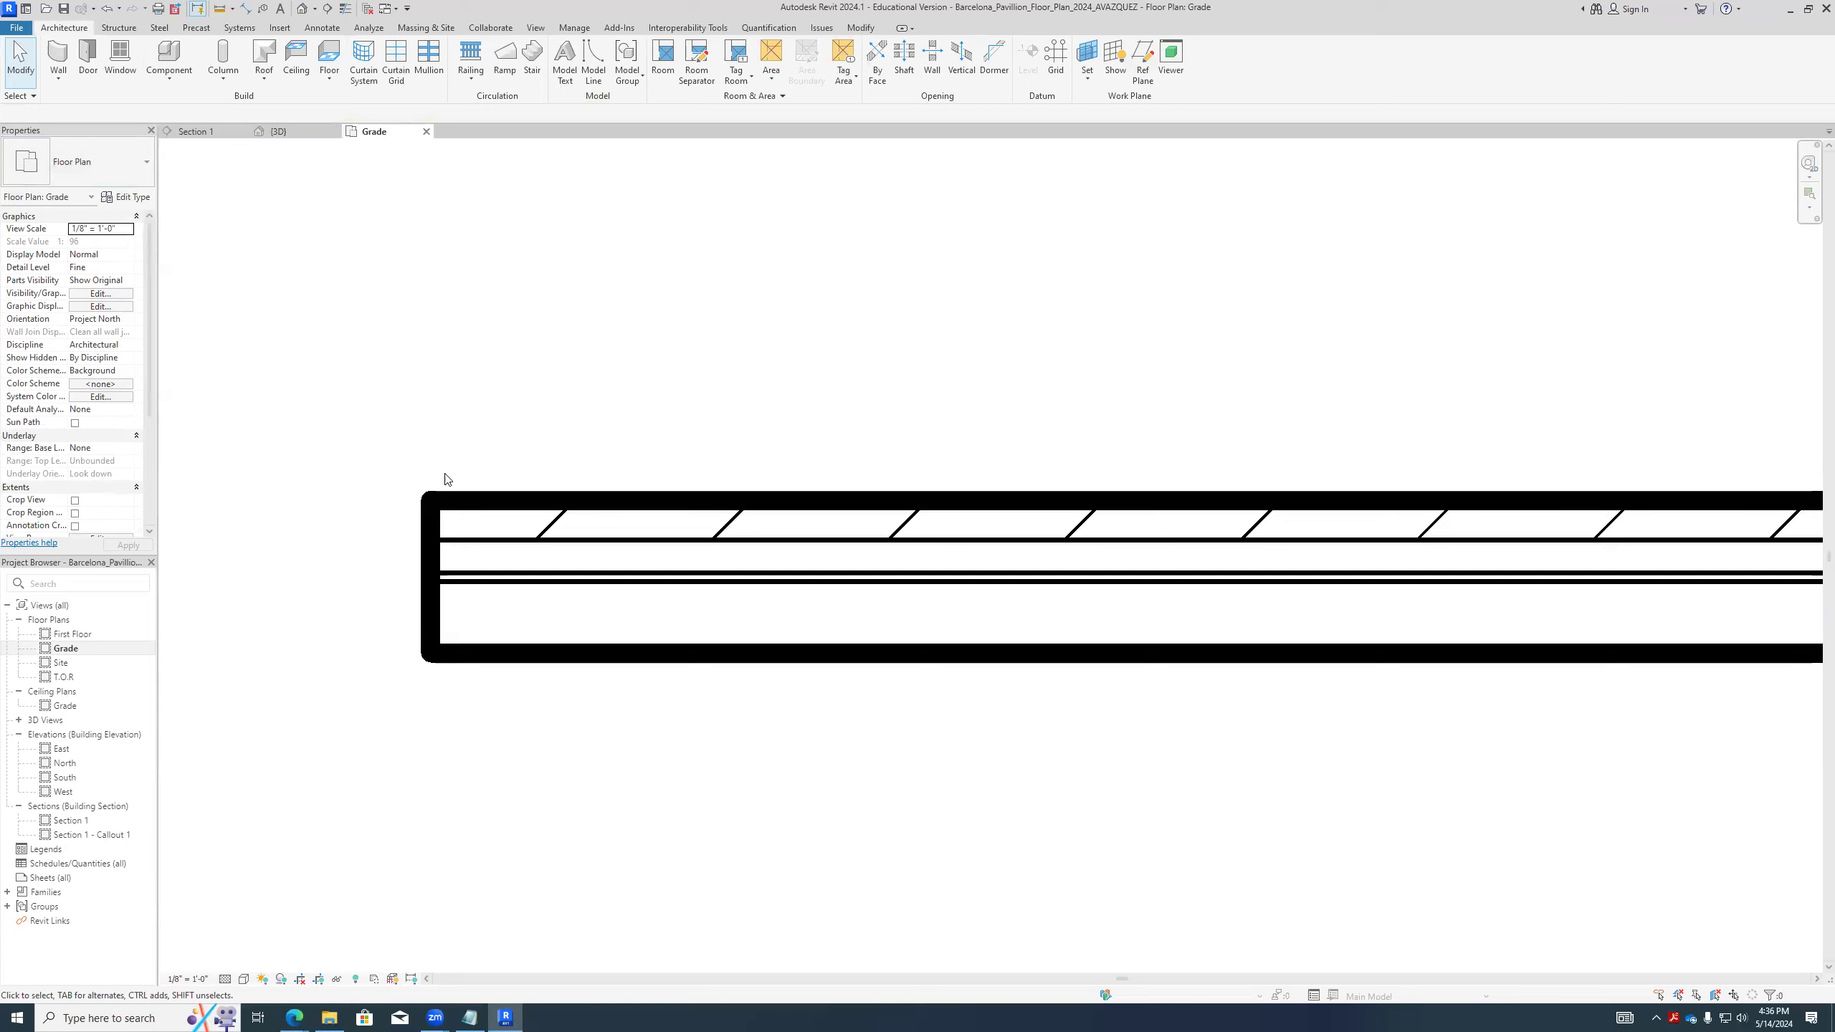
click(491, 497)
click(142, 199)
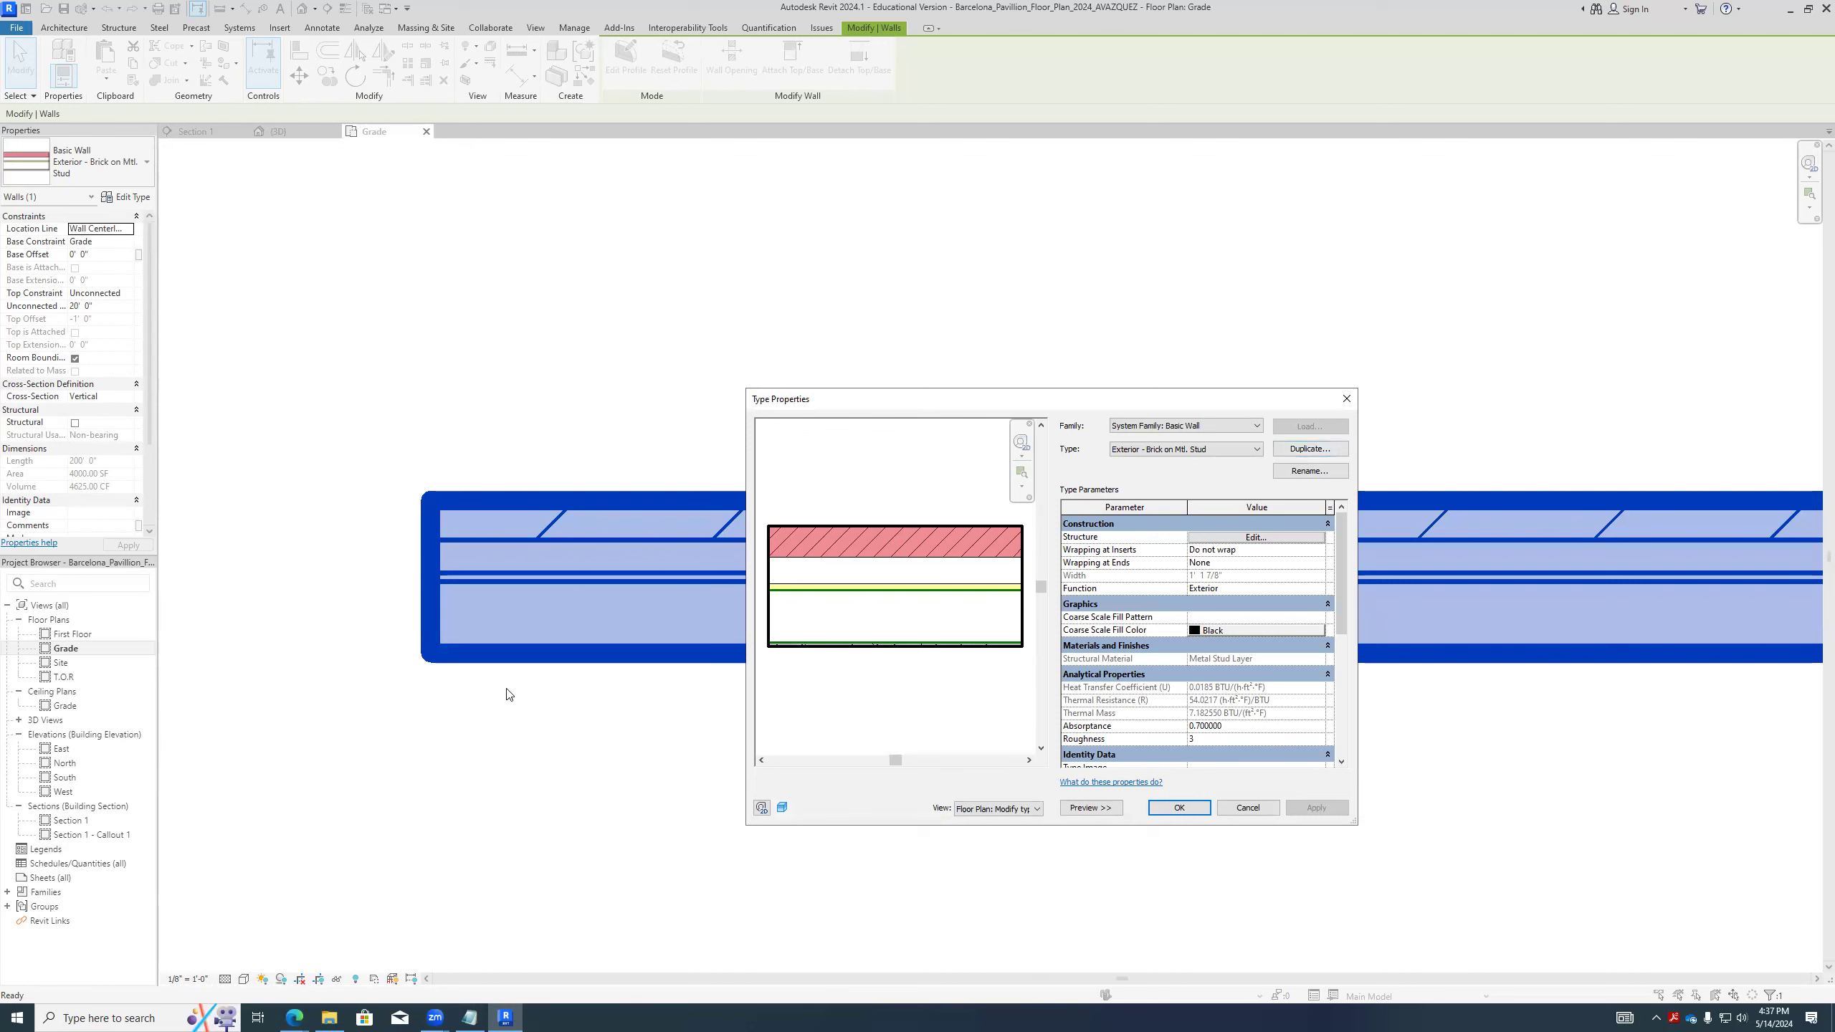
click(1246, 800)
- Delete the wall from the Grade floor plan
click(1360, 767)
scroll(1220, 705, down, 7)
middle_drag(1387, 714, 569, 658)
scroll(1245, 724, down, 2)
scroll(1246, 724, down, 3)
drag(1135, 698, 831, 501)
key(Delete)
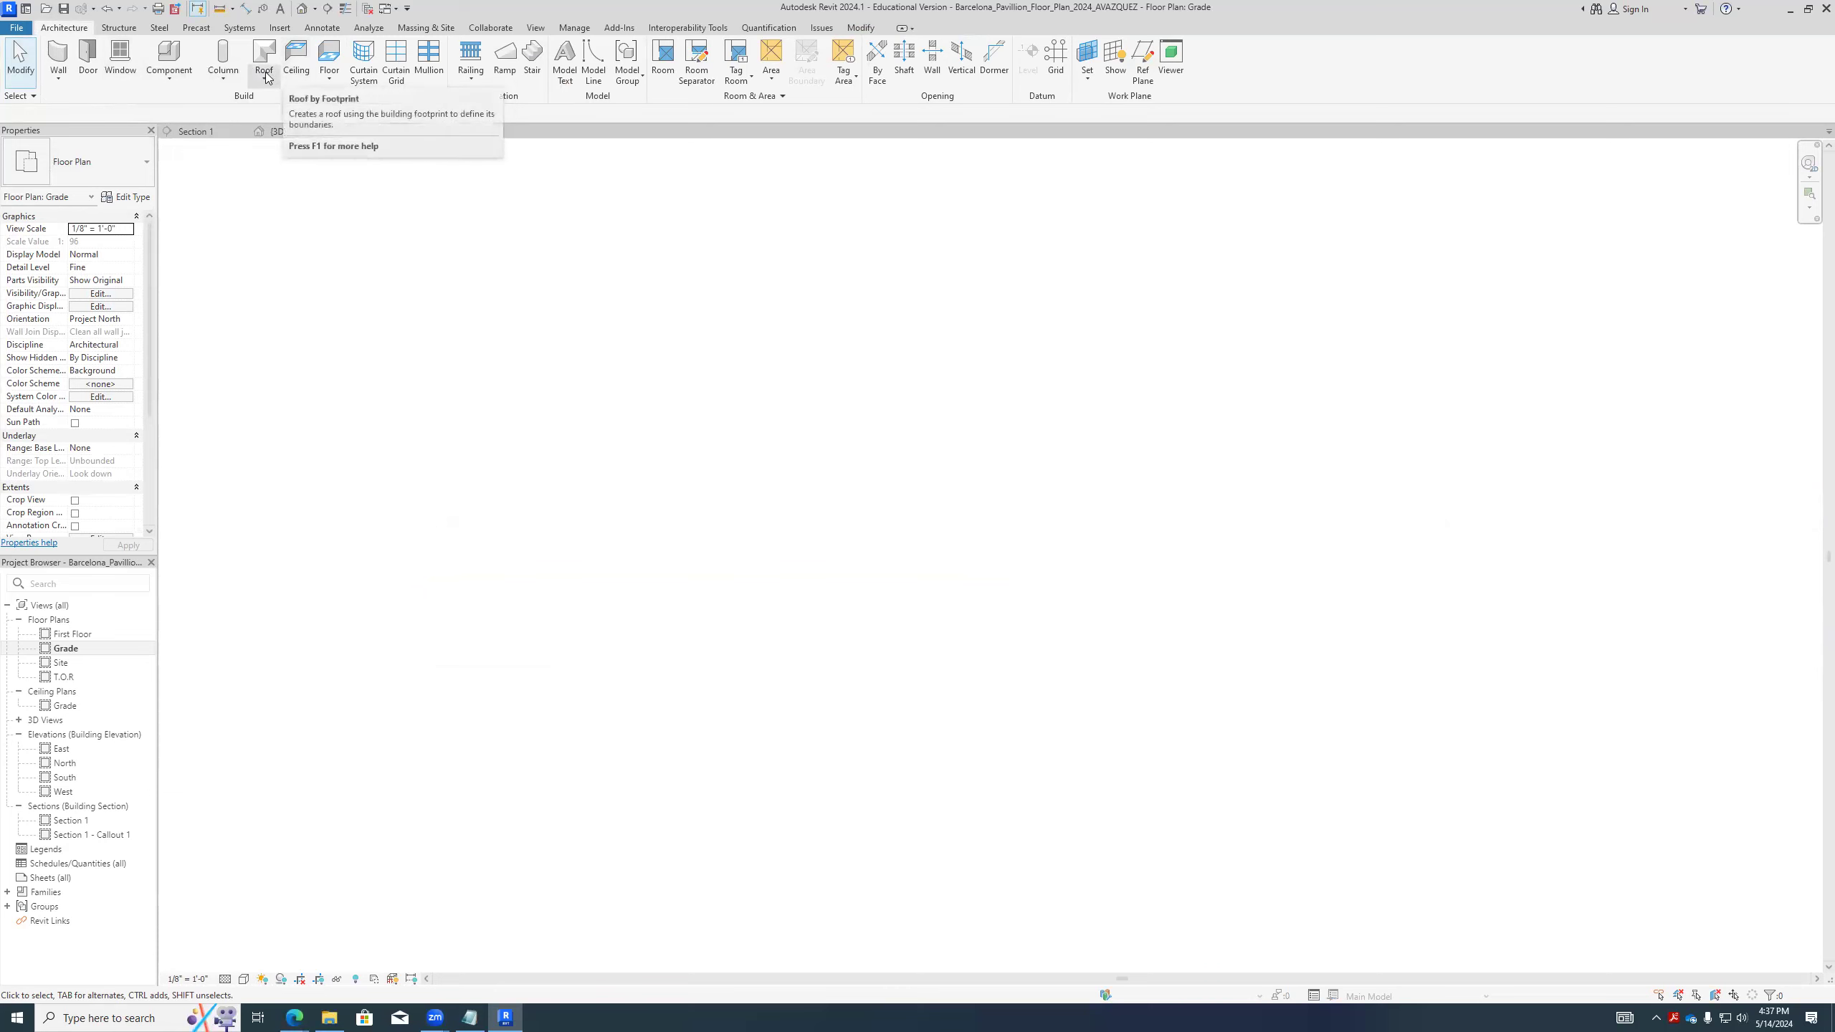
- Start an architectural floor on the Grade level with straight boundary lines
click(327, 81)
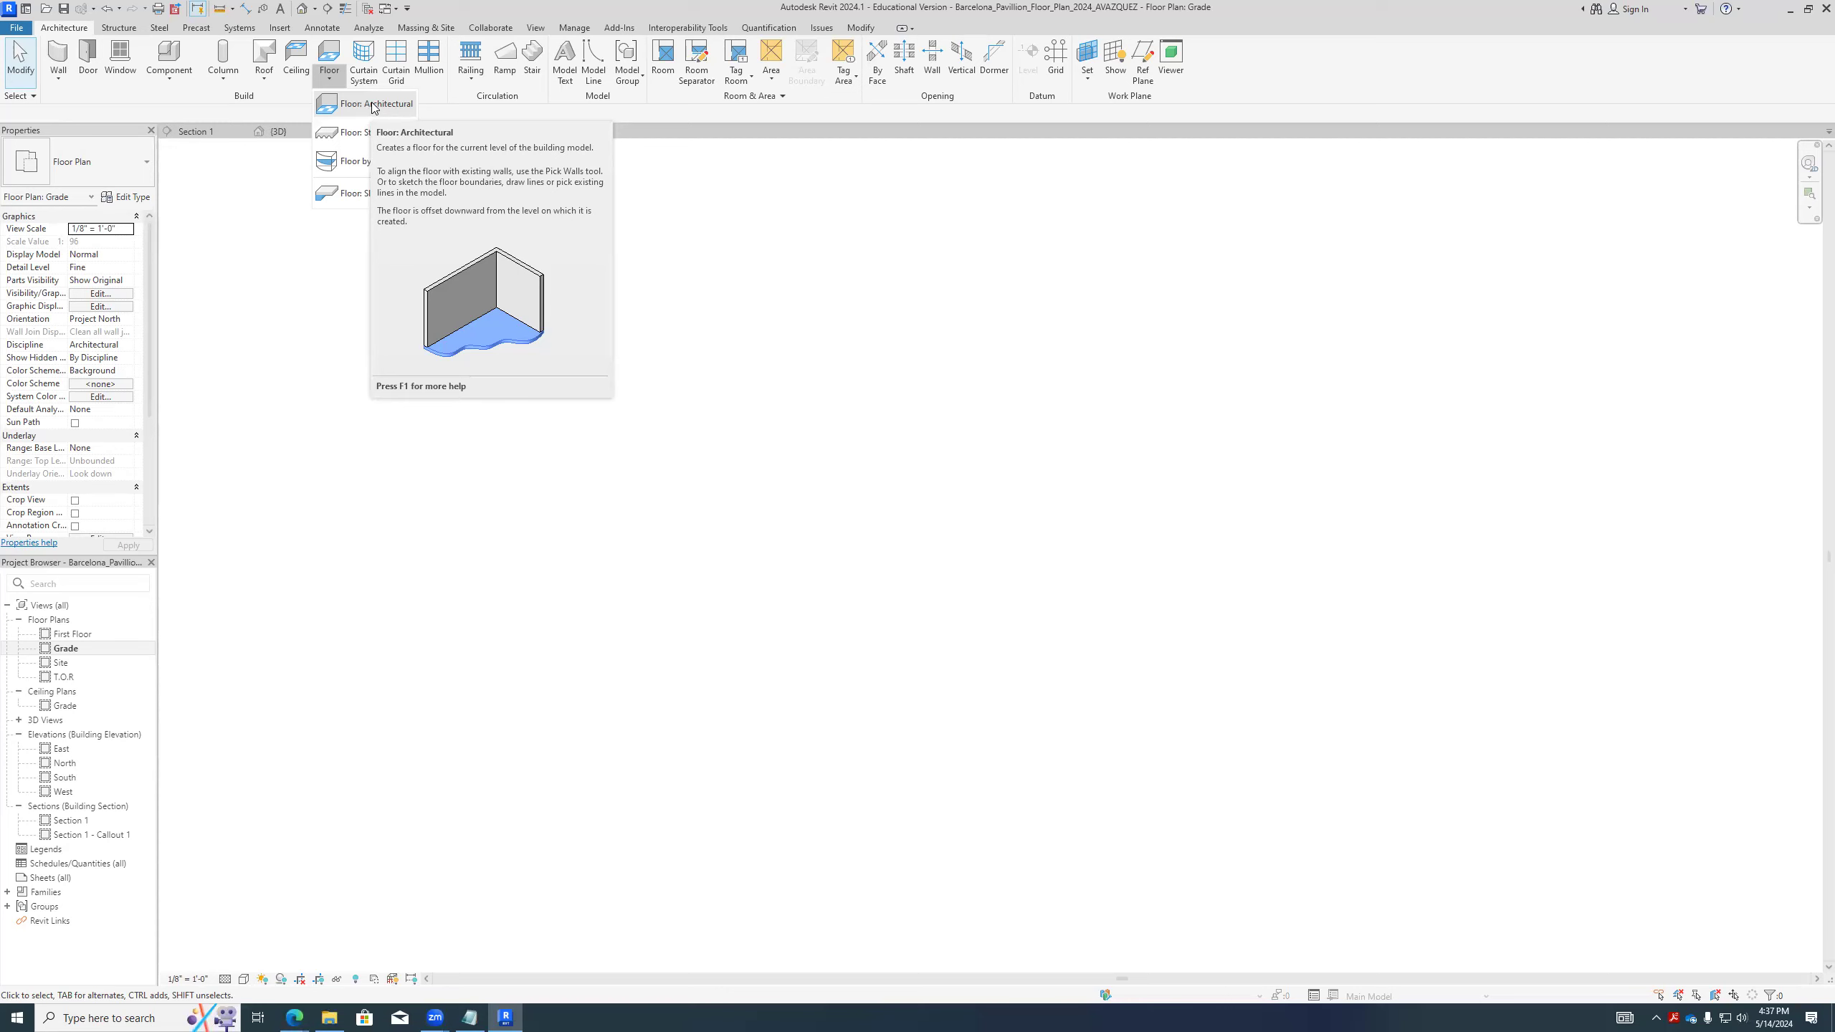
click(374, 105)
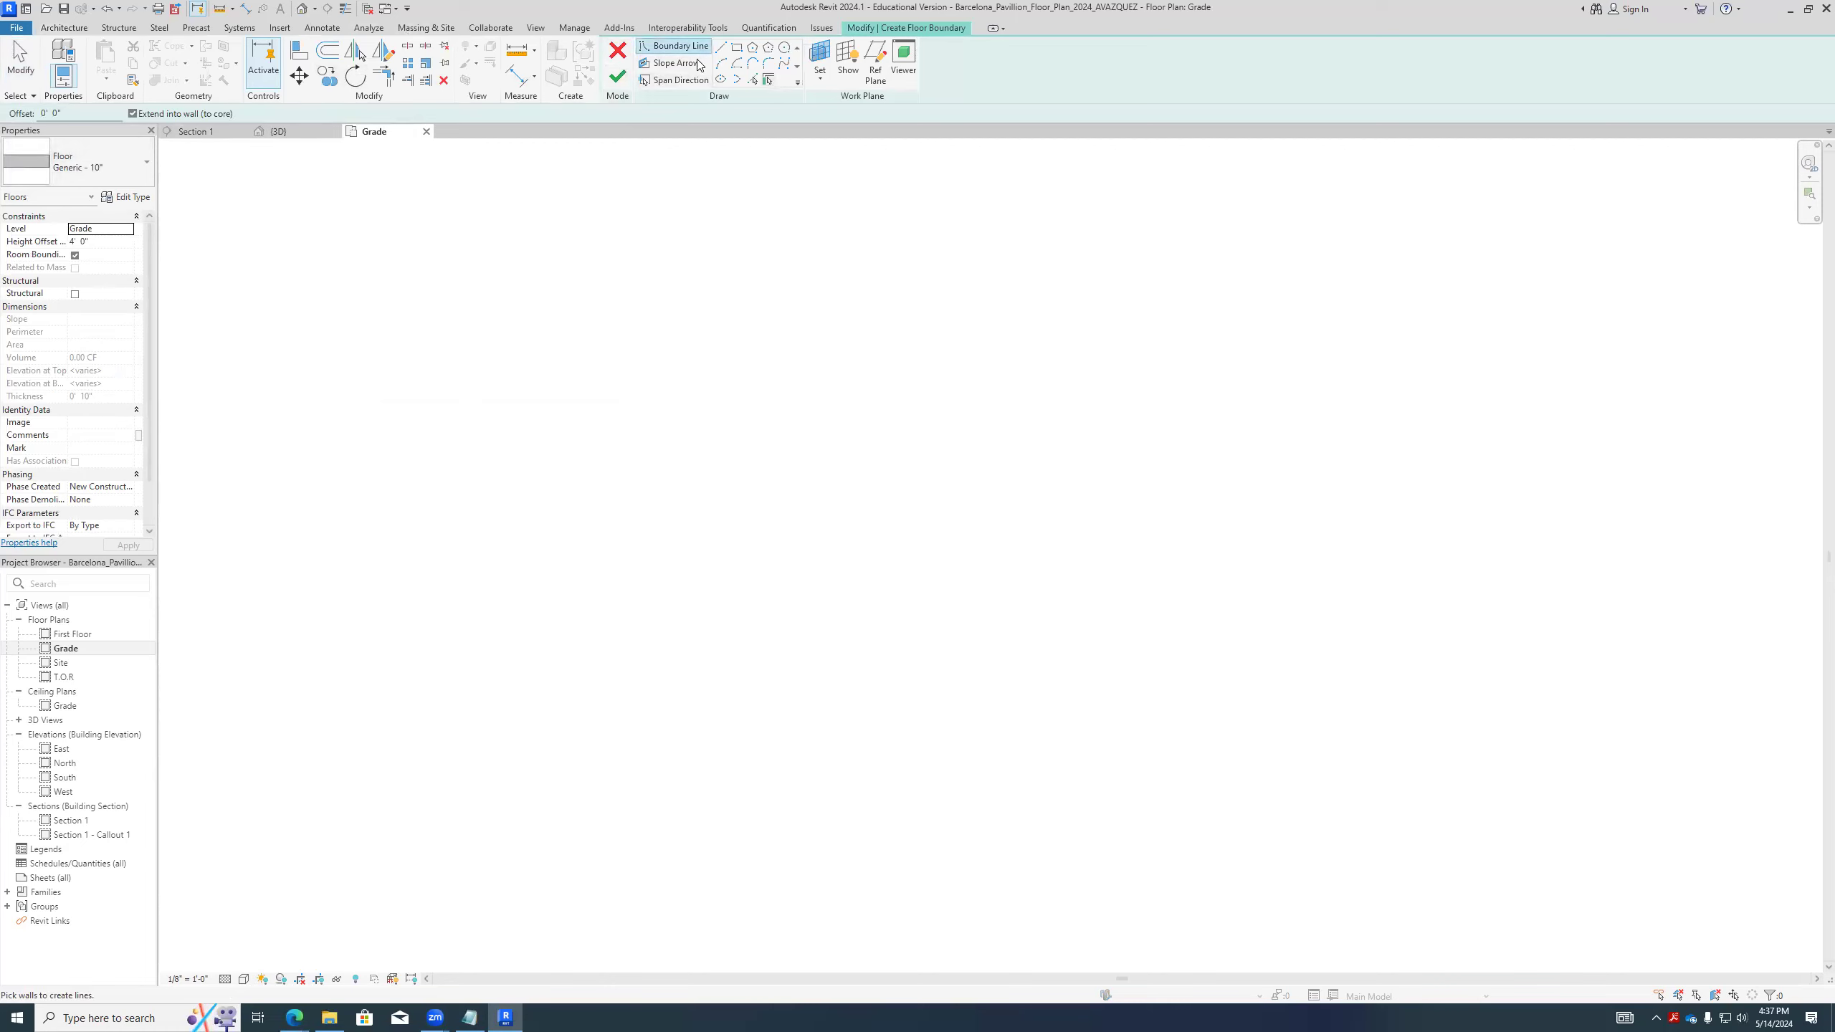
click(721, 47)
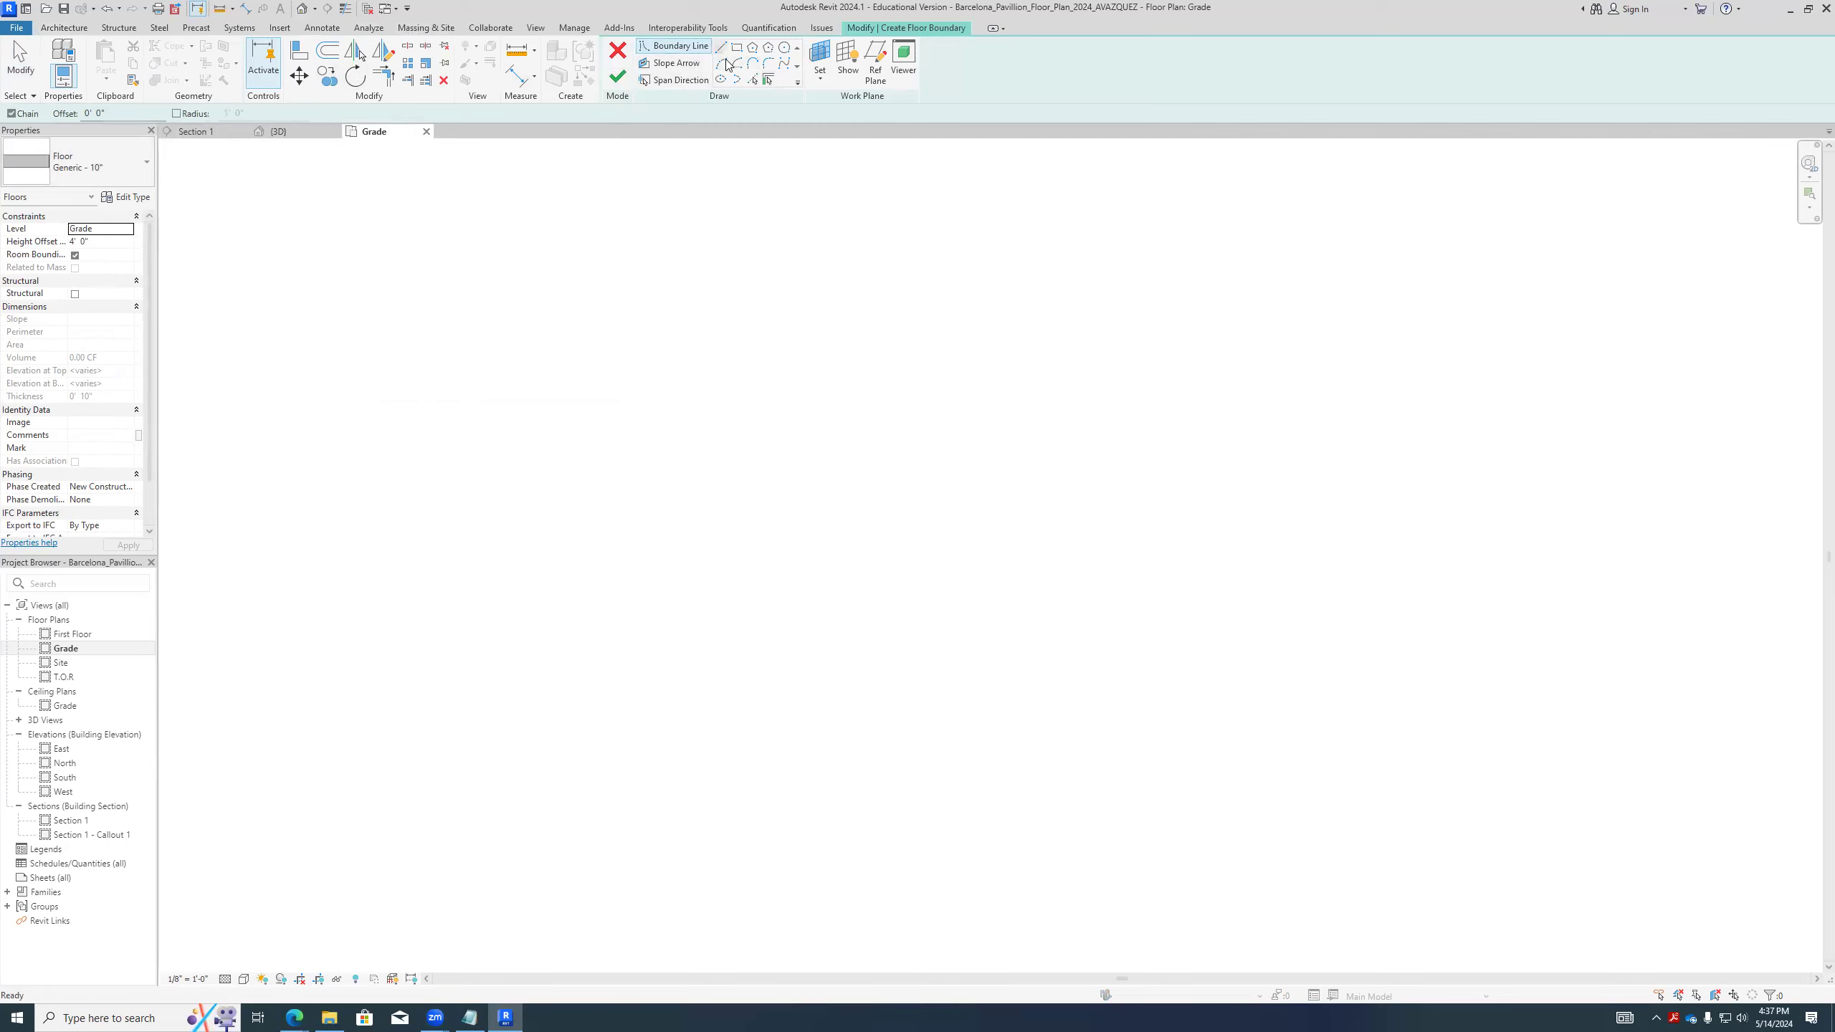
- Sketch a four-sided floor boundary about 80' wide with one slanted side, and delete it
click(439, 289)
click(929, 289)
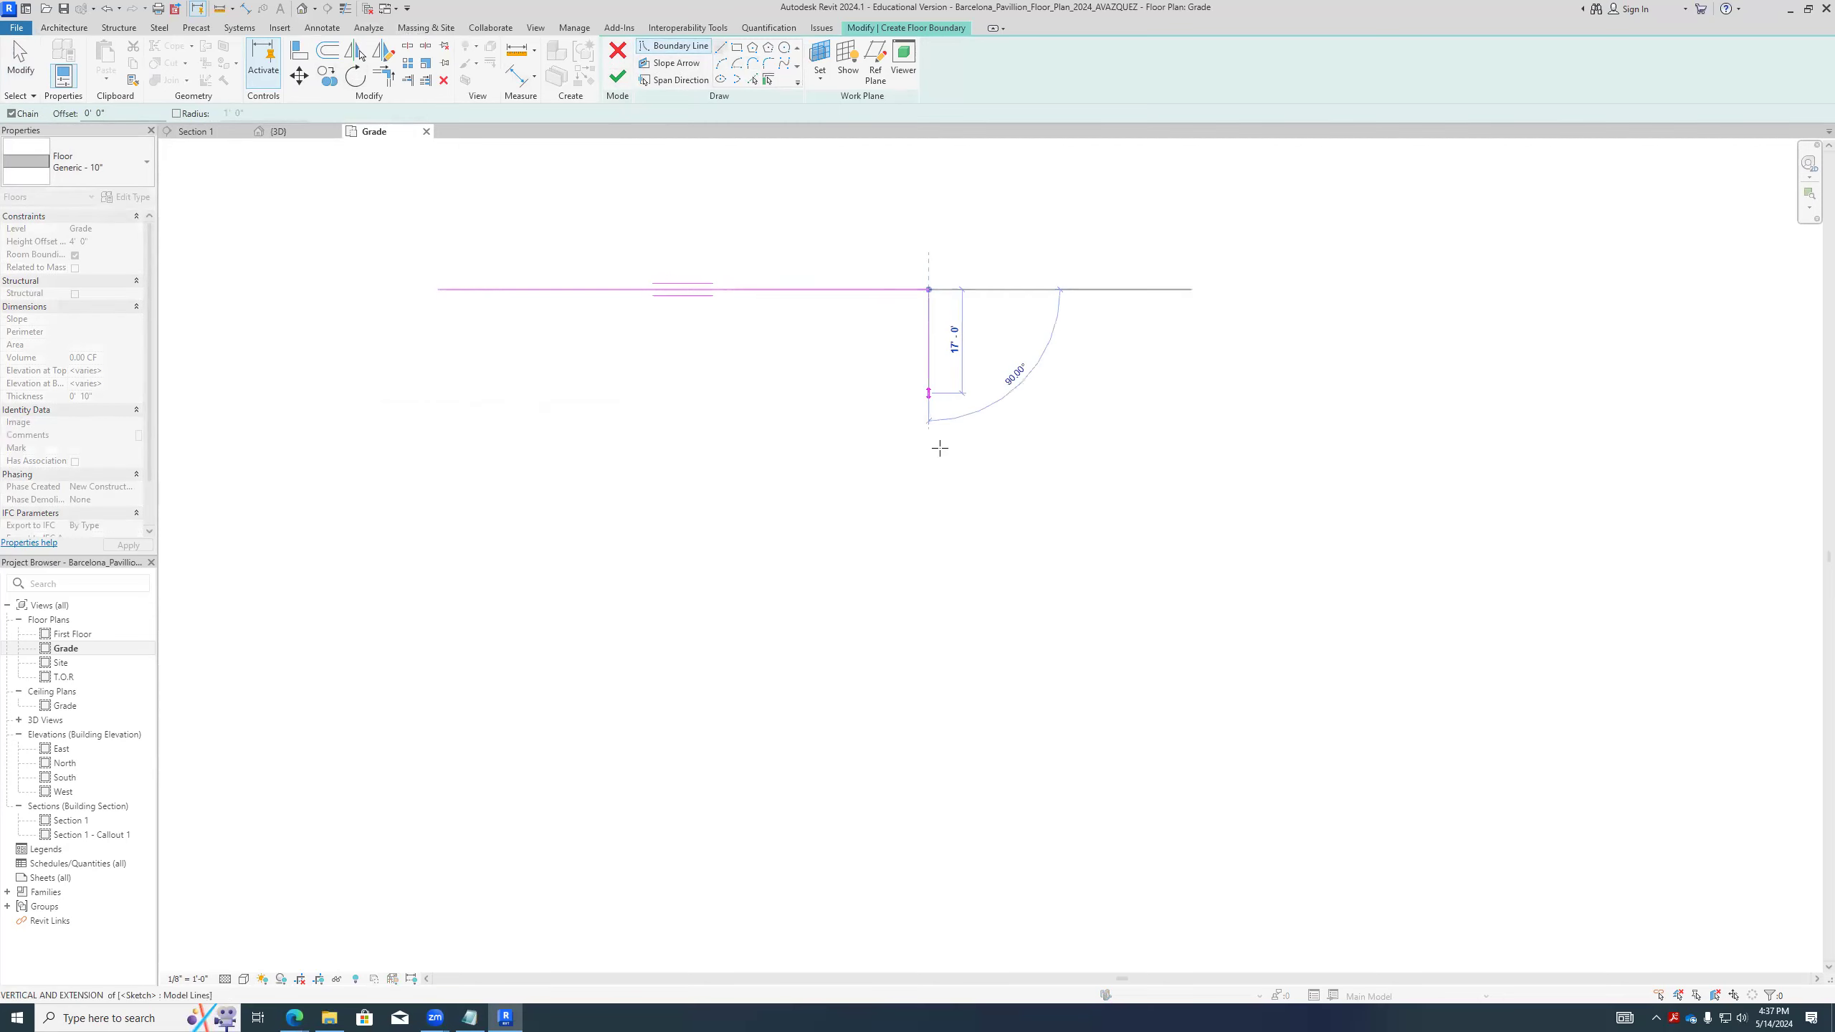
click(930, 539)
click(462, 538)
click(439, 294)
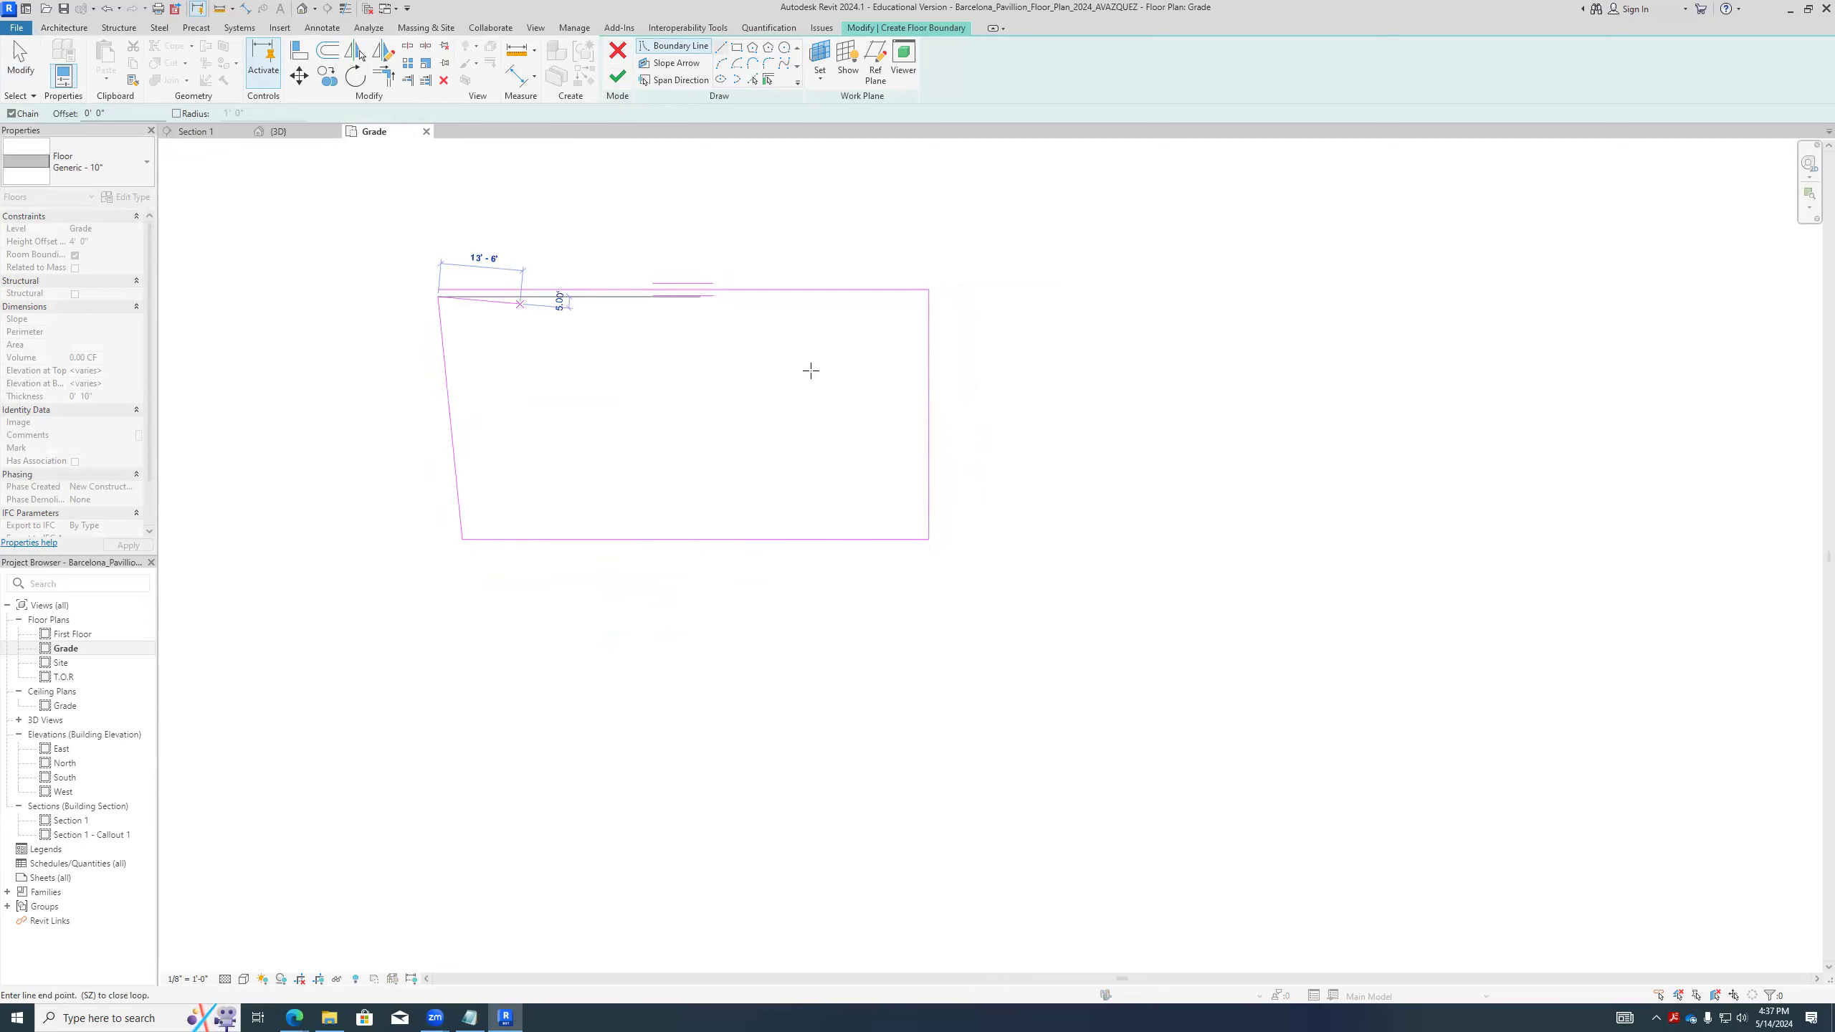
click(438, 288)
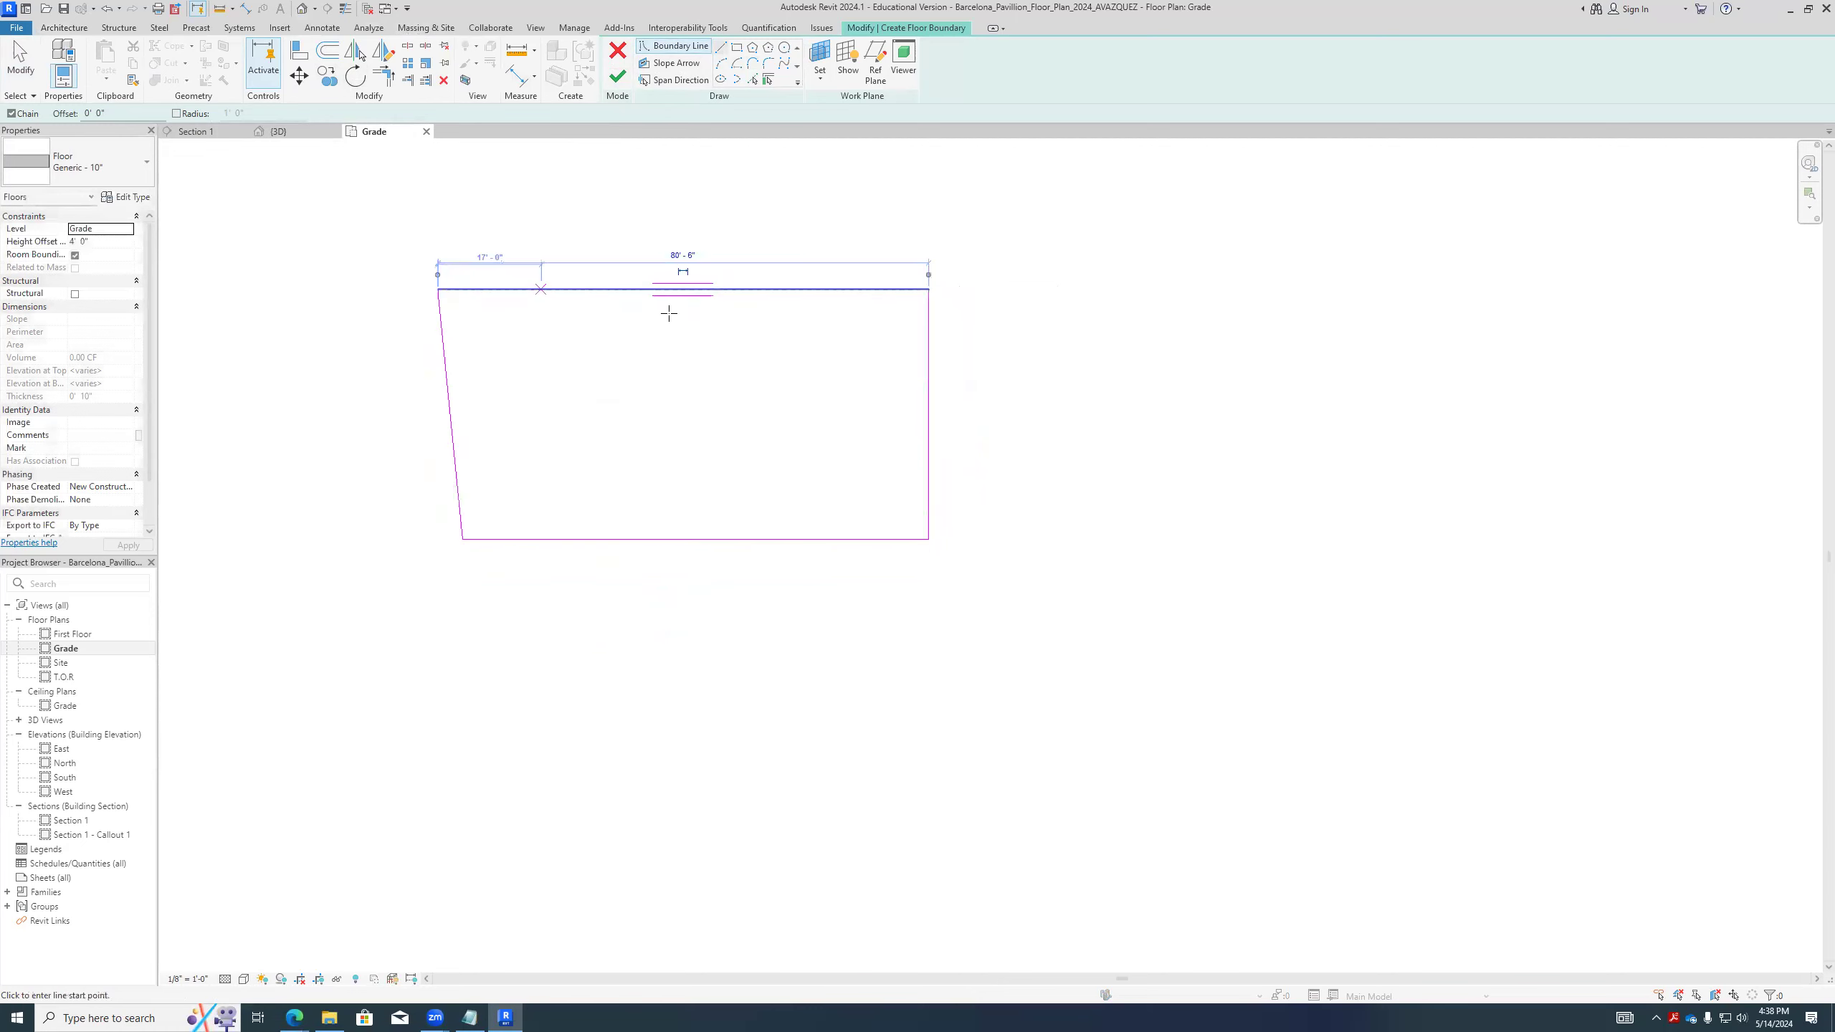
key(Escape)
drag(308, 216, 1088, 687)
key(Delete)
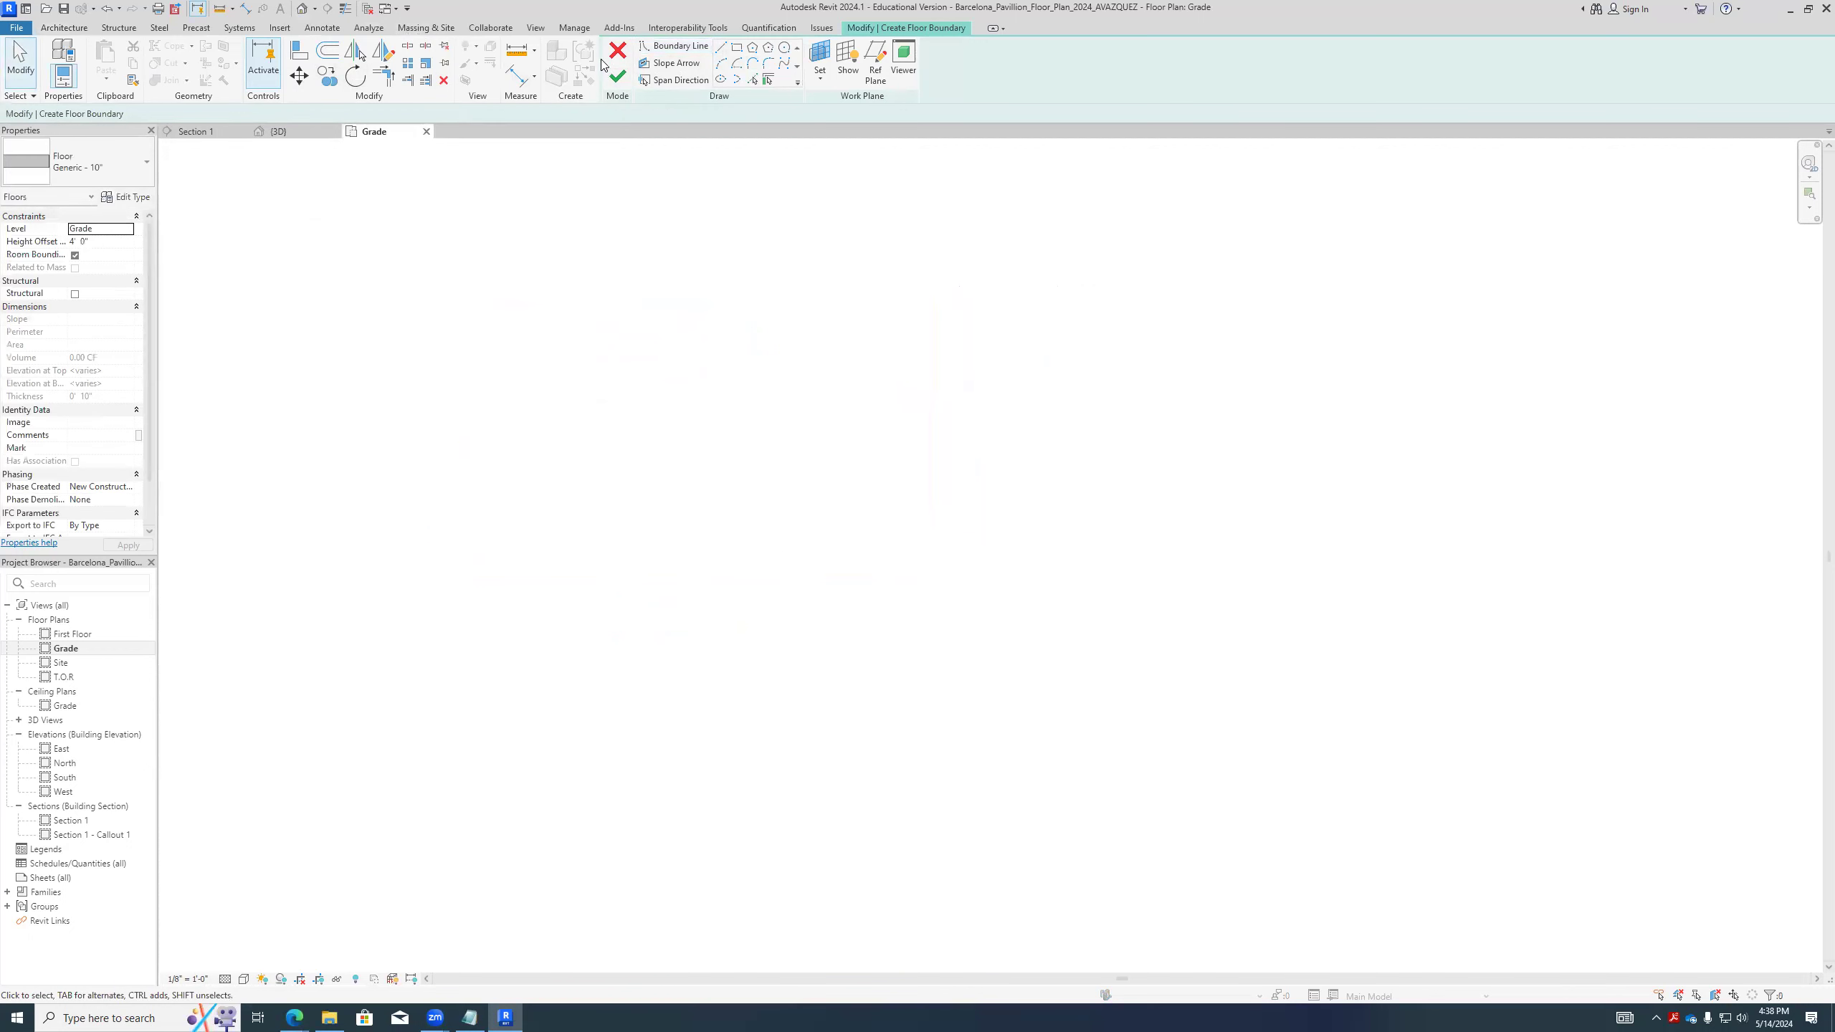
- Draw a rectangular boundary about 212' in perimeter line by line, finish the Generic - 10" floor and deselect it
key(l)
key(i)
click(384, 423)
click(798, 423)
click(797, 654)
click(384, 654)
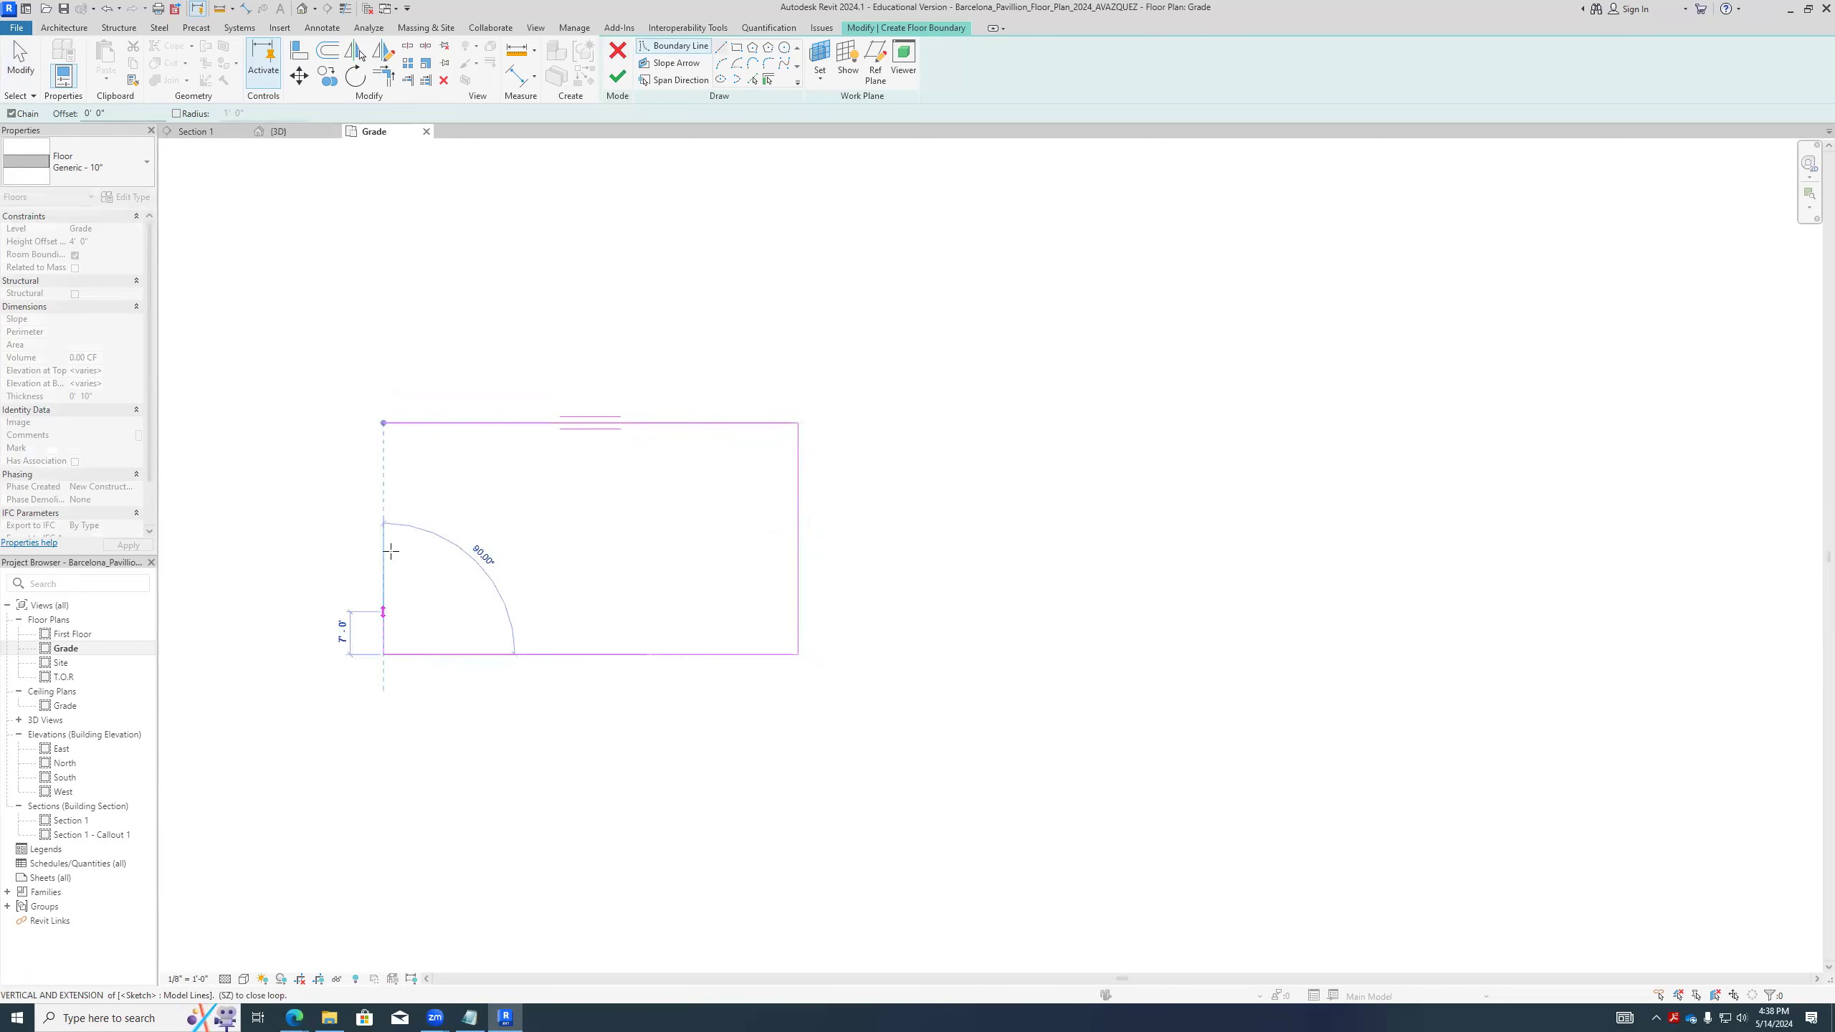
click(383, 422)
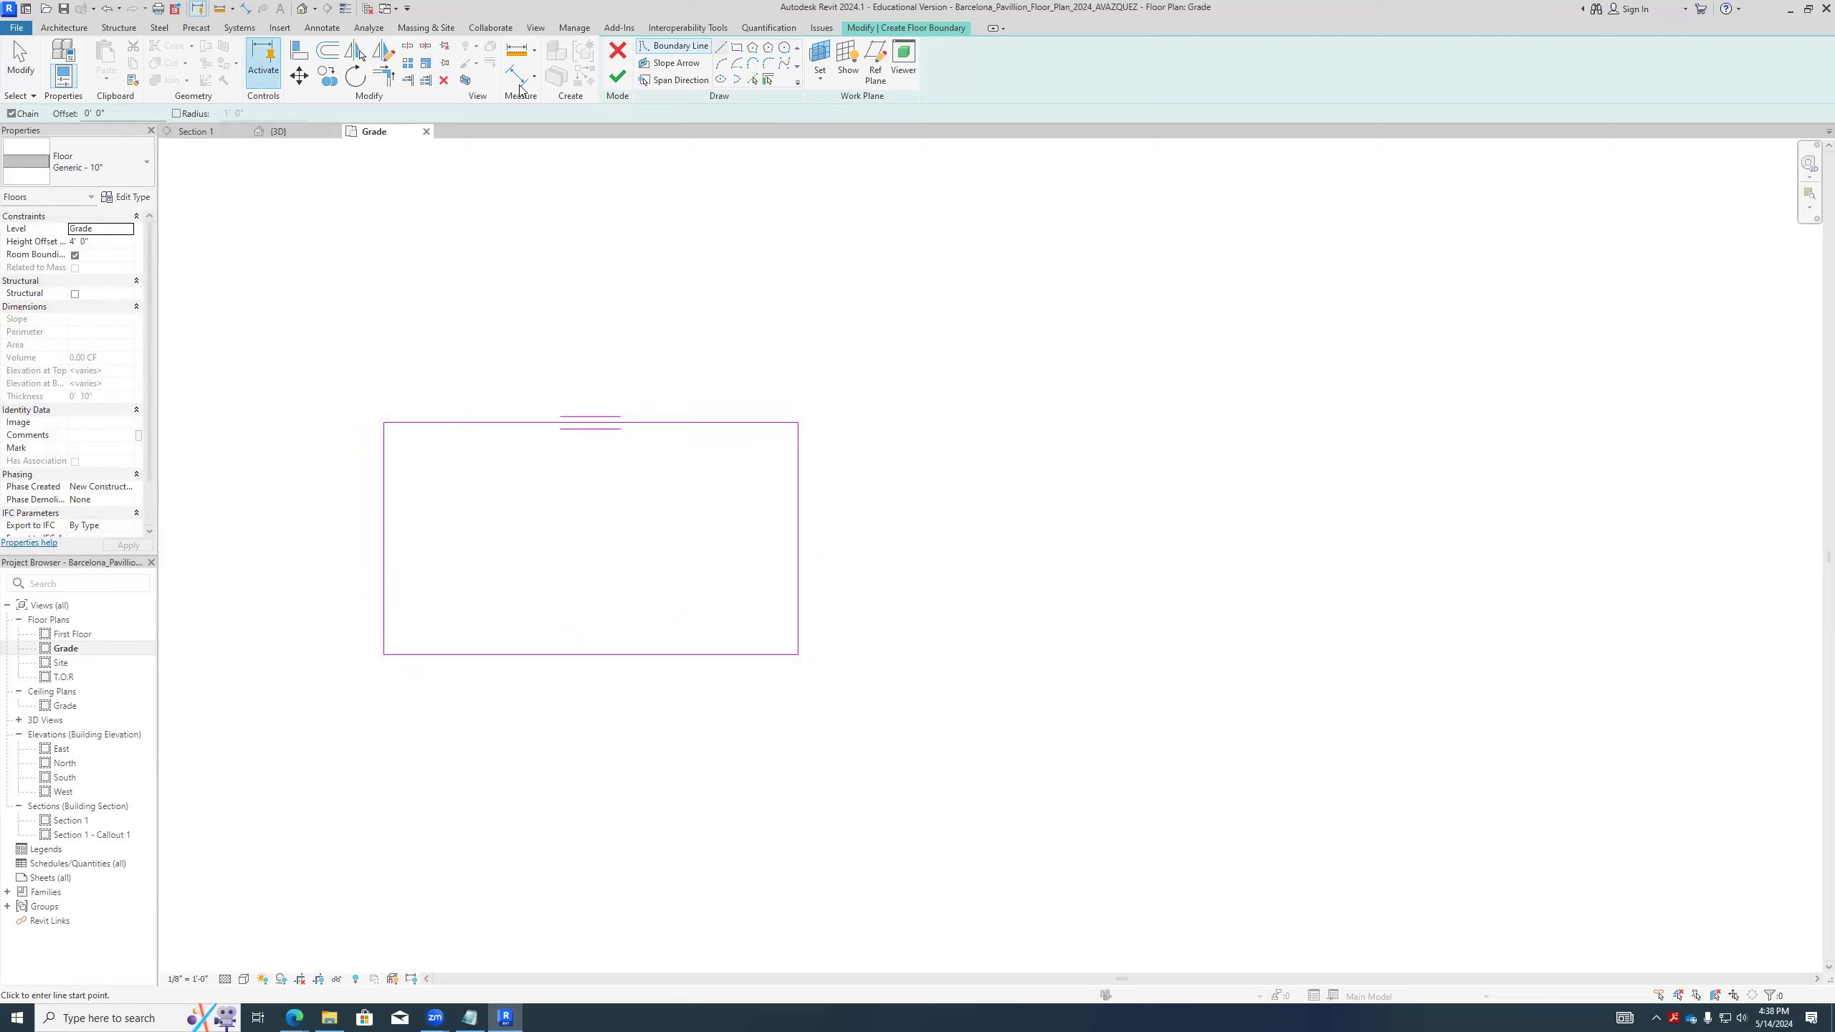
click(619, 77)
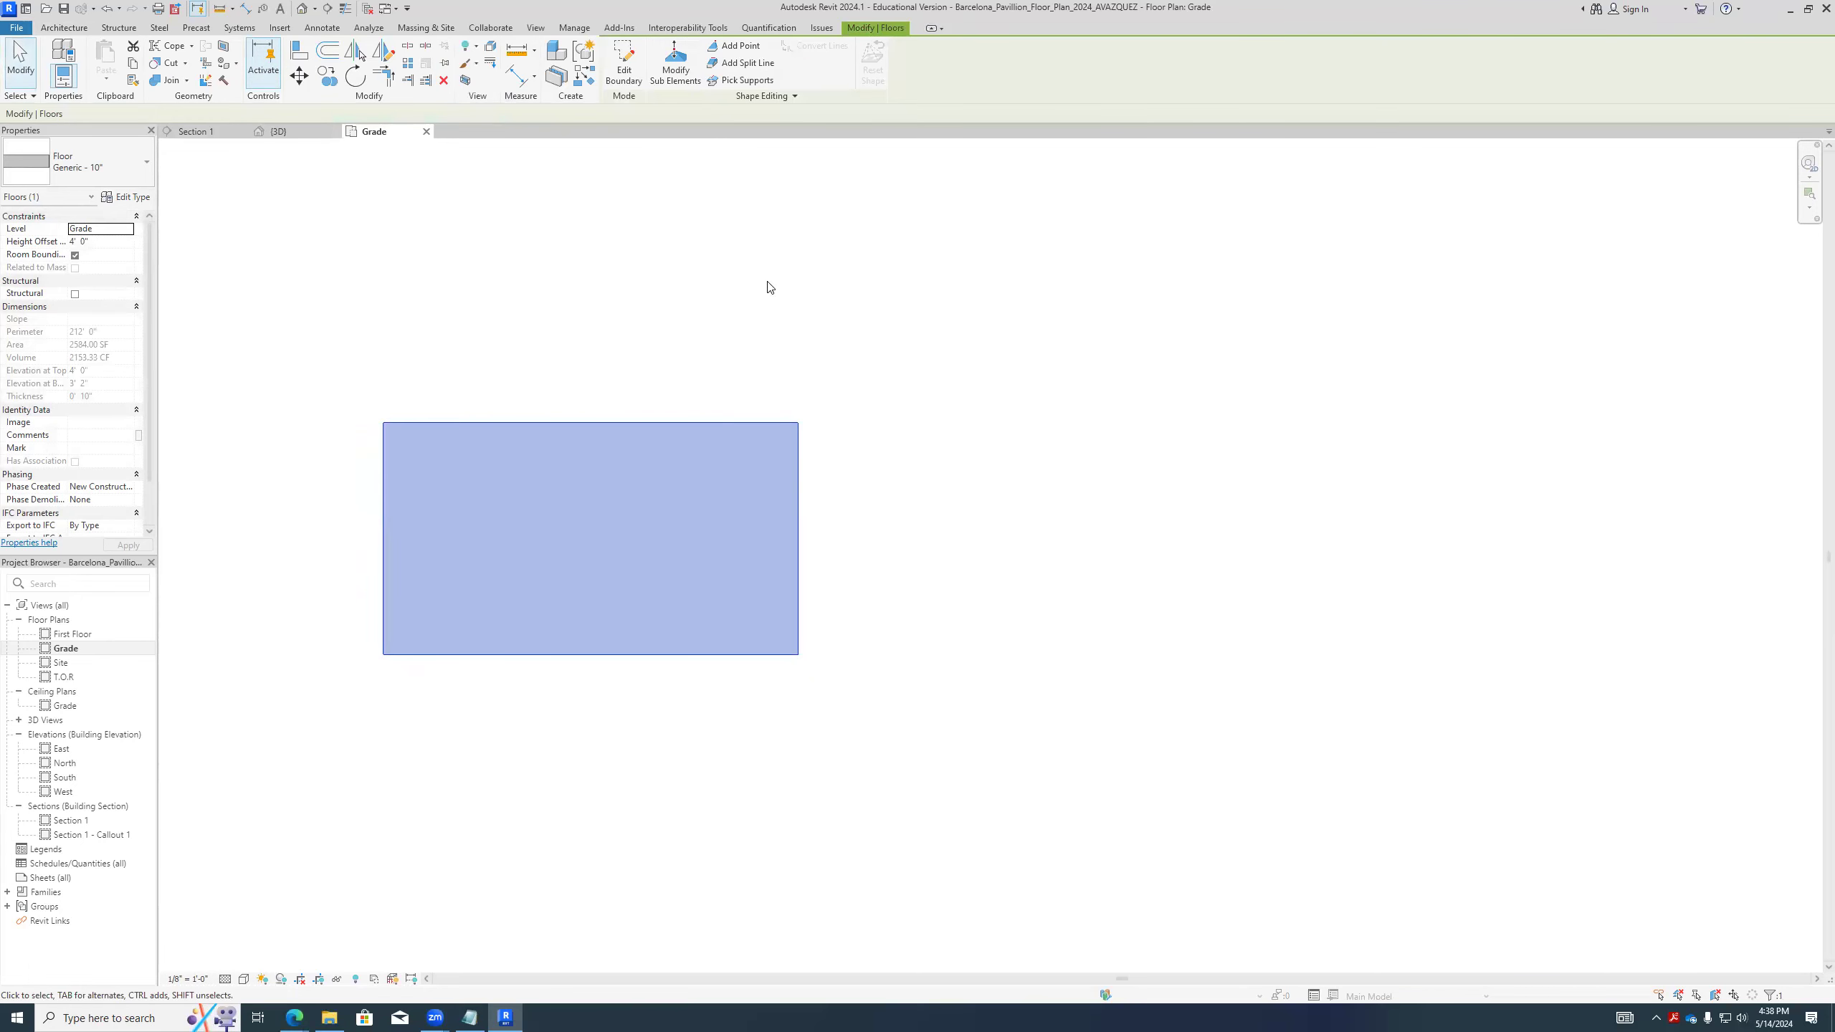
click(794, 338)
click(799, 450)
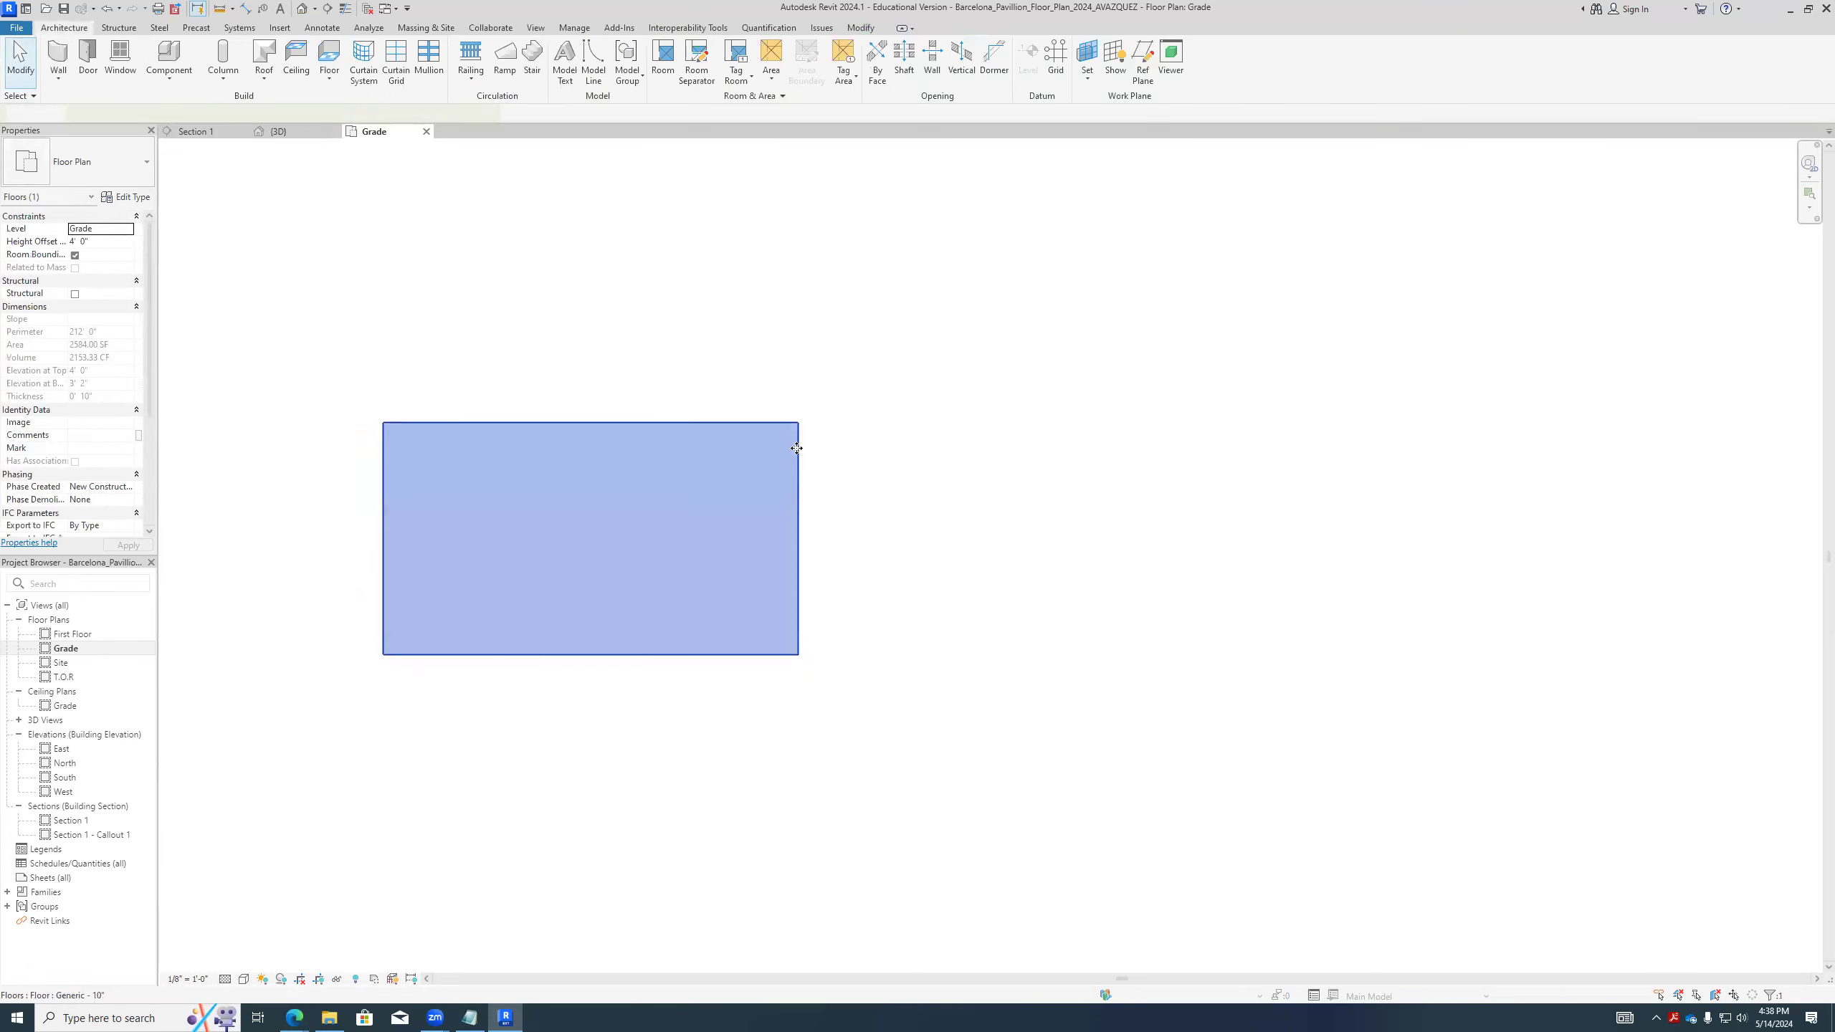
click(254, 268)
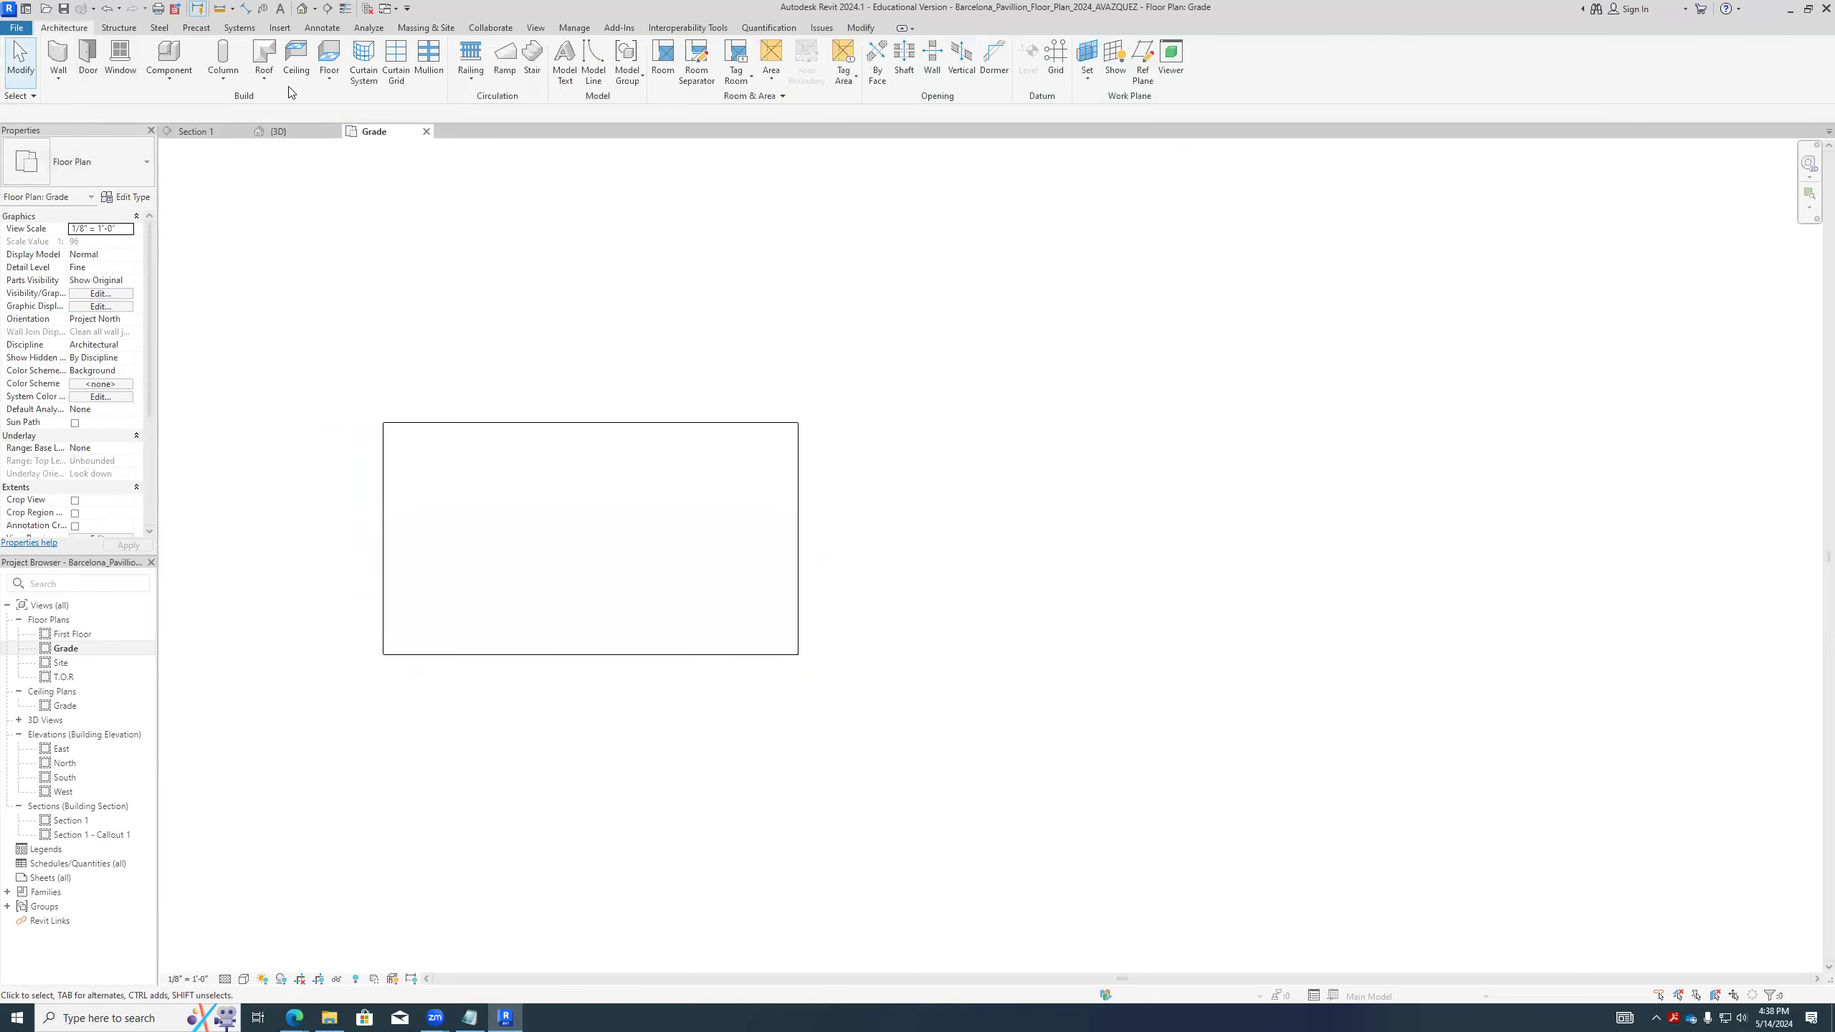
- Start another architectural floor and sketch a rectangular boundary about 80' by 61' beside the first floor
click(330, 84)
click(347, 103)
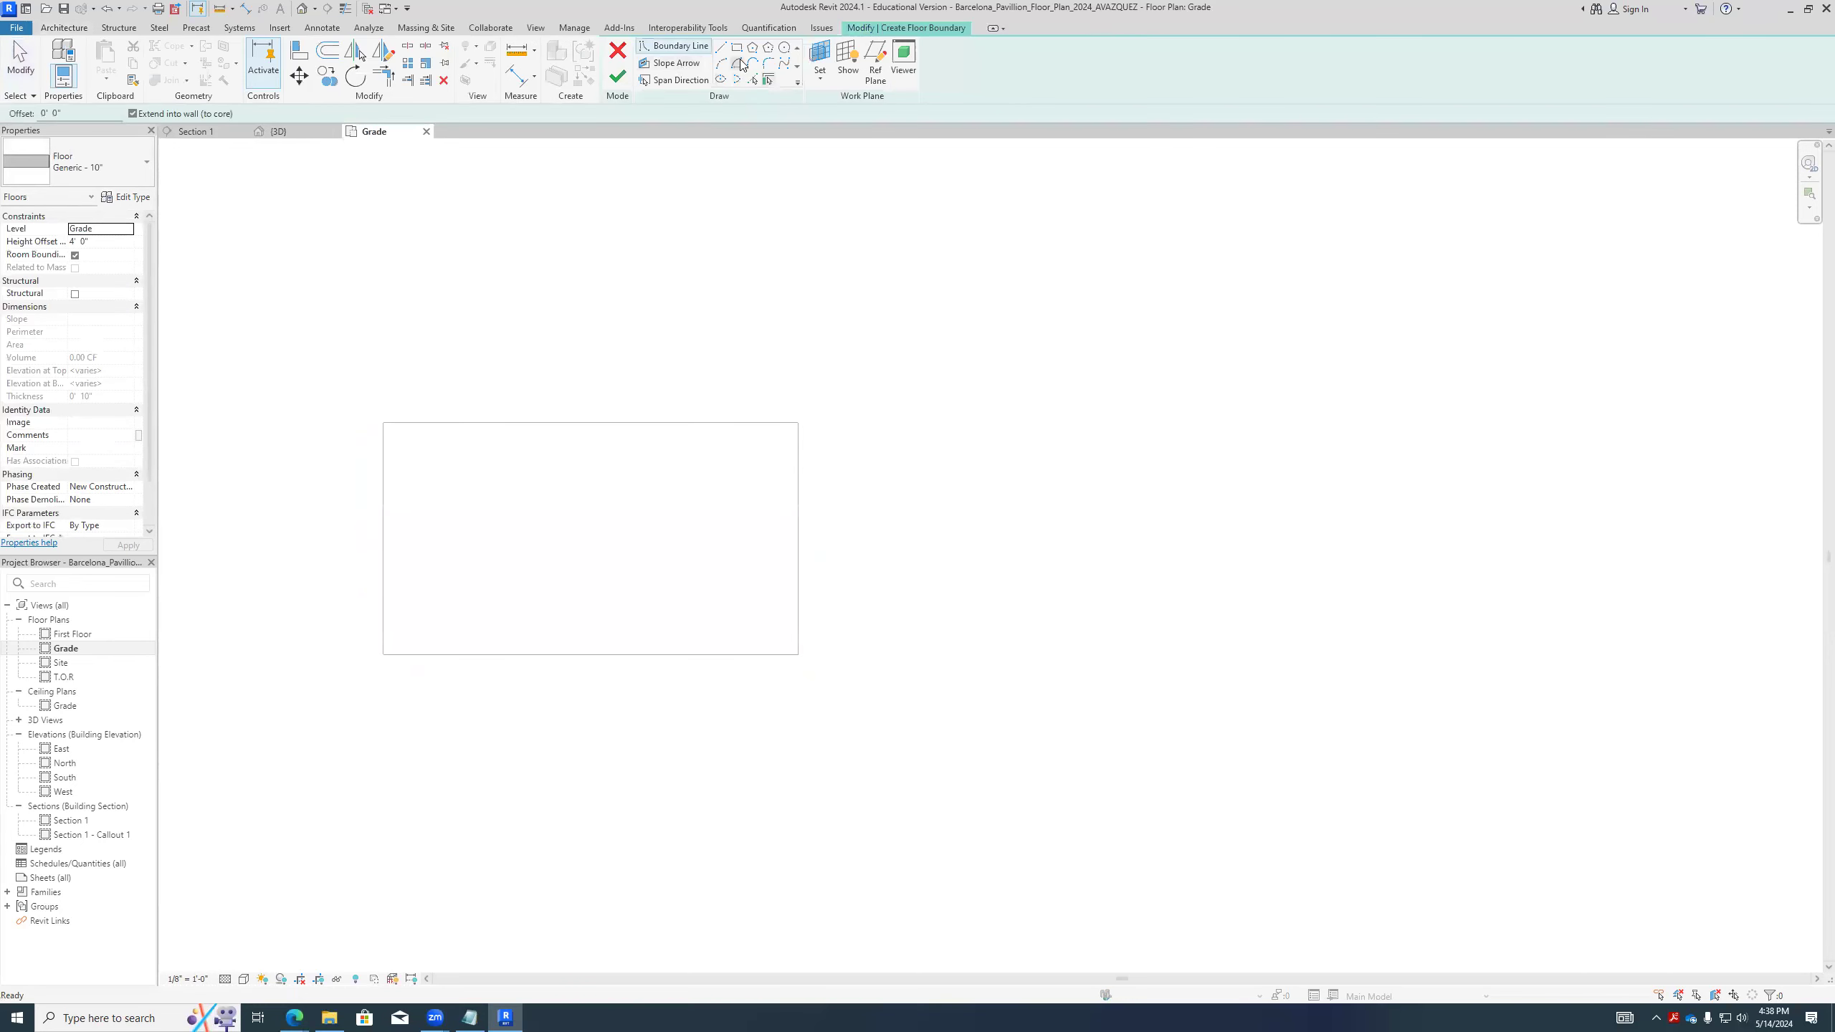
click(736, 47)
click(954, 381)
click(1439, 753)
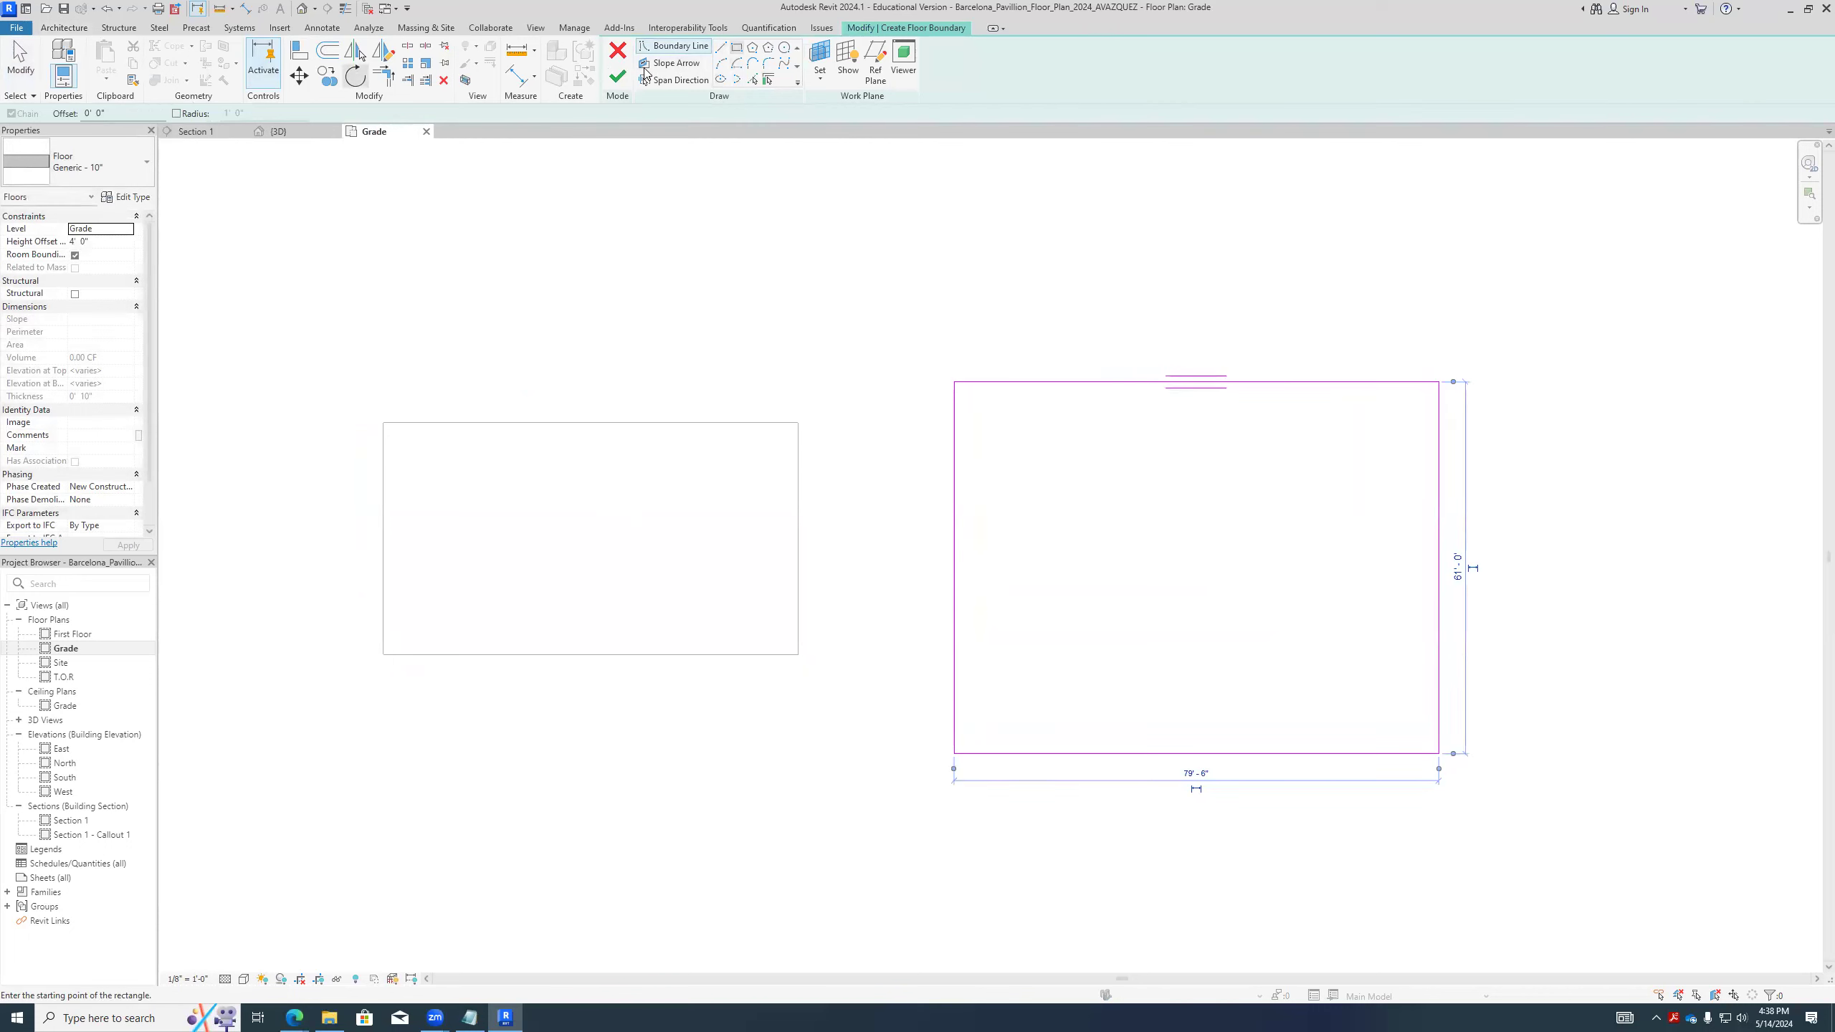
- Add an elliptical boundary above the gap between the two rectangles, finish the floor and deselect it
click(720, 80)
click(755, 266)
click(874, 341)
click(933, 238)
click(618, 76)
click(455, 328)
scroll(455, 328, down, 4)
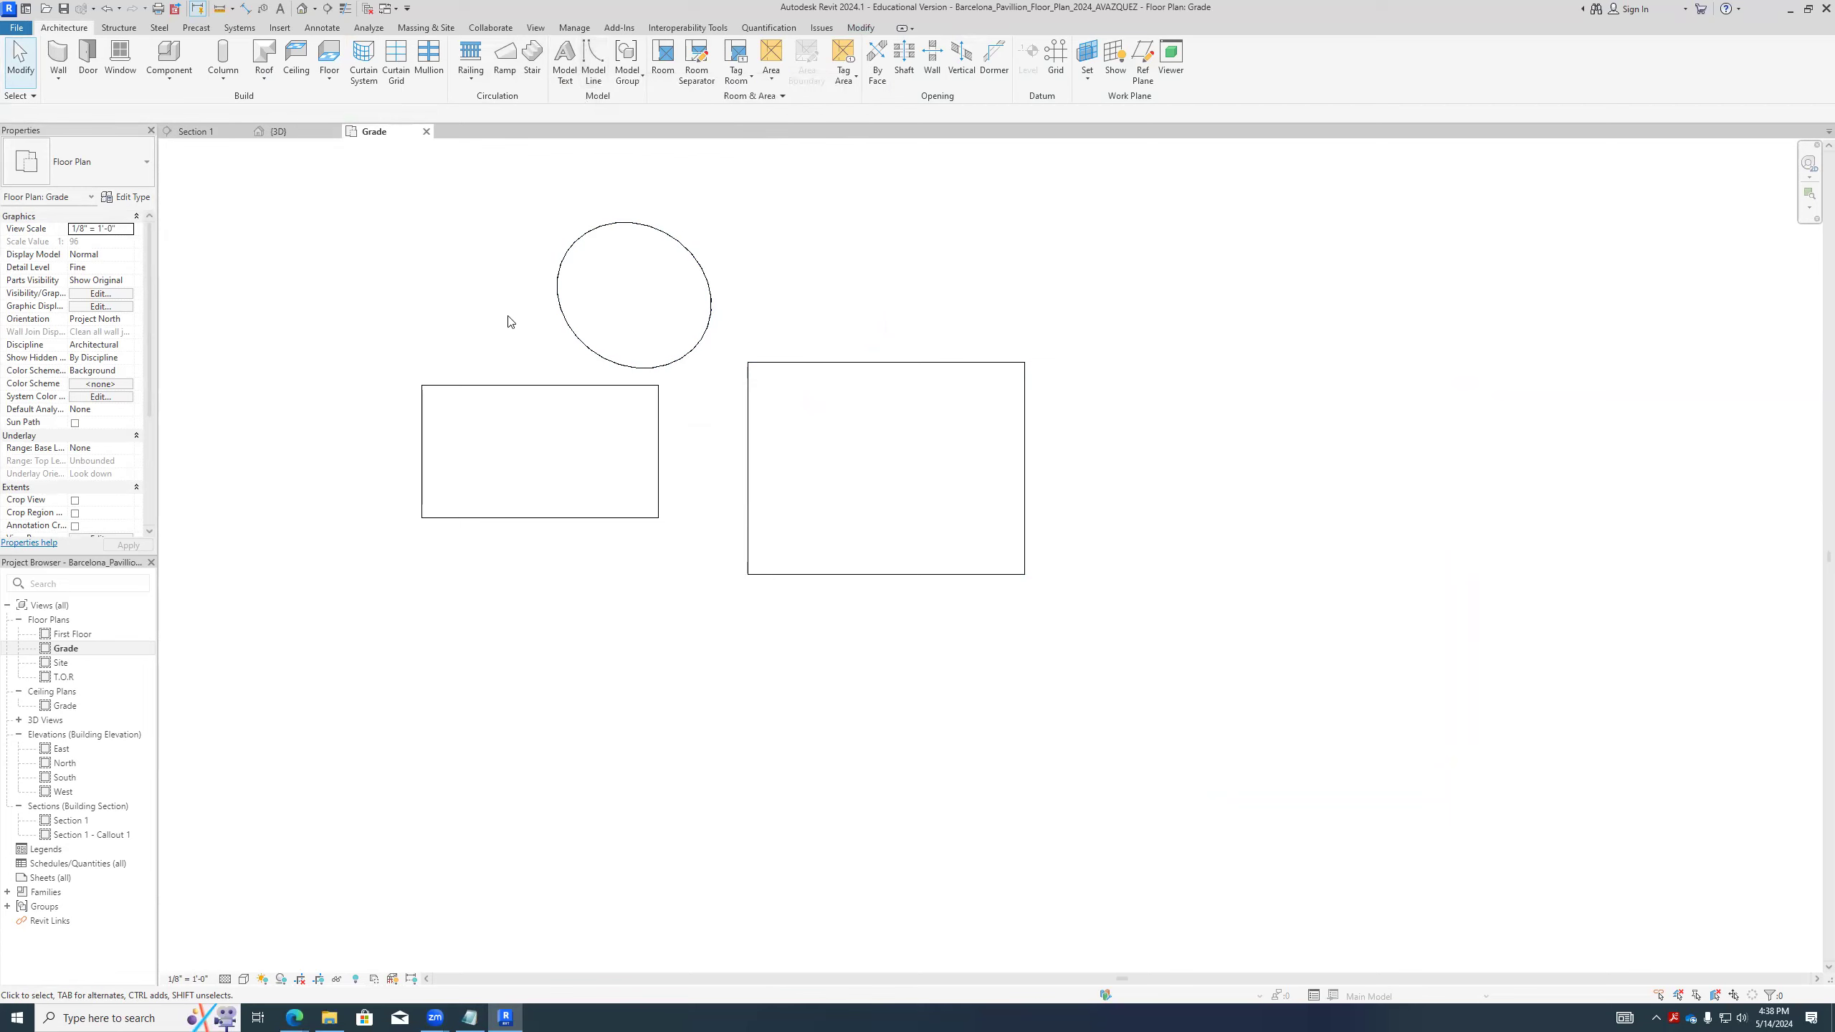
- Draw a closed L-shaped outline with model lines beside the floors, with a step about 18'-6" high in its upper edge
click(641, 78)
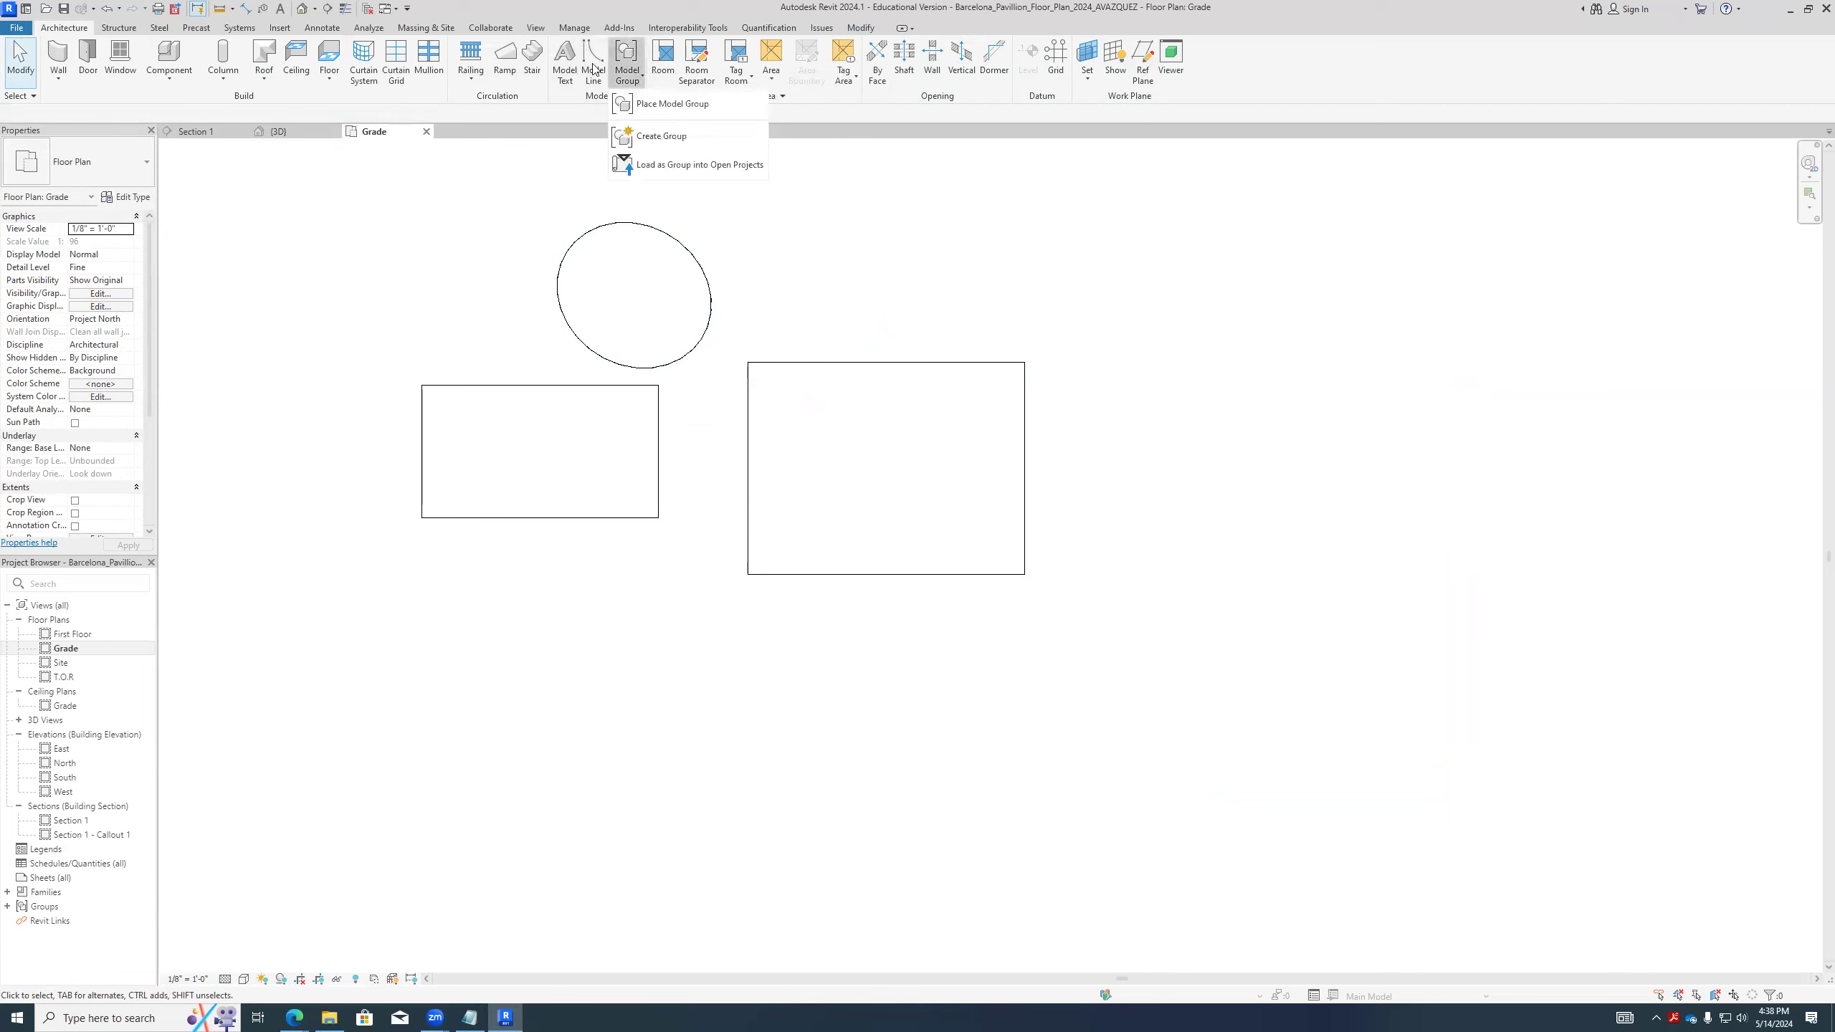
click(593, 68)
click(1180, 247)
click(1180, 518)
click(1517, 517)
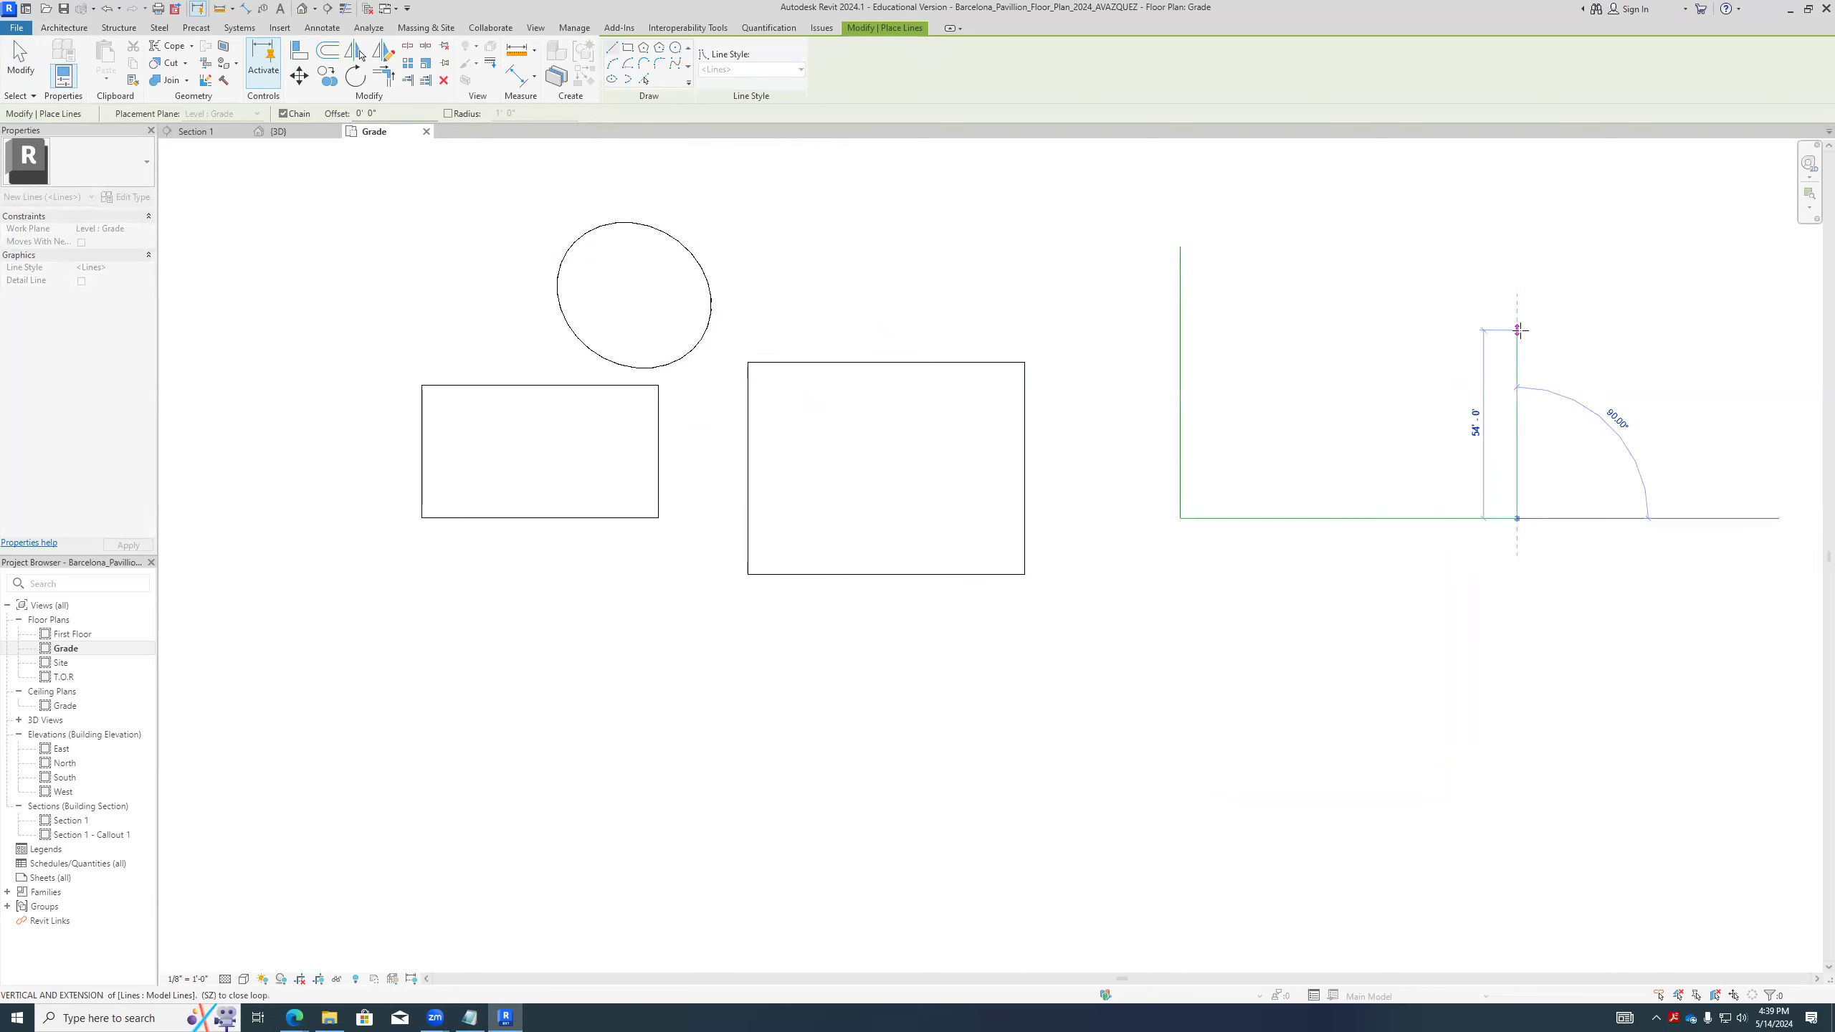
click(1517, 311)
click(1302, 311)
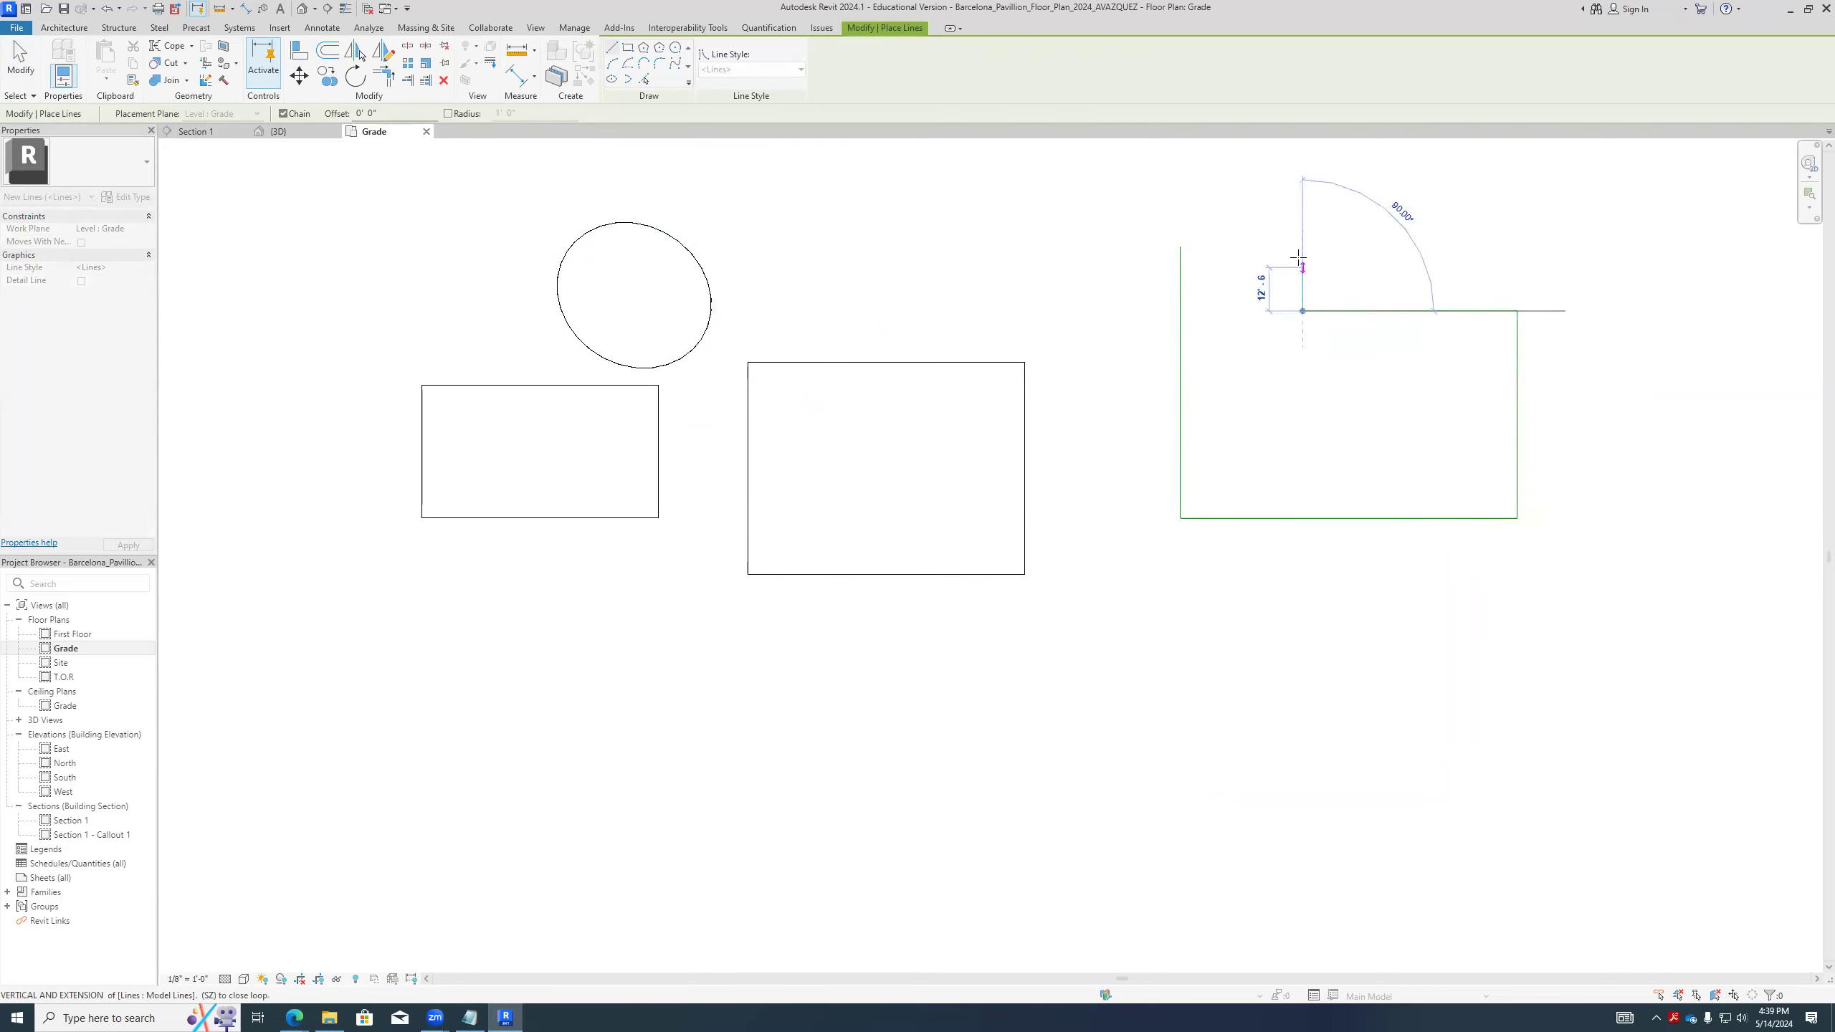
click(1302, 247)
click(1180, 247)
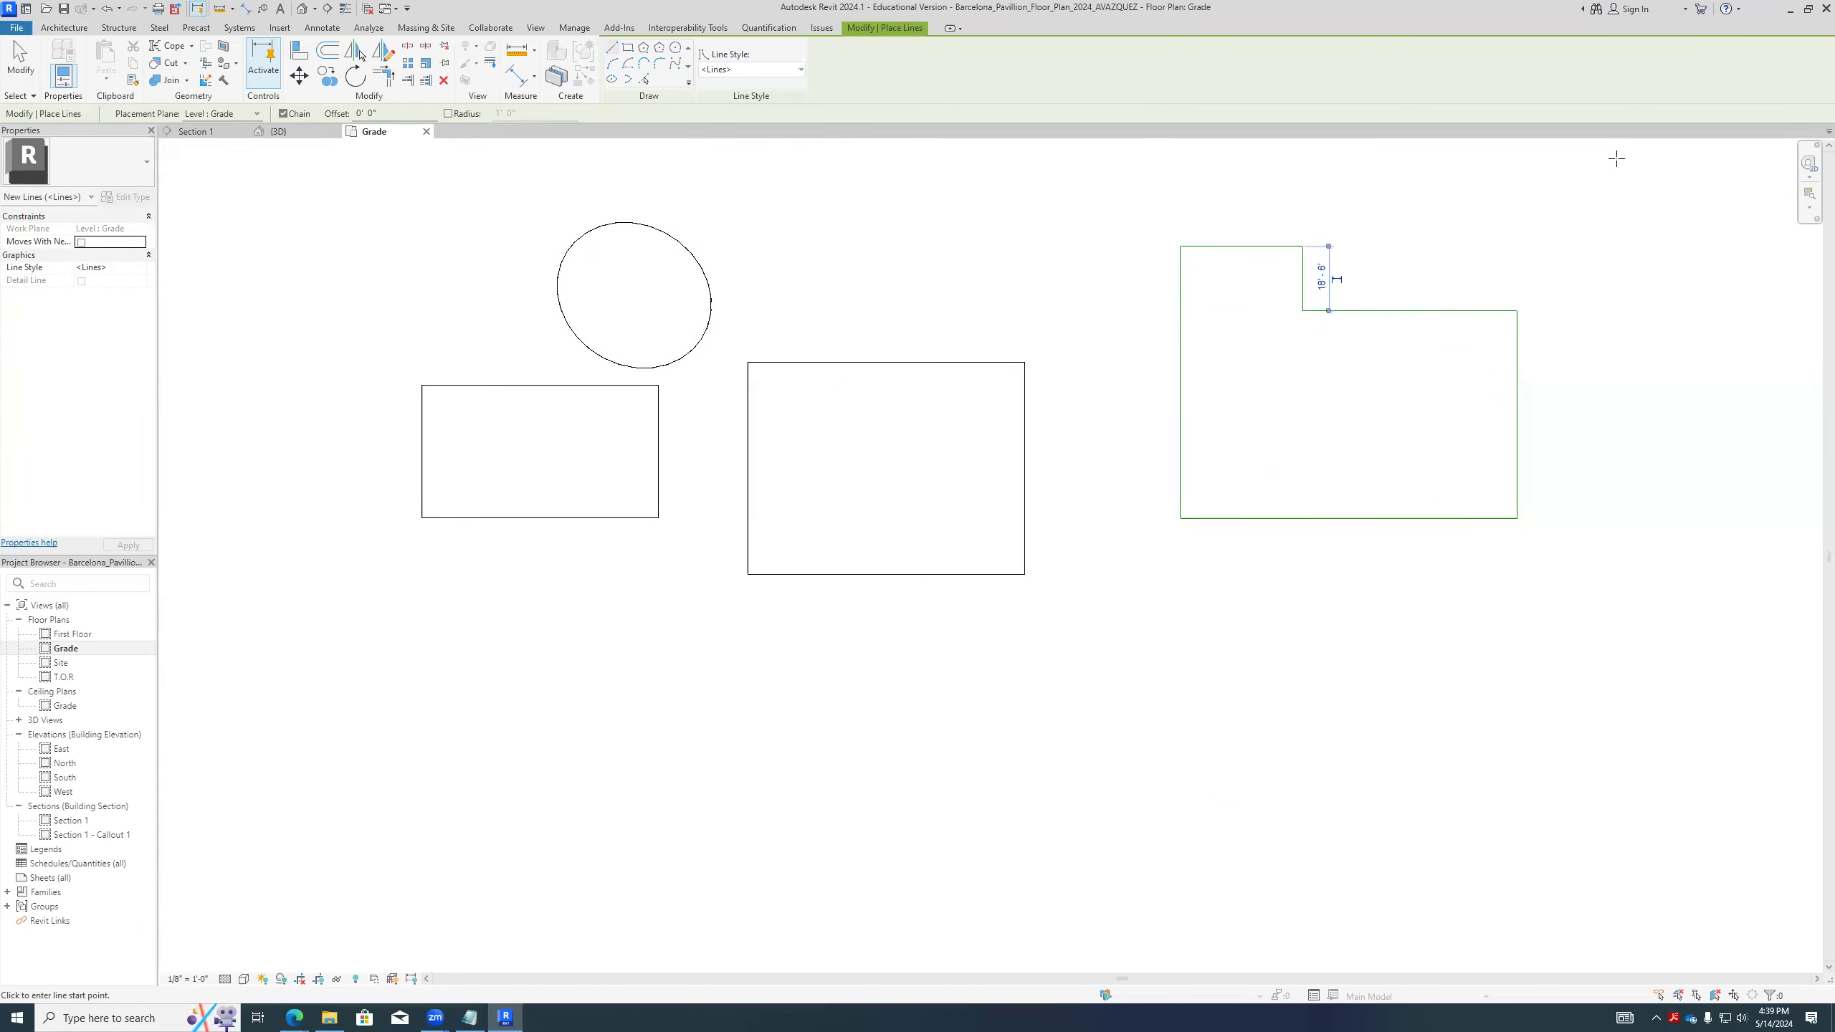
- Create a Generic - 10" architectural floor by picking the entire L-shaped model line chain as its boundary and finish the sketch
scroll(650, 328, down, 3)
scroll(1122, 313, up, 4)
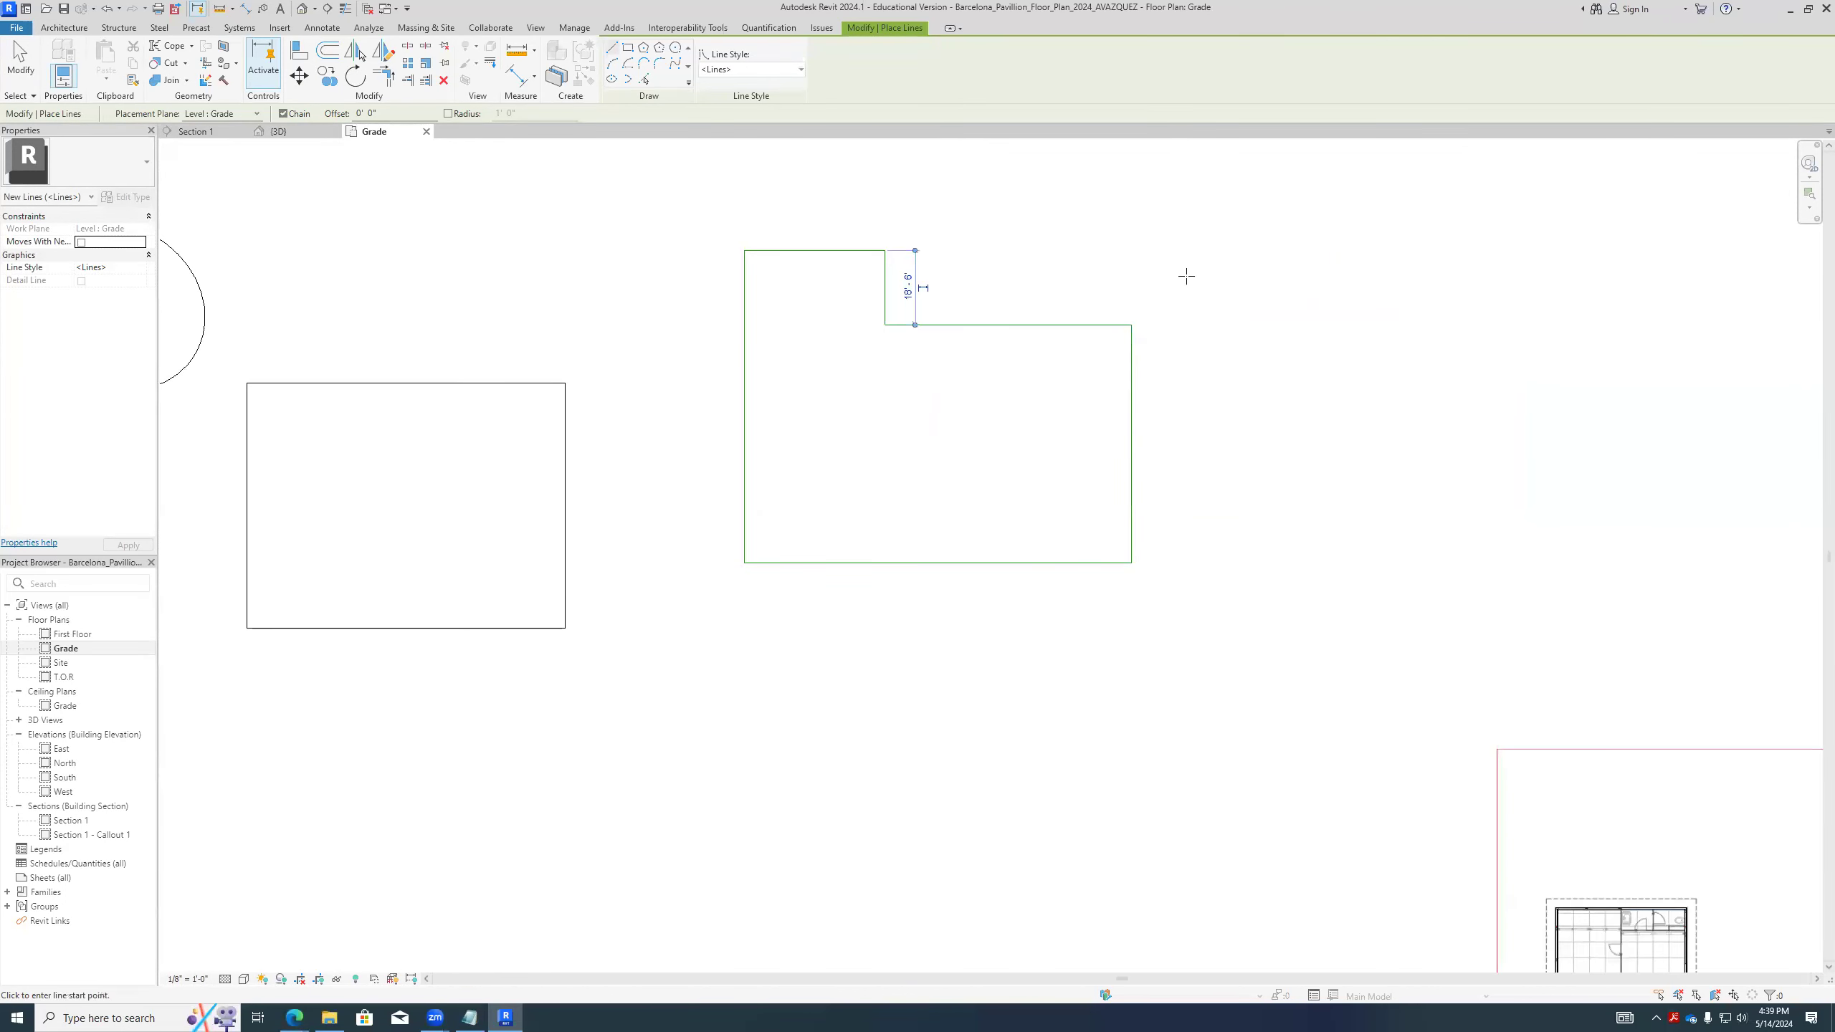
click(63, 27)
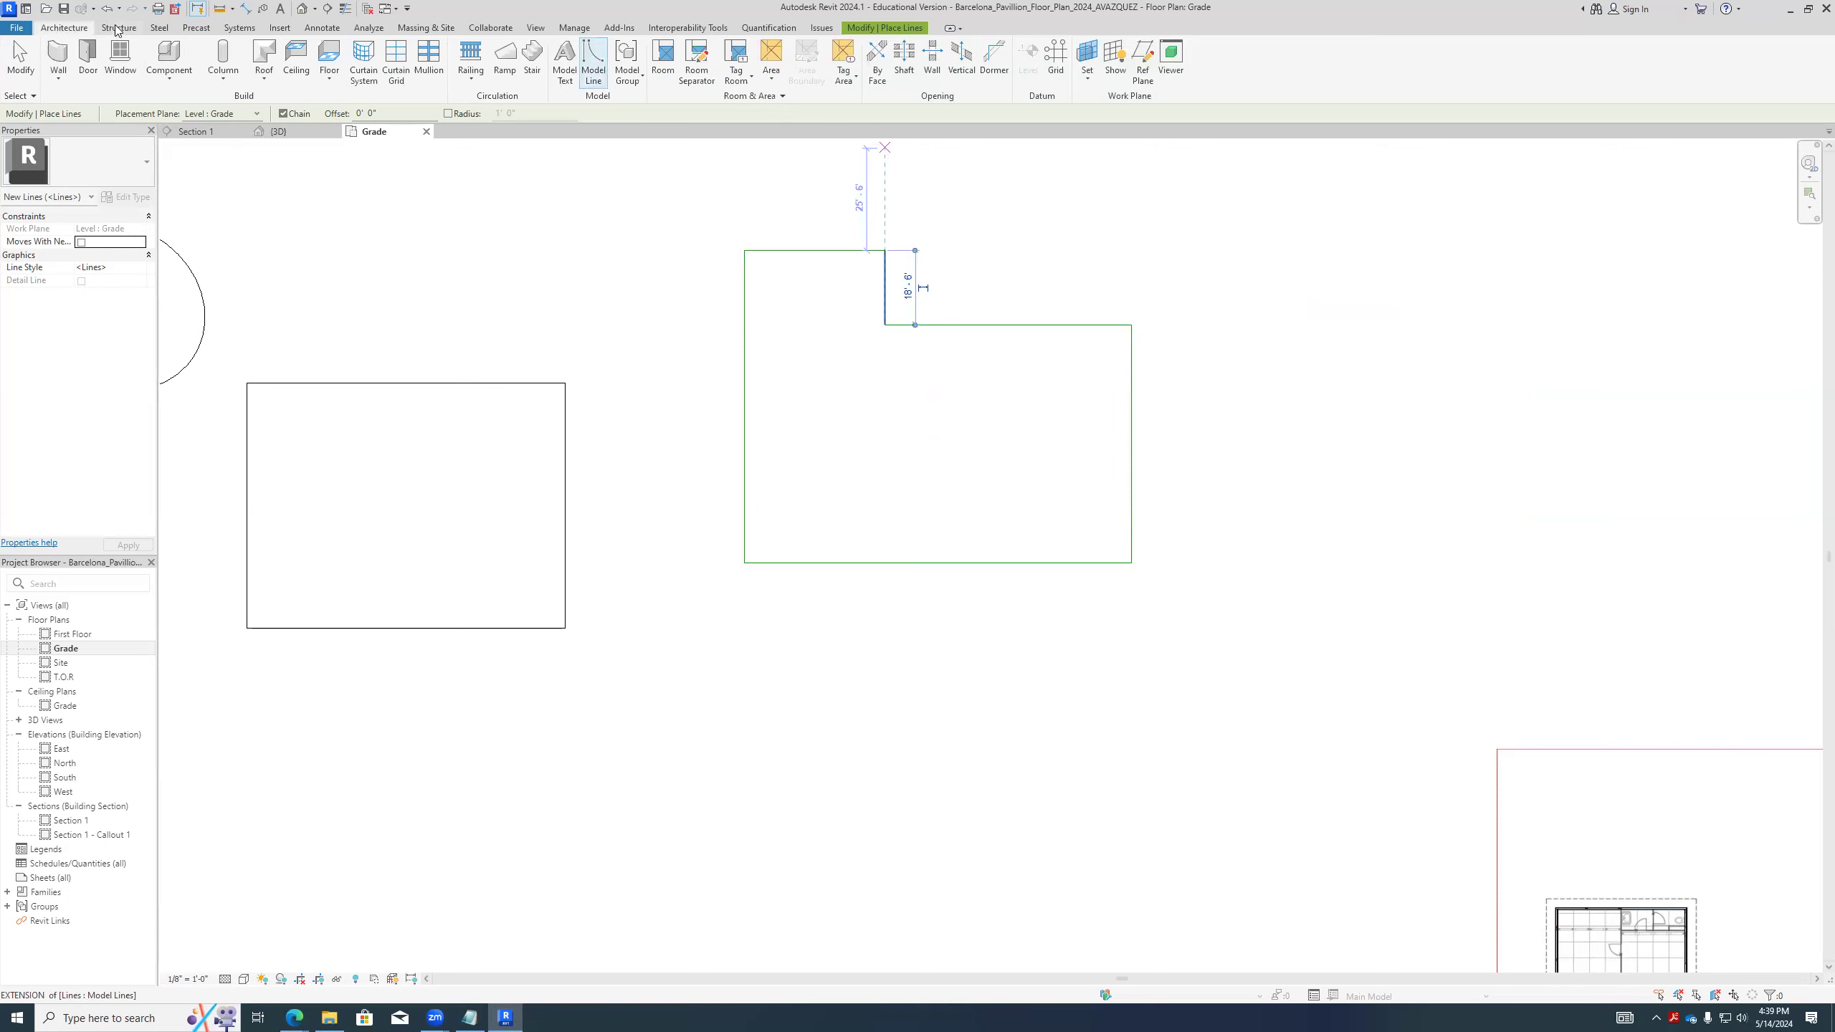
click(329, 74)
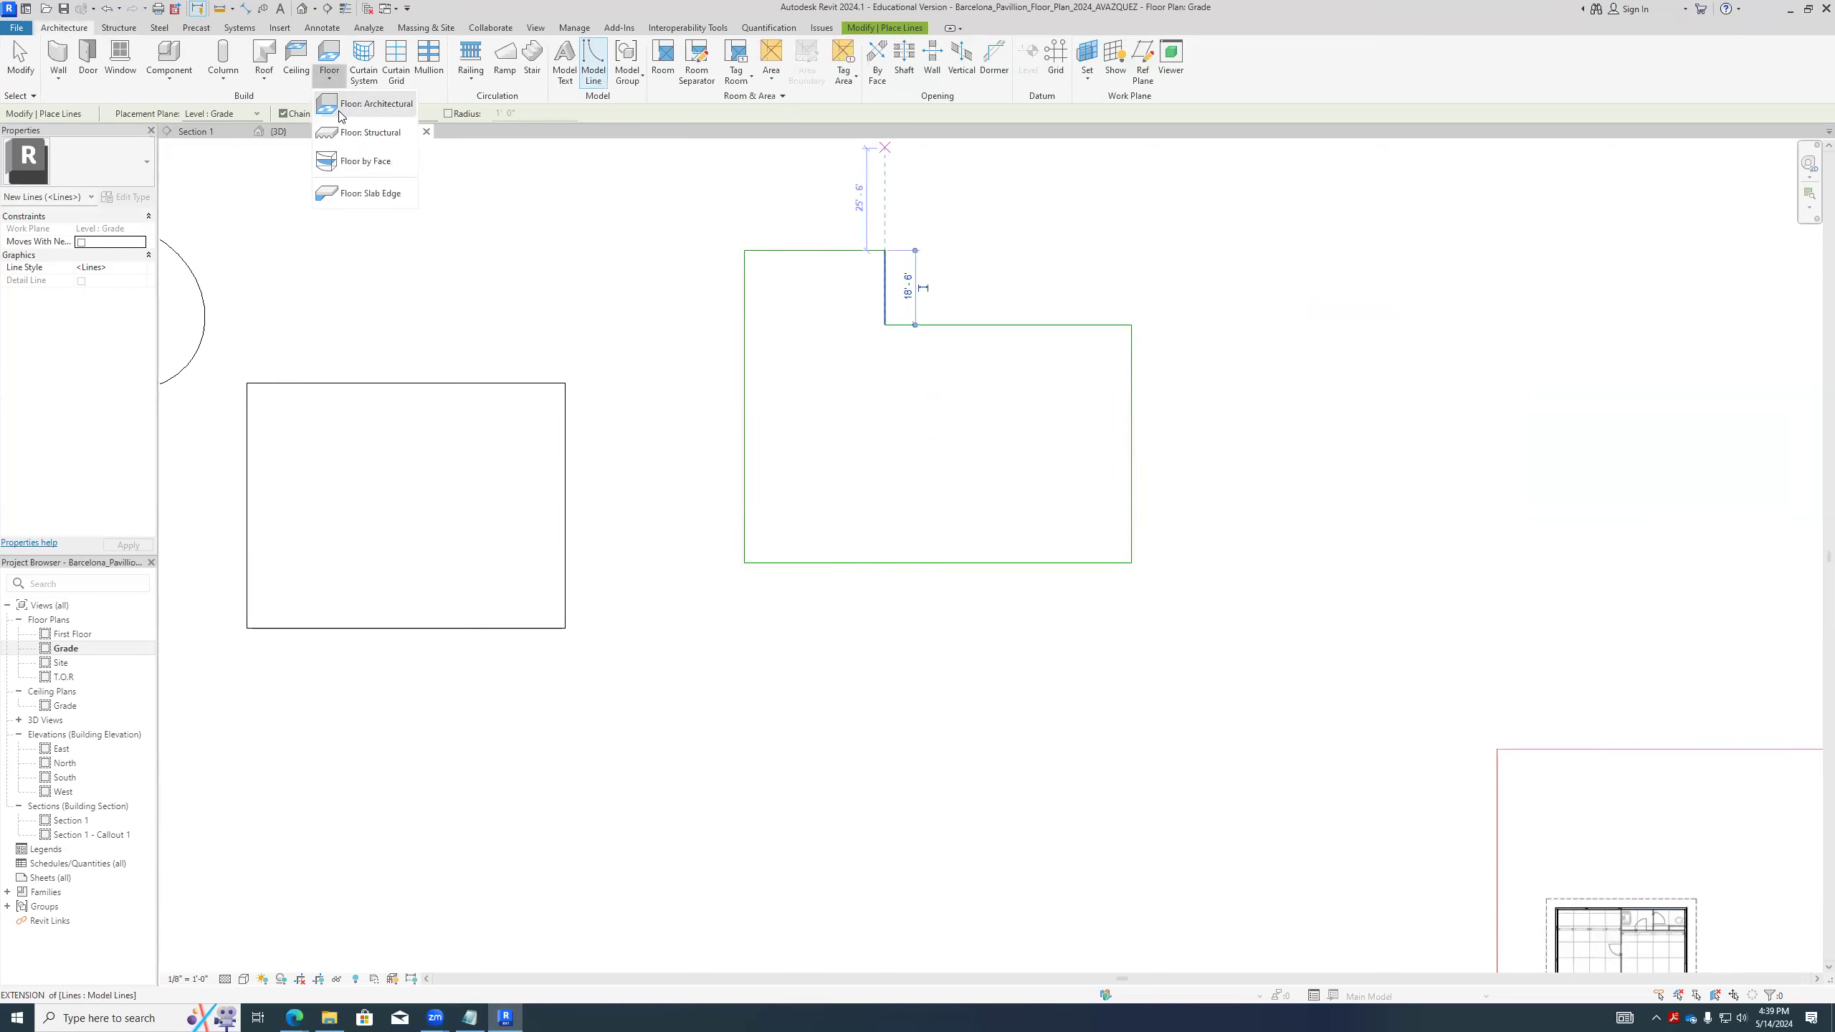
click(372, 104)
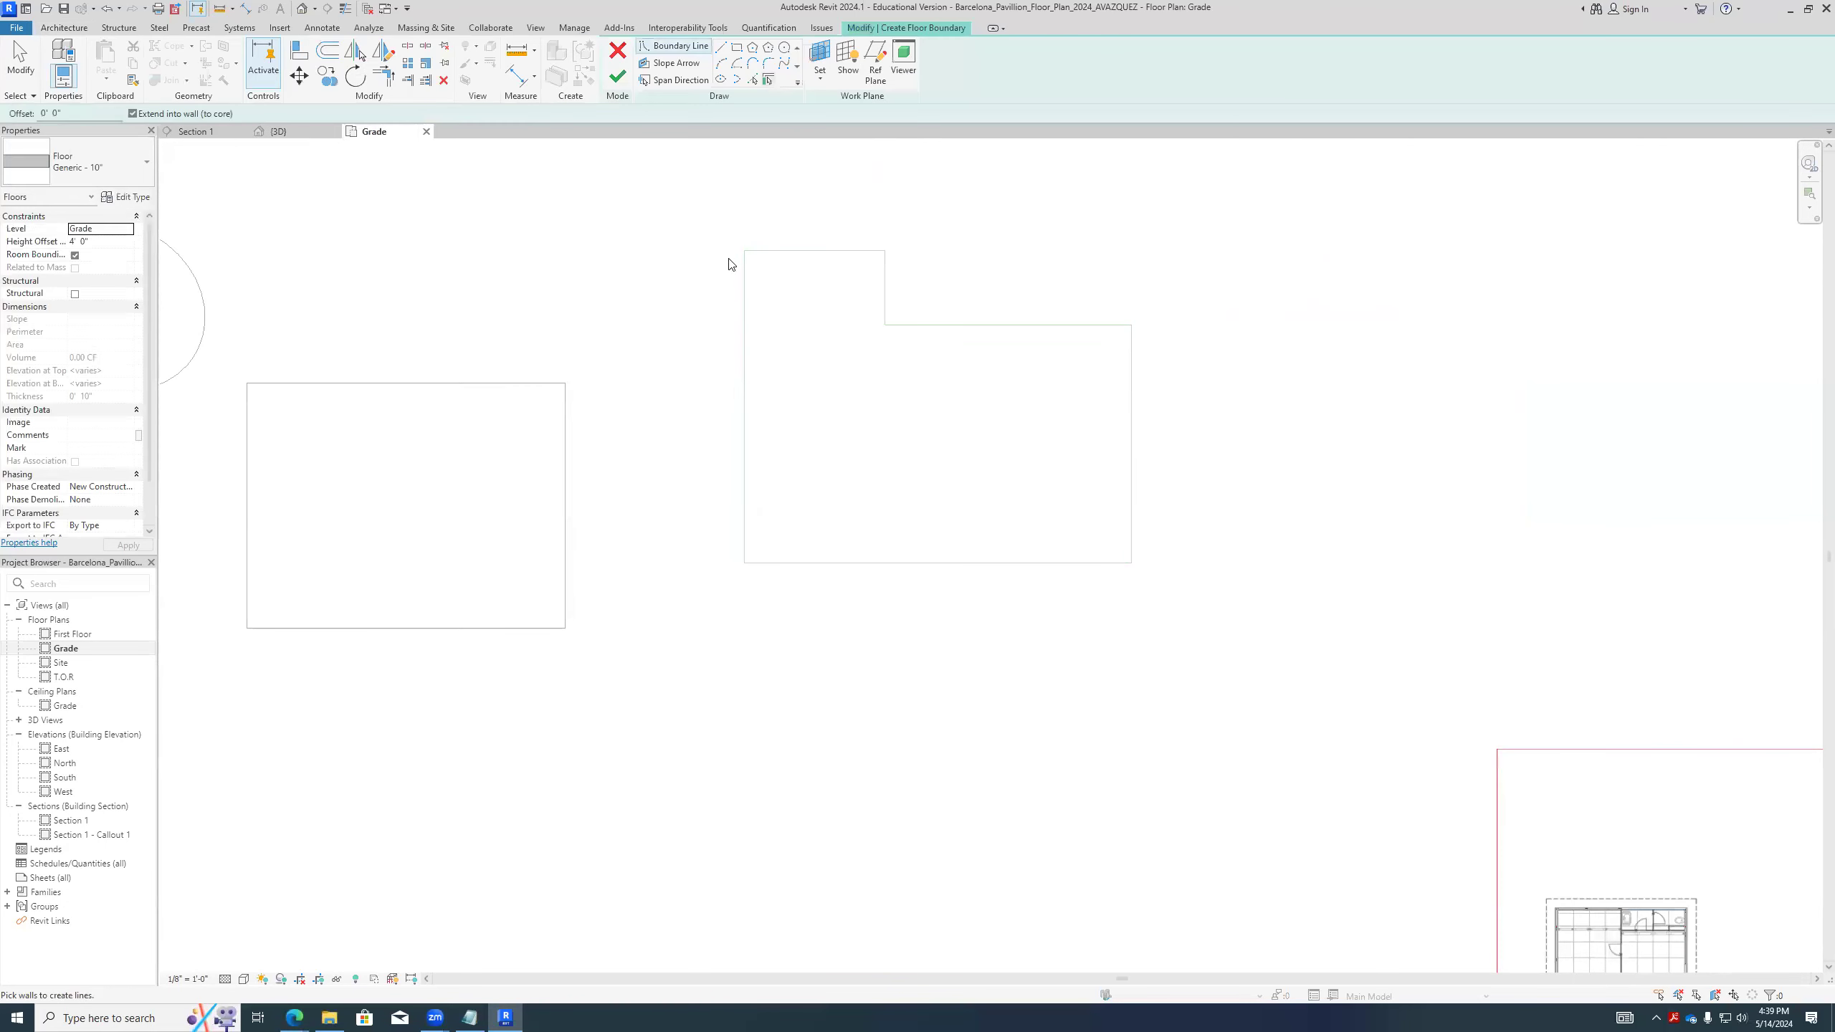
click(751, 81)
key(Tab)
click(807, 252)
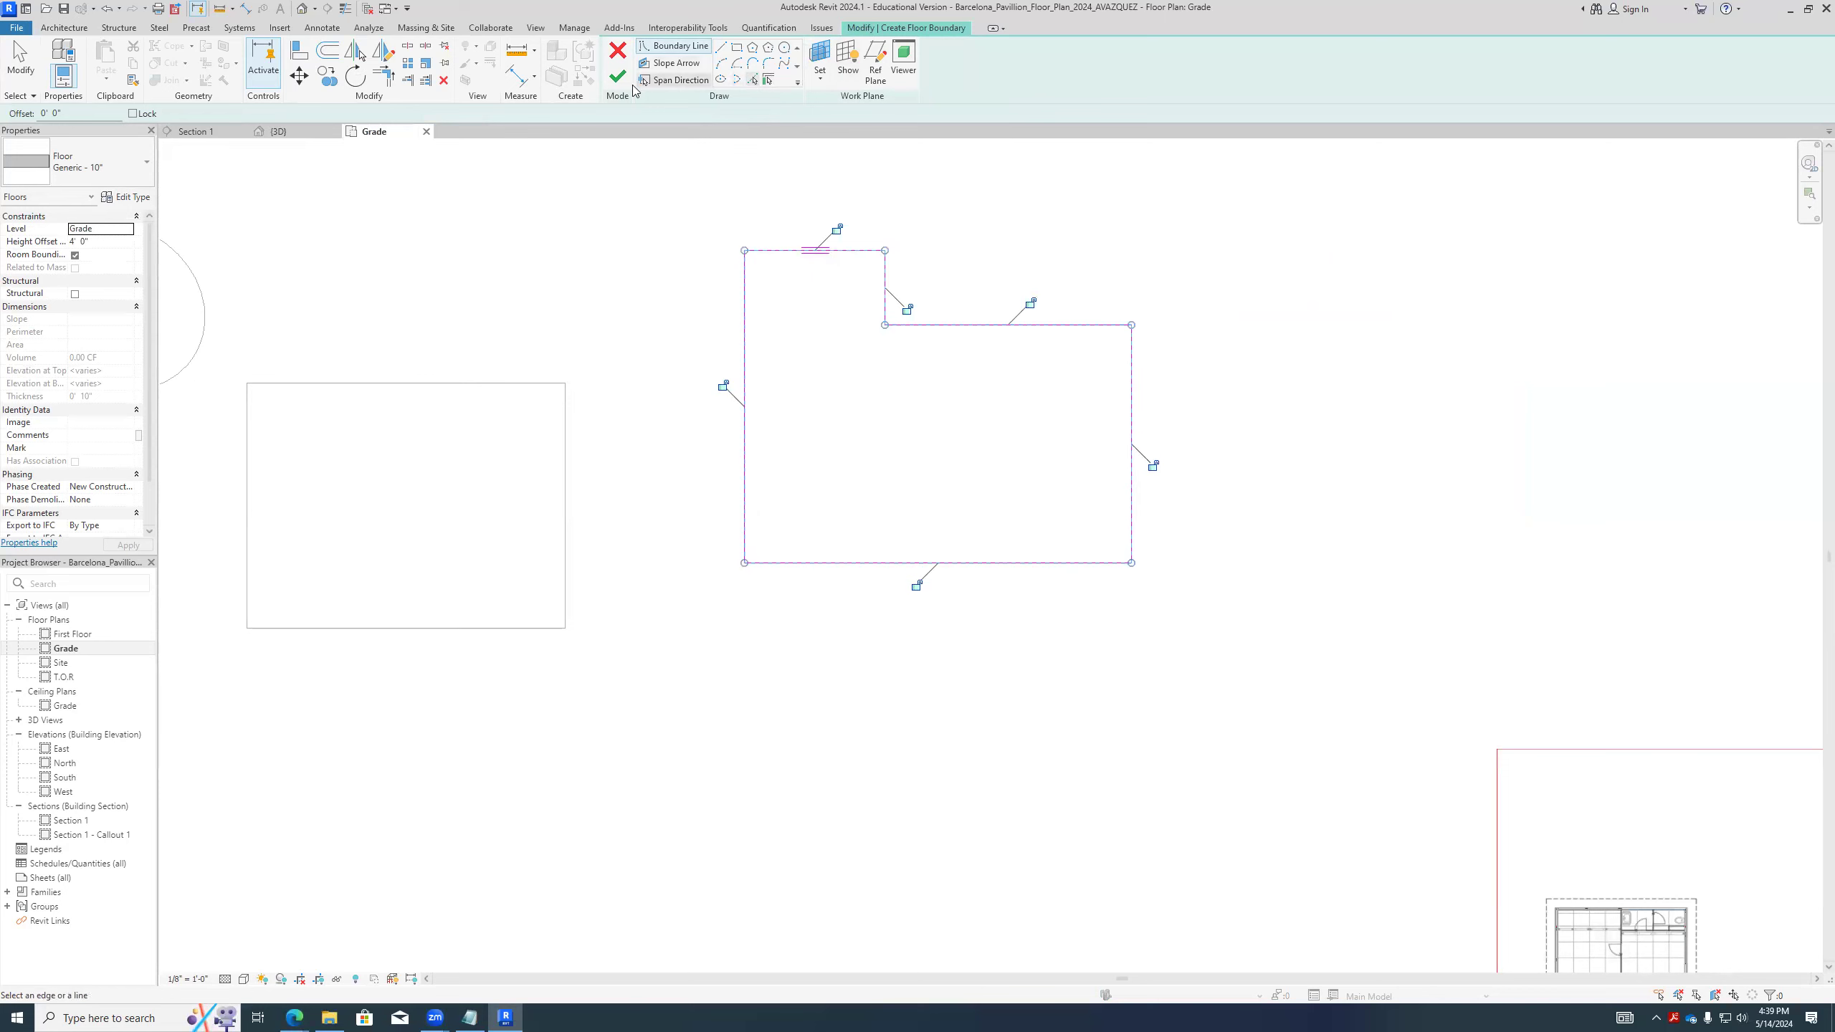
click(618, 77)
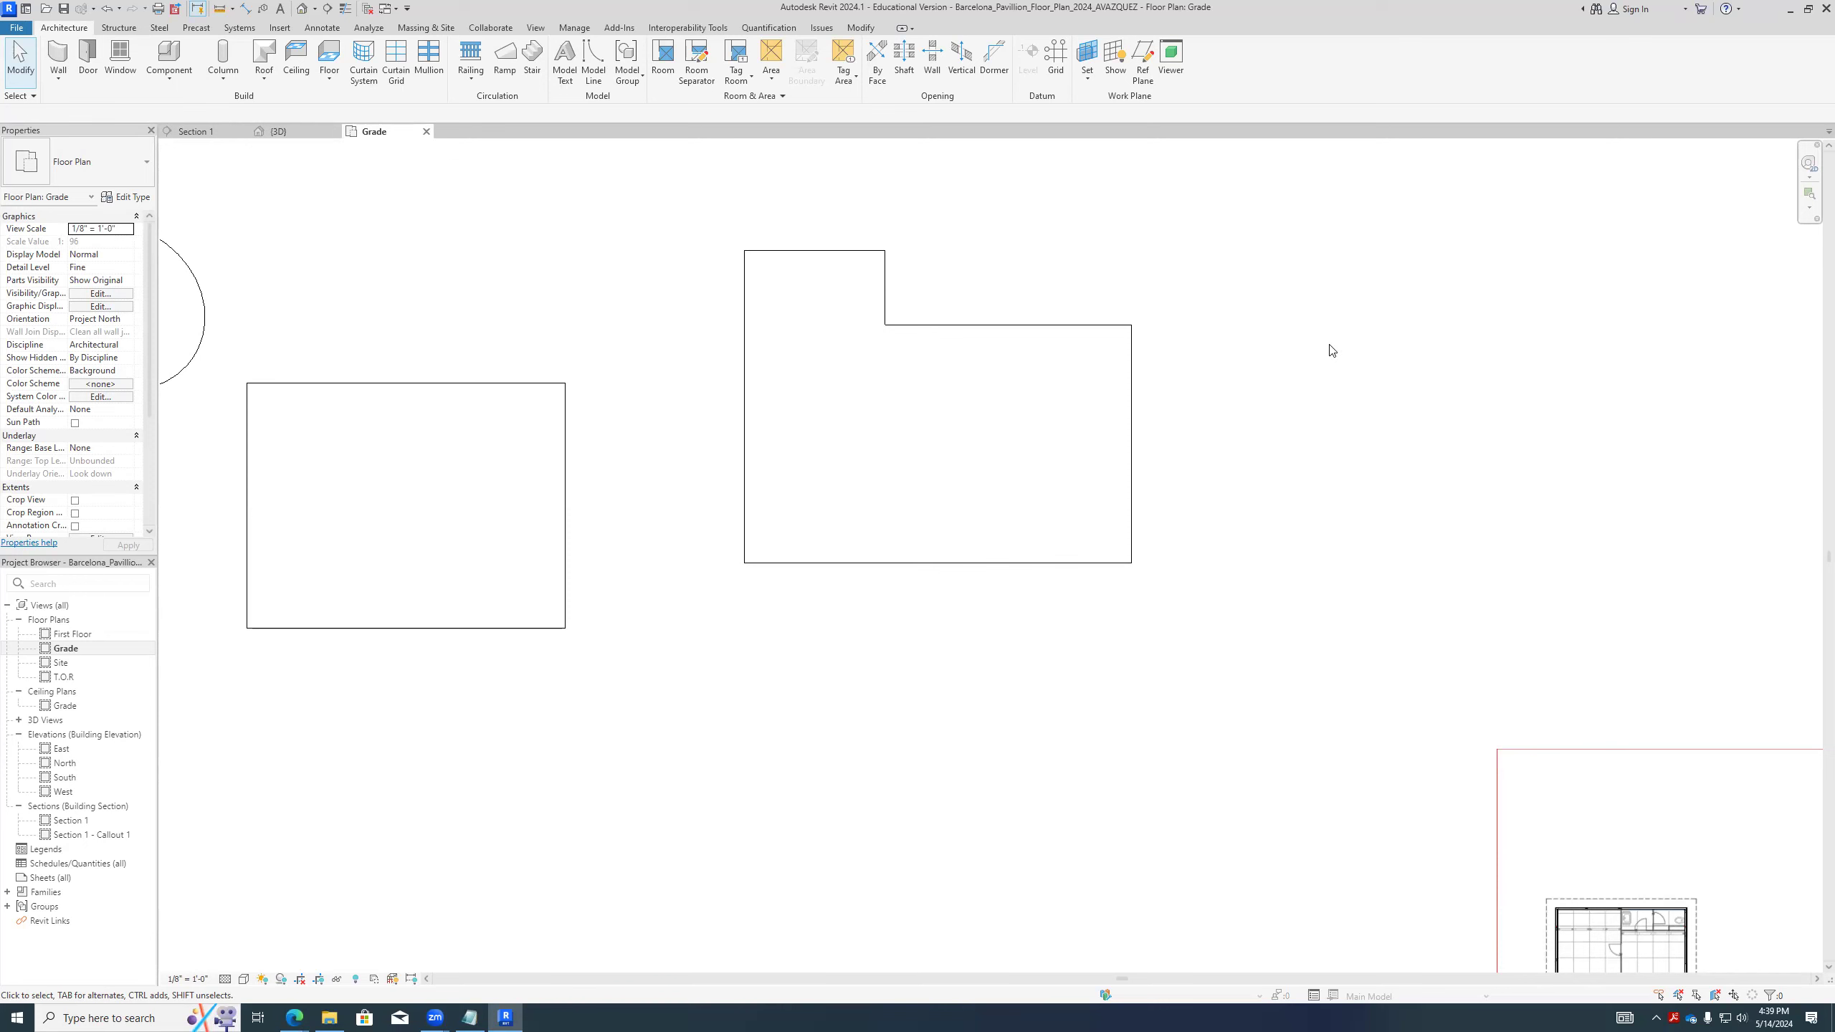
- Open the L-shaped floor's type properties and preview the LW Concrete on Metal Deck, both Wood Joist 10" and Wood Truss Joist 12" - Carpet Finish types
click(1056, 326)
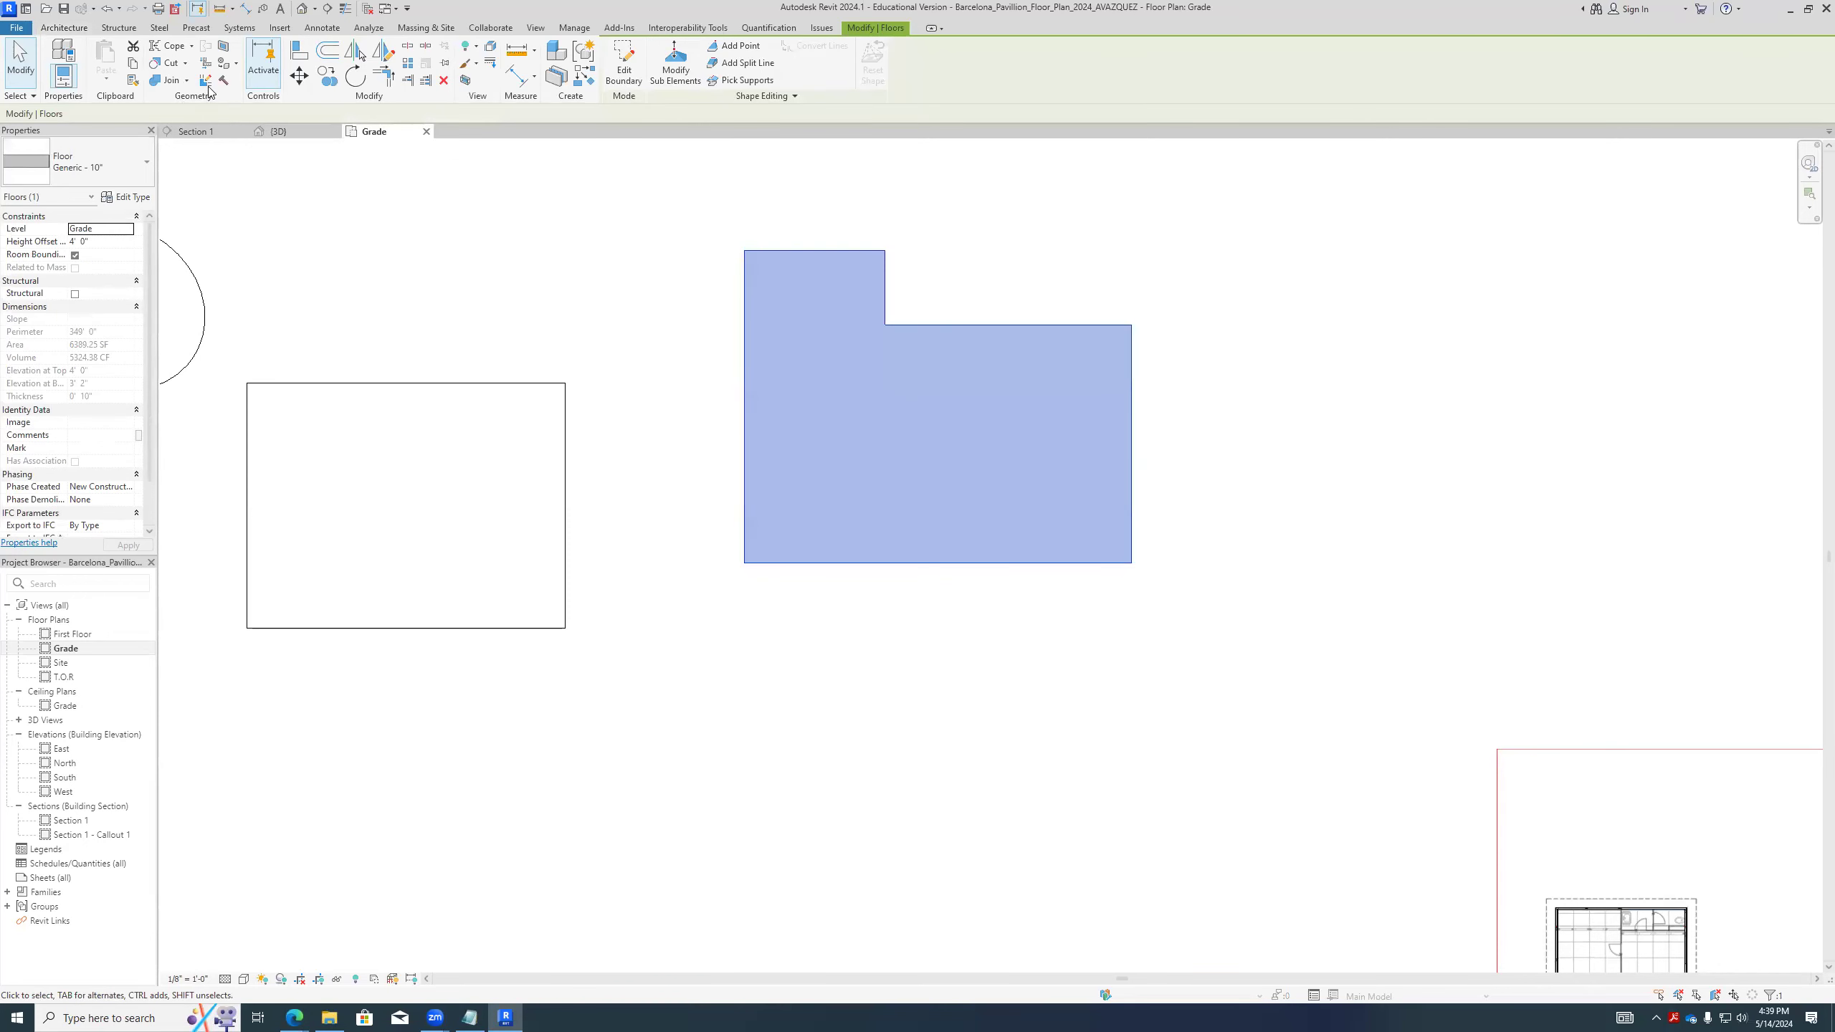
click(127, 196)
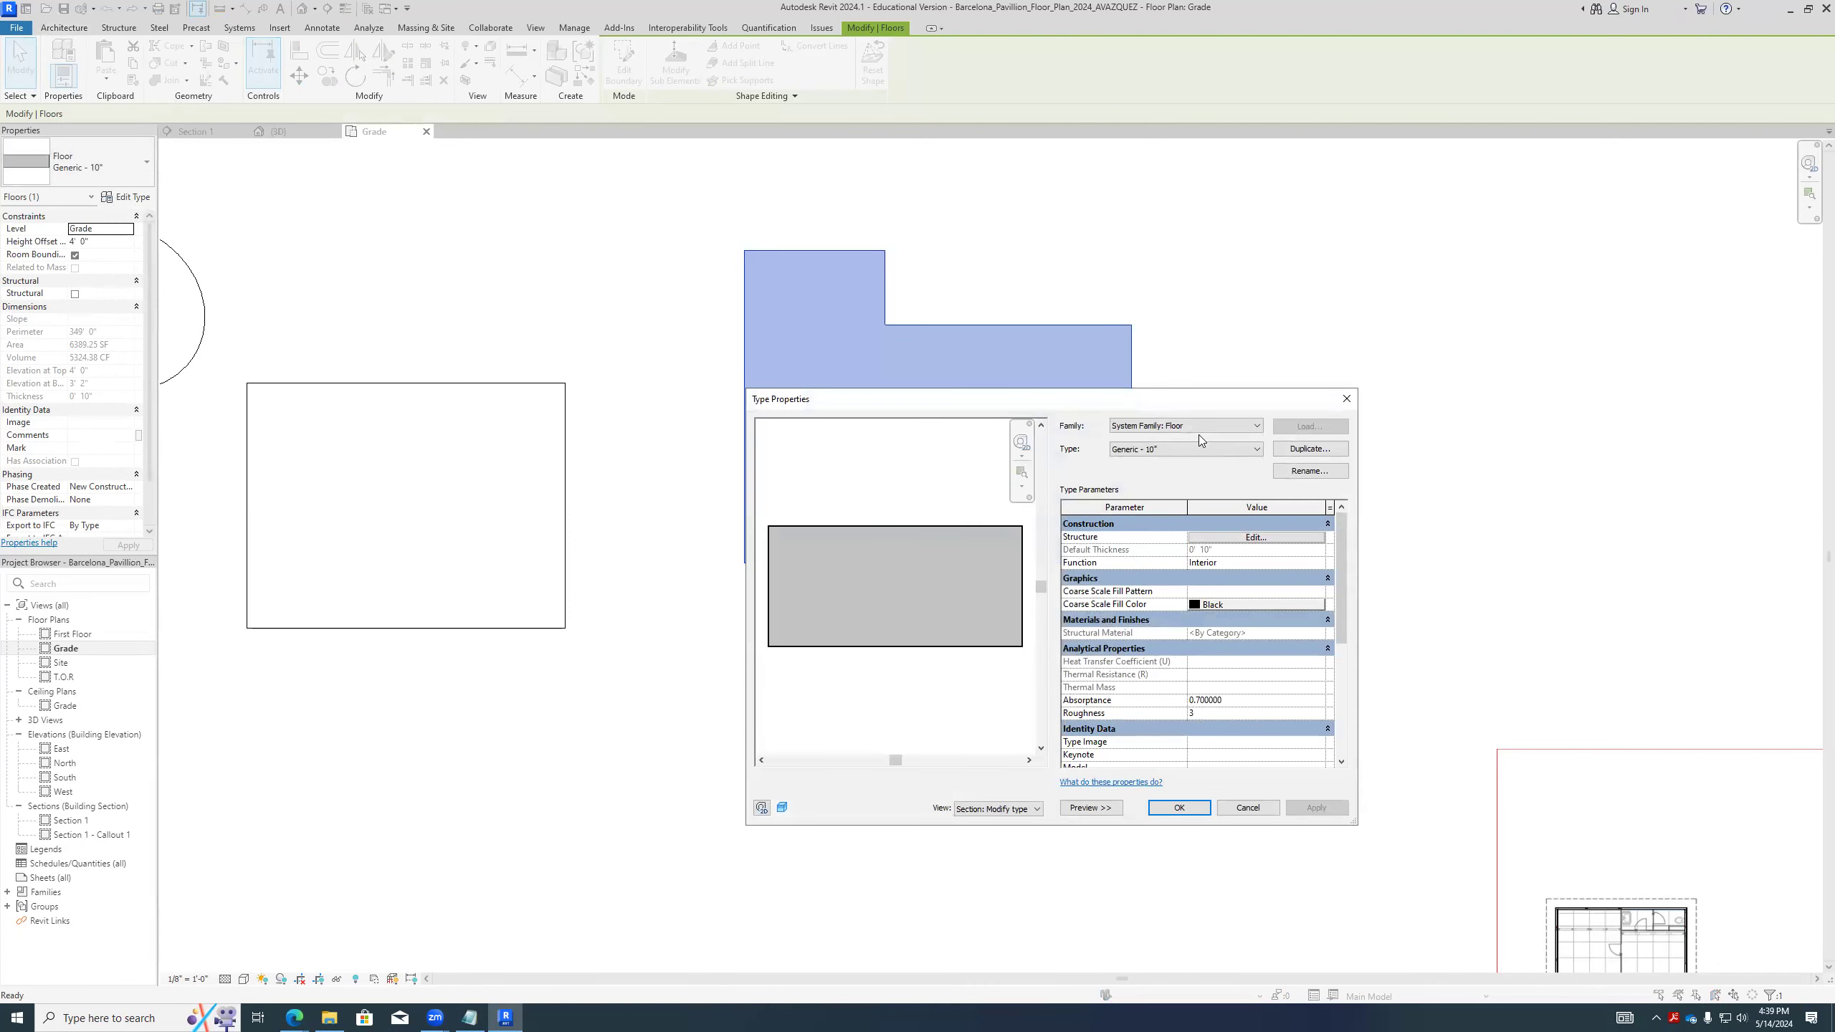
click(1195, 448)
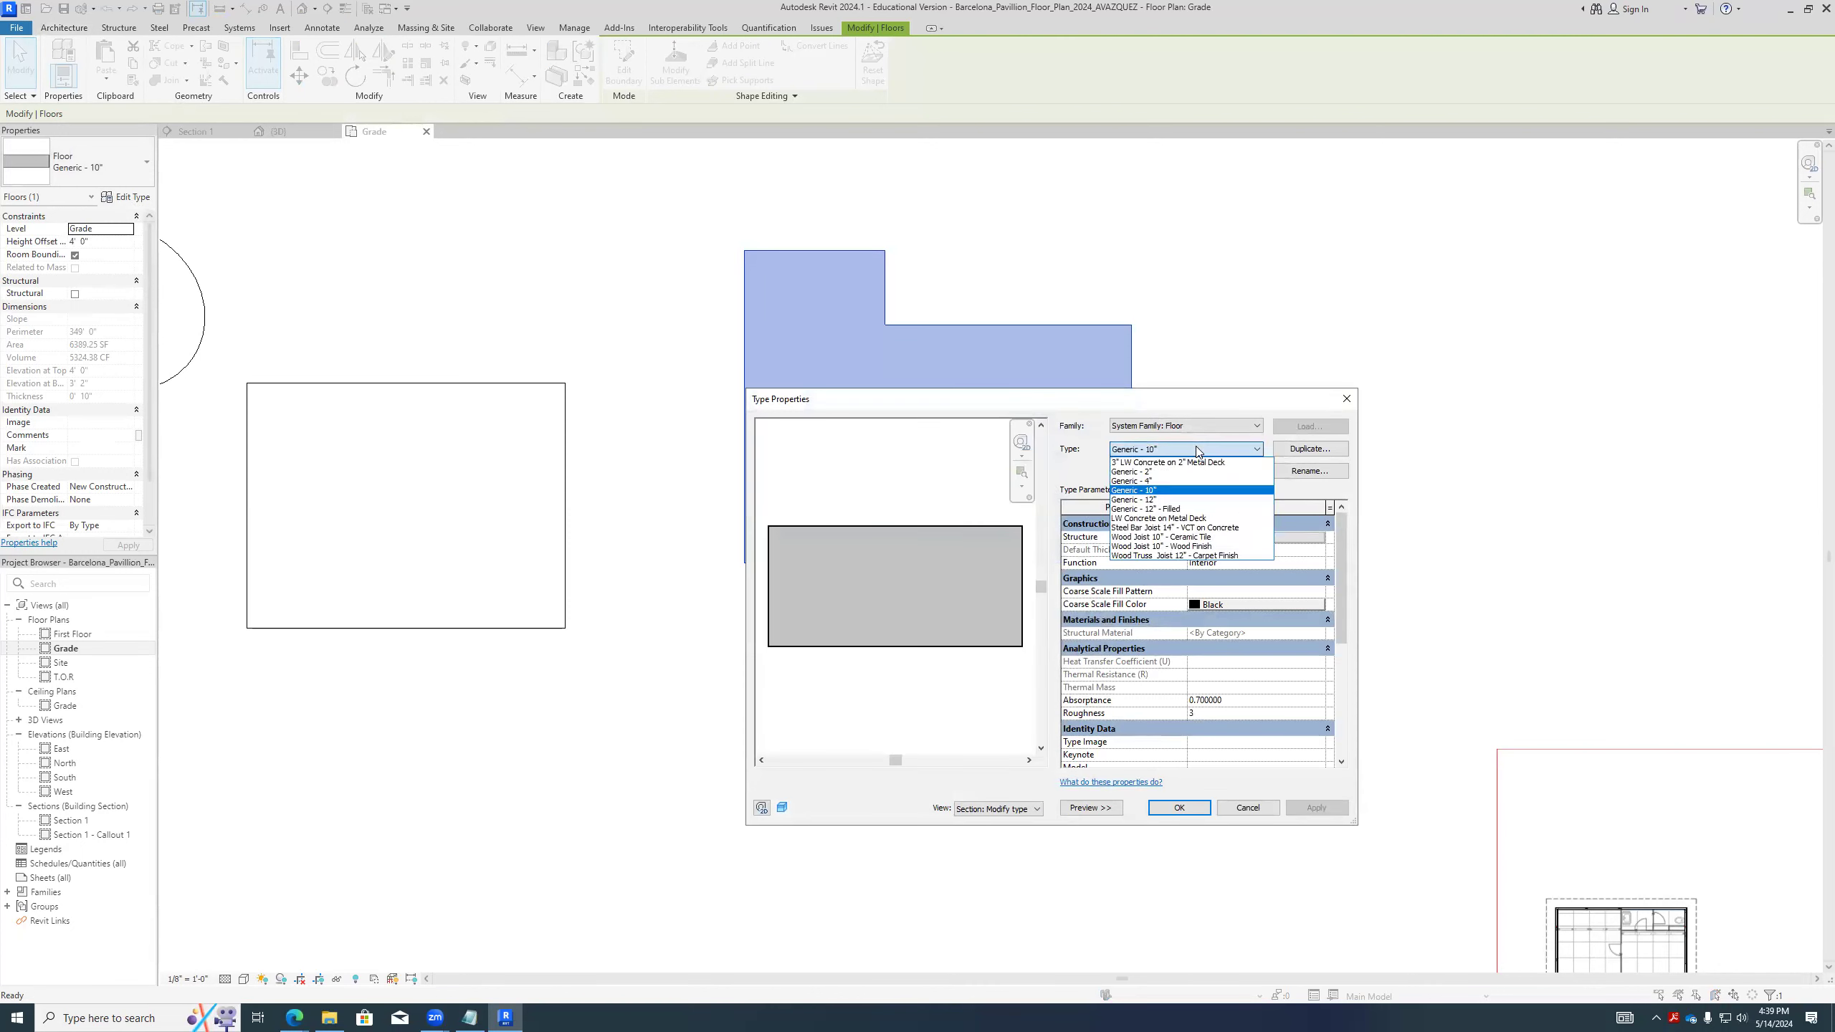
click(1194, 518)
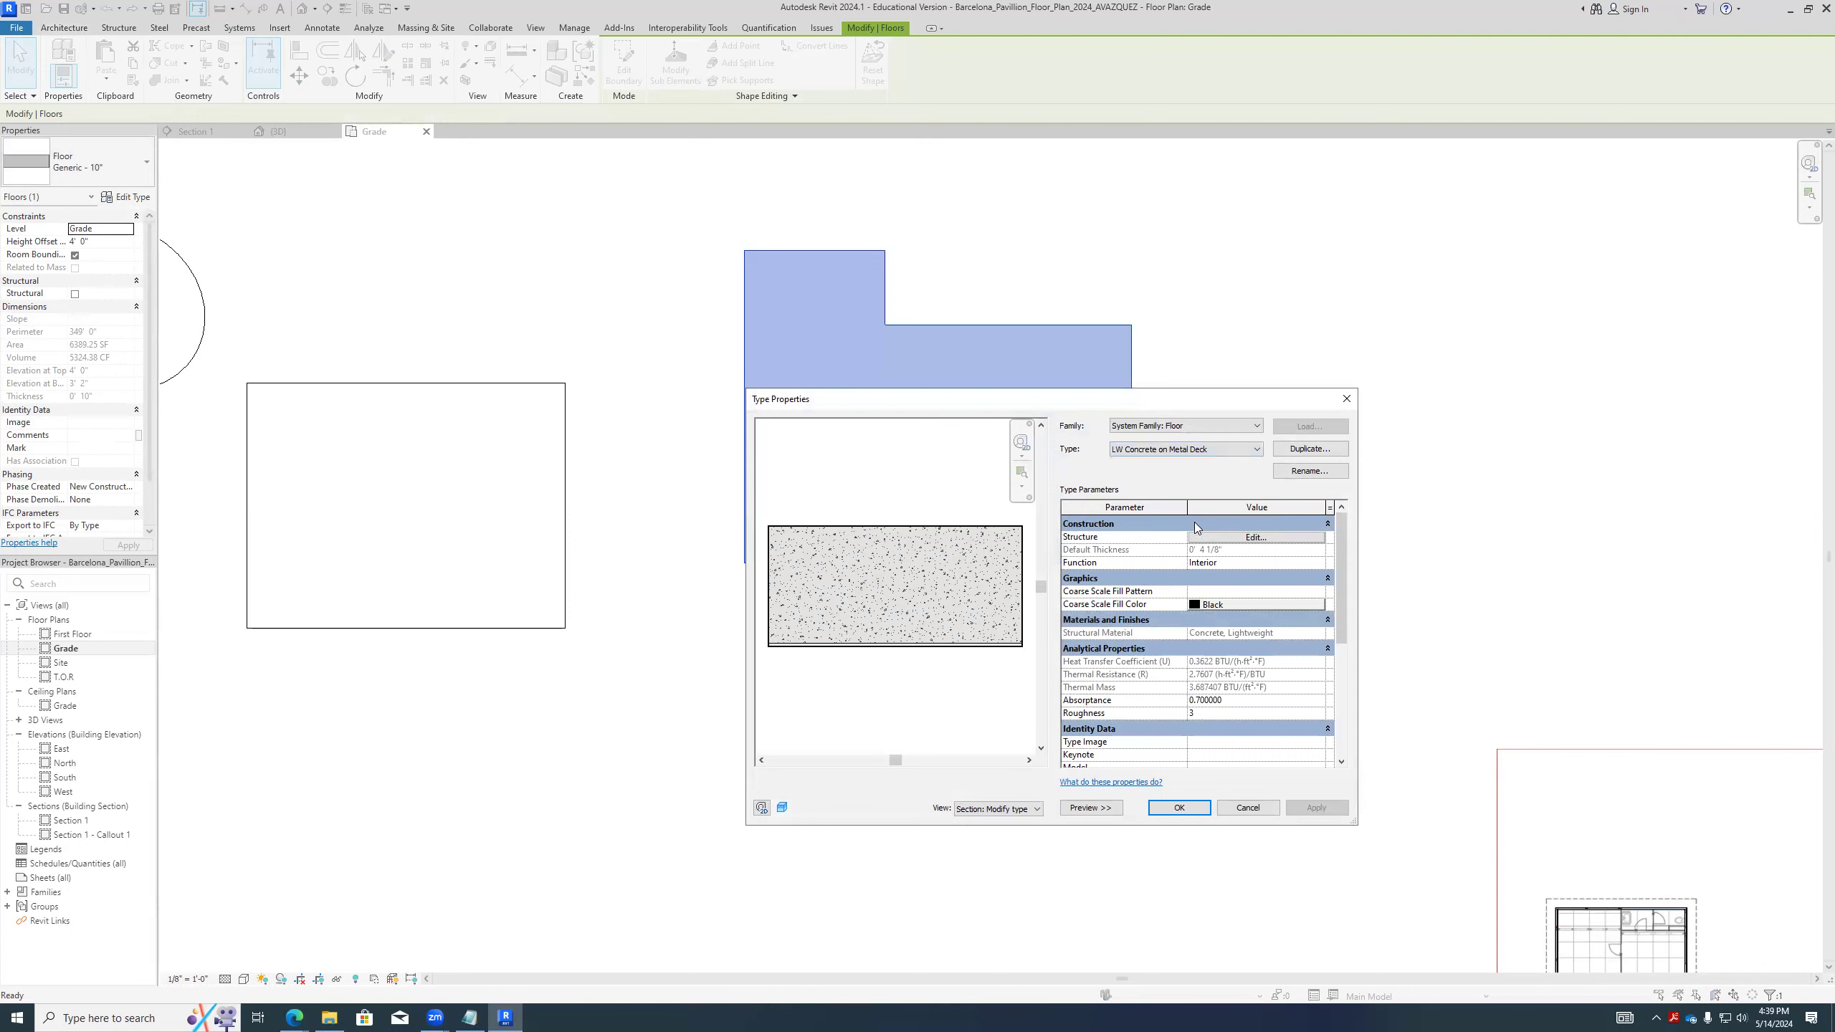
click(1194, 451)
click(1143, 541)
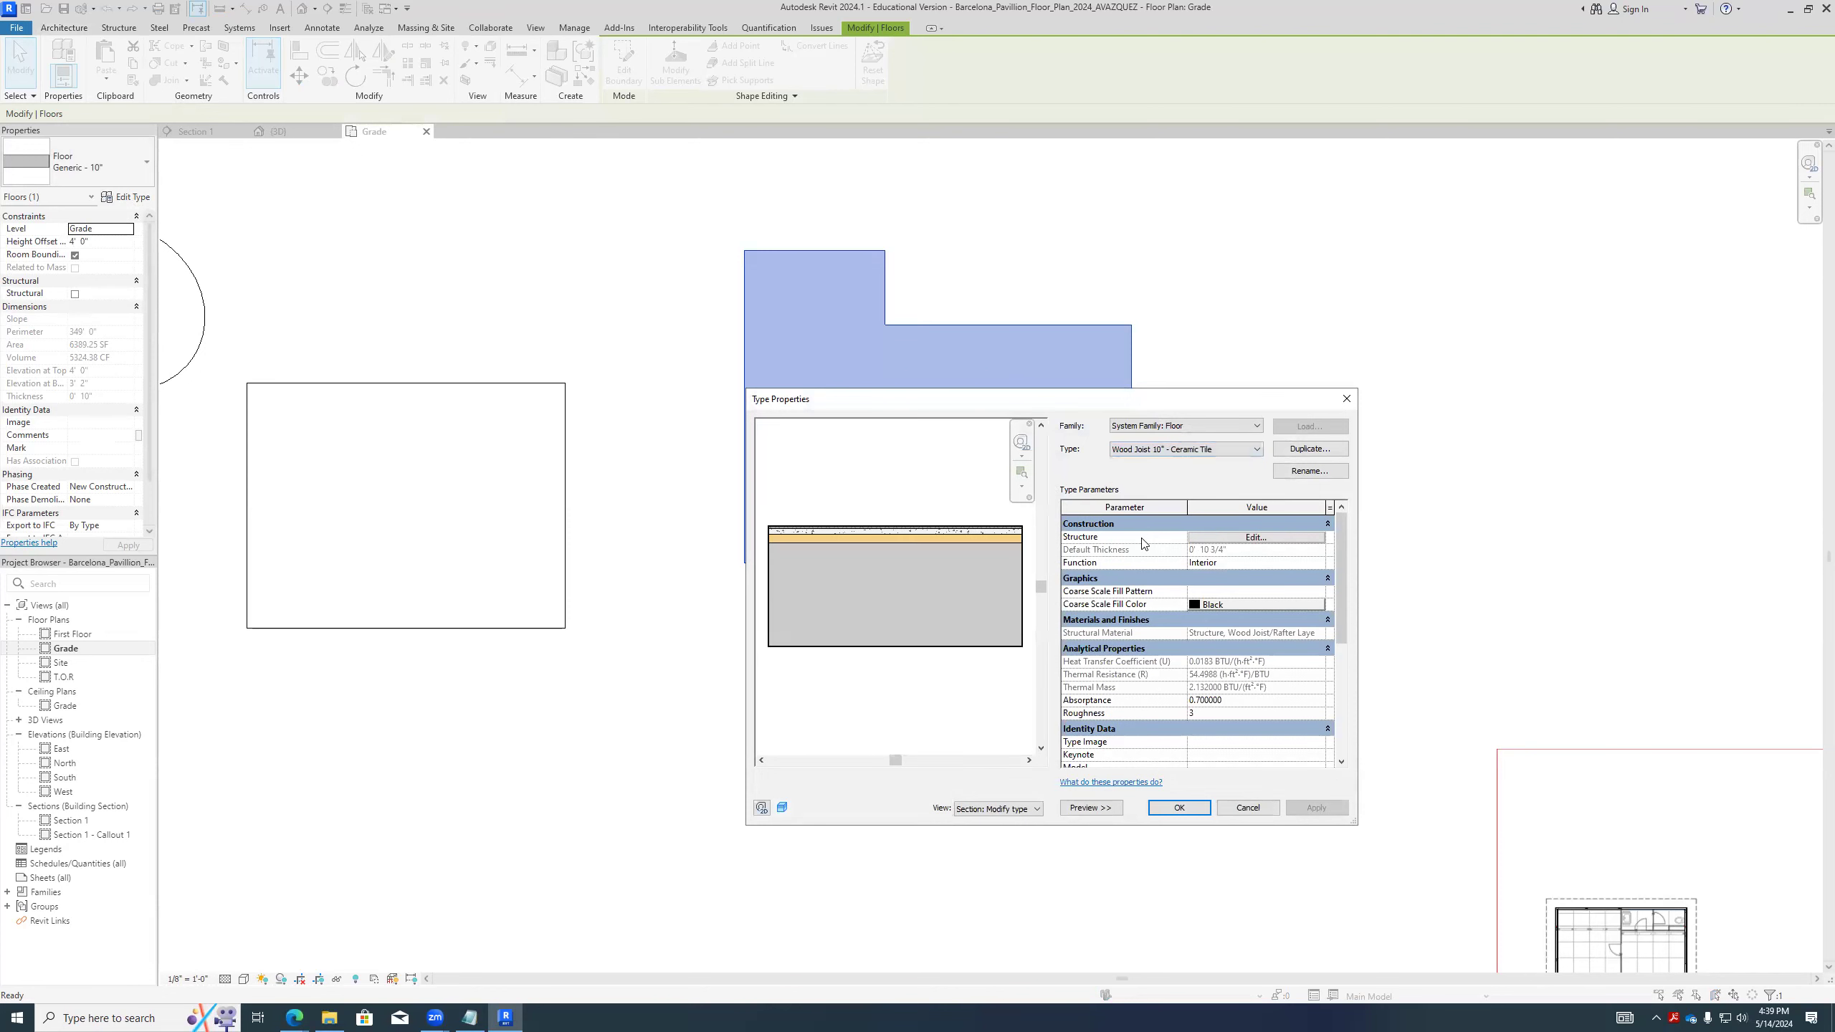
click(1178, 450)
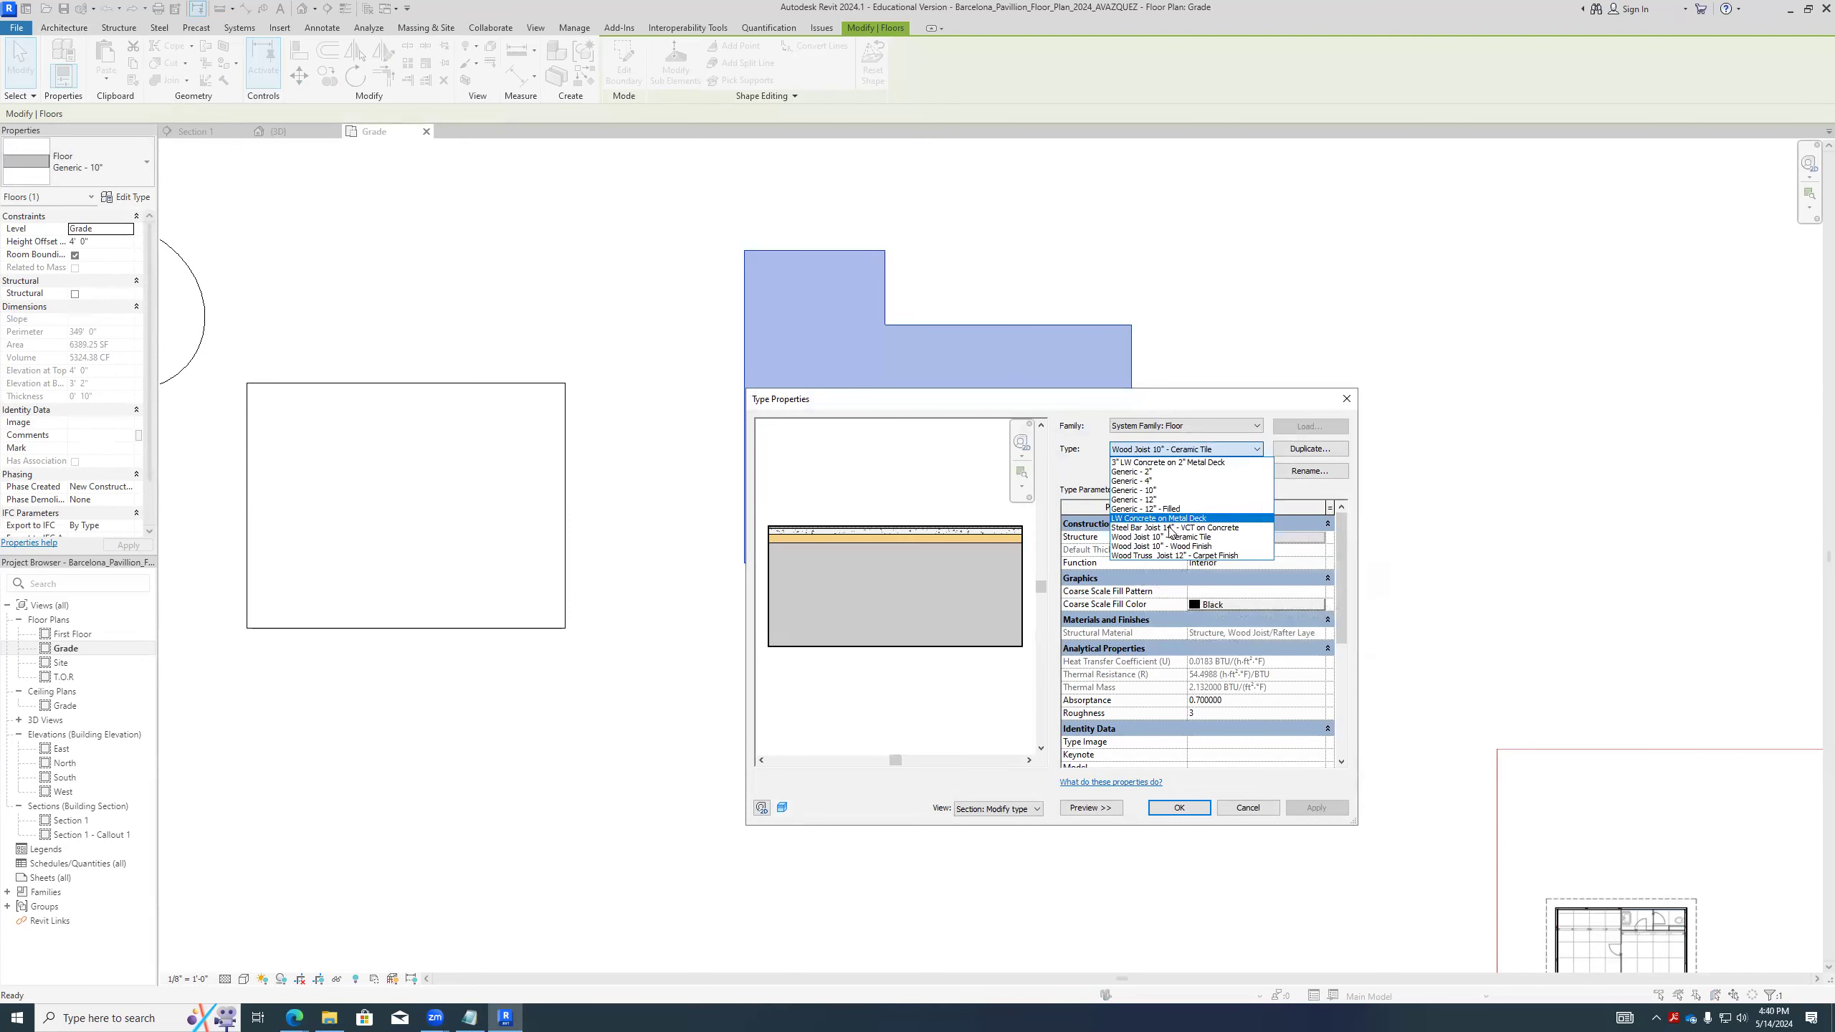
click(1163, 546)
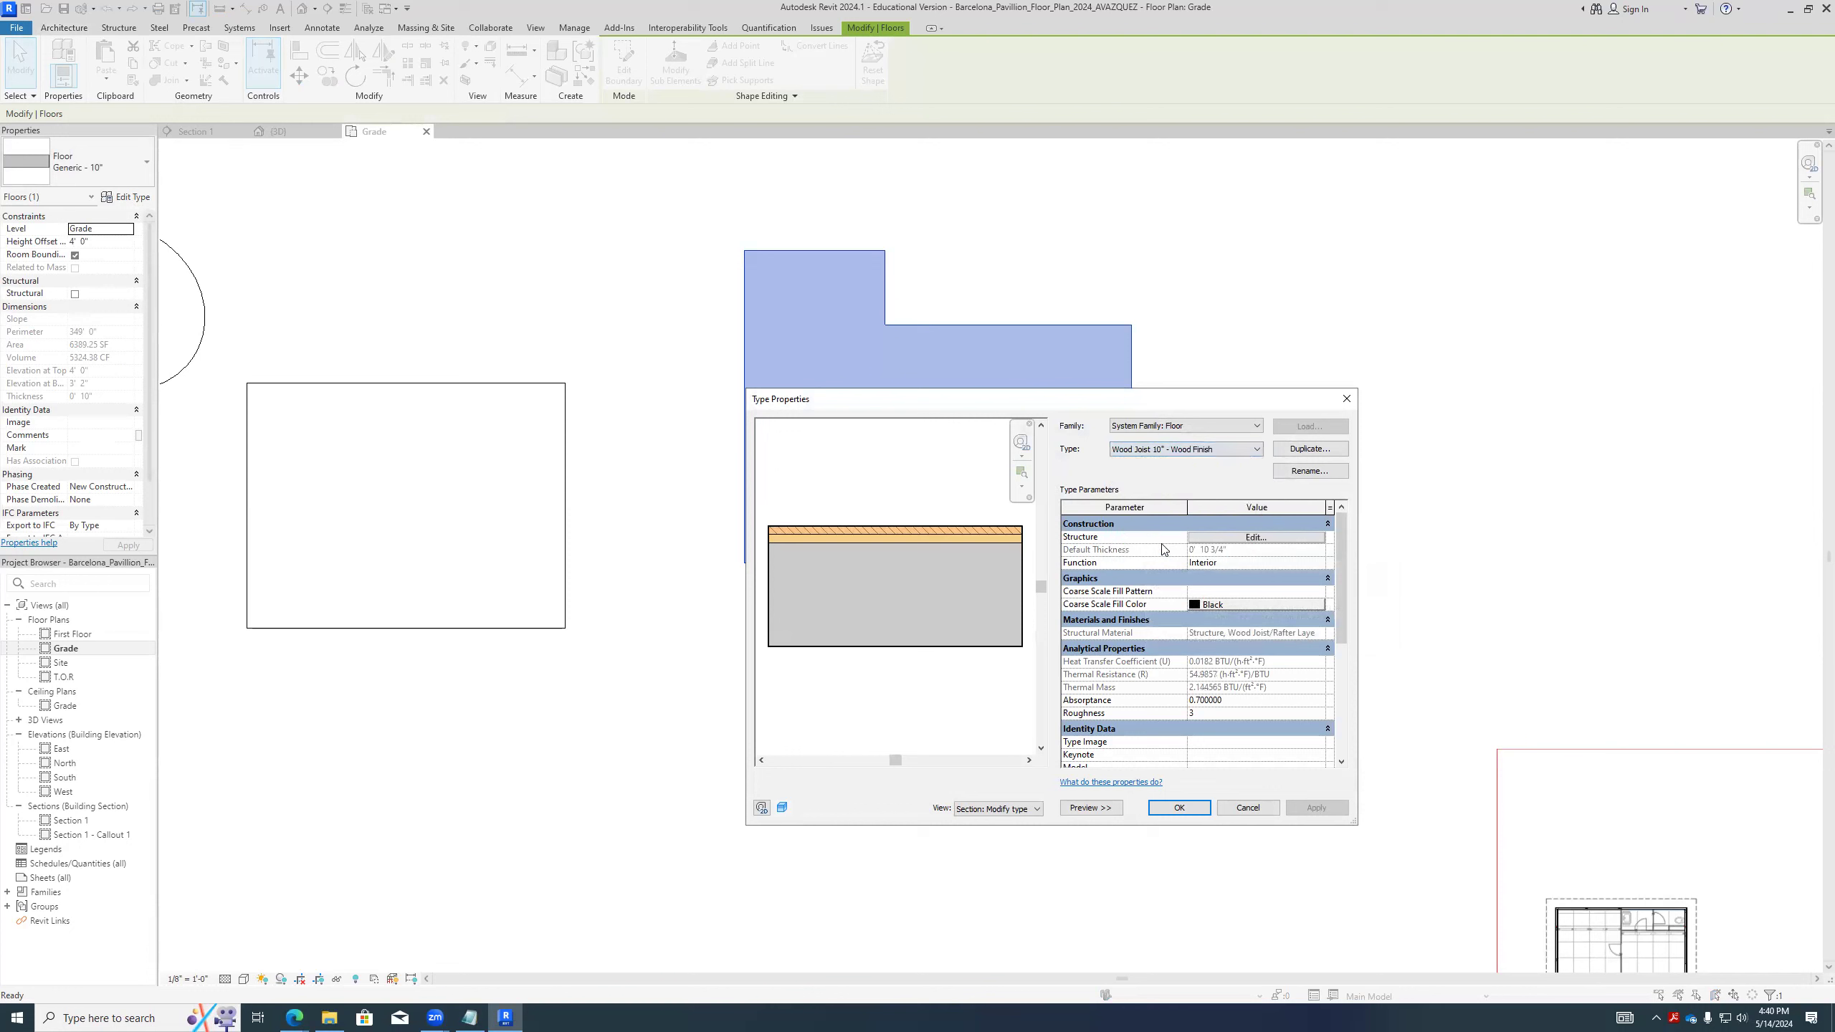
click(1170, 451)
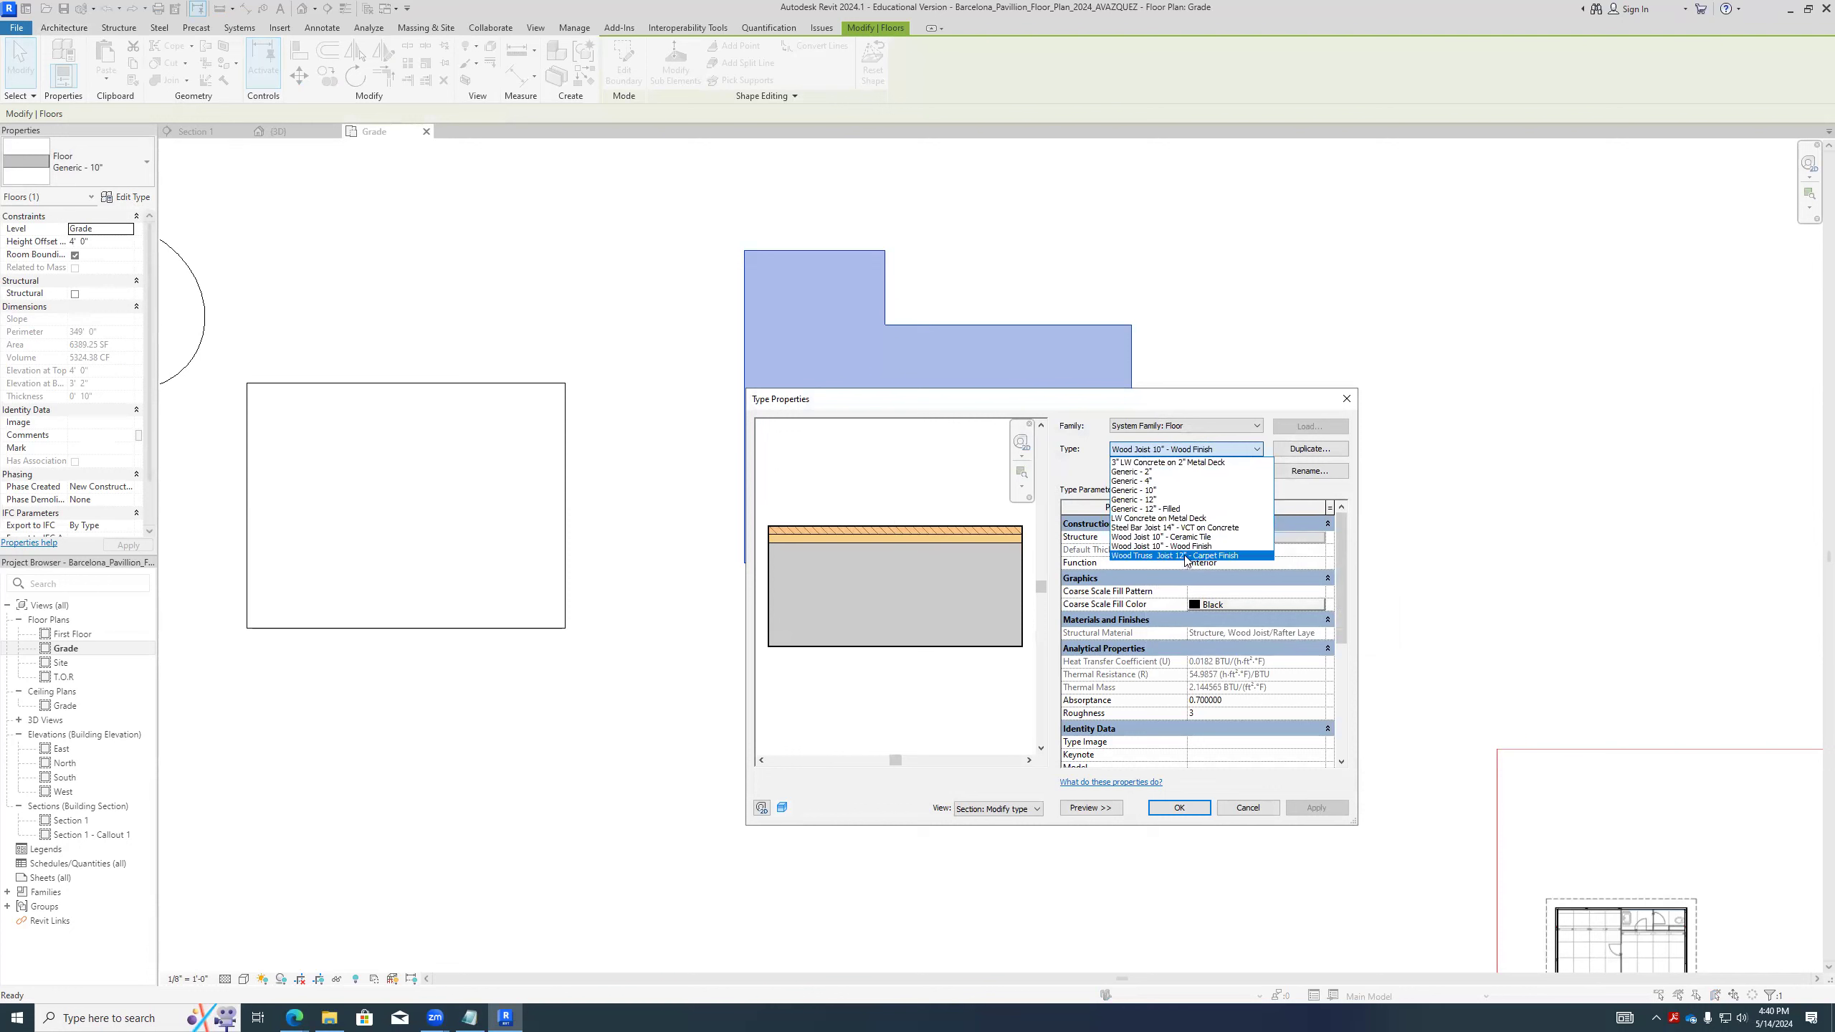
click(1185, 555)
- Change the L-shaped floor's type to 3" LW Concrete on 2" Metal Deck, apply it and deselect the floor
click(1174, 450)
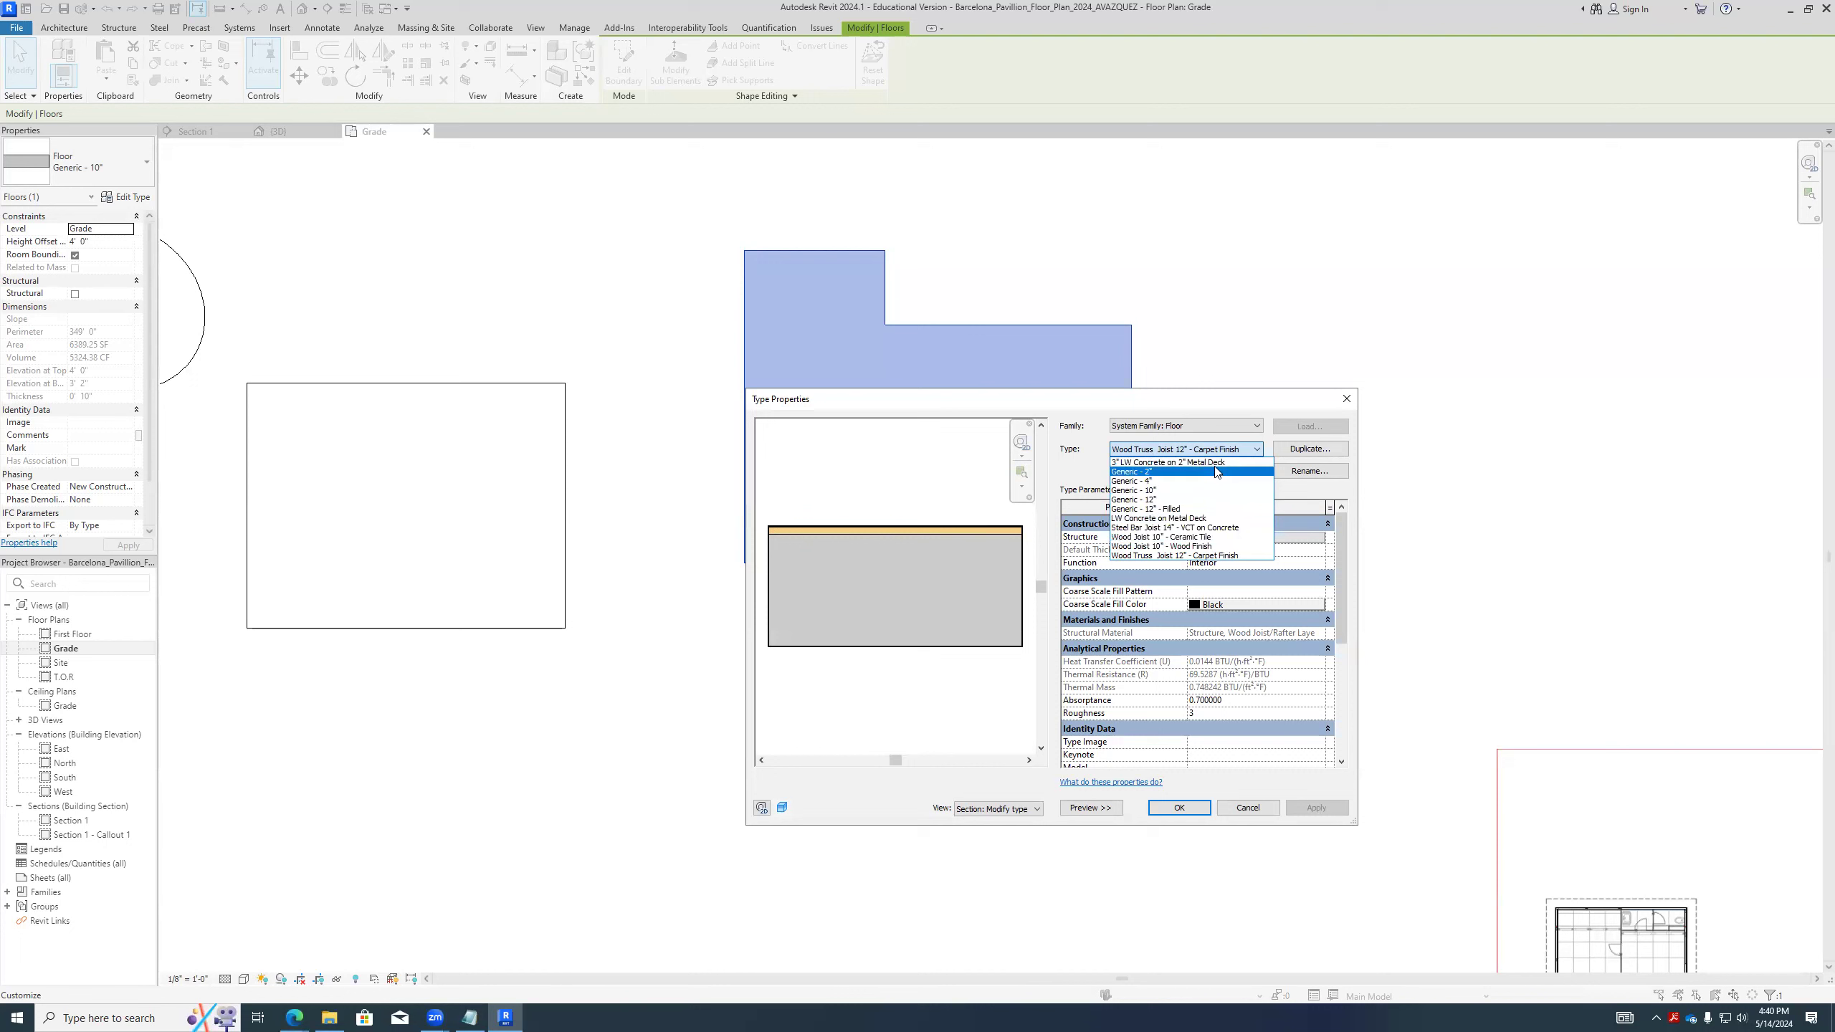
click(1191, 462)
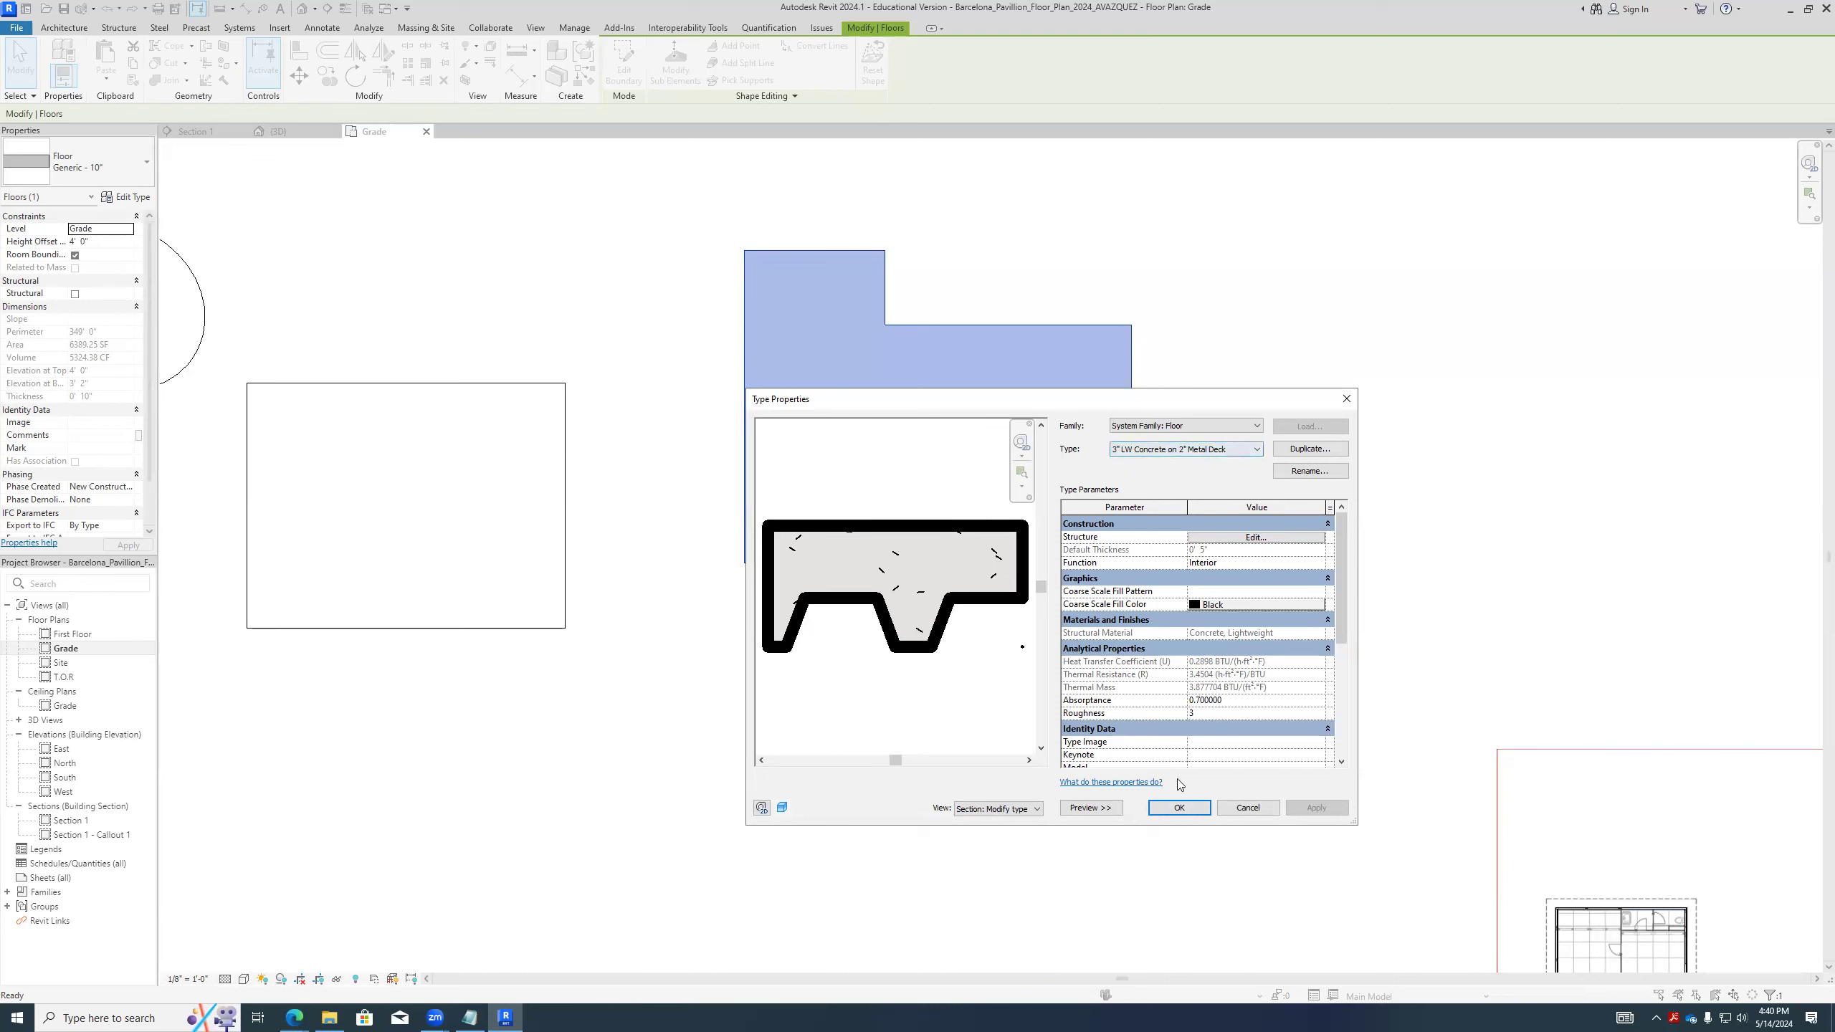
click(1179, 807)
click(987, 602)
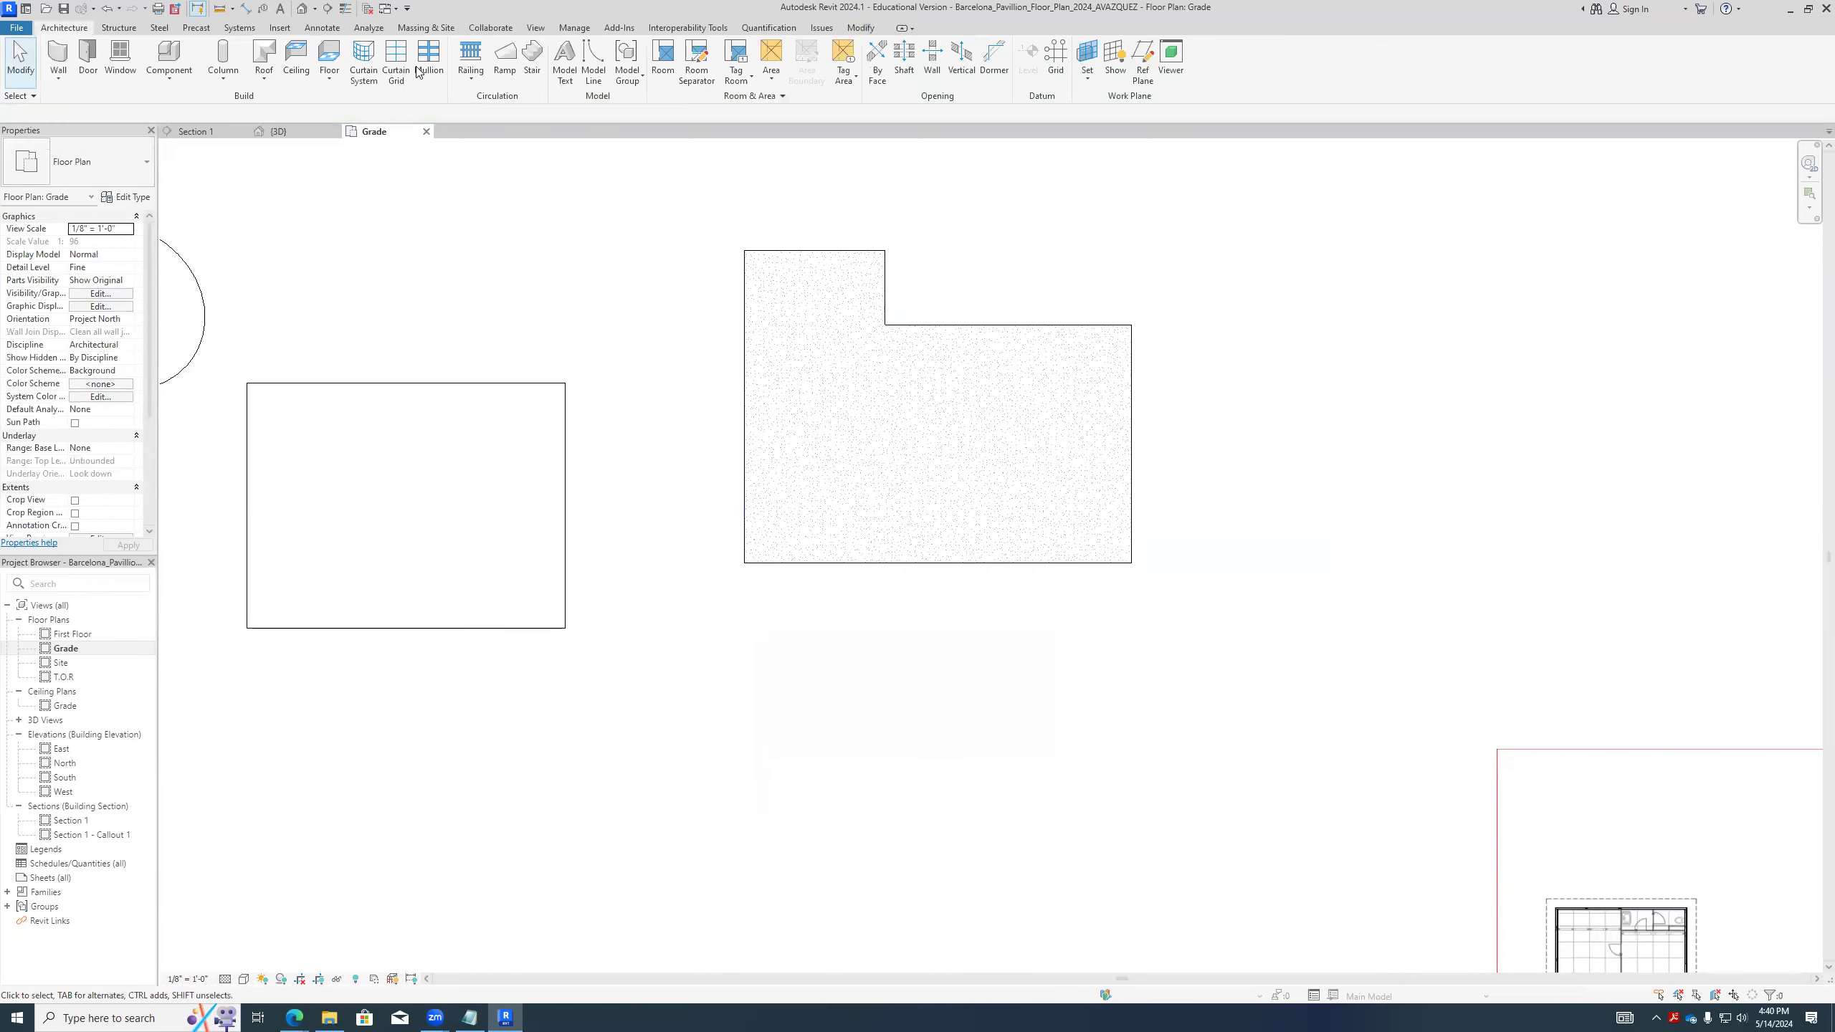
- Open the default 3D view and examine the L-shaped floor alongside the other floors and the pavilion
click(301, 9)
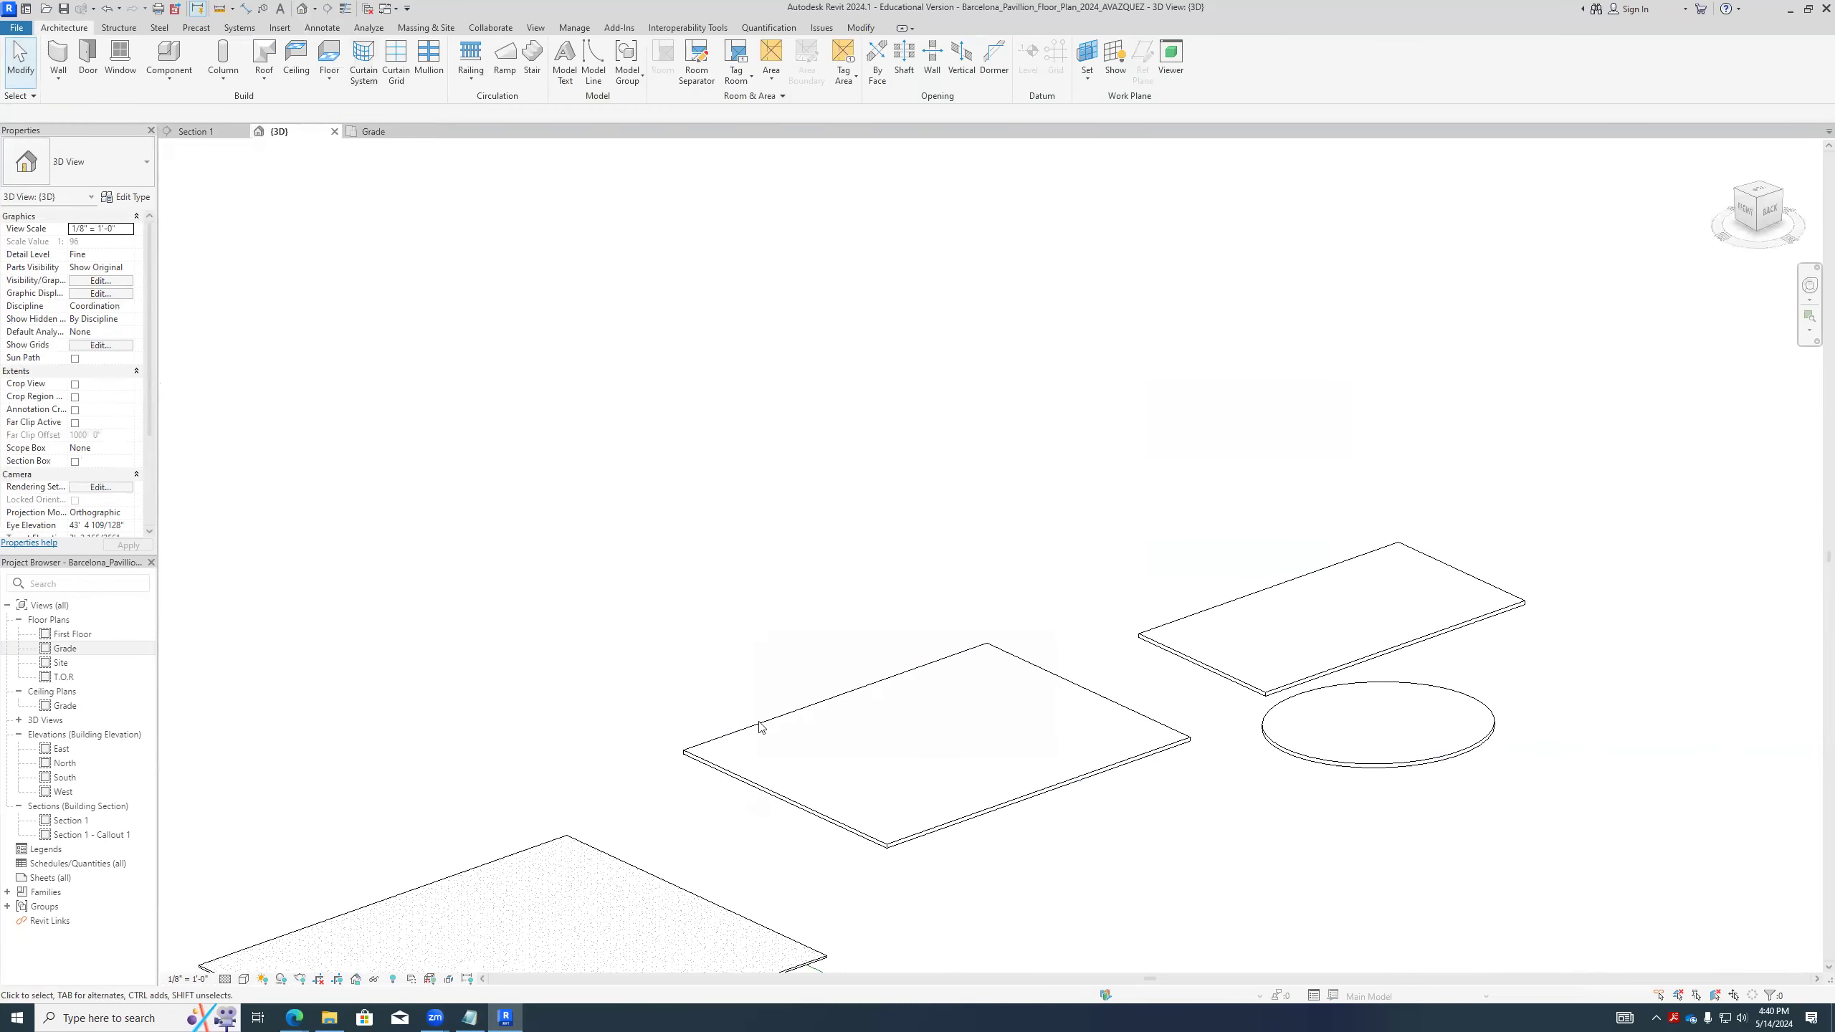
scroll(759, 726, down, 4)
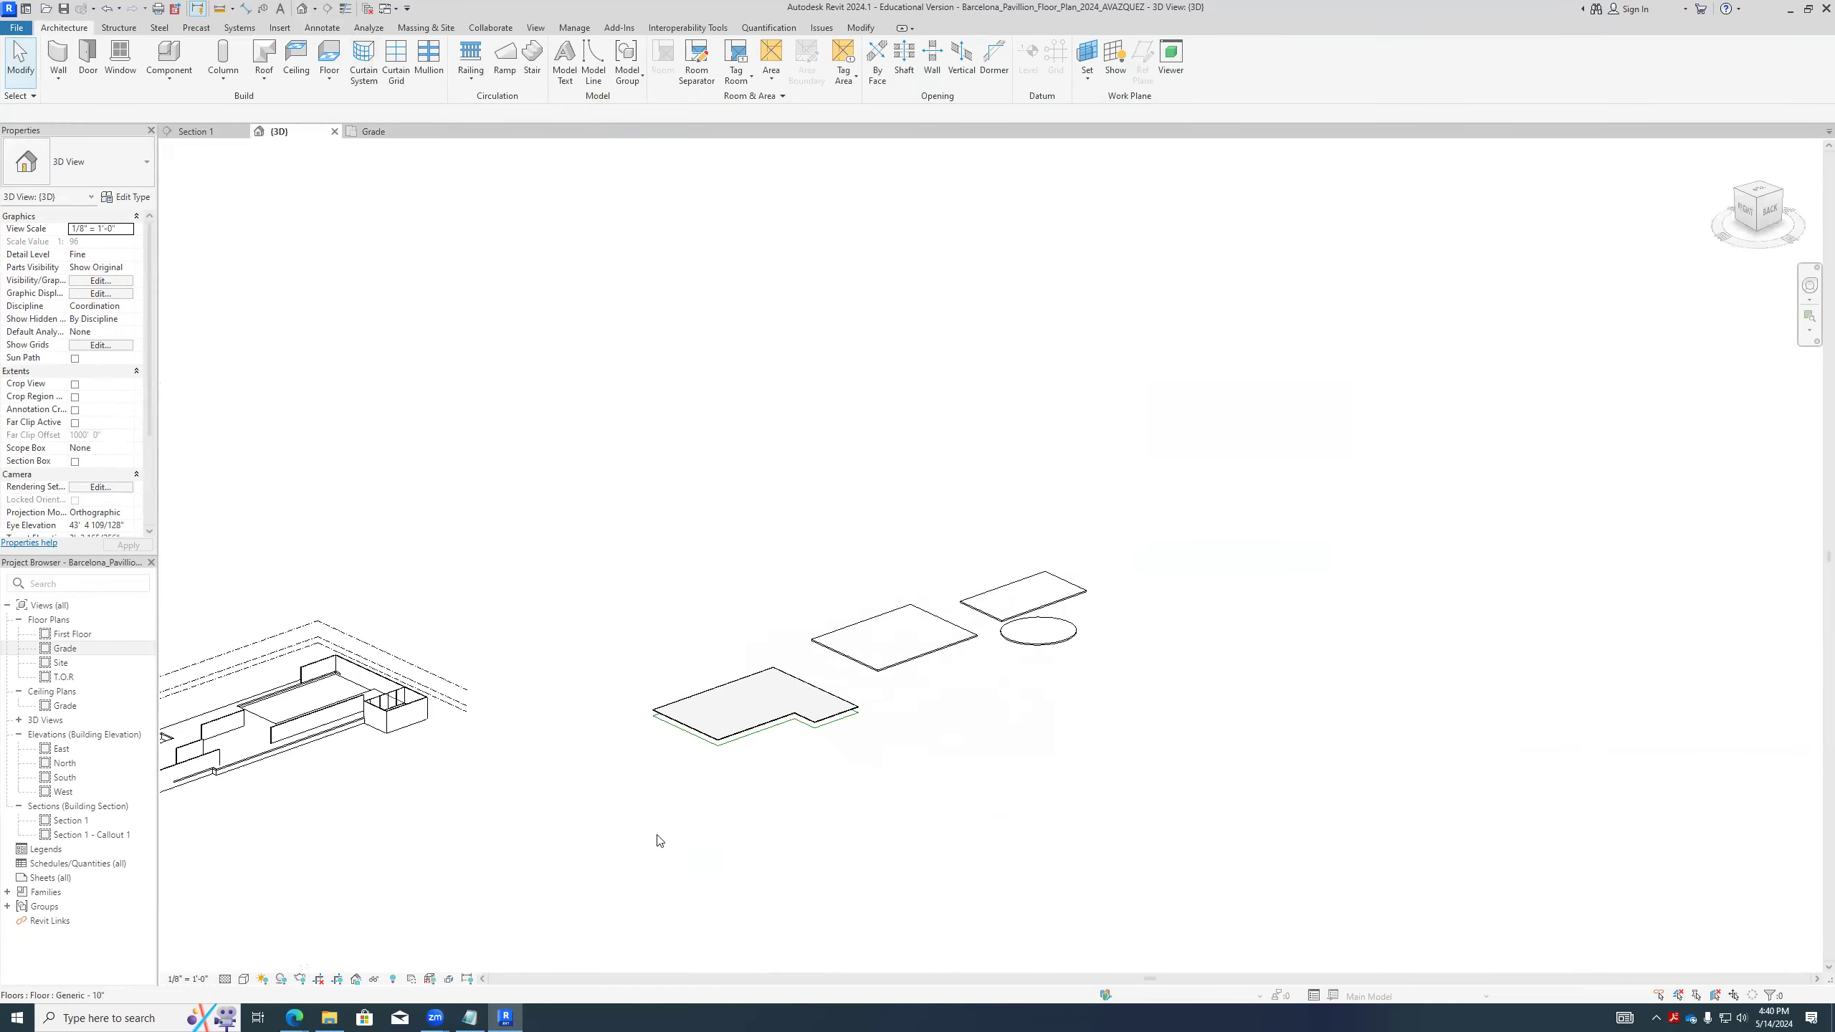
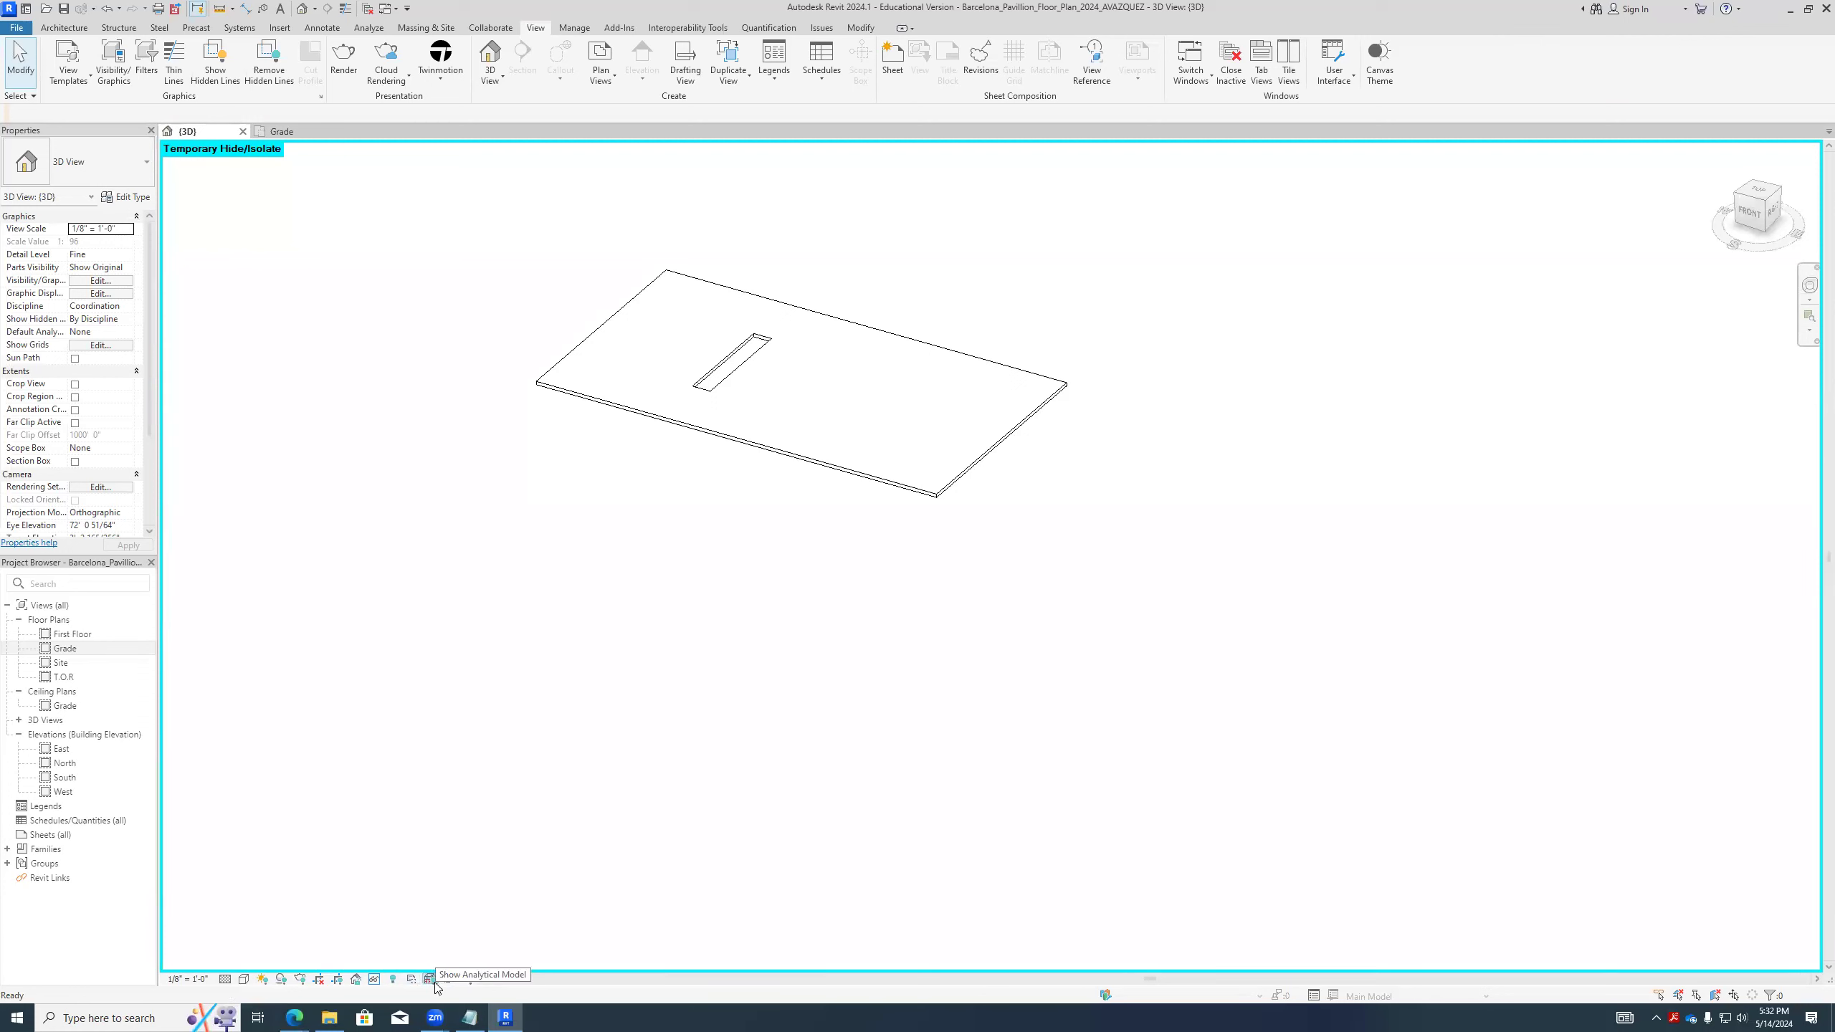
click(468, 981)
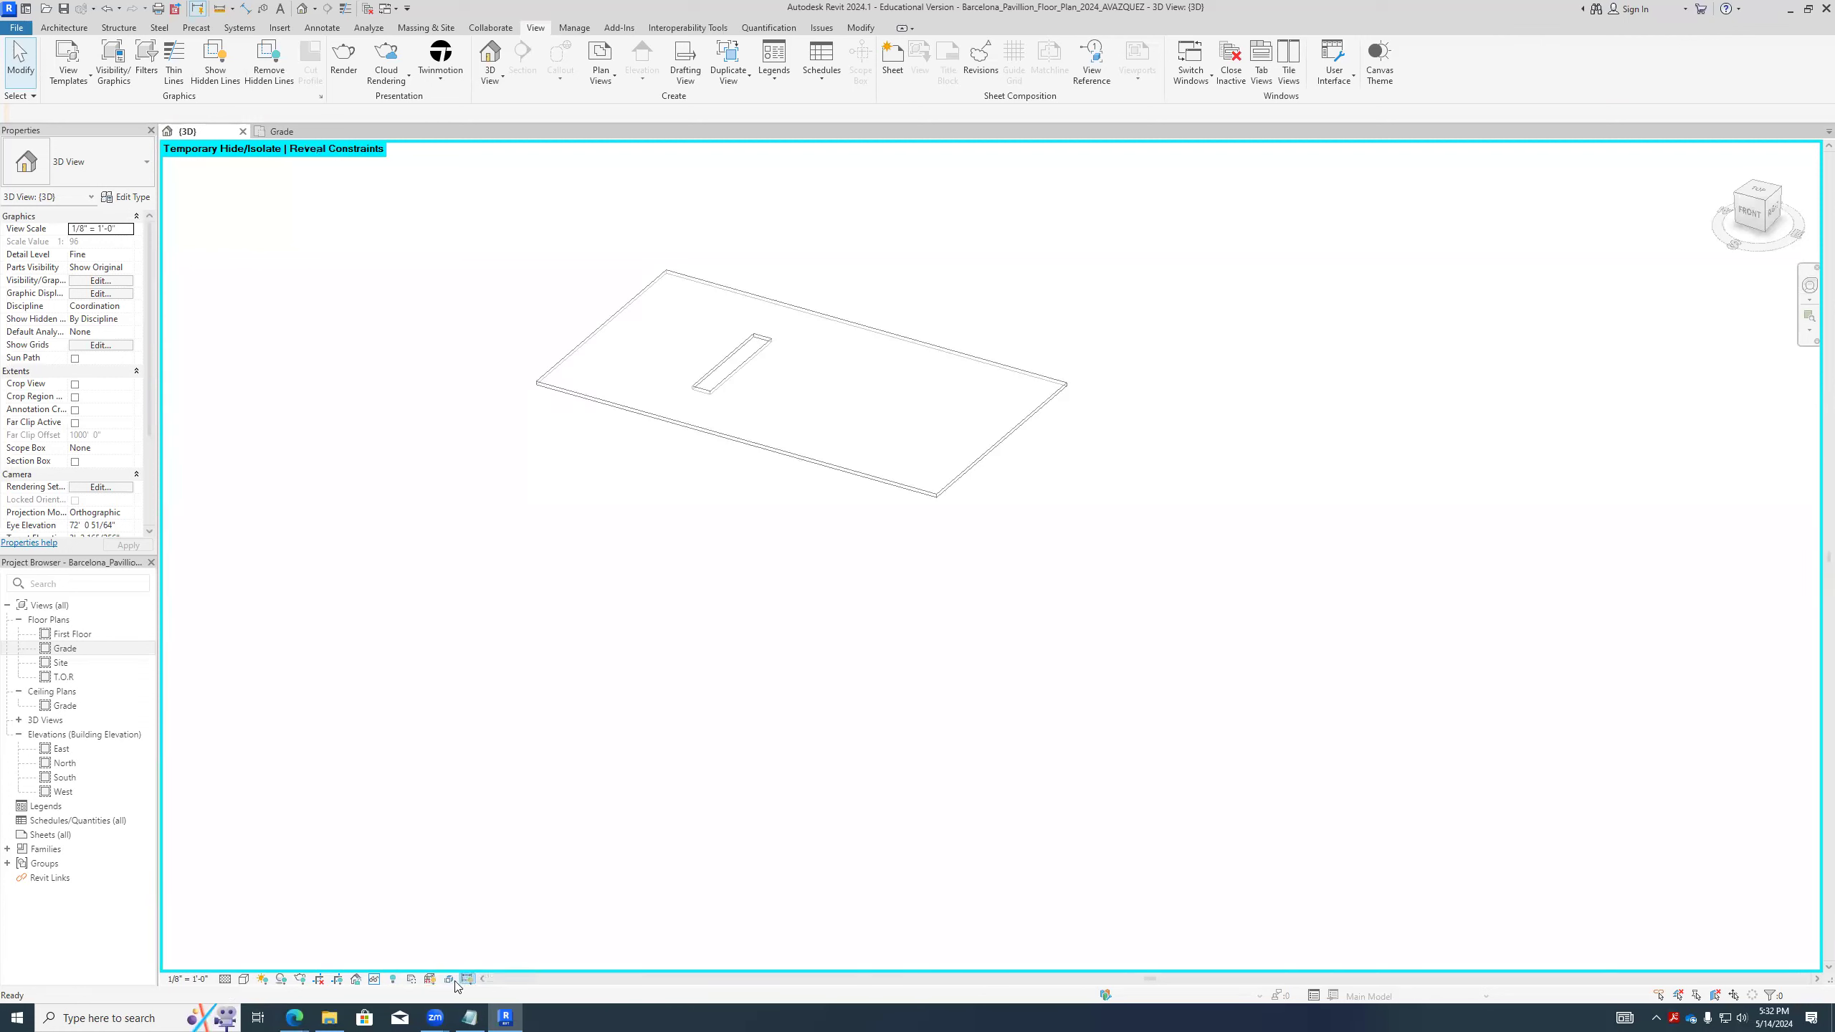
click(467, 980)
click(734, 440)
scroll(735, 441, down, 2)
click(470, 47)
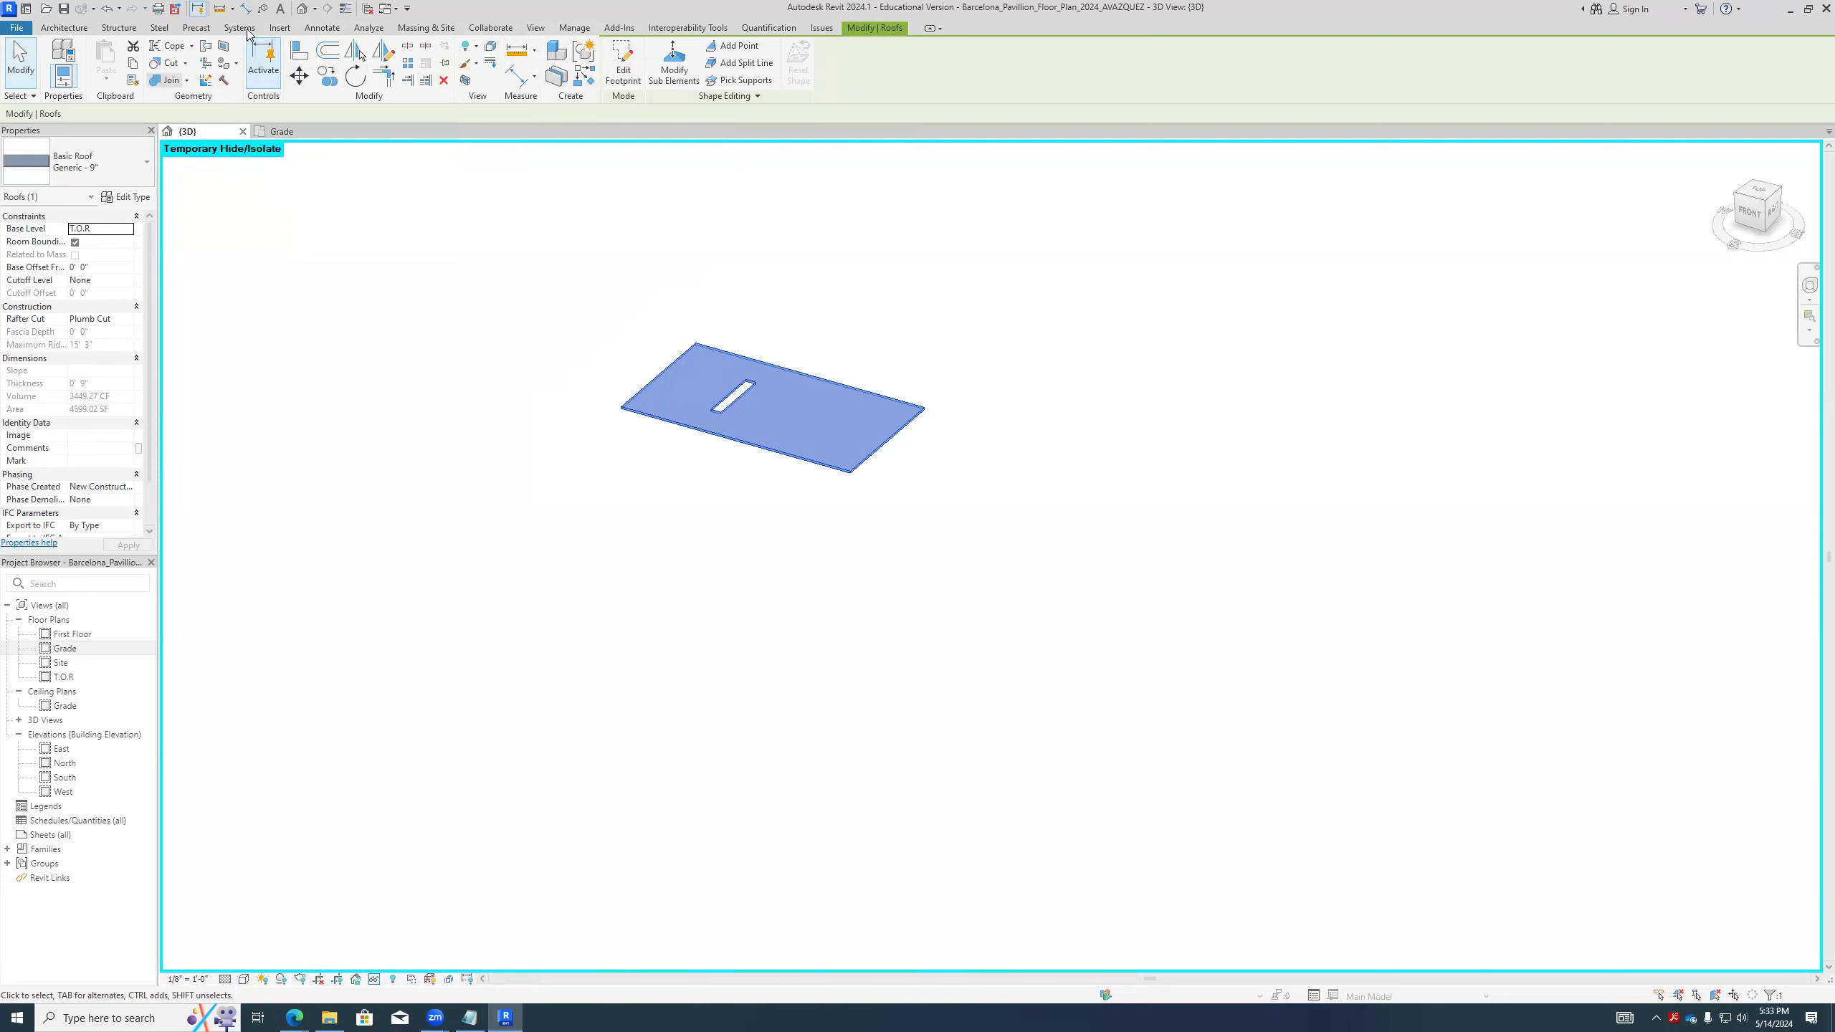
click(560, 179)
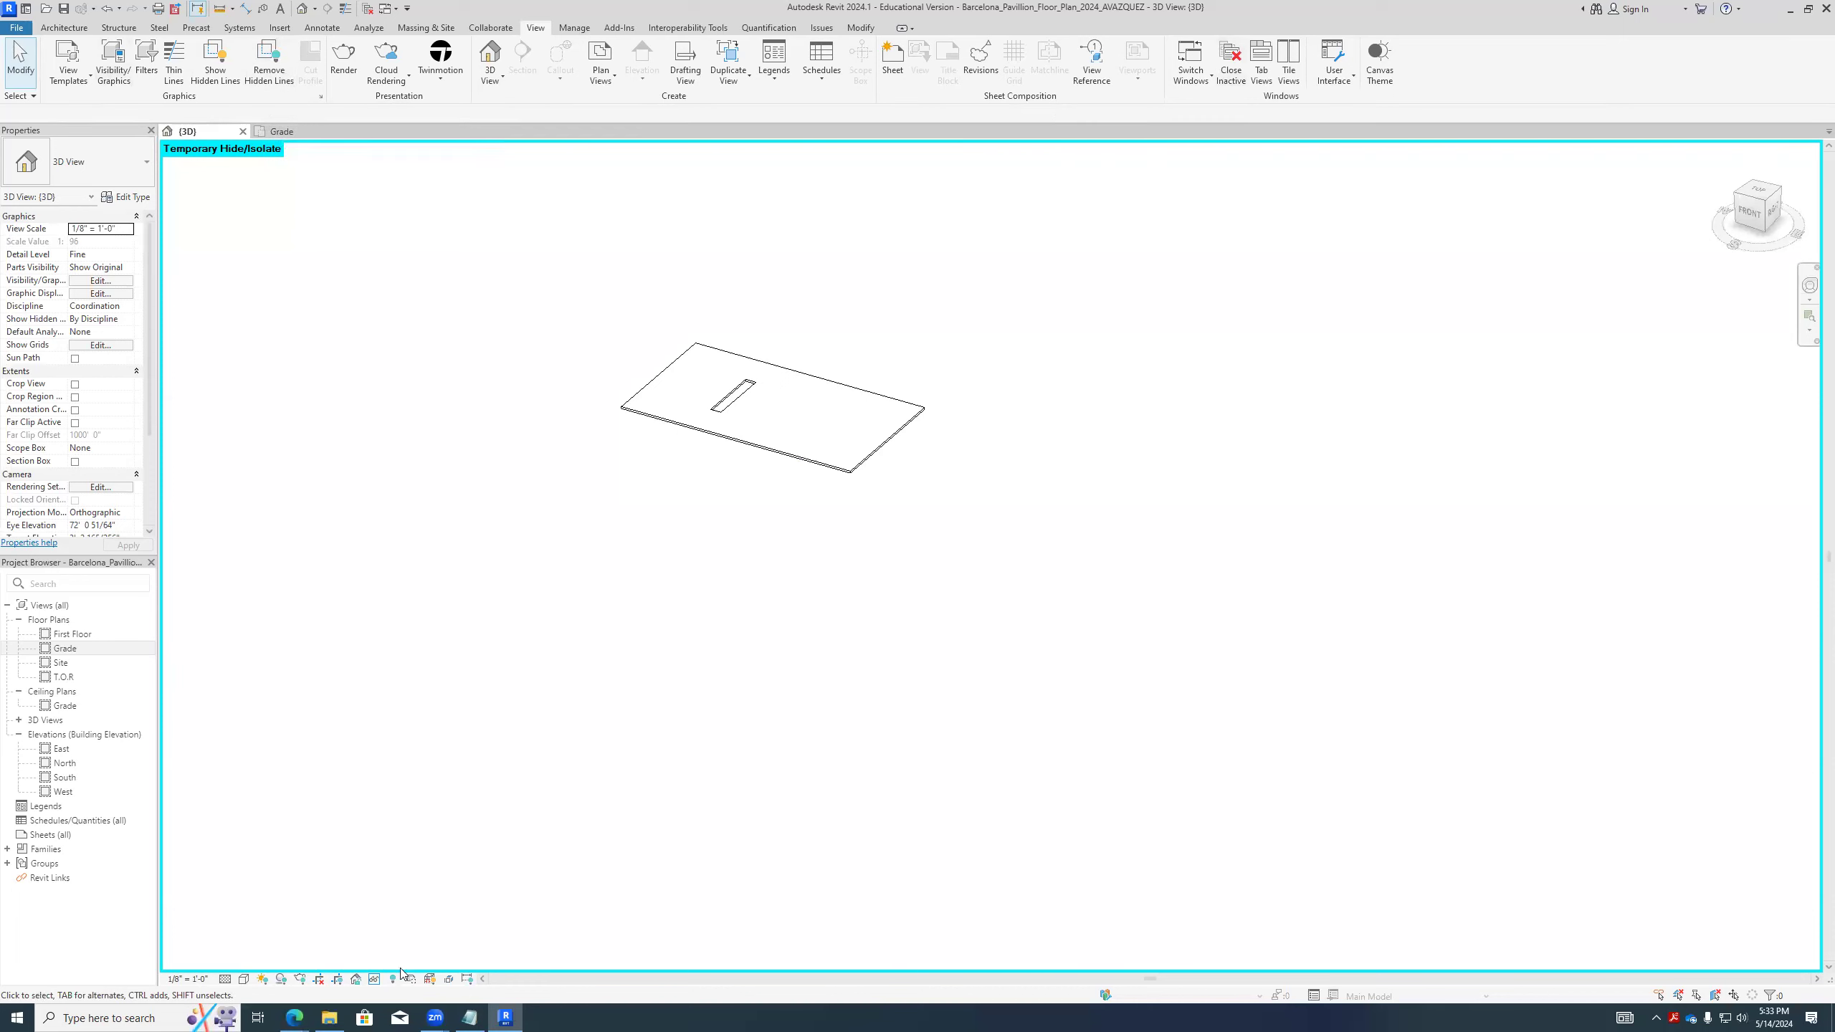
- Reset the temporary hide/isolate and isolate all elements except the large roof over the main pavilion
click(375, 980)
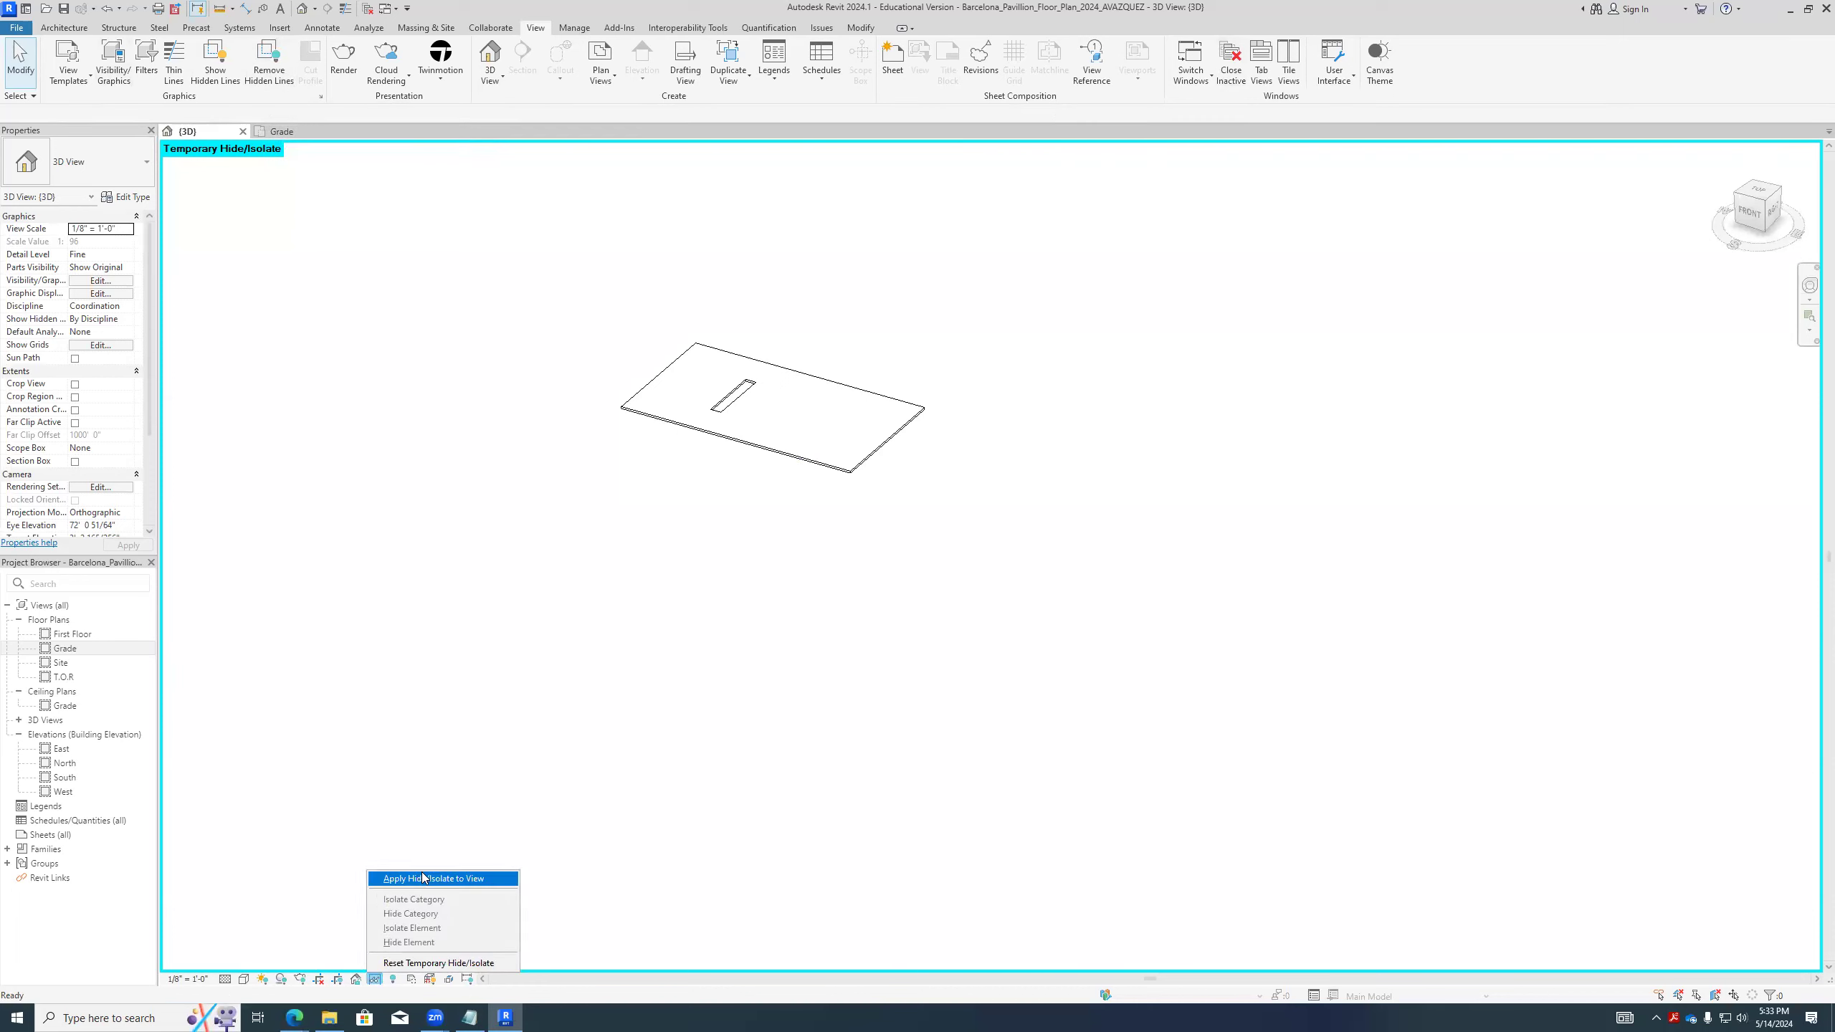
click(439, 963)
drag(1242, 744, 216, 217)
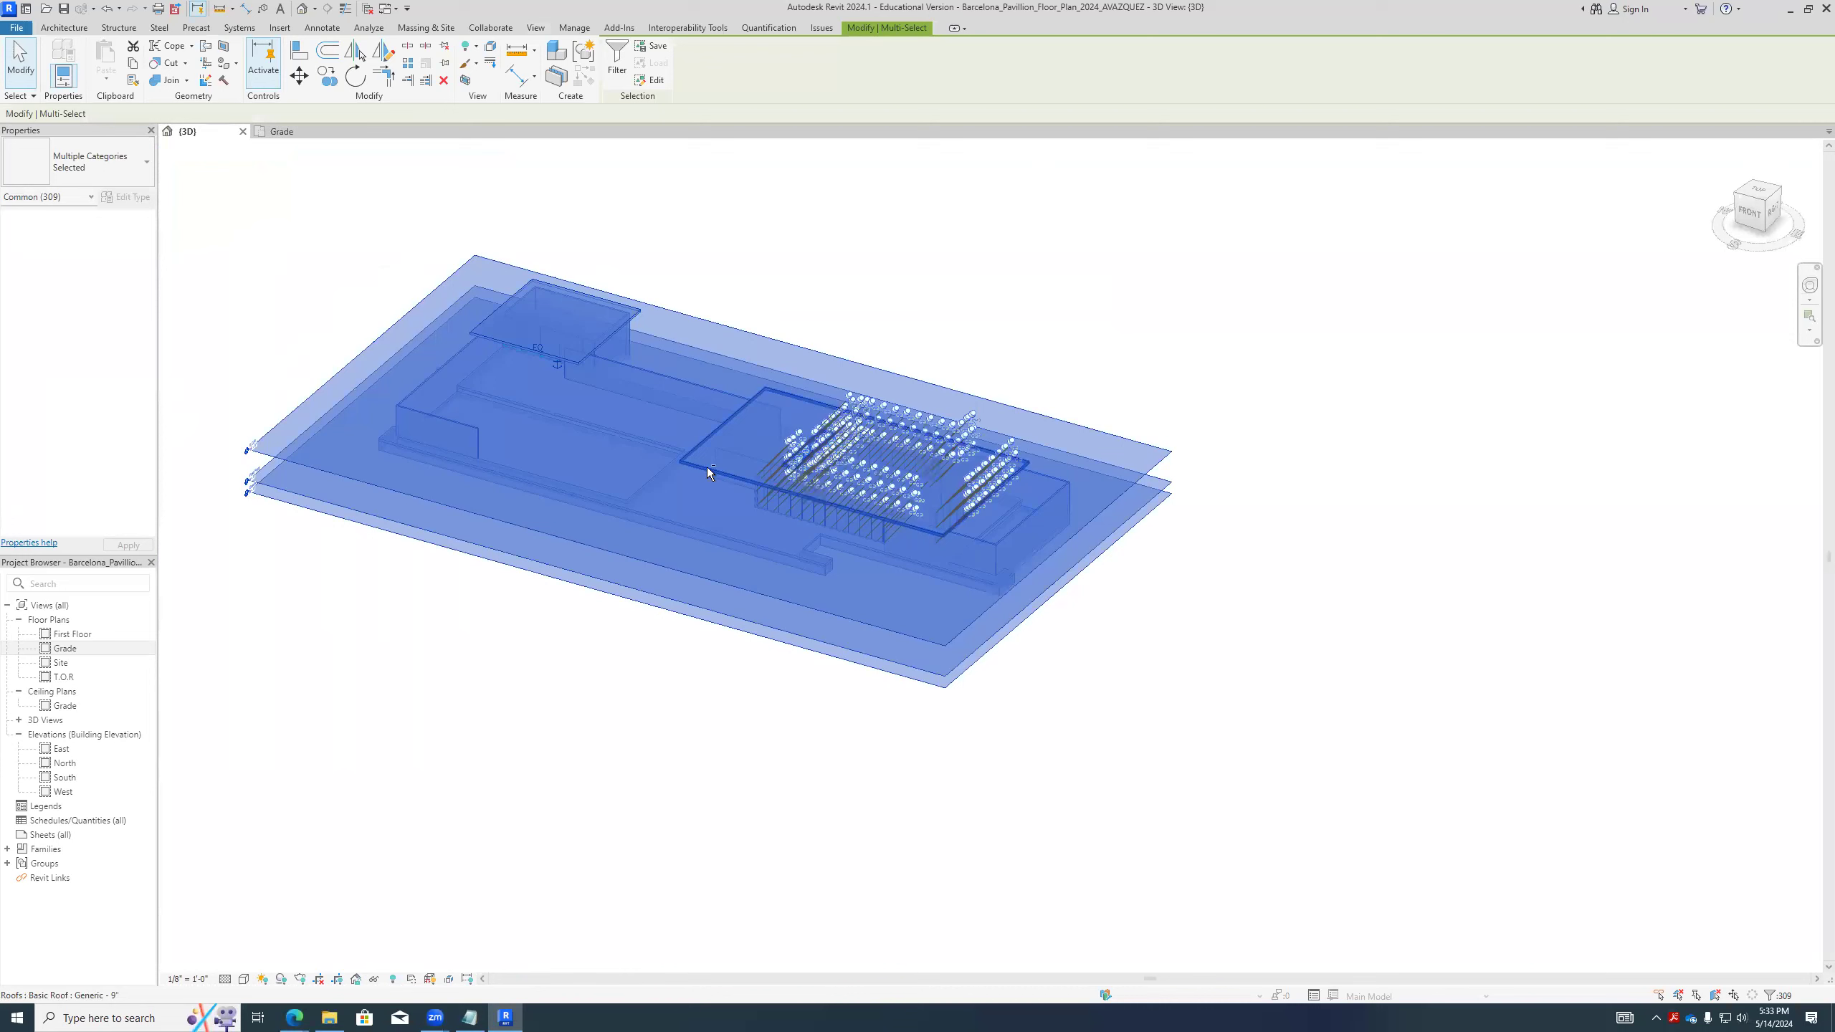
shift+click(706, 468)
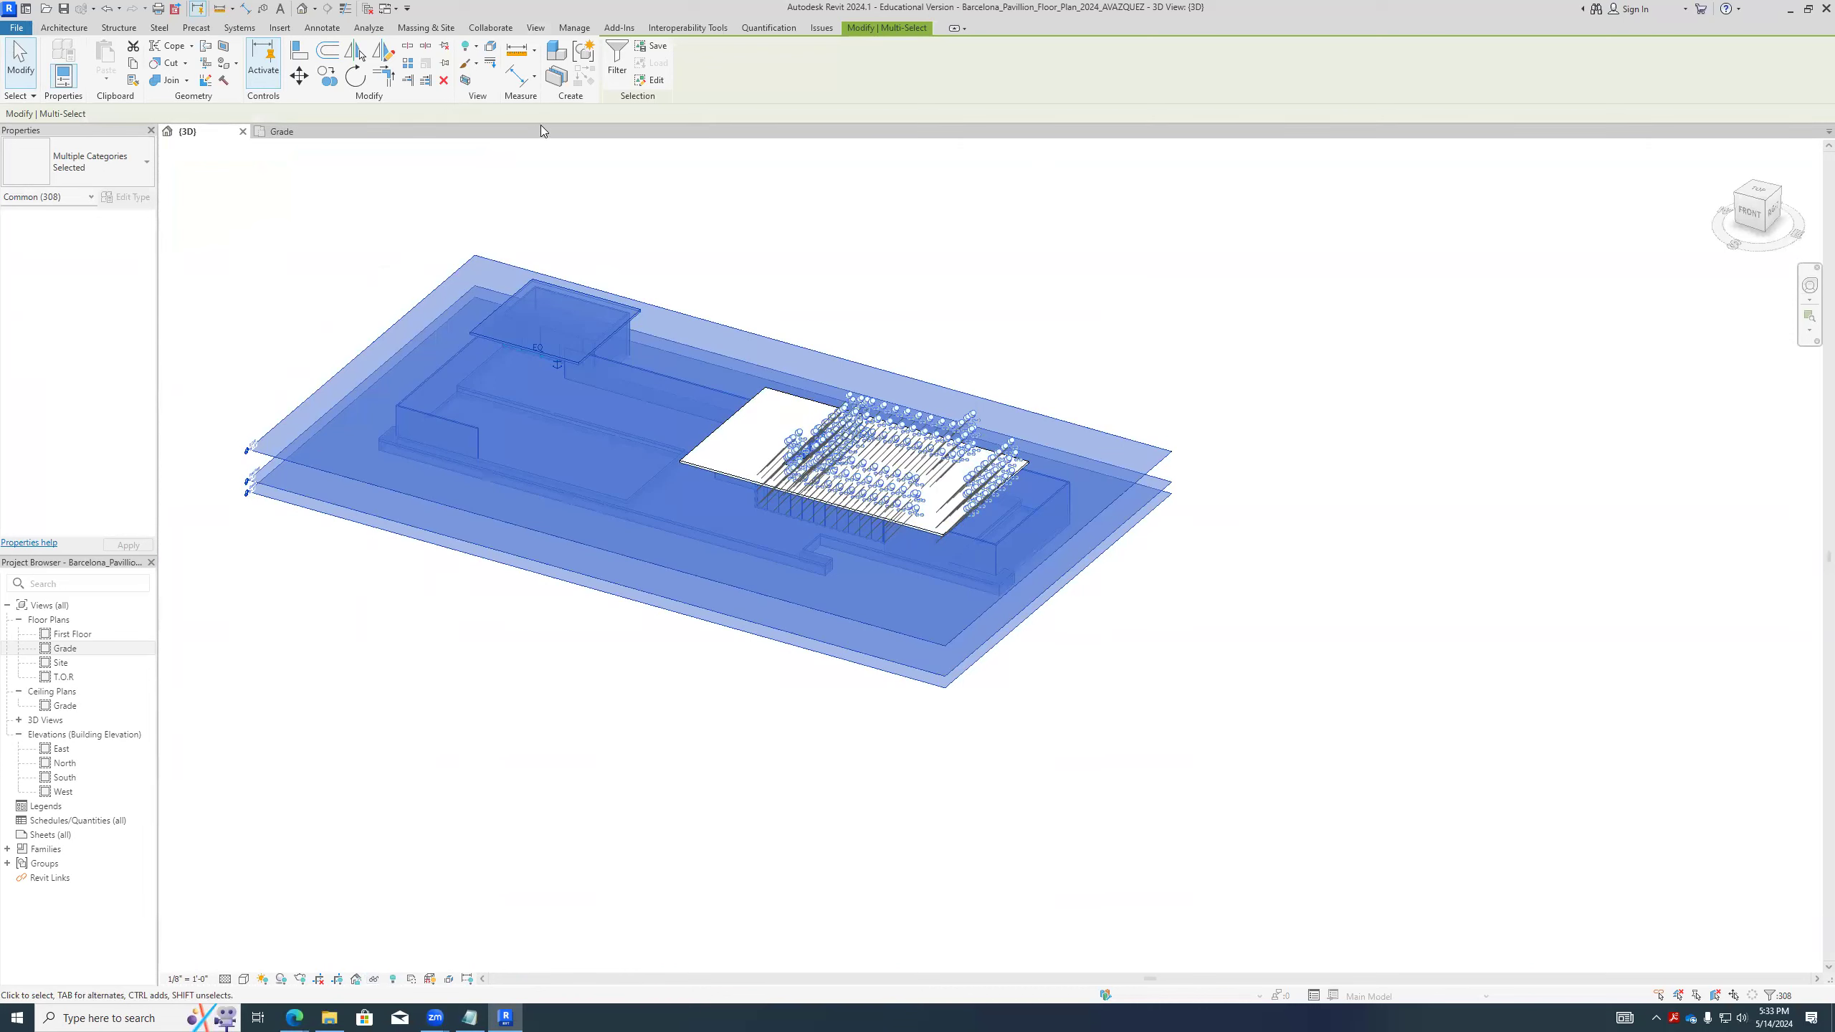
click(373, 978)
click(433, 928)
shift+middle_drag(794, 635, 960, 614)
scroll(723, 469, up, 4)
key(m)
key(a)
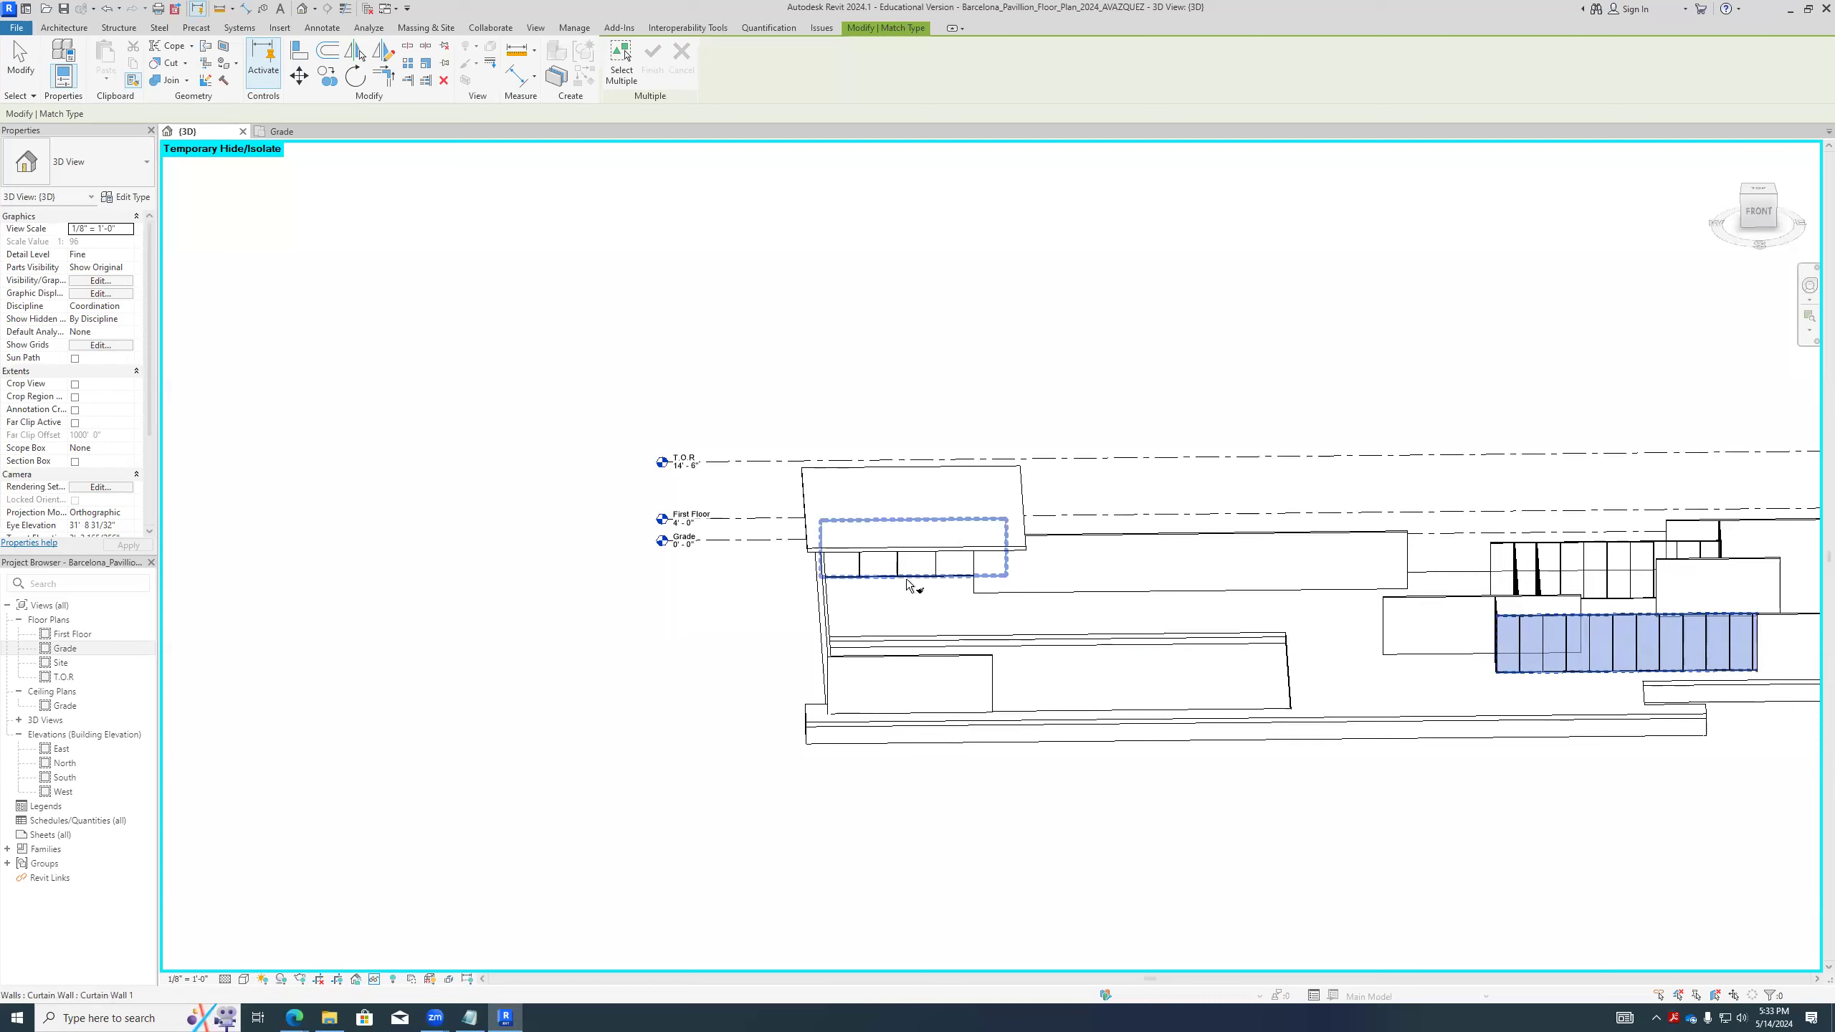
scroll(913, 584, up, 4)
scroll(984, 530, up, 4)
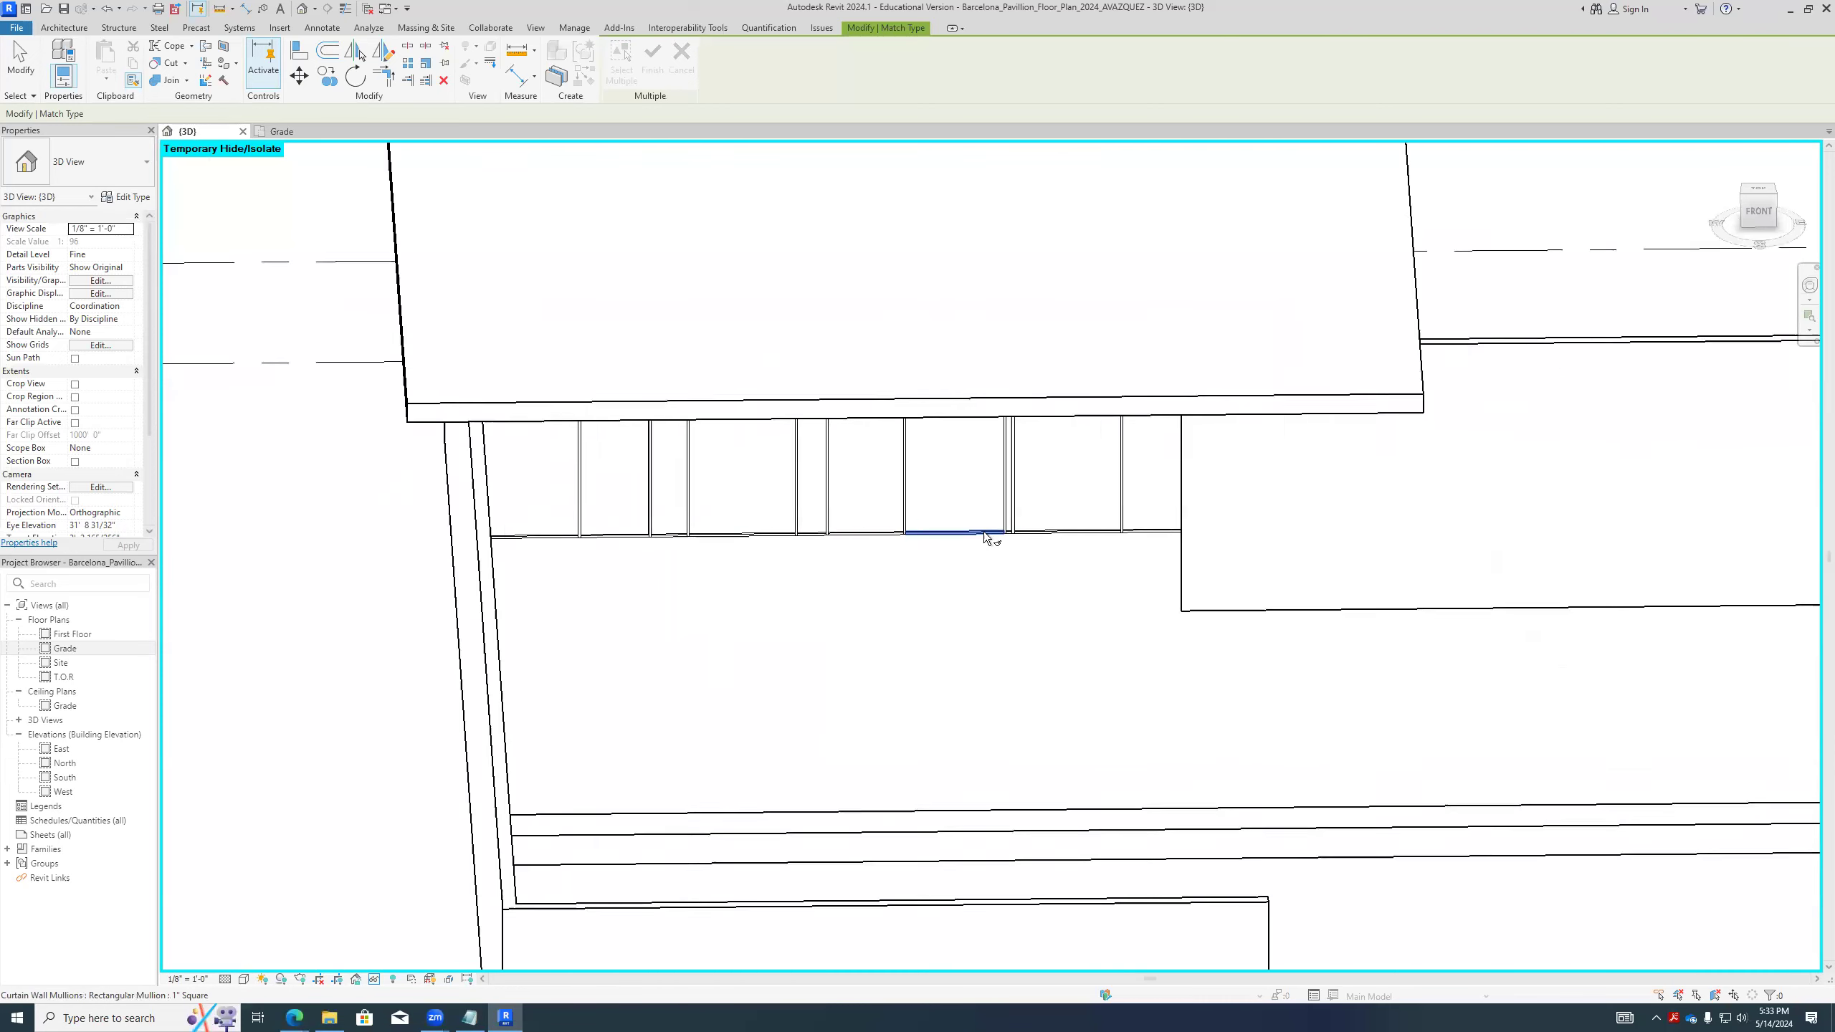
scroll(1013, 571, down, 2)
key(Escape)
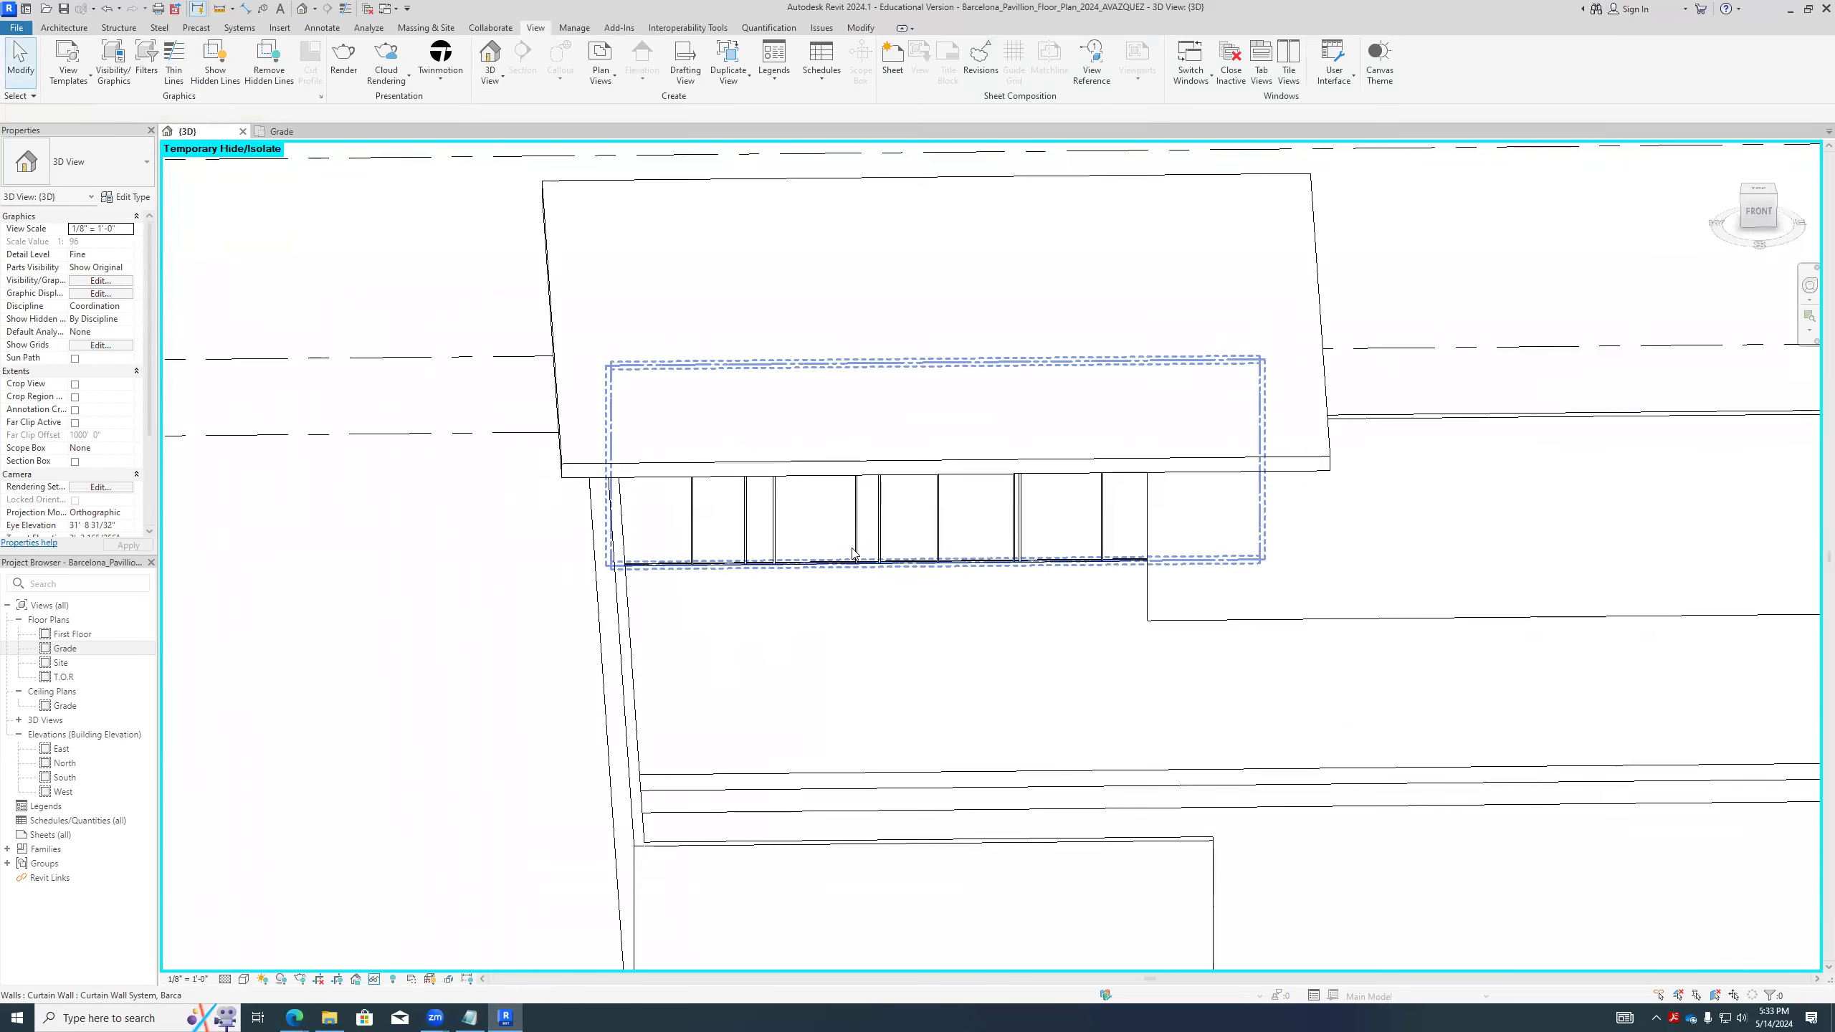
- Select the curtain wall beneath the small roof, examine its grid and mullions from several angles, and deselect it
click(853, 555)
scroll(866, 542, up, 3)
shift+middle_drag(904, 521, 867, 632)
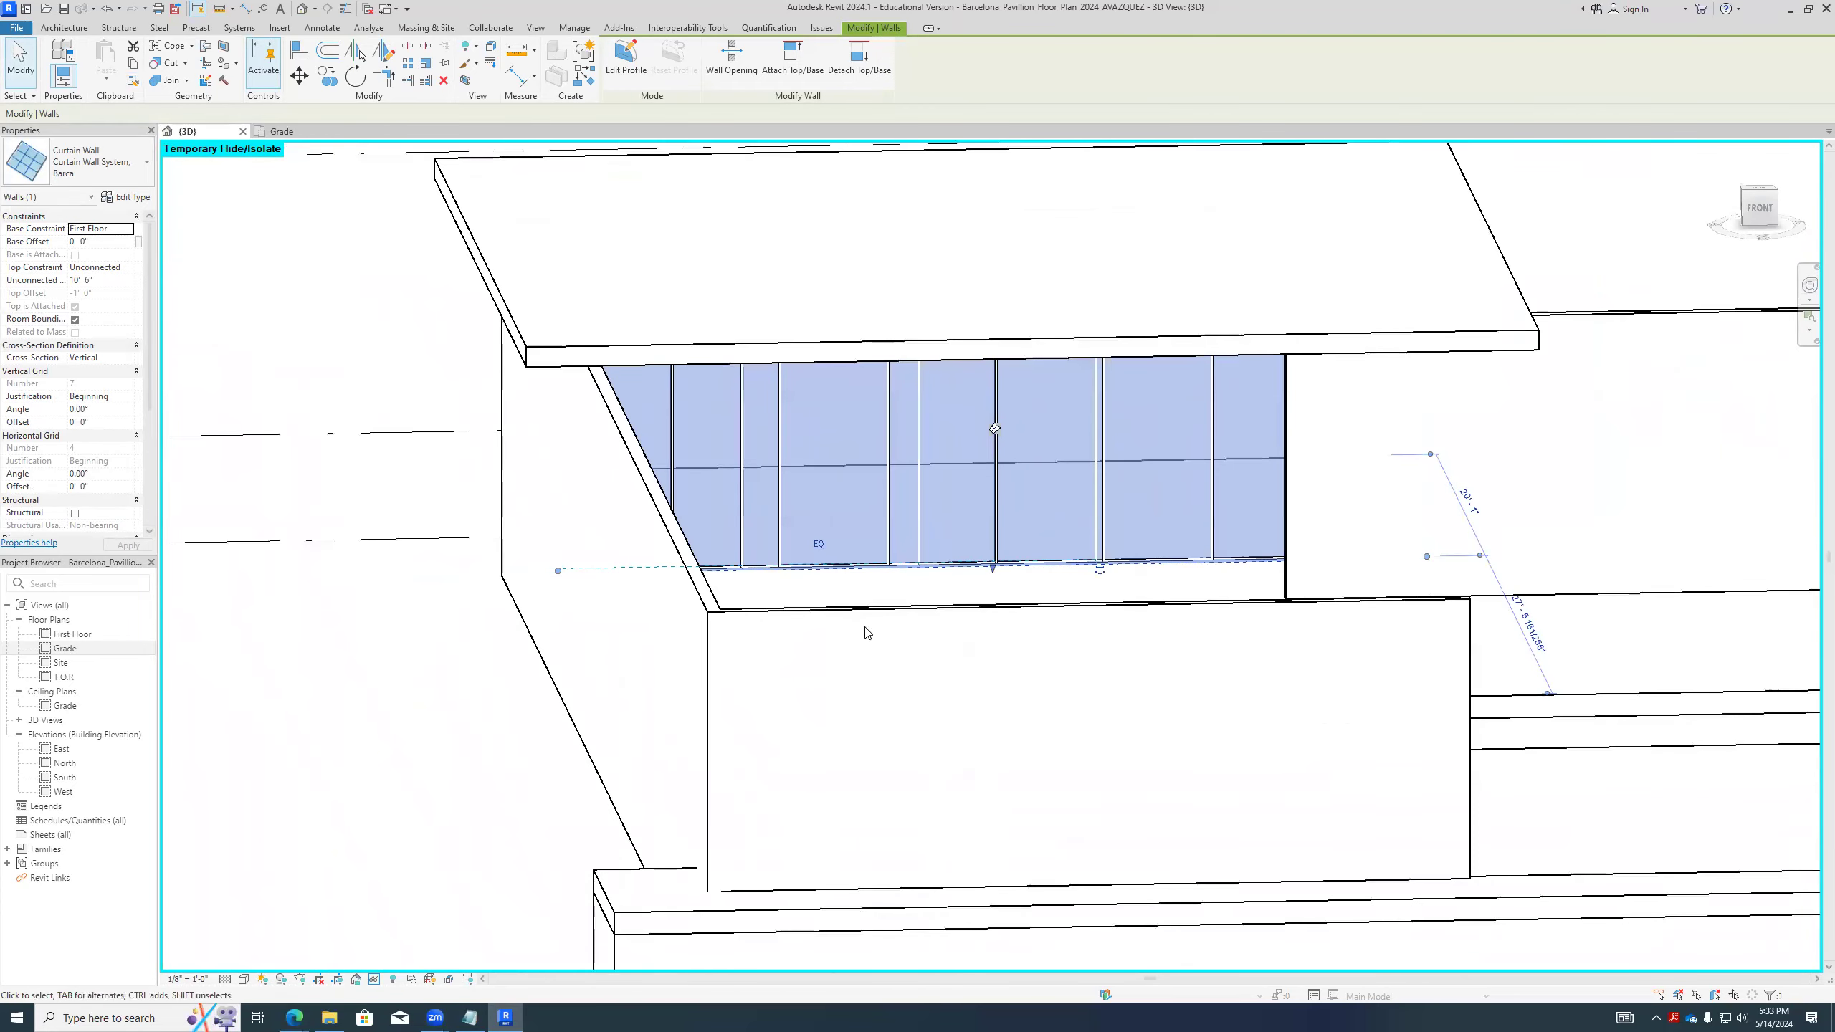
key(Escape)
scroll(974, 571, down, 3)
middle_drag(973, 572, 690, 648)
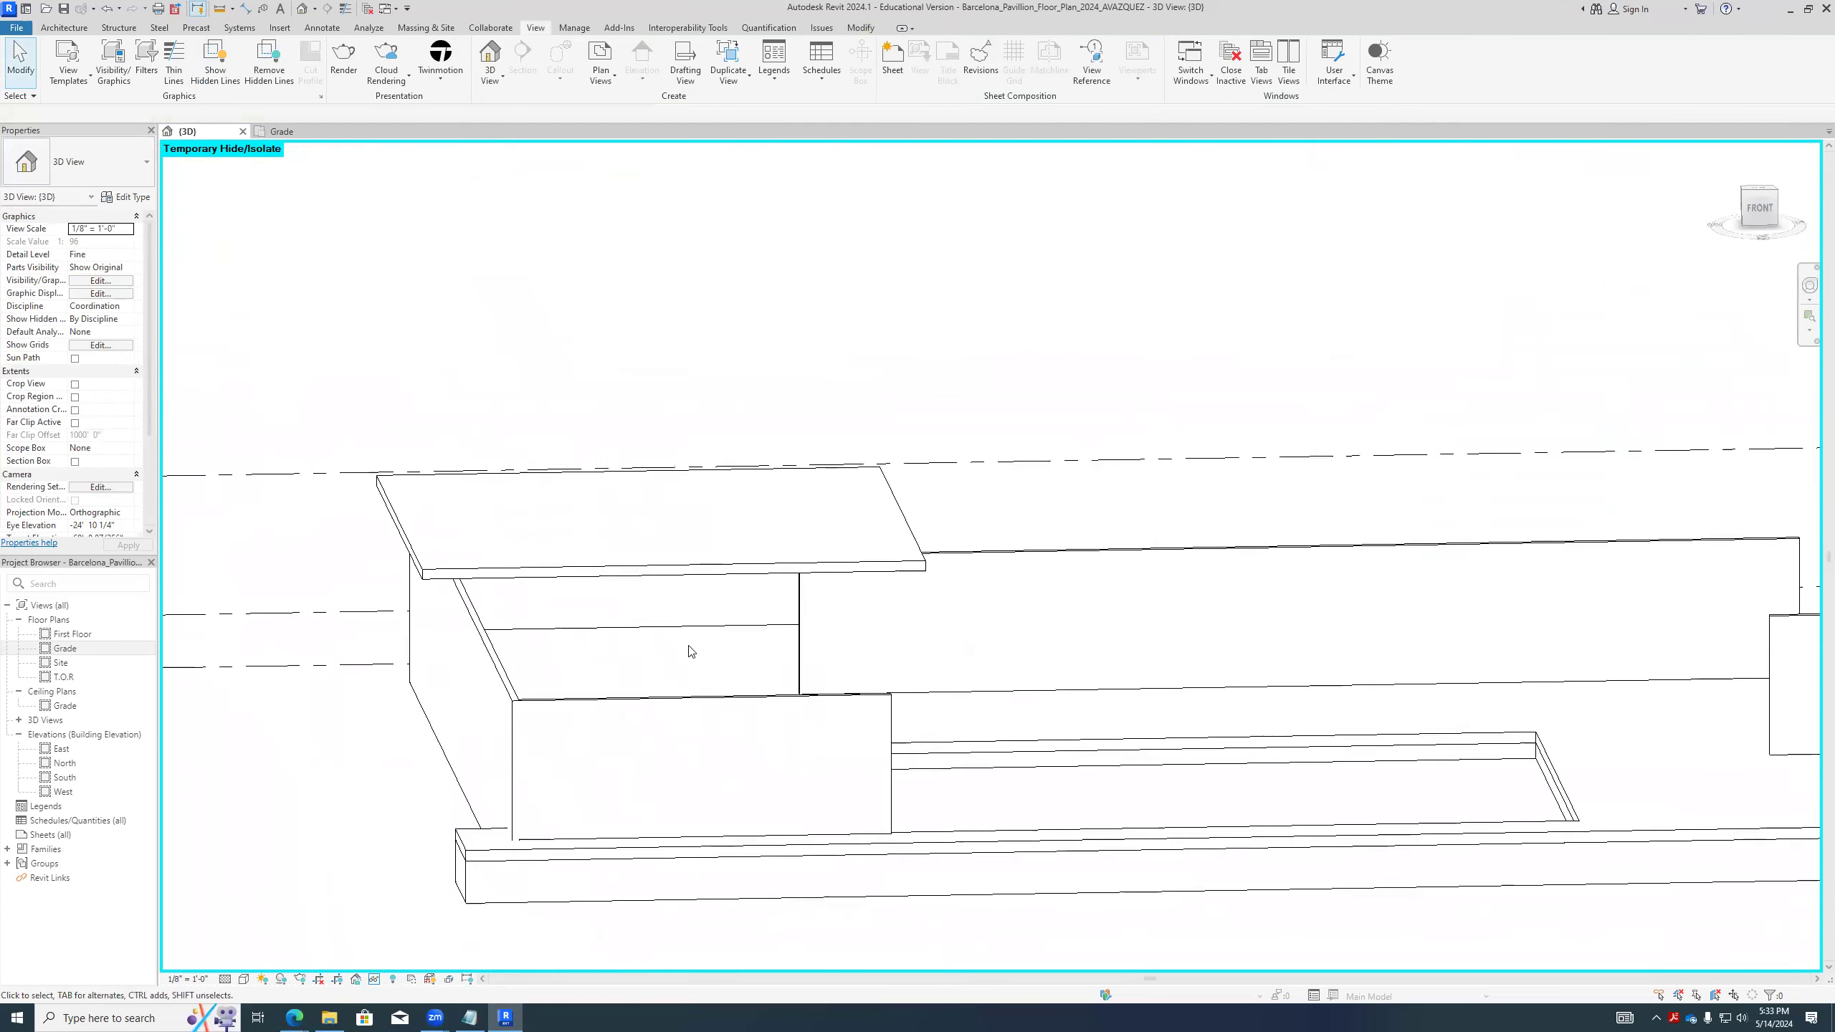
- Select the long front curtain wall of the main pavilion and examine its panels and mullions up close
middle_drag(1398, 695, 829, 685)
middle_drag(1398, 695, 829, 686)
scroll(829, 686, up, 3)
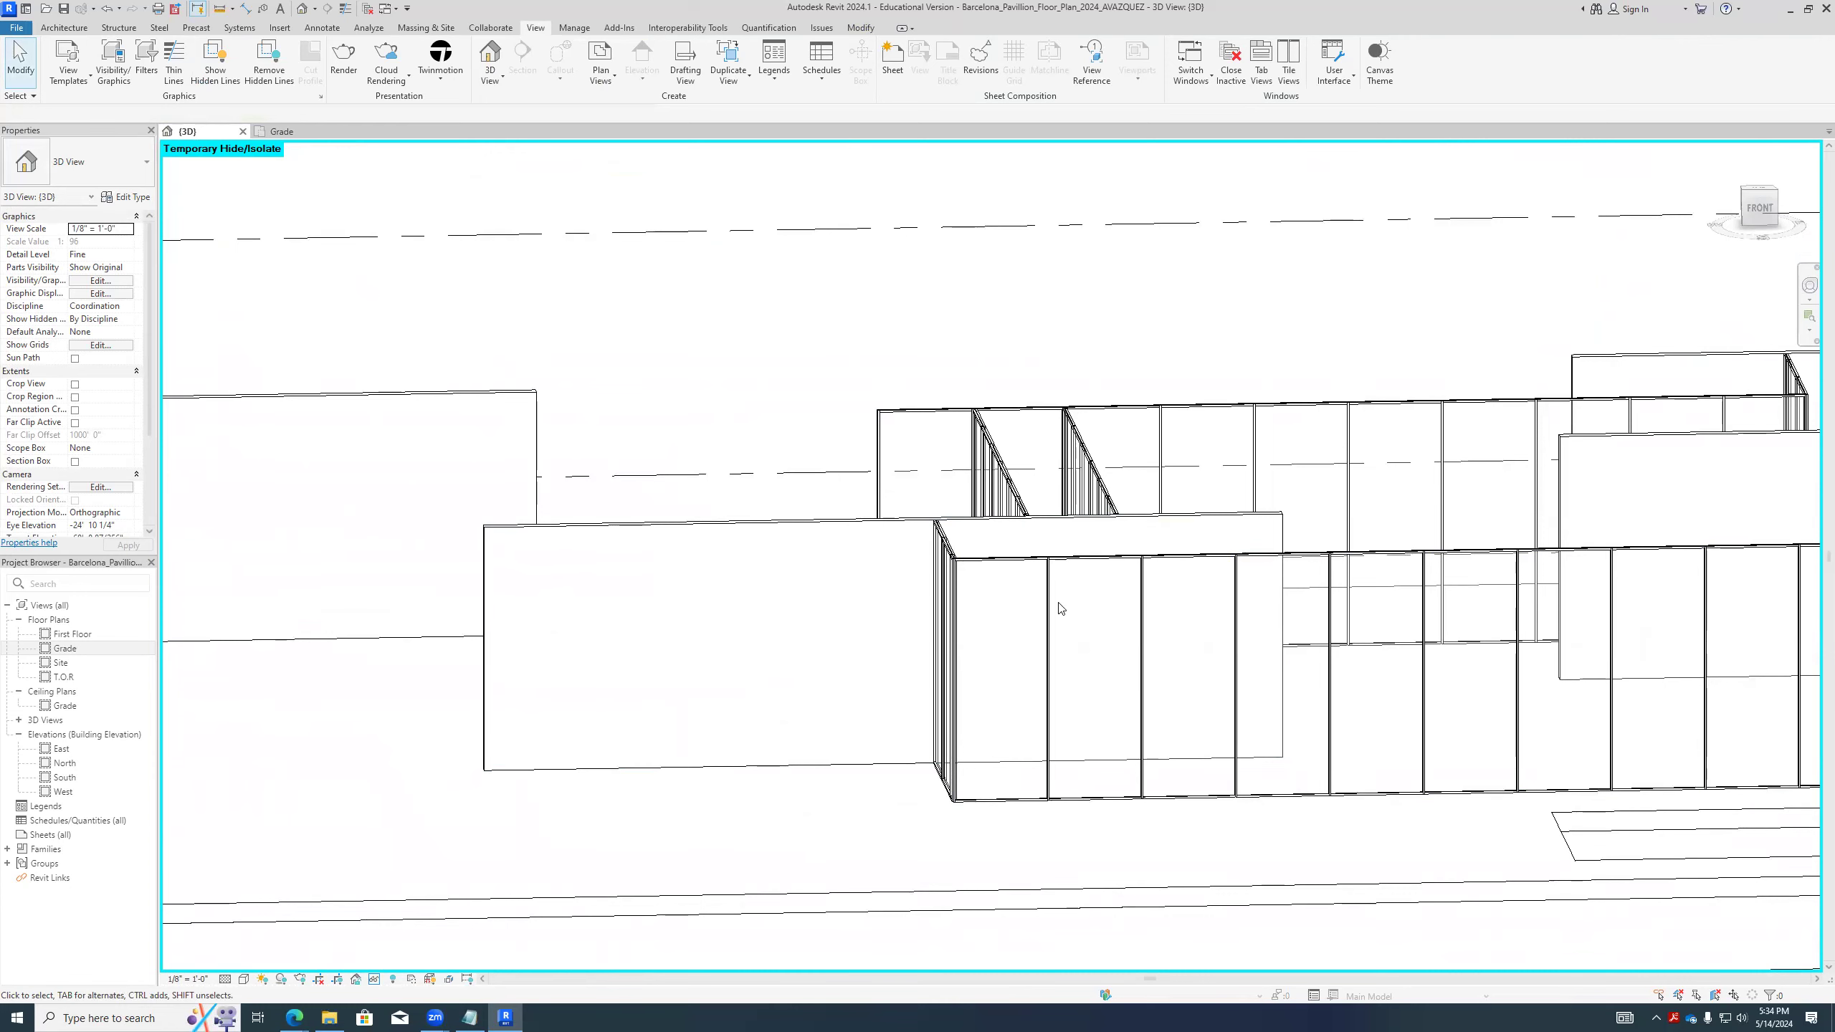
scroll(1060, 609, down, 3)
scroll(1470, 688, up, 2)
scroll(1580, 722, up, 3)
scroll(1578, 665, down, 3)
scroll(1564, 636, up, 2)
click(1565, 635)
scroll(1580, 656, up, 3)
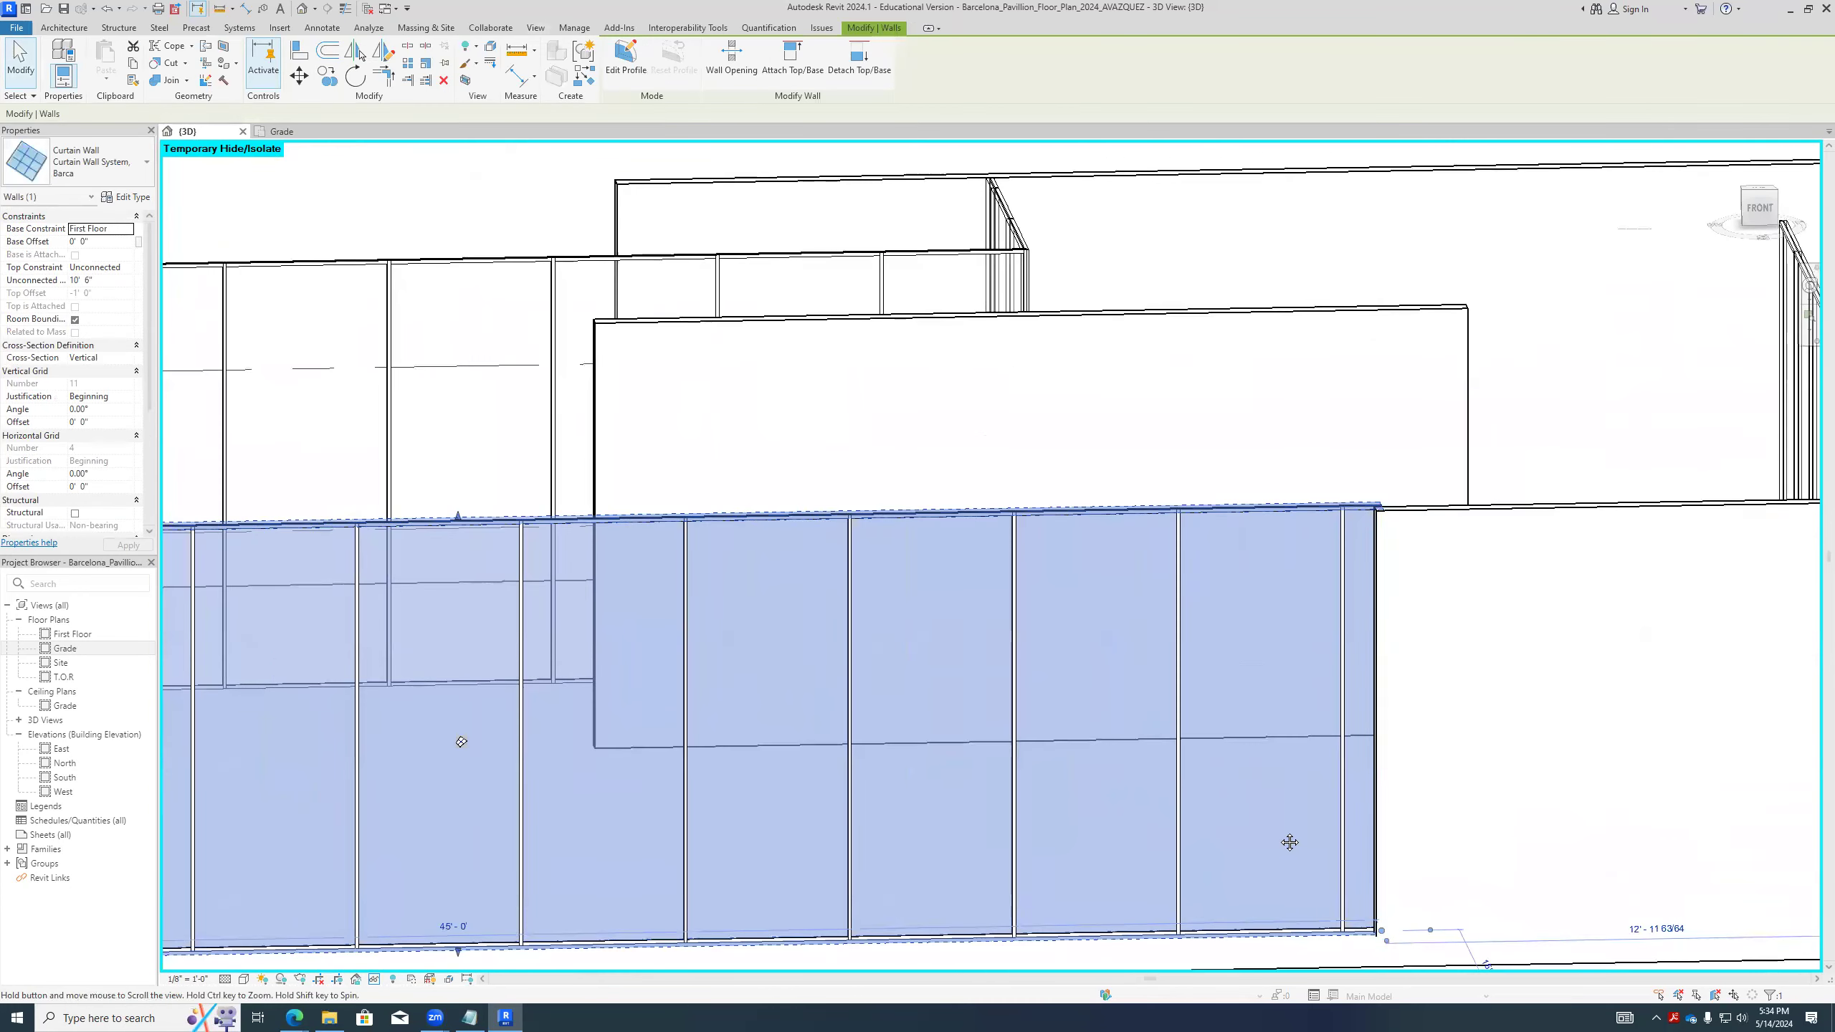
- Select the Interior - 6 1/8" Partition (2-hr) wall beside the long curtain wall, survey the pavilion's walls around it and deselect it
click(1297, 680)
scroll(1323, 831, down, 4)
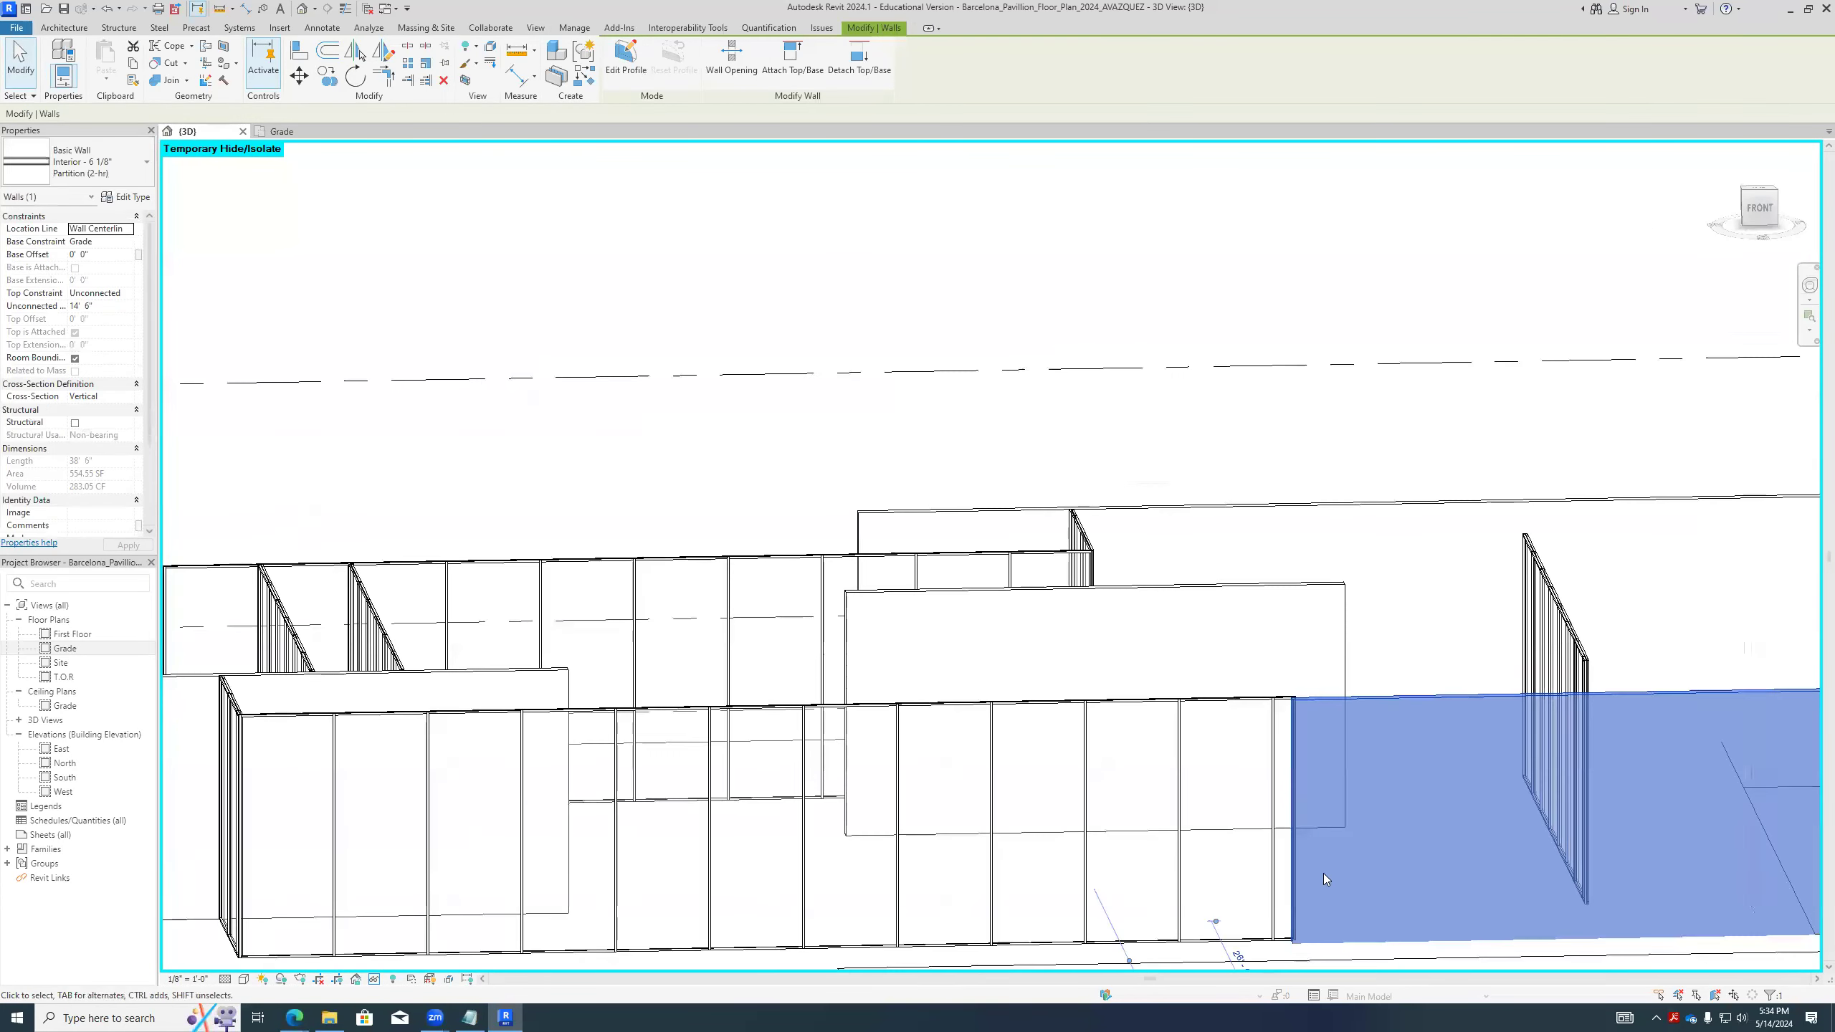
scroll(1205, 663, down, 1)
scroll(1004, 741, down, 1)
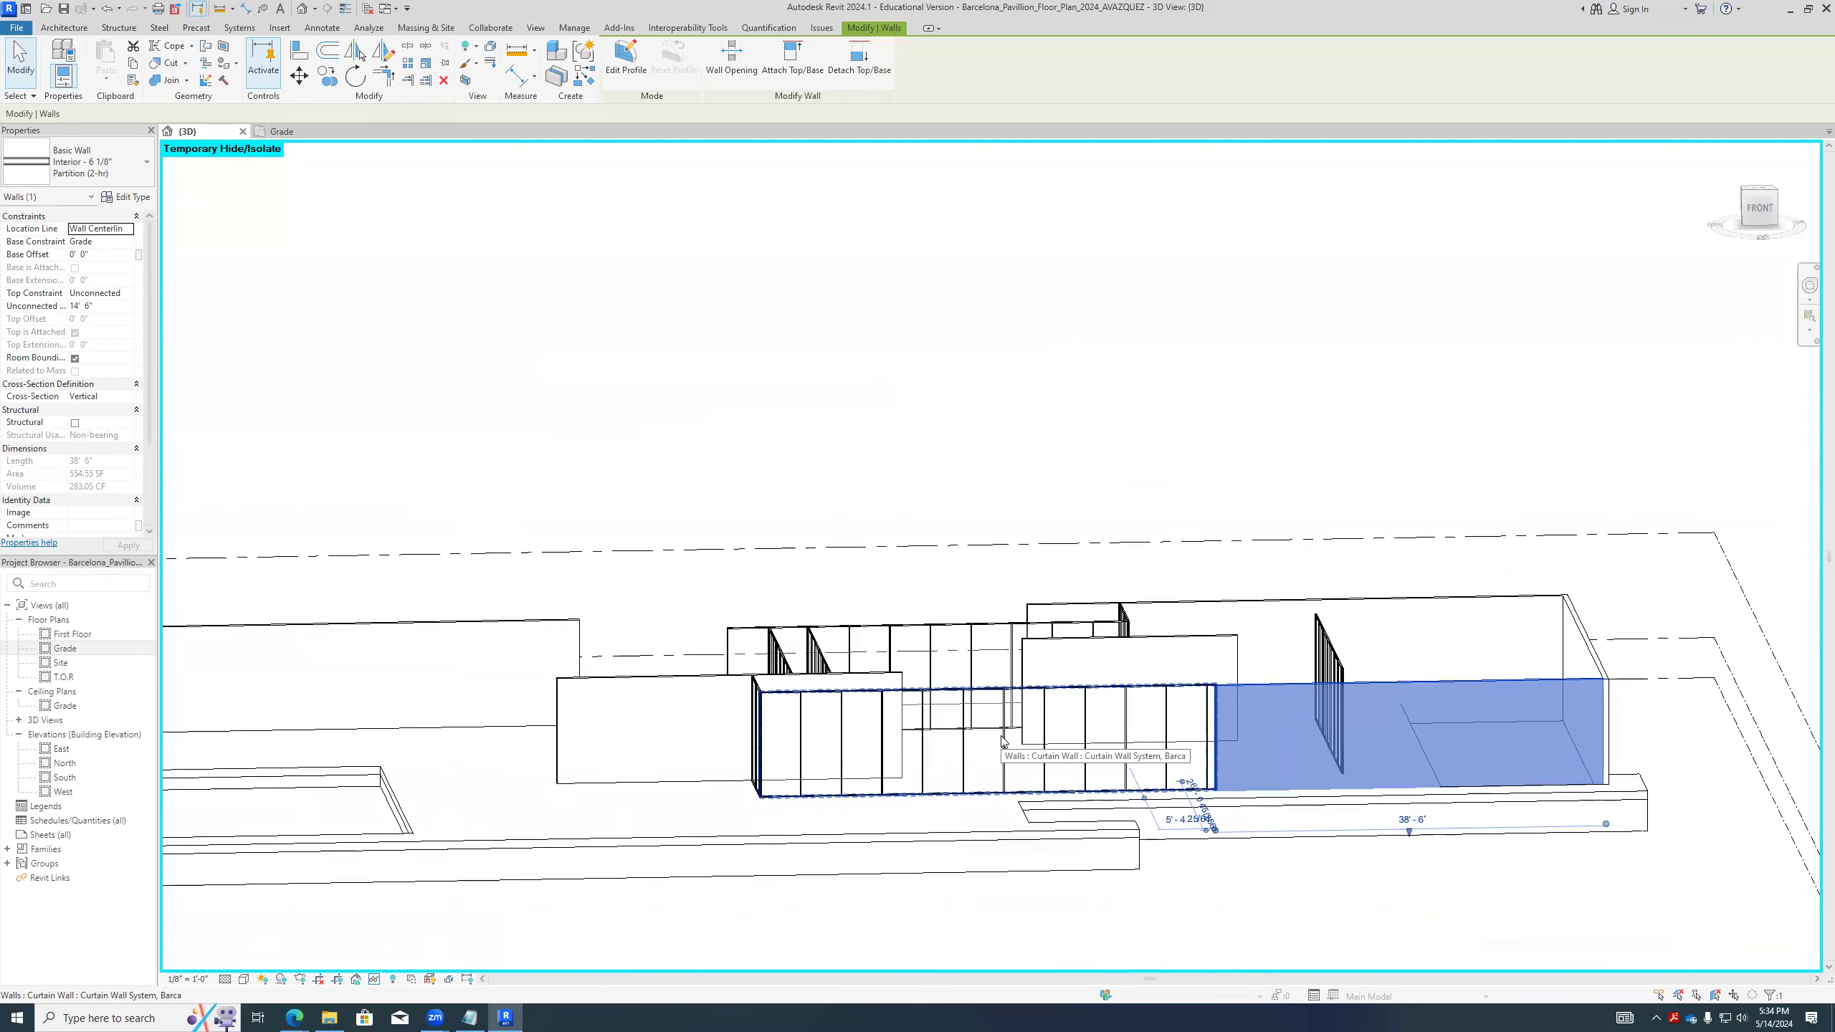
scroll(1004, 741, down, 2)
scroll(1025, 748, up, 3)
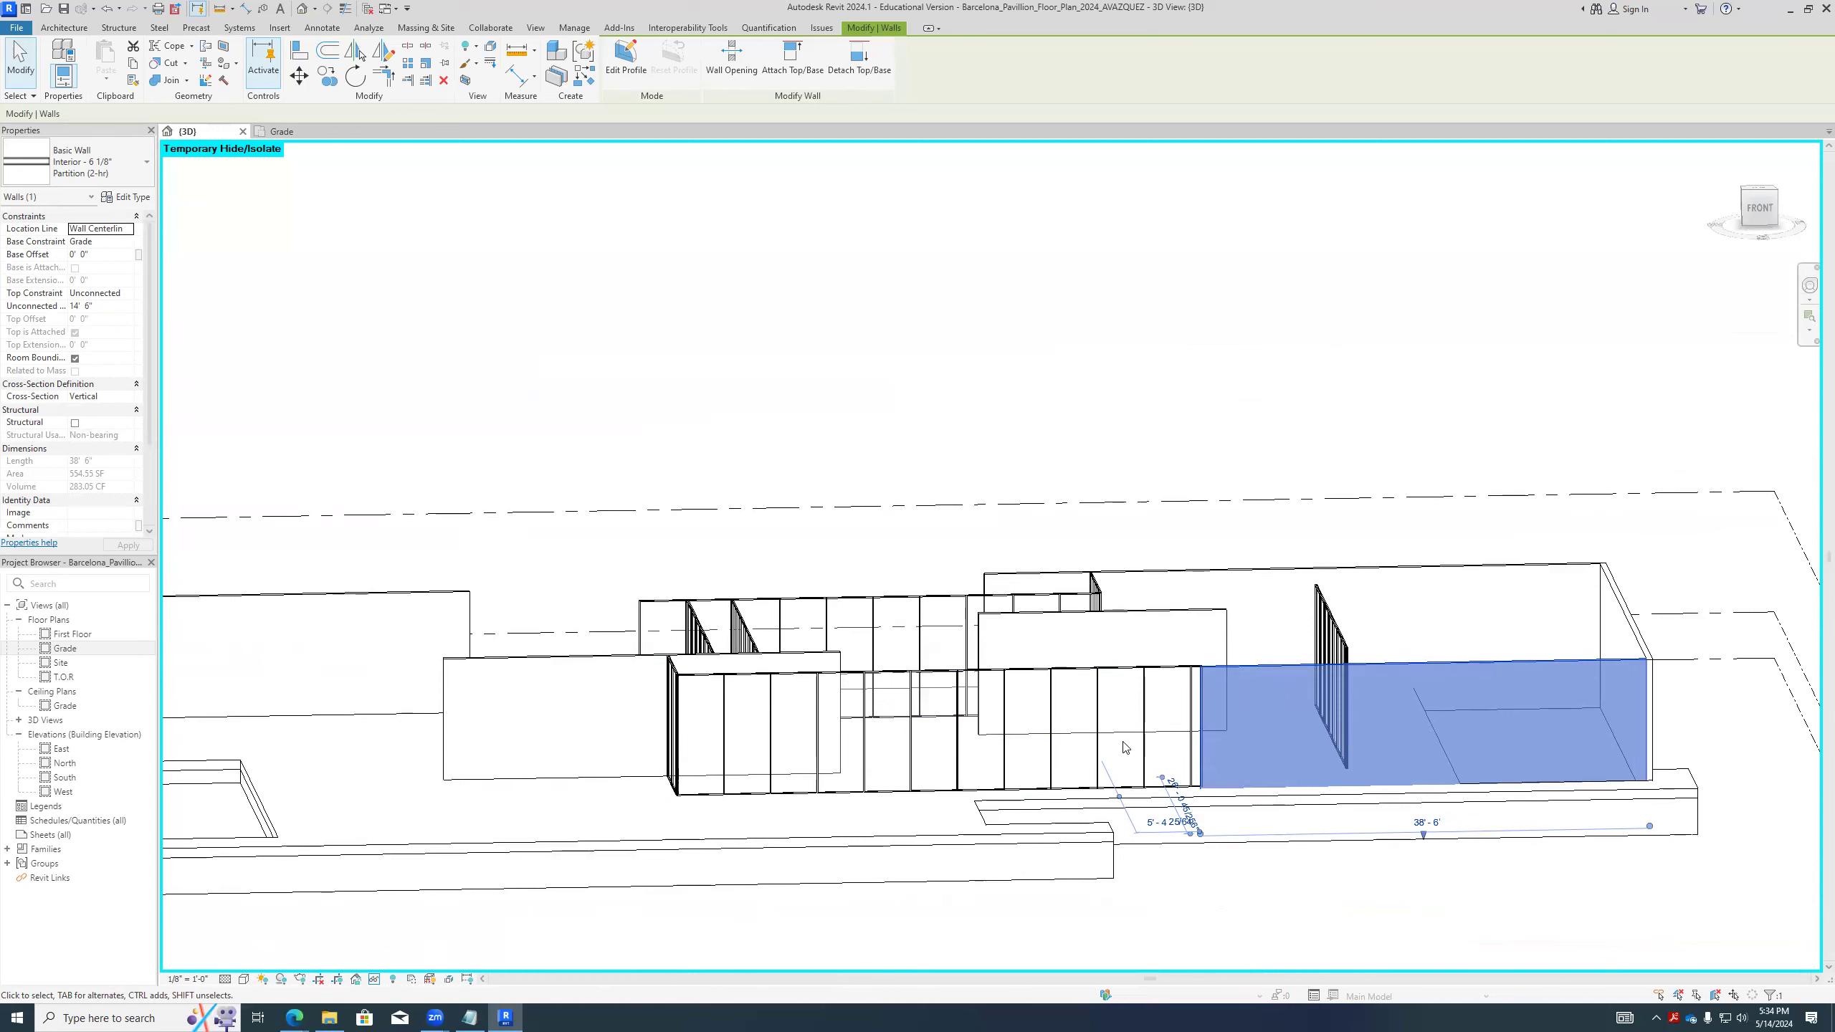
scroll(1123, 747, down, 5)
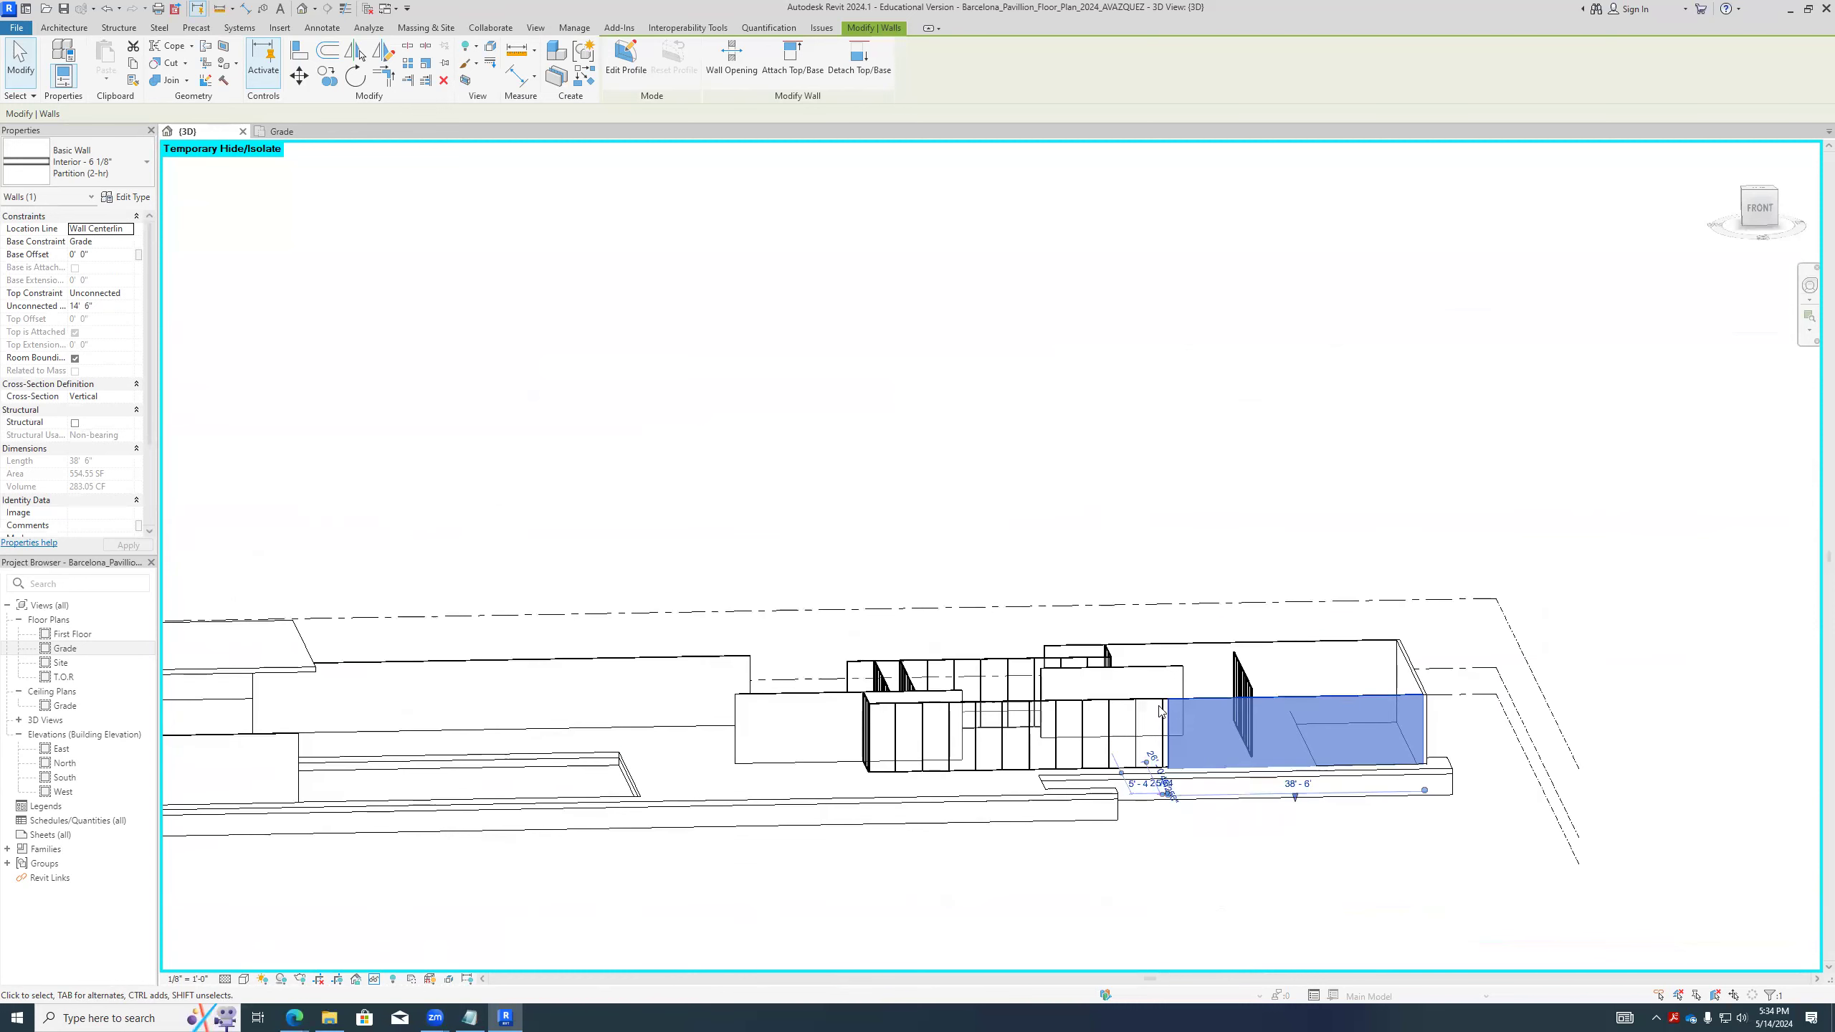
scroll(716, 754, up, 5)
scroll(716, 754, up, 2)
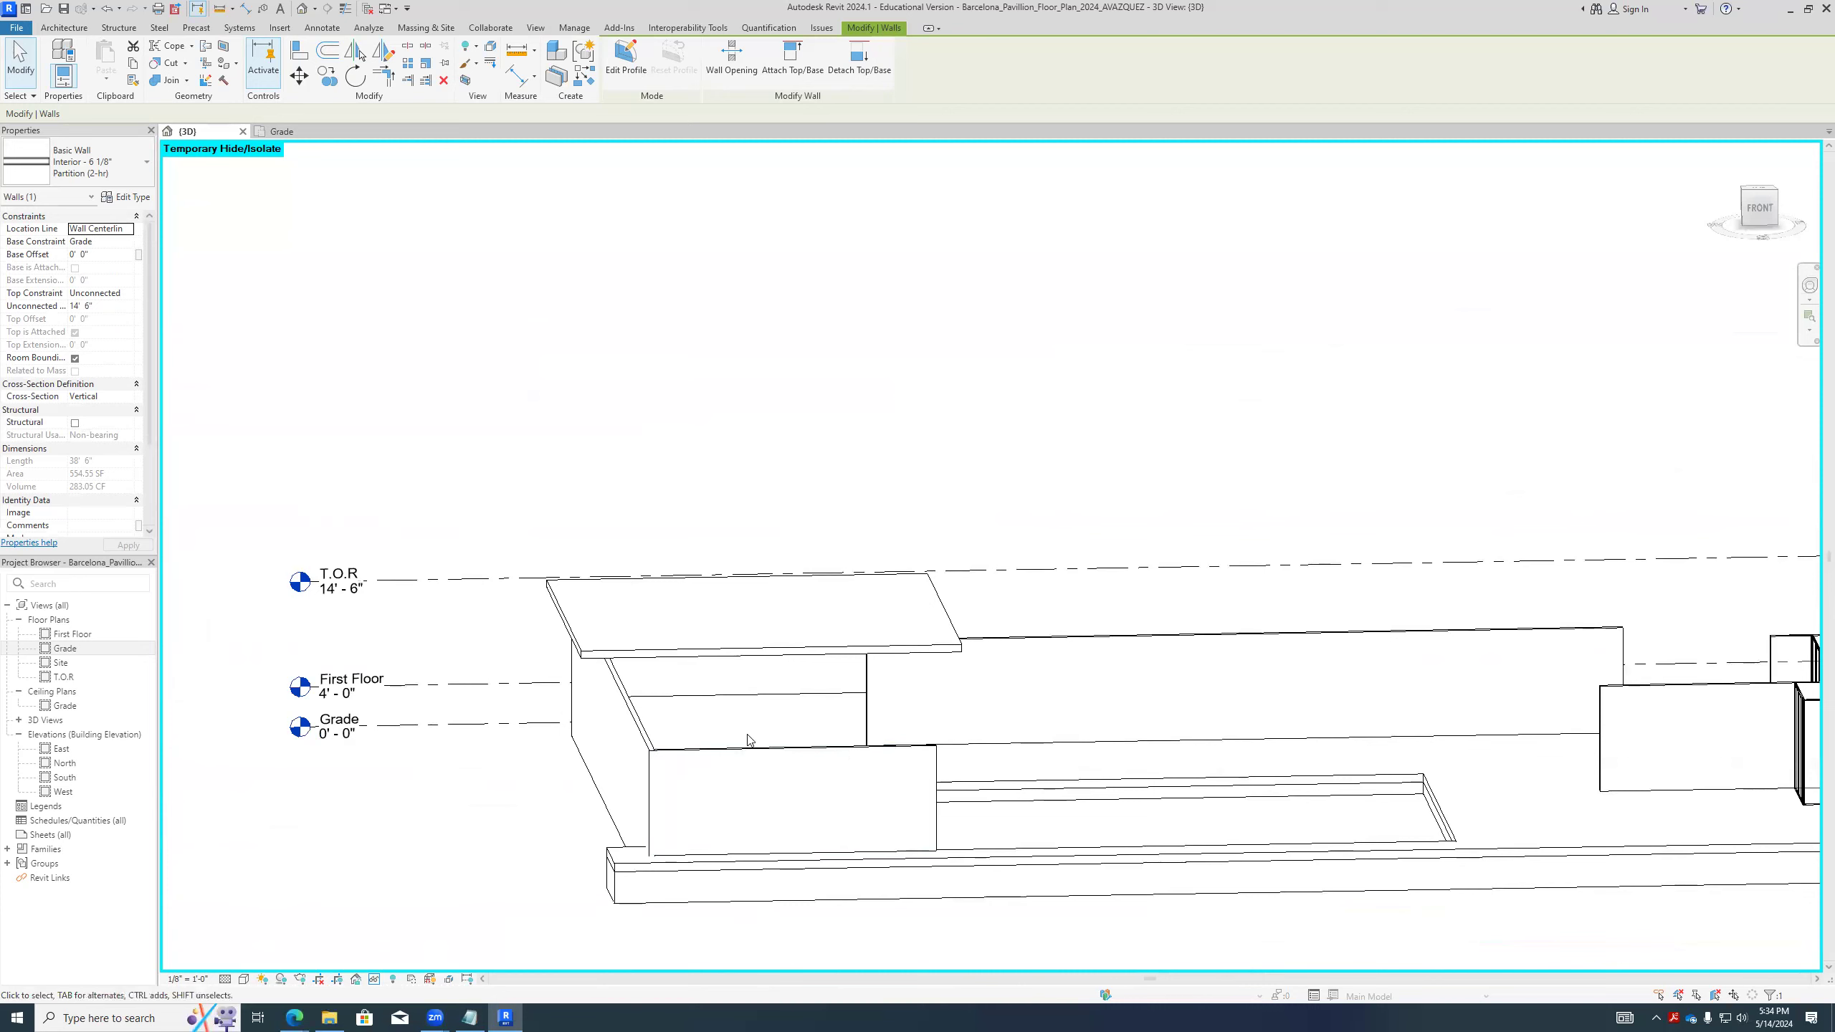
scroll(683, 713, down, 3)
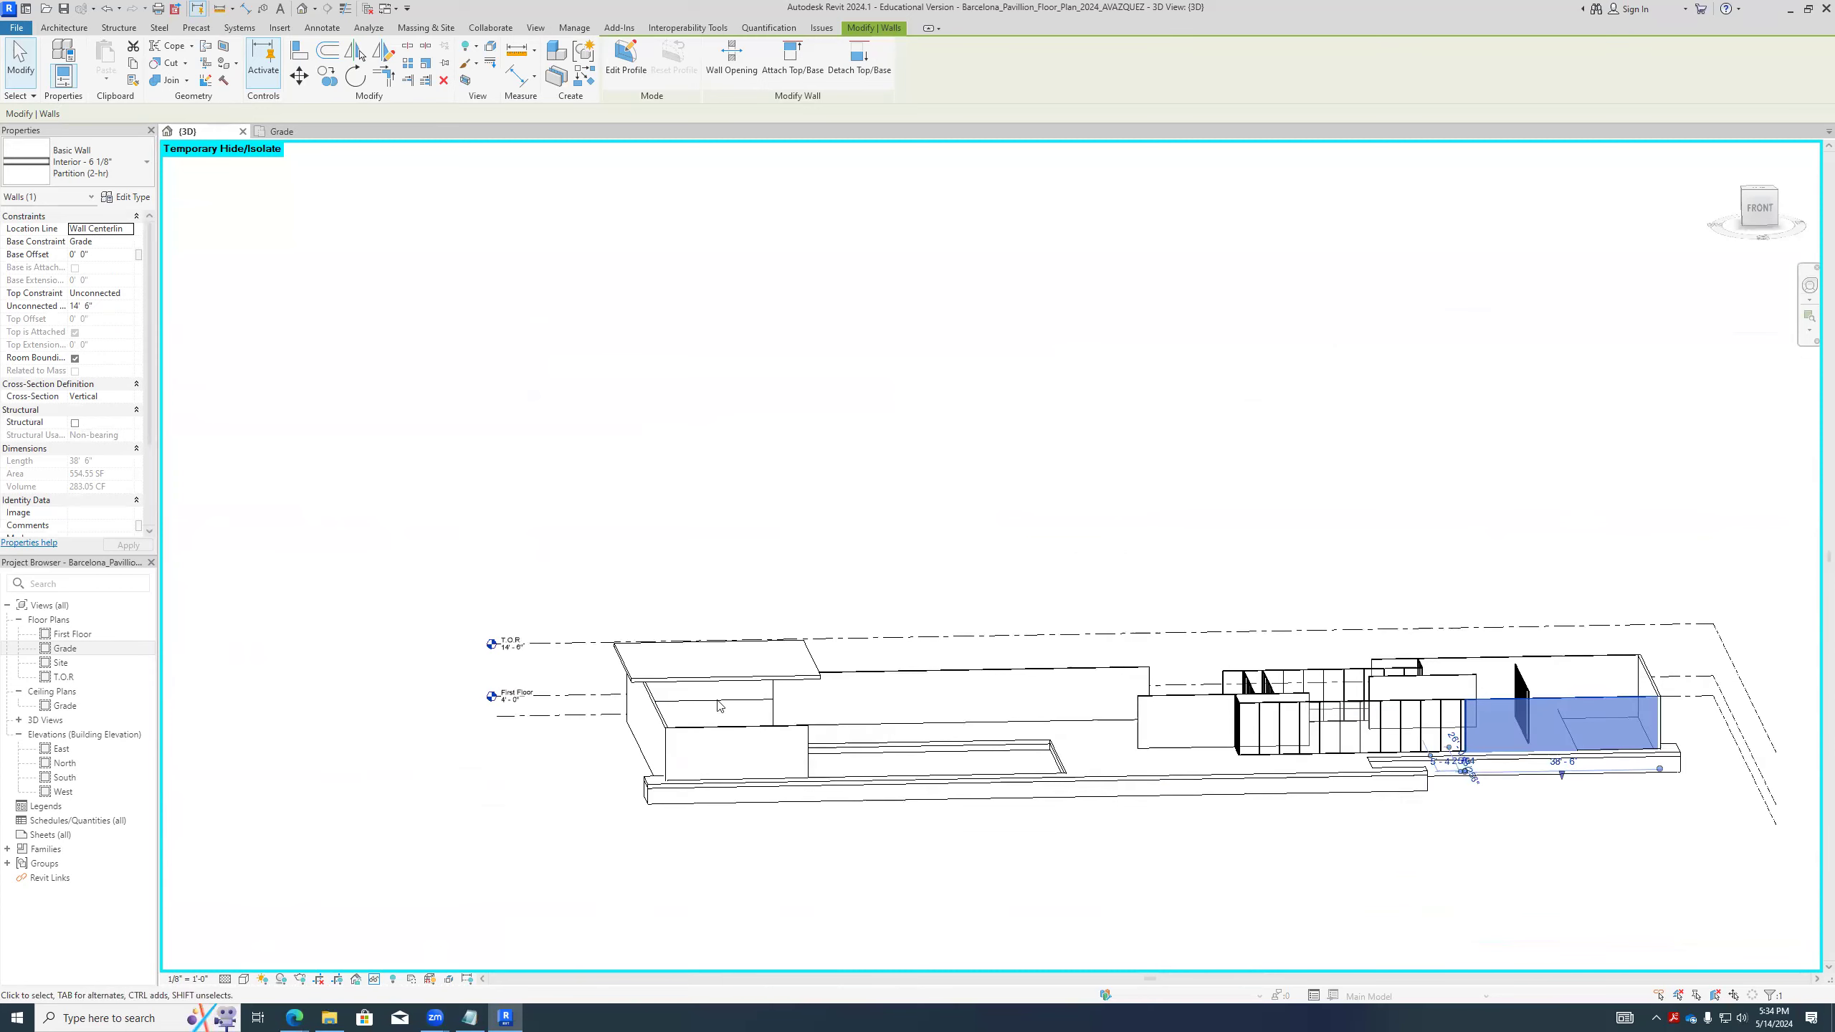
click(1488, 803)
scroll(1527, 815, up, 2)
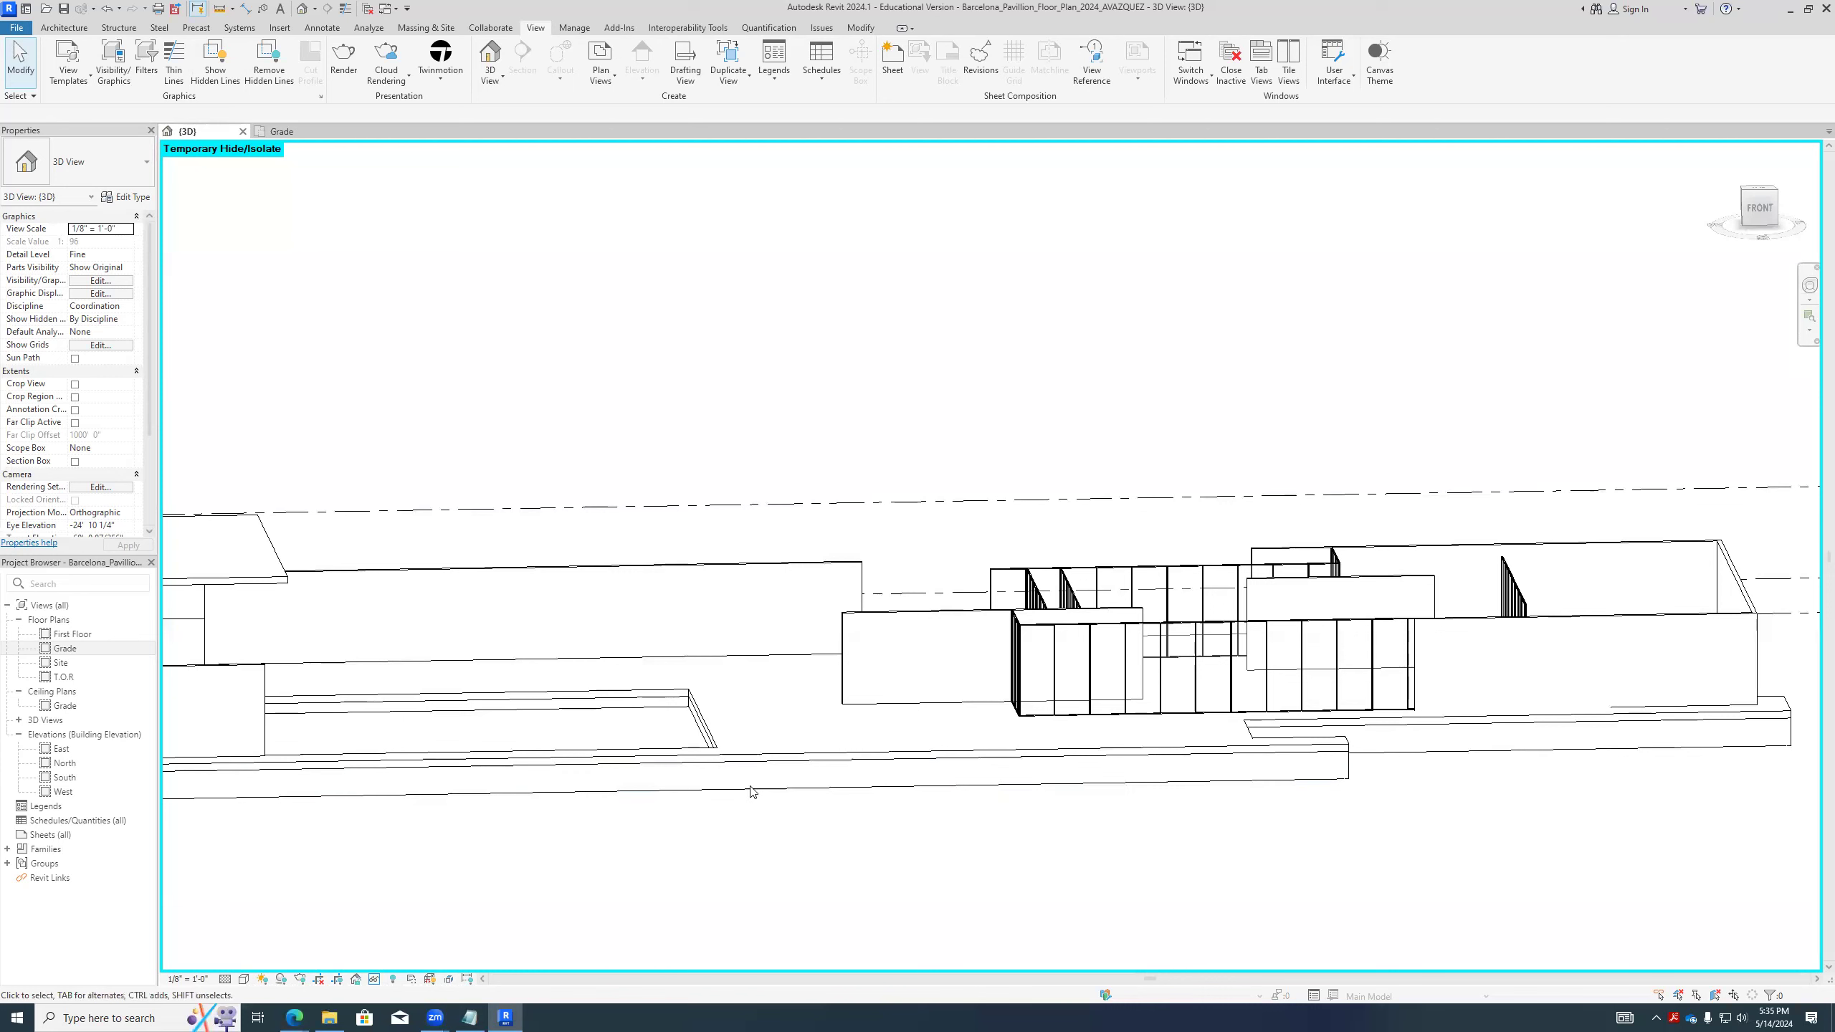
- Expand the project's families and look through the list of family categories
click(7, 849)
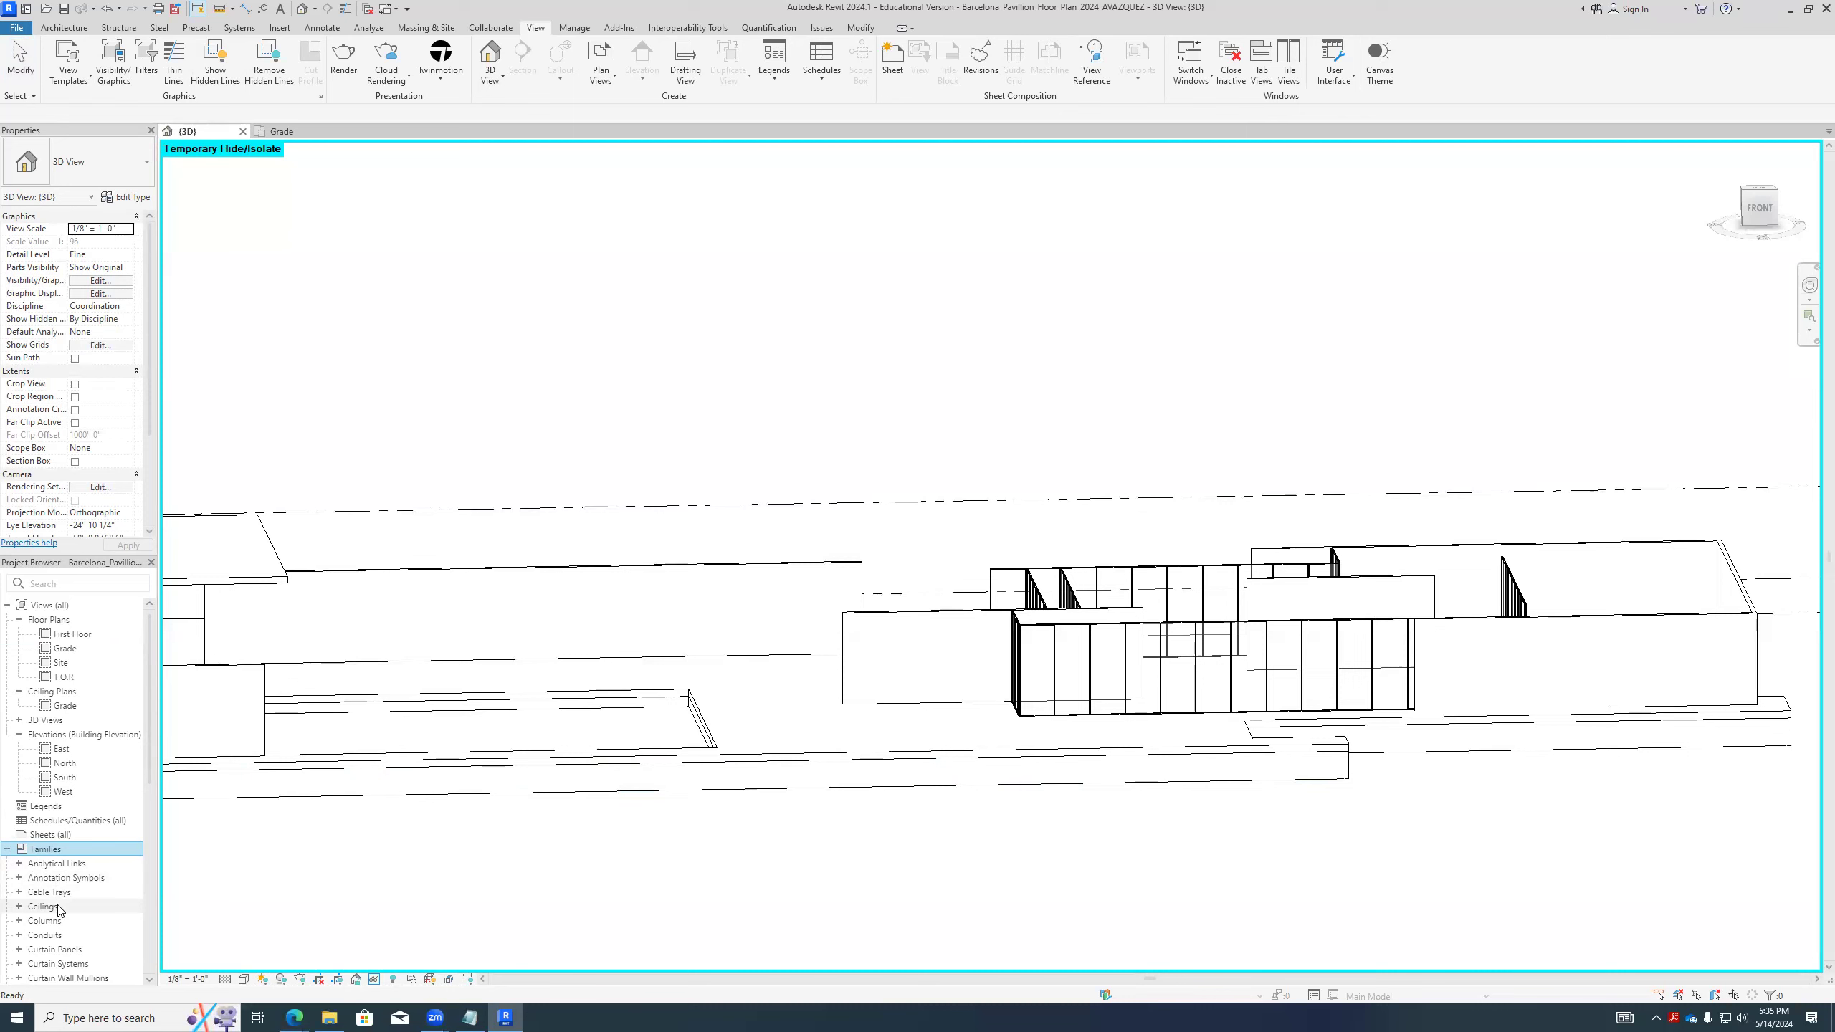
scroll(60, 911, down, 7)
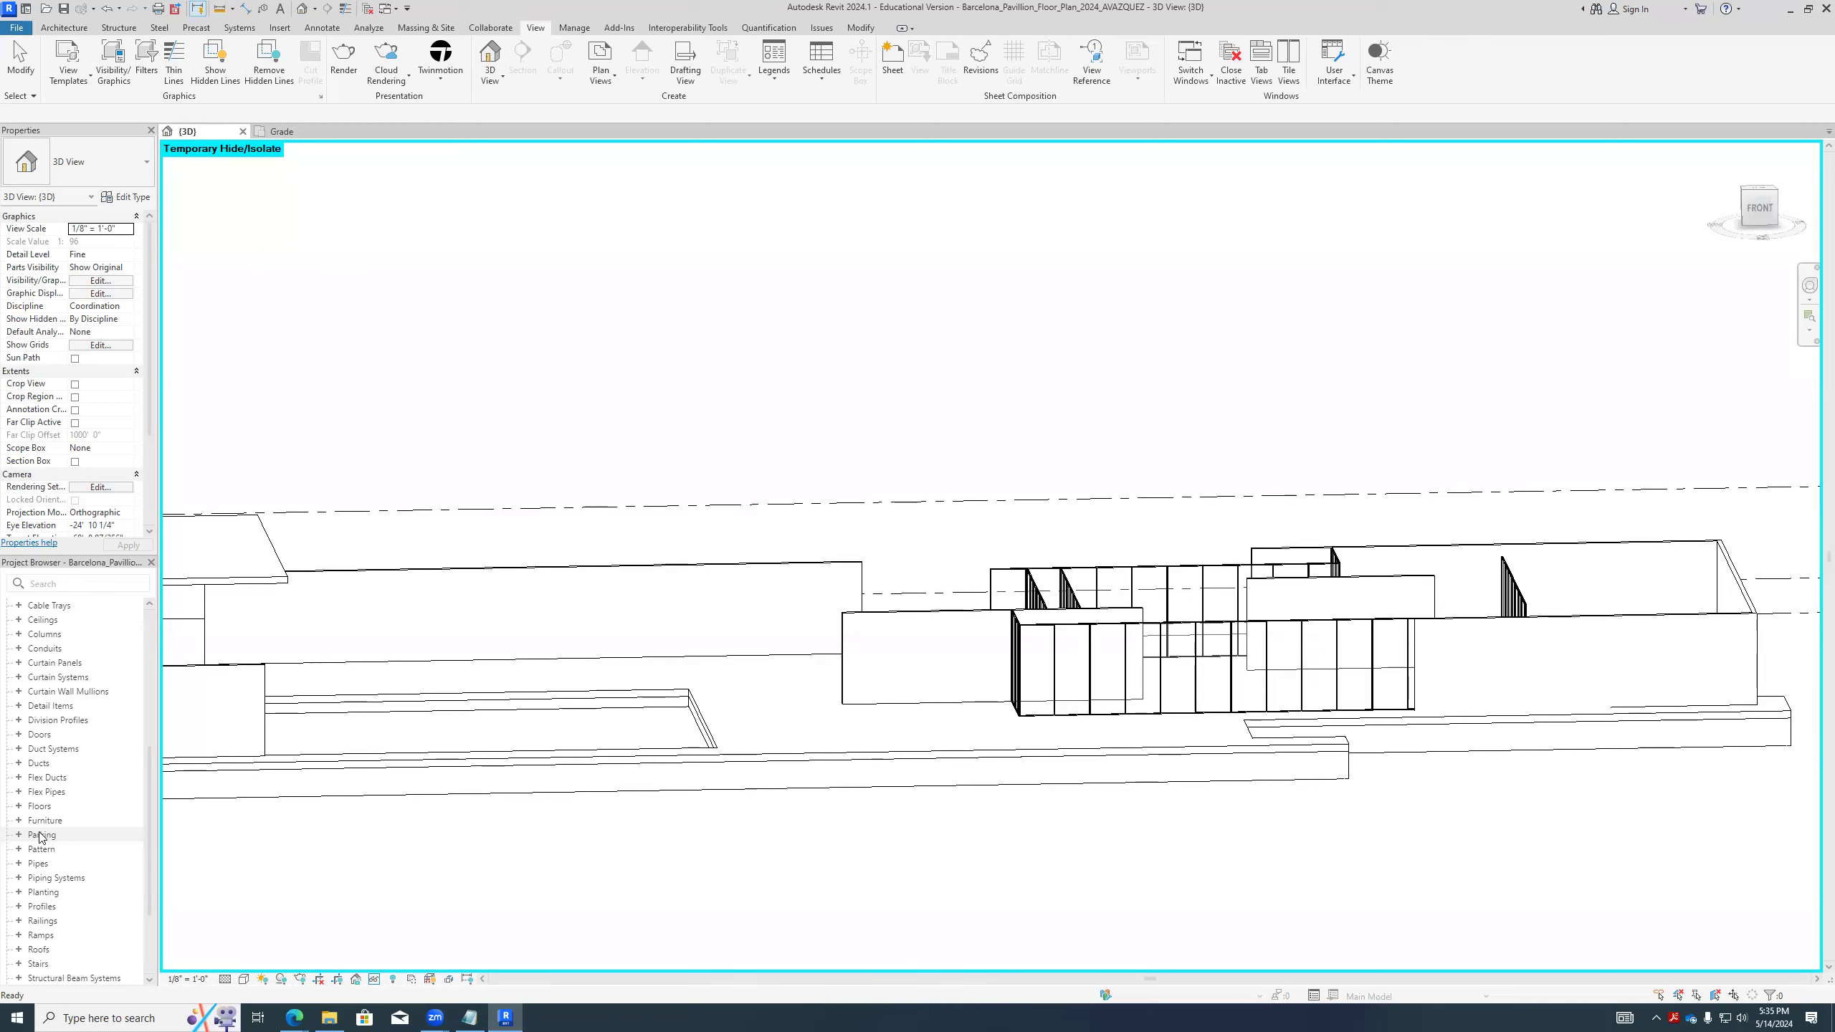
scroll(41, 834, up, 7)
click(8, 850)
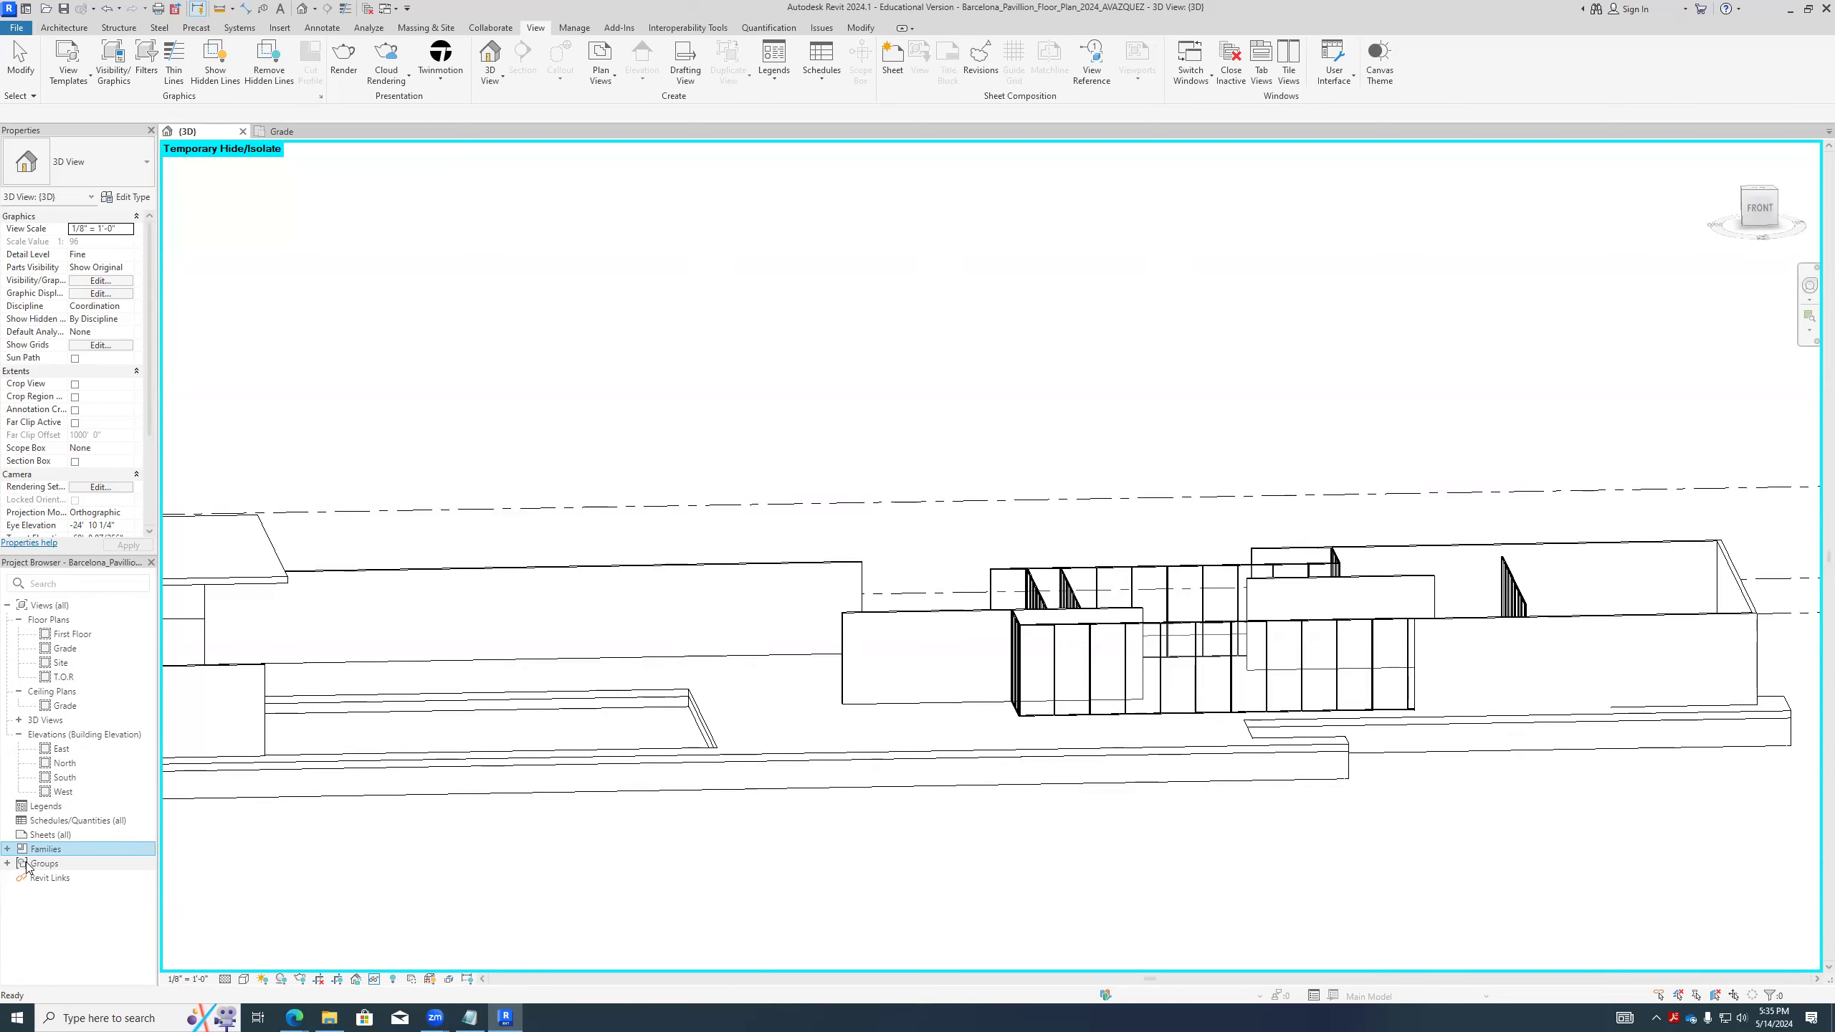
click(7, 849)
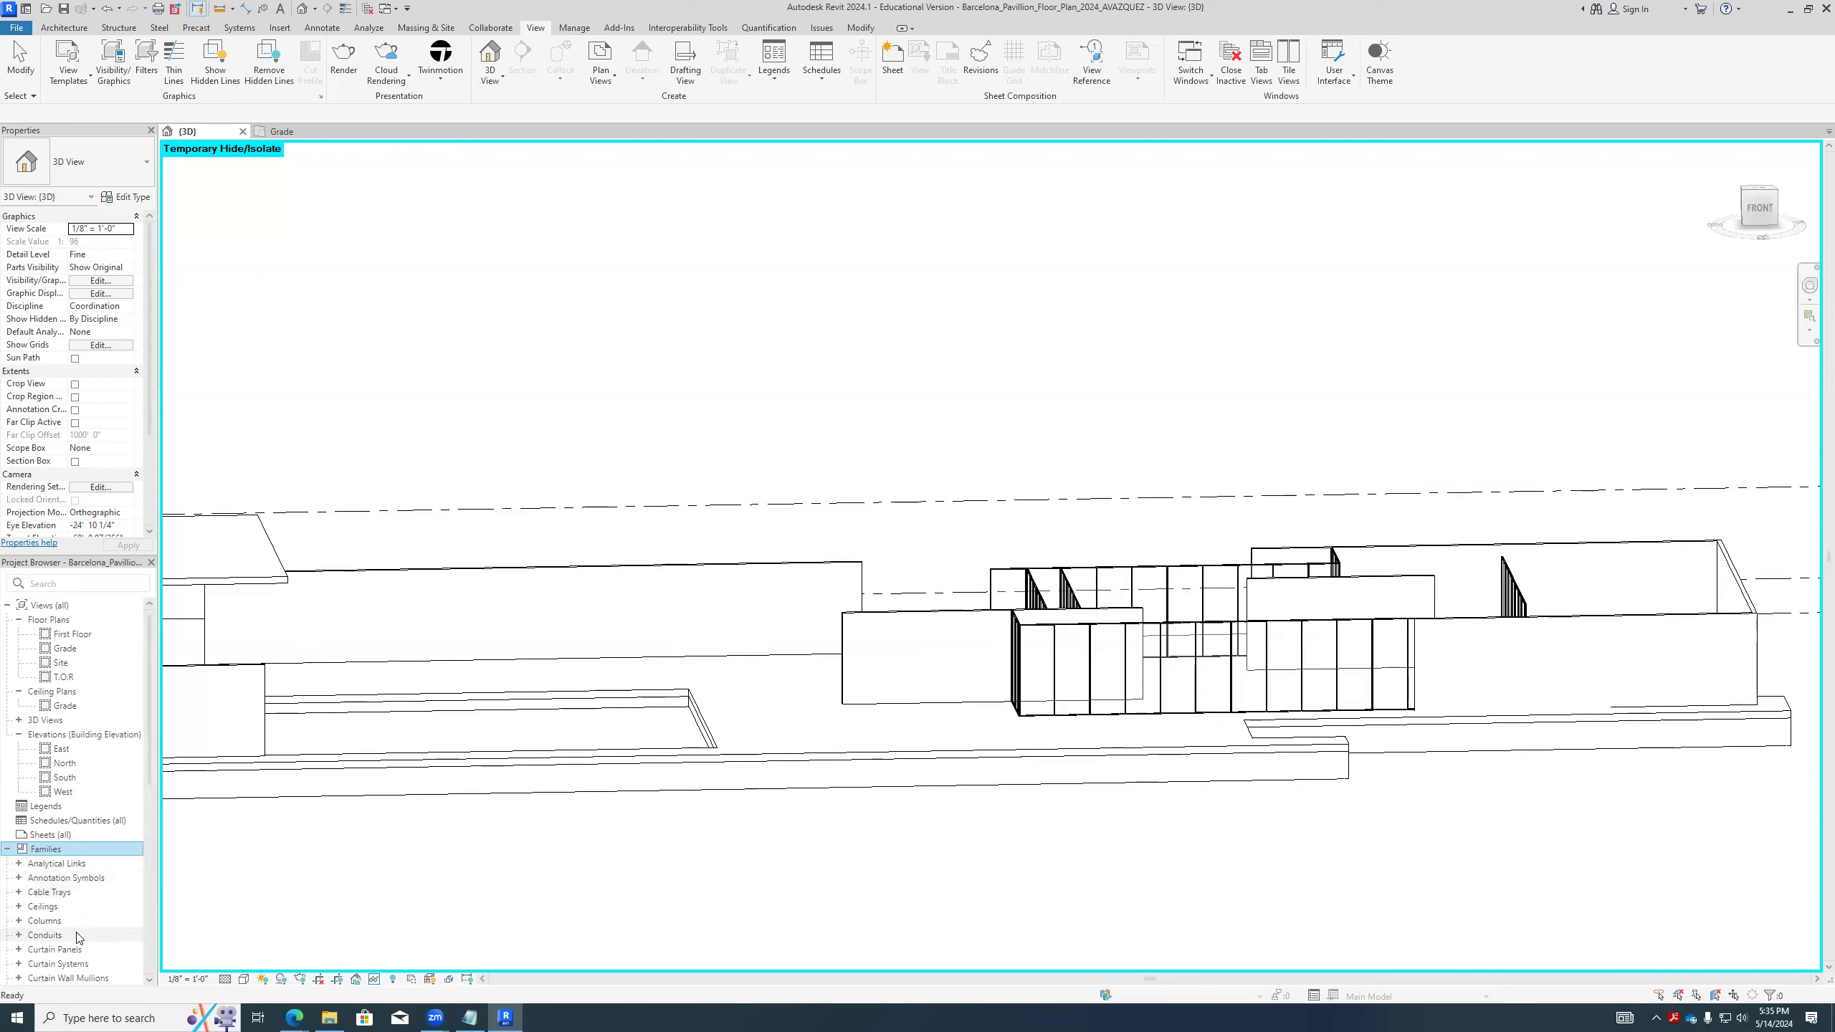
scroll(79, 937, down, 5)
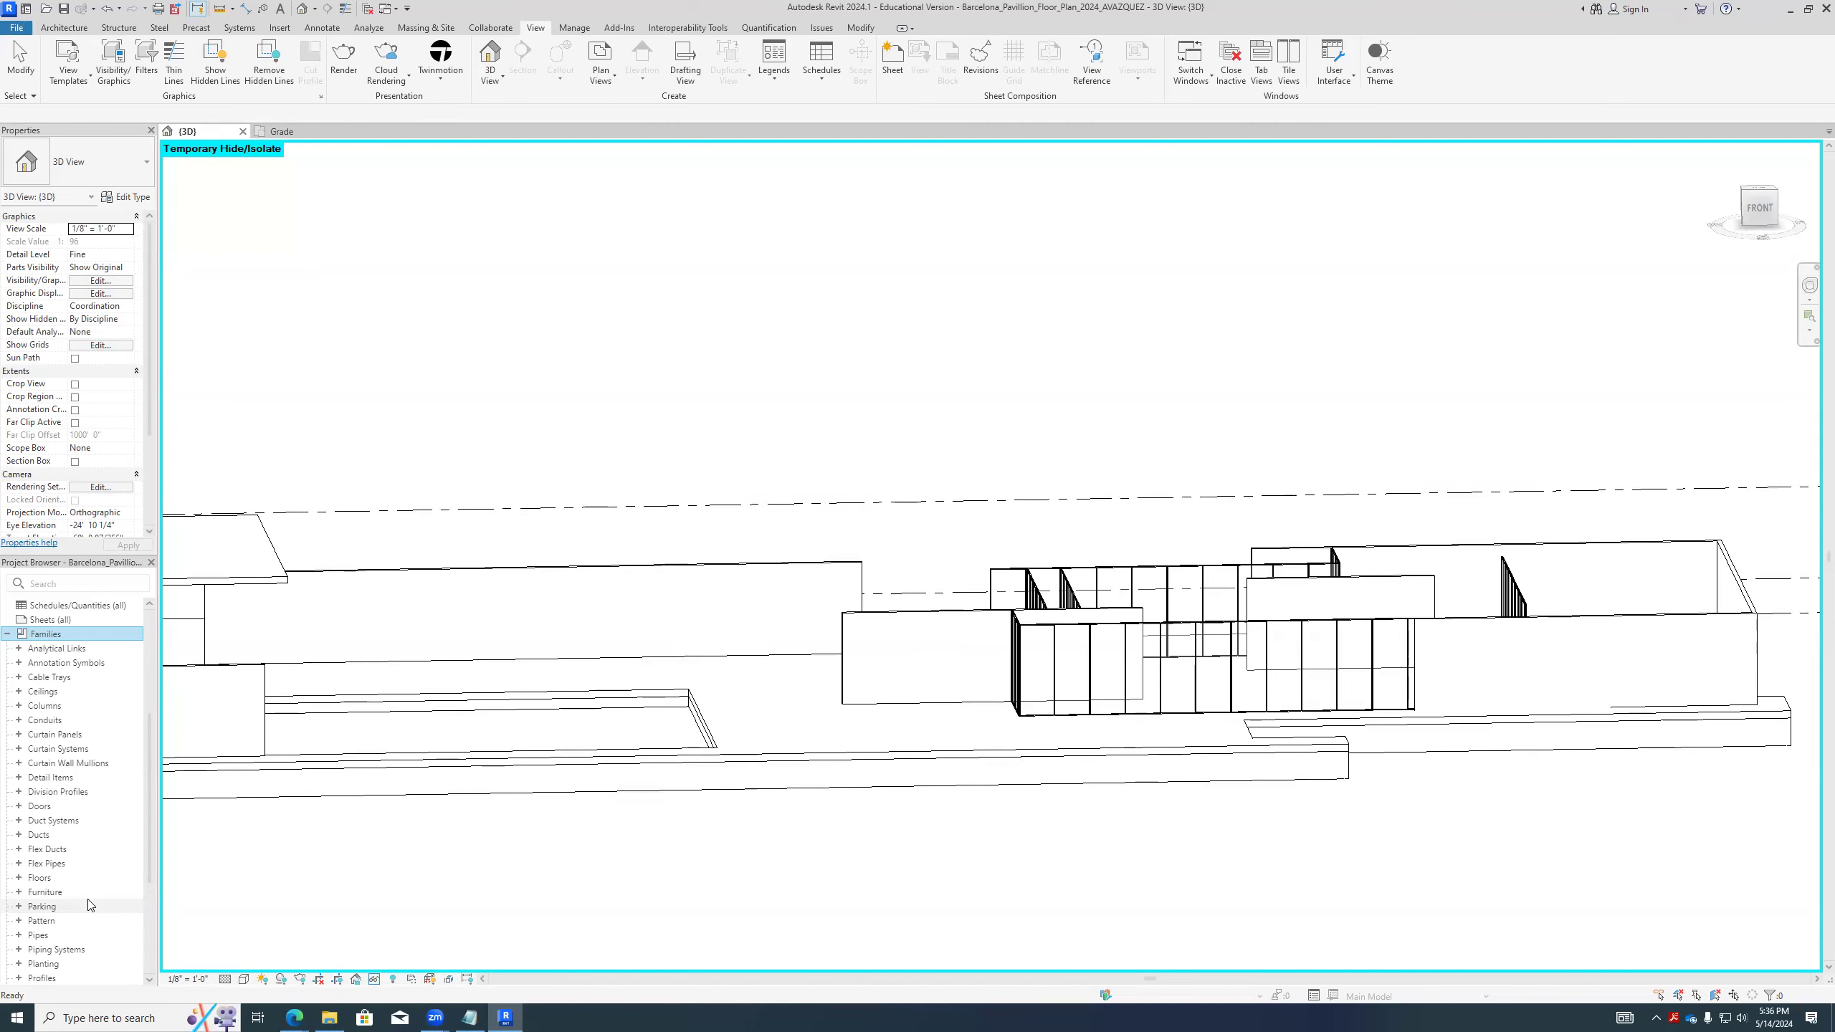
- Examine the main pavilion's curtain walls and partitions up close from the front and from a raised corner angle
scroll(862, 690, up, 1)
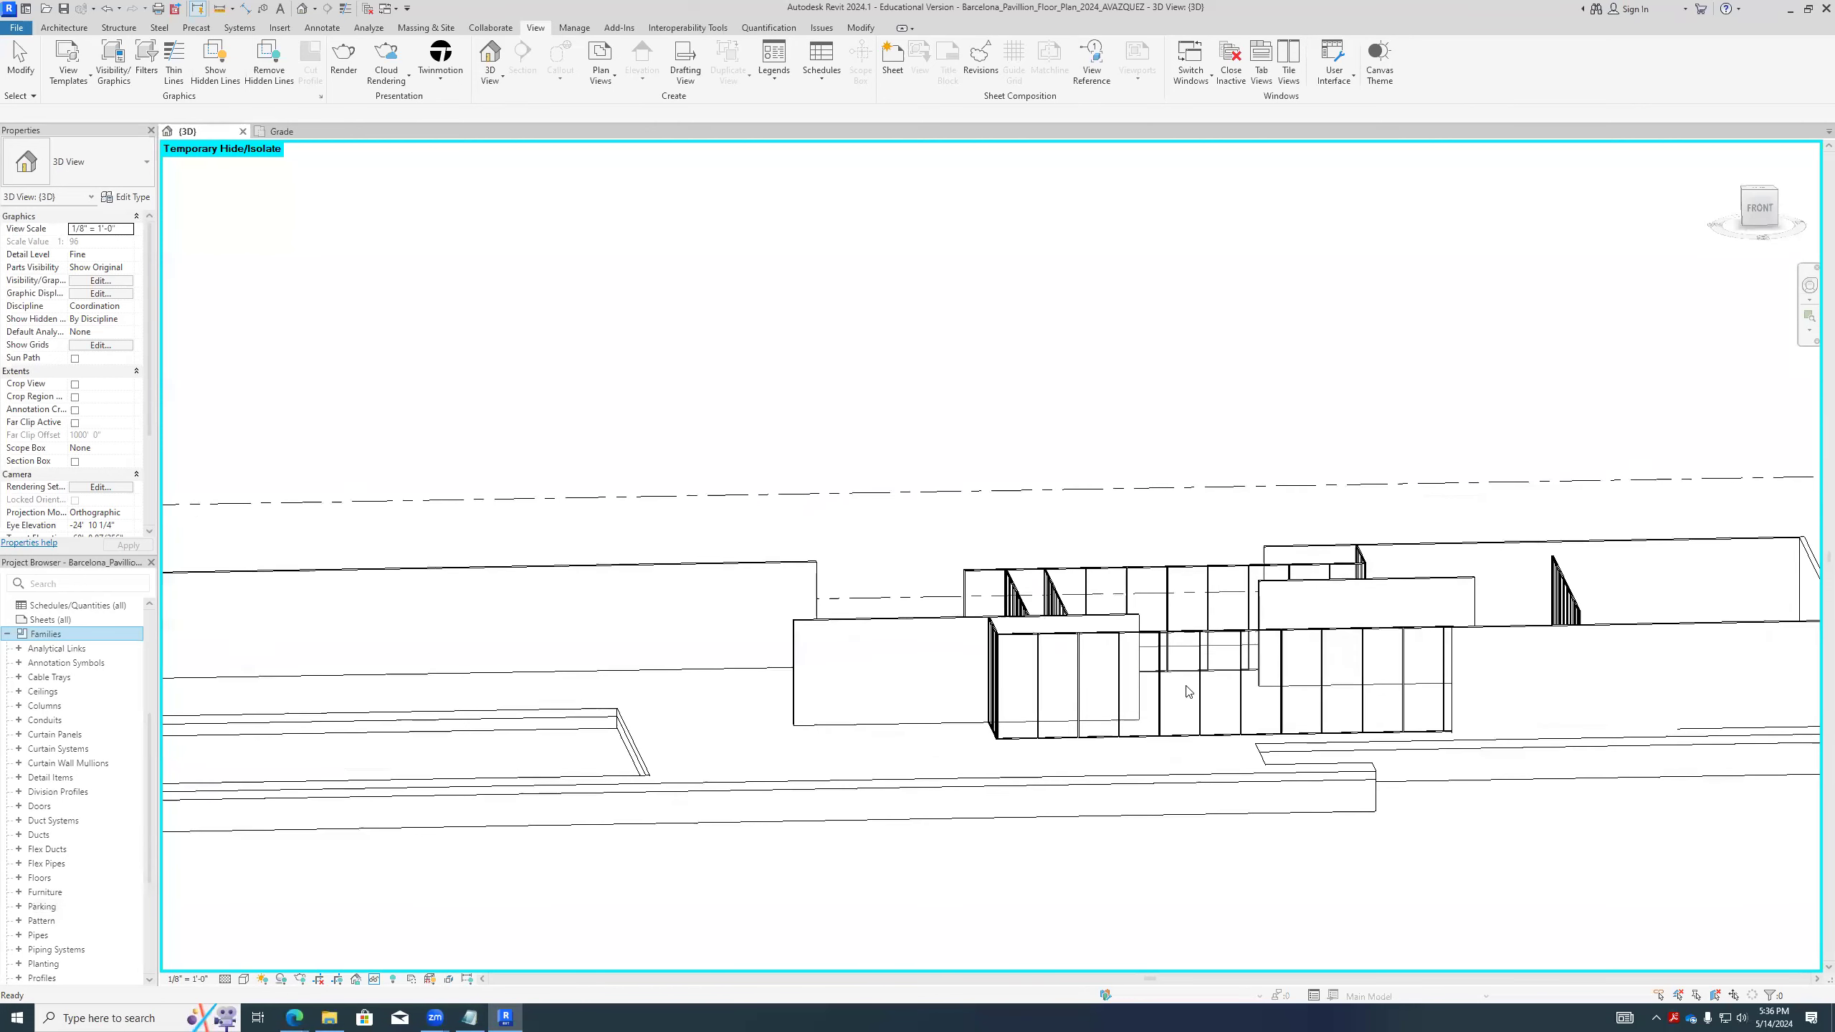
scroll(1186, 691, up, 5)
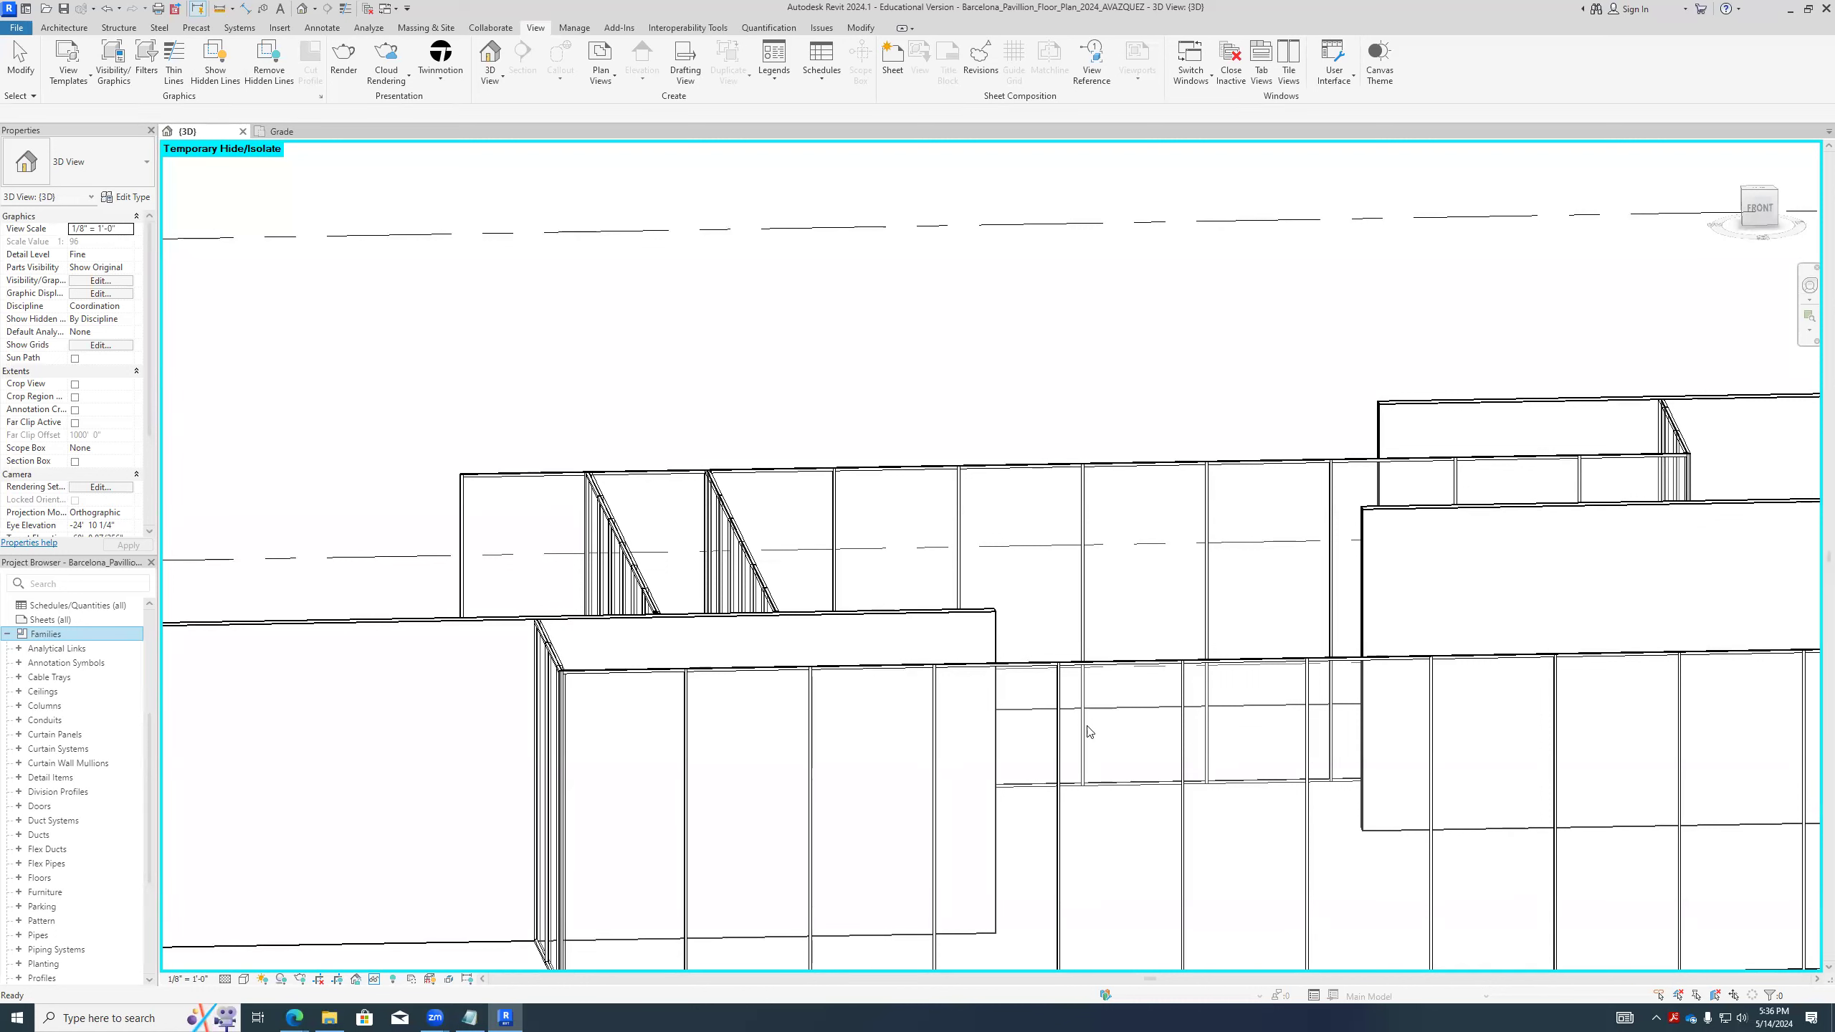
scroll(873, 738, down, 4)
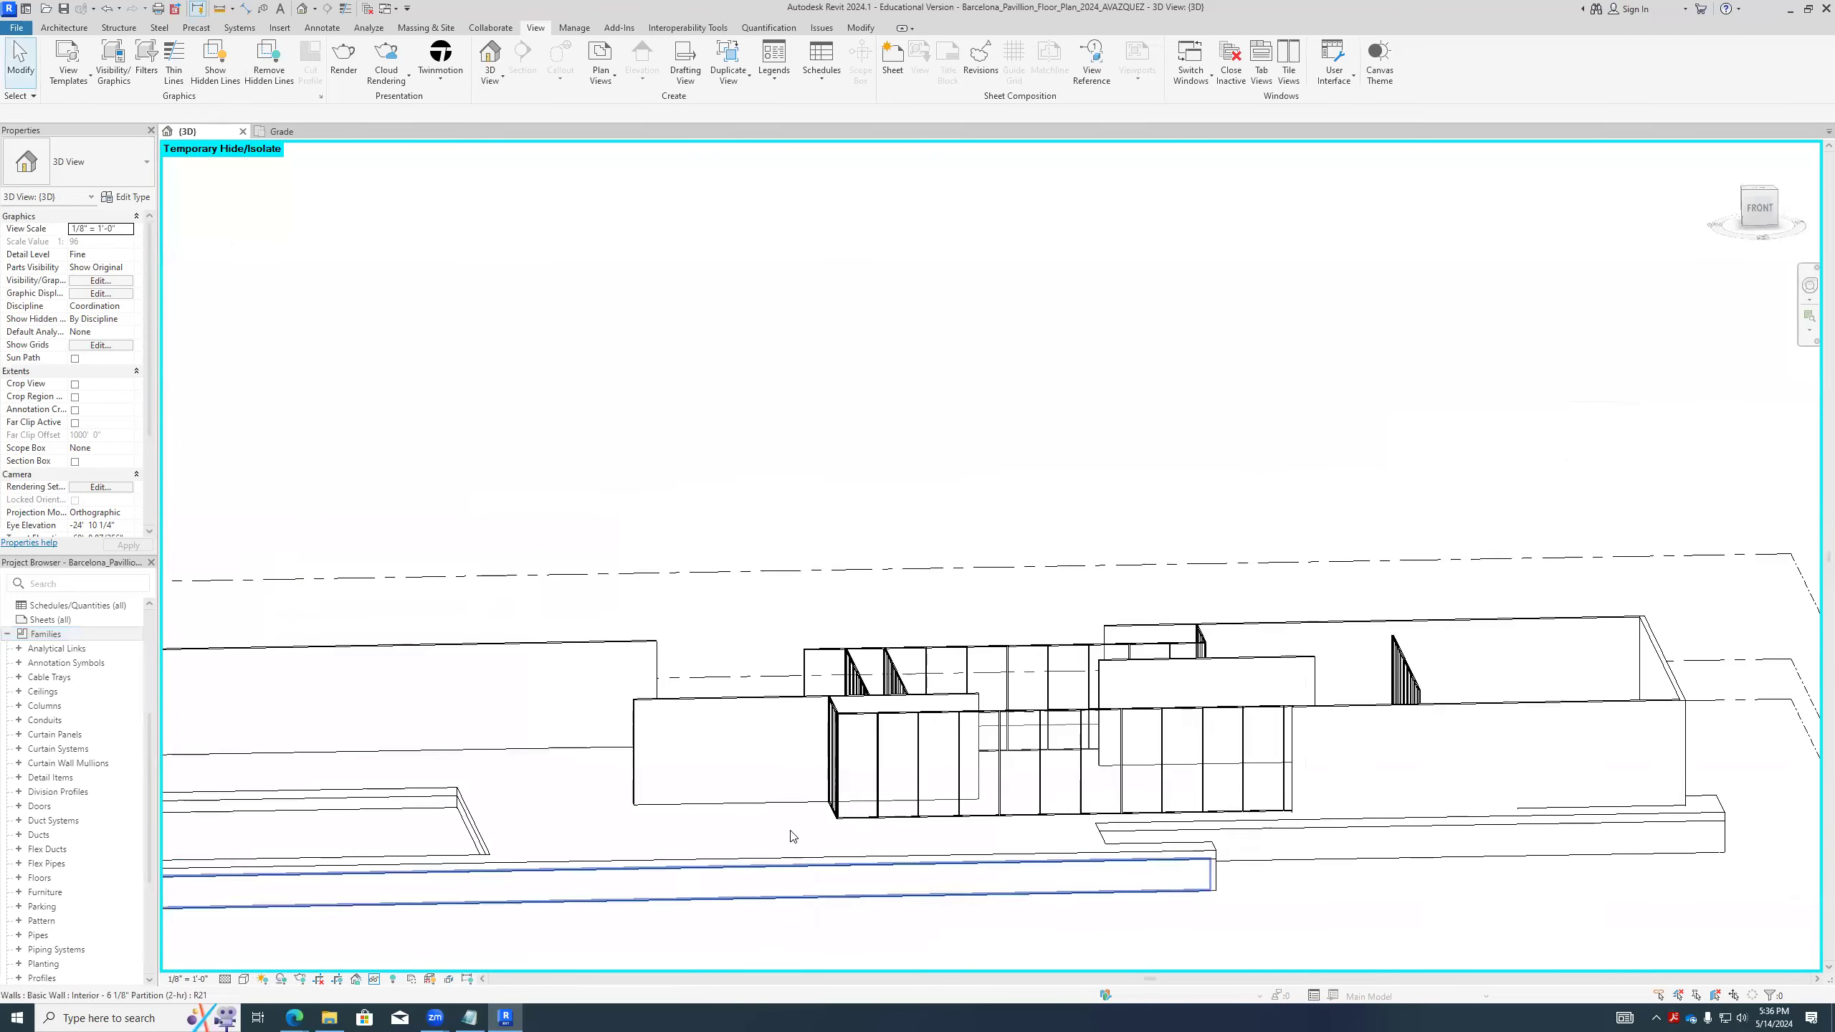
shift+middle_drag(749, 795, 944, 795)
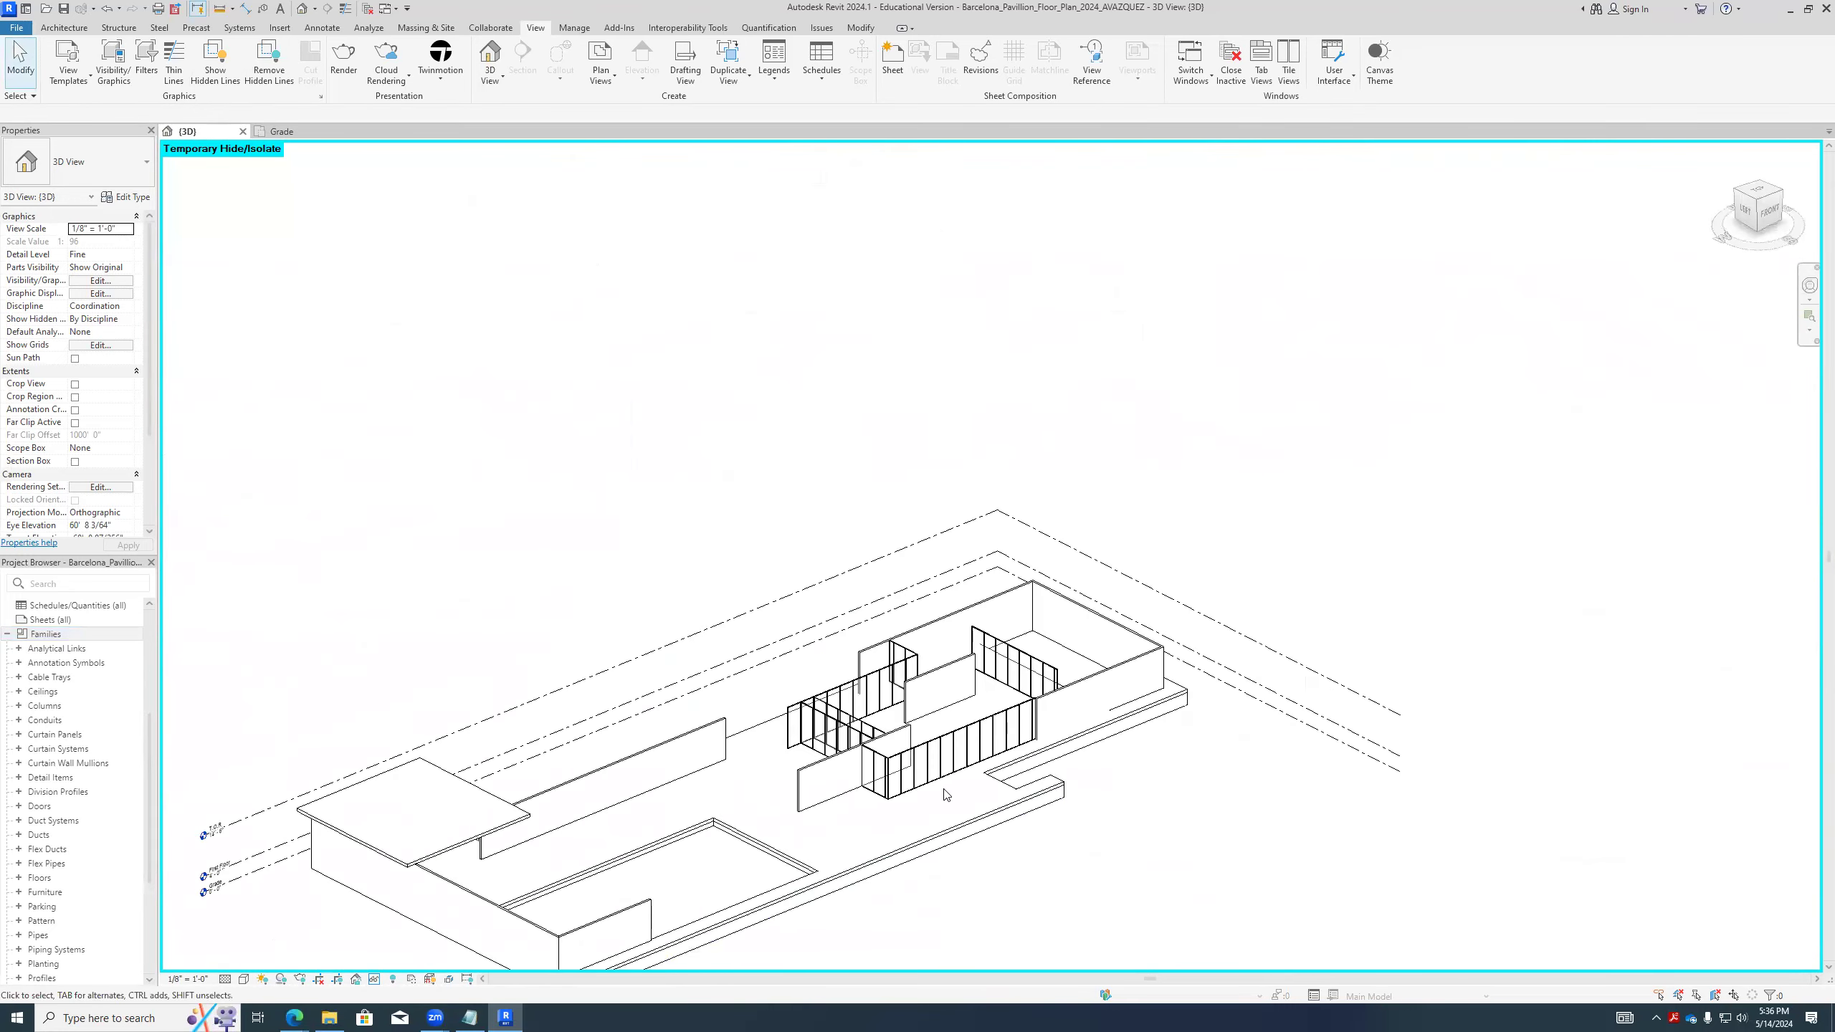
scroll(944, 795, up, 2)
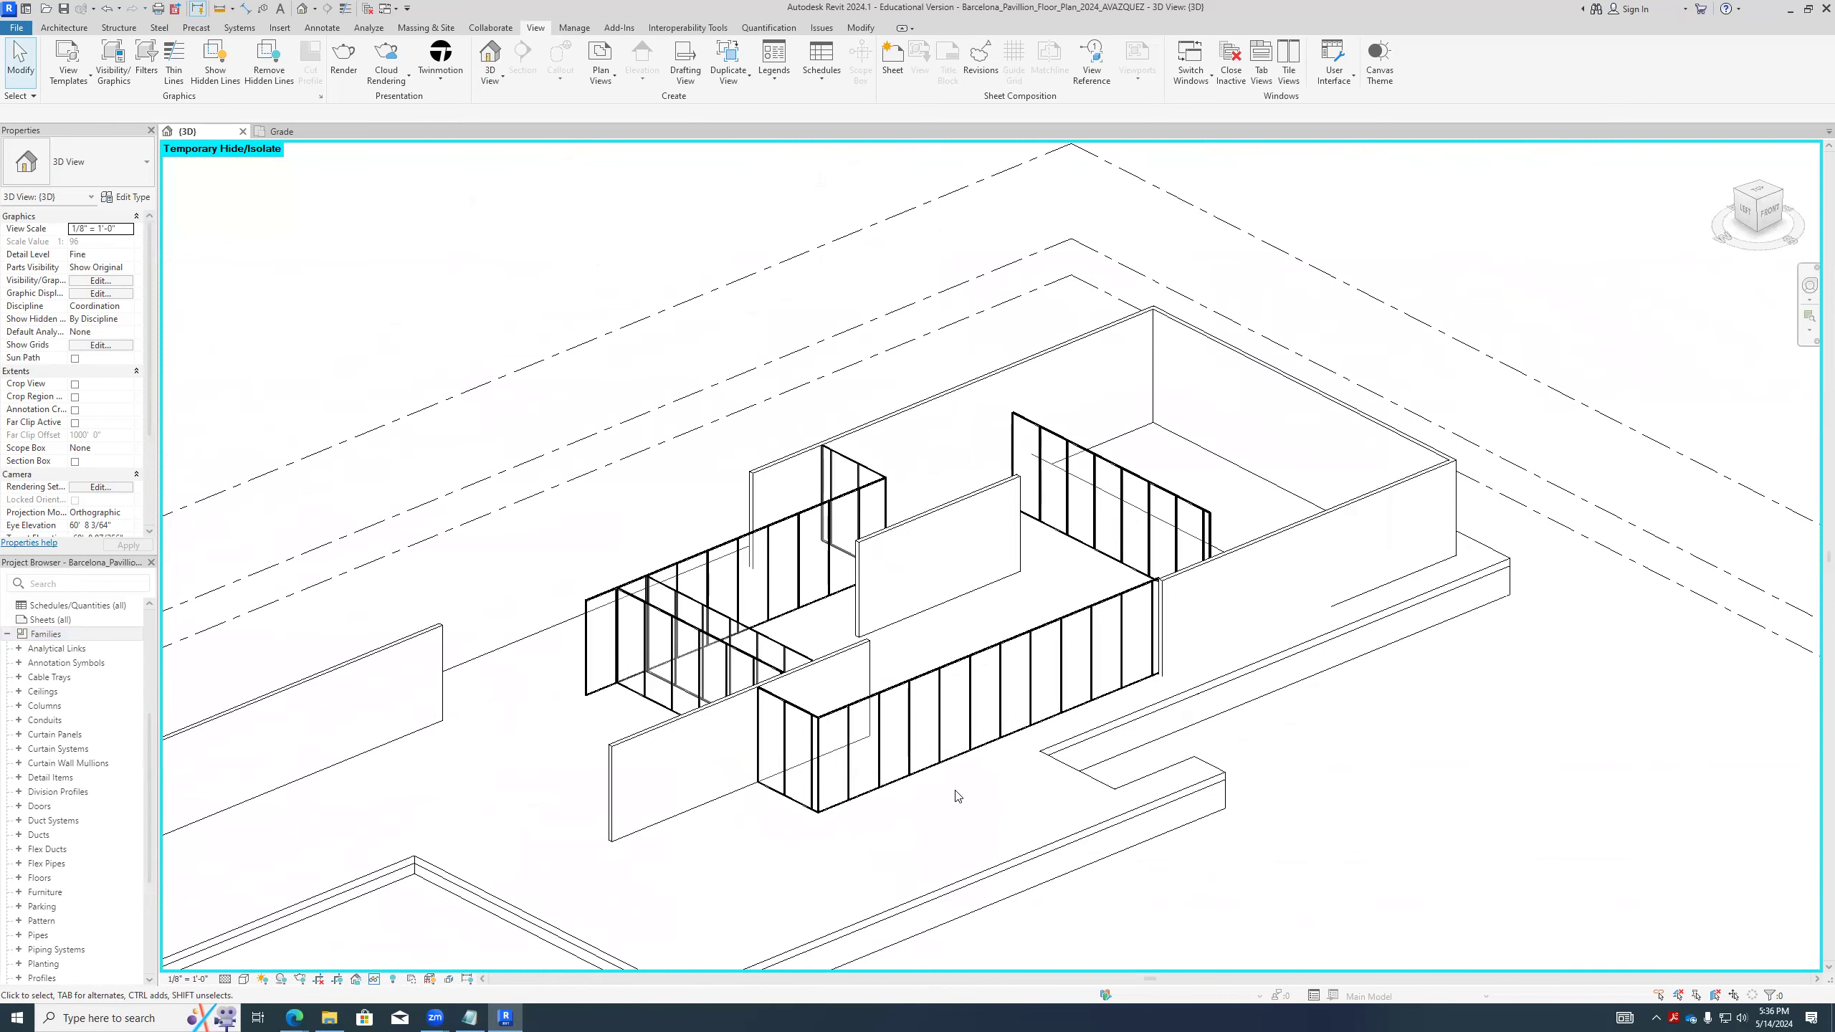
scroll(965, 761, down, 2)
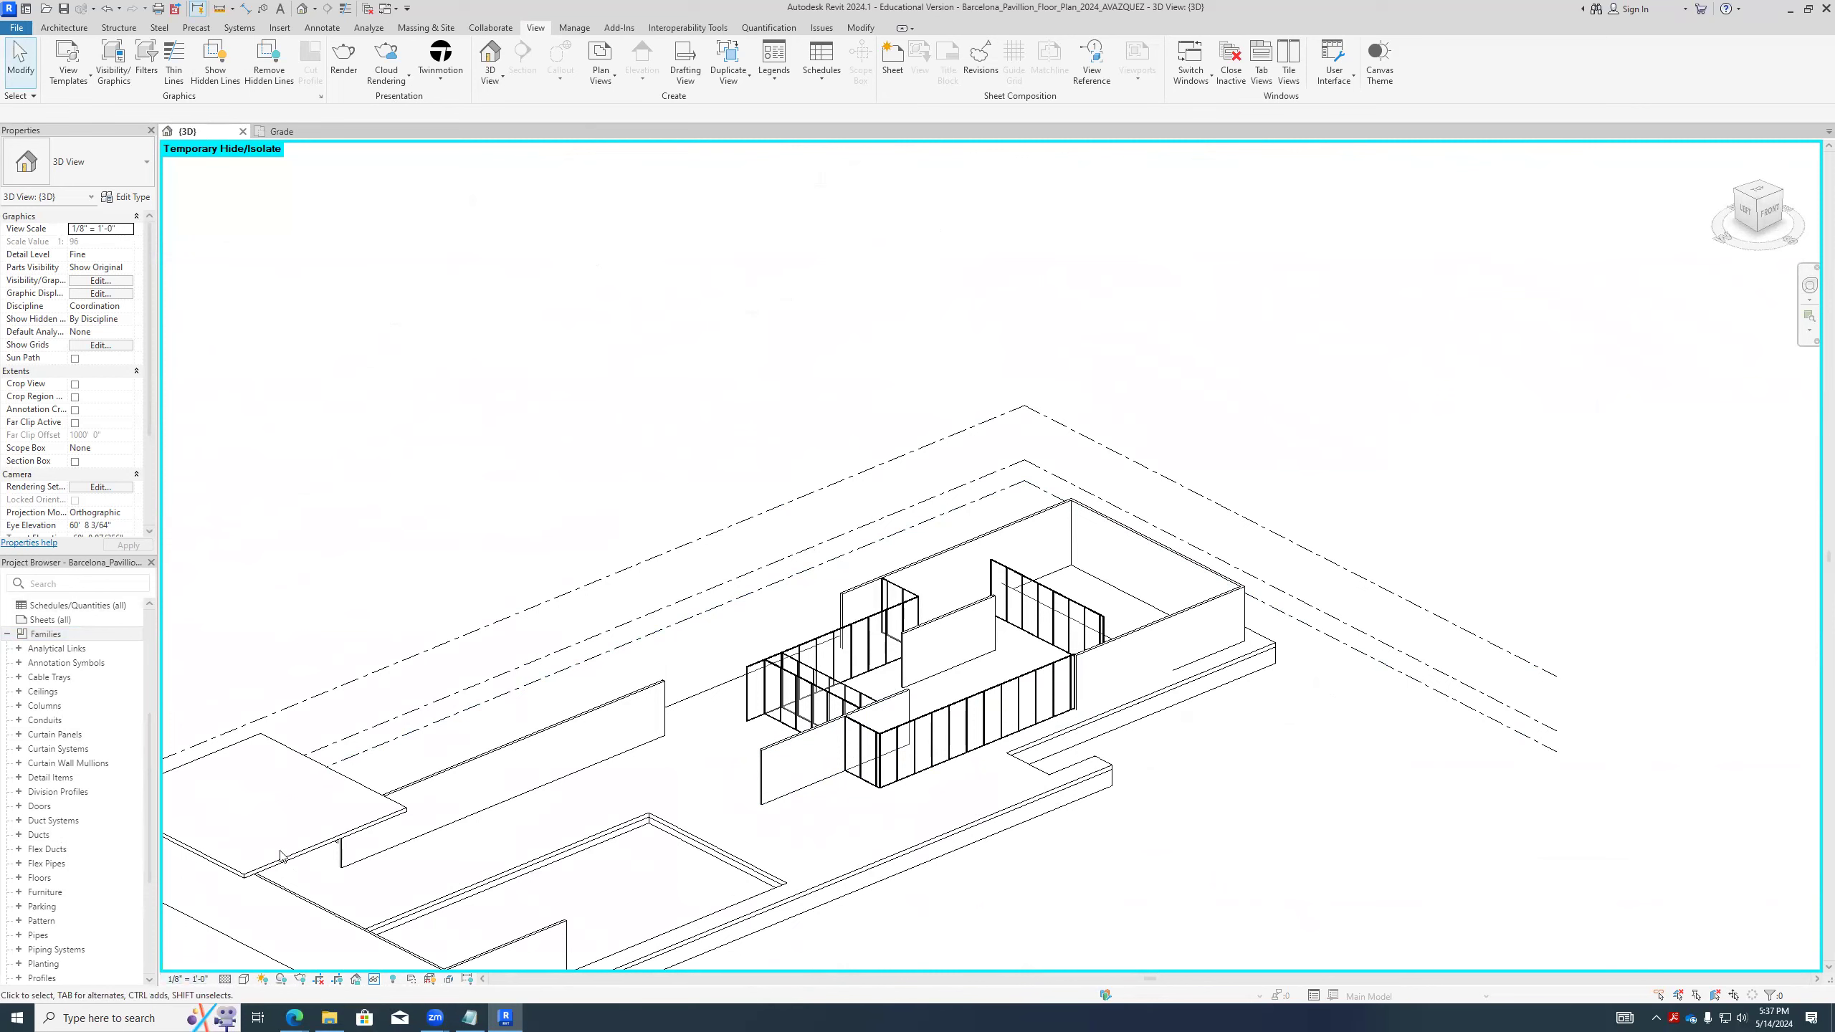
- Open the First Floor plan, switch to the Grade floor plan and zoom in on the curtain wall over the raster plan image
scroll(81, 647, up, 5)
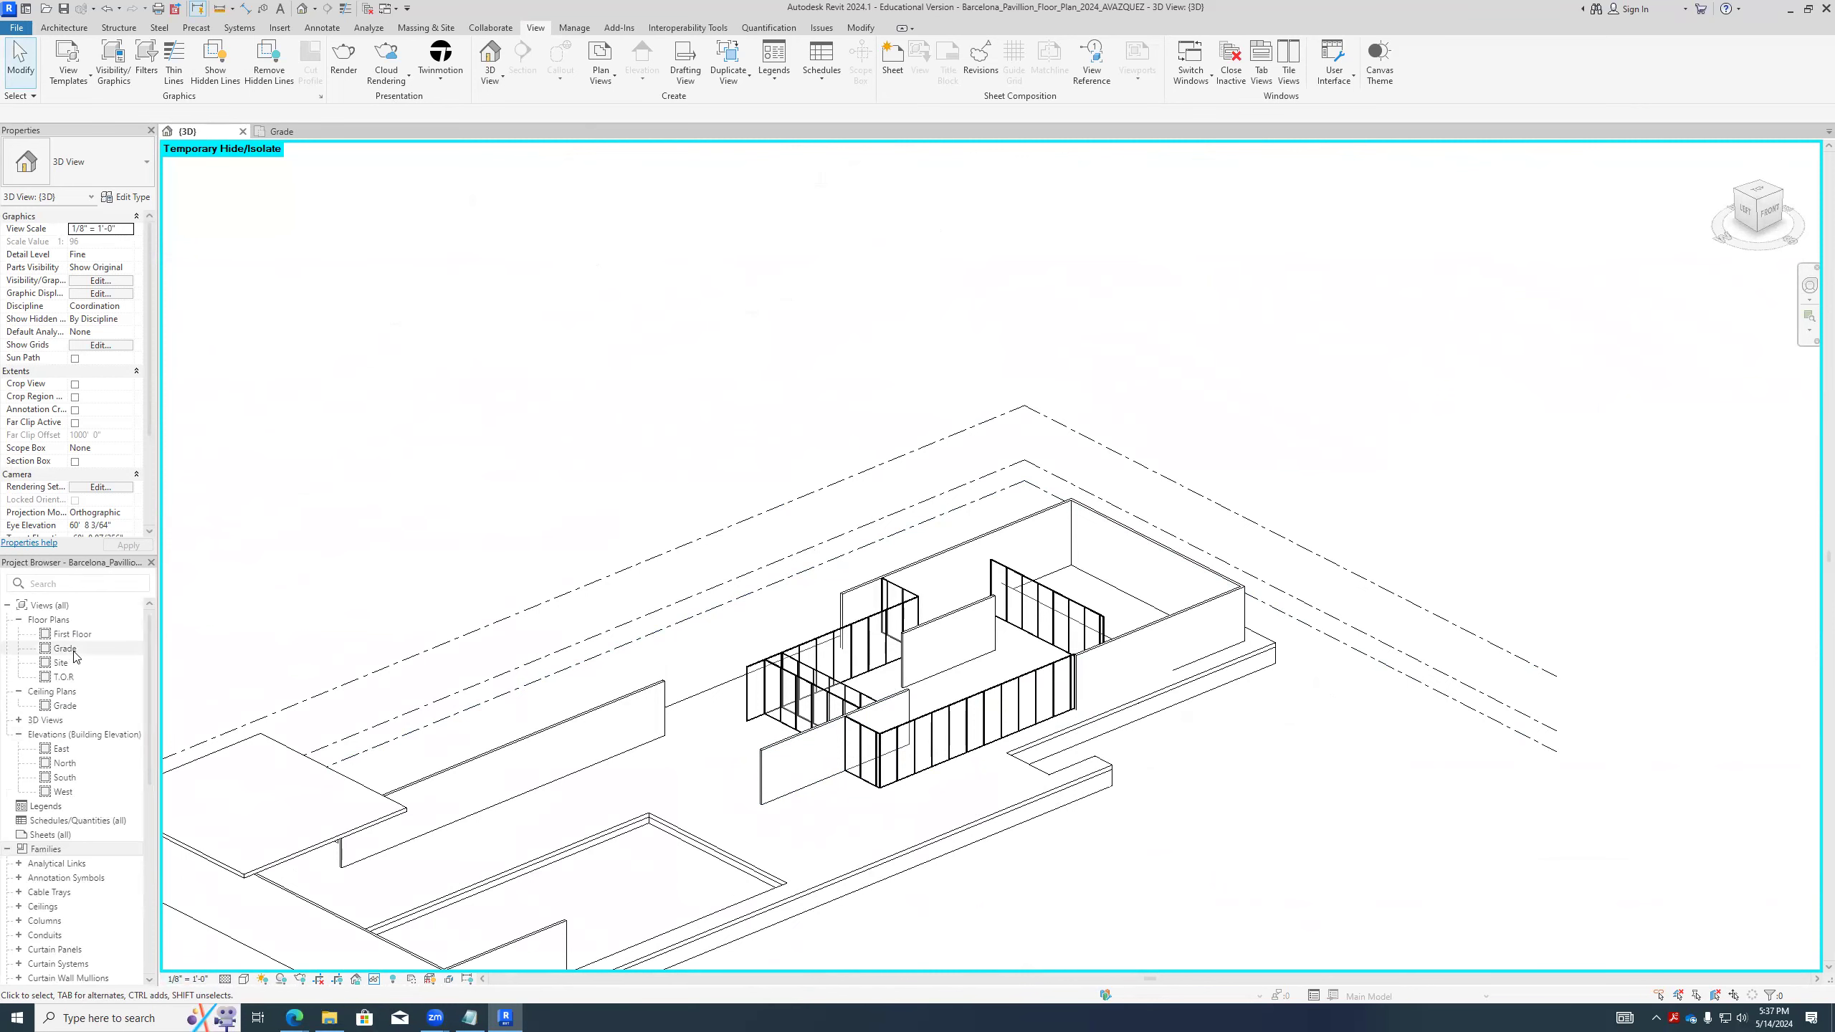
double_click(73, 634)
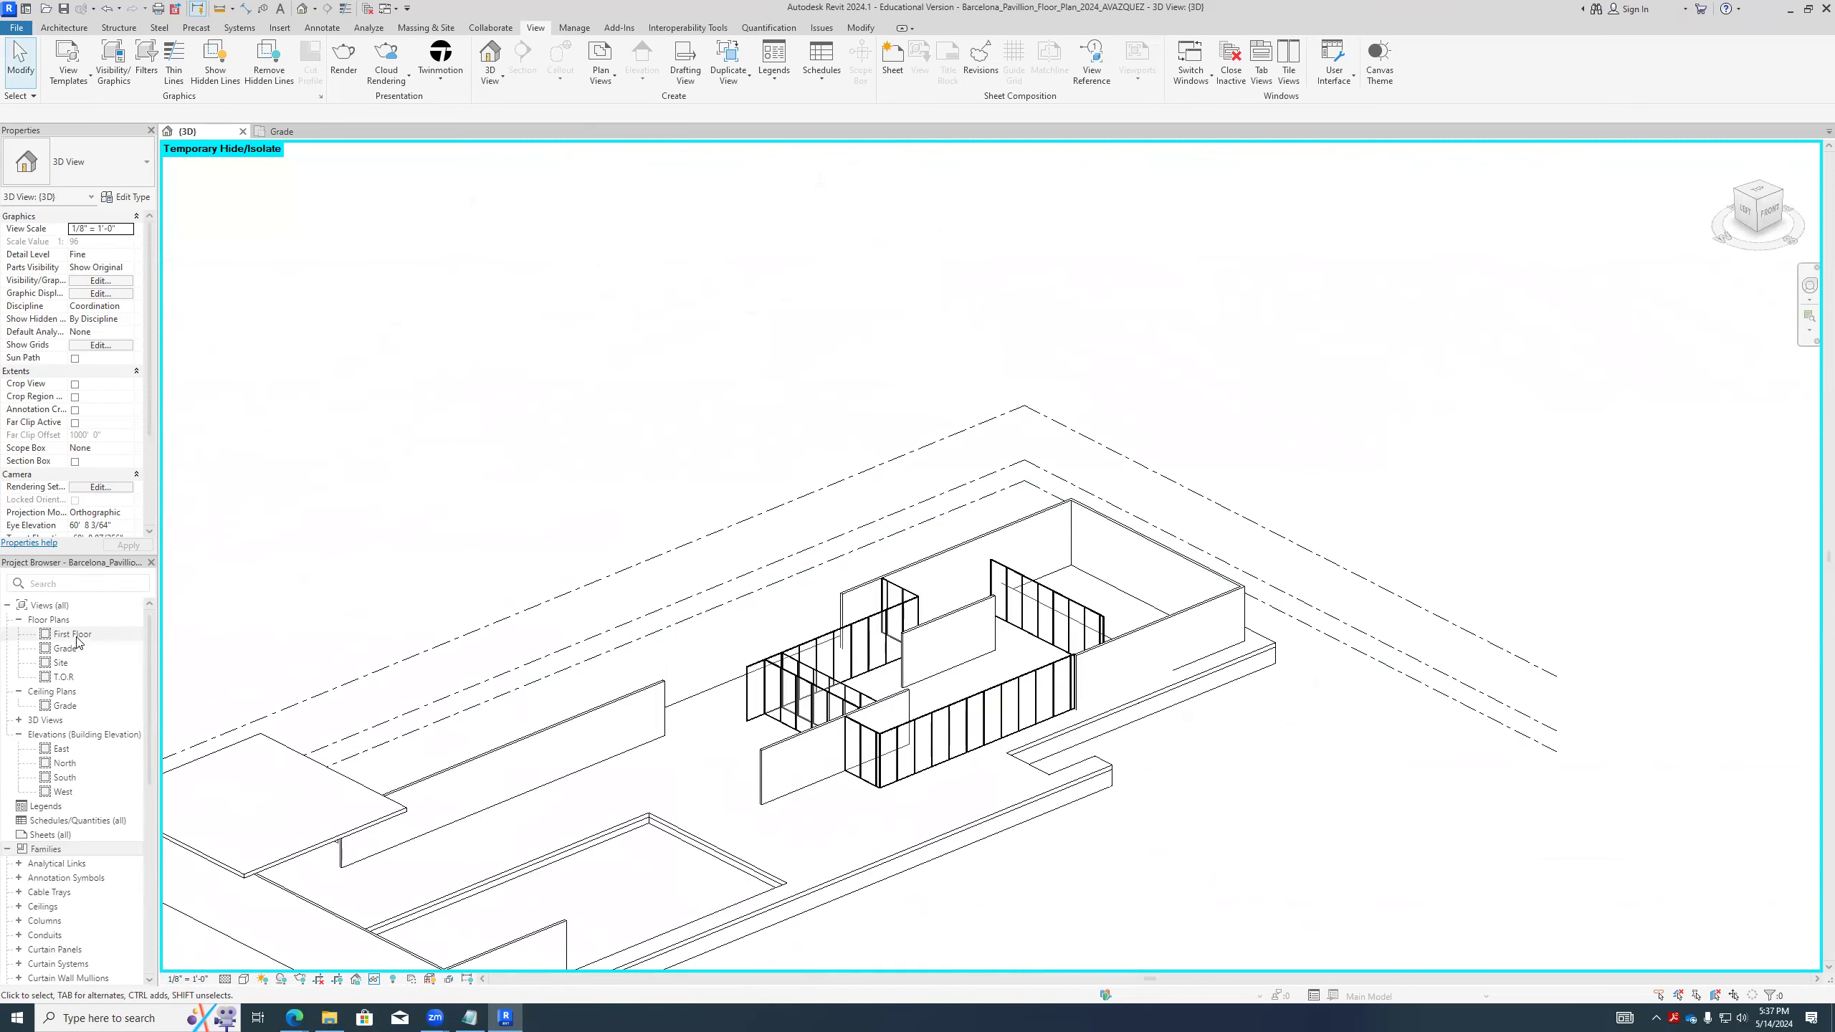
scroll(1008, 621, up, 3)
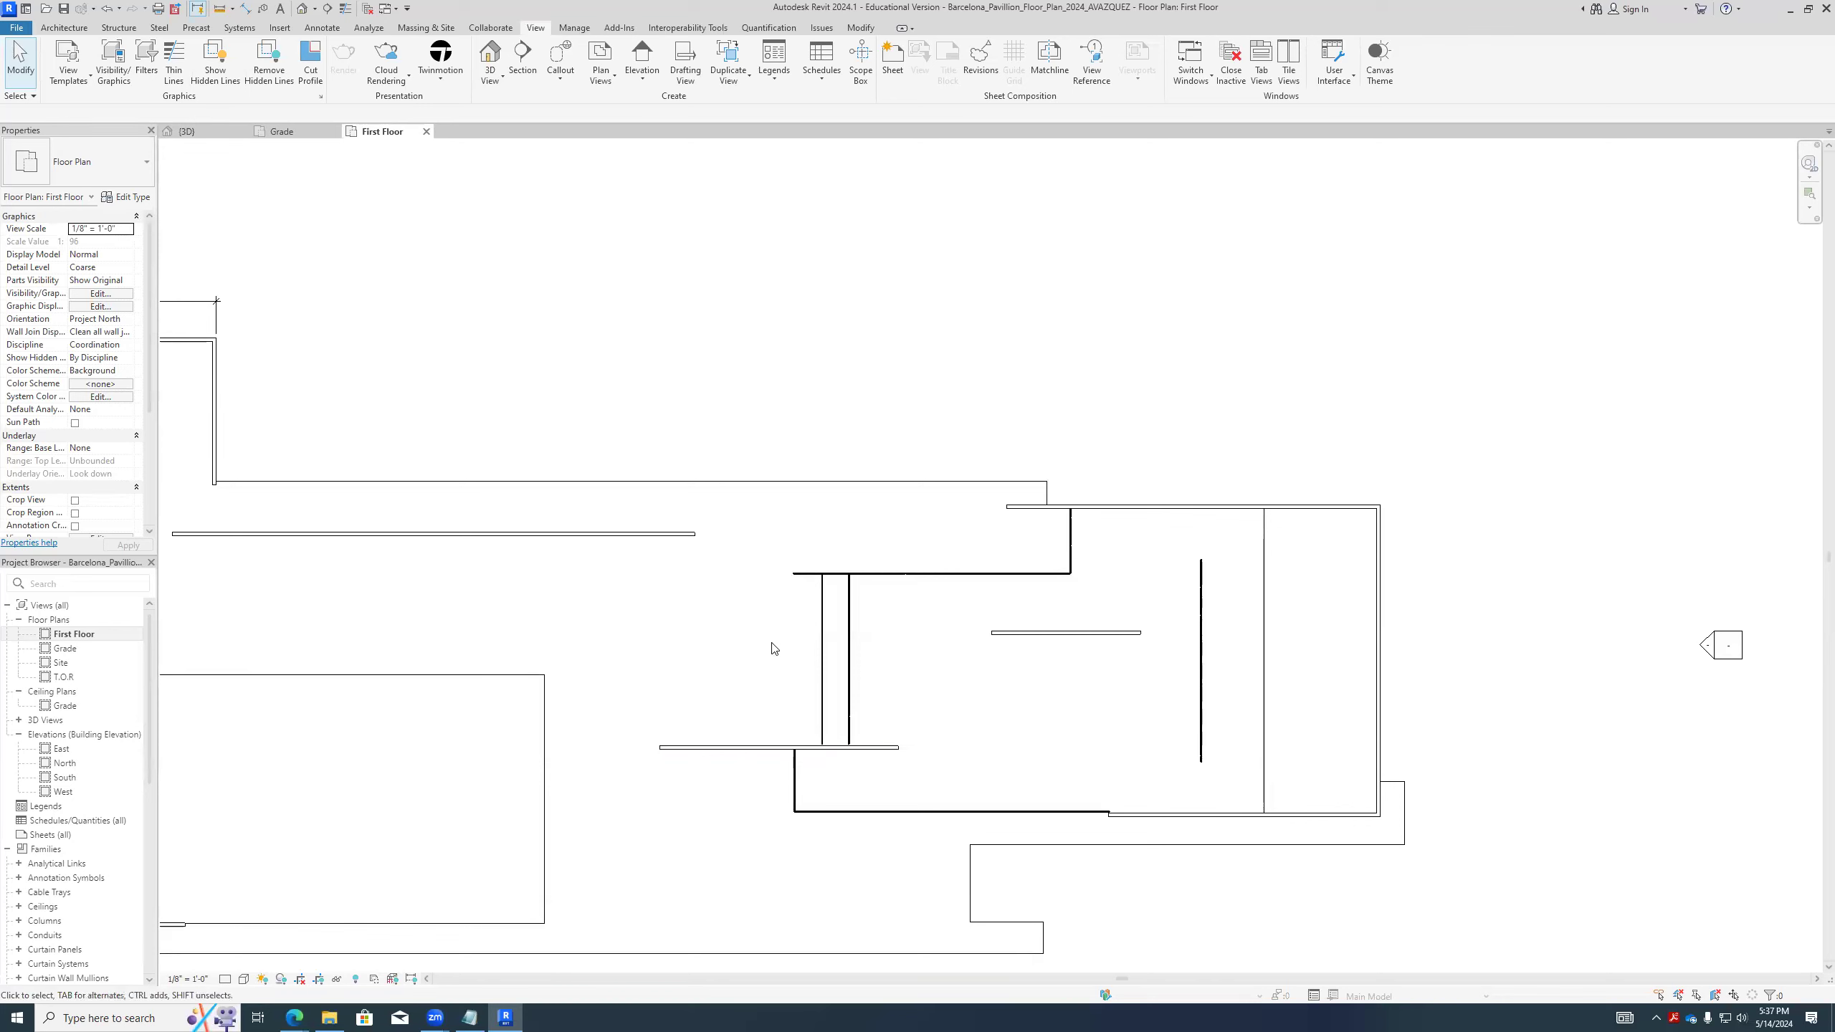
double_click(65, 648)
scroll(627, 632, up, 2)
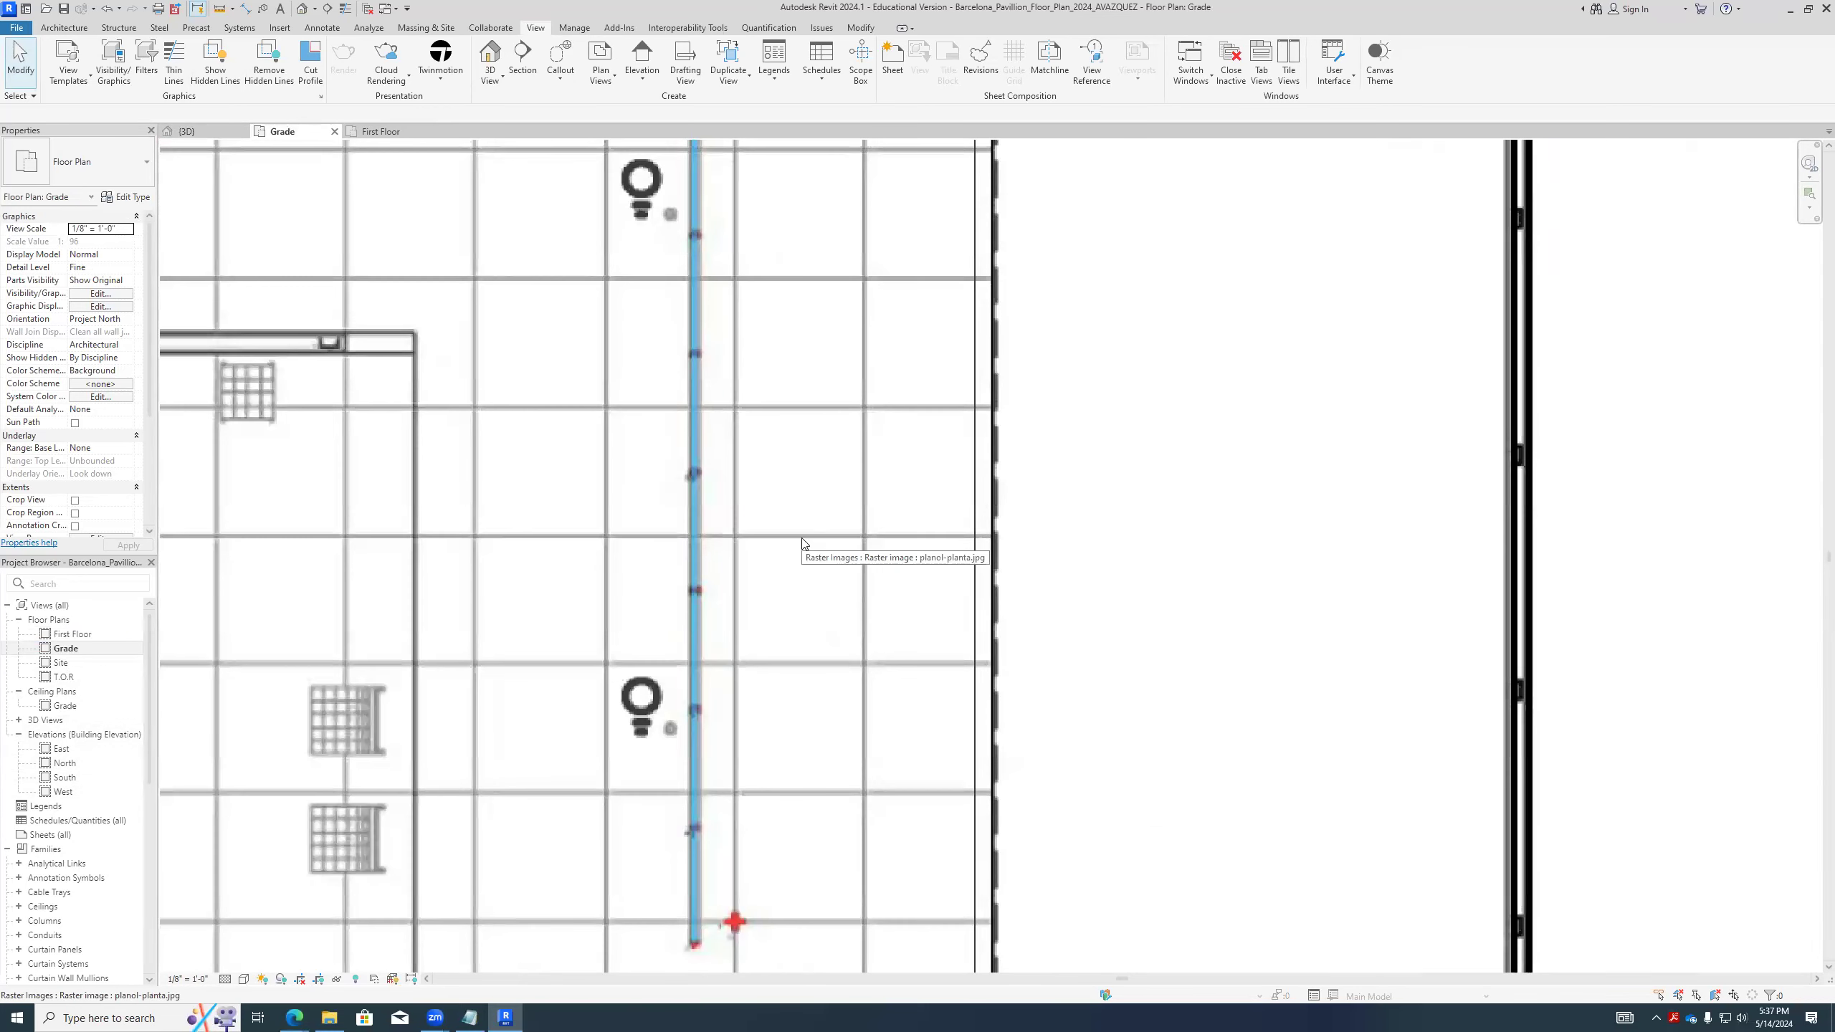
- Draw a thin detail line about 4' long across one floor tile just above the upper curtain wall in the Grade plan
scroll(798, 676, down, 4)
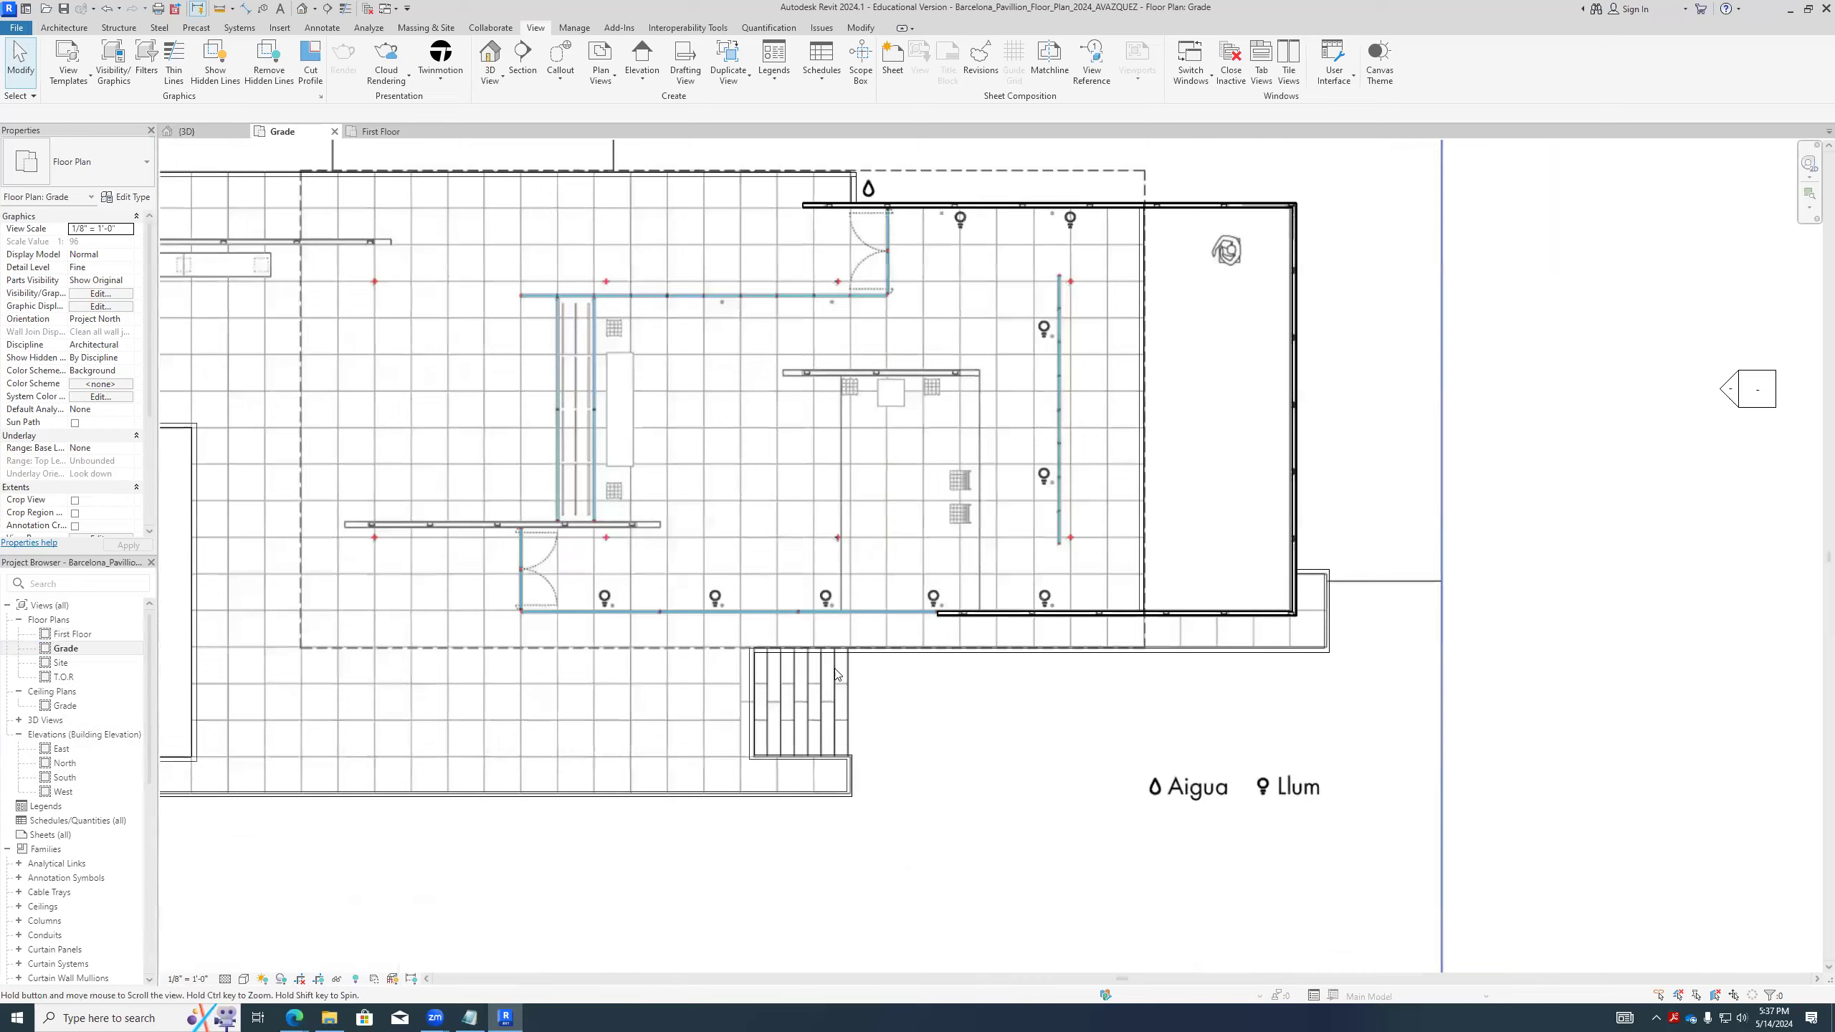
scroll(811, 774, up, 5)
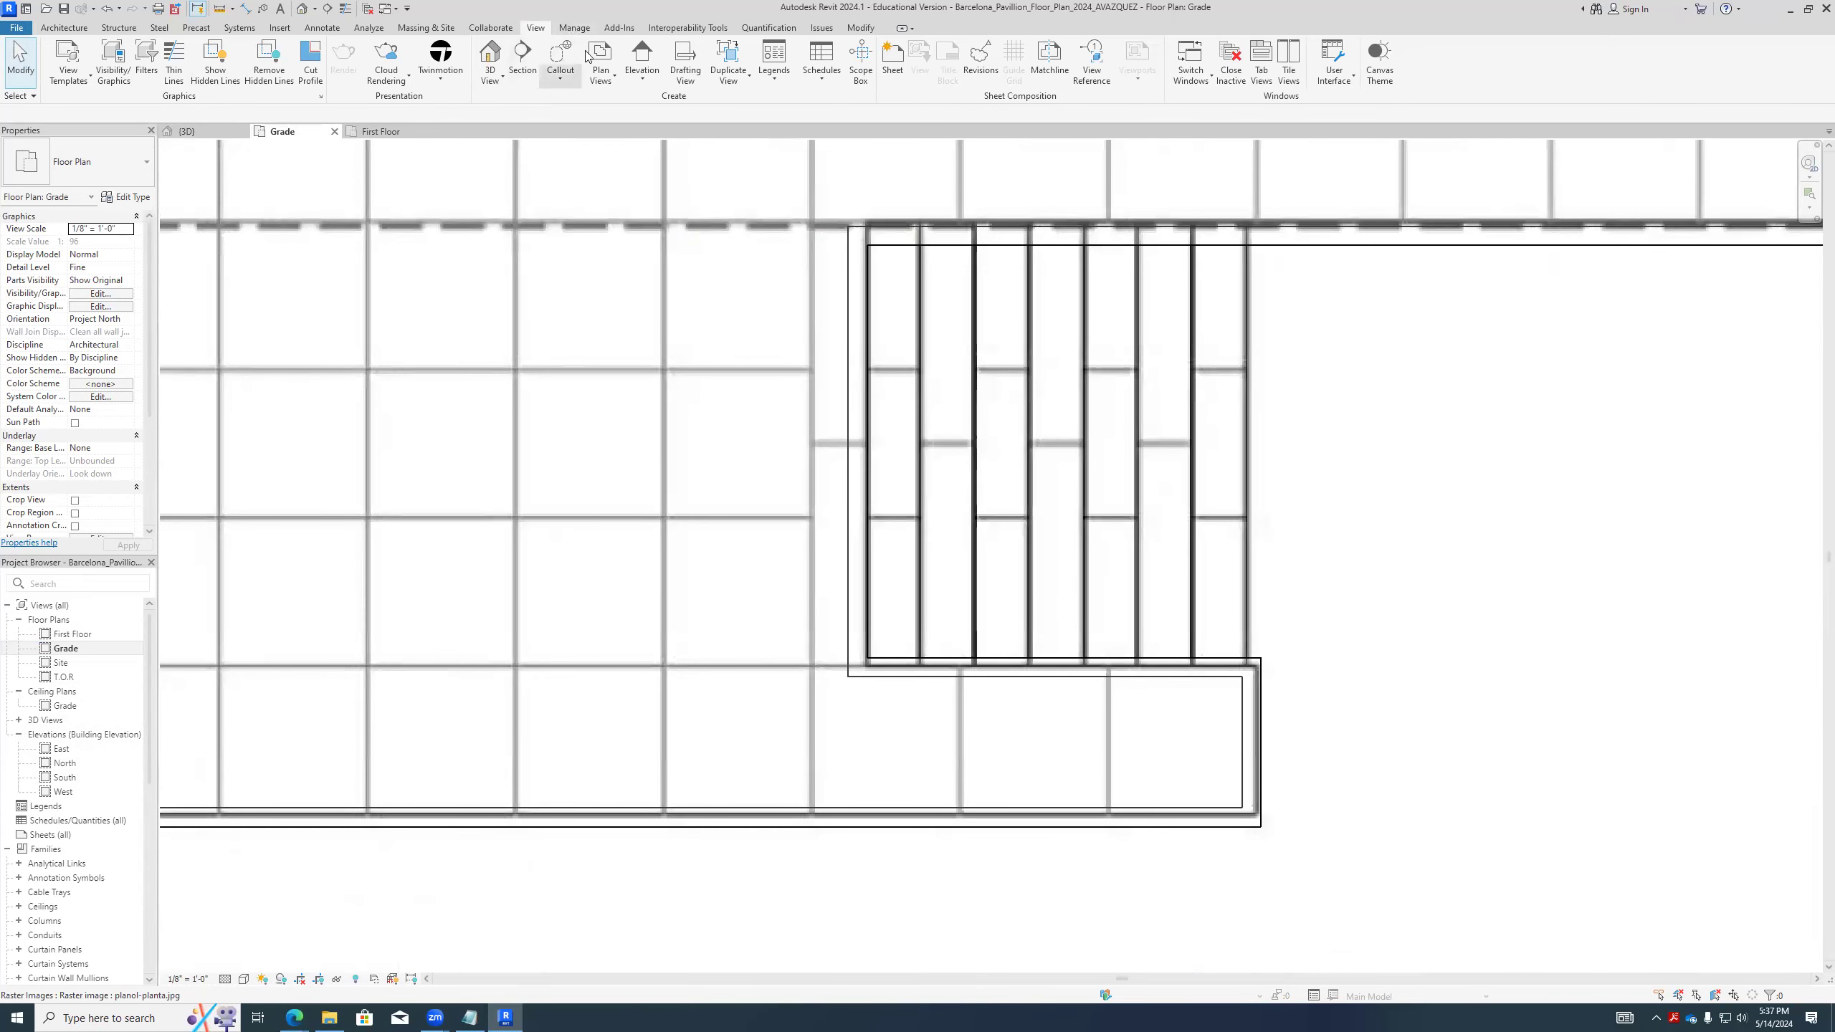
scroll(745, 629, down, 1)
mouse_move(736, 537)
middle_down()
mouse_move(712, 716)
mouse_move(759, 853)
middle_up()
scroll(759, 578, up, 1)
click(323, 28)
click(367, 81)
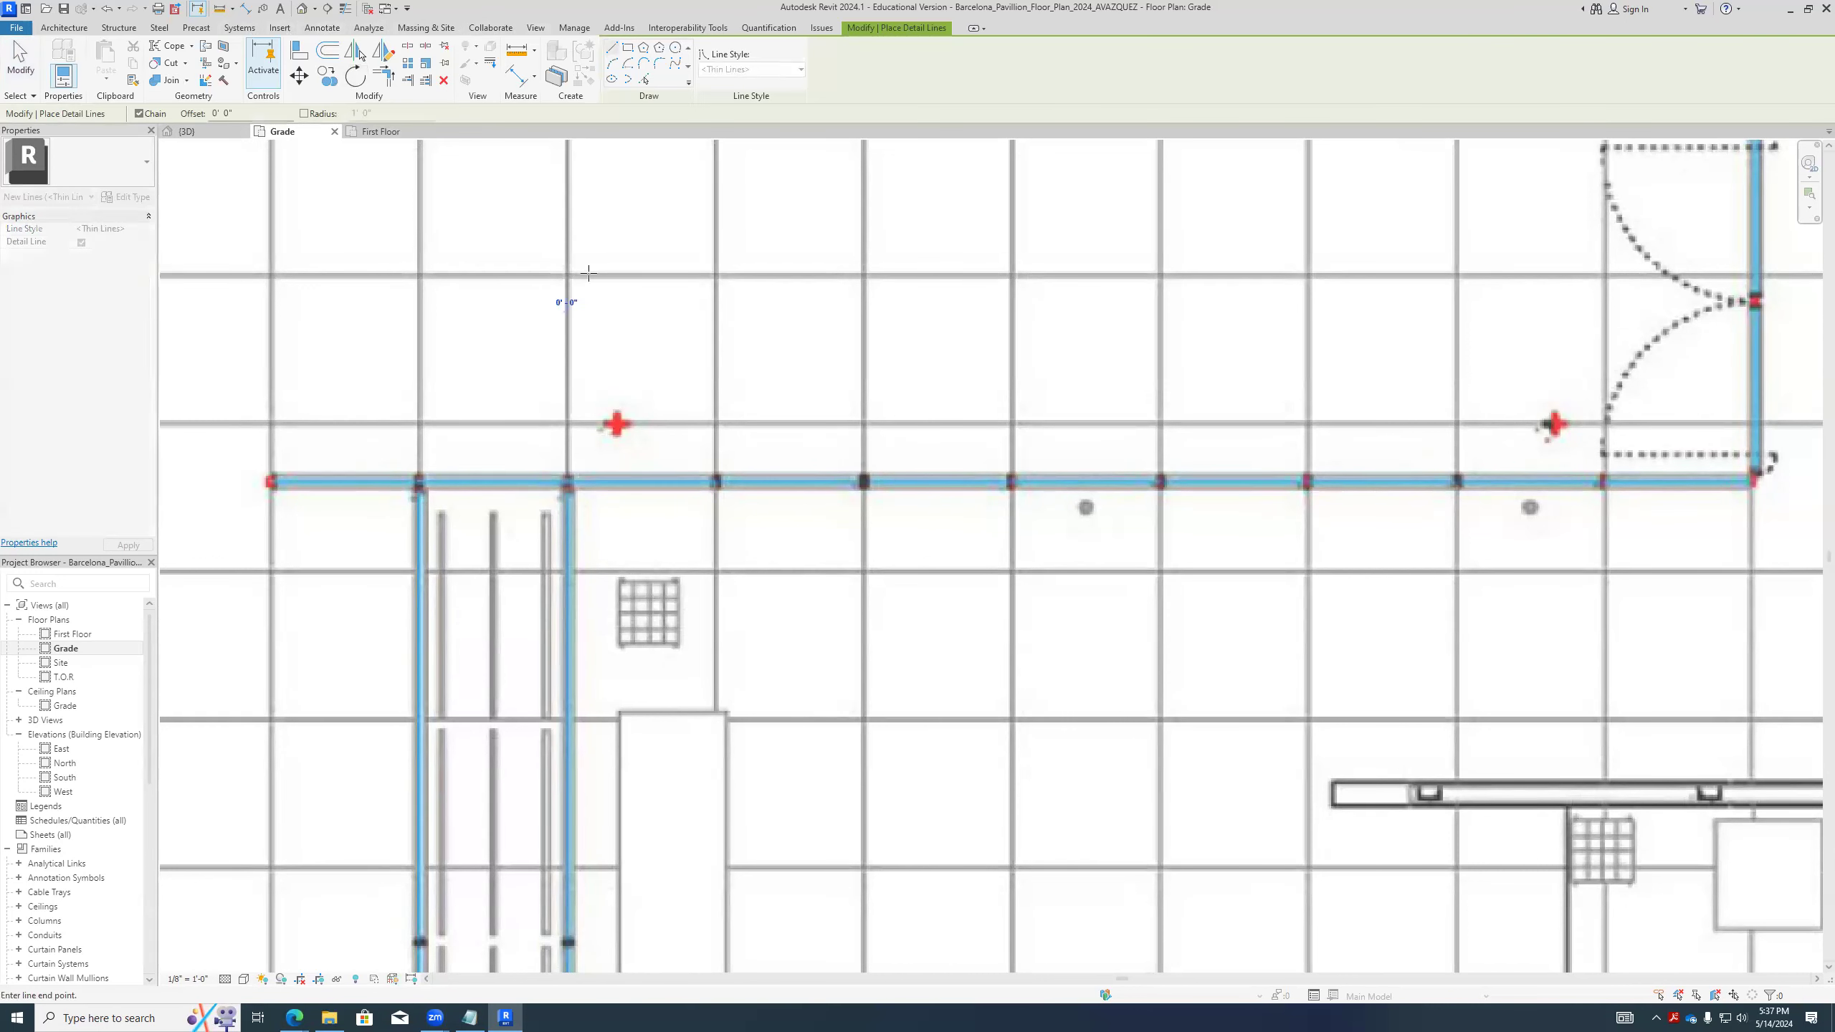
click(715, 275)
key(Escape)
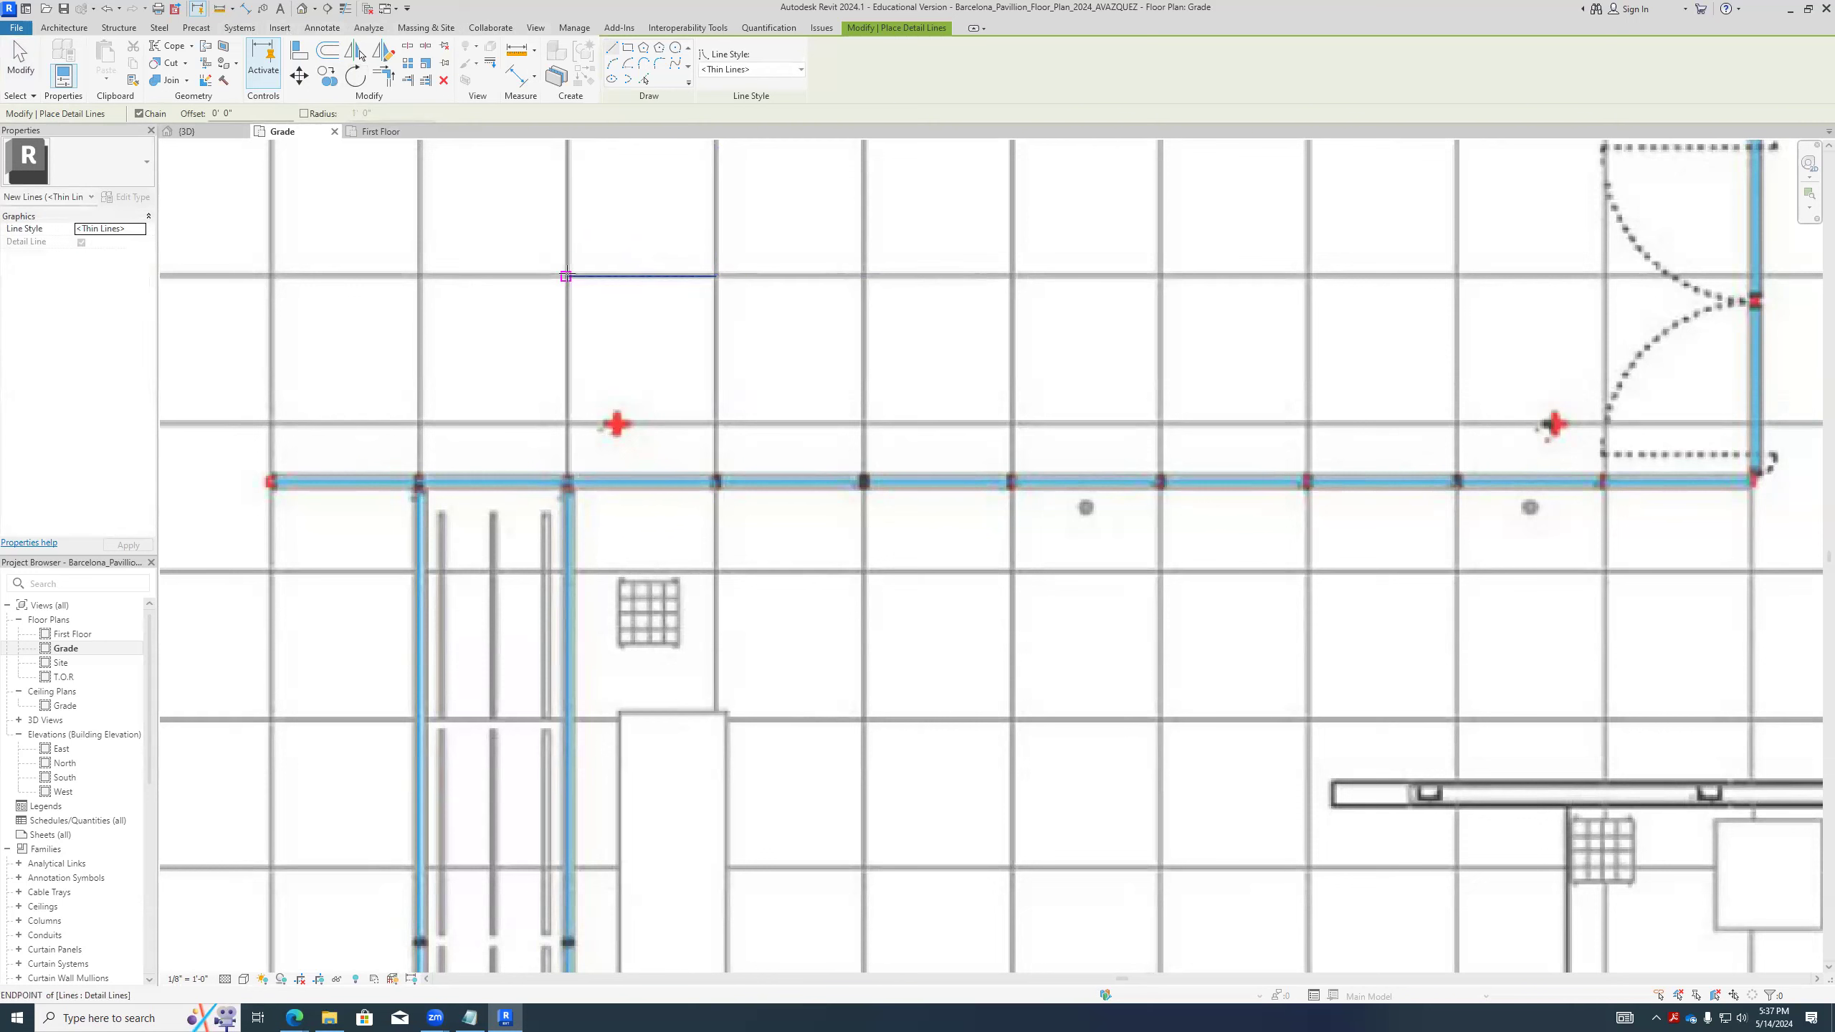
key(Escape)
- Check the detail line's length and compare it with the mullion spacing of the two parallel curtain walls below
click(665, 276)
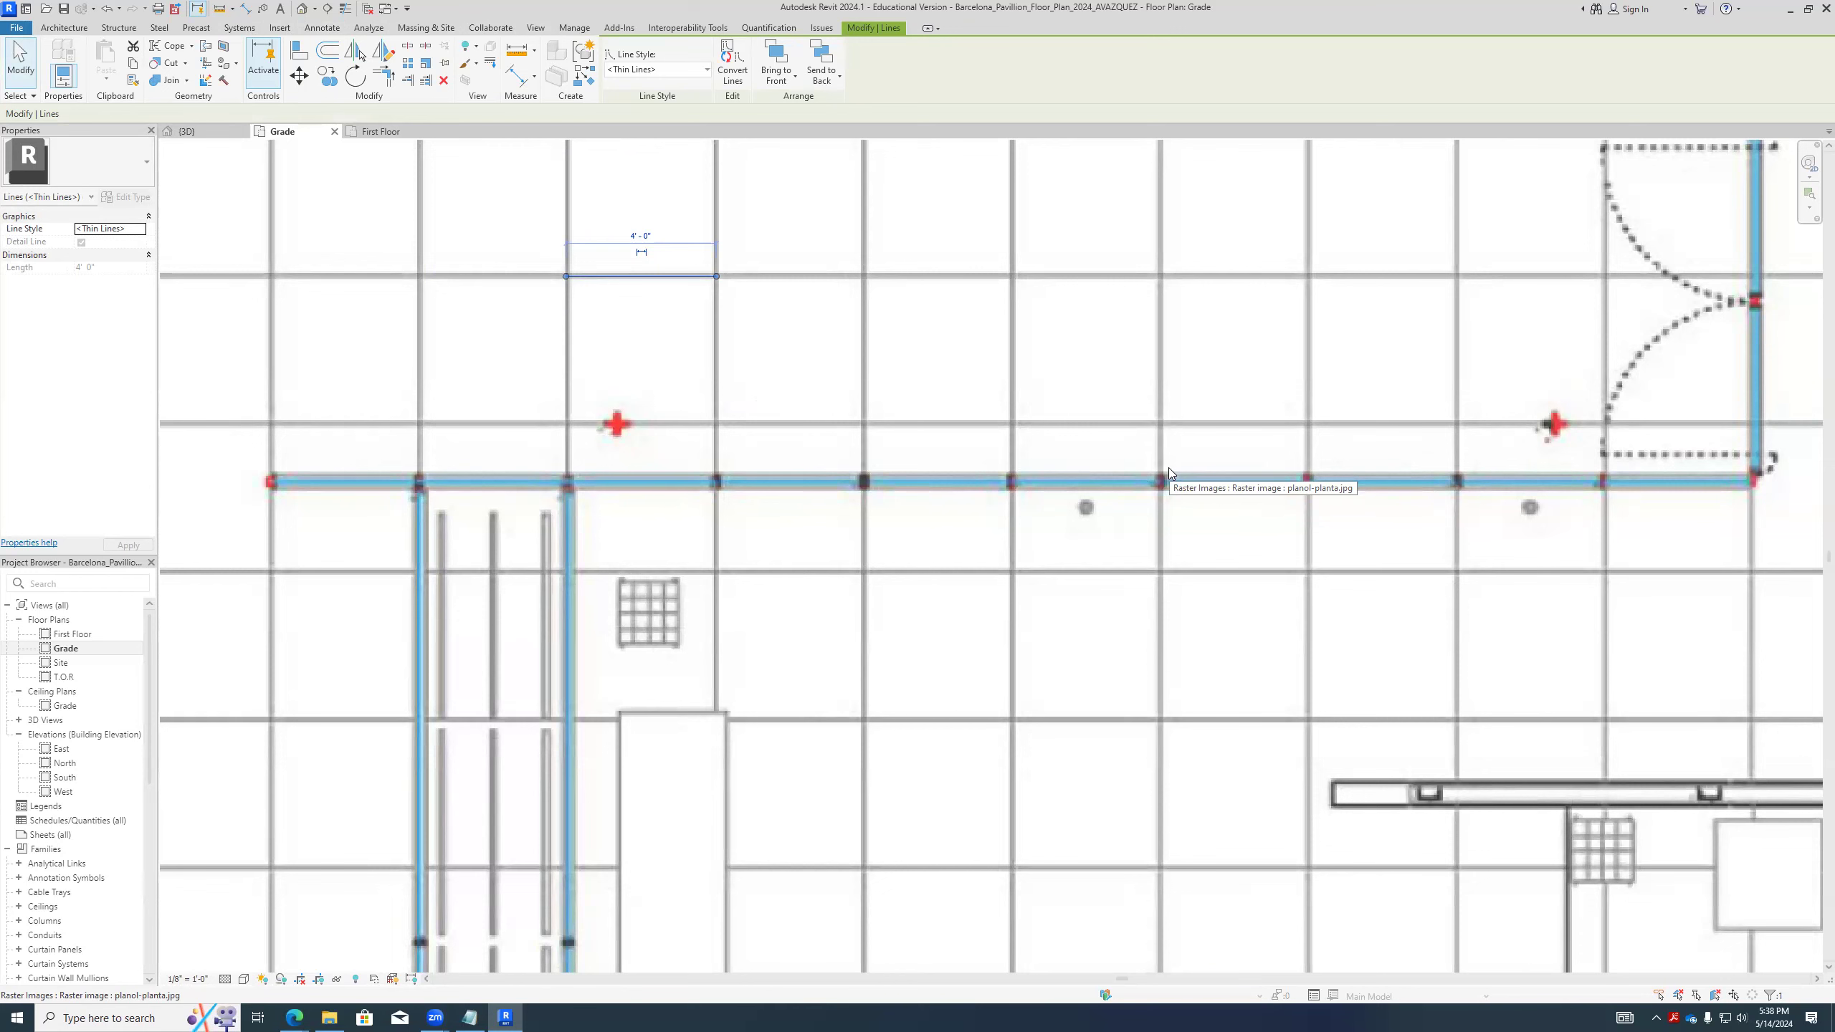
scroll(1169, 474, down, 1)
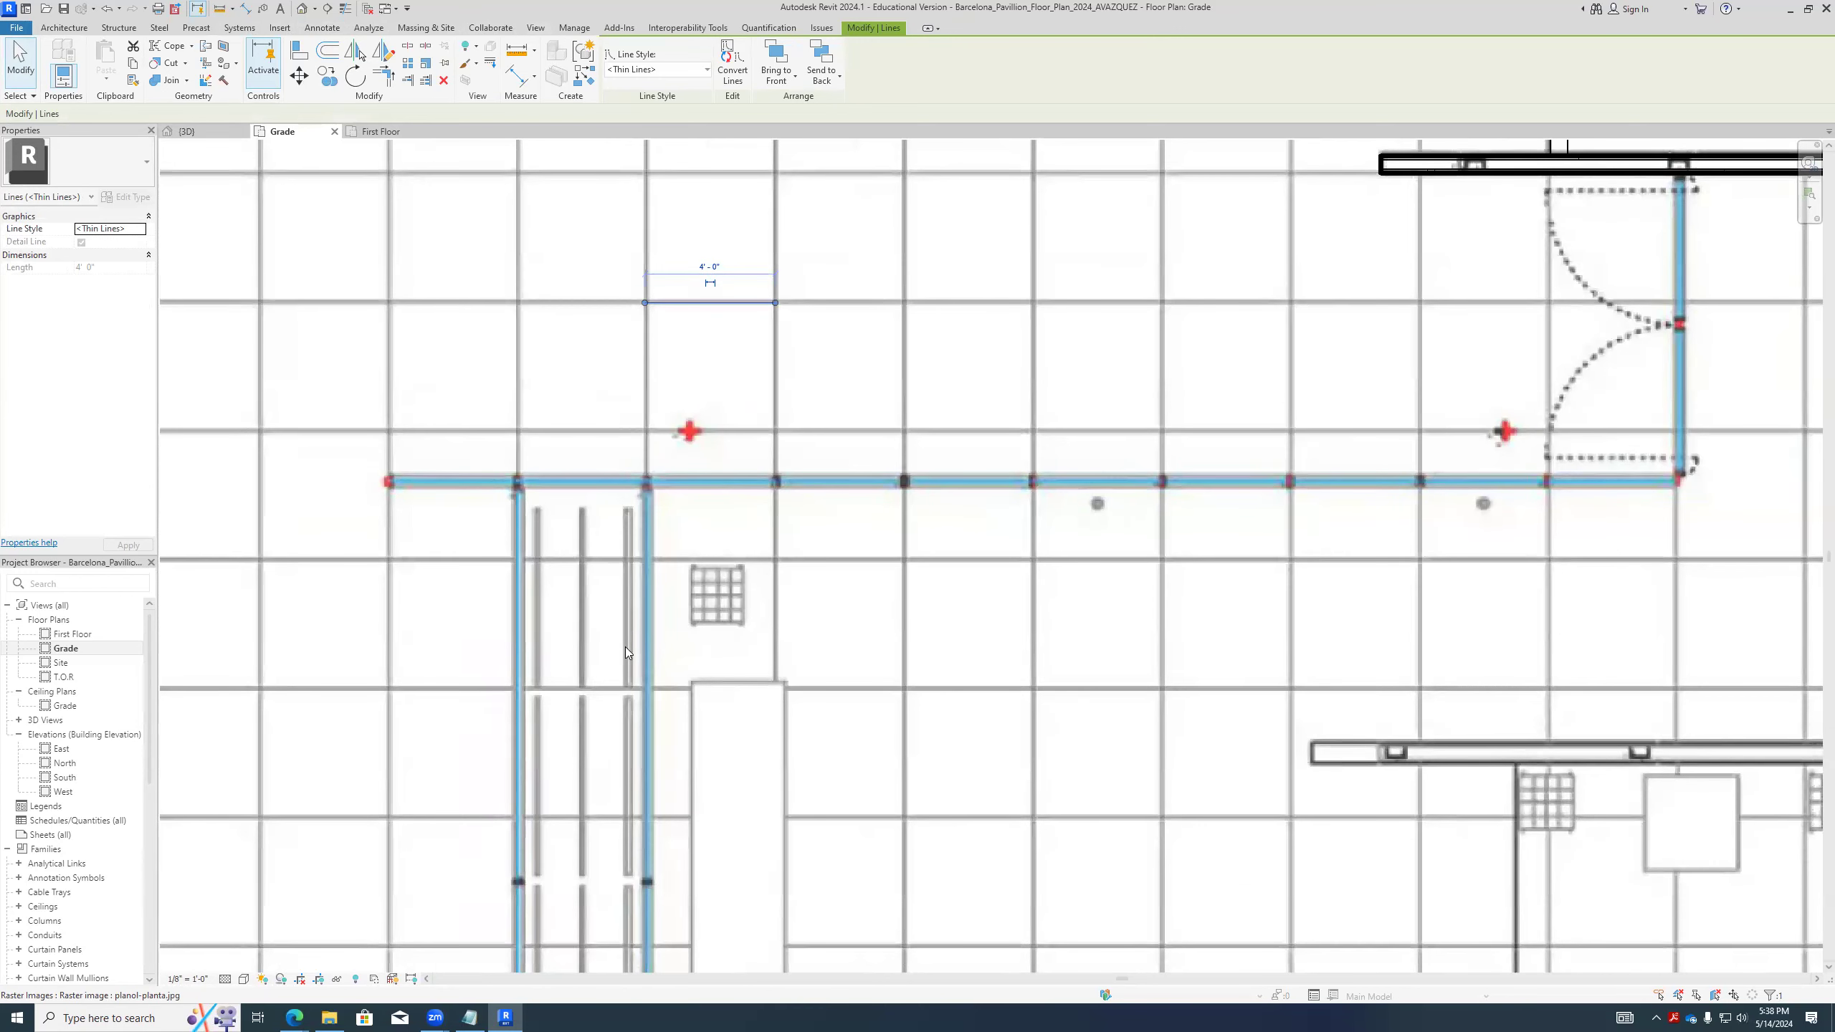
scroll(625, 647, down, 2)
scroll(679, 546, up, 3)
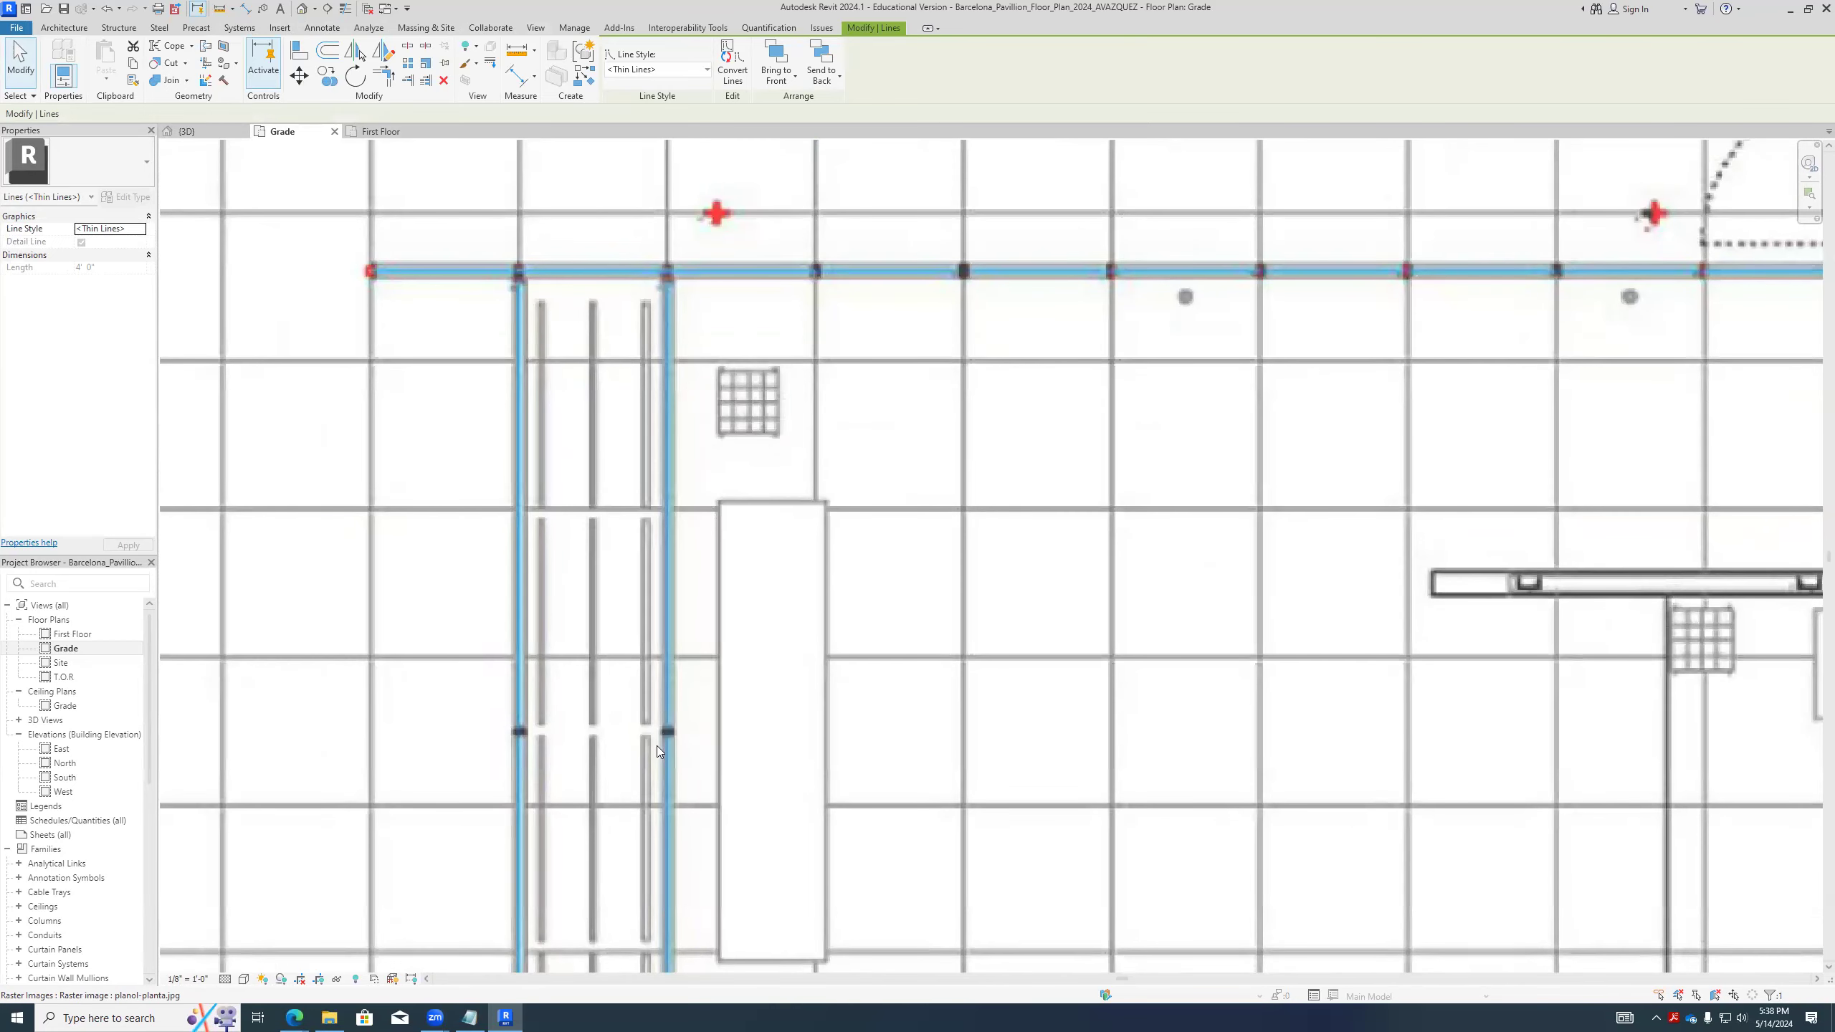
scroll(652, 615, down, 3)
scroll(654, 785, up, 2)
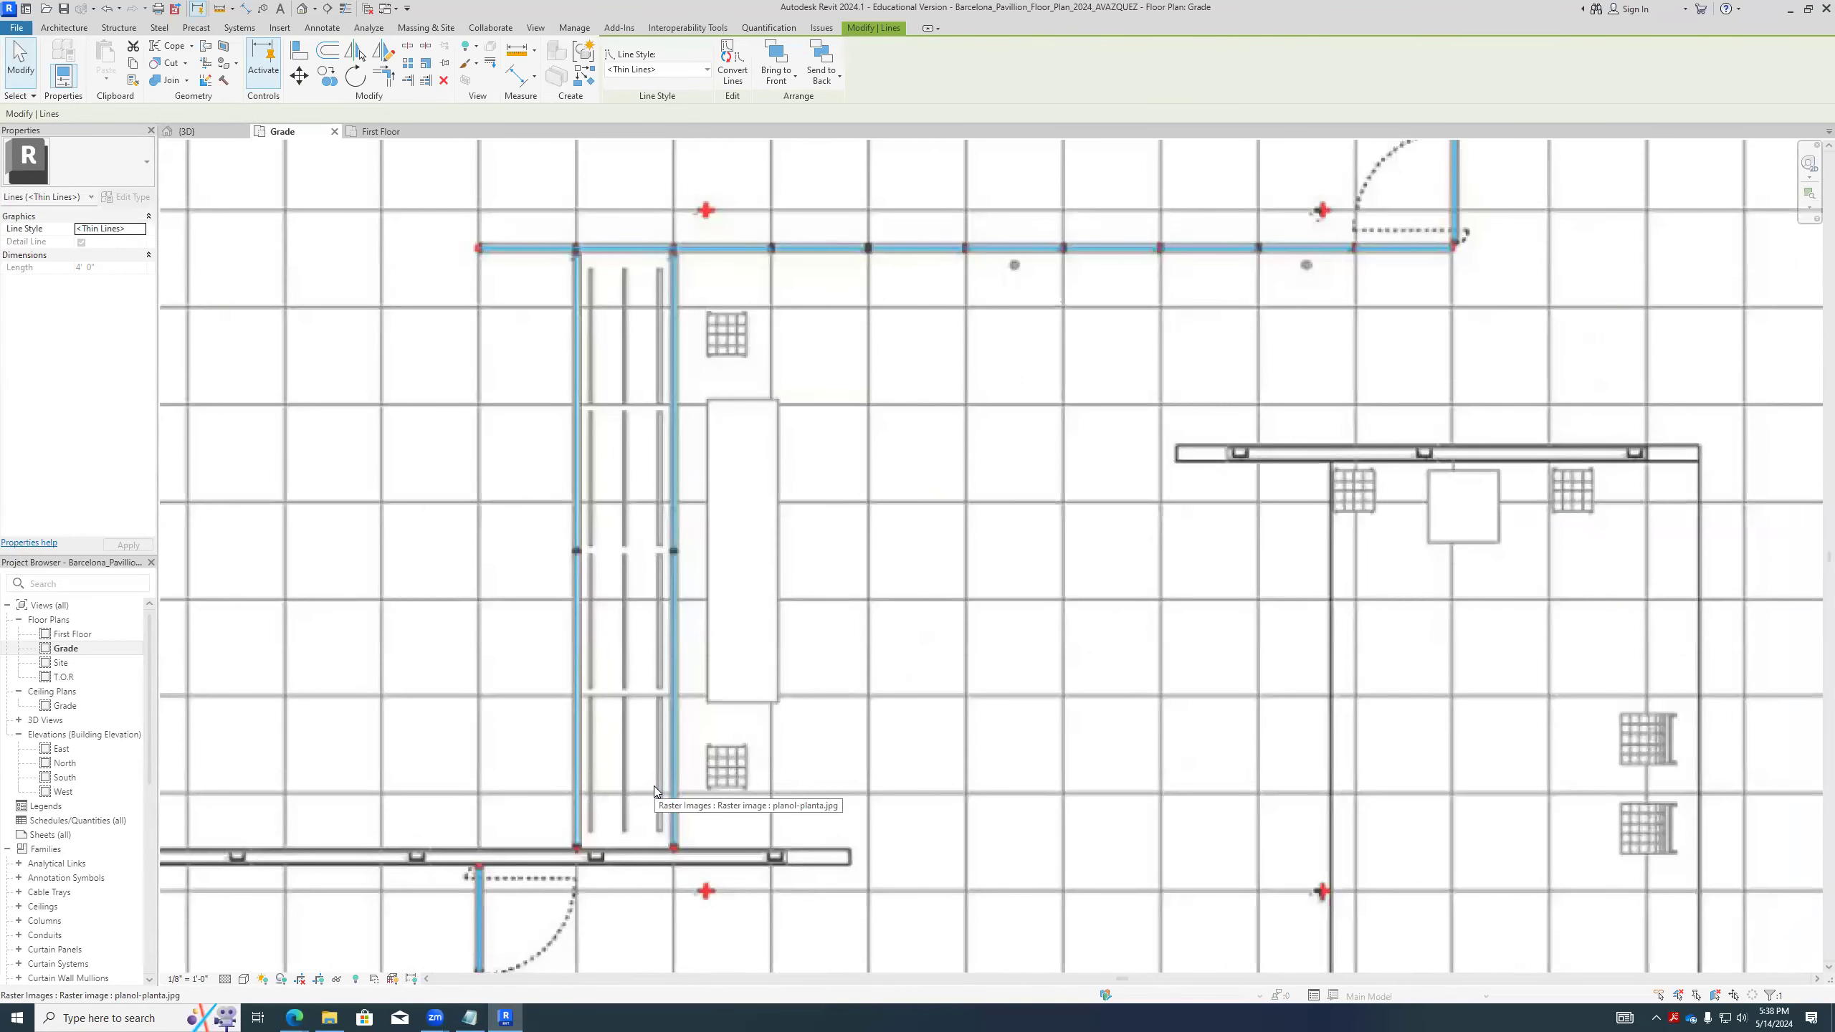
- Switch to the Edge browser and open Barcelona_Pavillion_Introduction.pdf from the ADC 163 course home page
click(293, 1018)
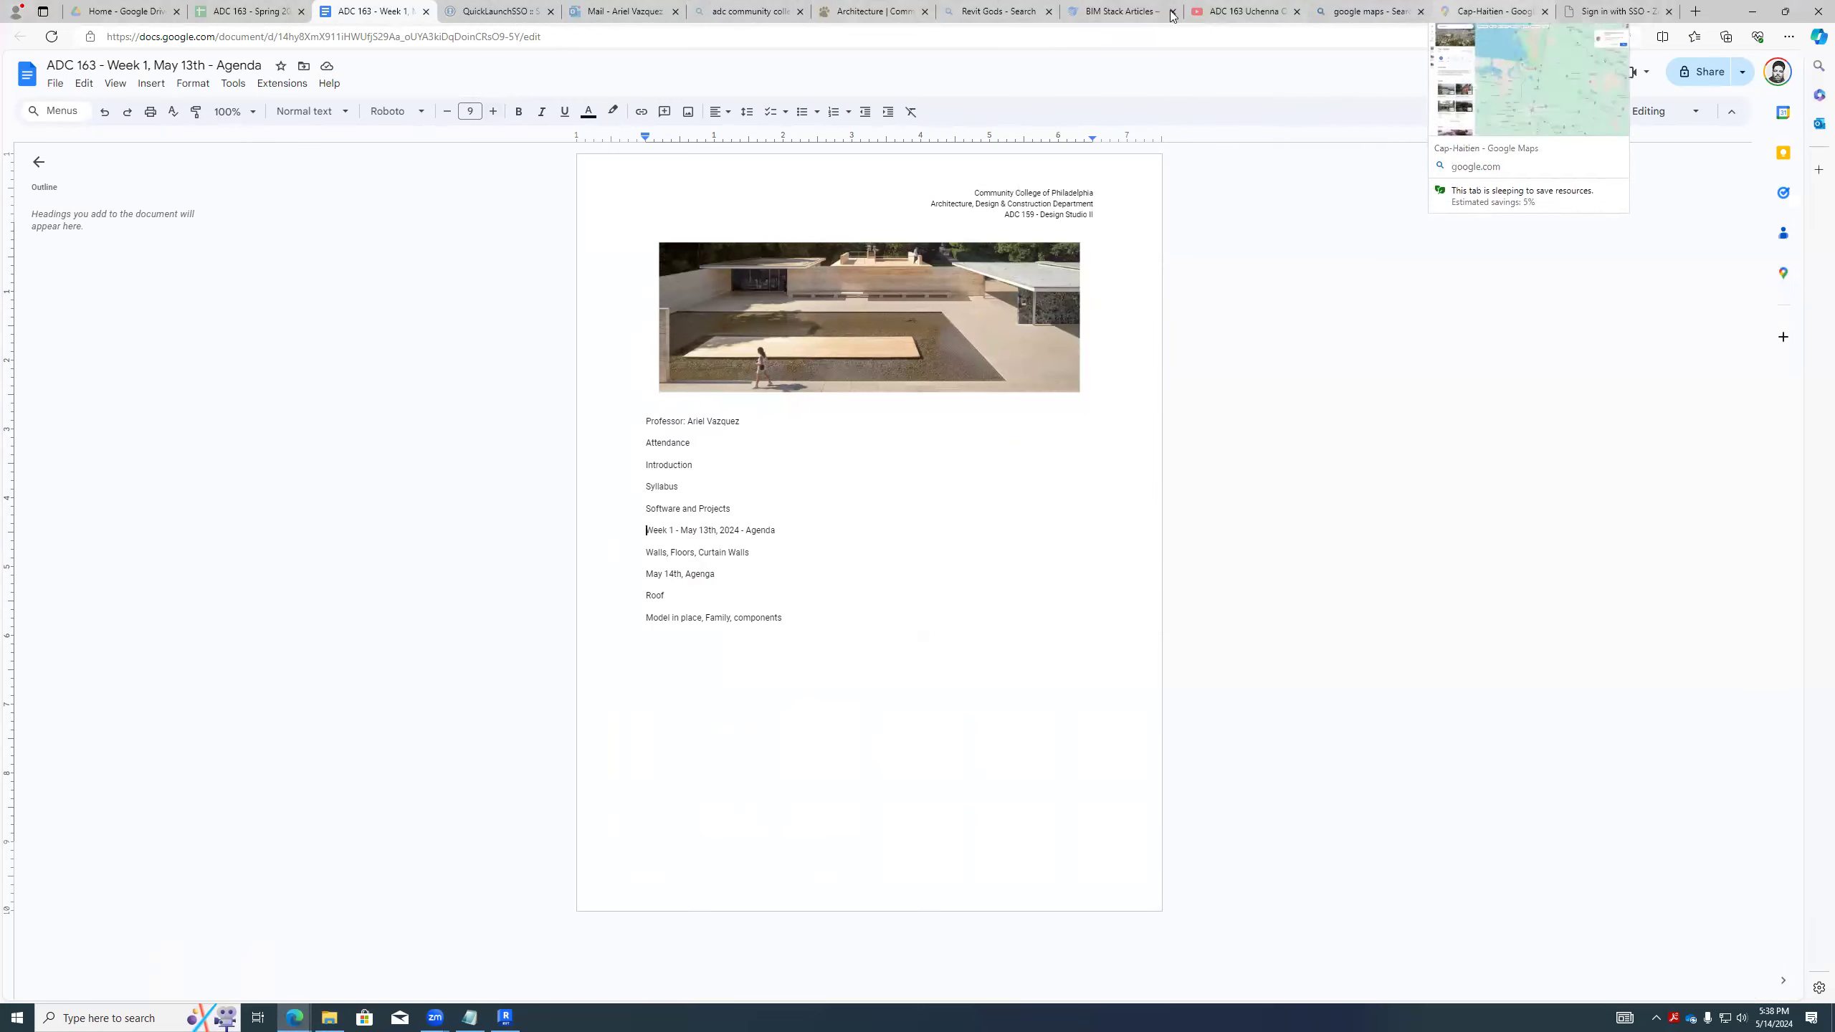
mouse_move(294, 1018)
click(405, 933)
click(462, 11)
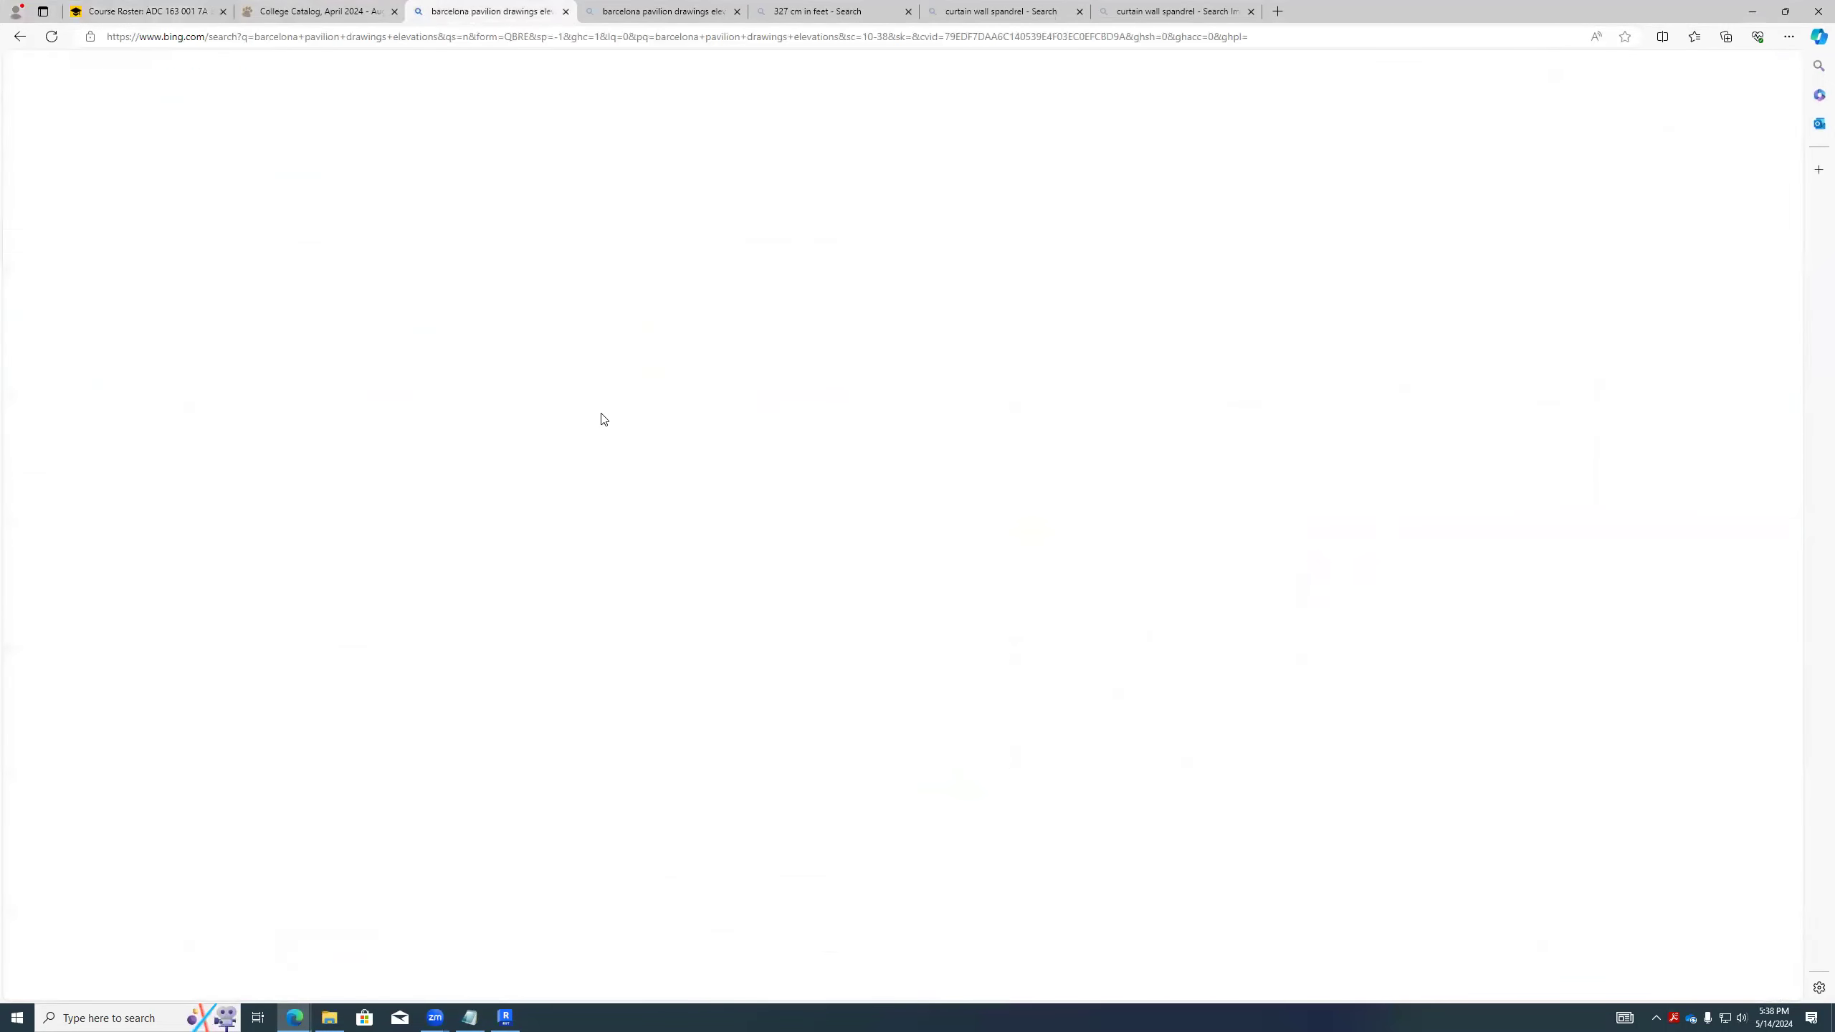
click(263, 283)
click(148, 11)
click(100, 153)
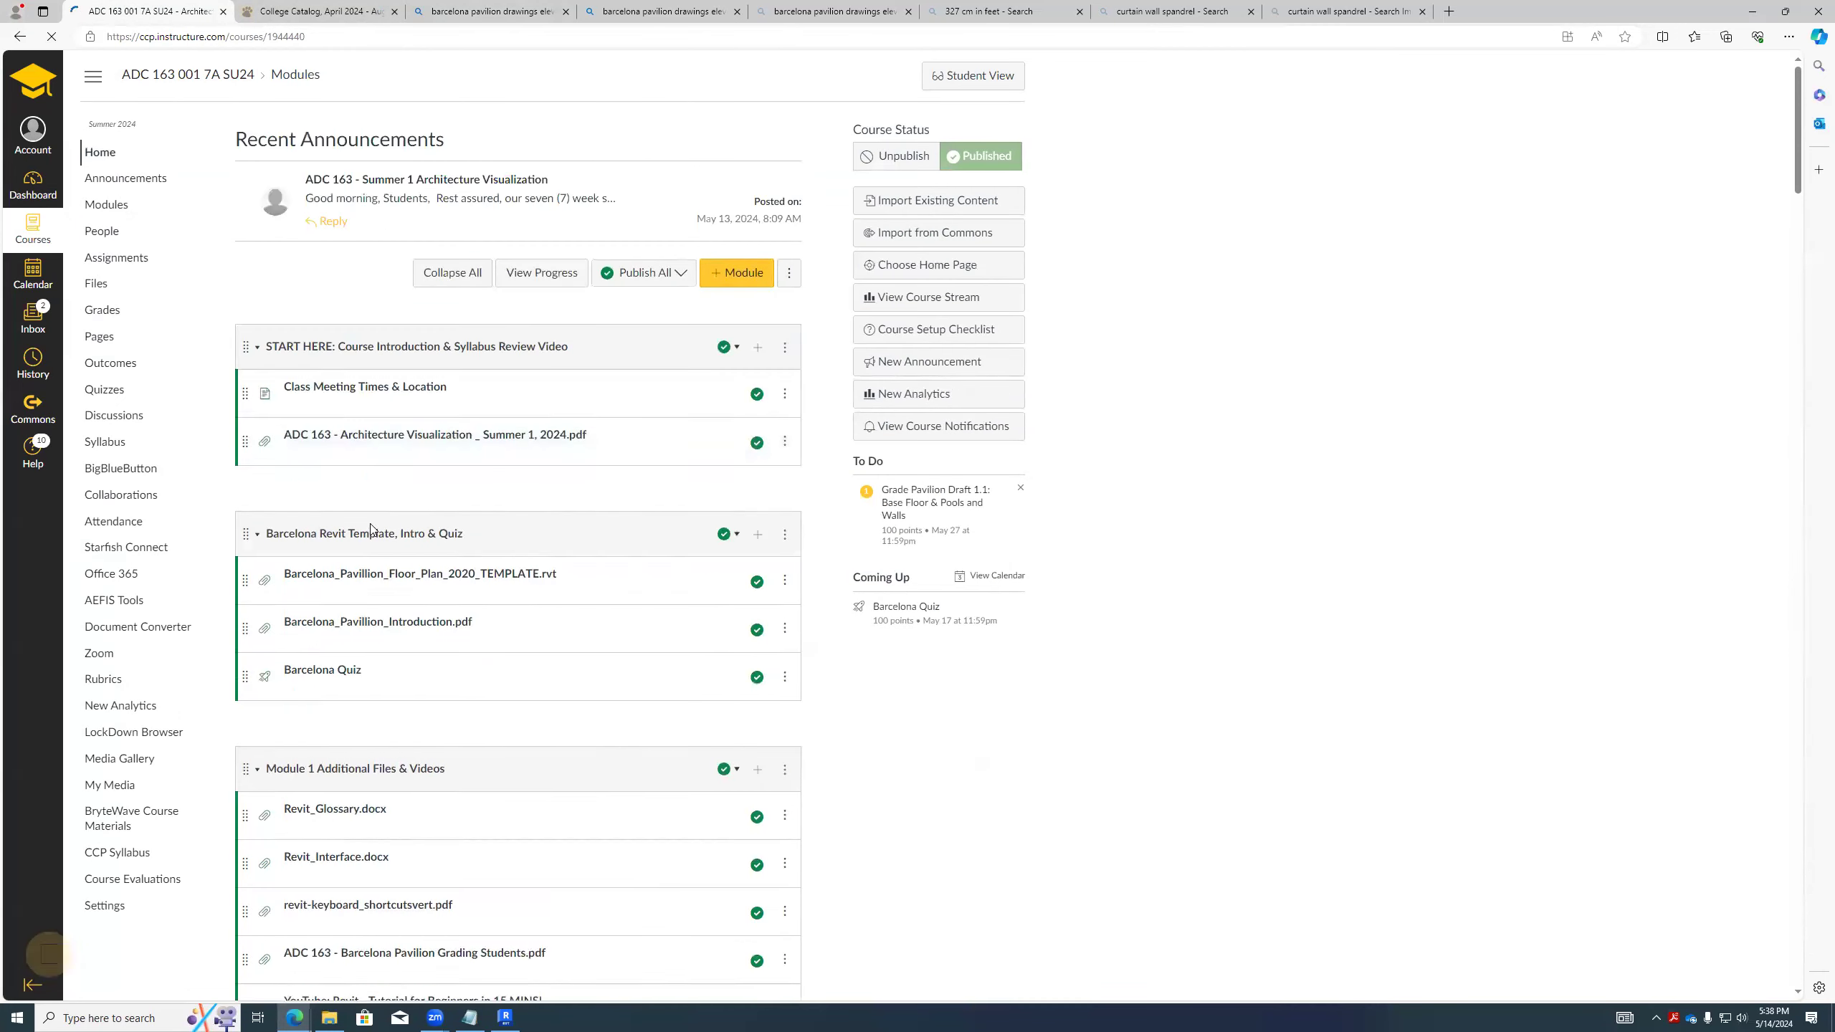
click(369, 609)
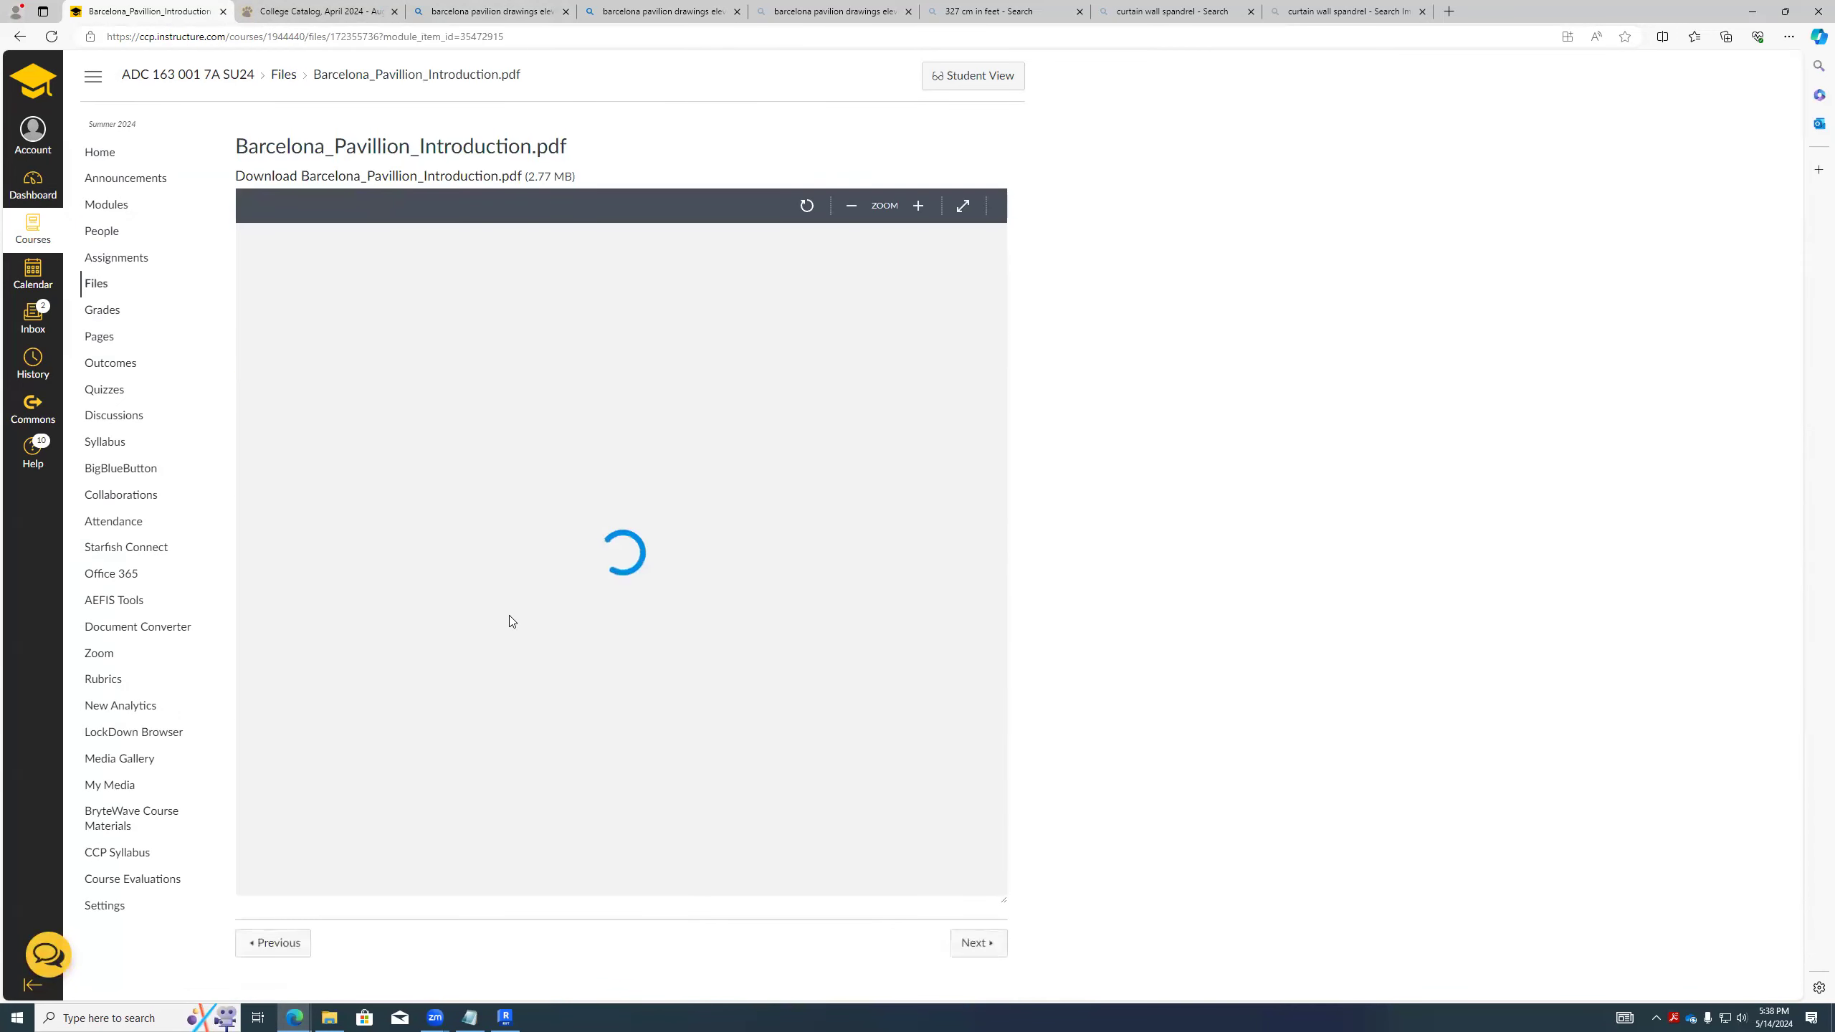
- Look through the introduction PDF for the pavilion's physical model photo and dimensioned plan
scroll(767, 421, down, 20)
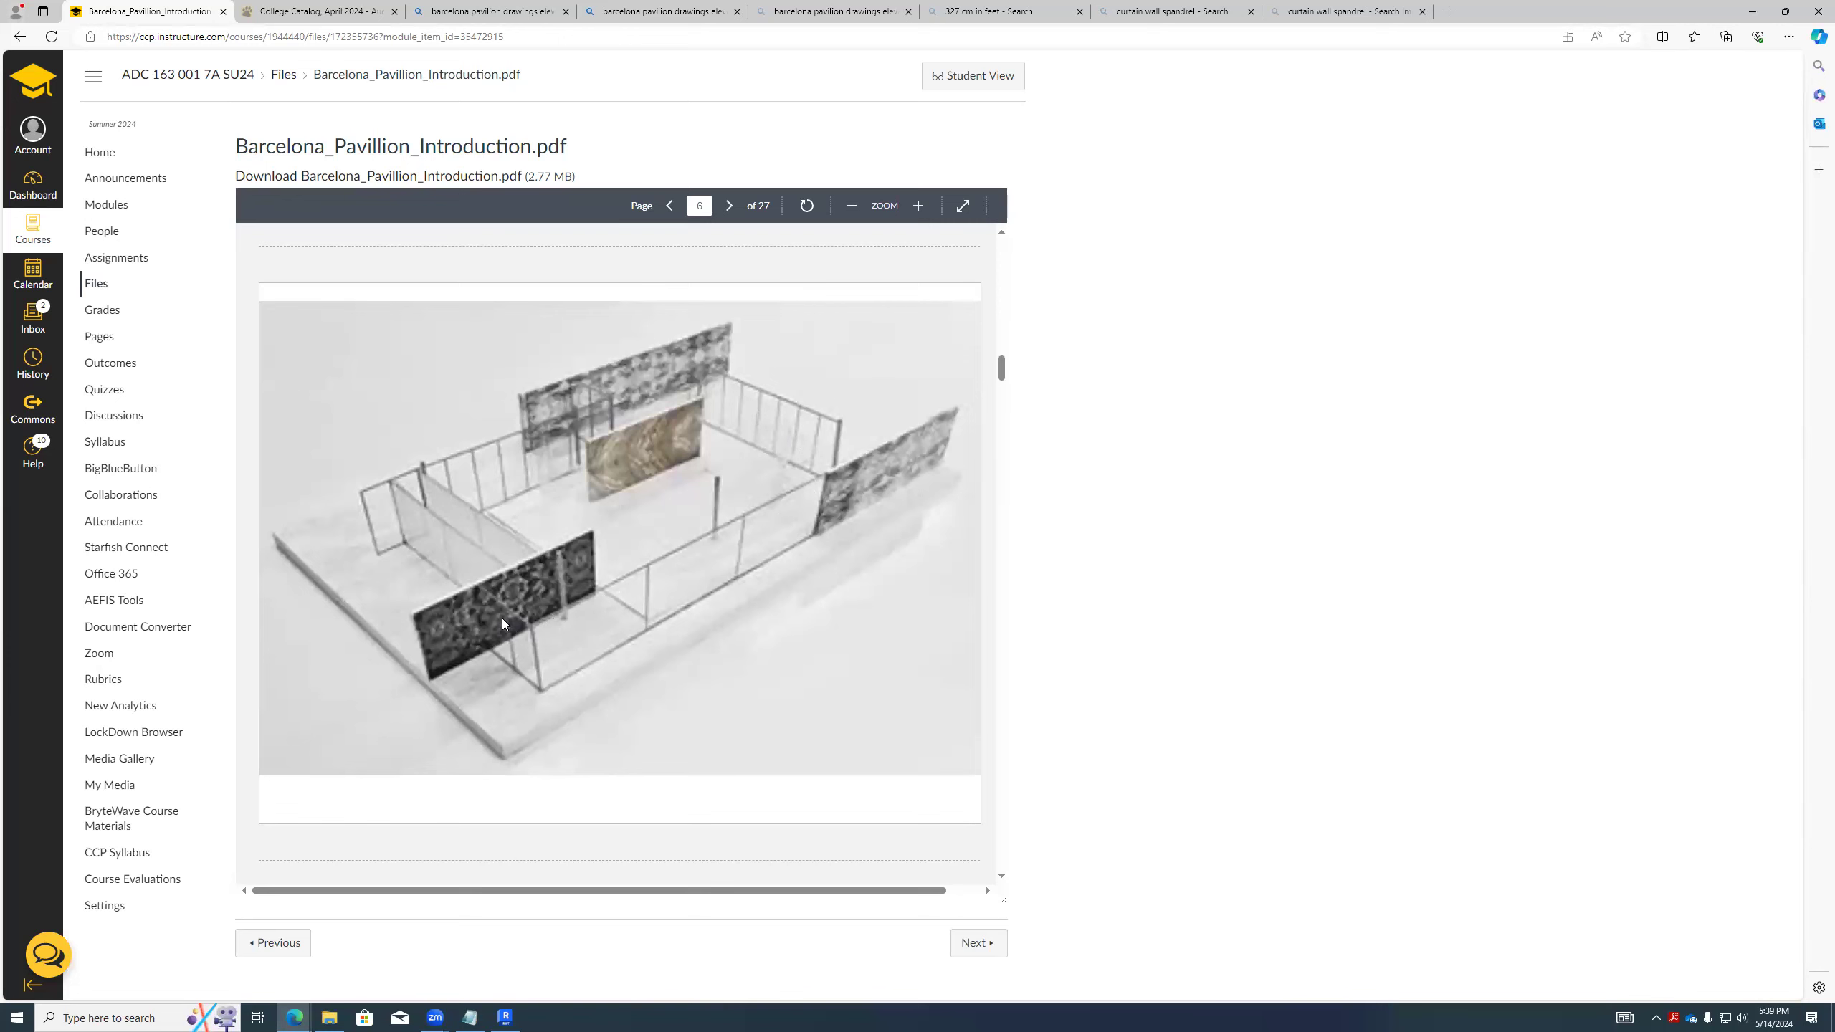
scroll(502, 618, down, 15)
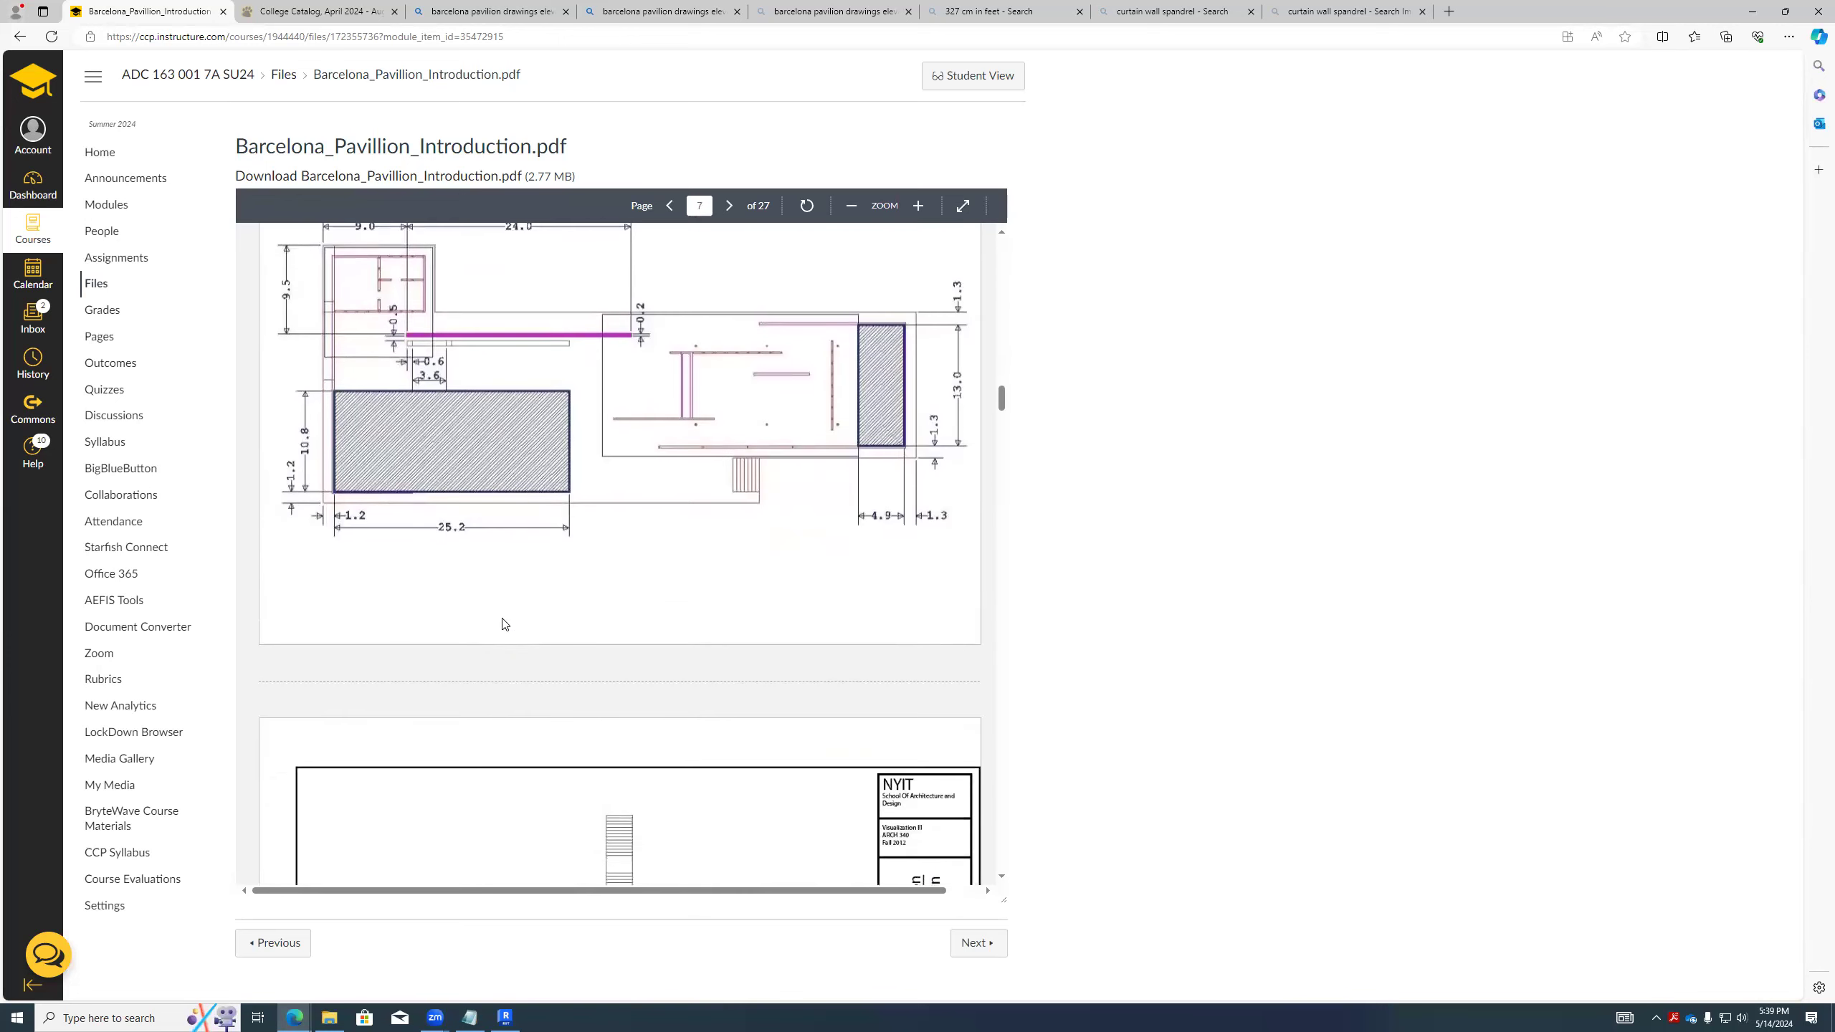
scroll(600, 564, up, 5)
- Switch back to Revit, view the curtain walls in the Grade plan and deselect the detail line
key(alt+Tab)
click(583, 507)
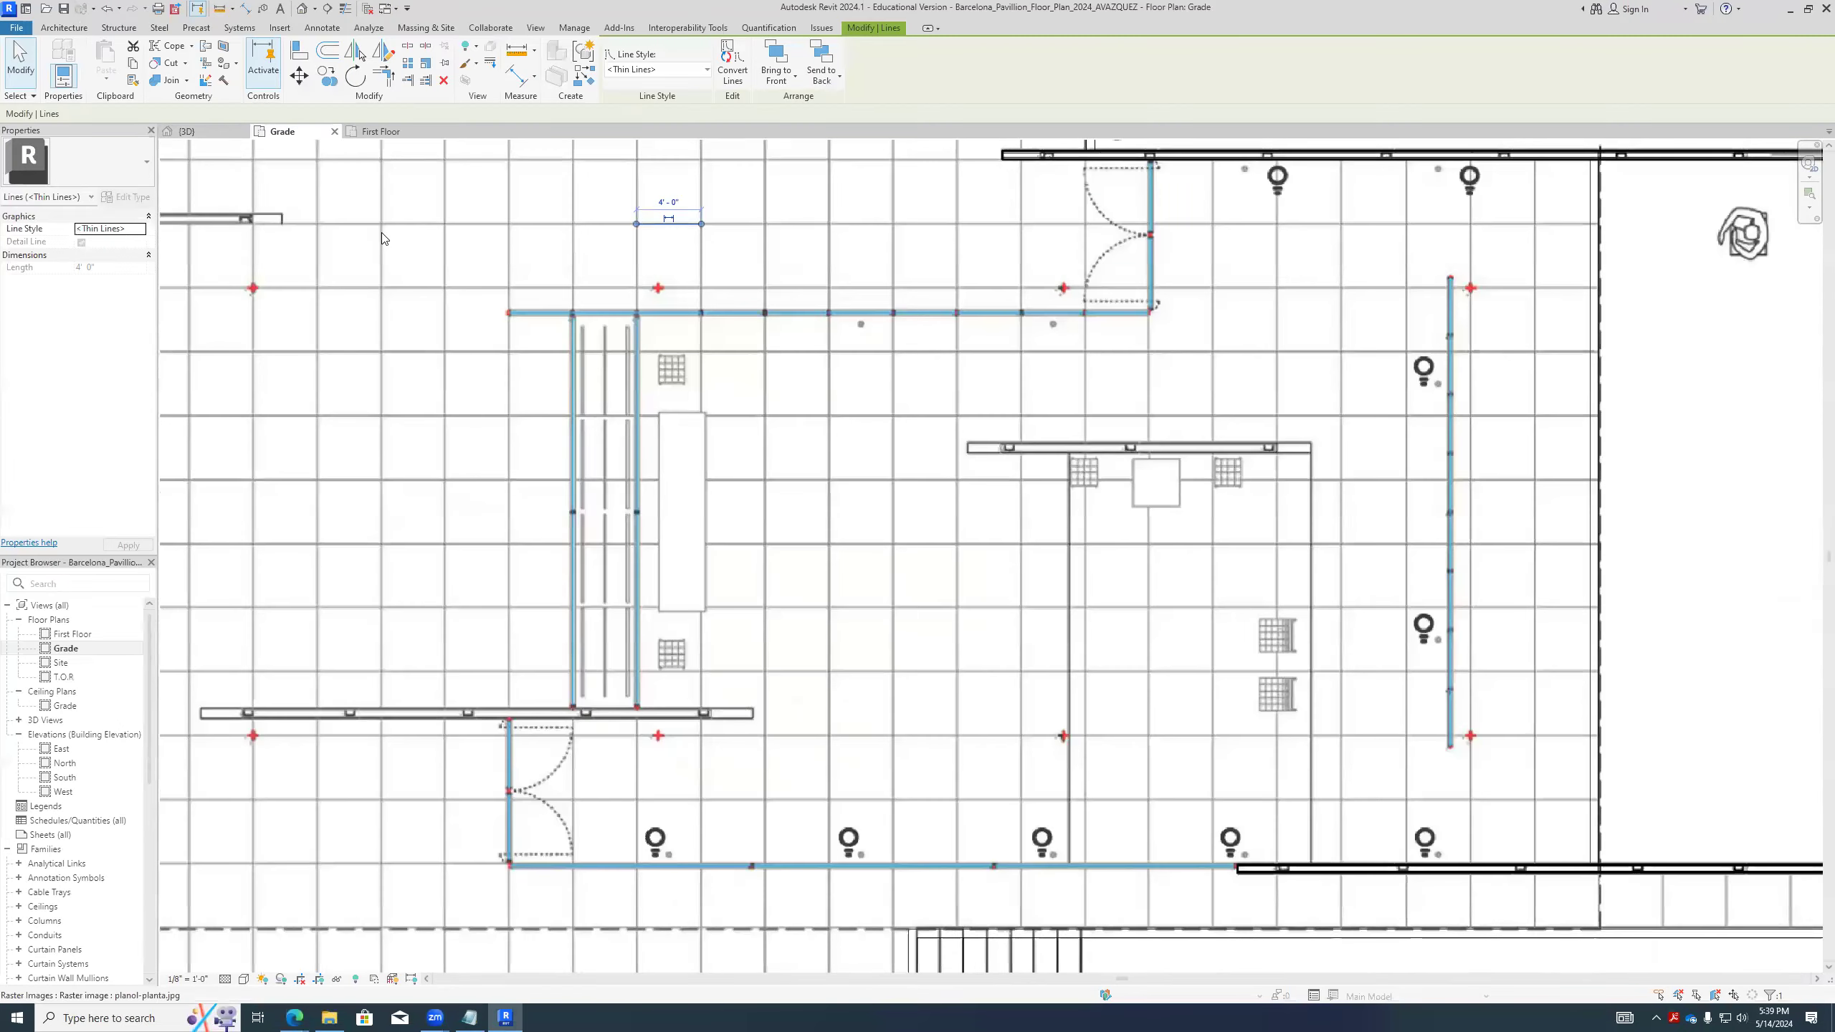
scroll(548, 576, down, 2)
key(Escape)
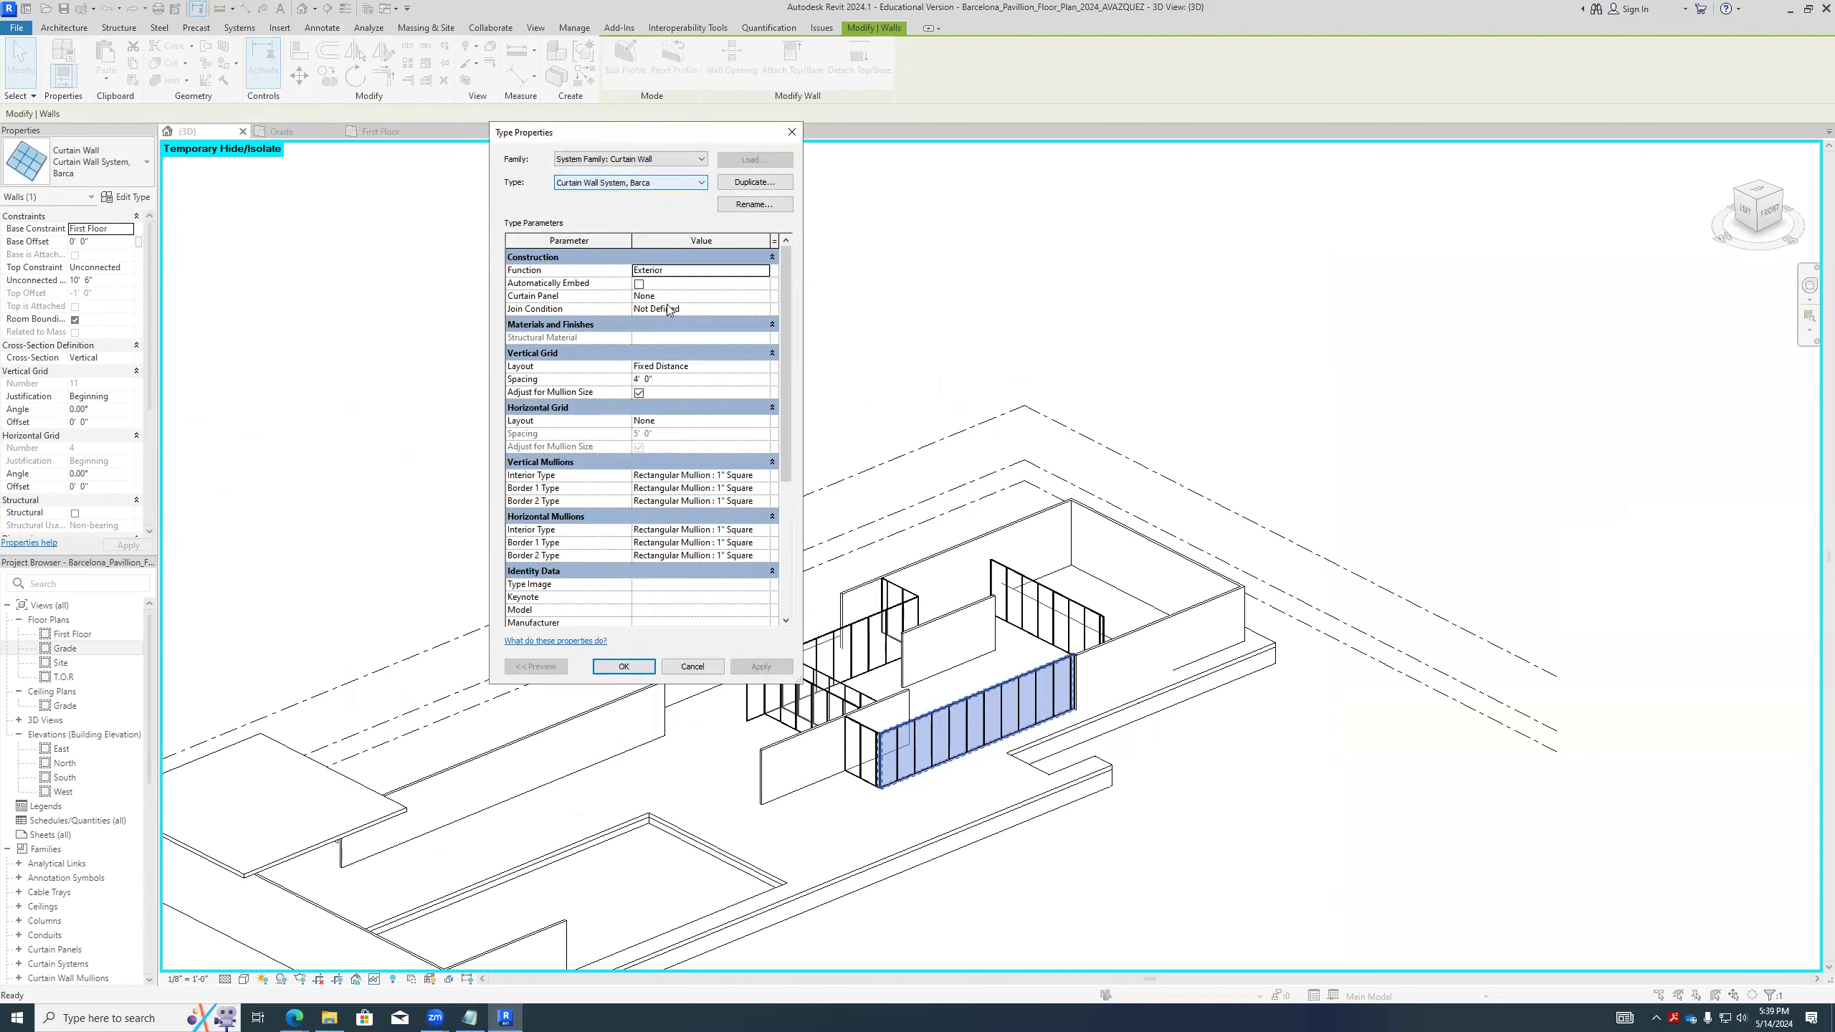
- Rename the long front curtain wall's type as Curtain Wall System VERTICAL 4'
click(751, 204)
click(710, 410)
key(BackSpace)
key(BackSpace)
key(BackSpace)
key(BackSpace)
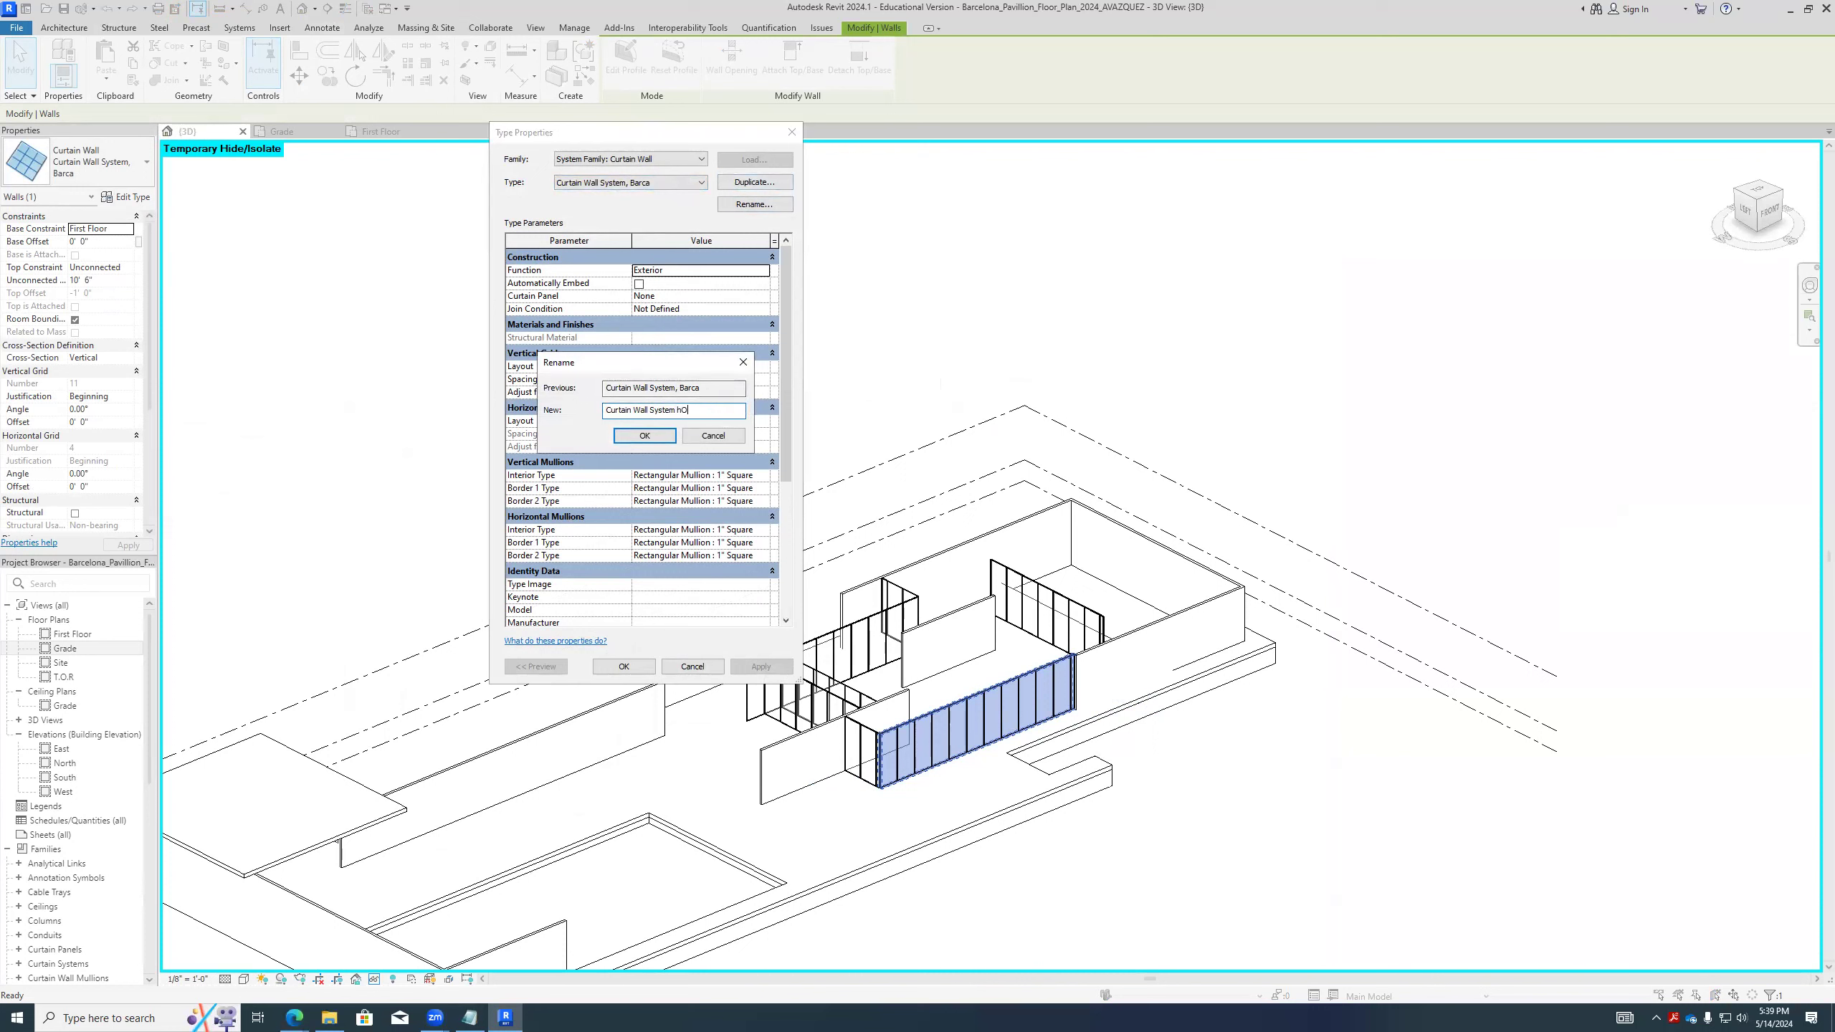
text(VERTICAL 4')
click(644, 435)
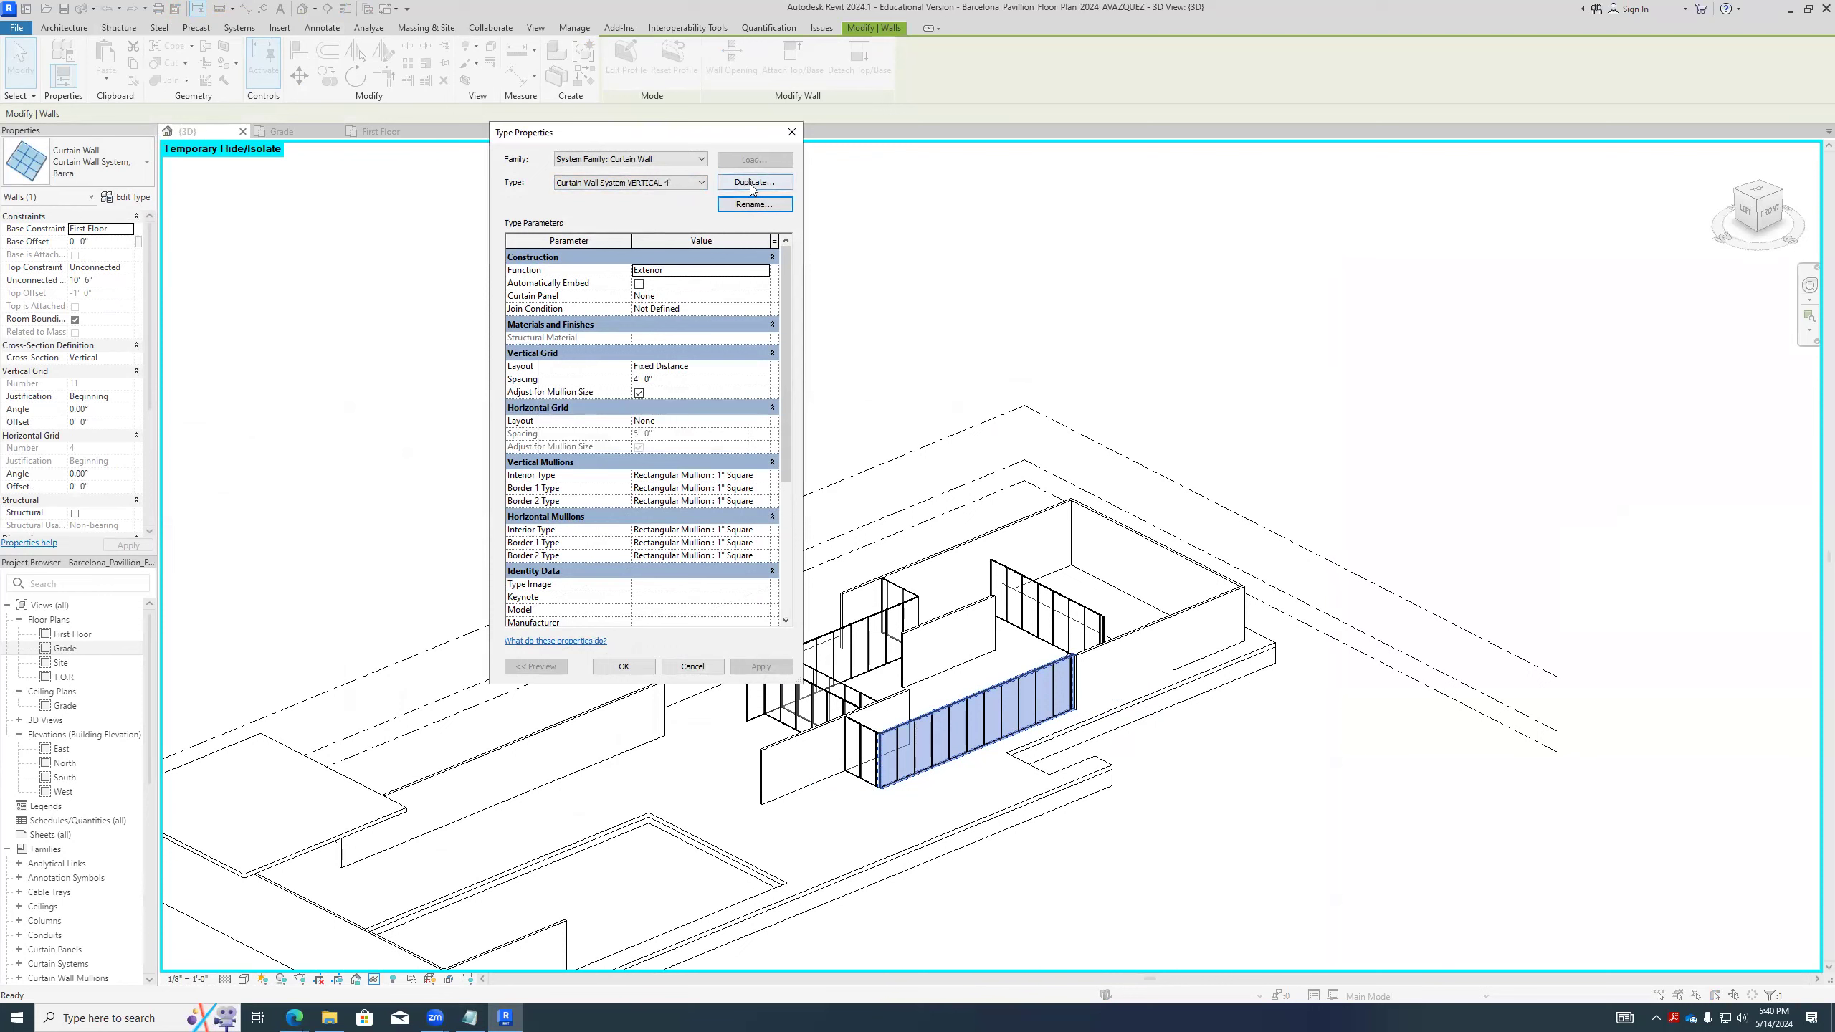
- Duplicate the curtain wall type as Curtain Wall System VERTICAL 12'
click(754, 181)
click(706, 398)
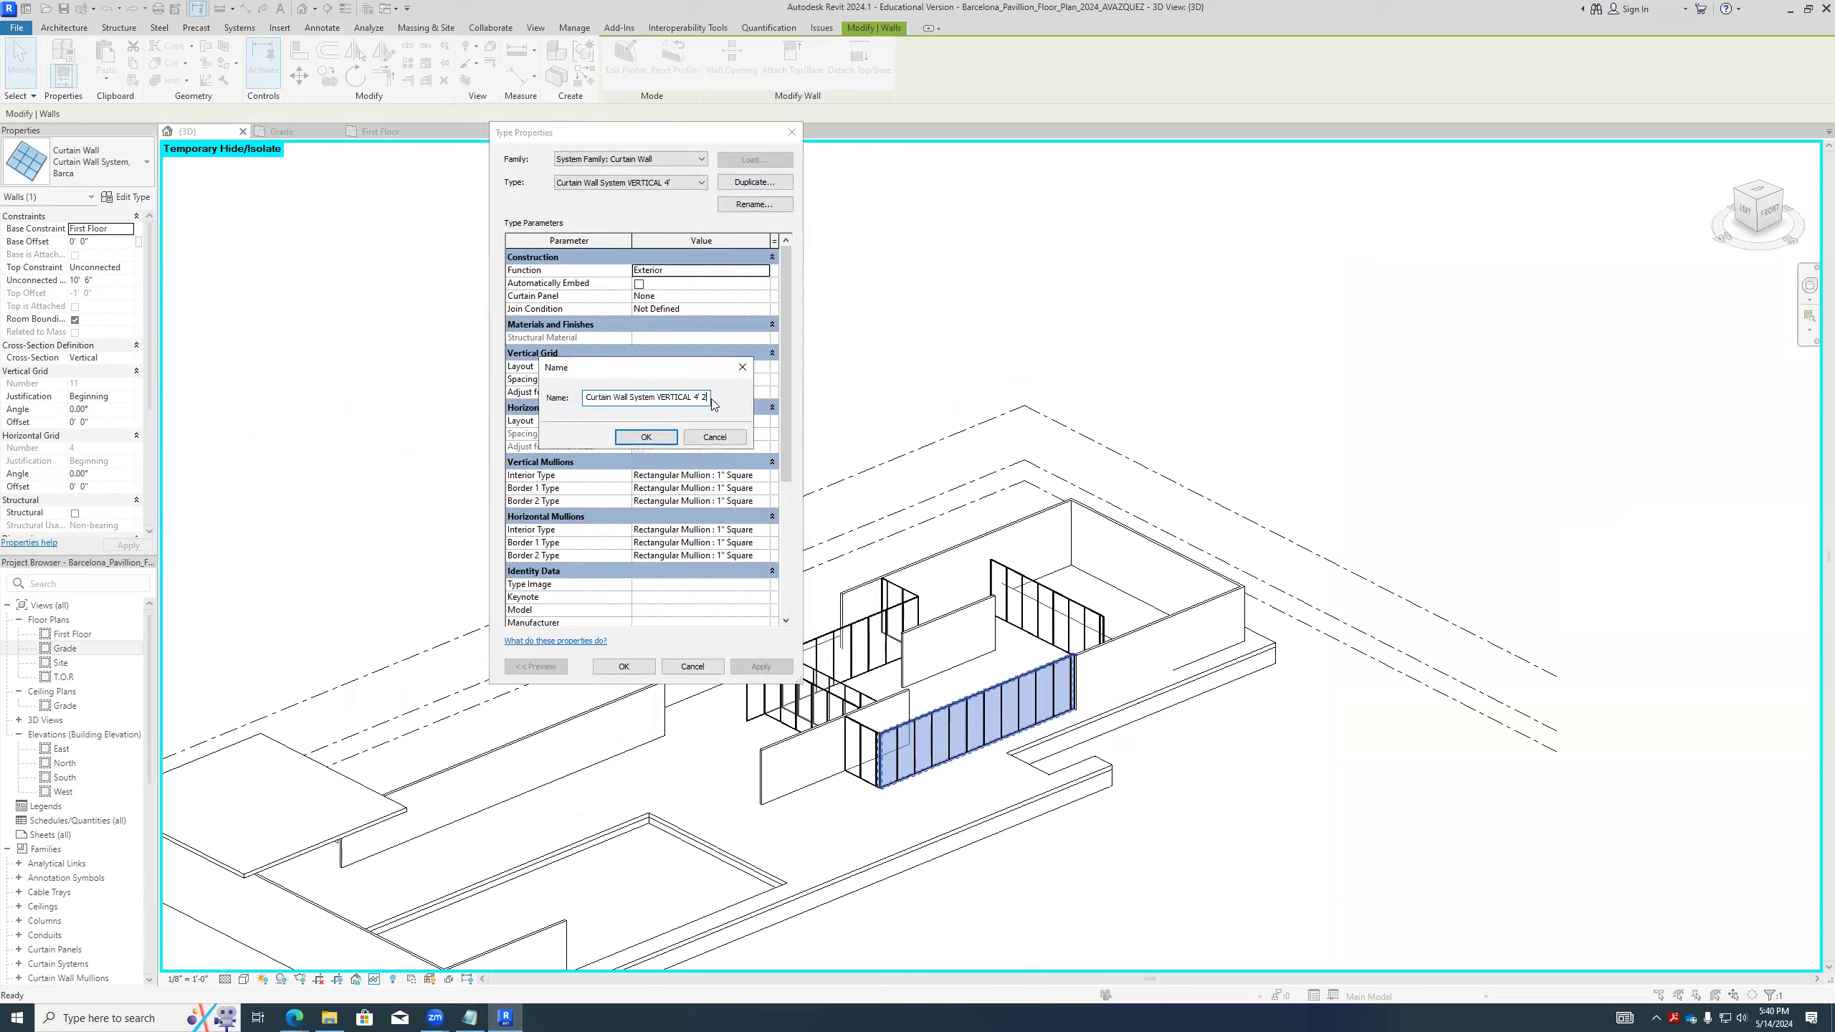
text(12)
click(646, 436)
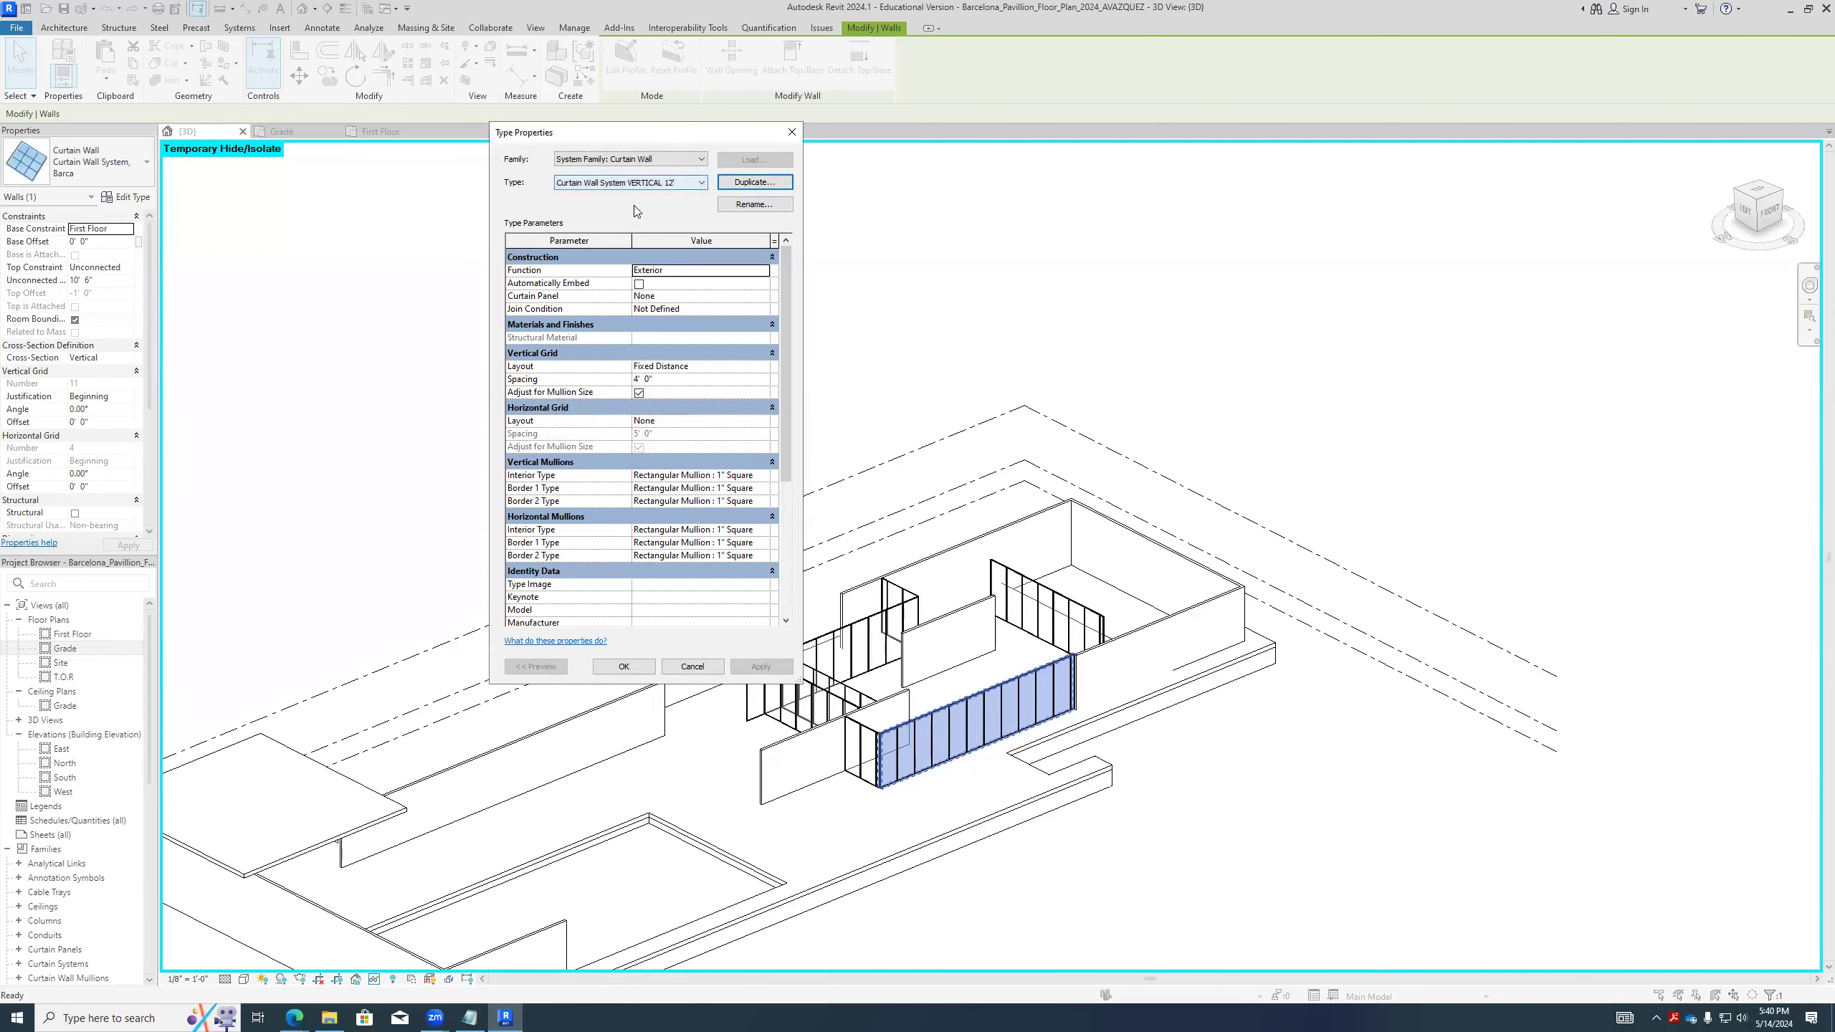
- Set the new type's vertical grid spacing to 12', apply it to the long front curtain wall and deselect the wall
click(663, 380)
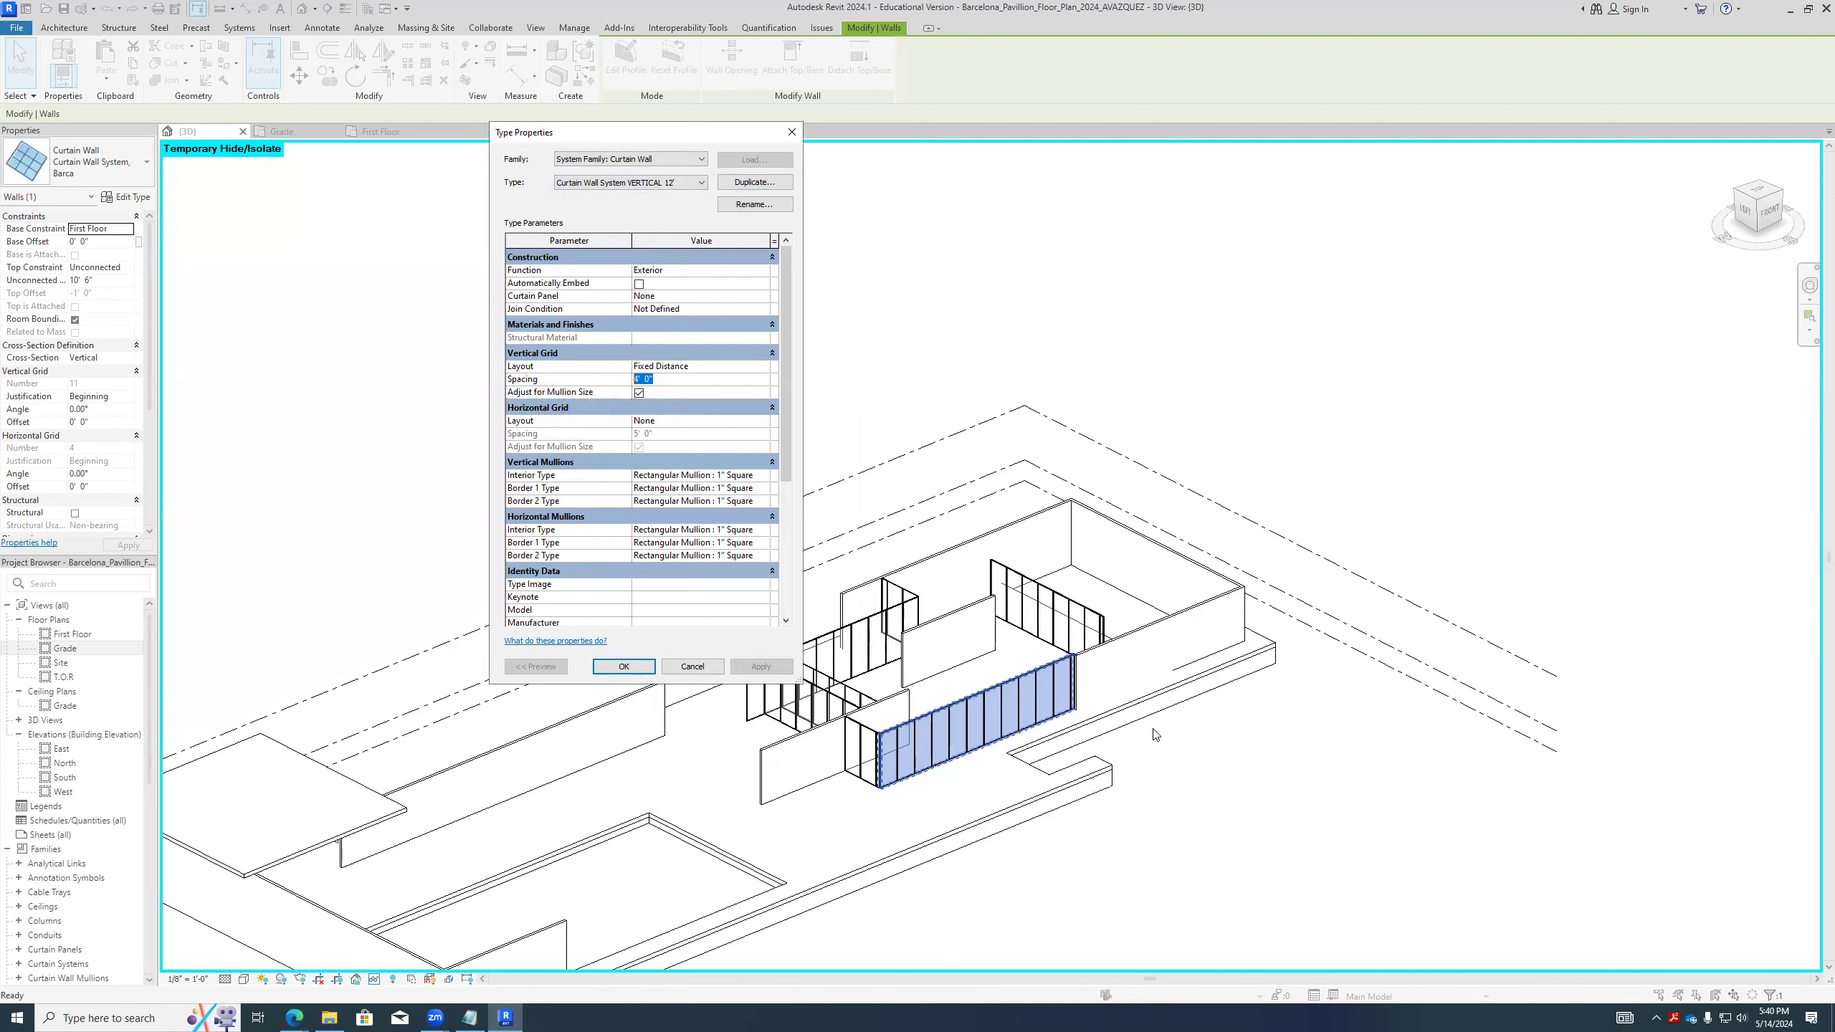
text(12)
key(Return)
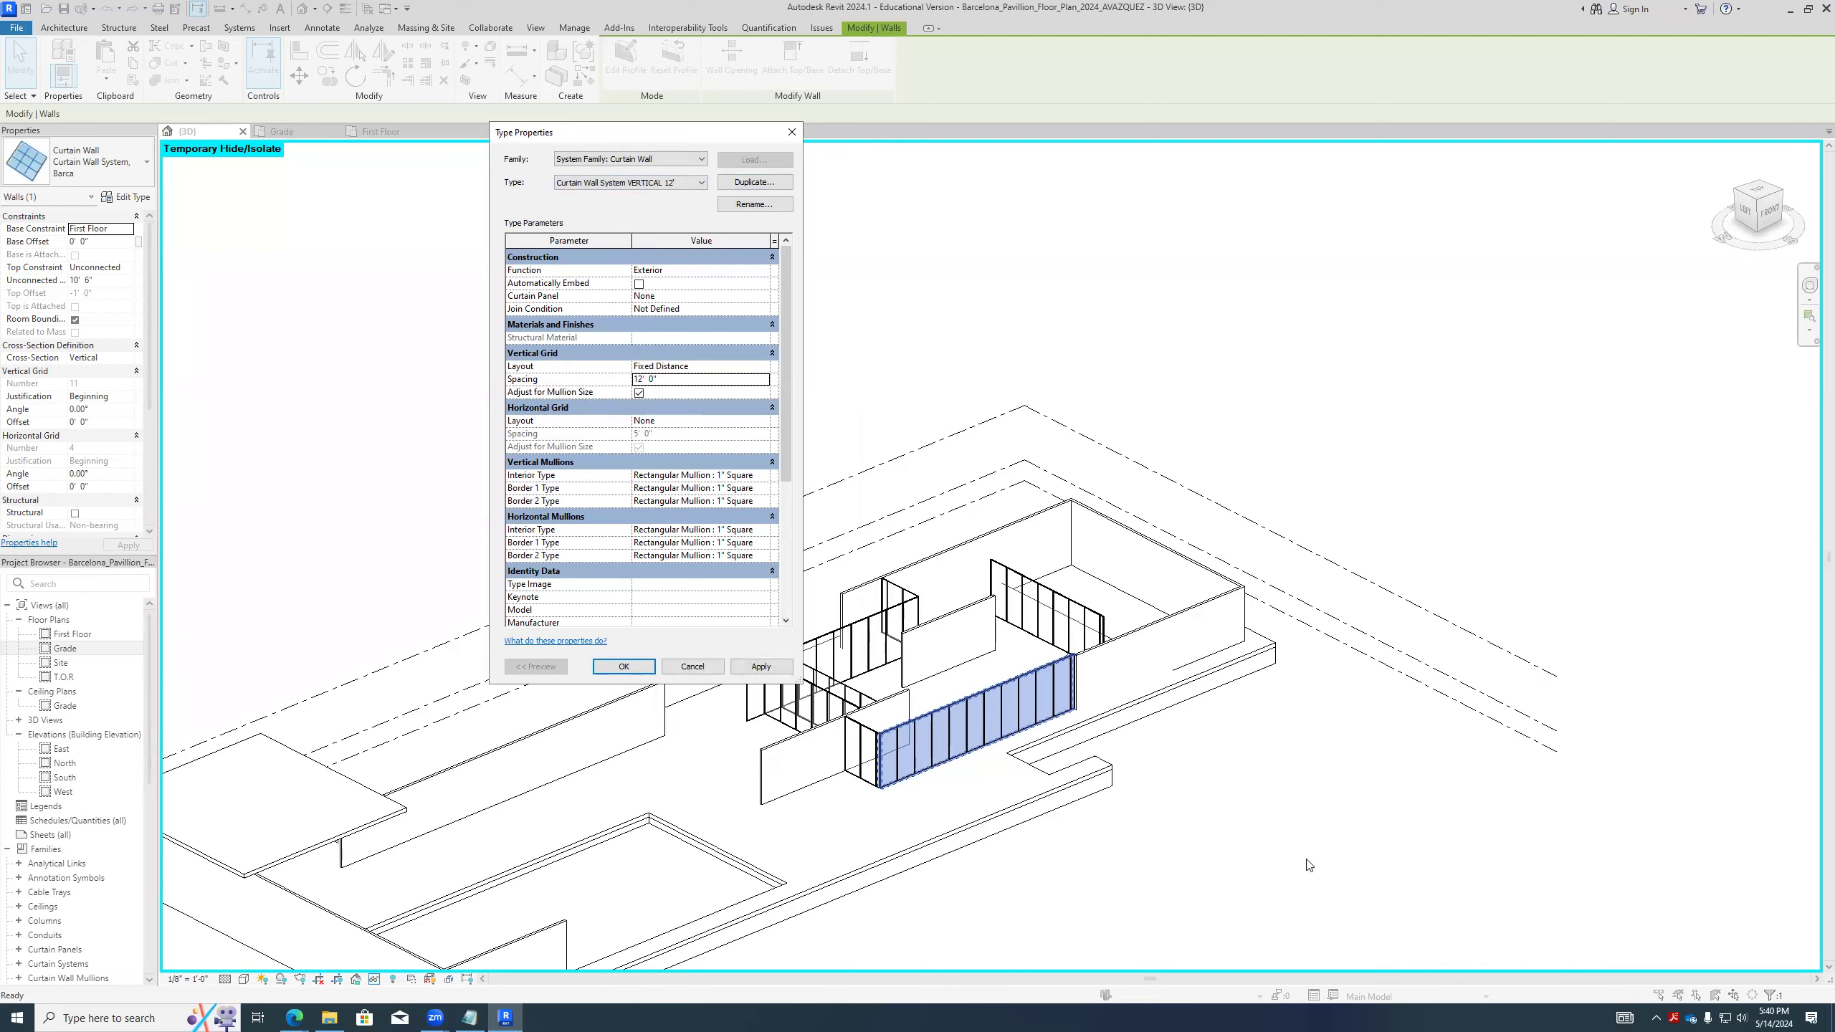
key(Return)
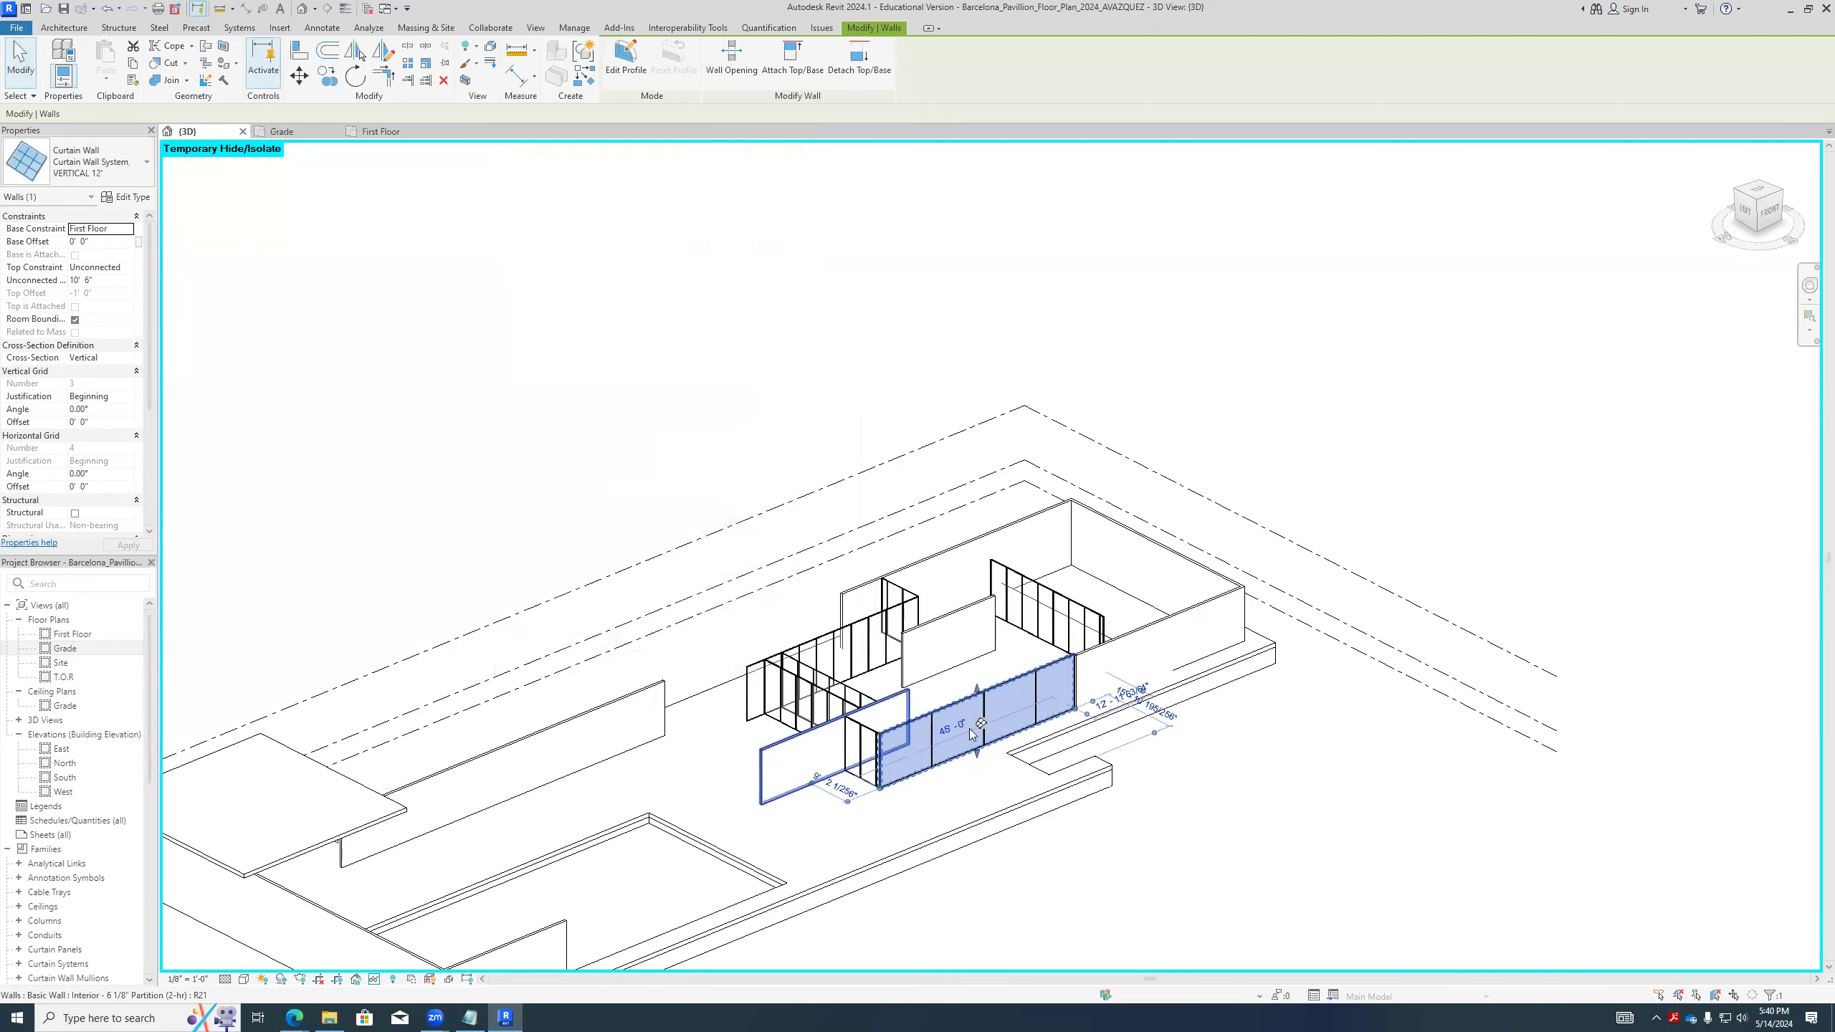
key(Escape)
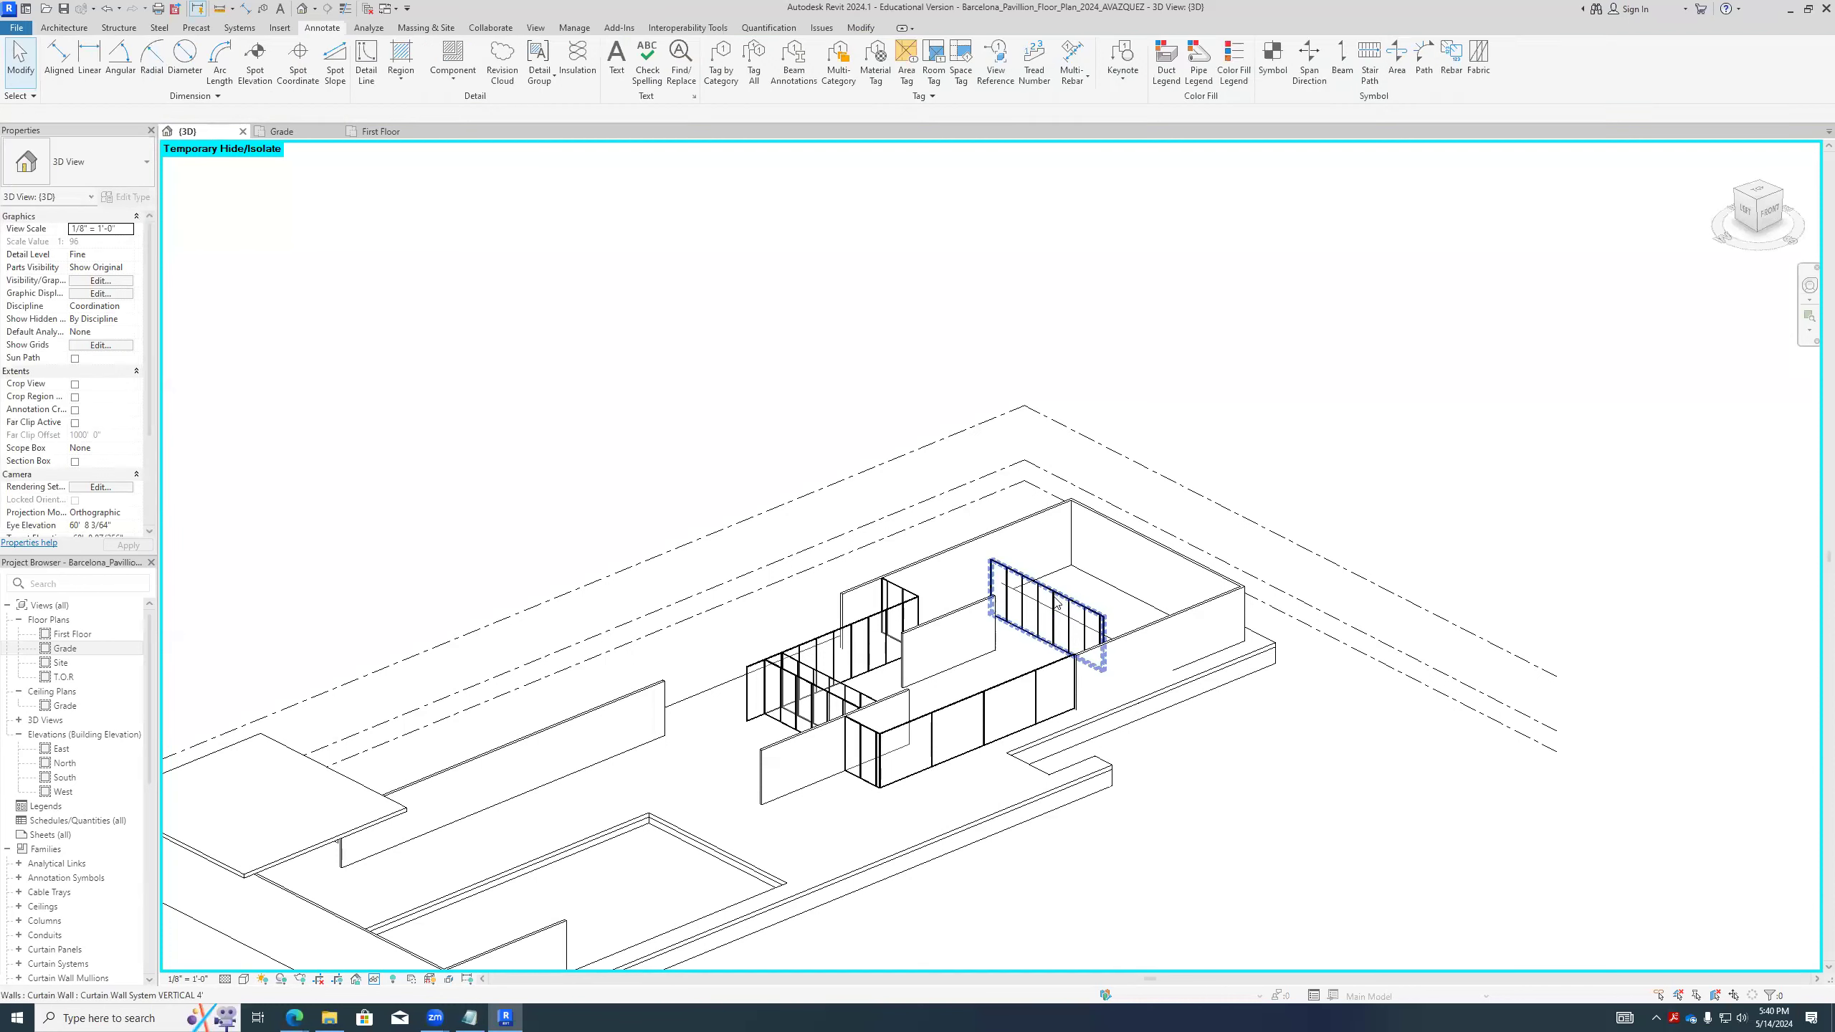
- Select the rear, inner end and long front curtain walls in turn to compare their types, and clear the selection
click(1056, 604)
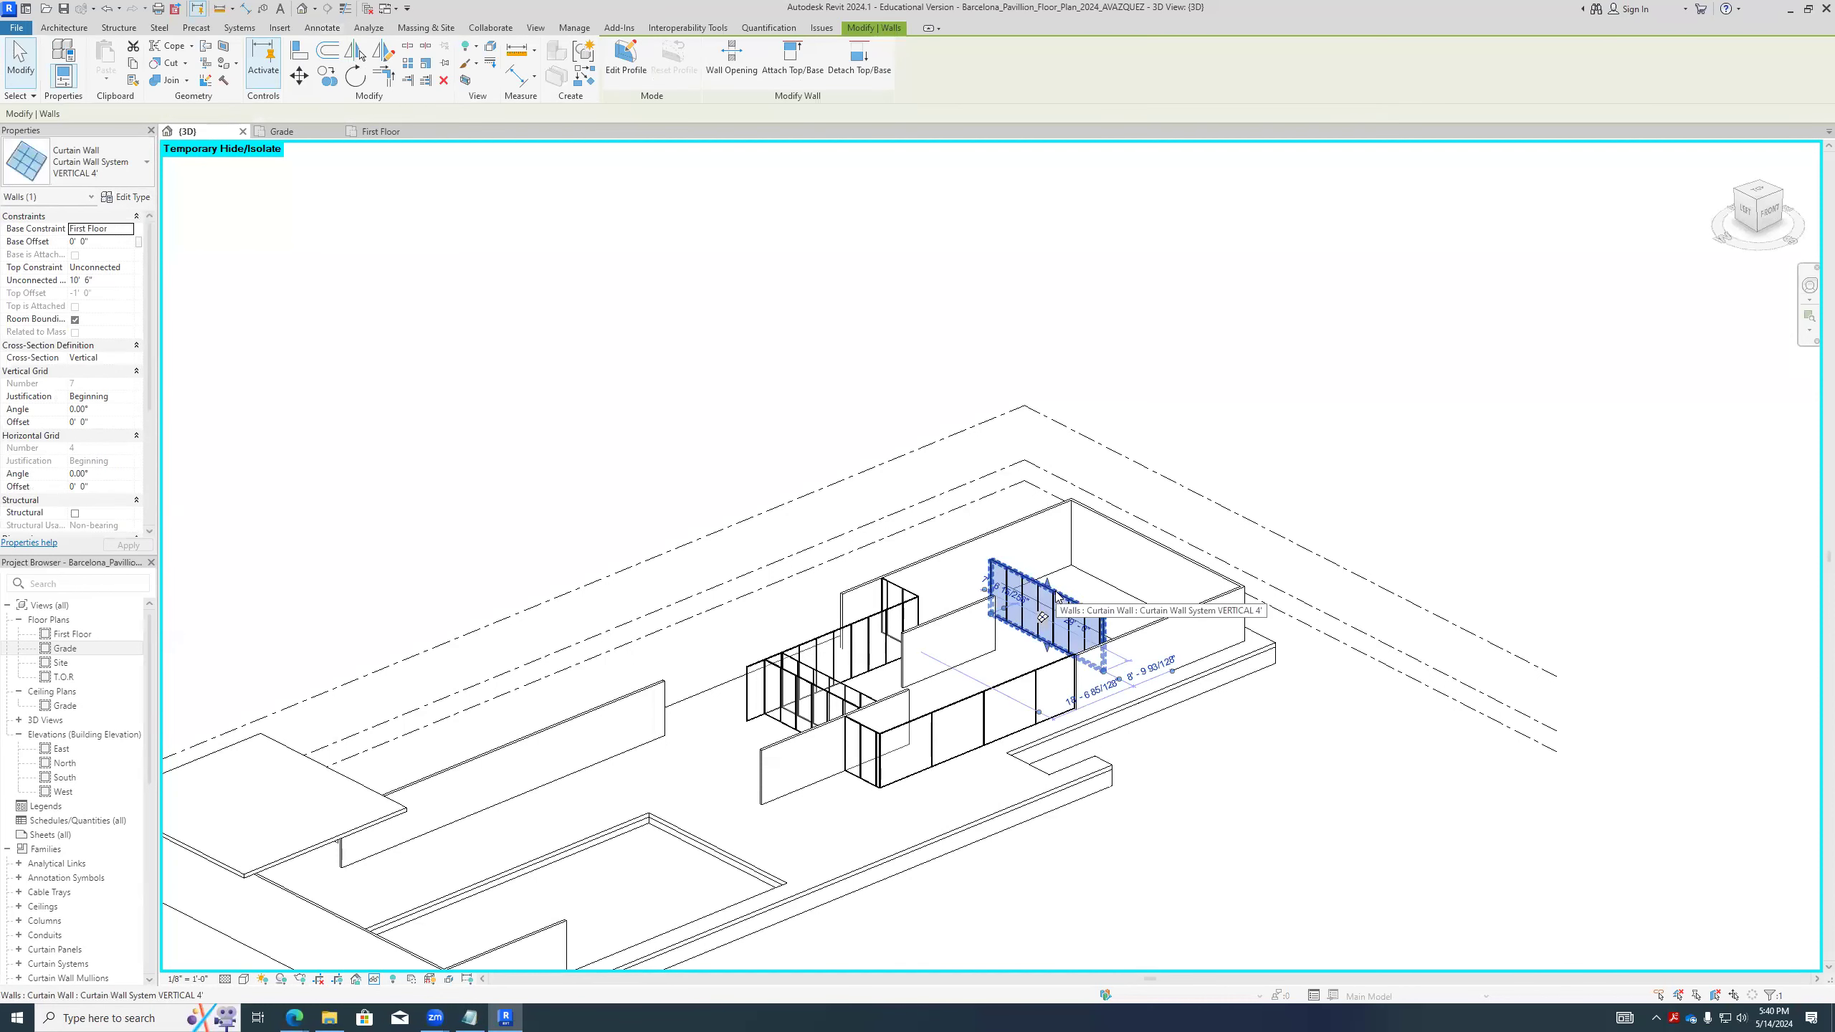
click(962, 706)
click(990, 670)
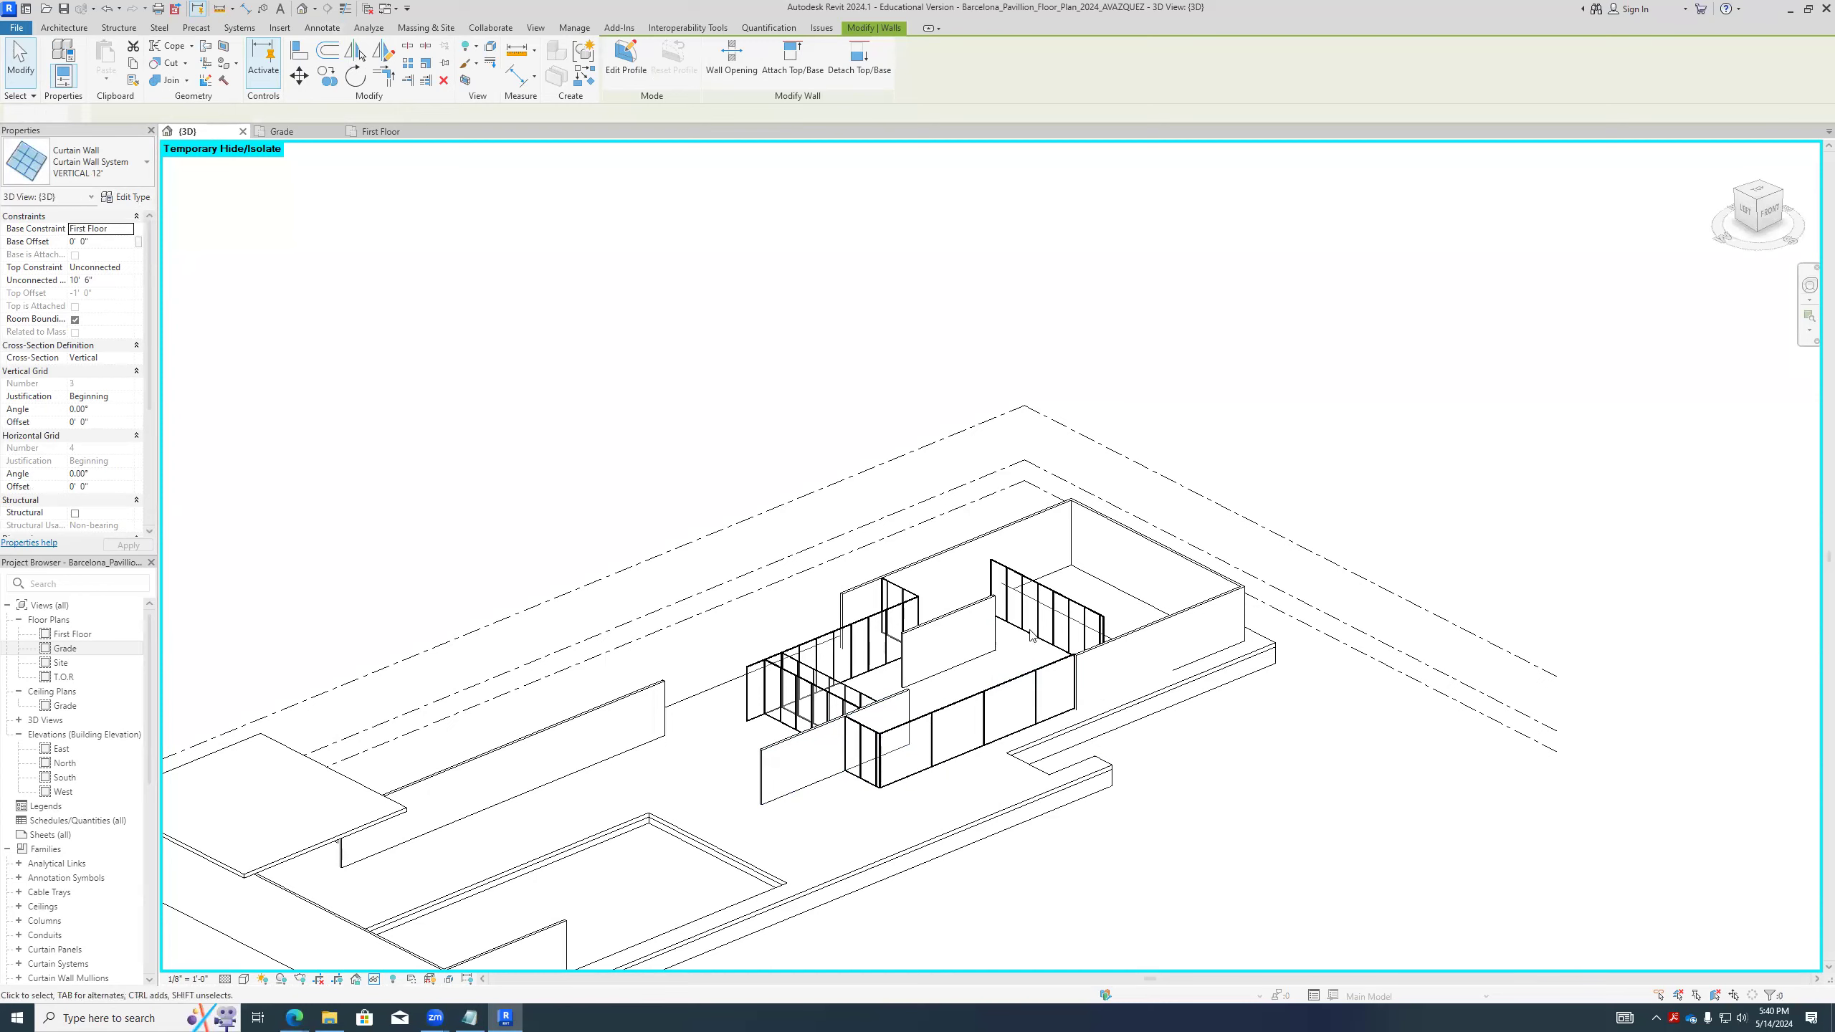
click(1049, 588)
click(900, 603)
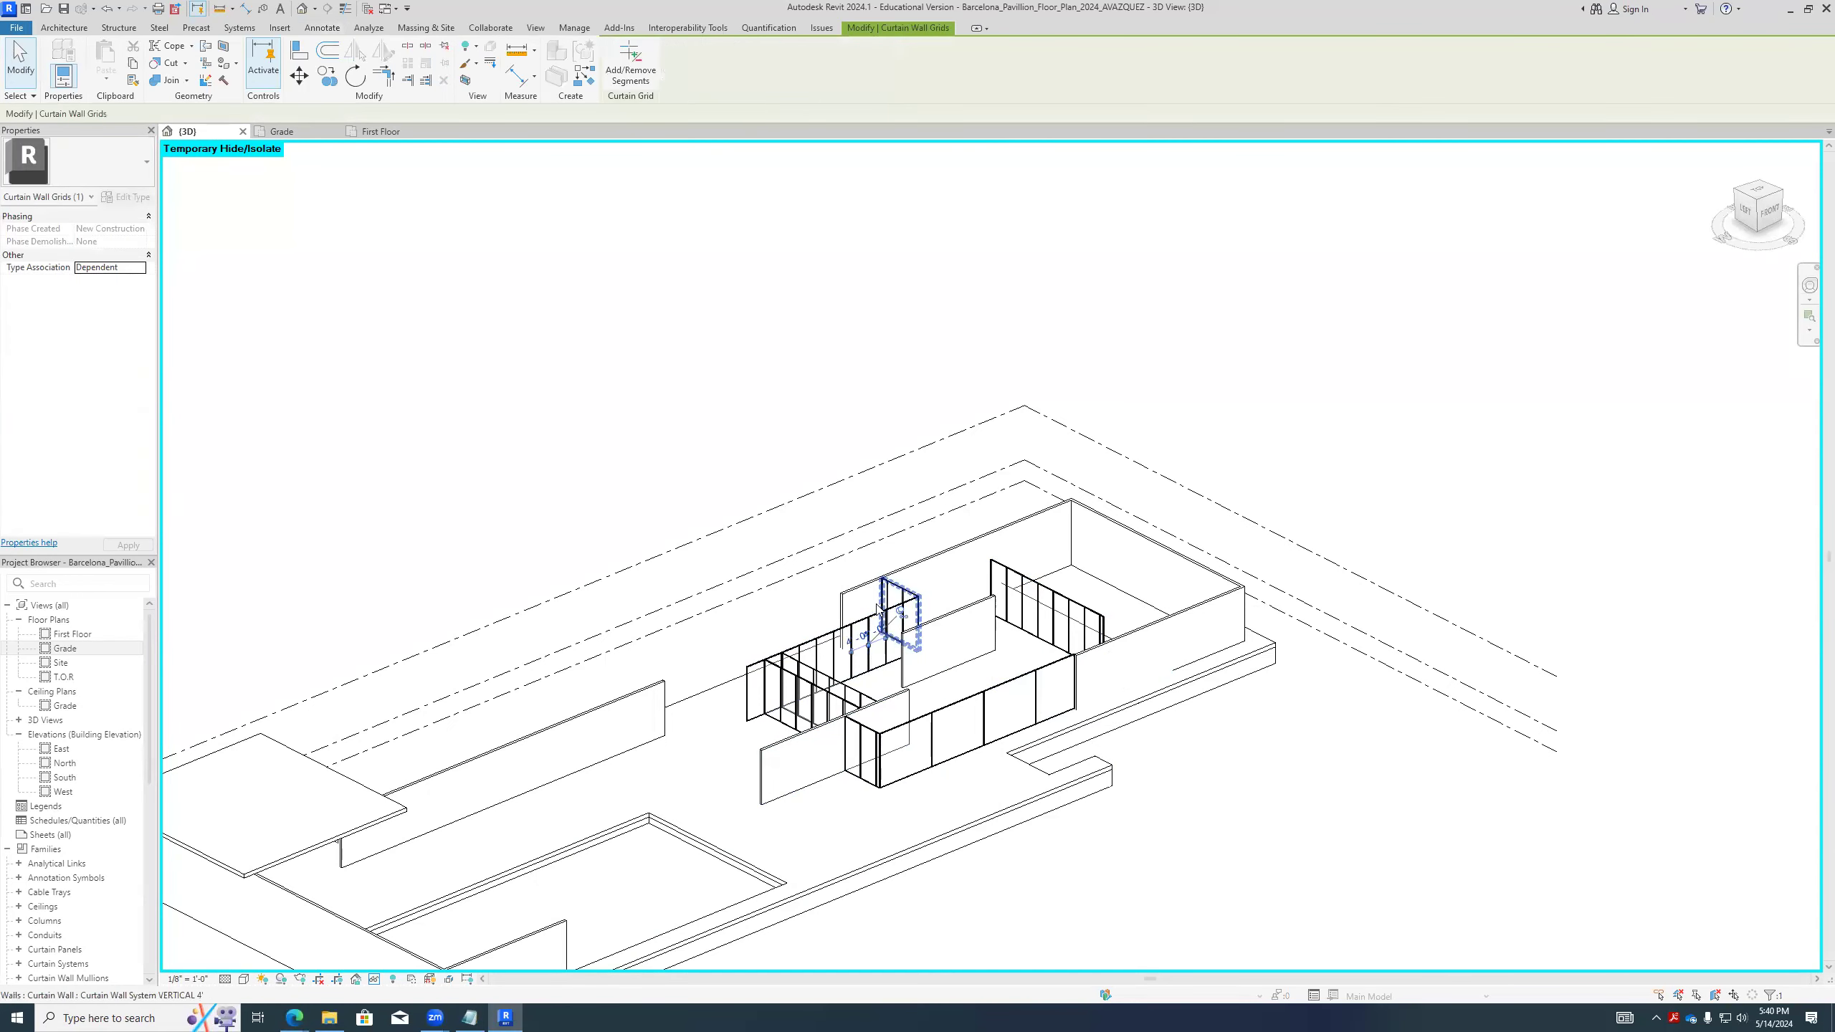
click(994, 706)
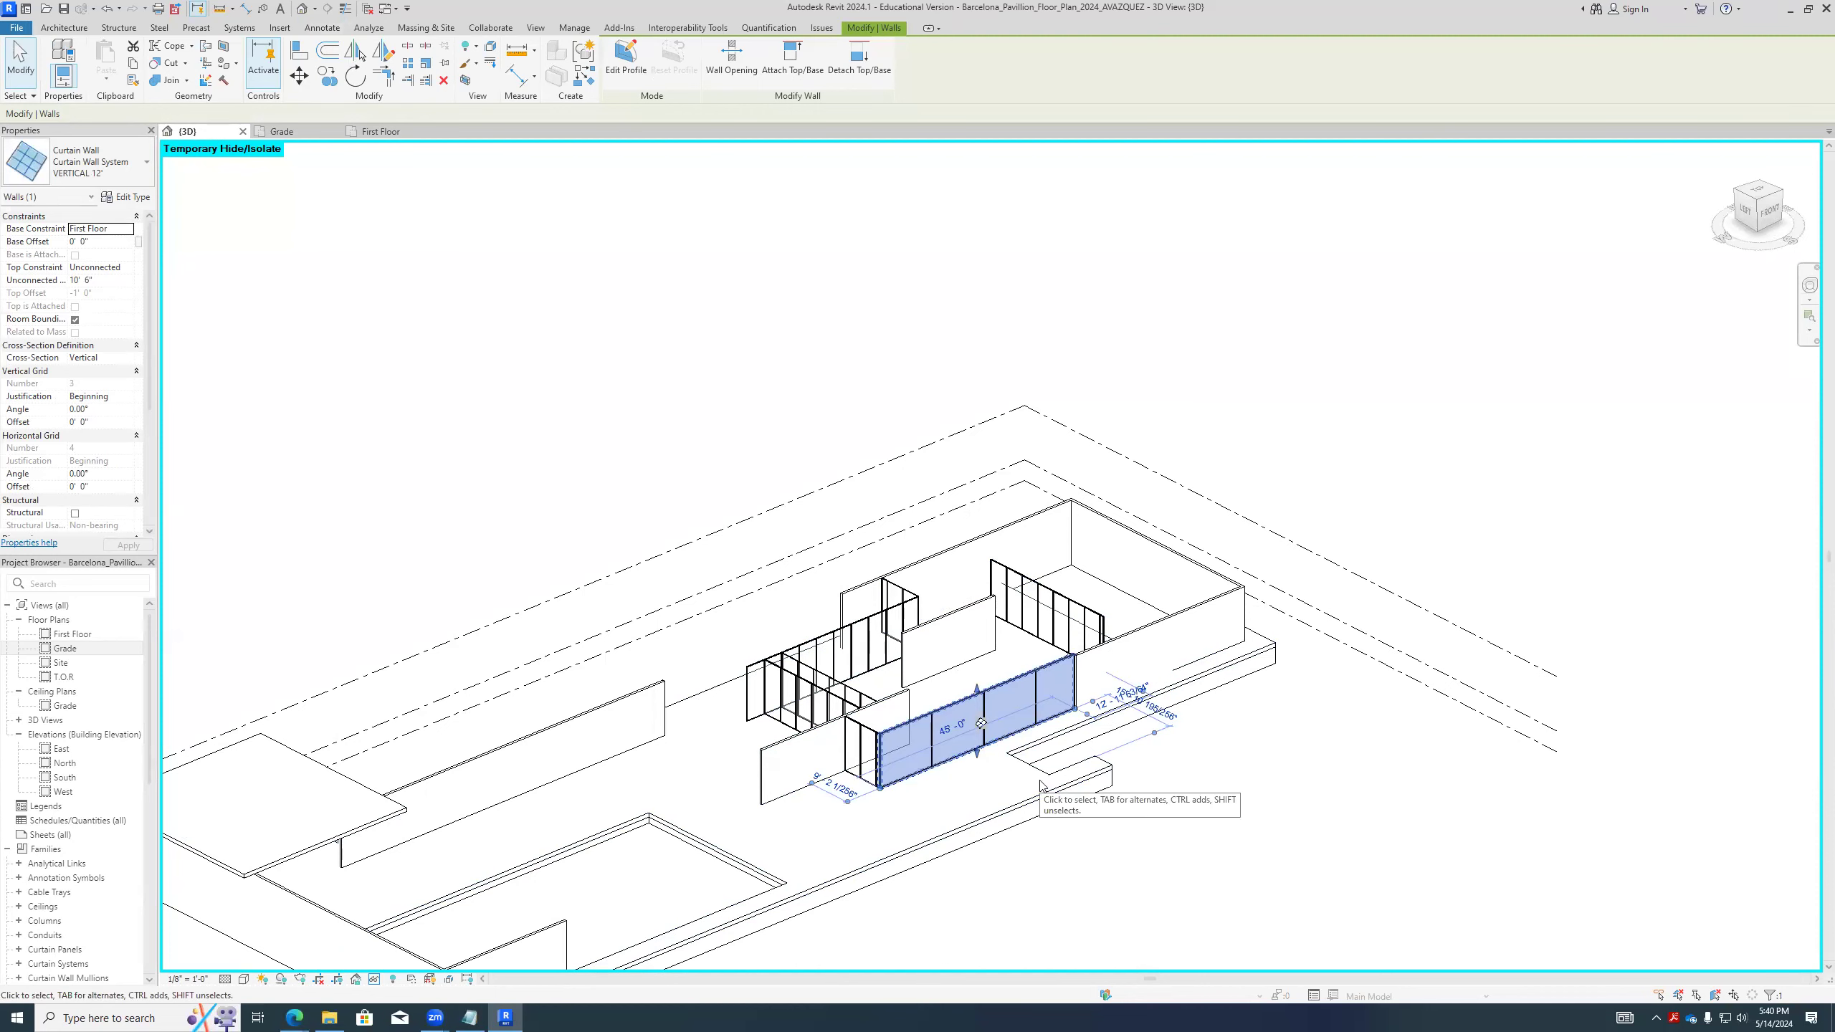
click(1056, 805)
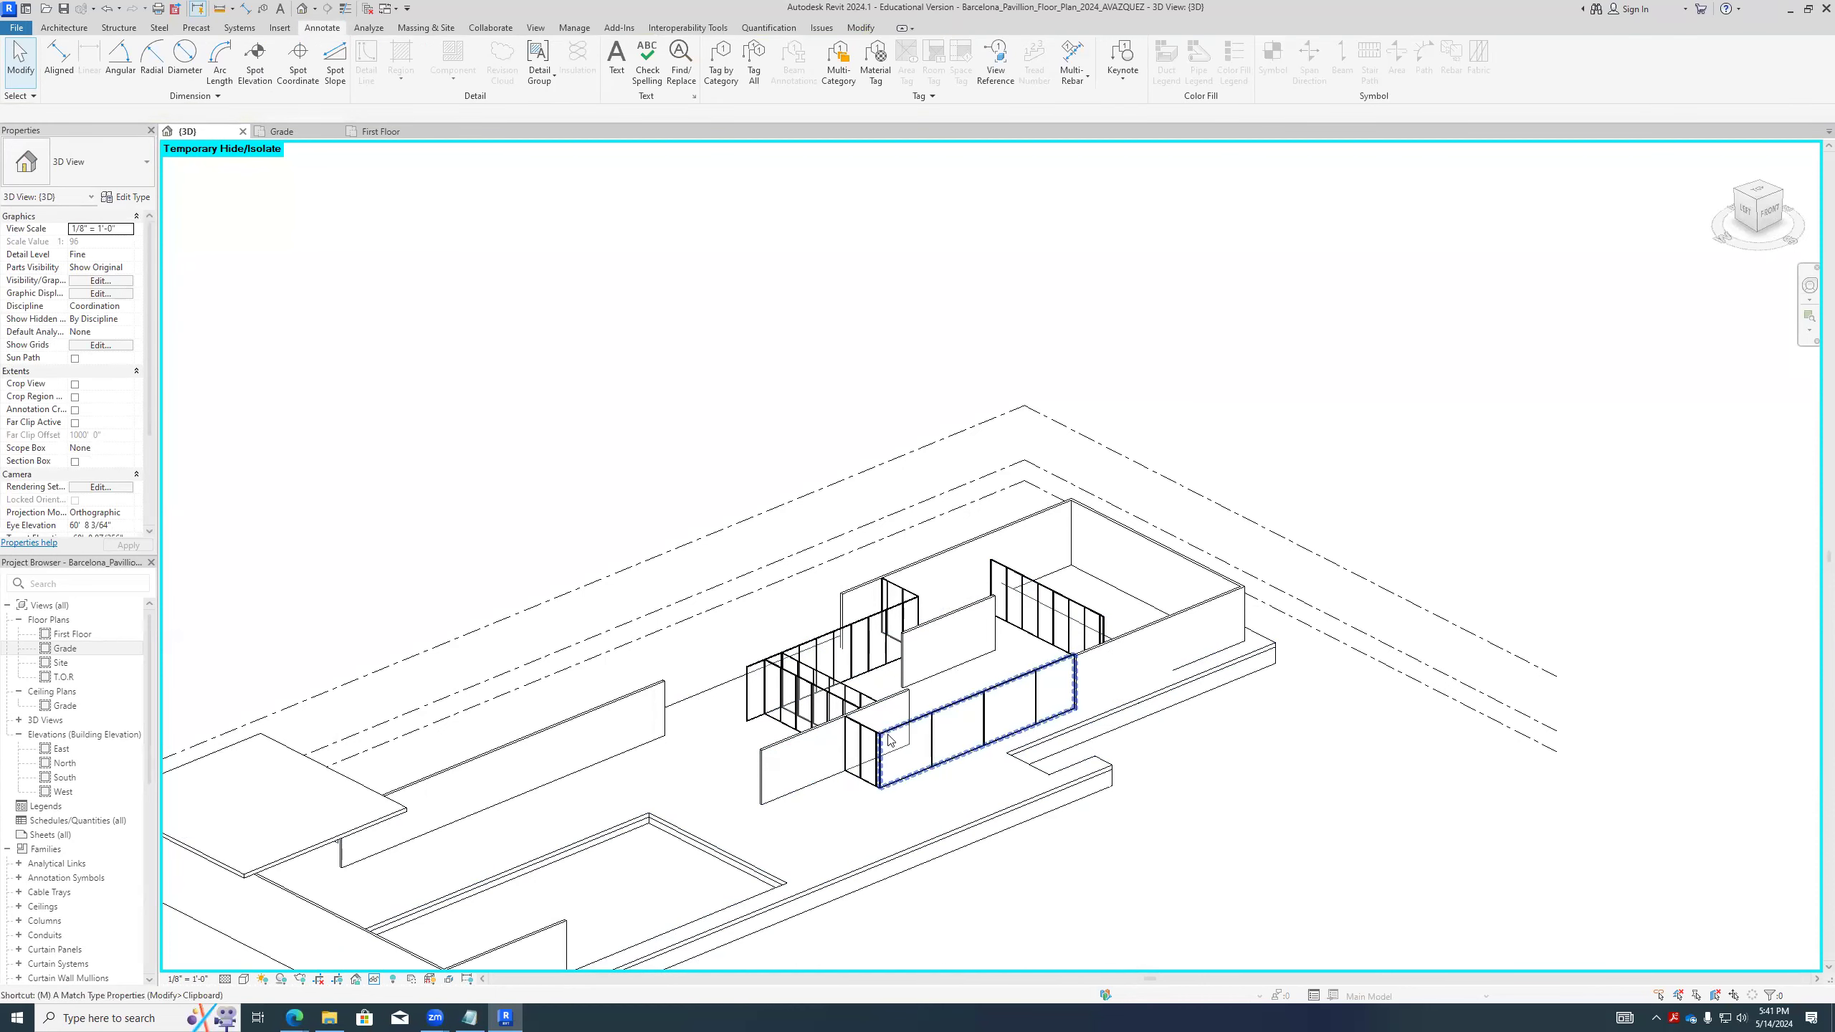
- Match the long front curtain wall's 12' type onto the two parallel inner curtain walls
scroll(886, 729, up, 2)
key(a)
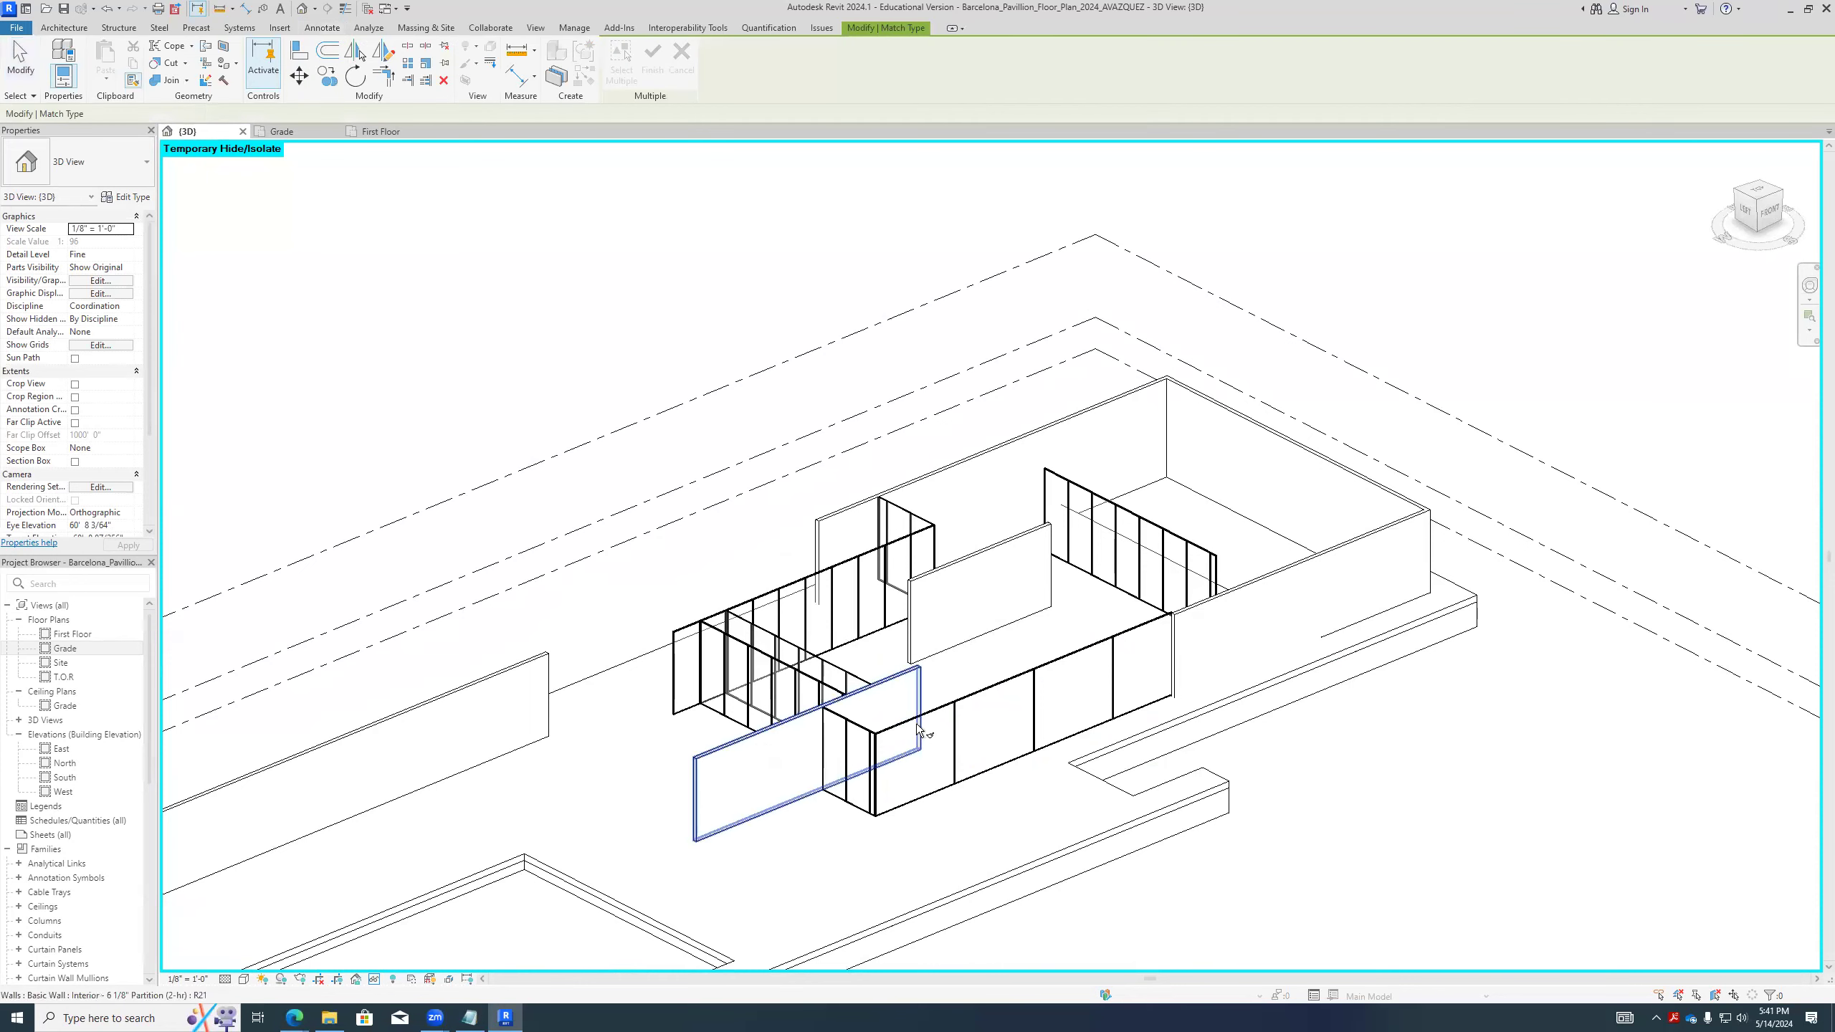
click(933, 729)
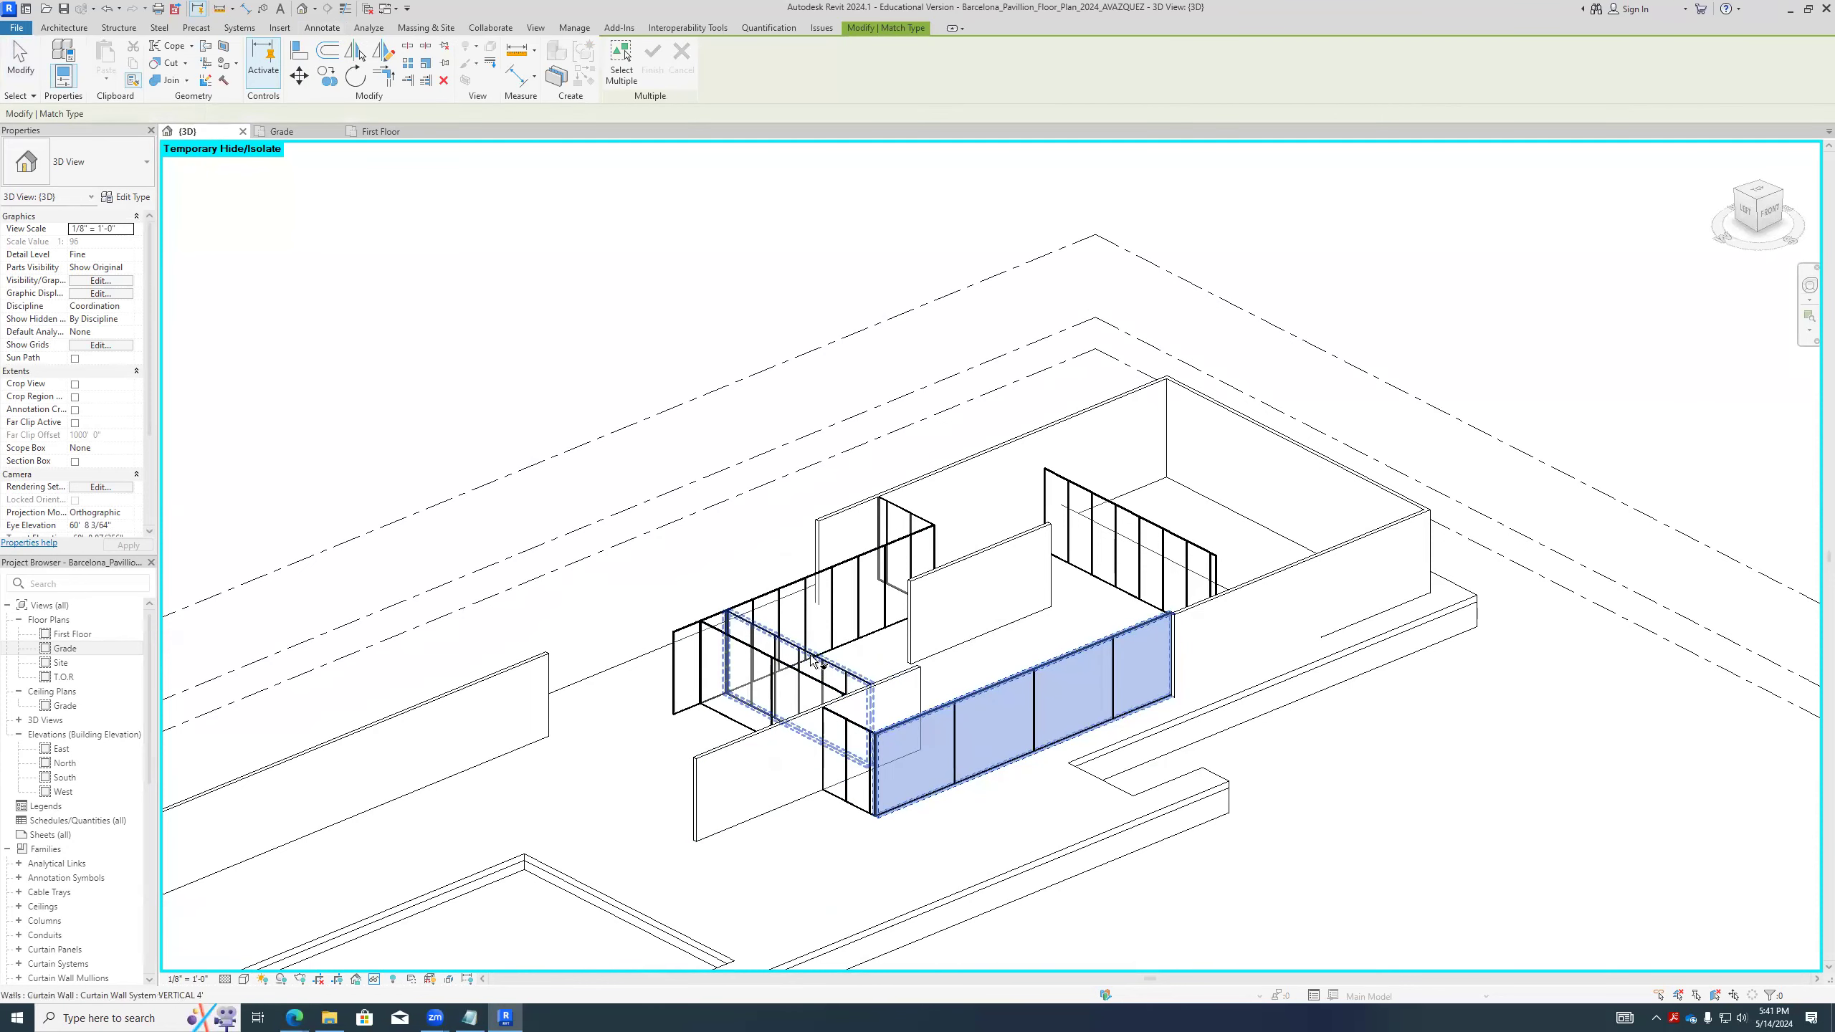
key(Escape)
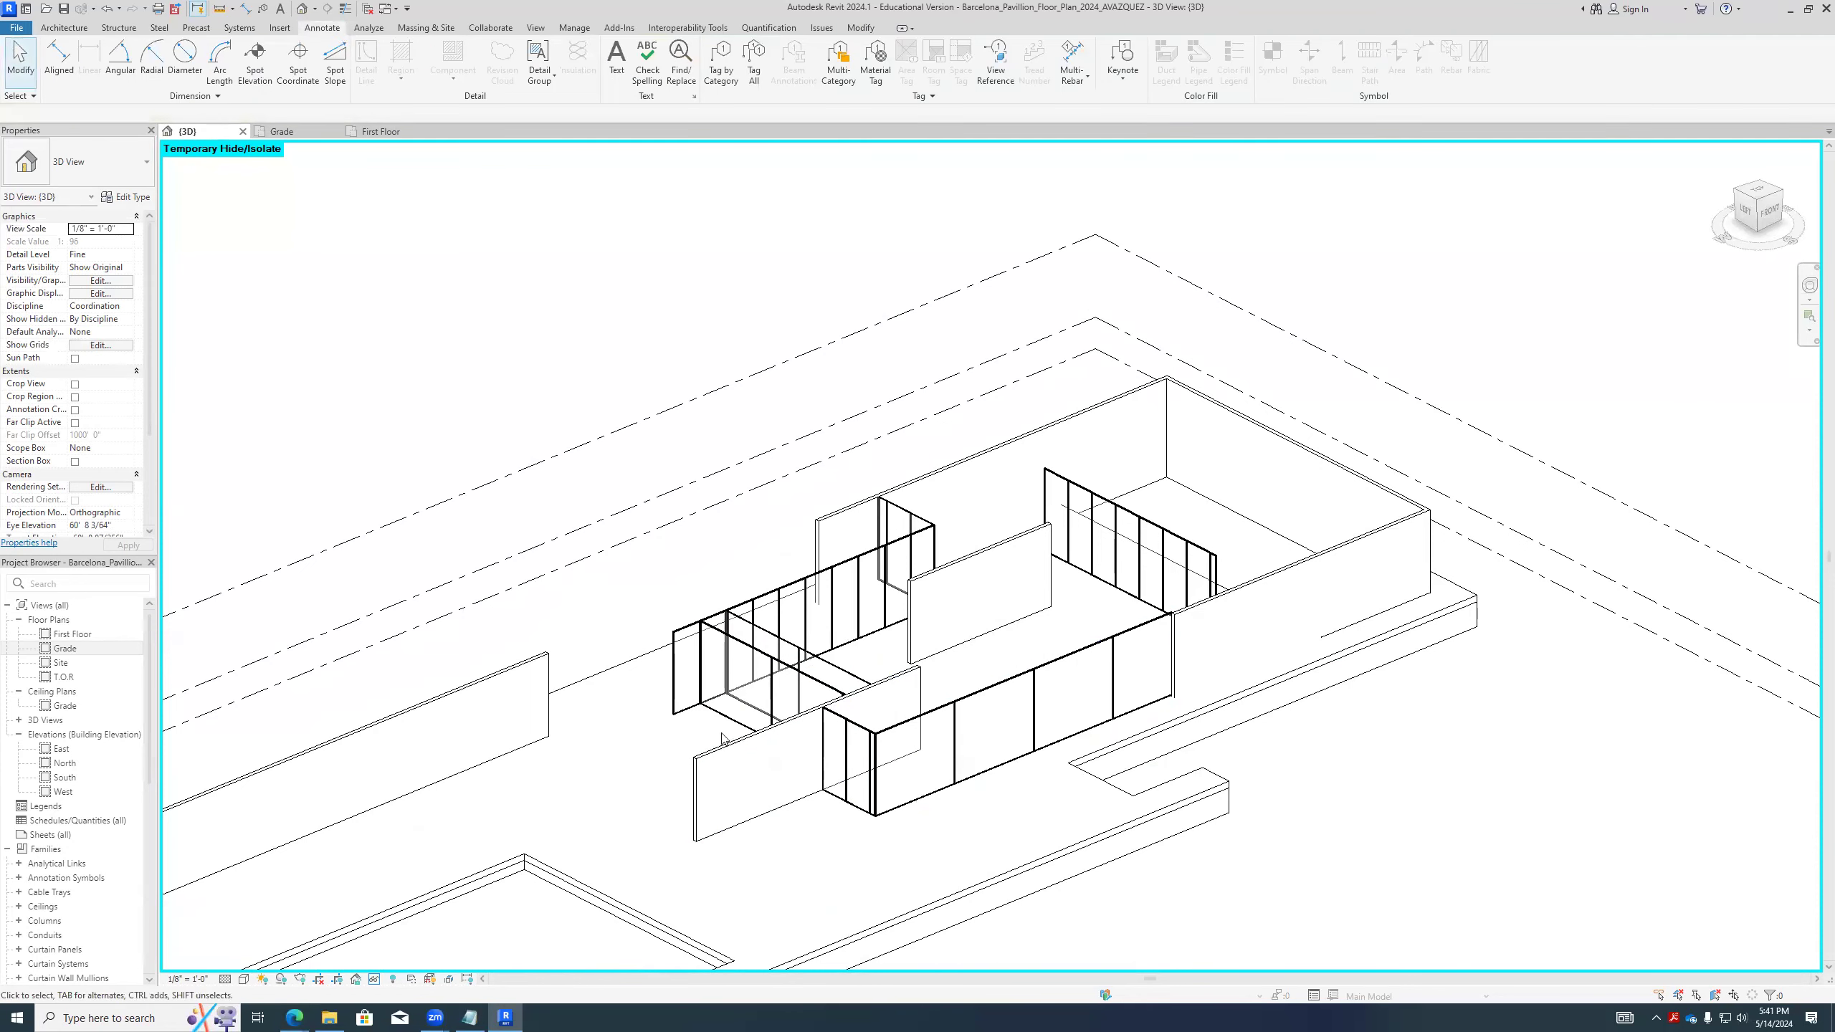
- Examine the curtain walls' mullion spacing up close, select the short wall at the front corner and deselect it
scroll(819, 668, up, 3)
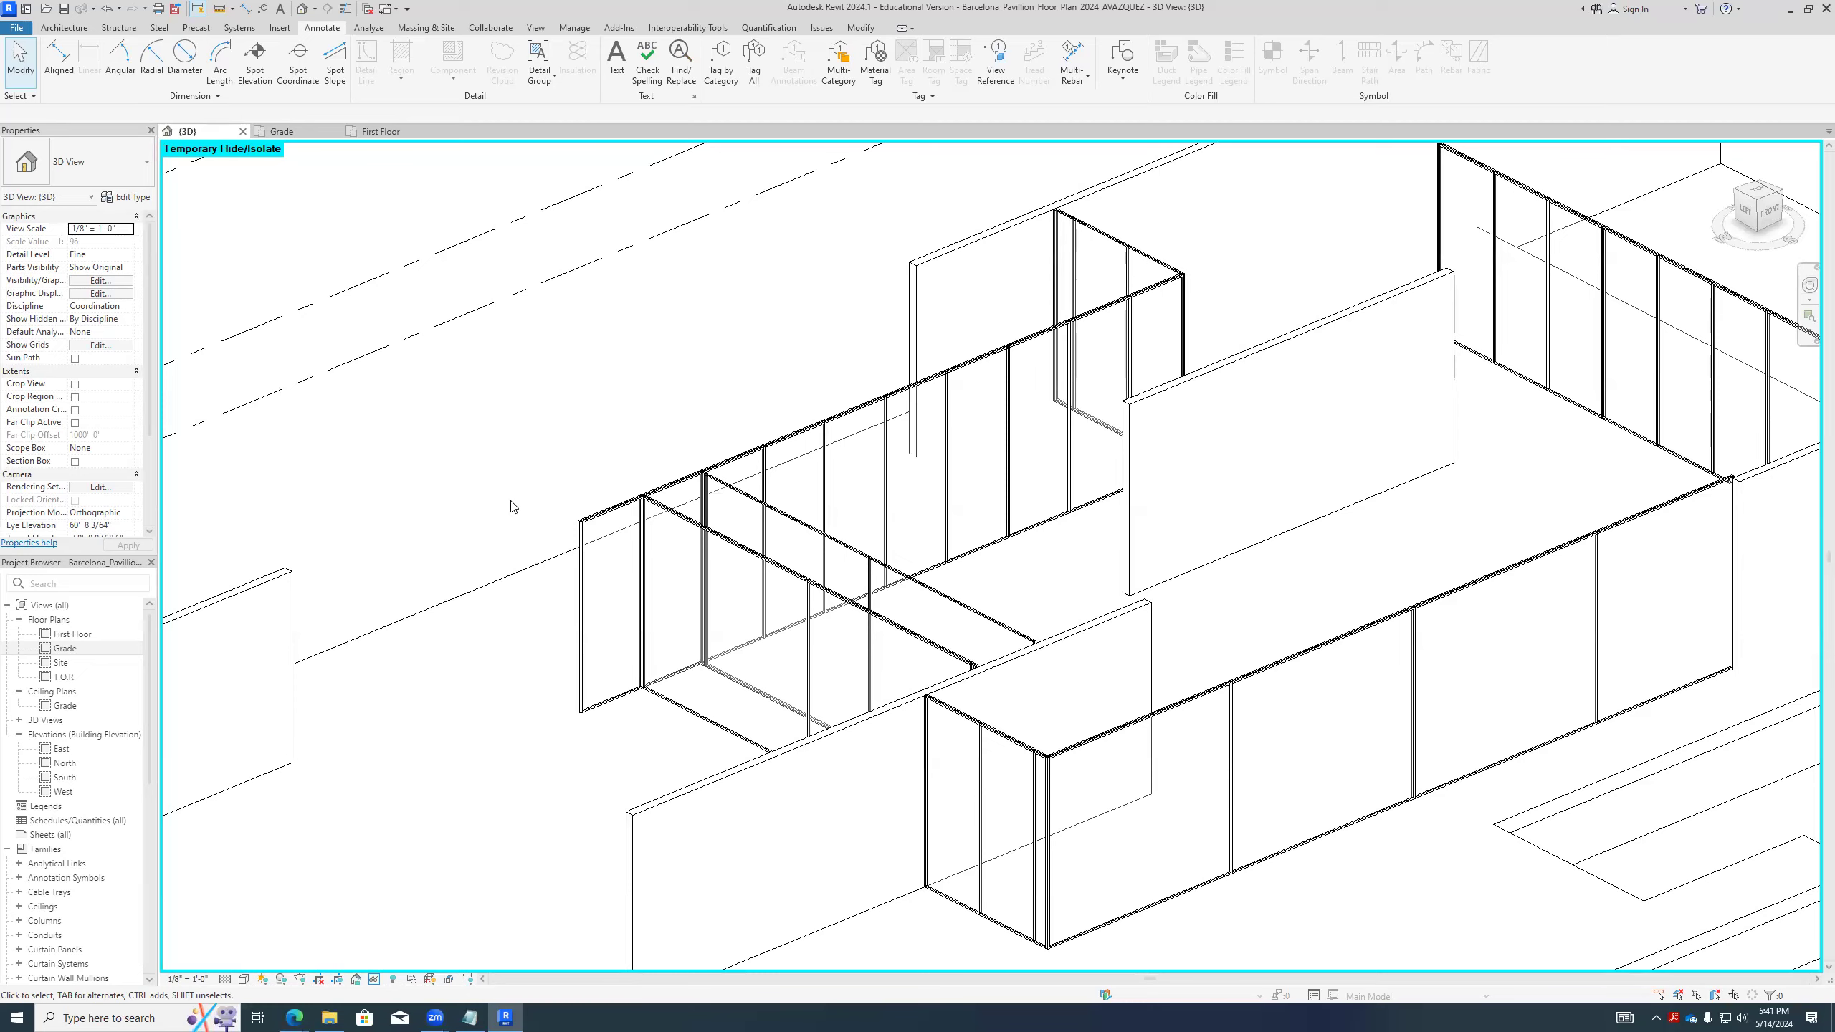
scroll(760, 500, down, 3)
scroll(875, 597, up, 2)
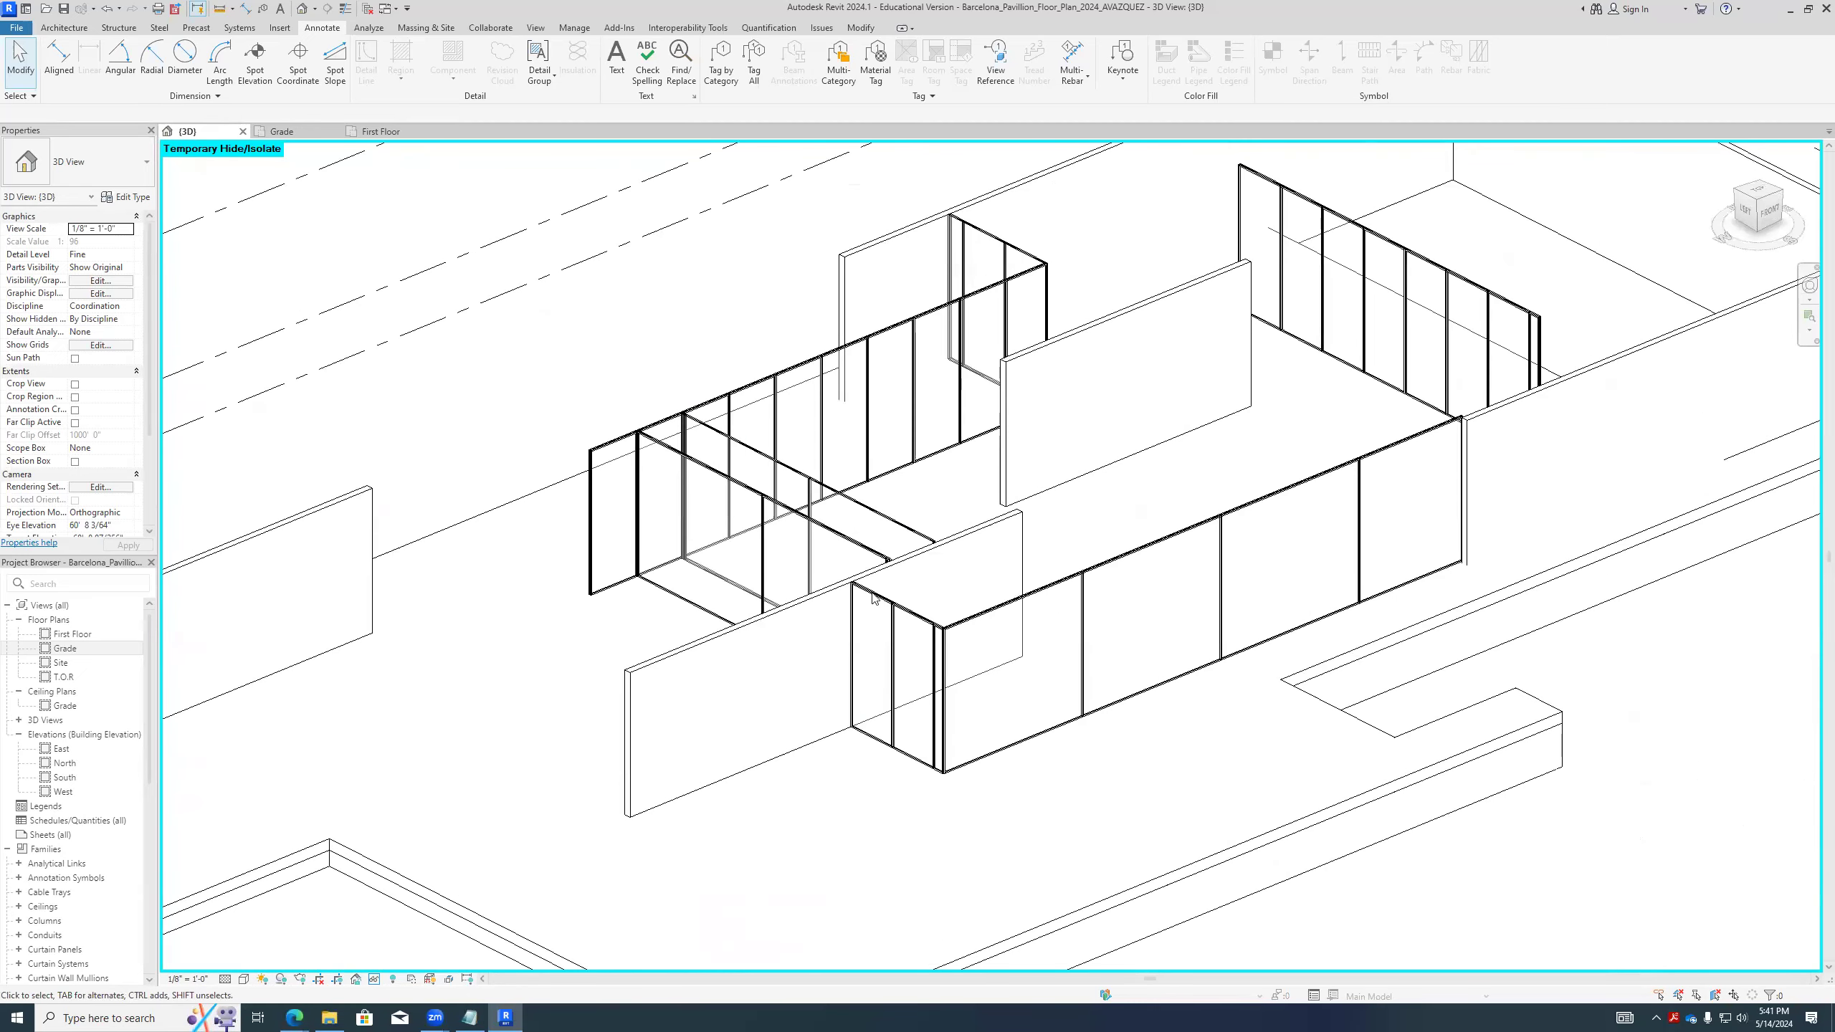
click(890, 646)
key(Escape)
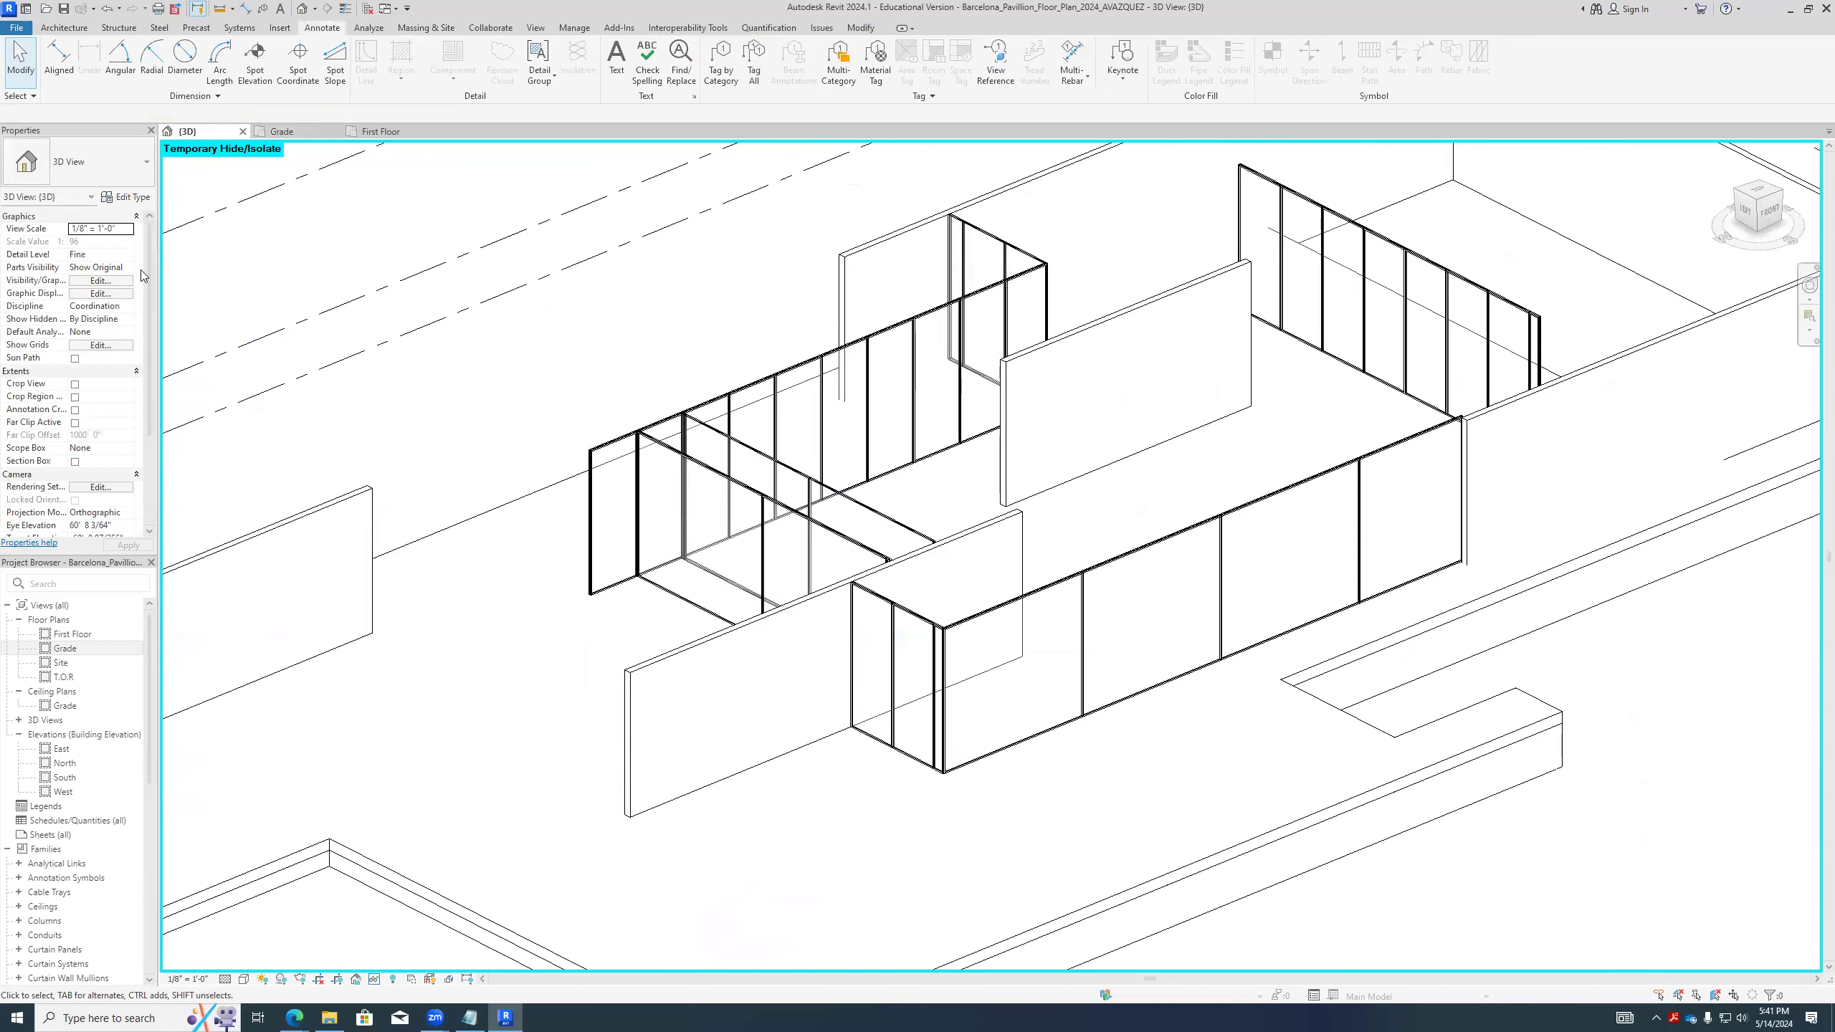
- Open the First Floor plan and unpin the middle curtain grid line of the short front corner curtain wall
double_click(73, 633)
scroll(909, 713, up, 5)
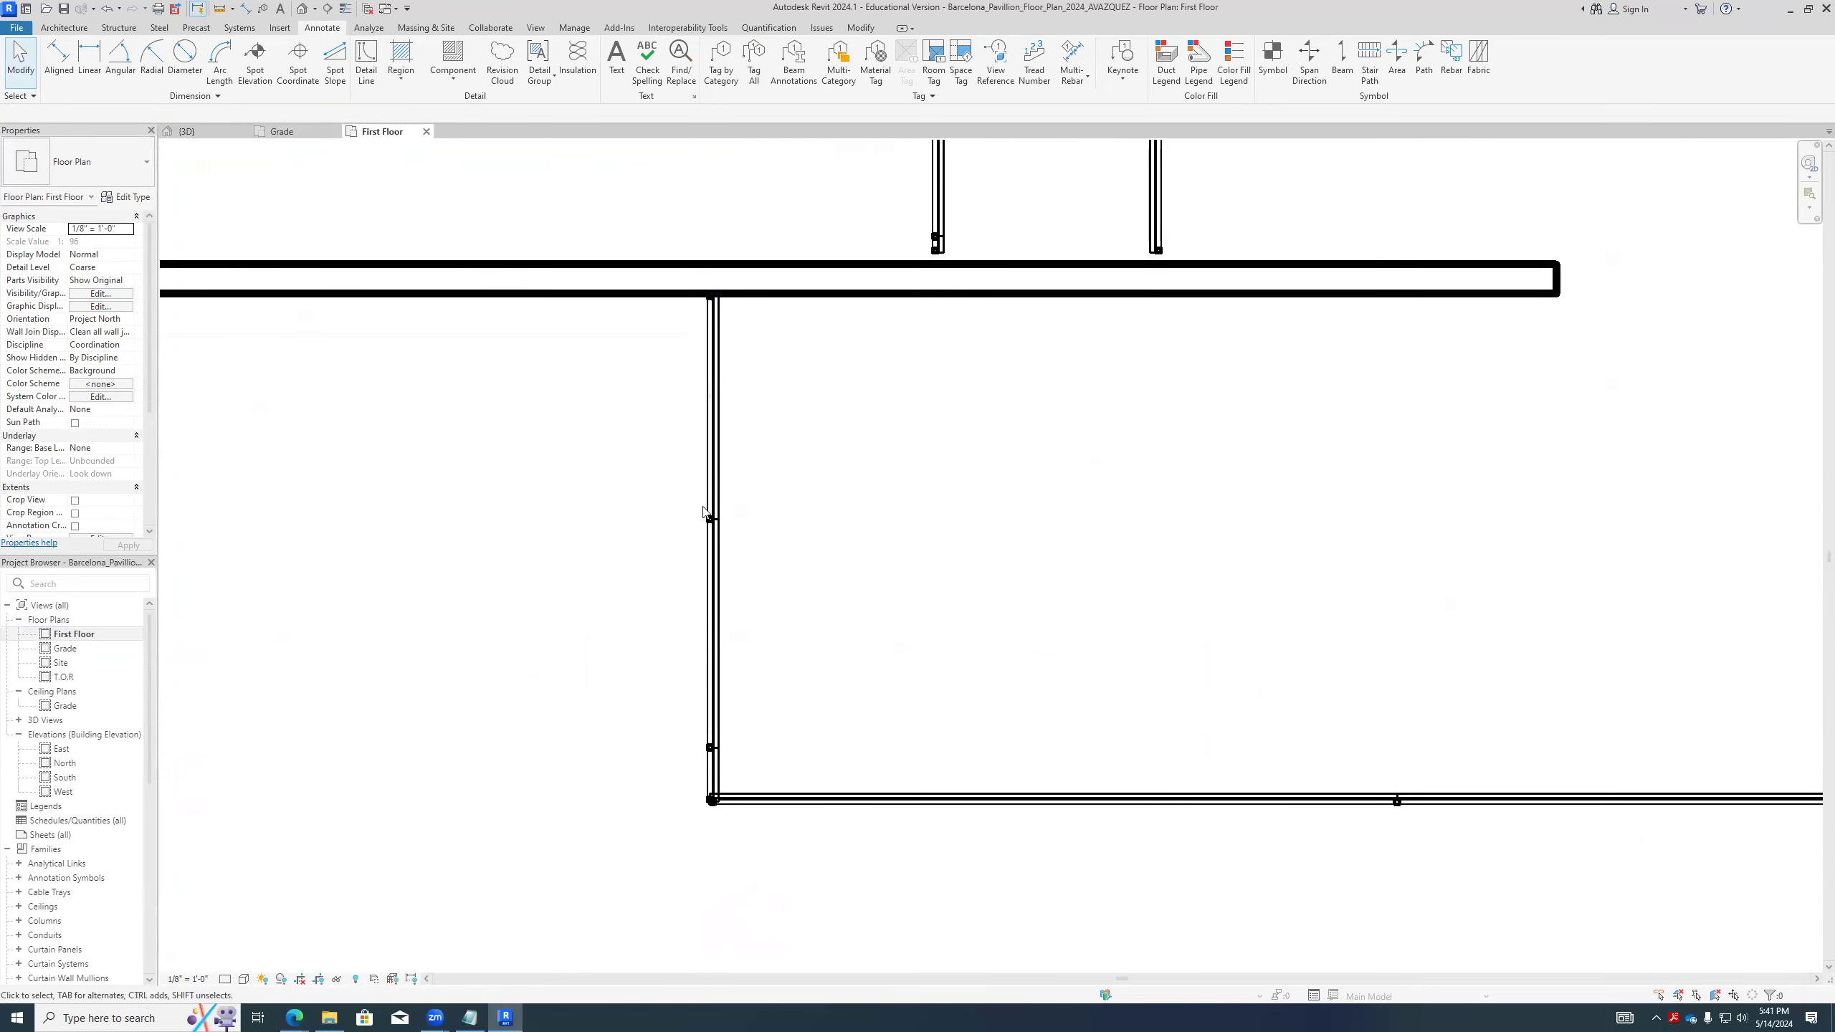
click(710, 519)
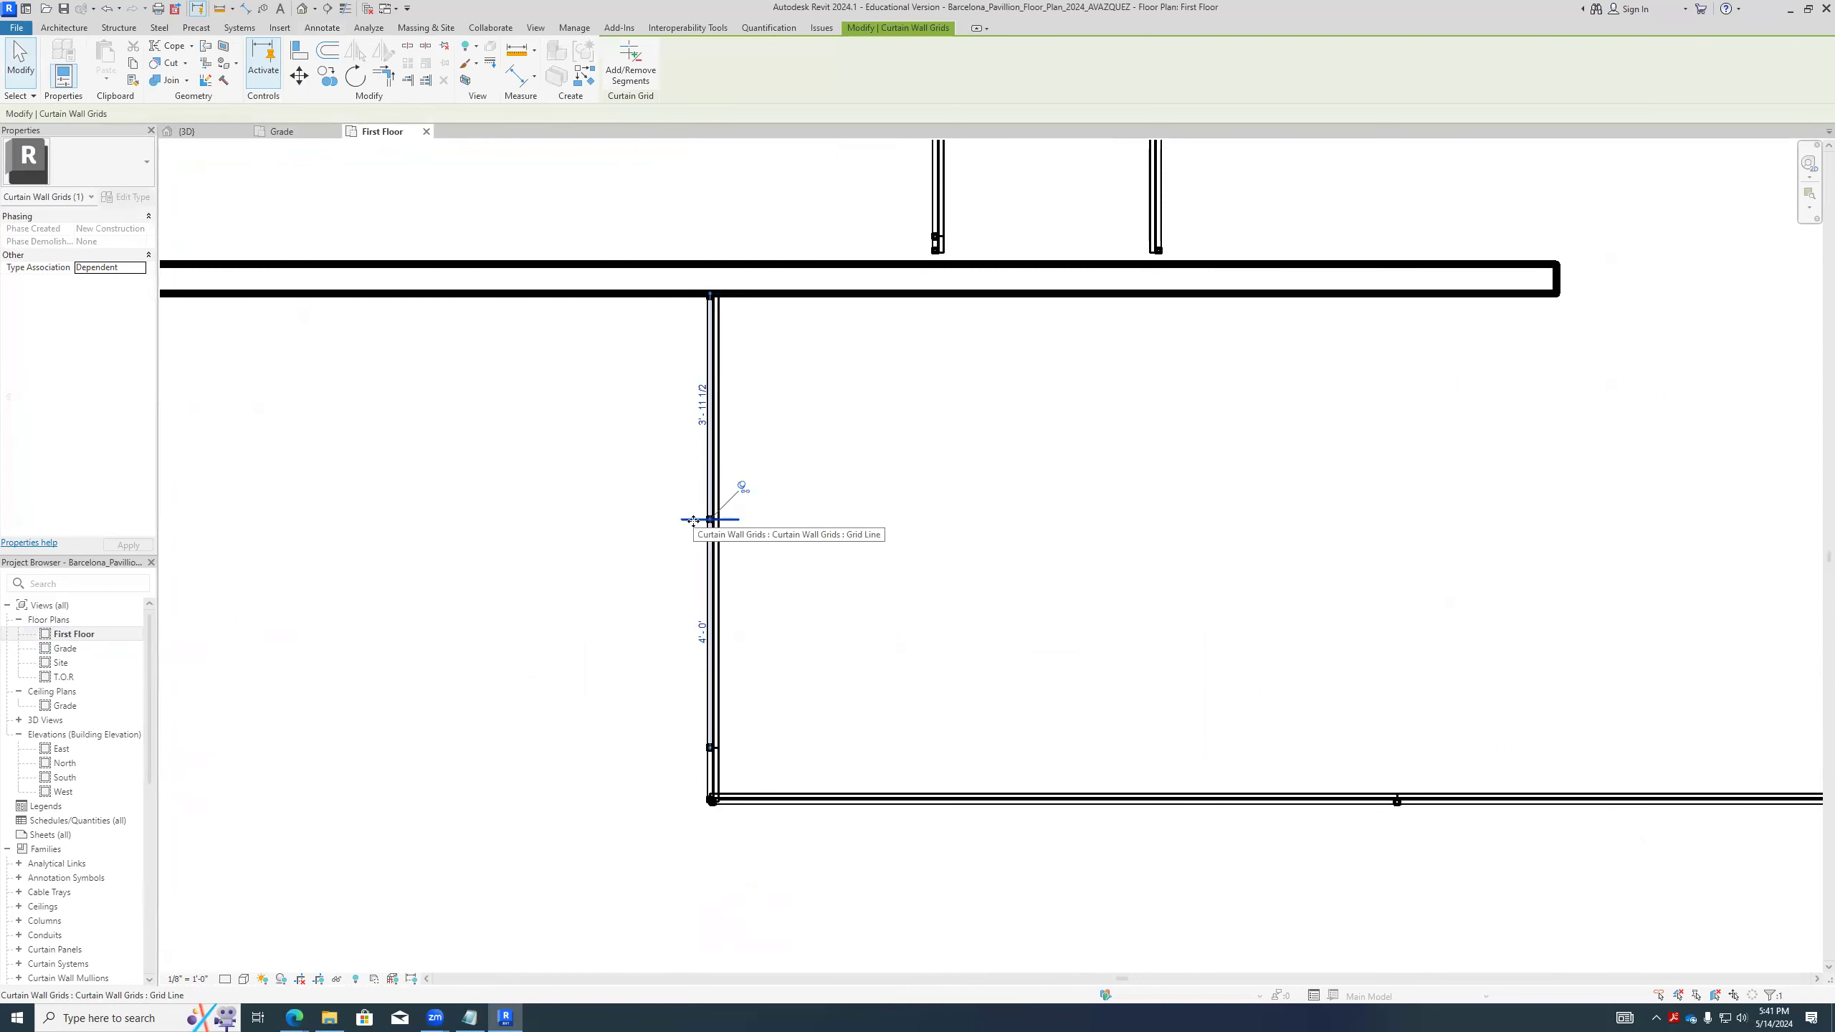
click(744, 486)
- Place an aligned dimension string from the solid wall's face through the unpinned grid line to the mullion nearest the corner
scroll(726, 523, up, 1)
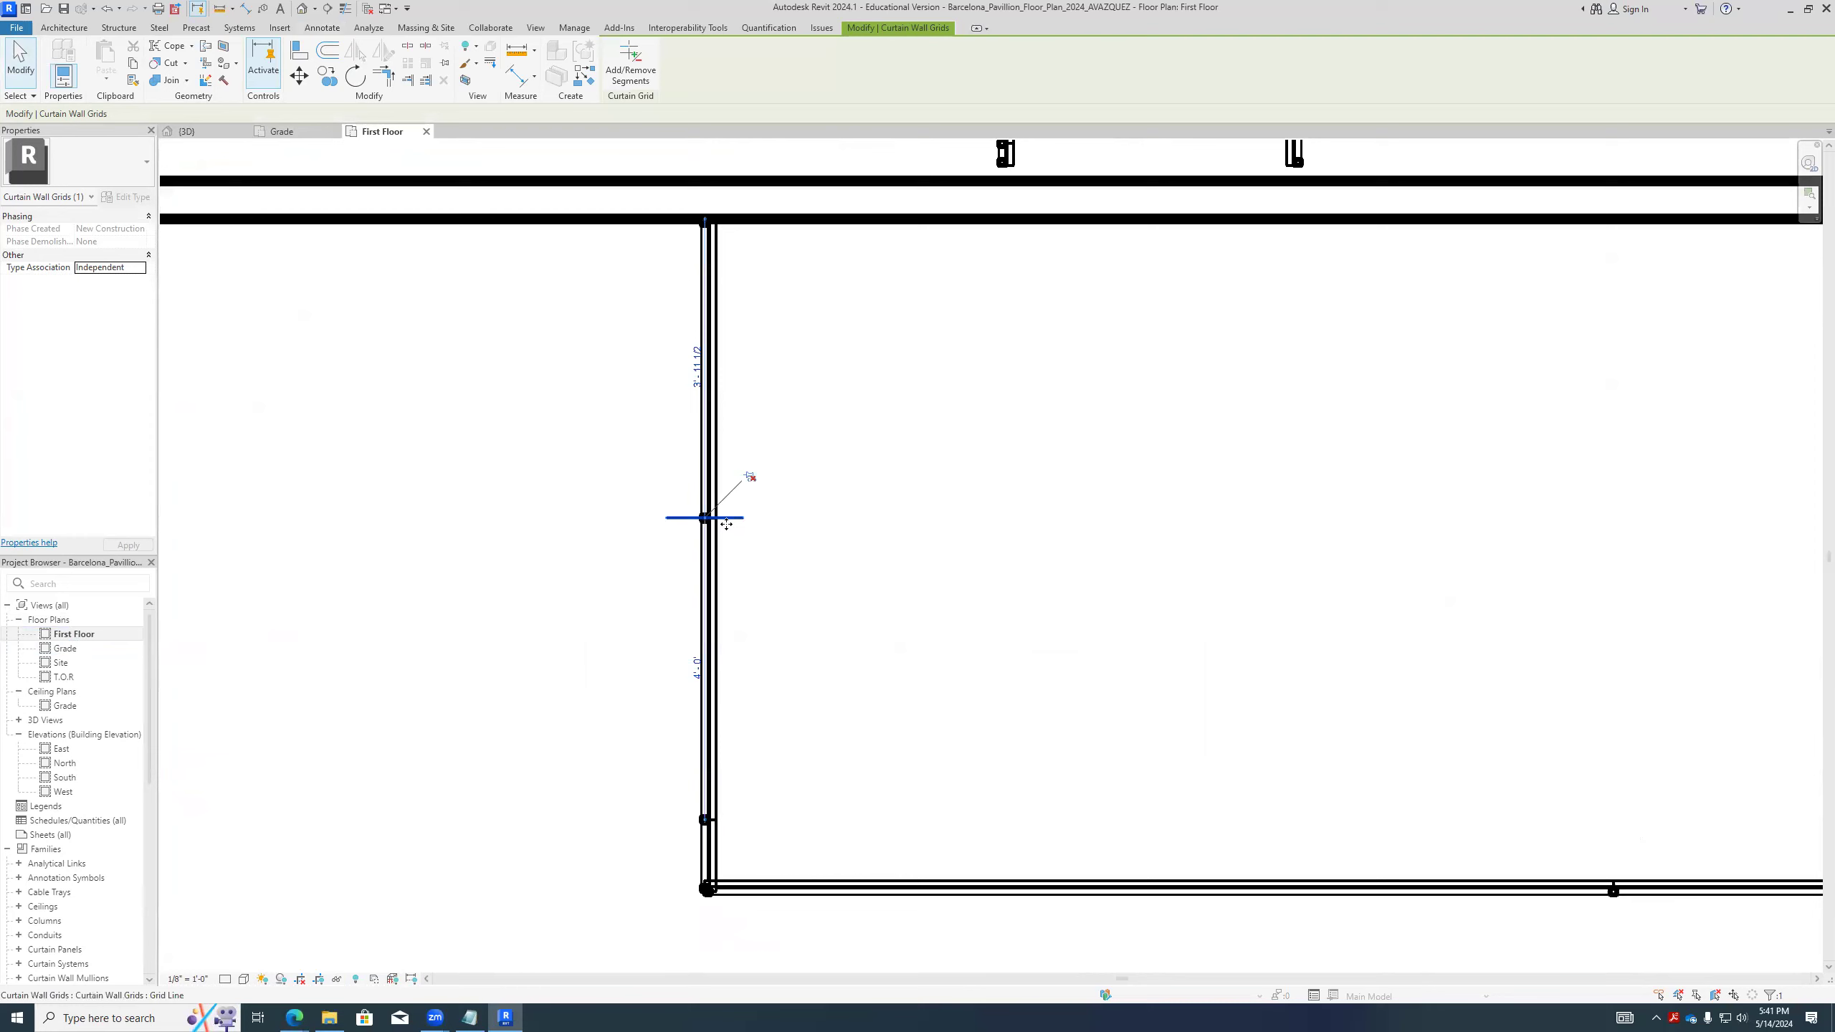
scroll(726, 523, up, 1)
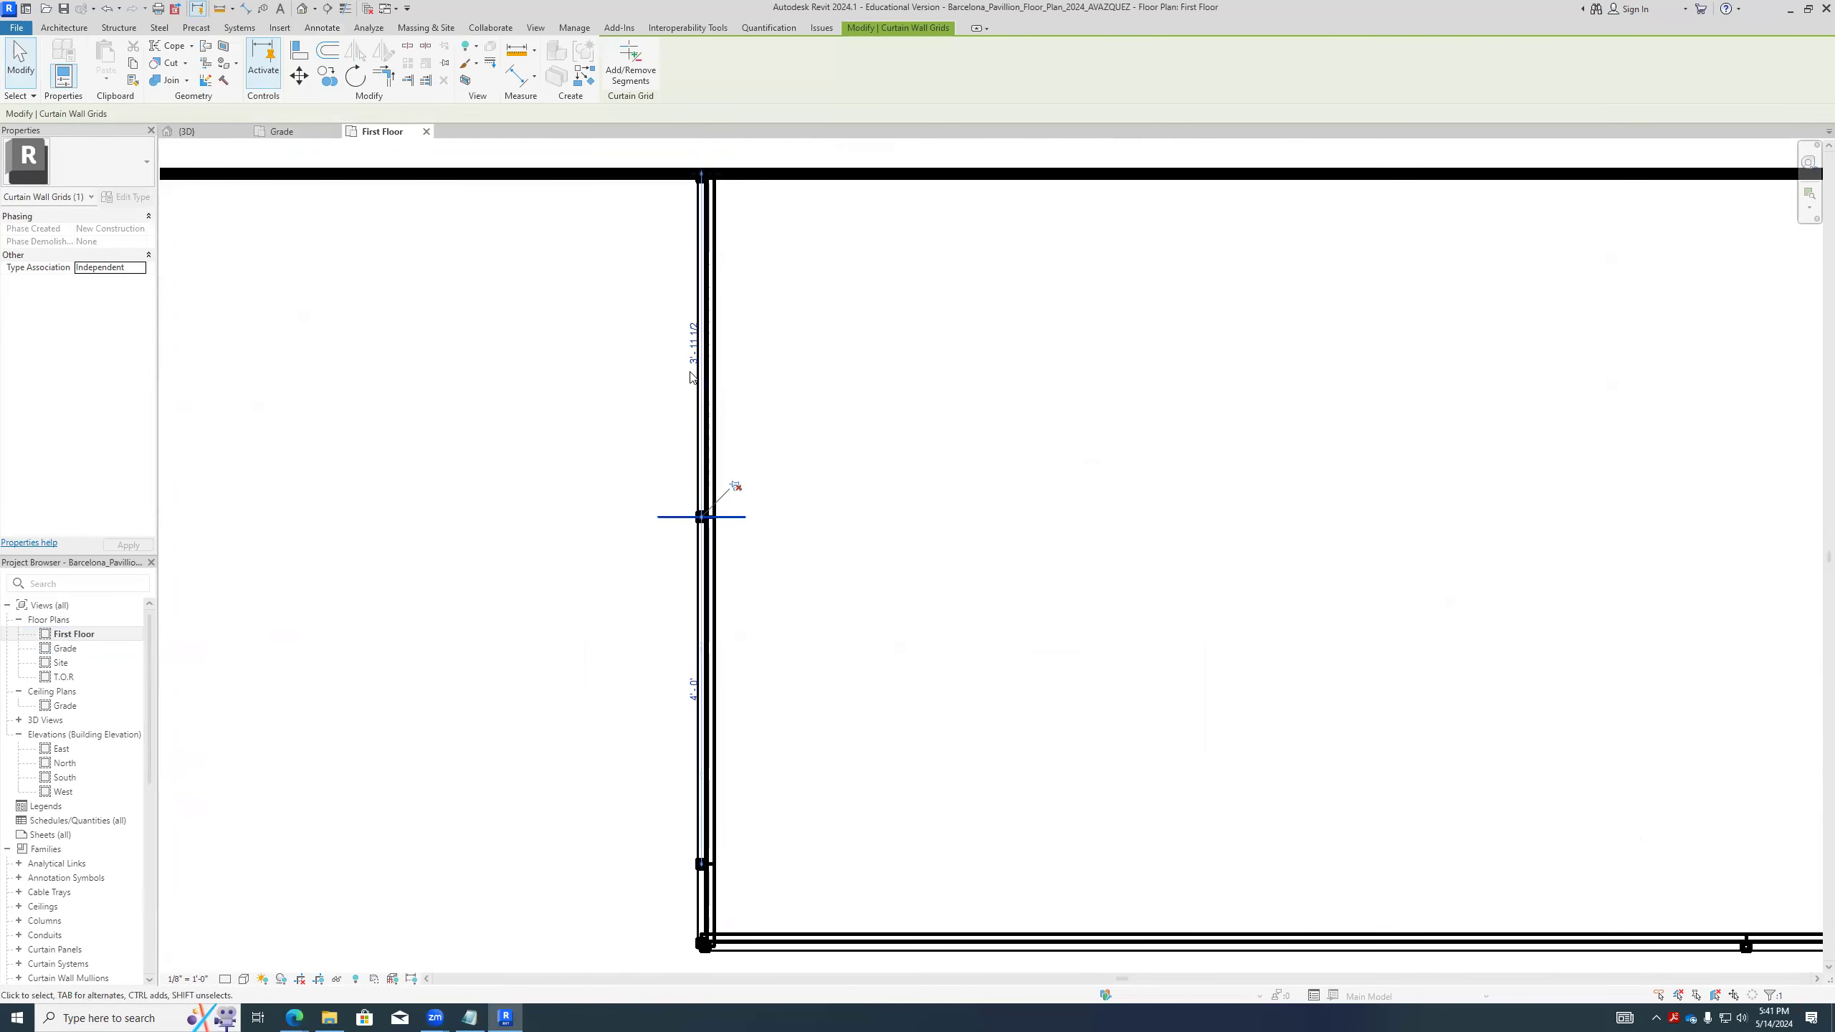
scroll(698, 433, up, 3)
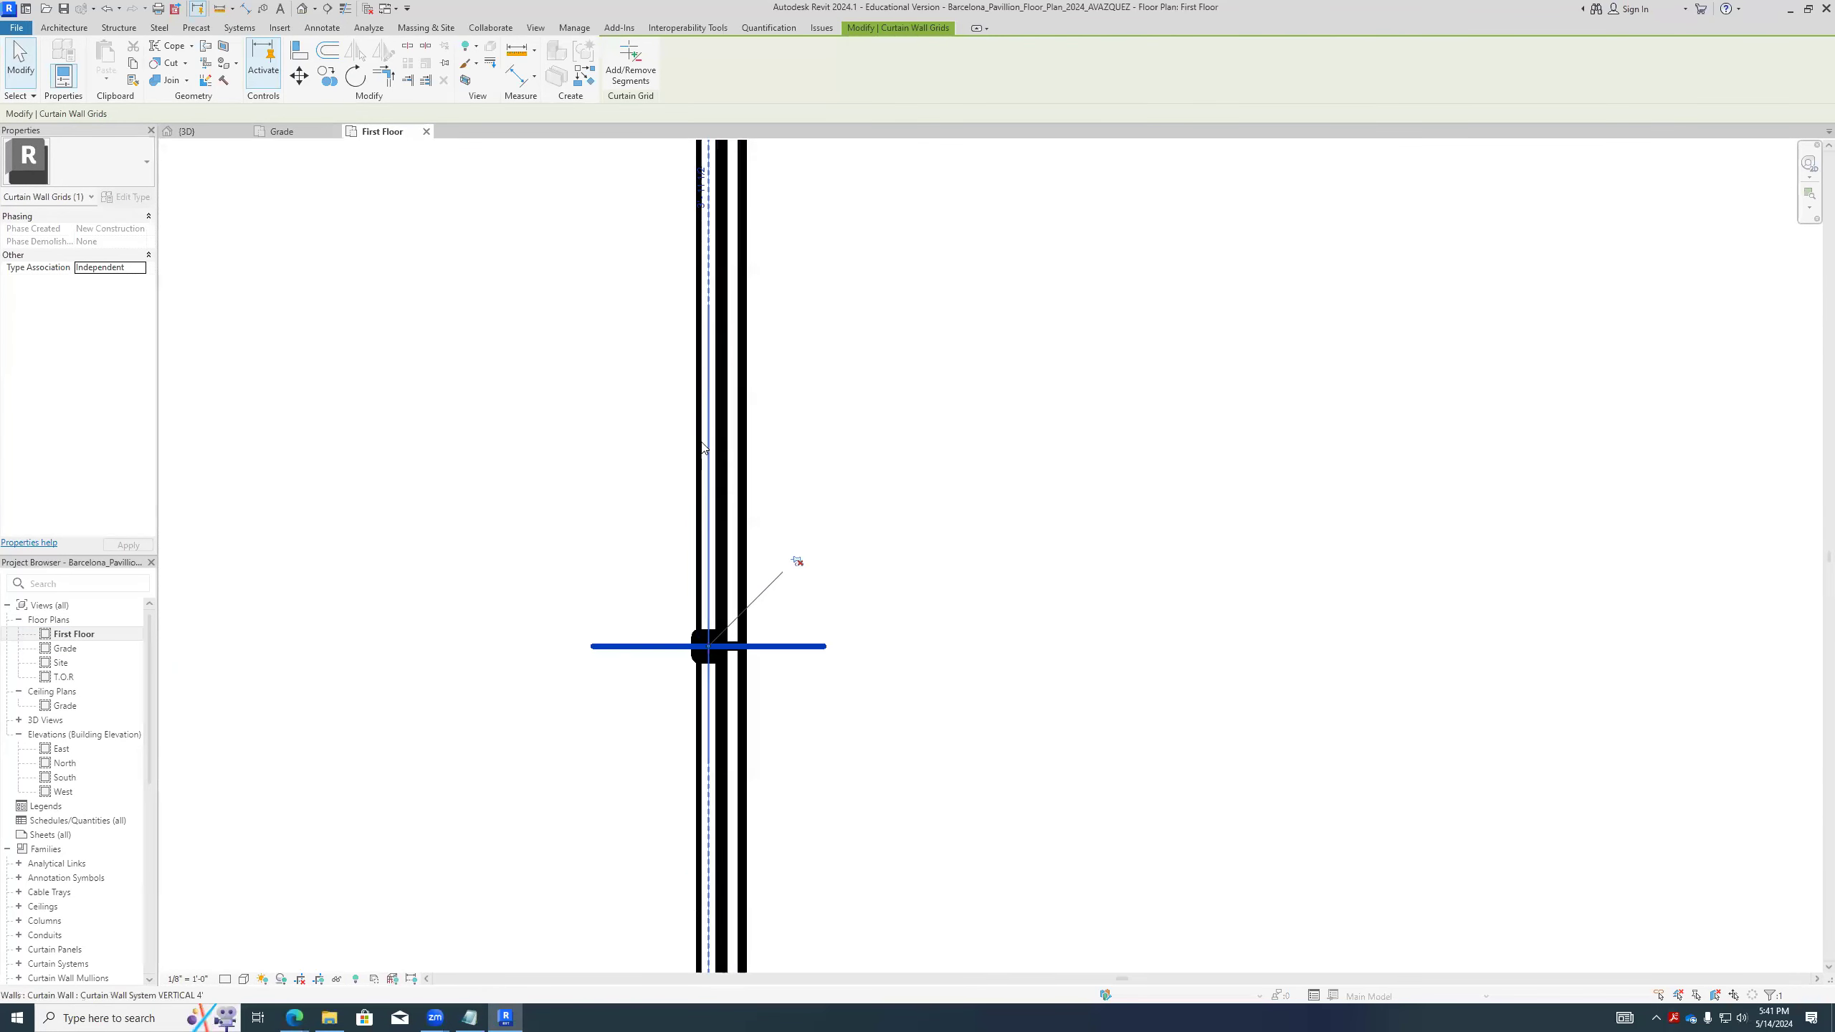
scroll(731, 486, down, 3)
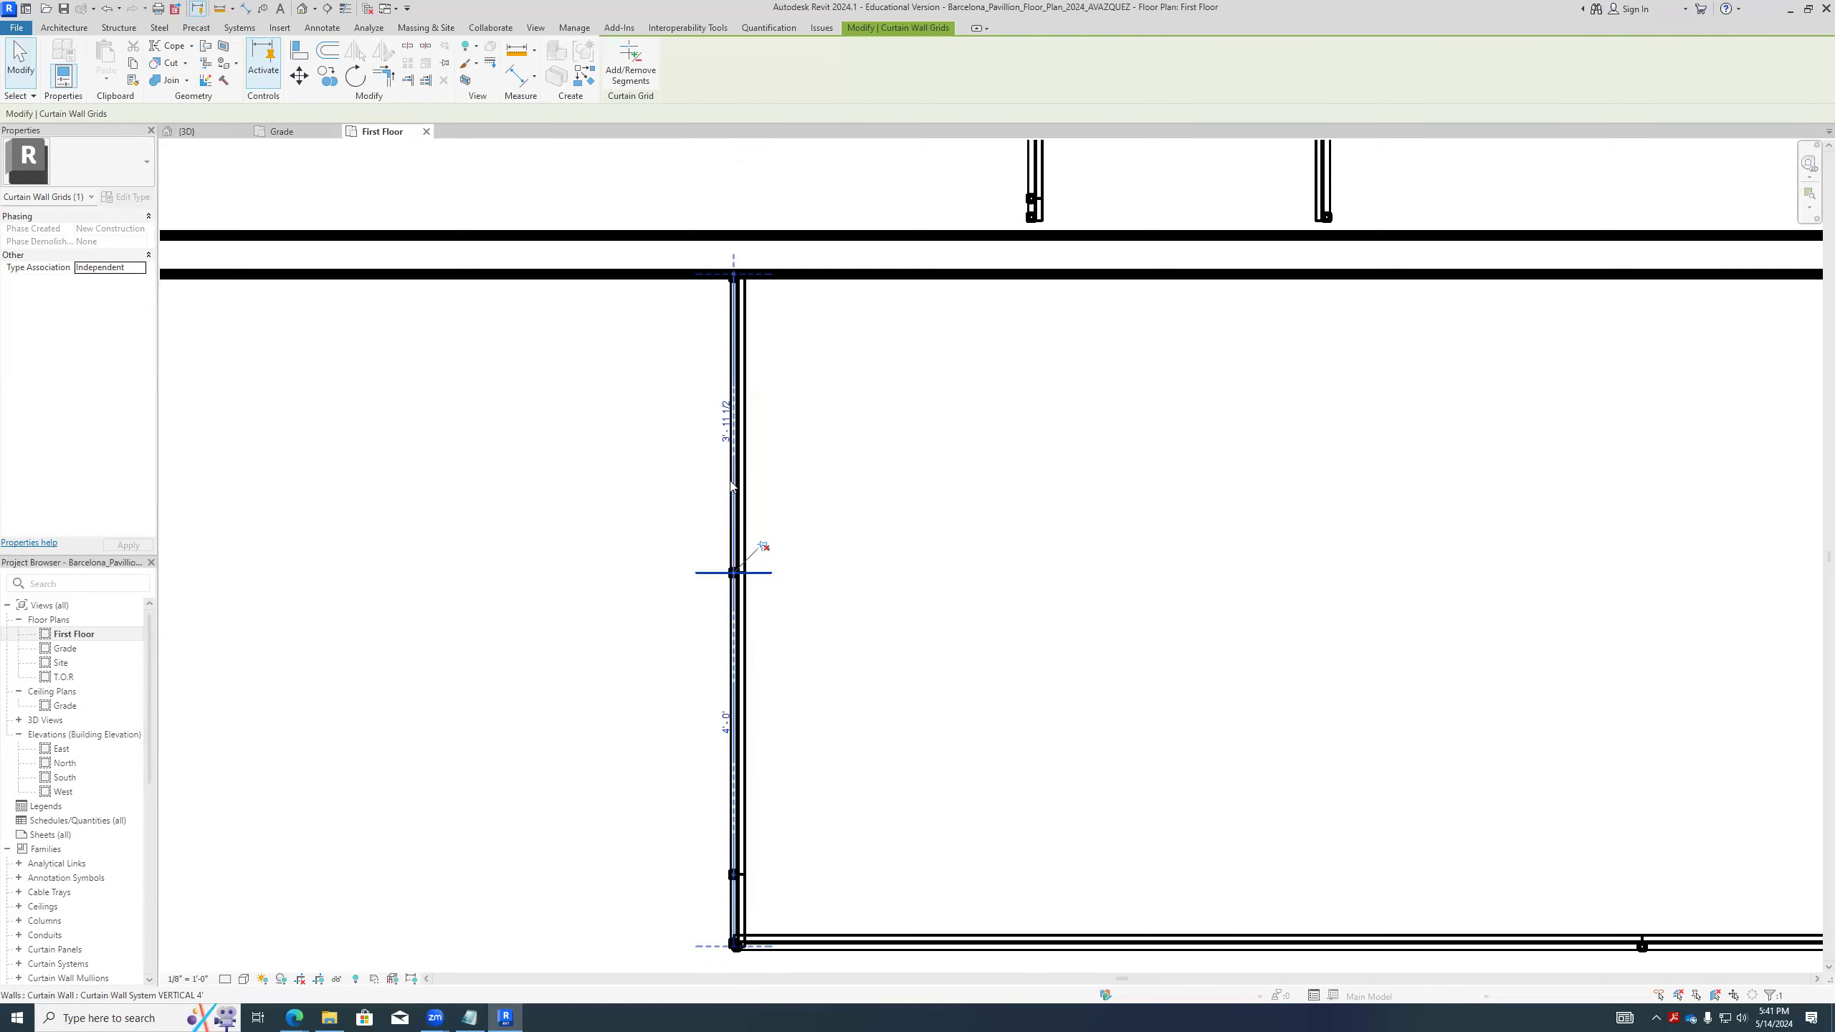
click(732, 486)
key(d)
key(i)
click(689, 275)
click(735, 571)
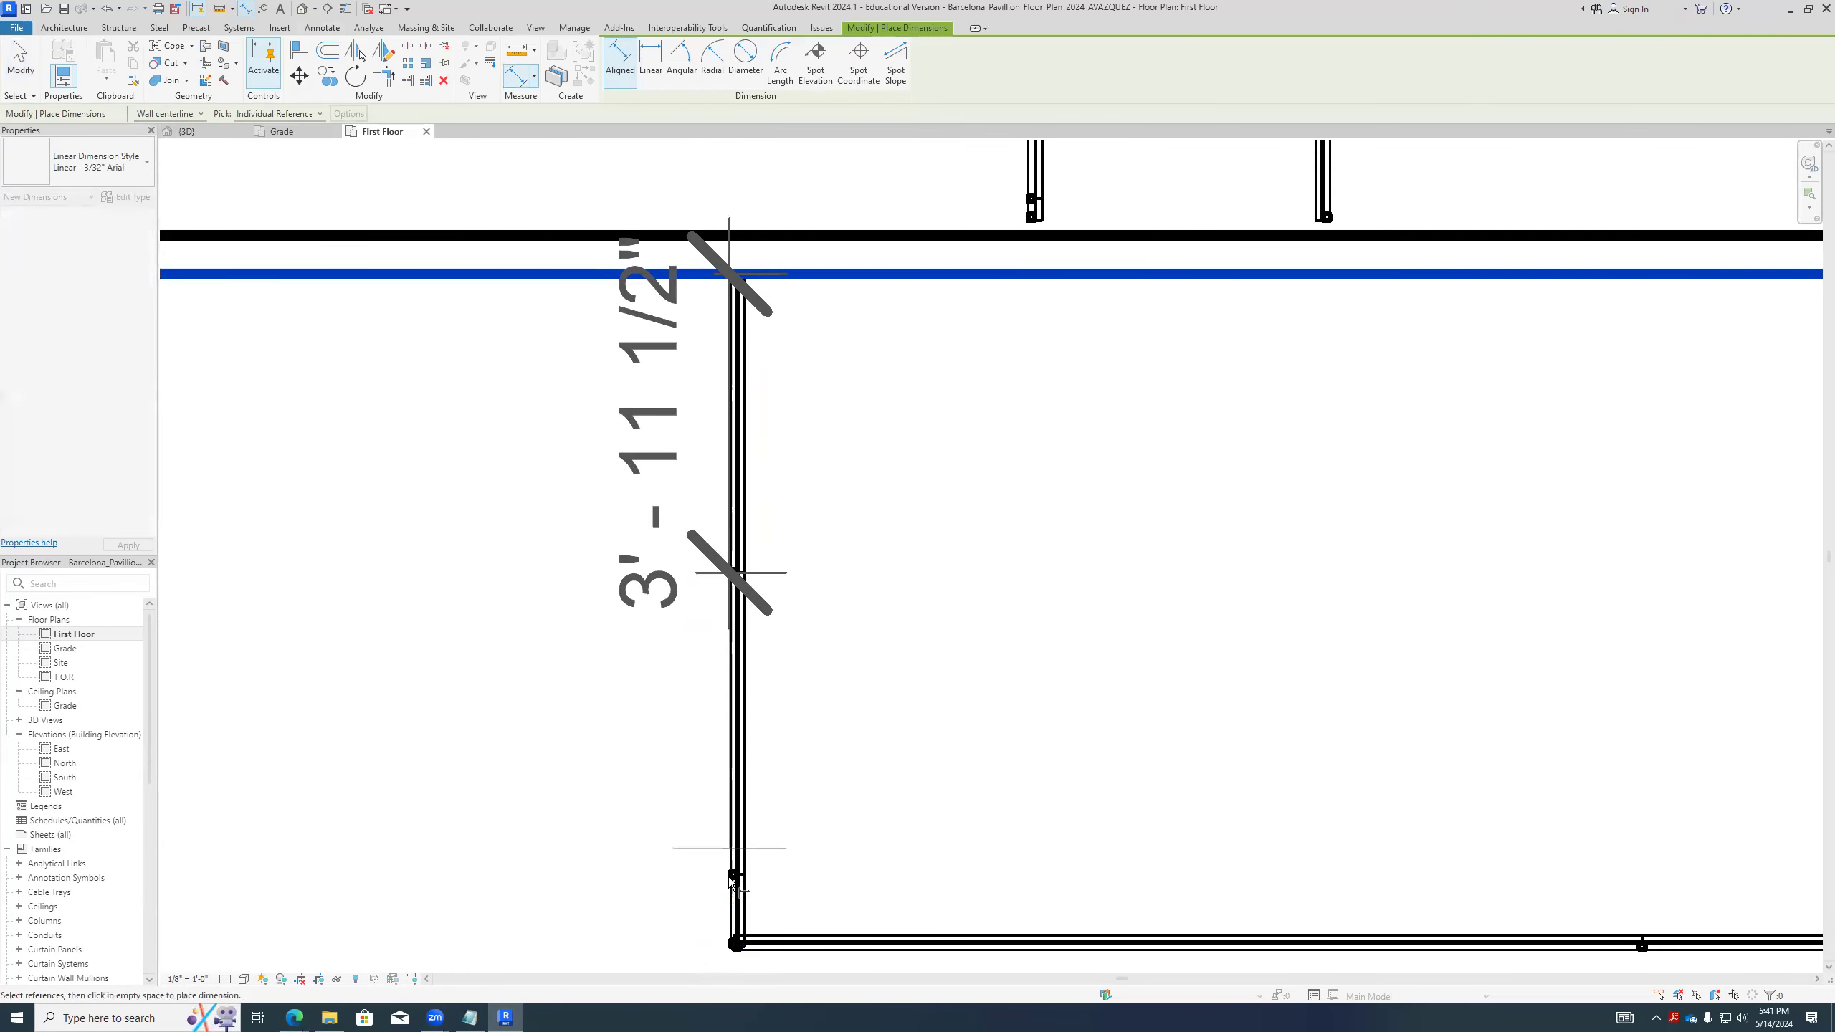
click(733, 874)
click(650, 679)
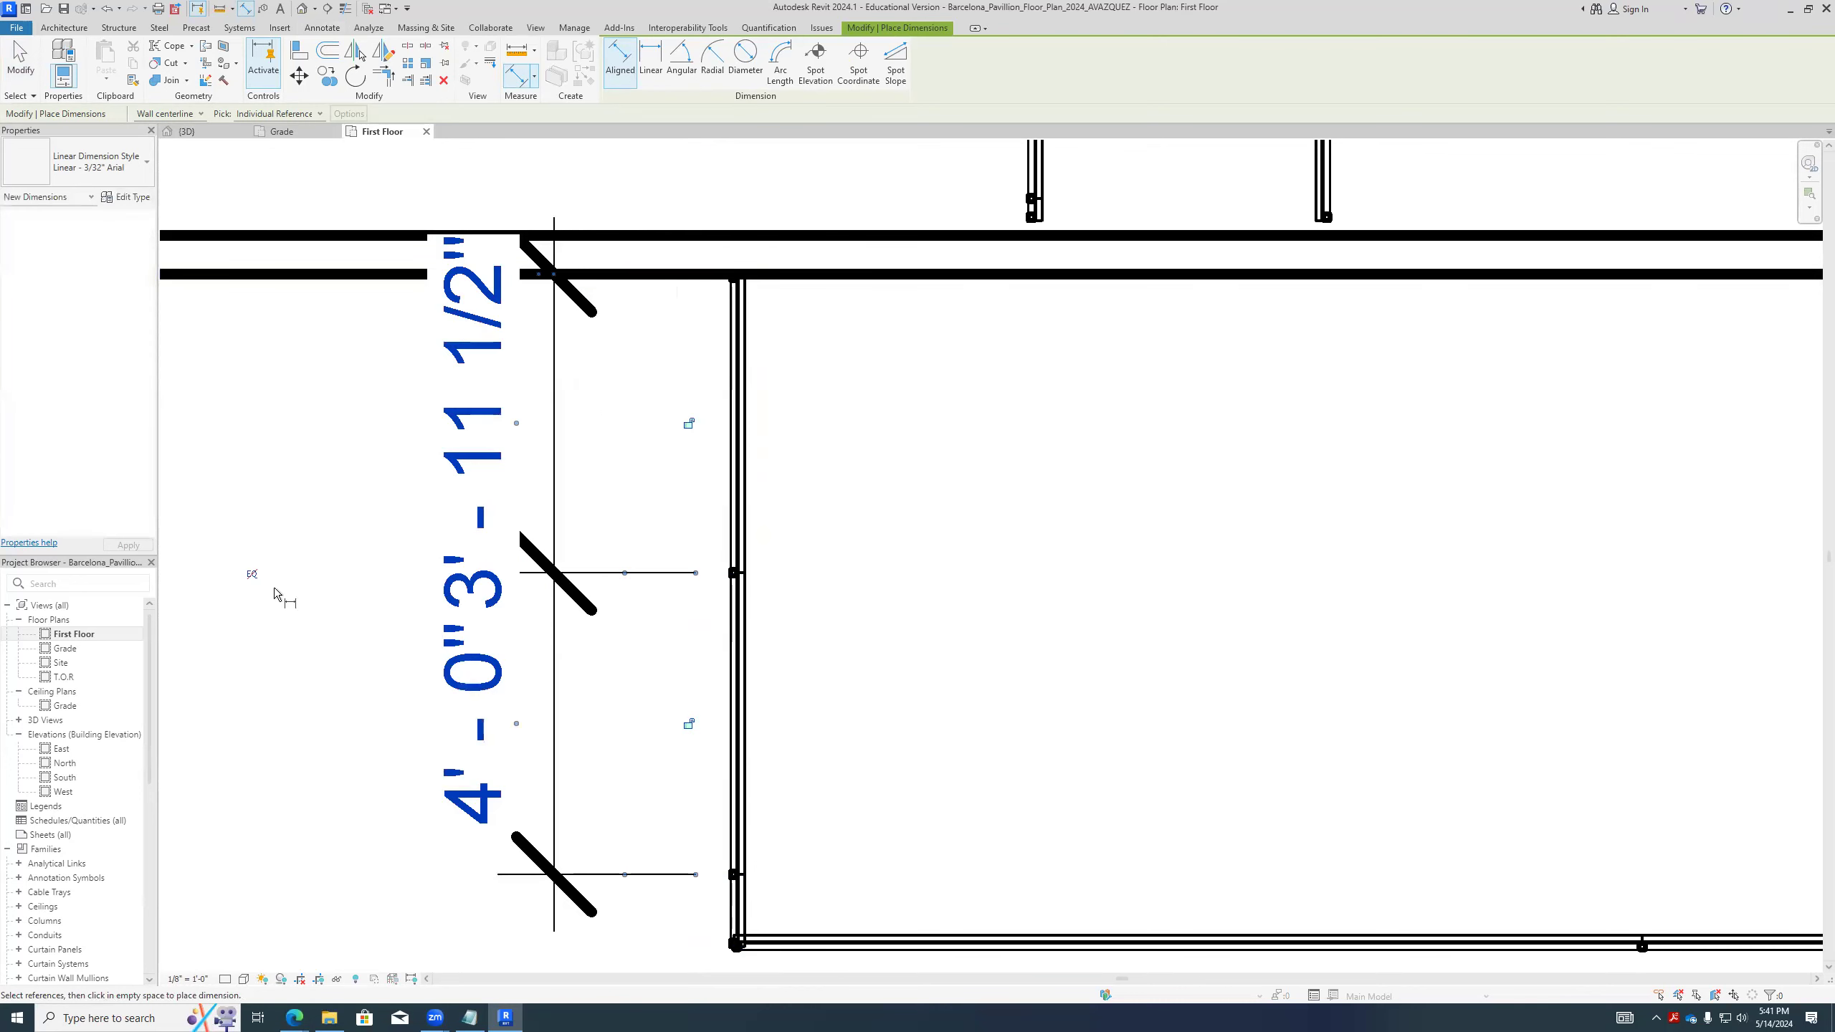
- Apply the equality constraint to the dimension string so the corner wall's two bays match, and end dimensioning
click(251, 574)
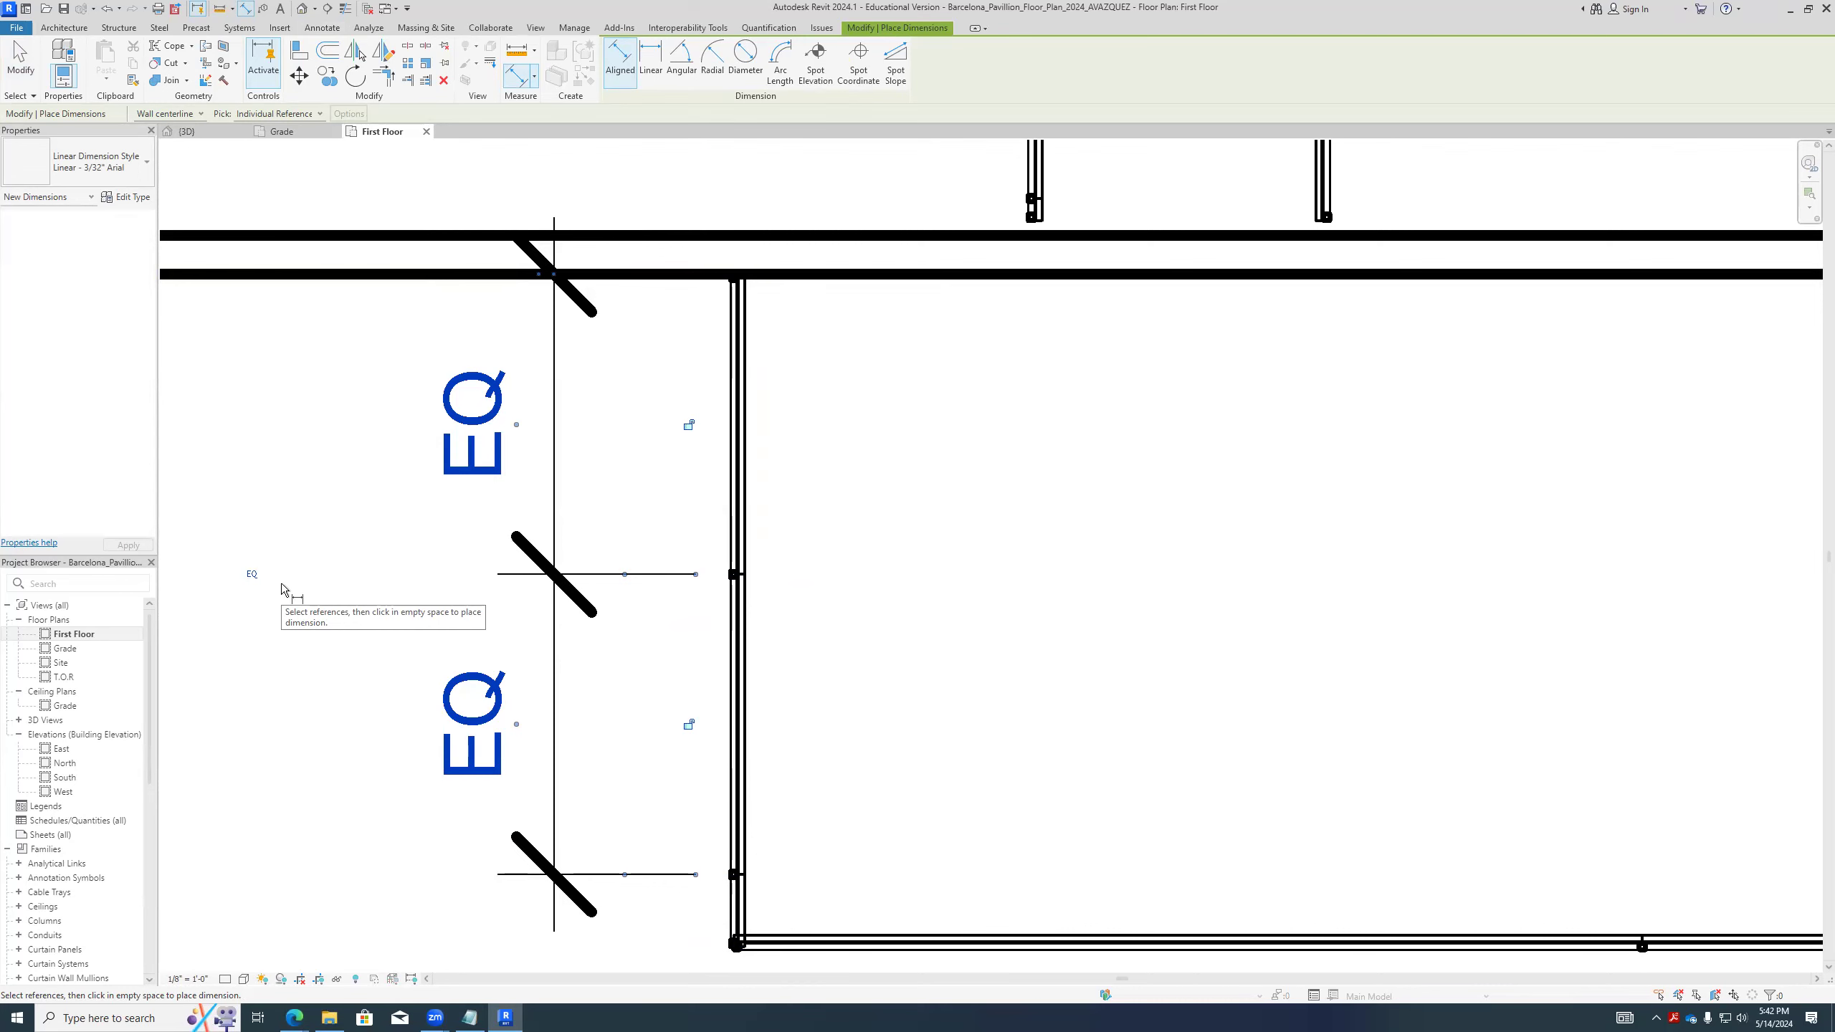
middle_drag(795, 807, 860, 677)
key(Escape)
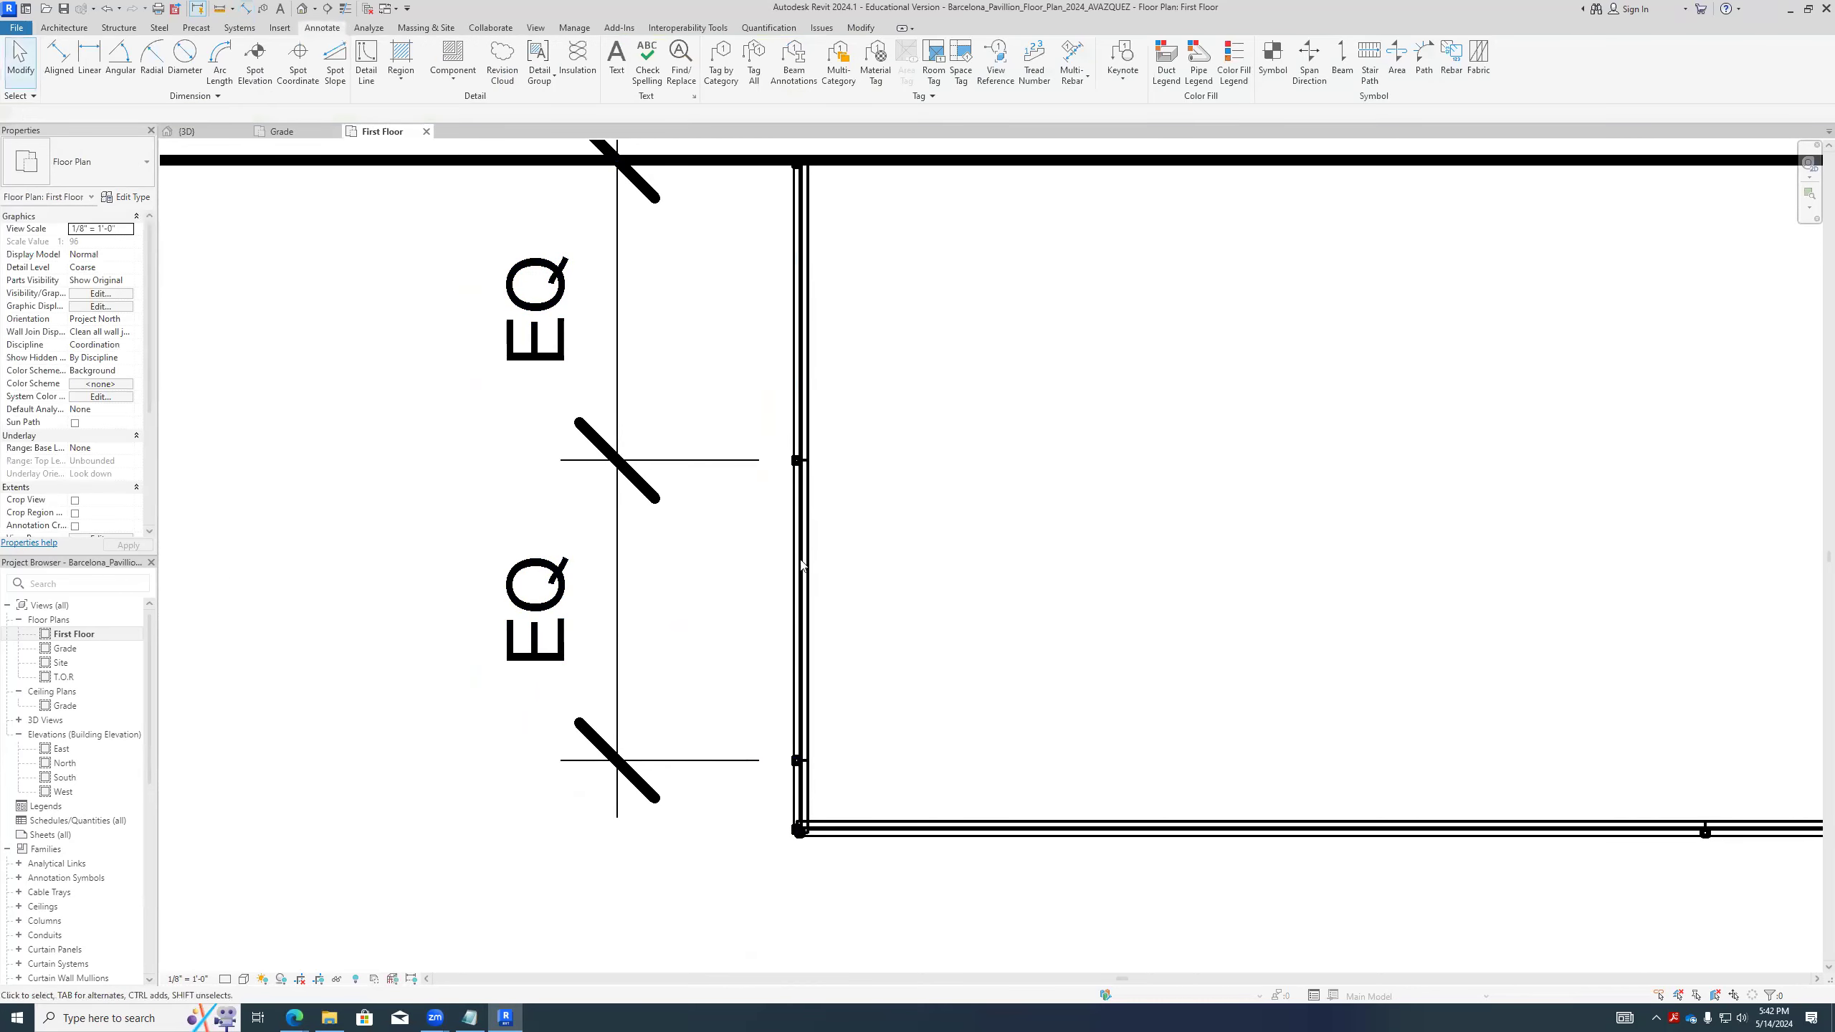
scroll(815, 717, down, 1)
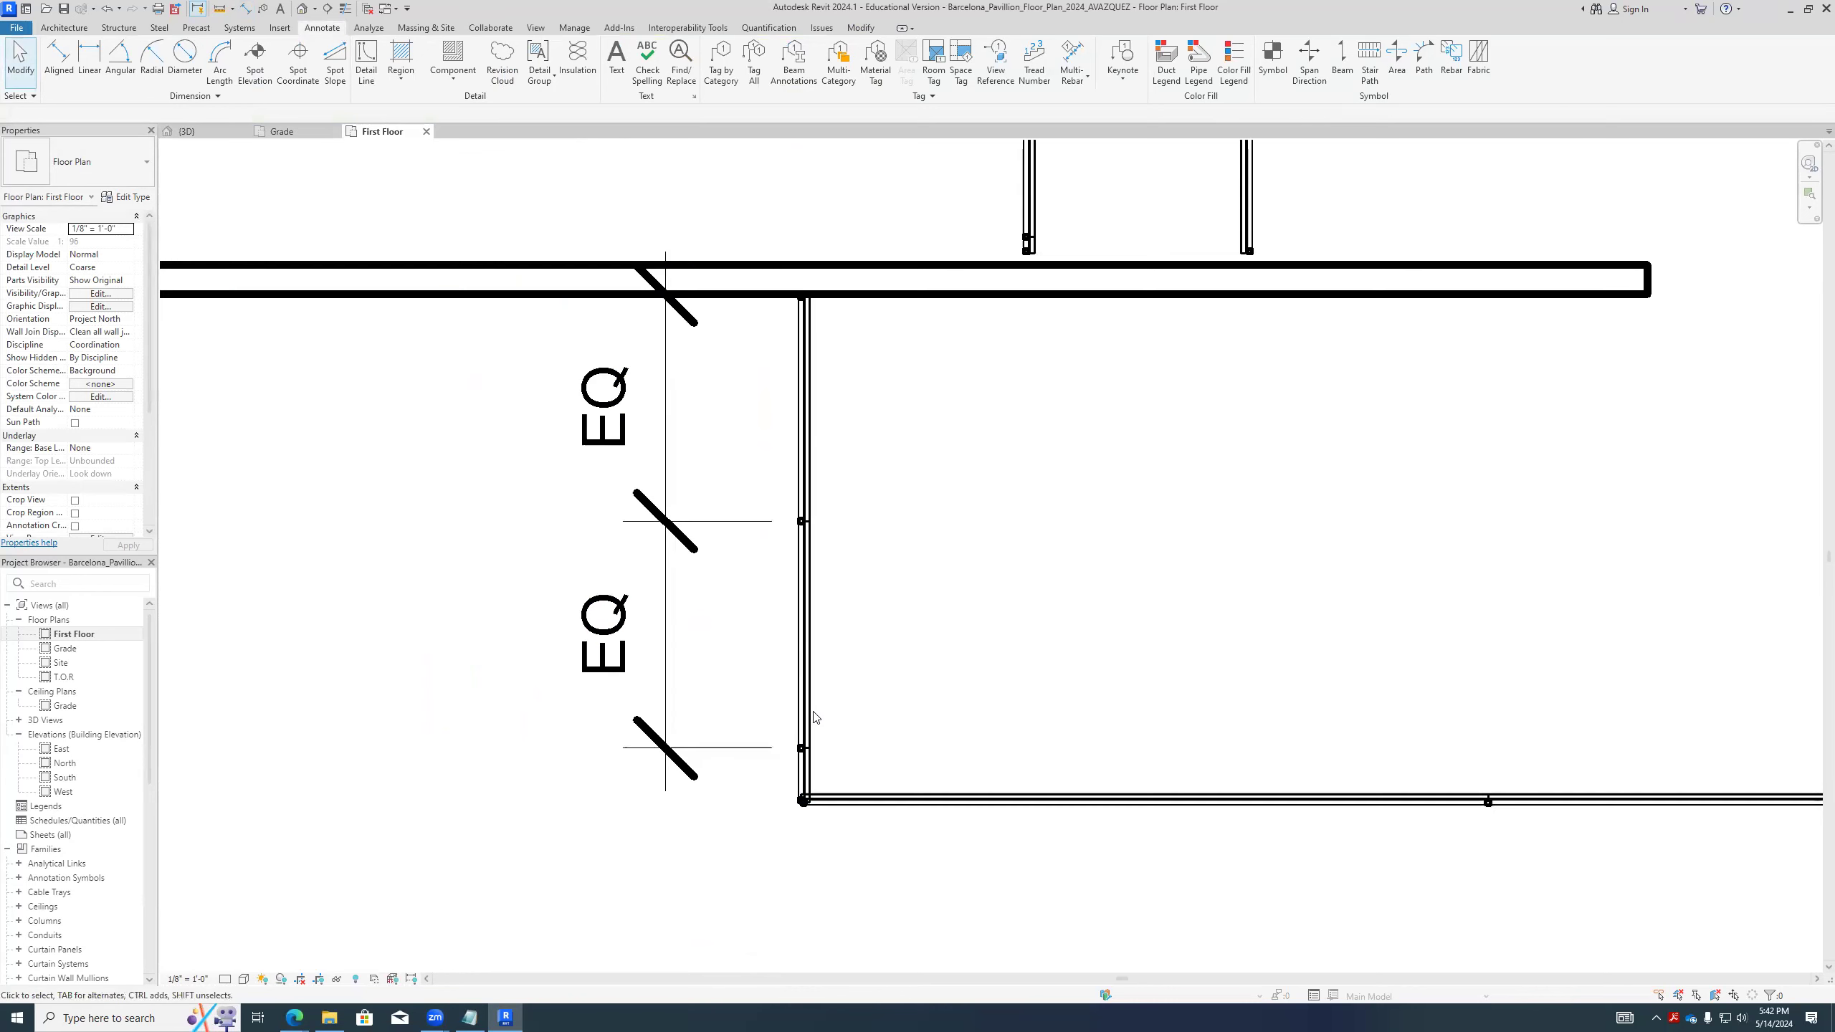
scroll(811, 728, up, 2)
middle_drag(744, 705, 766, 781)
scroll(766, 782, down, 2)
scroll(811, 786, up, 1)
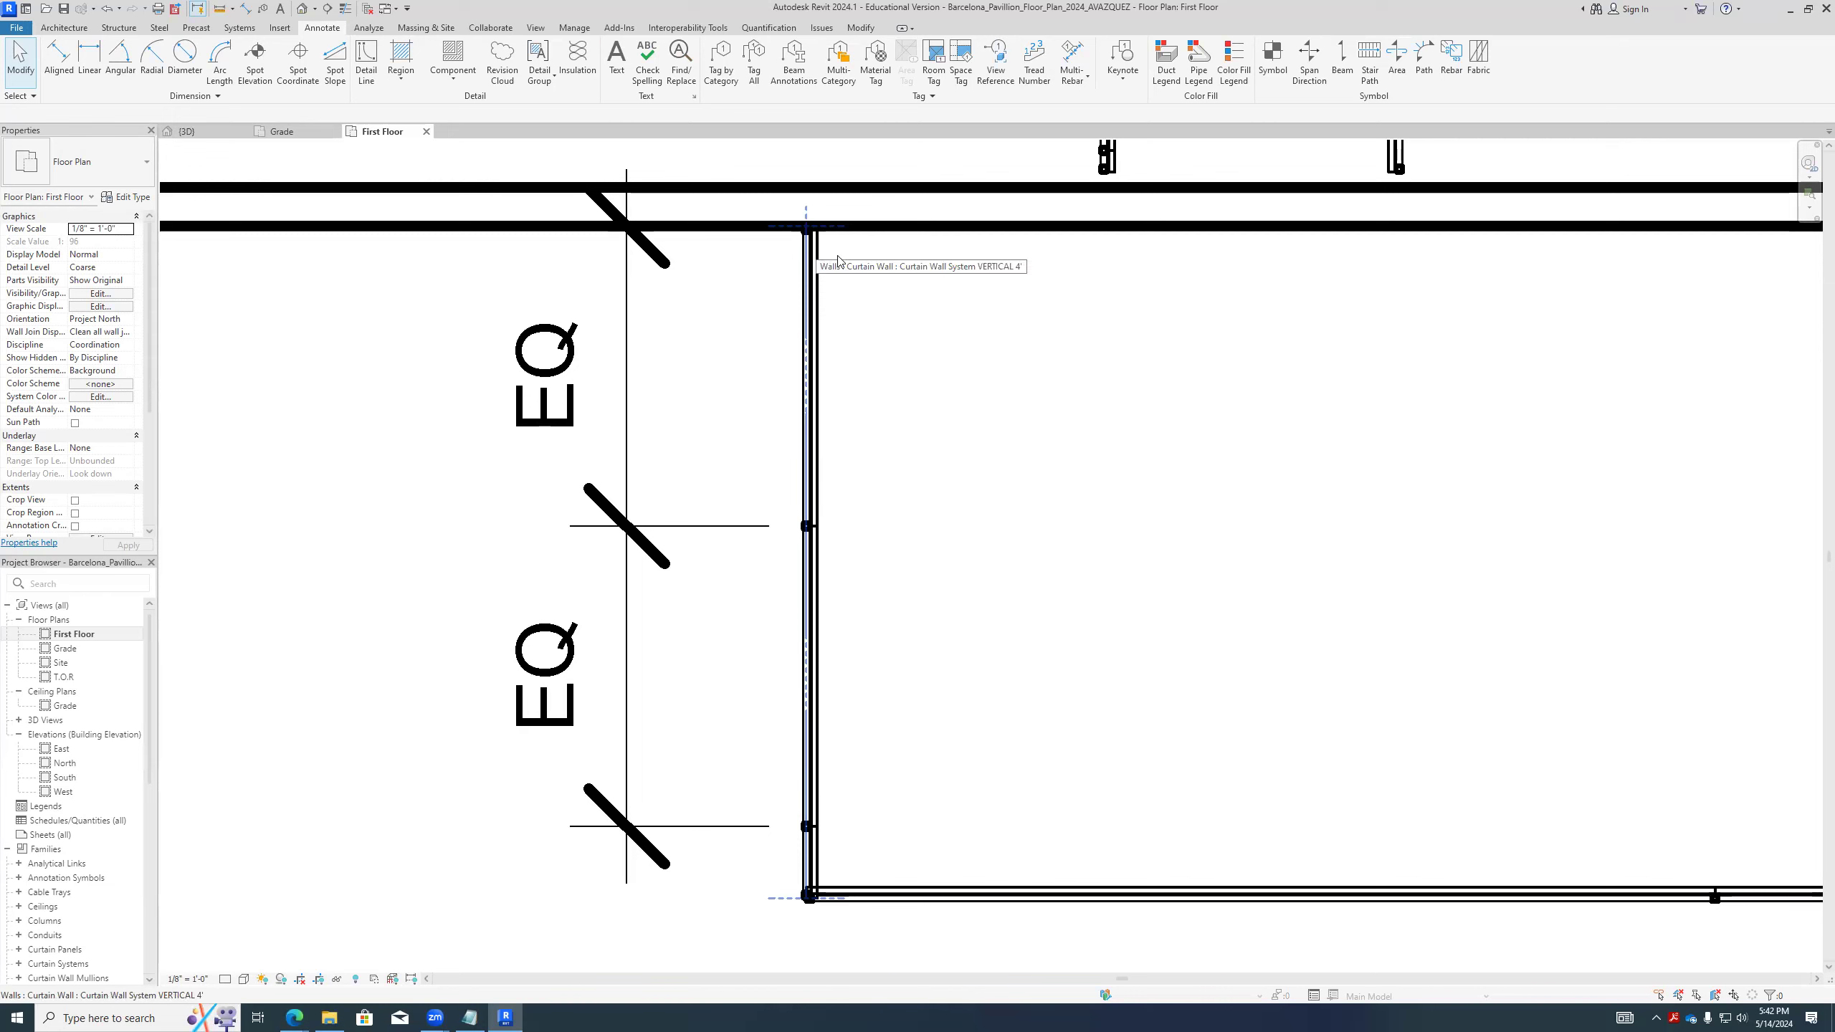
- Delete the equality dimension beside the short corner wall and remove its constraints
click(704, 527)
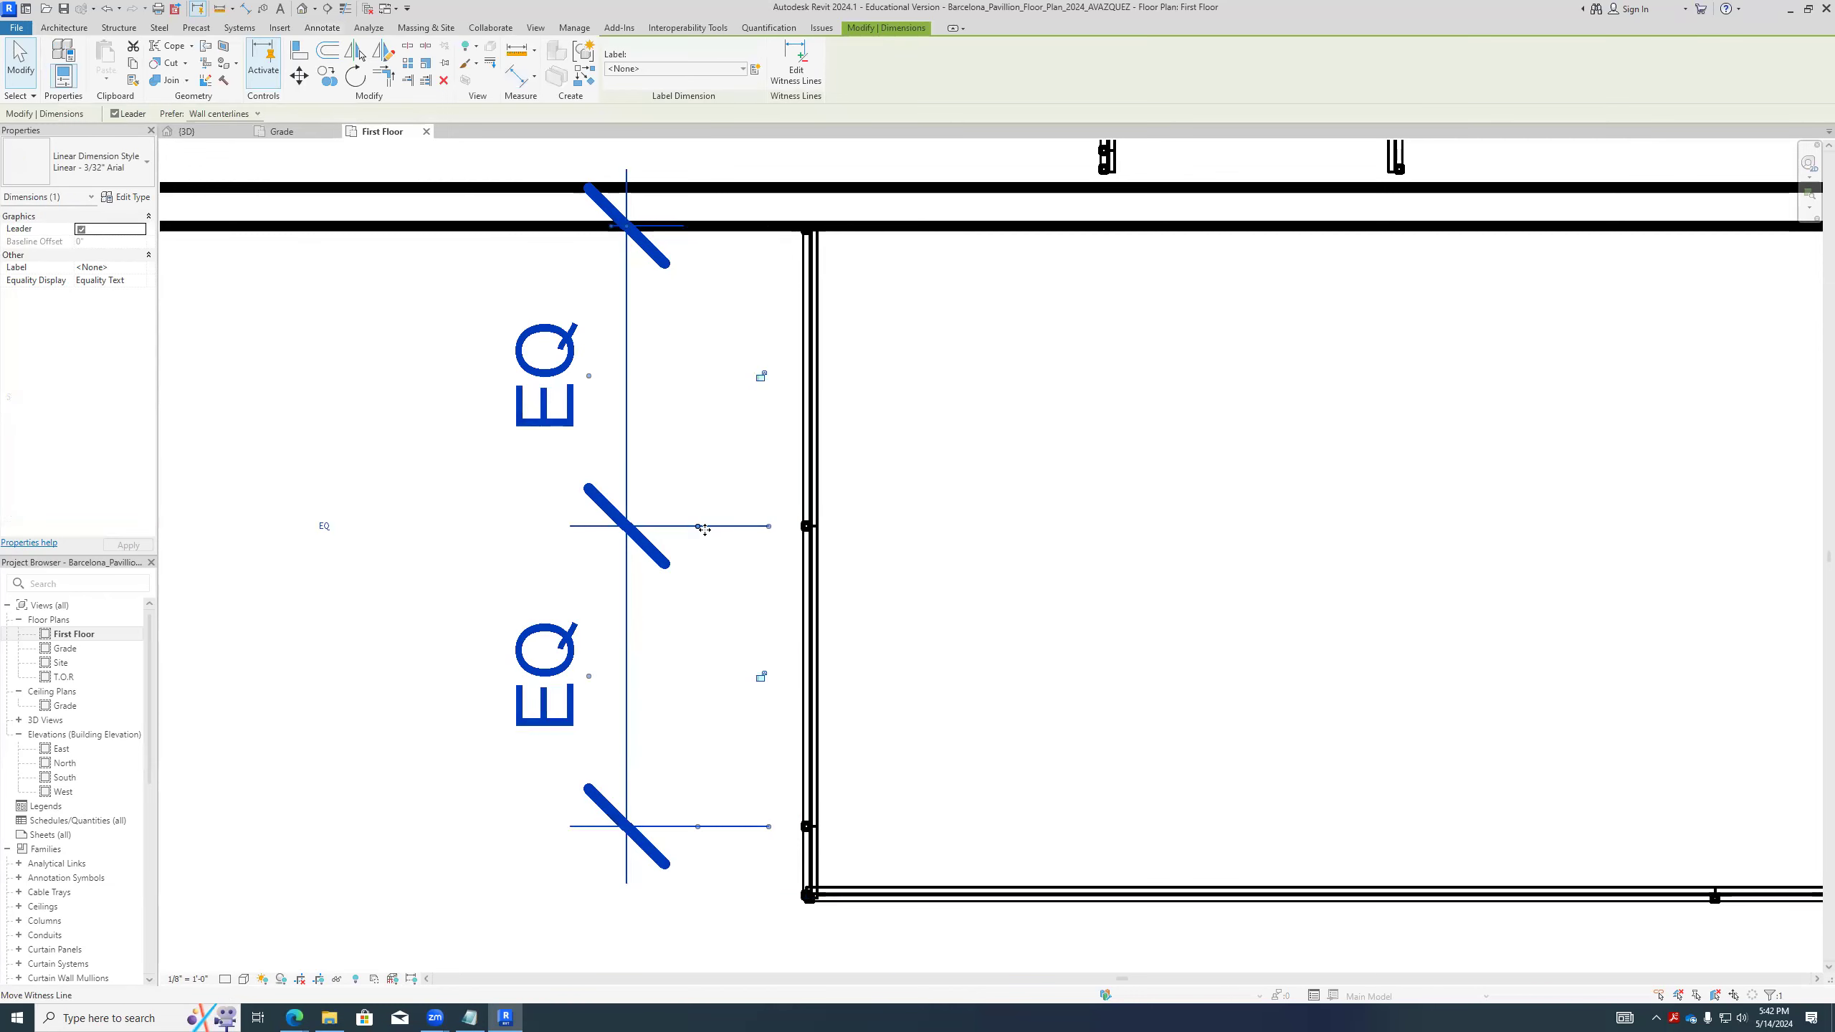
key(Delete)
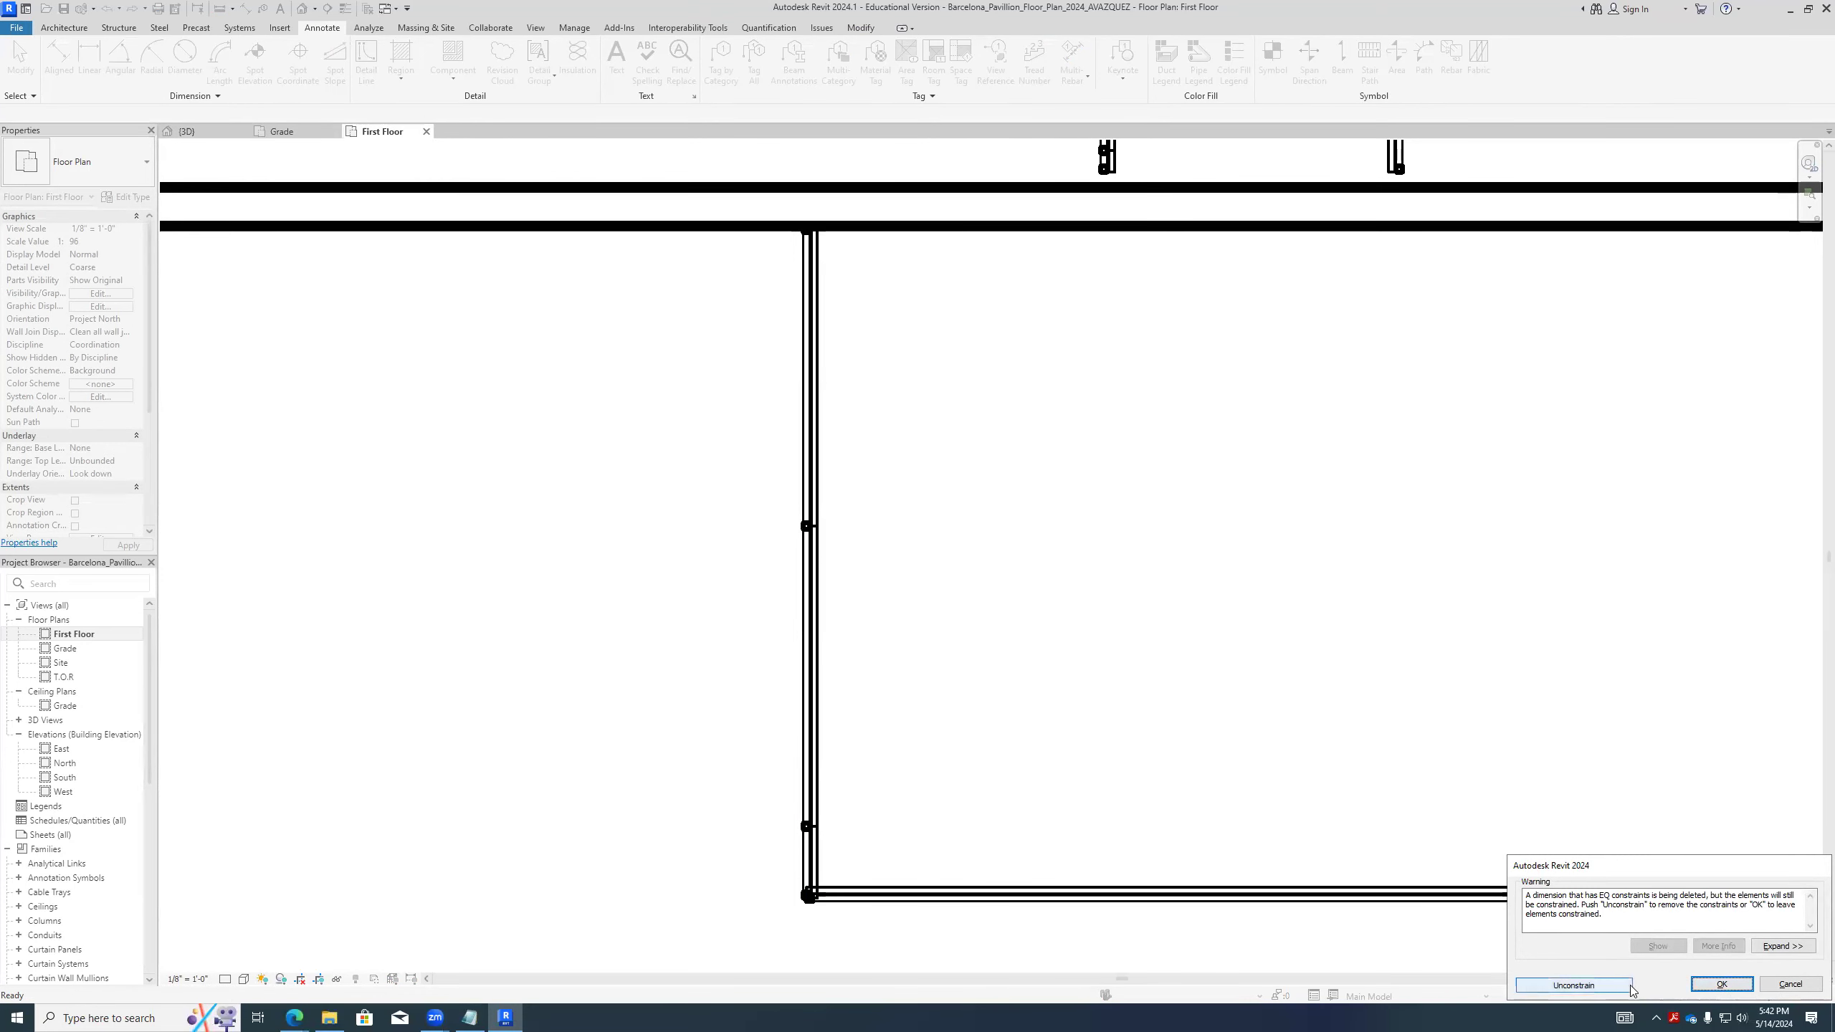
click(1575, 985)
- Extend the ends of the two parallel inner curtain walls to meet the face of the solid wall
scroll(961, 664, down, 2)
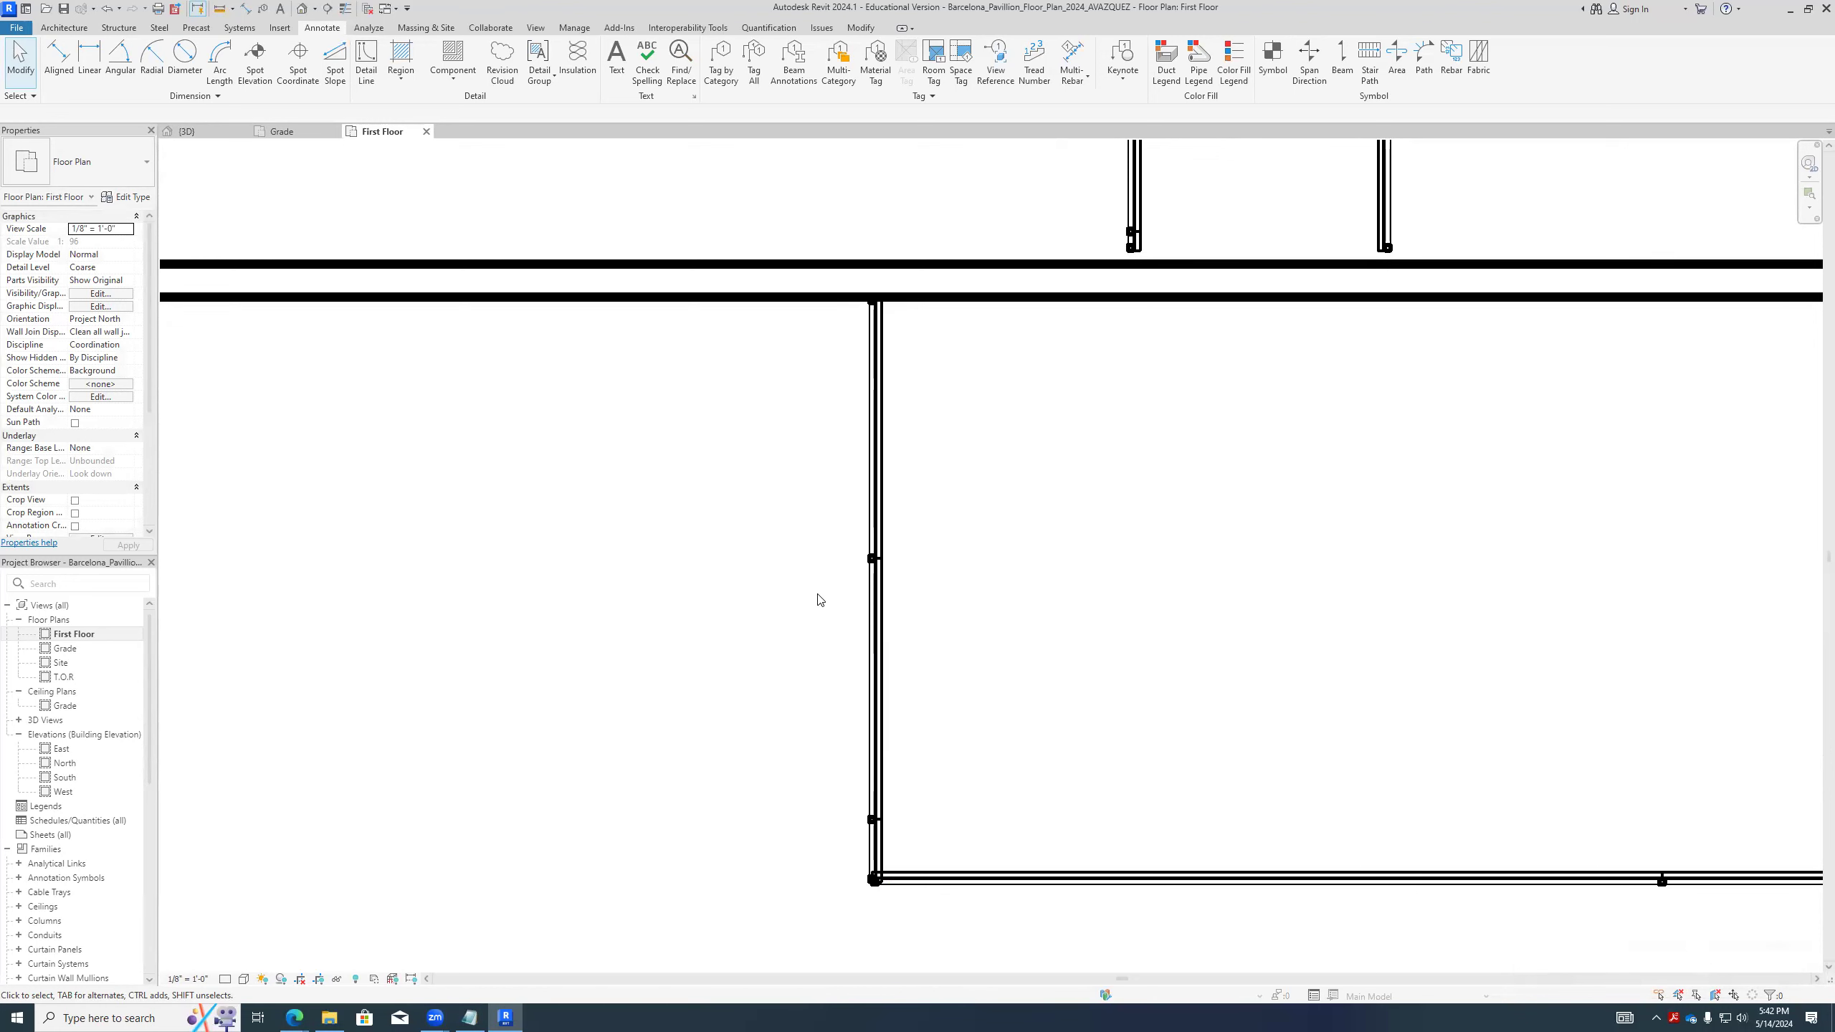
scroll(819, 597, down, 5)
scroll(881, 550, up, 2)
middle_drag(881, 551, 888, 664)
scroll(928, 576, up, 3)
scroll(930, 580, up, 2)
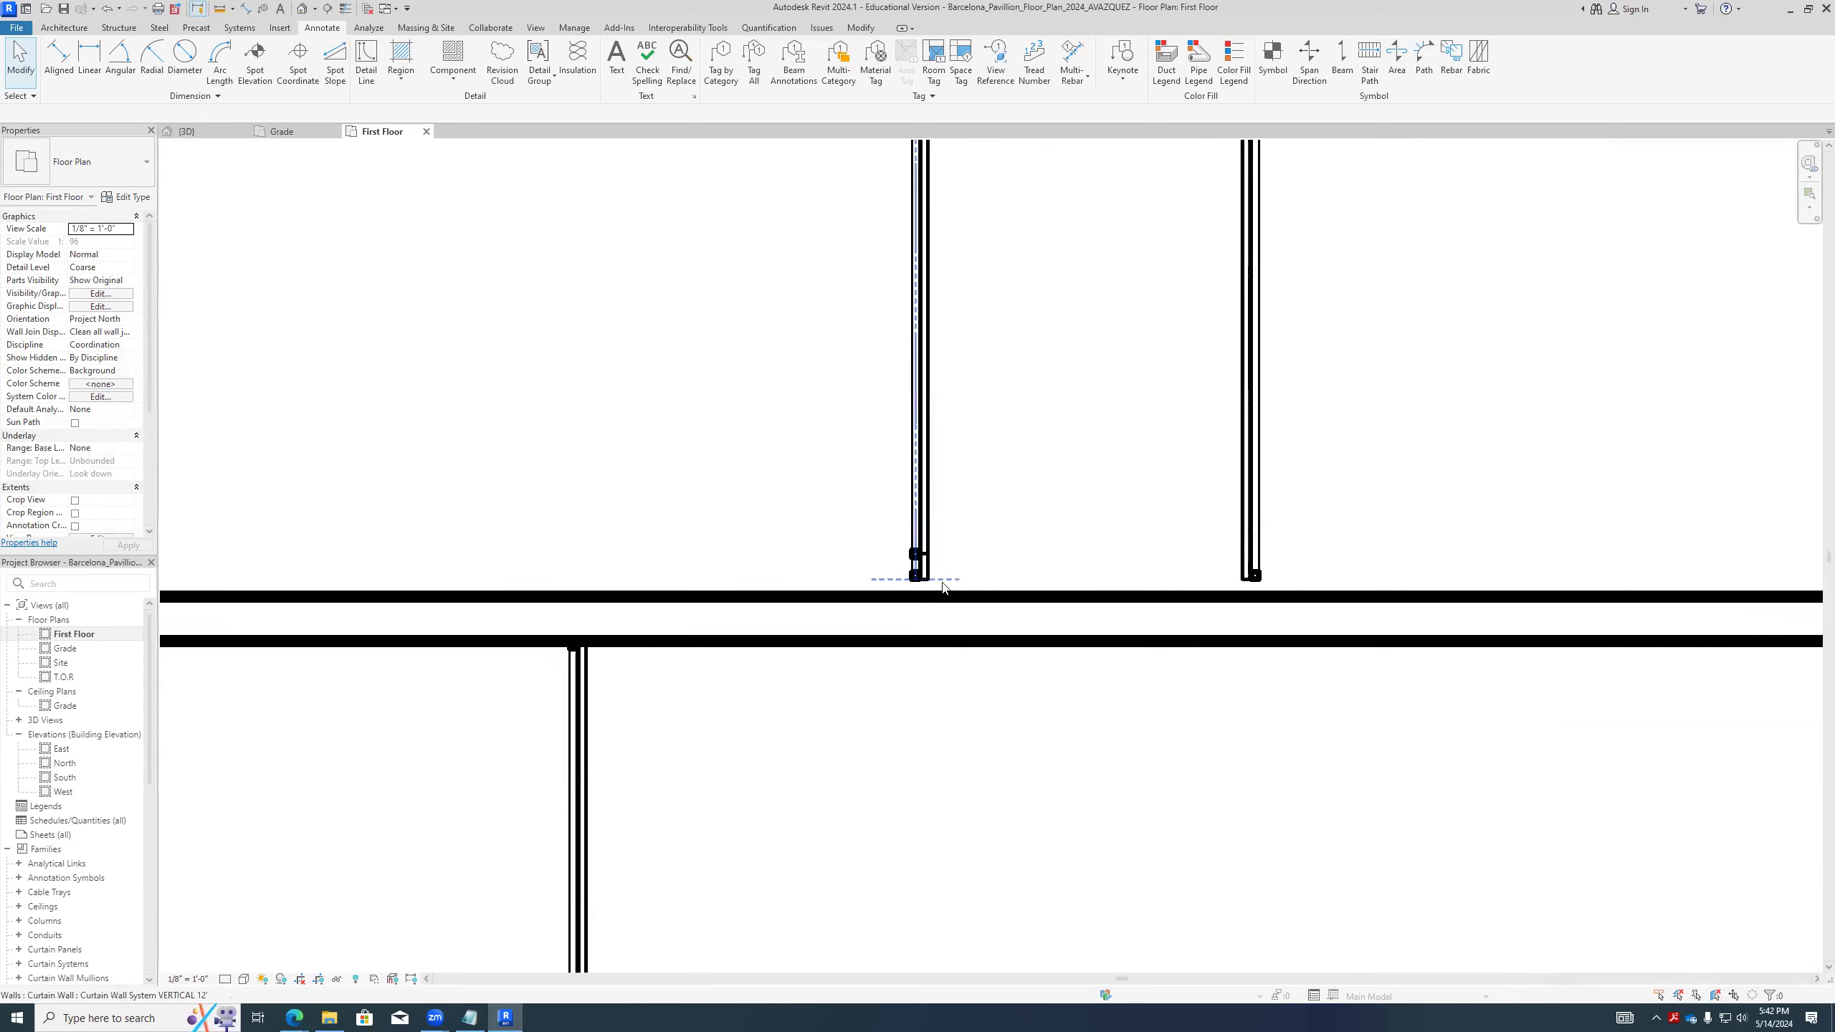
click(914, 597)
drag(913, 601, 914, 601)
middle_drag(935, 672, 634, 743)
click(957, 639)
drag(953, 653, 954, 690)
- Examine in plan where the two inner curtain walls meet the rear curtain wall and how their end mullions line up
scroll(984, 750, down, 3)
scroll(906, 277, up, 1)
middle_drag(906, 280, 847, 533)
scroll(901, 385, up, 3)
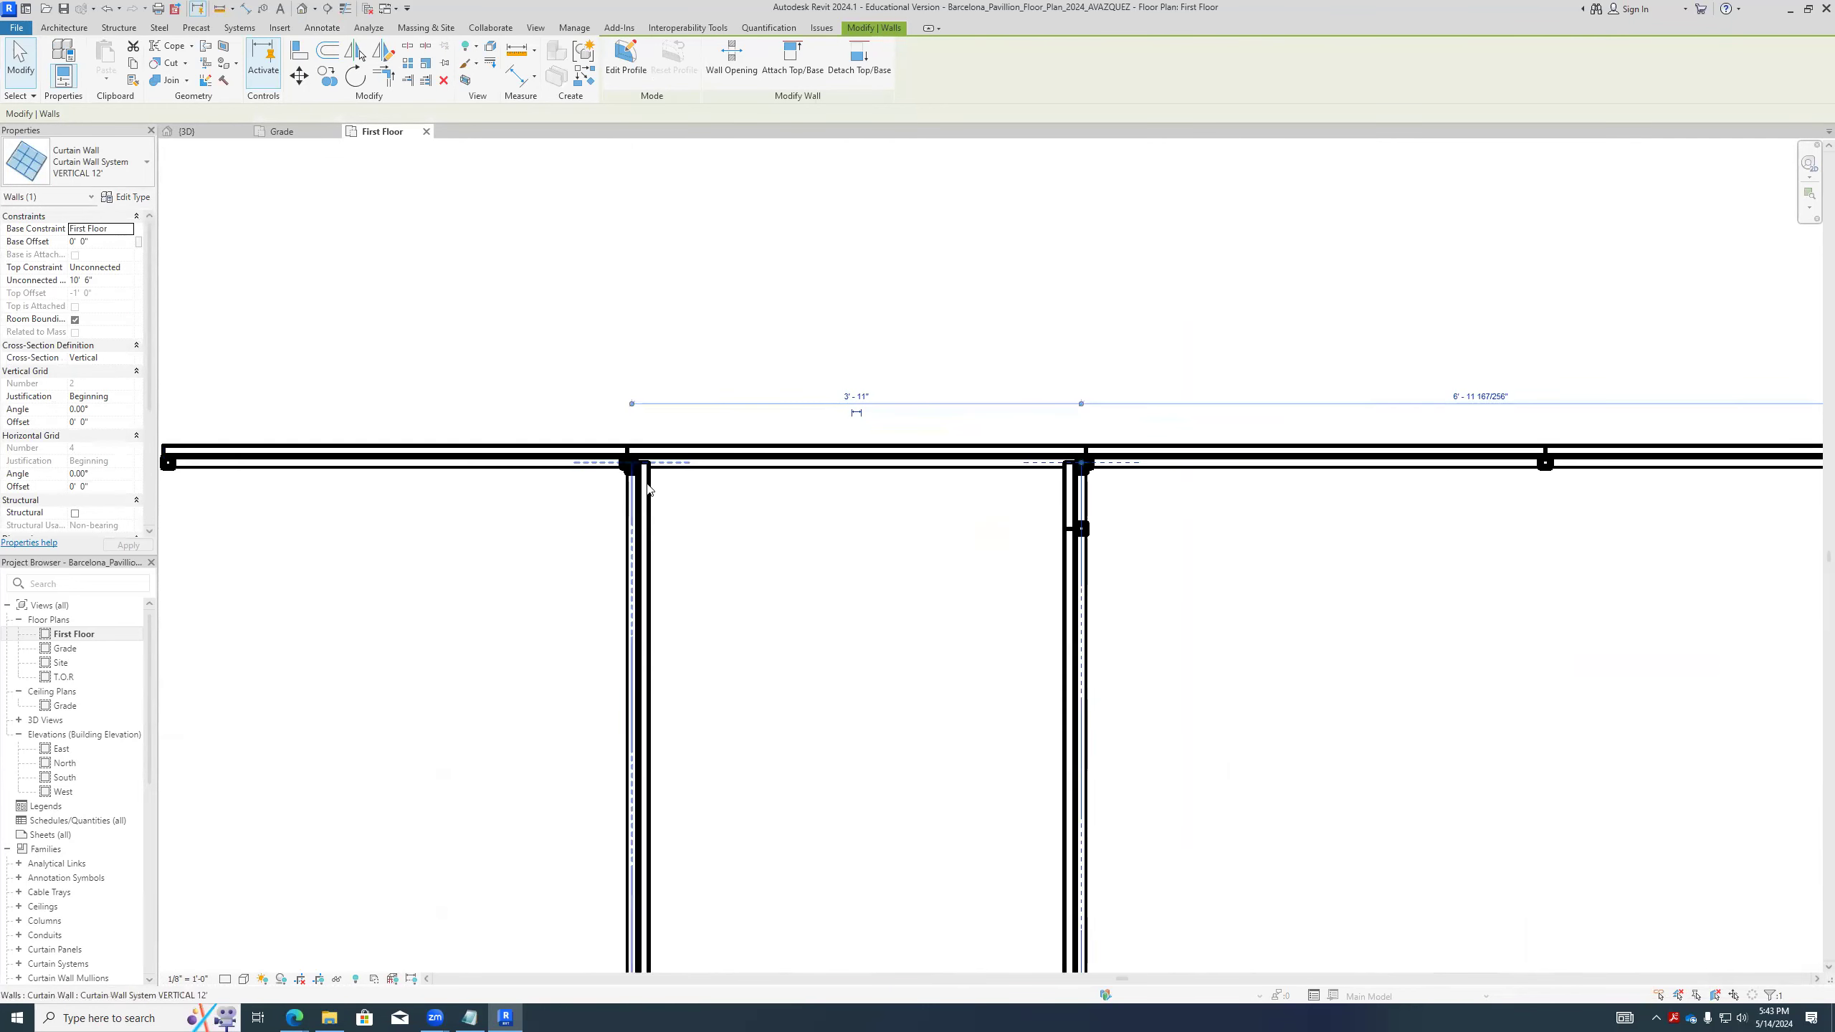
scroll(643, 492, down, 3)
scroll(903, 572, up, 2)
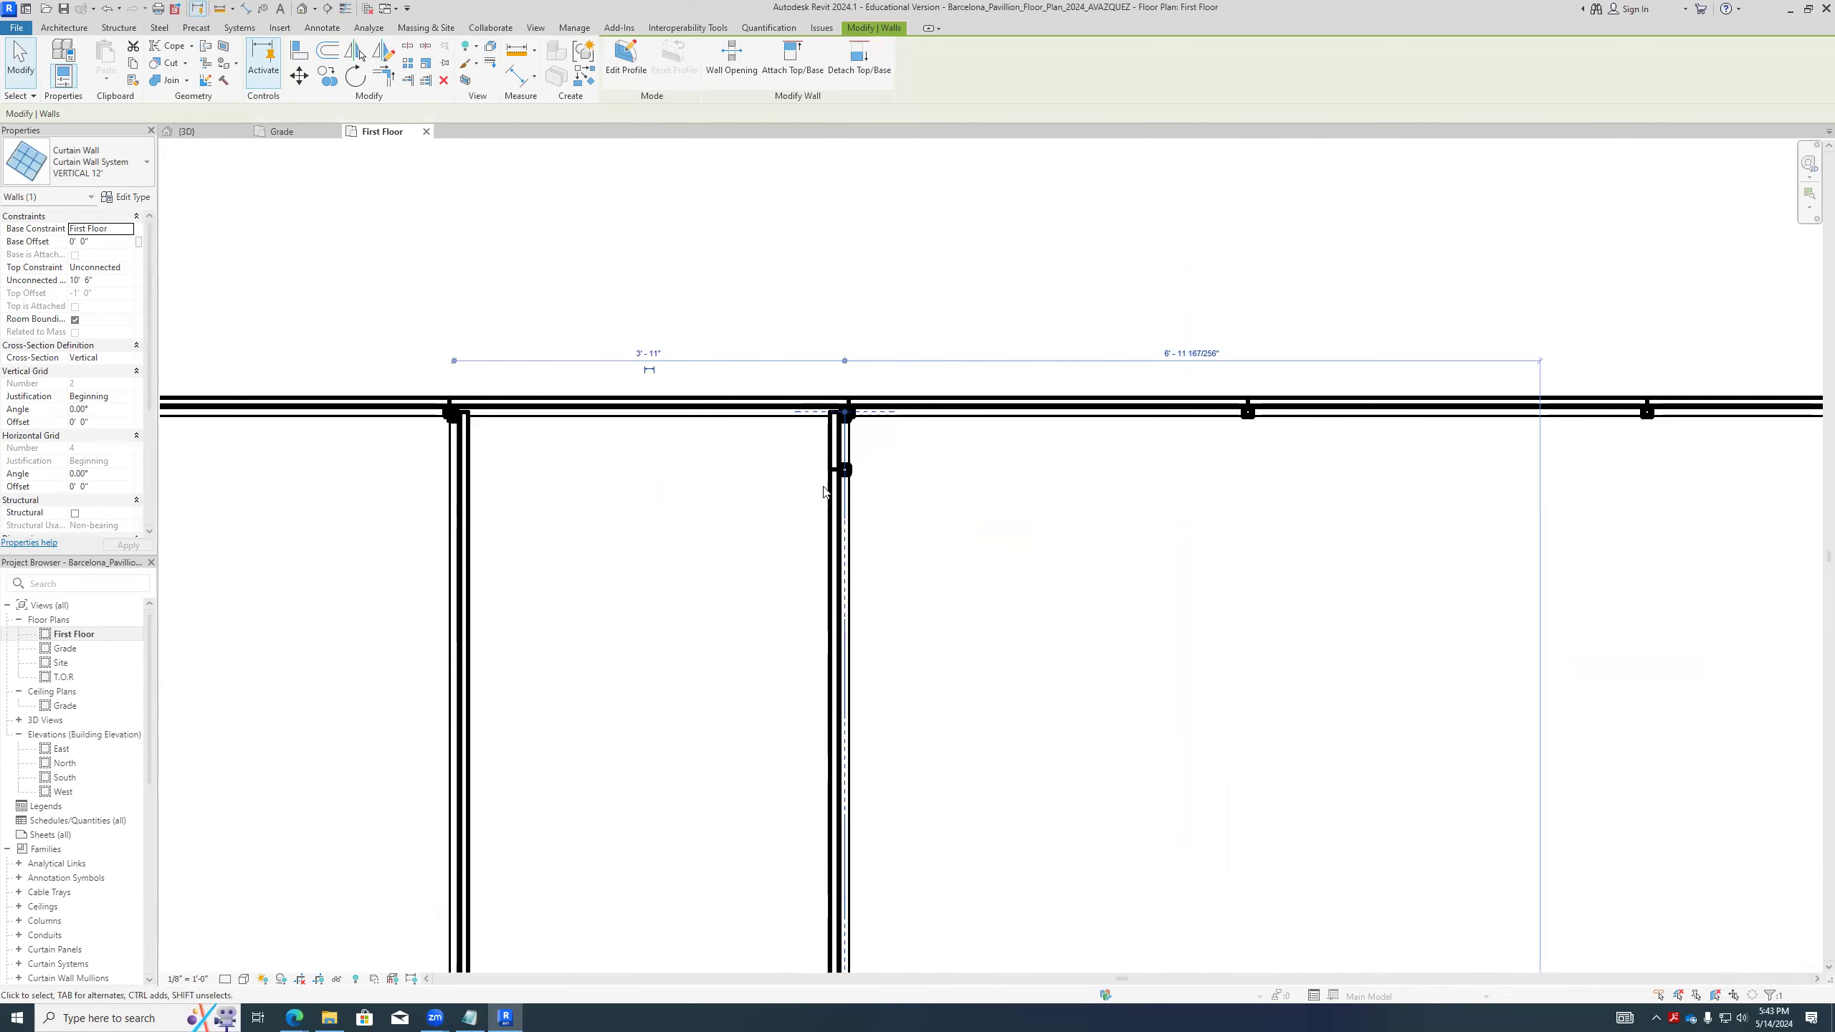
scroll(827, 471, up, 2)
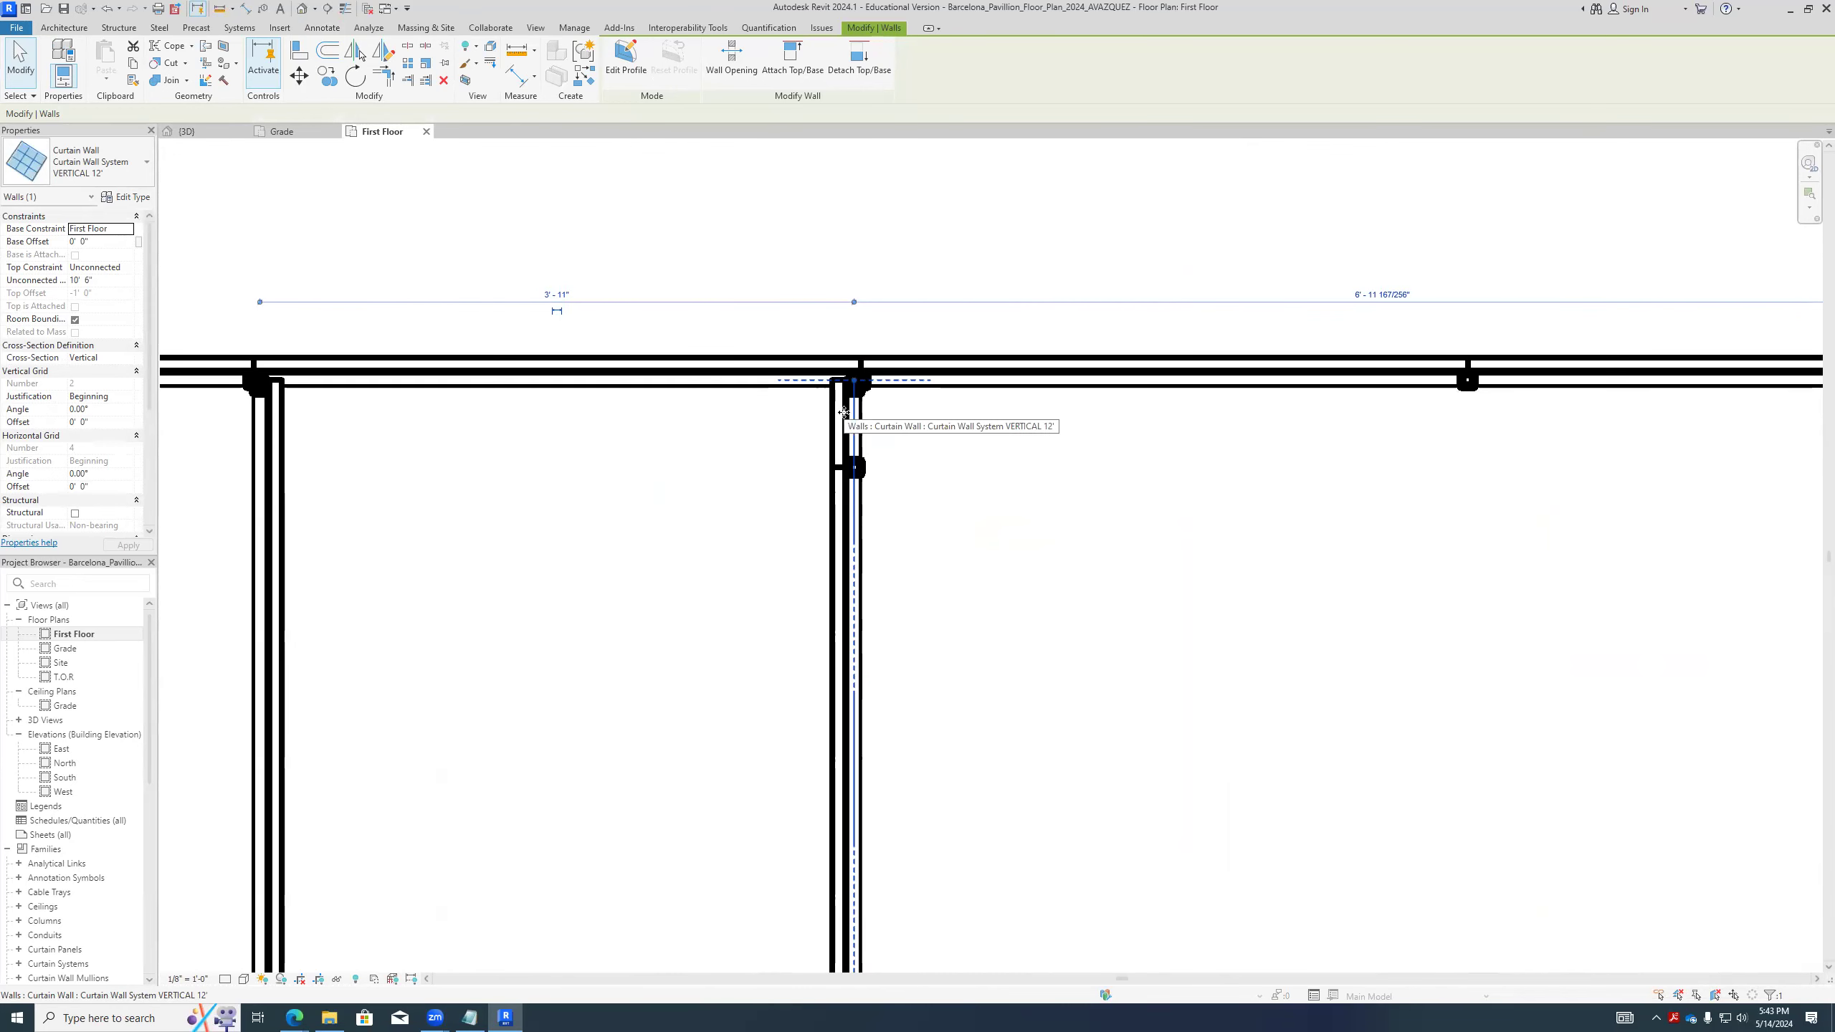
scroll(943, 656, down, 2)
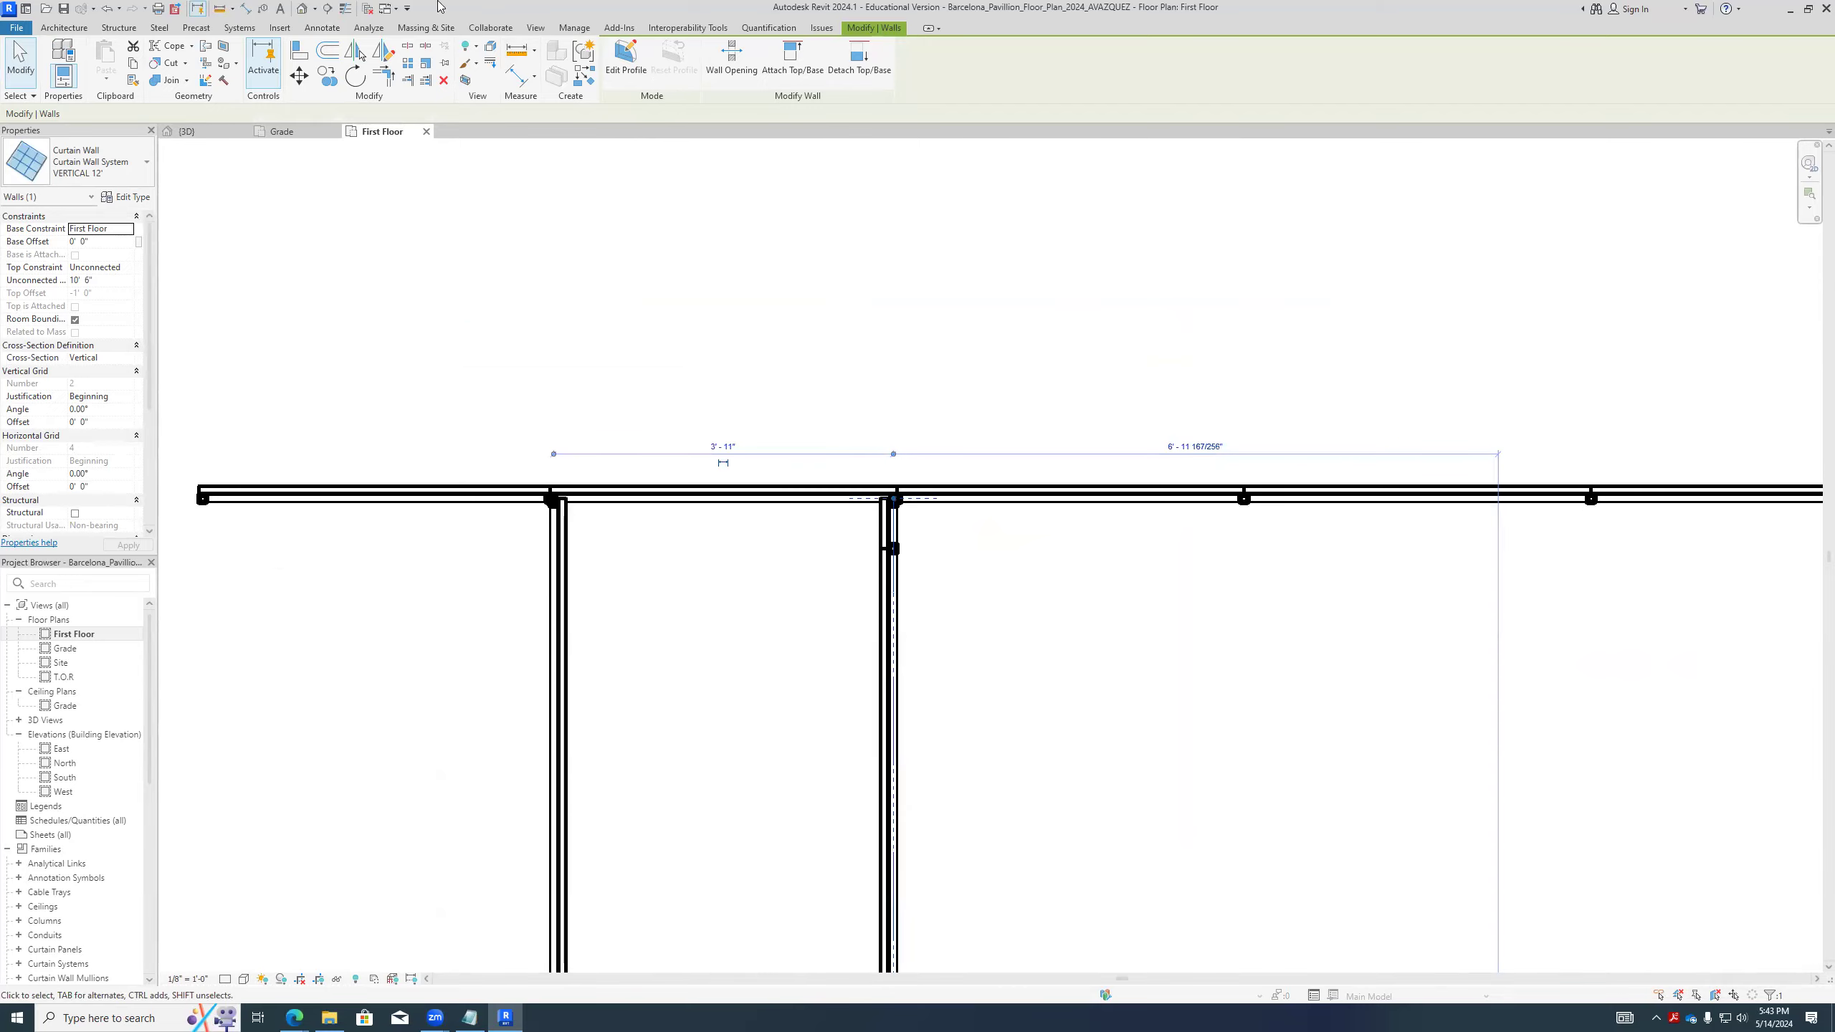
- Open the default 3D view, inspect the mullion joints at the rear curtain wall and select the outer of the two inner walls
click(301, 9)
scroll(588, 458, up, 6)
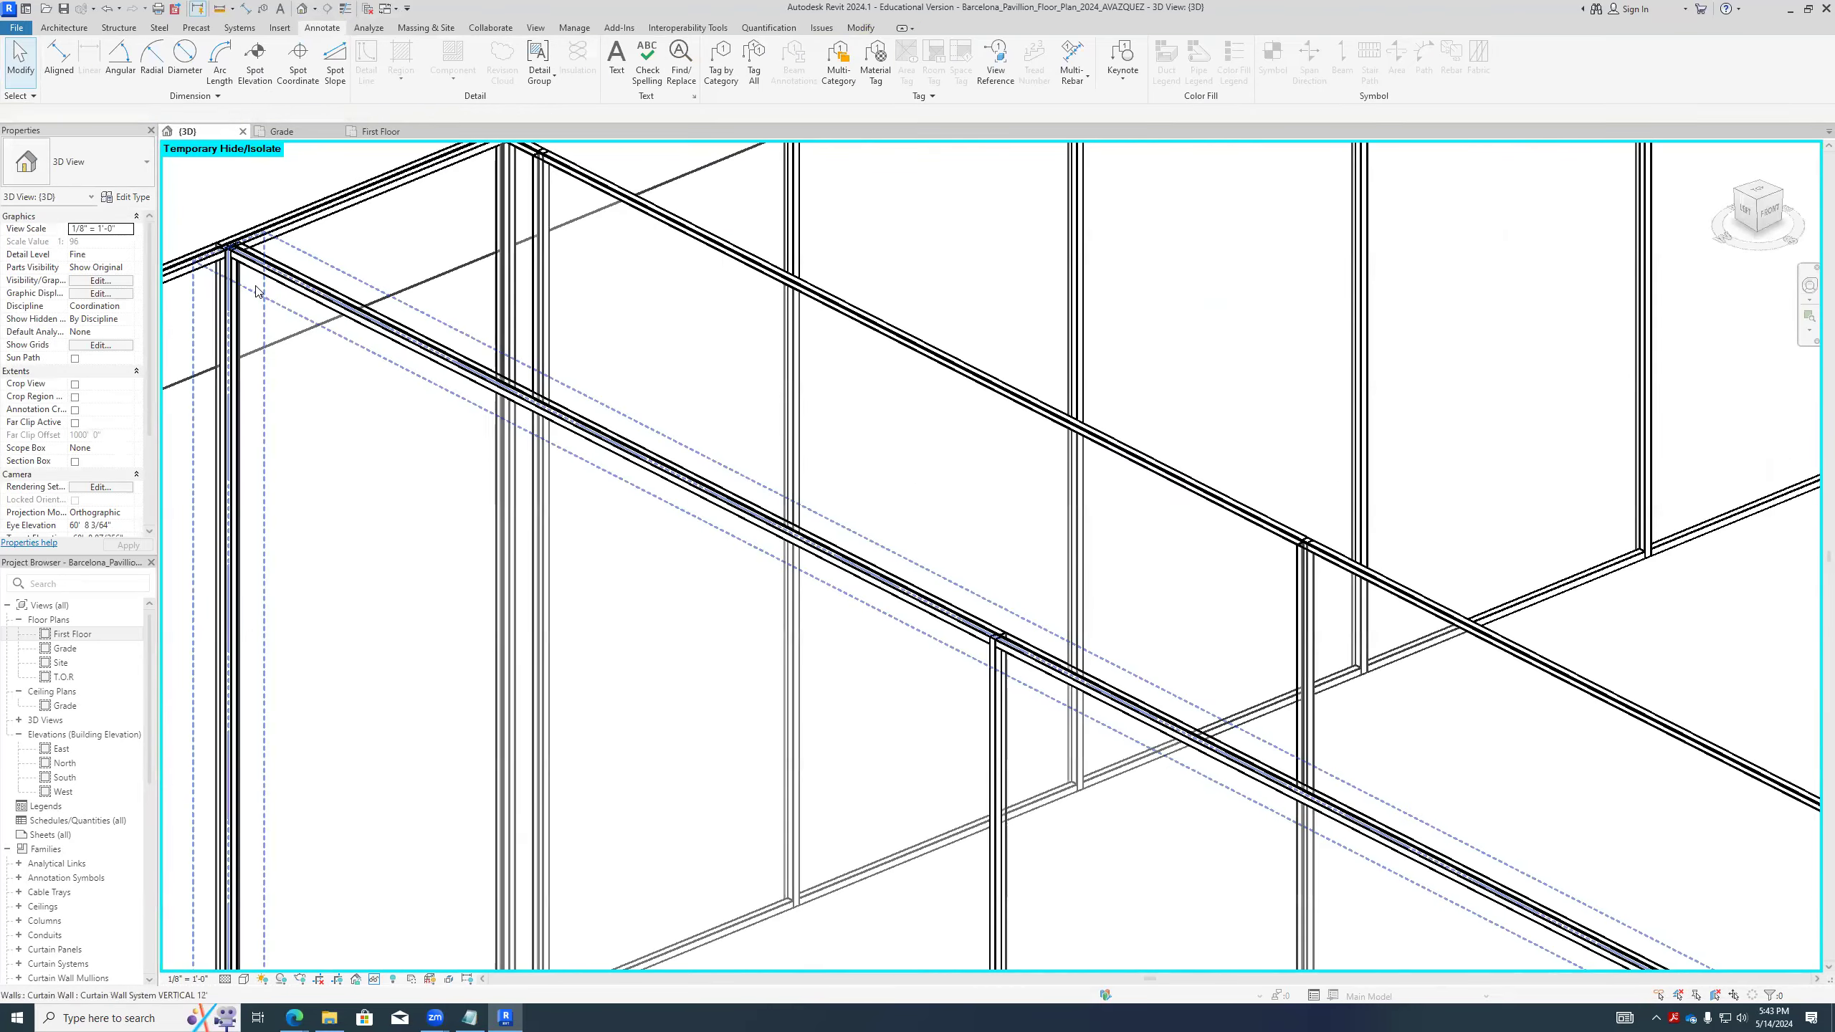
scroll(594, 461, up, 4)
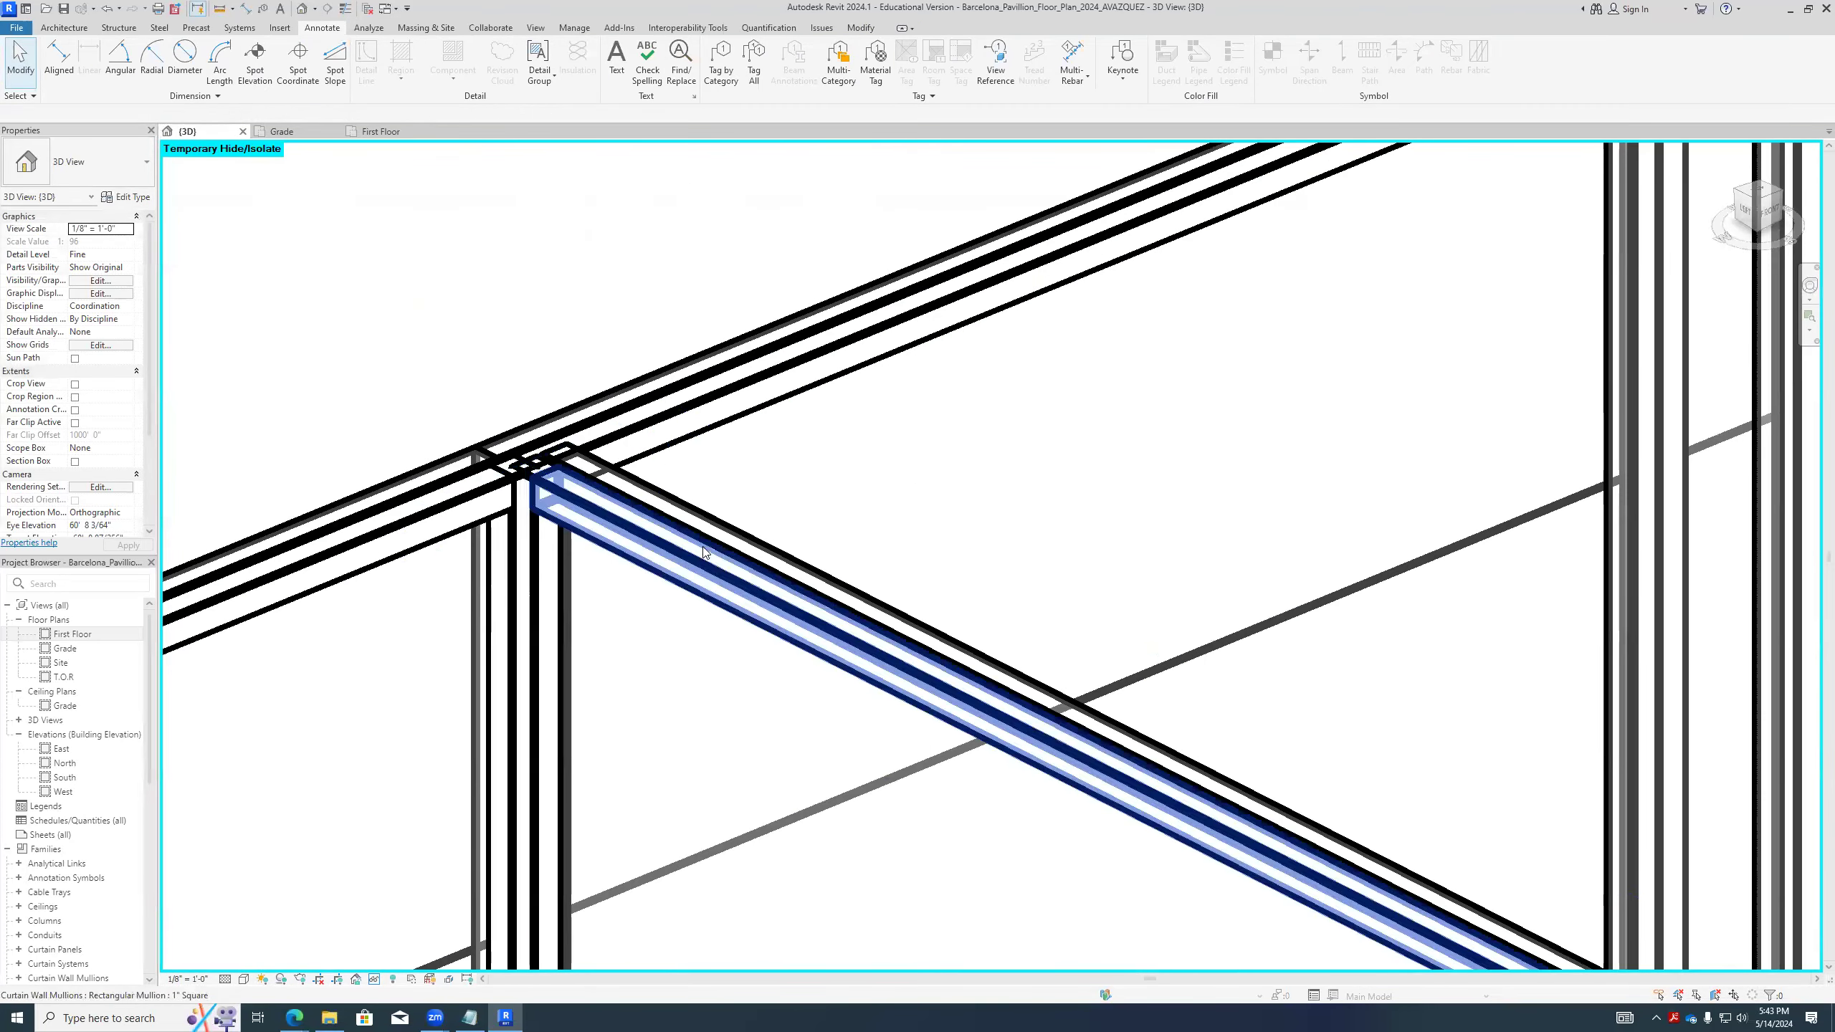
scroll(708, 562, down, 2)
scroll(878, 618, down, 5)
scroll(975, 615, up, 4)
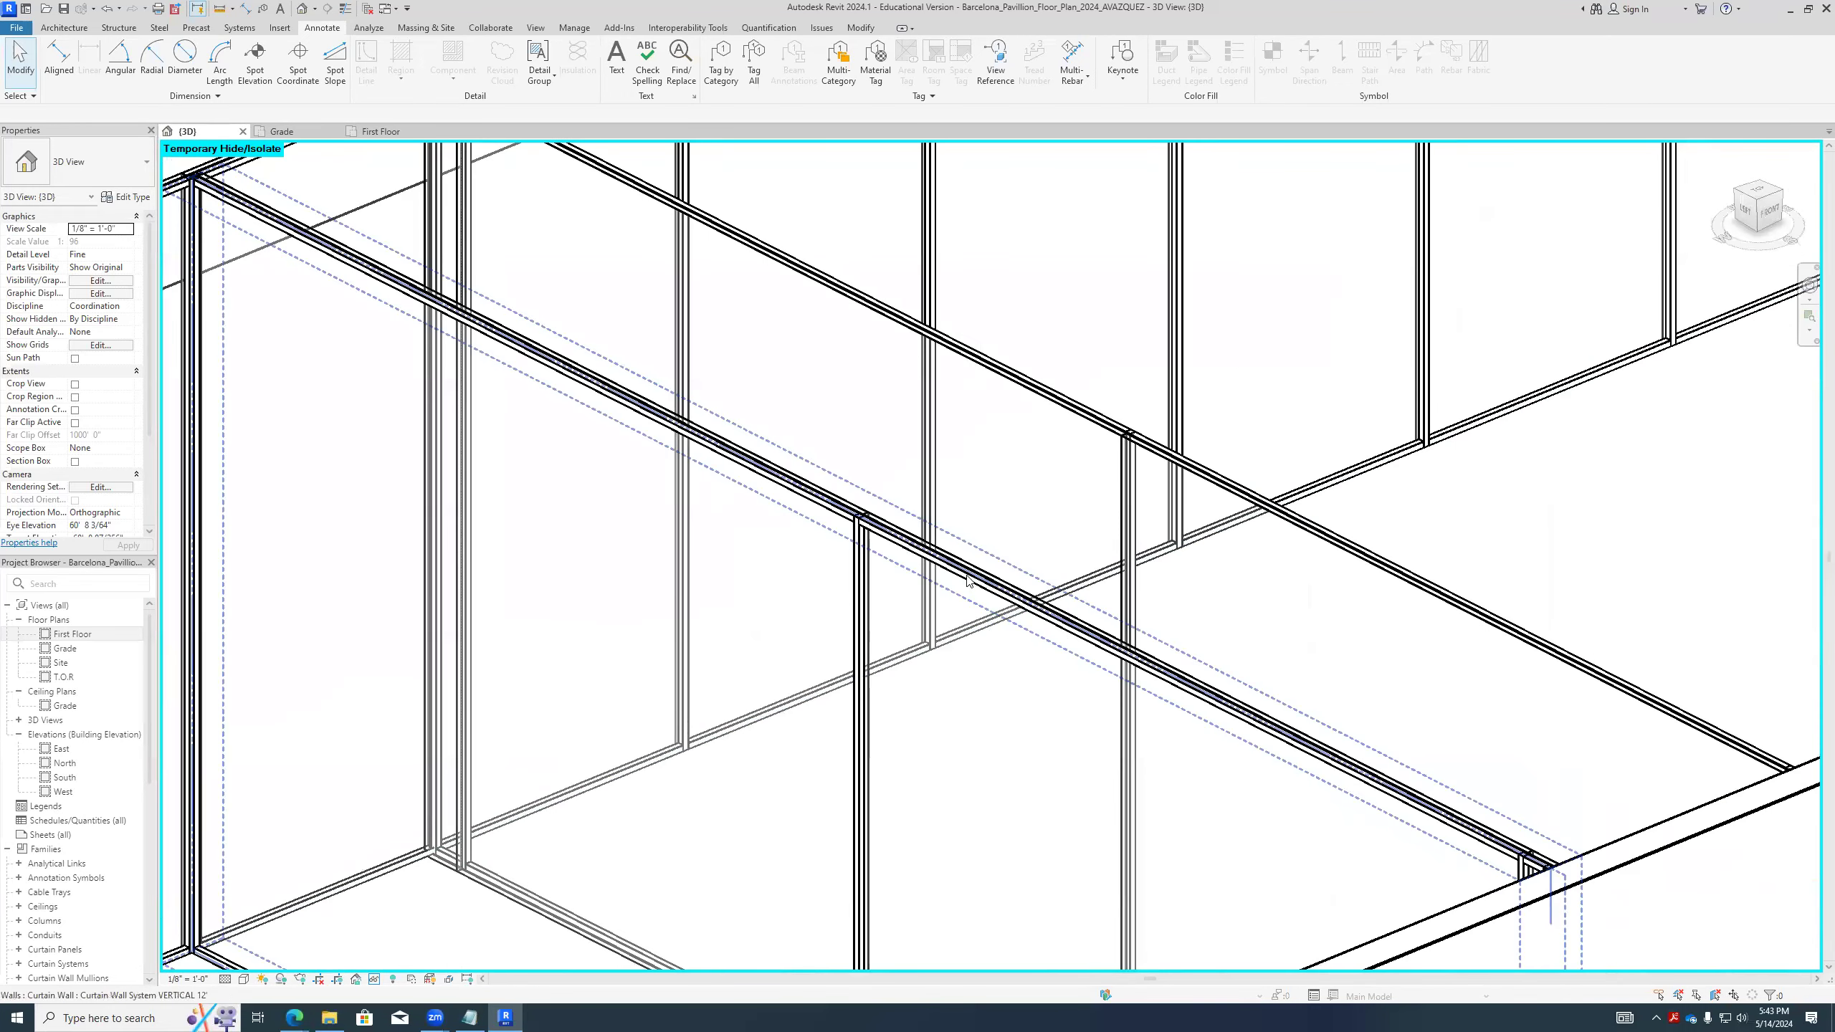
click(946, 568)
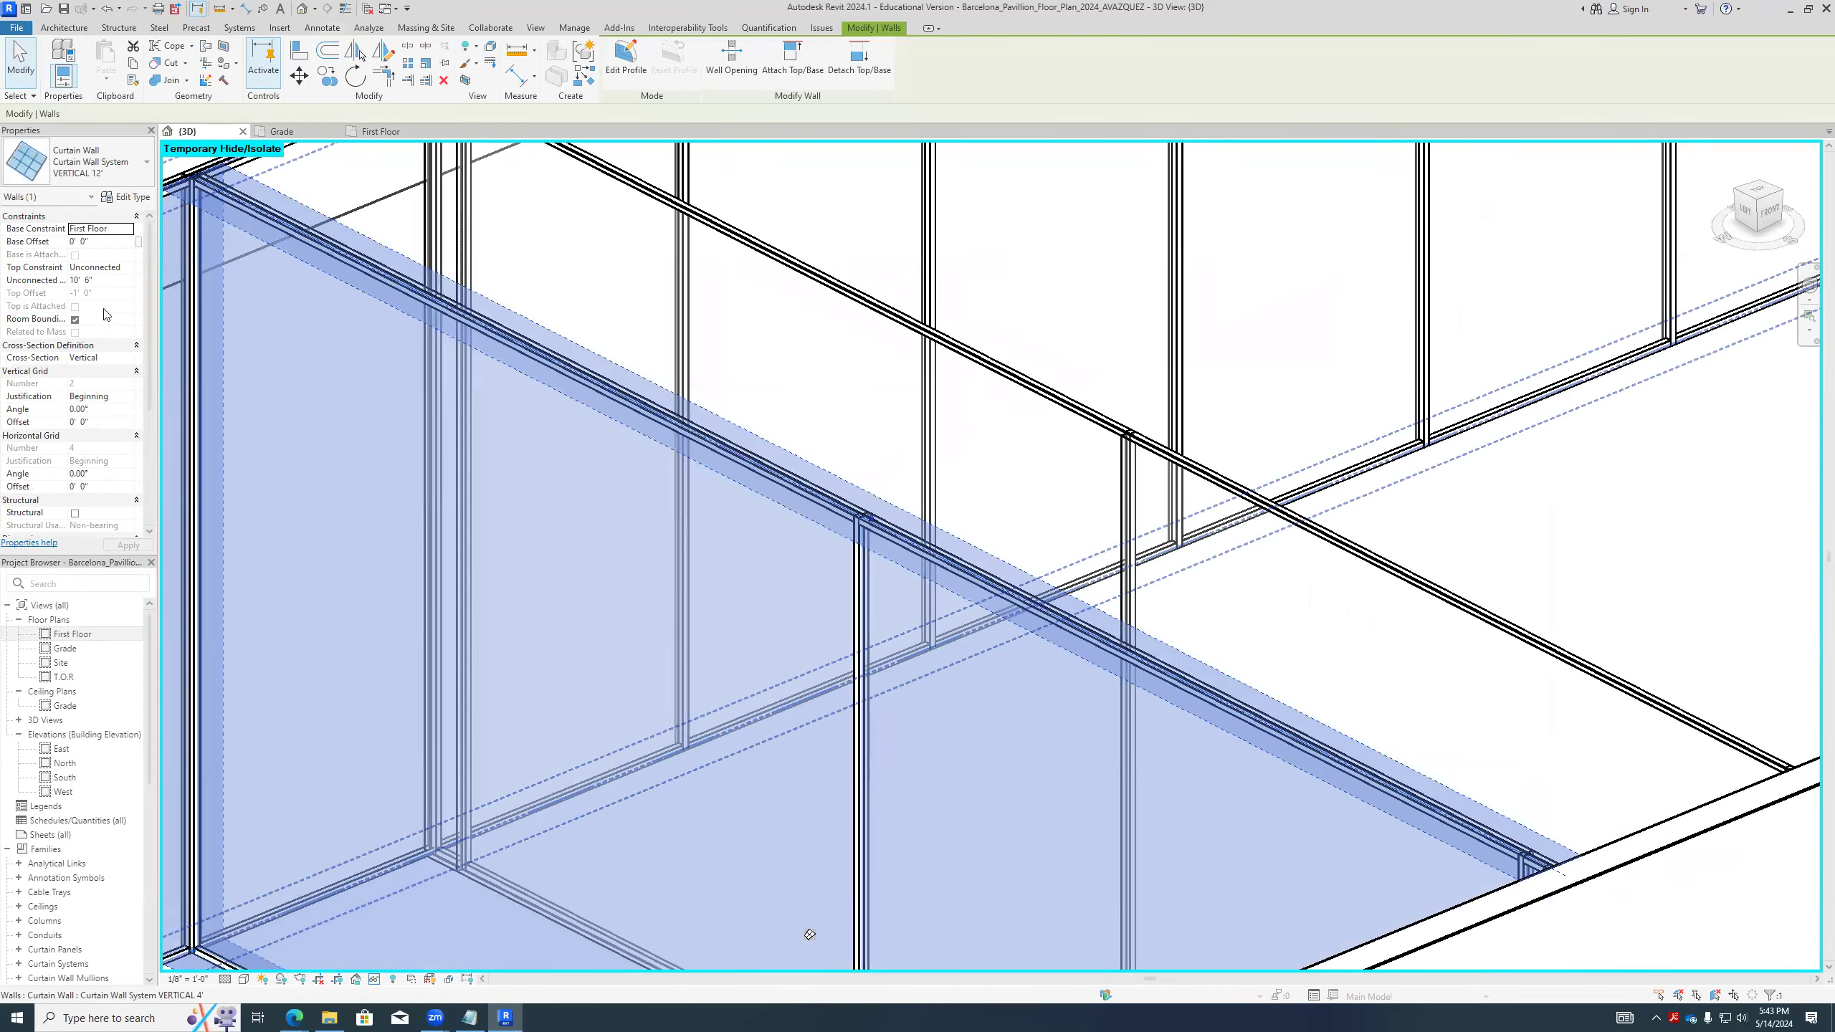
- Review the grid and mullion parameters of the selected wall's 12' type, check its instance properties and reopen the type parameters
click(127, 196)
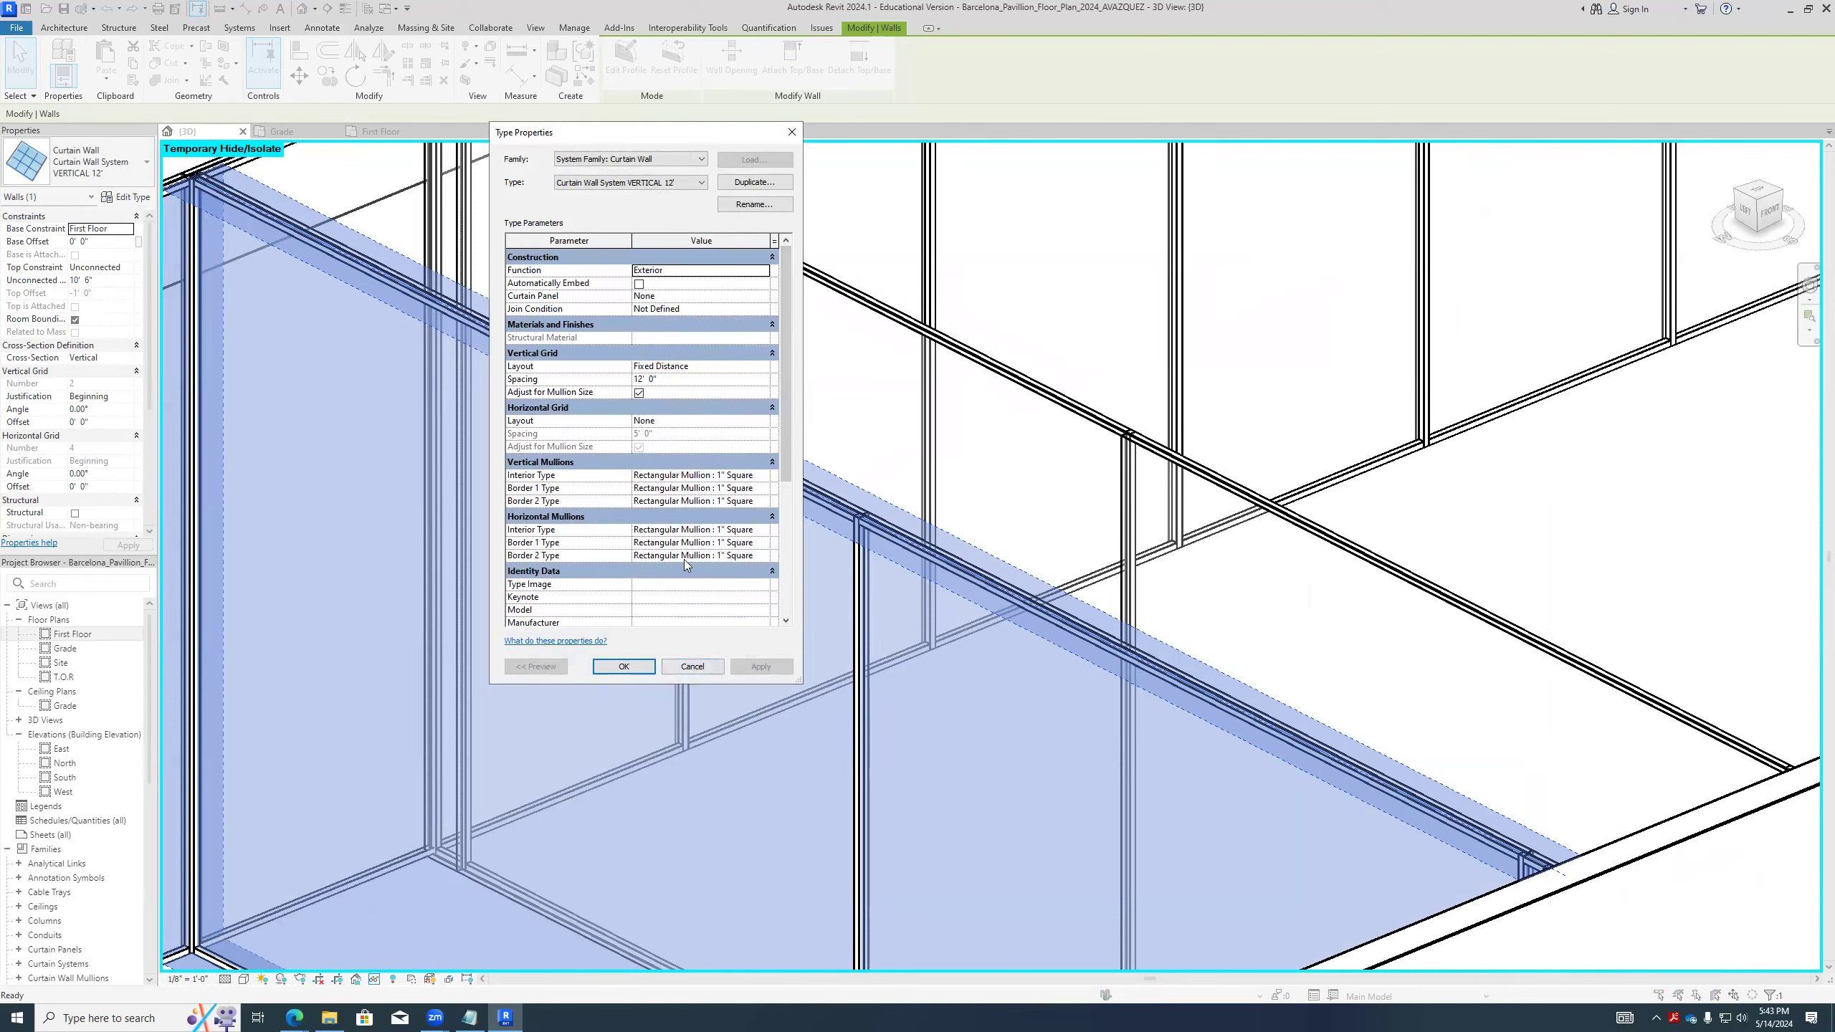
click(624, 666)
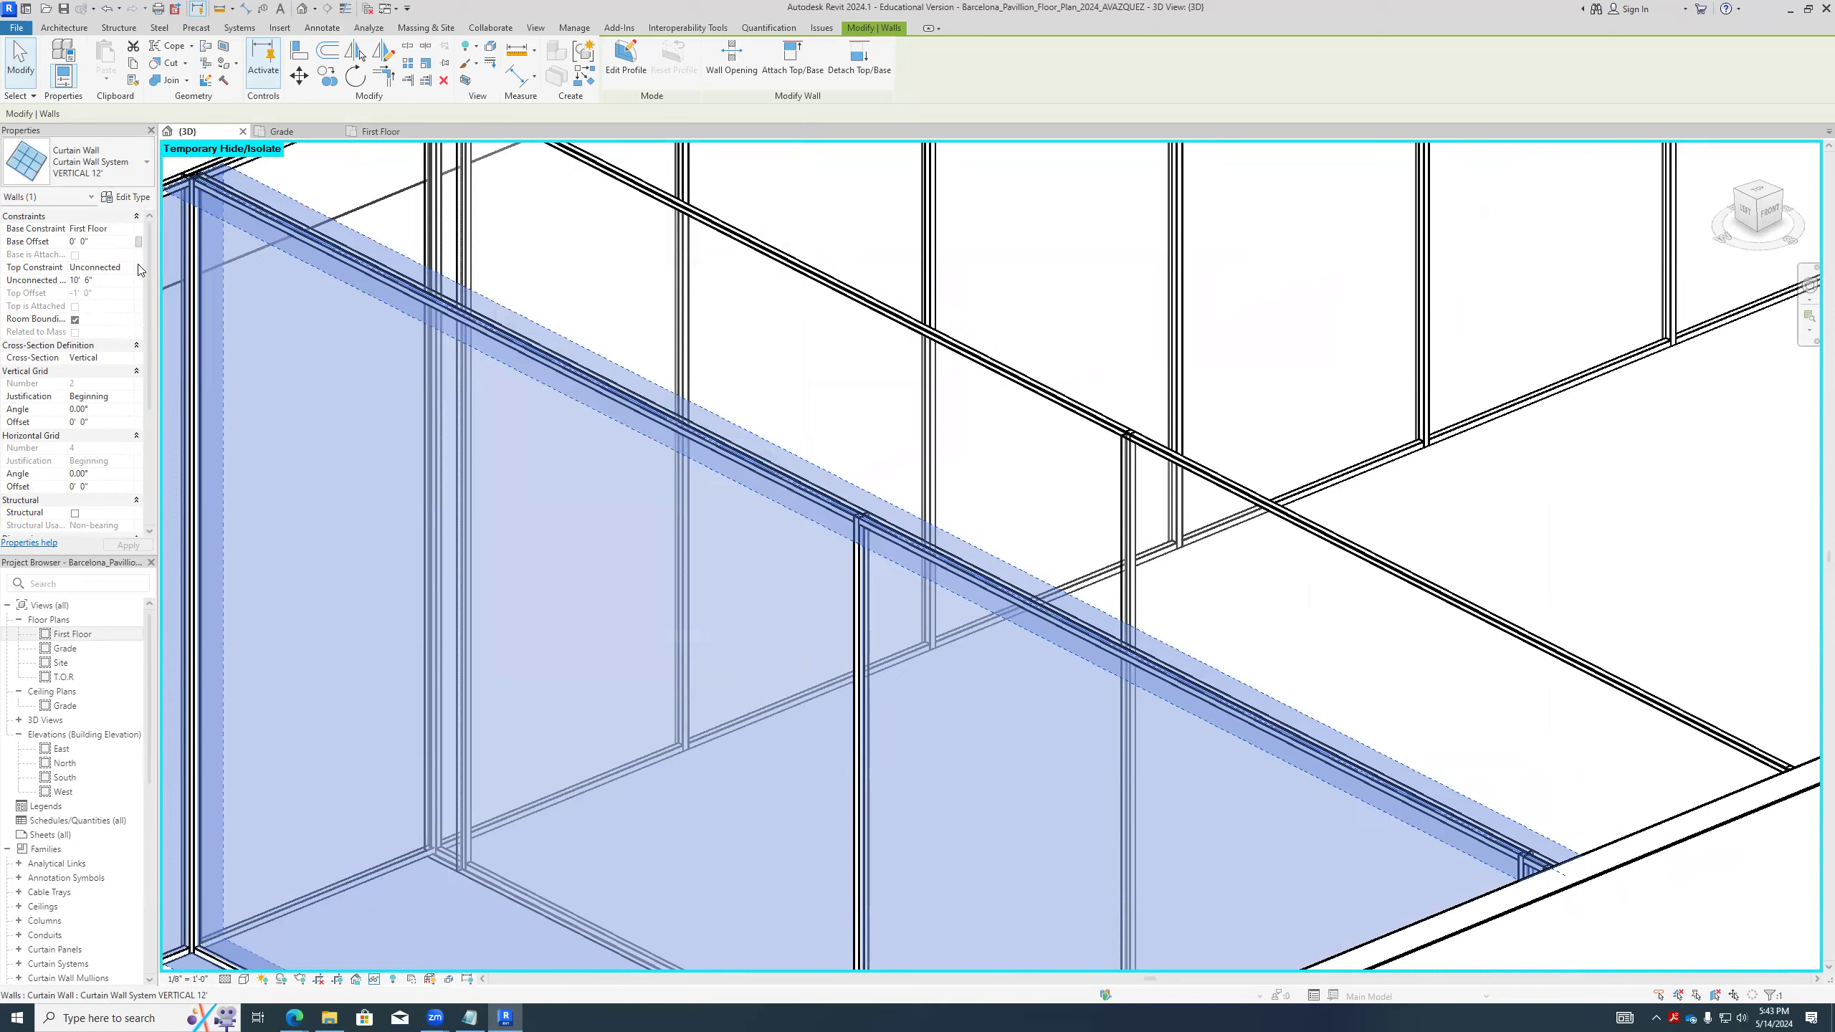
scroll(153, 412, down, 5)
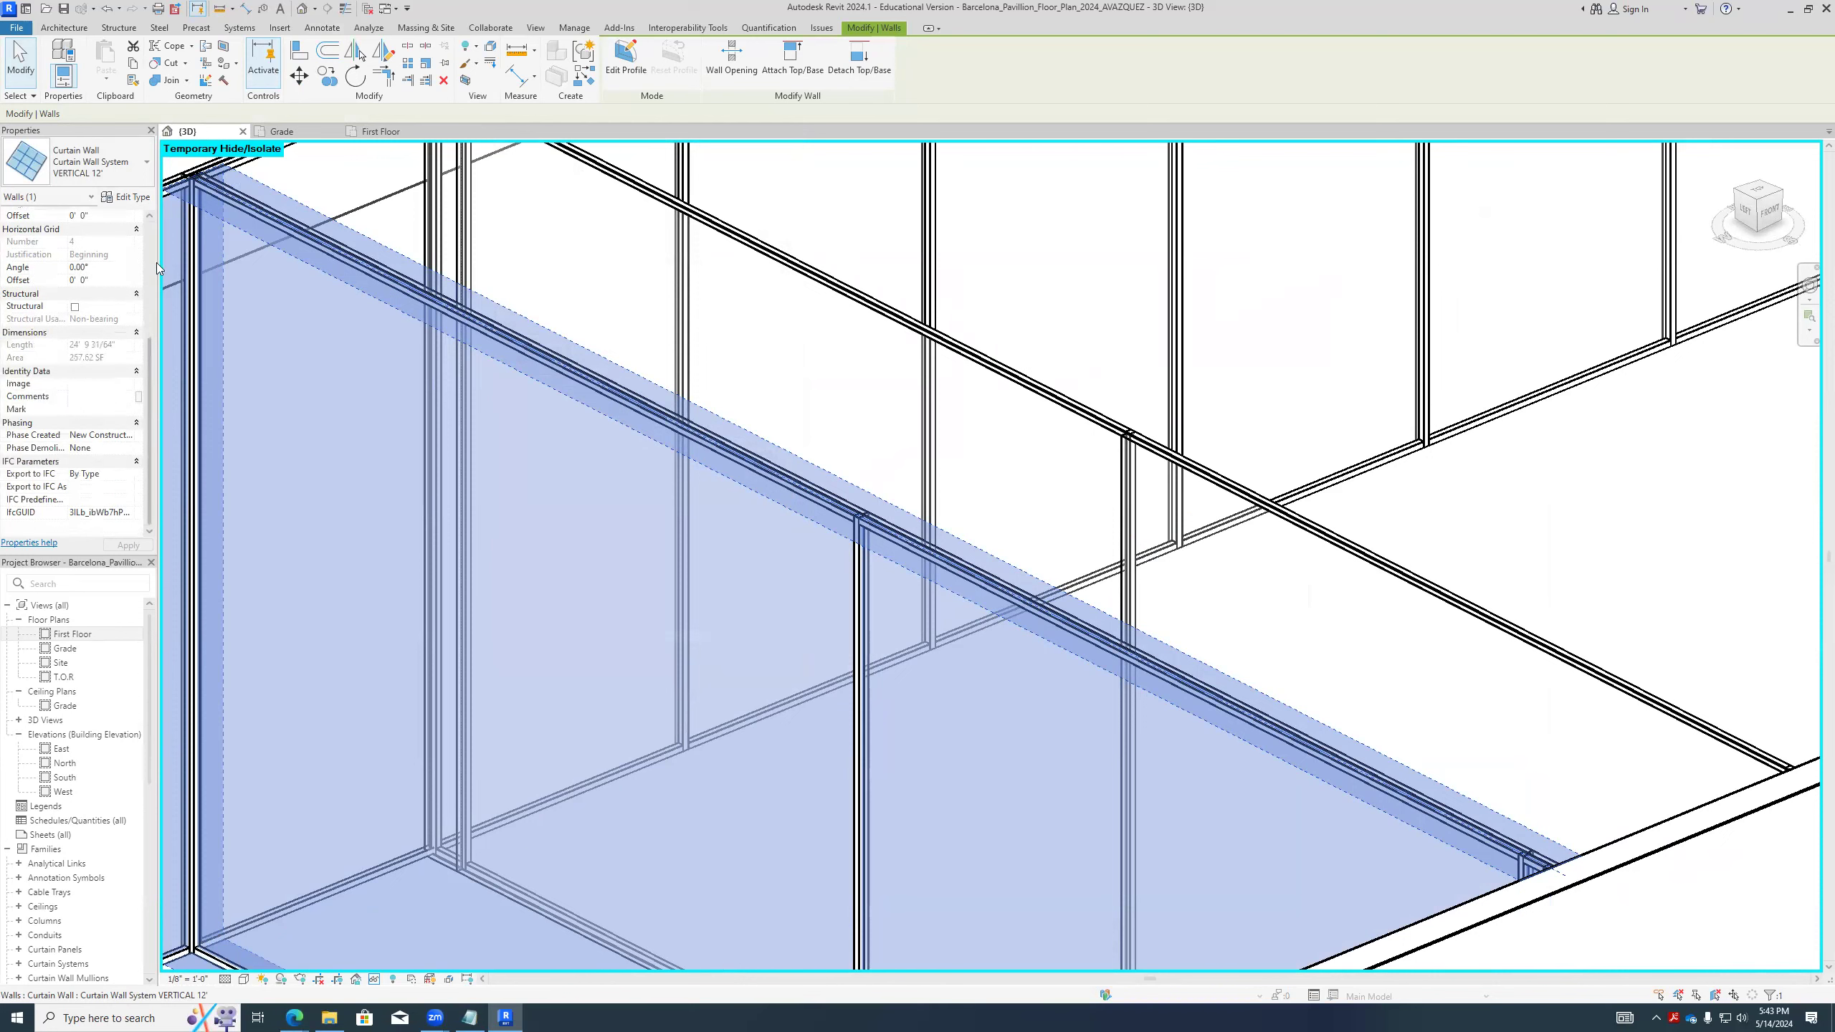
scroll(153, 288, up, 5)
click(126, 196)
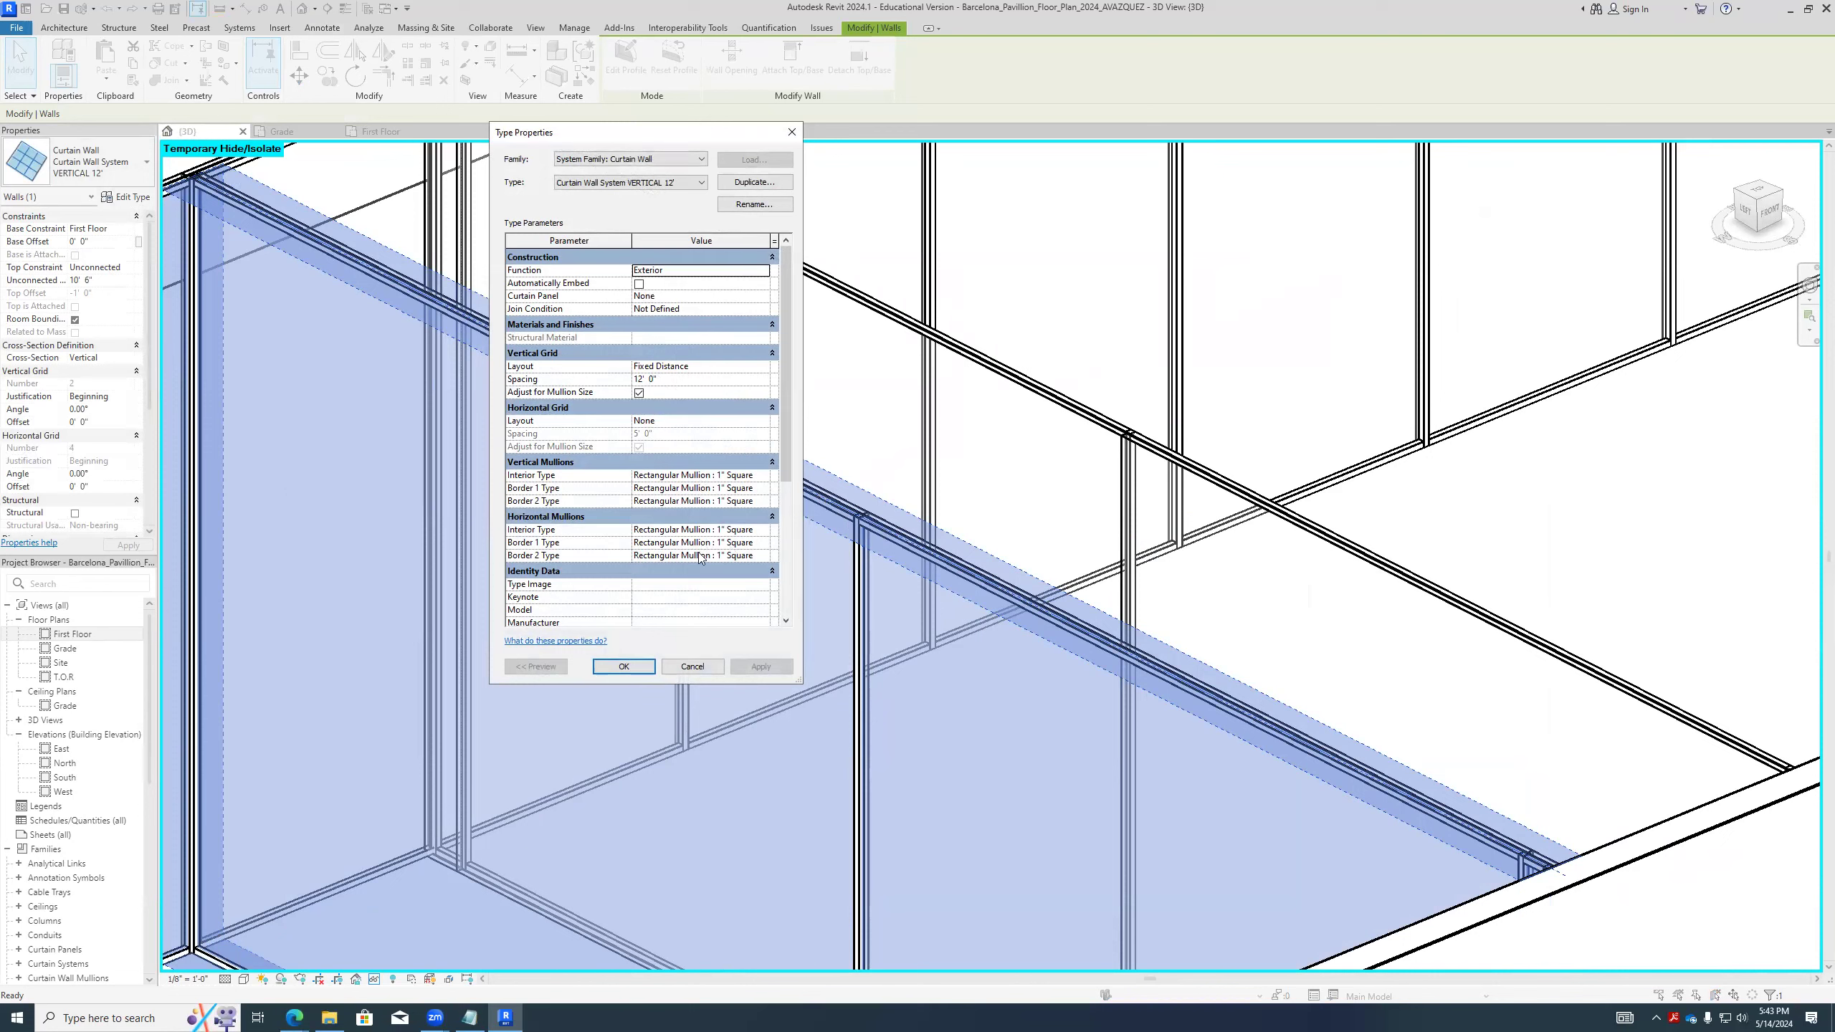
scroll(771, 405, down, 5)
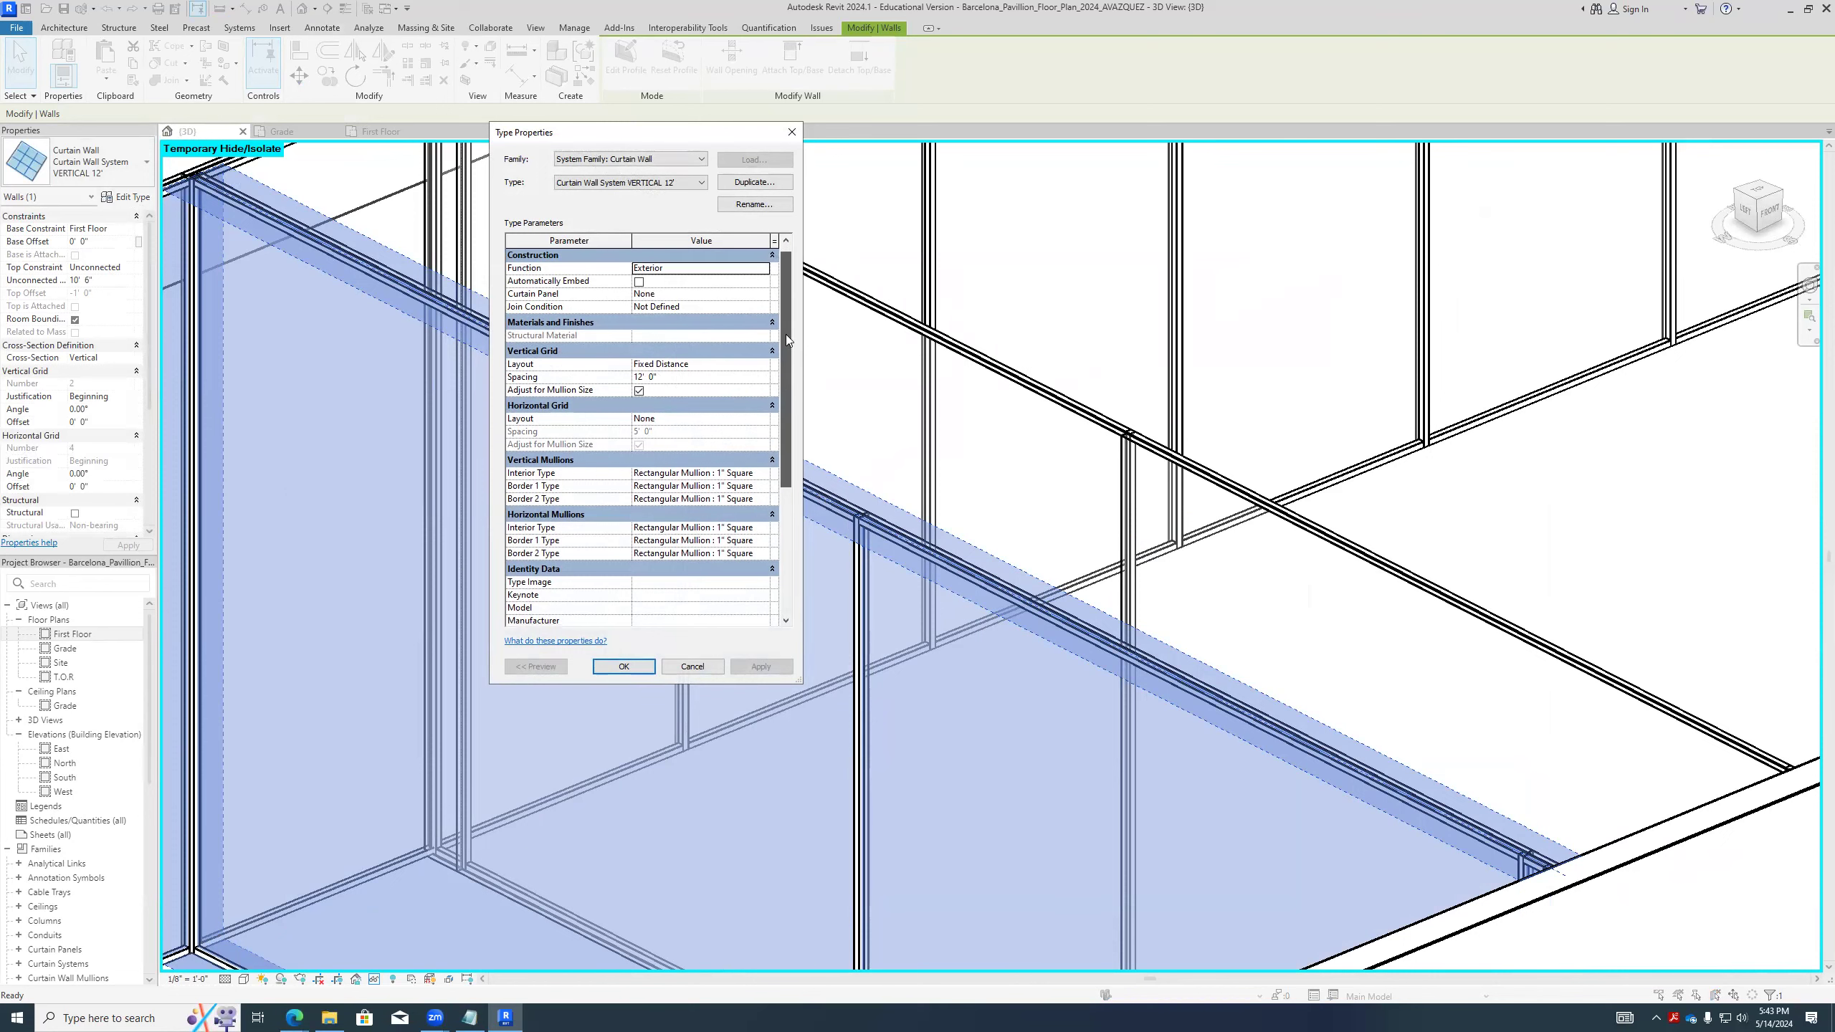
scroll(642, 299, up, 5)
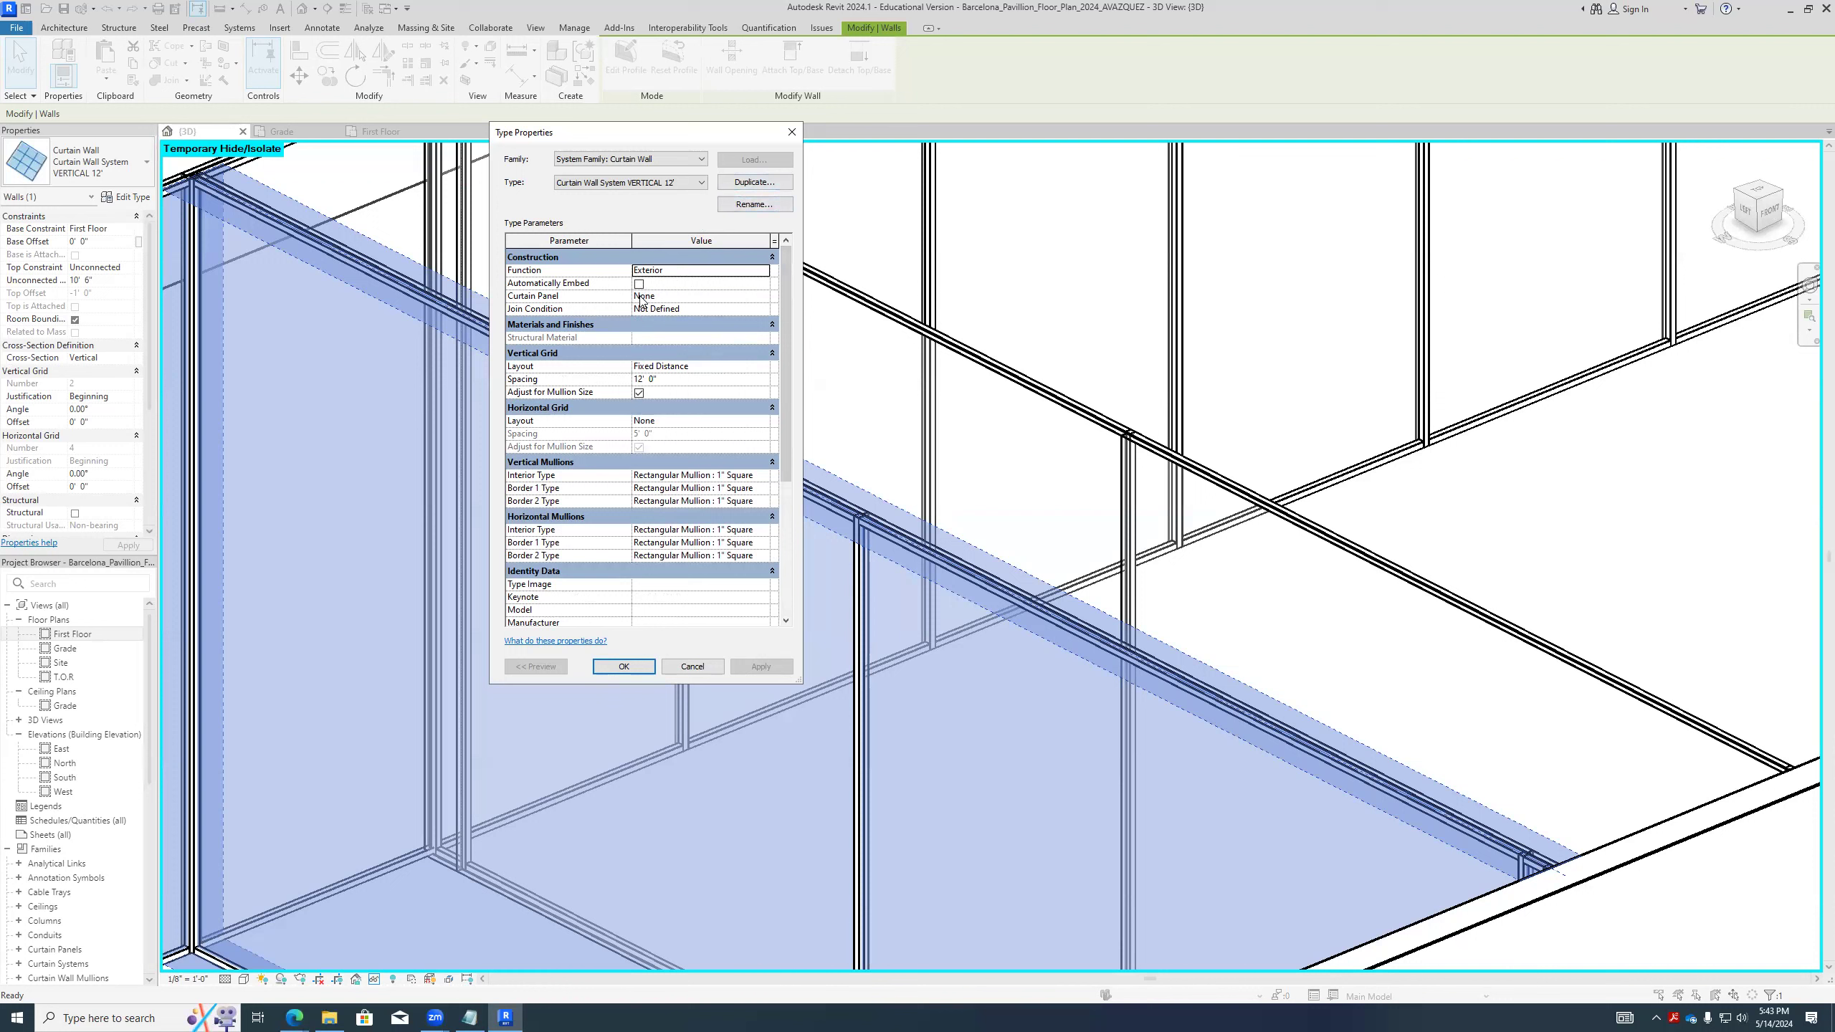
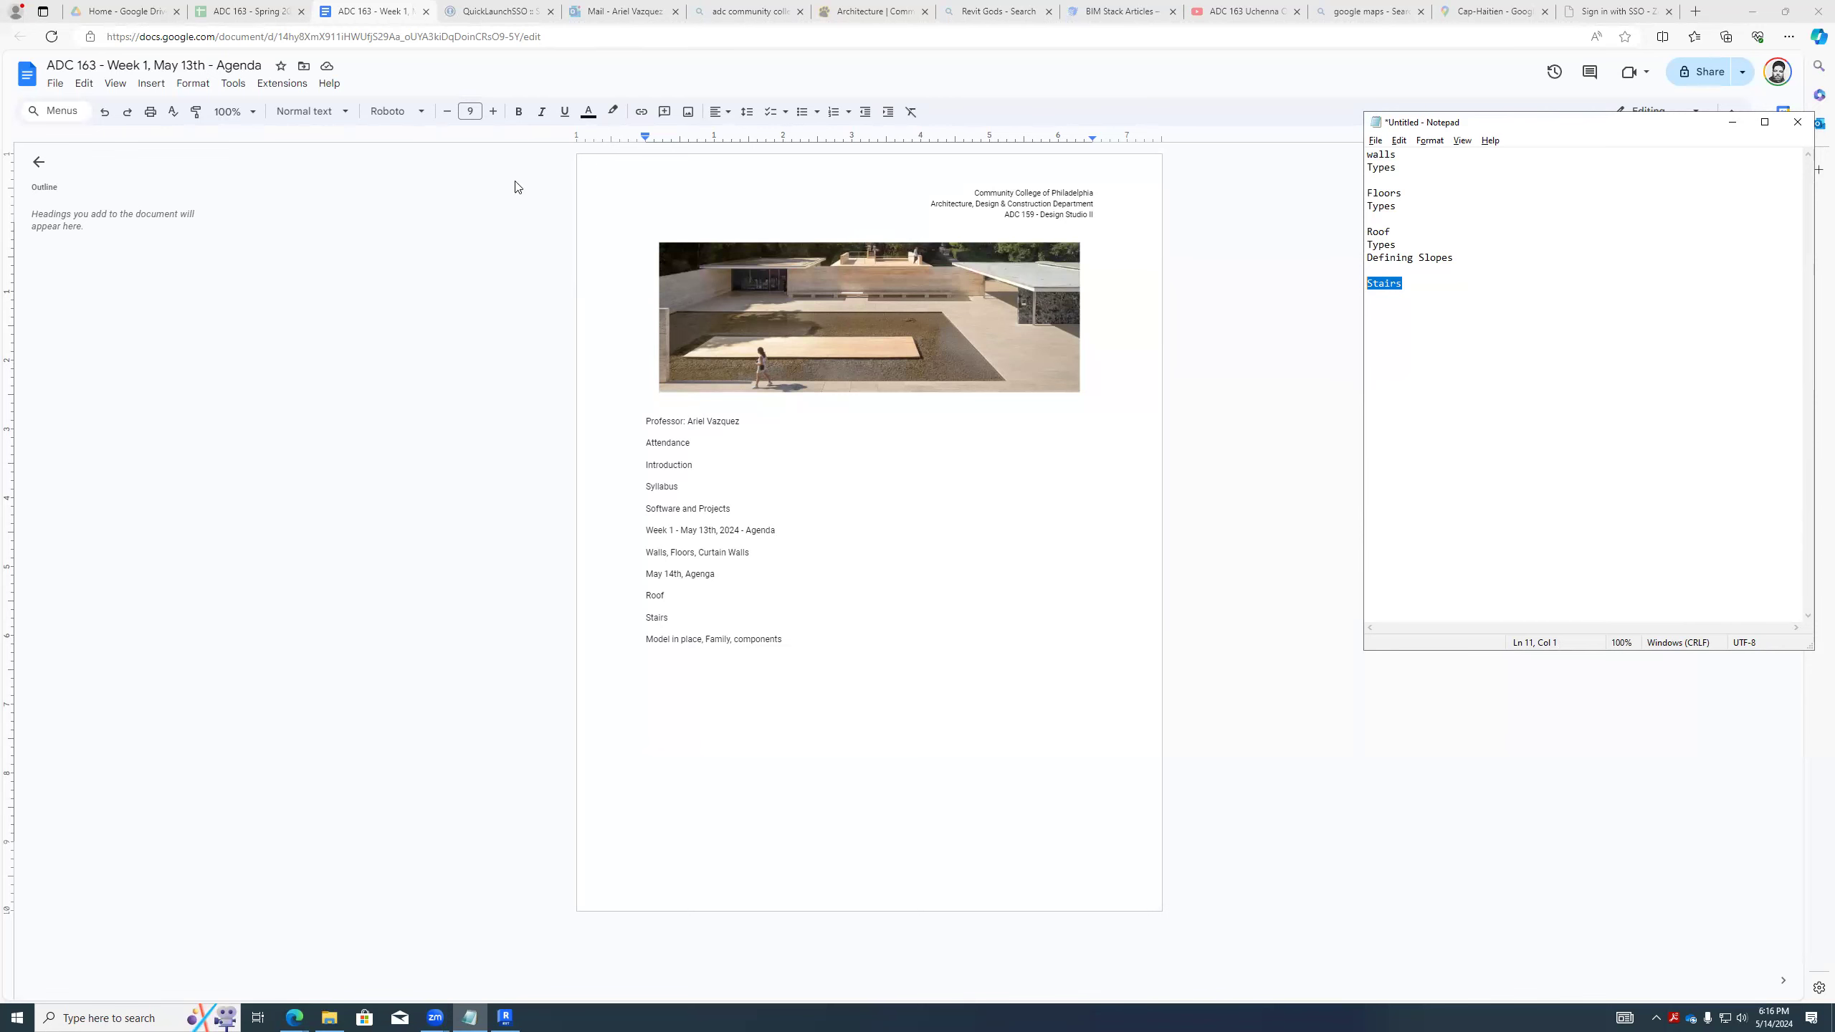
- Return from the browser to Revit and inspect the First Floor plan around the front curtain wall and the neighbouring solid walls
click(1751, 12)
scroll(968, 506, down, 5)
middle_drag(917, 614, 736, 622)
scroll(917, 670, up, 6)
middle_drag(931, 676, 855, 725)
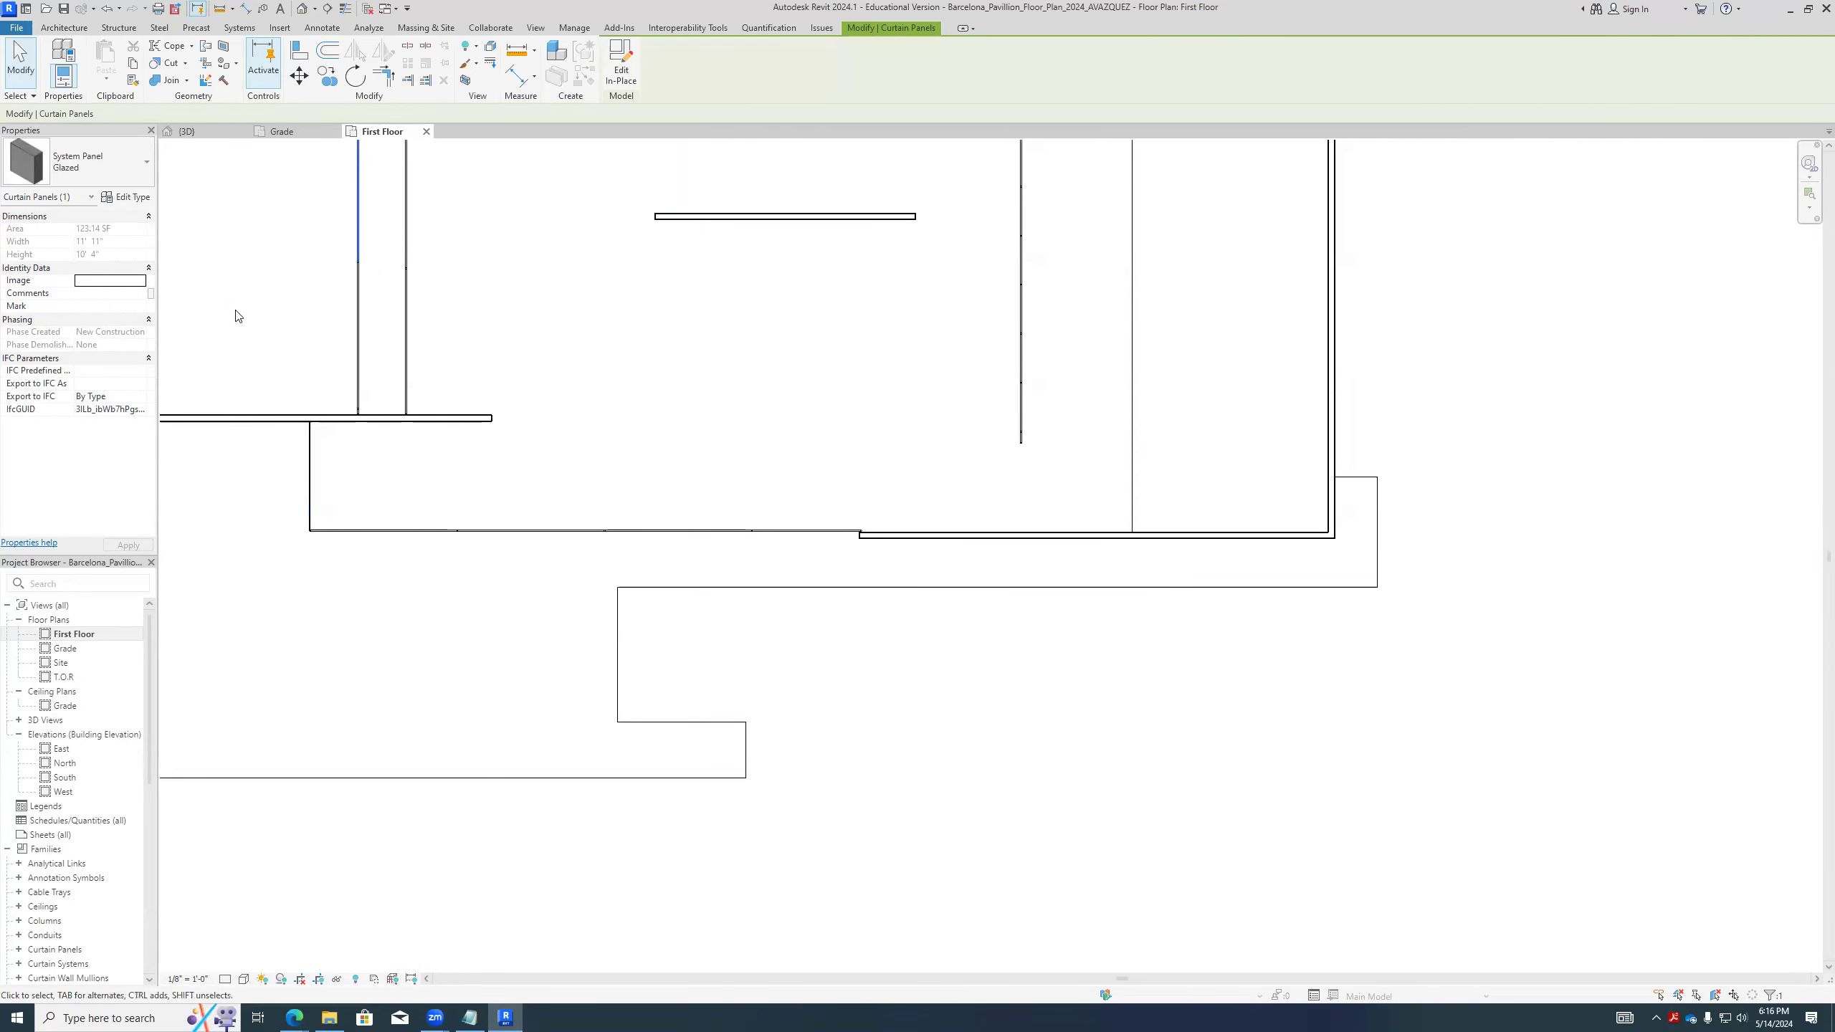